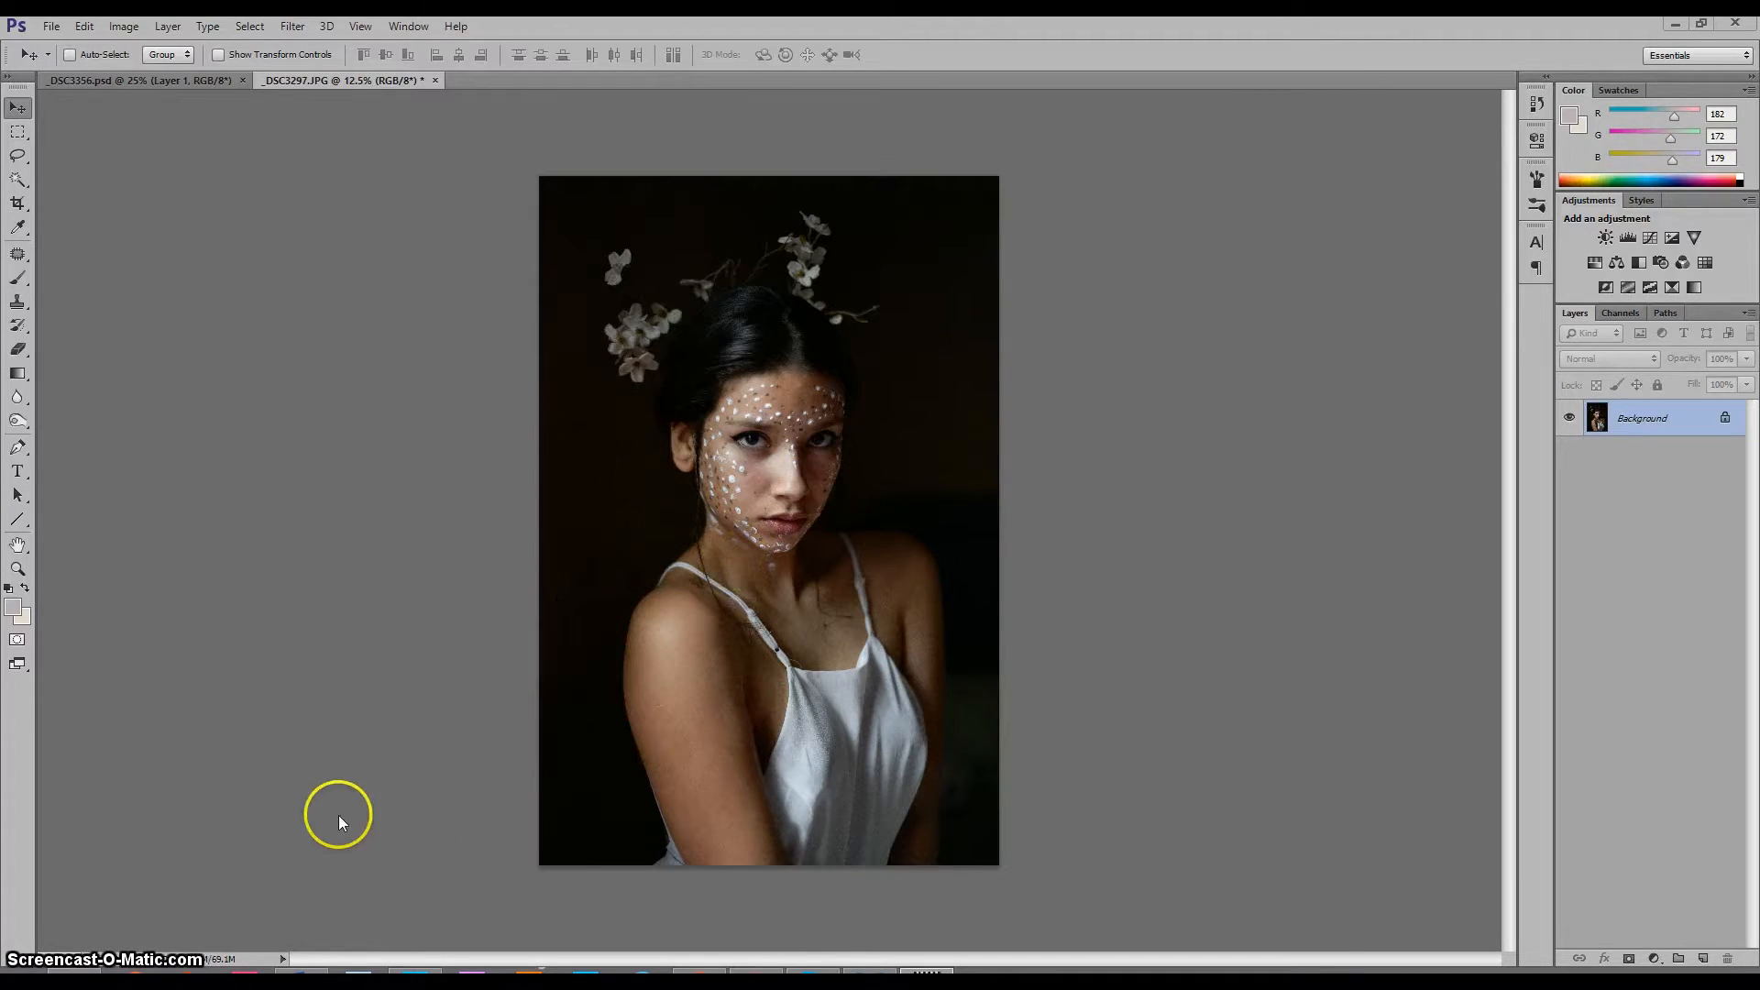
Duplicate the Background layer of the portrait photo
{"action": "left_click", "coordinate": [18, 545]}
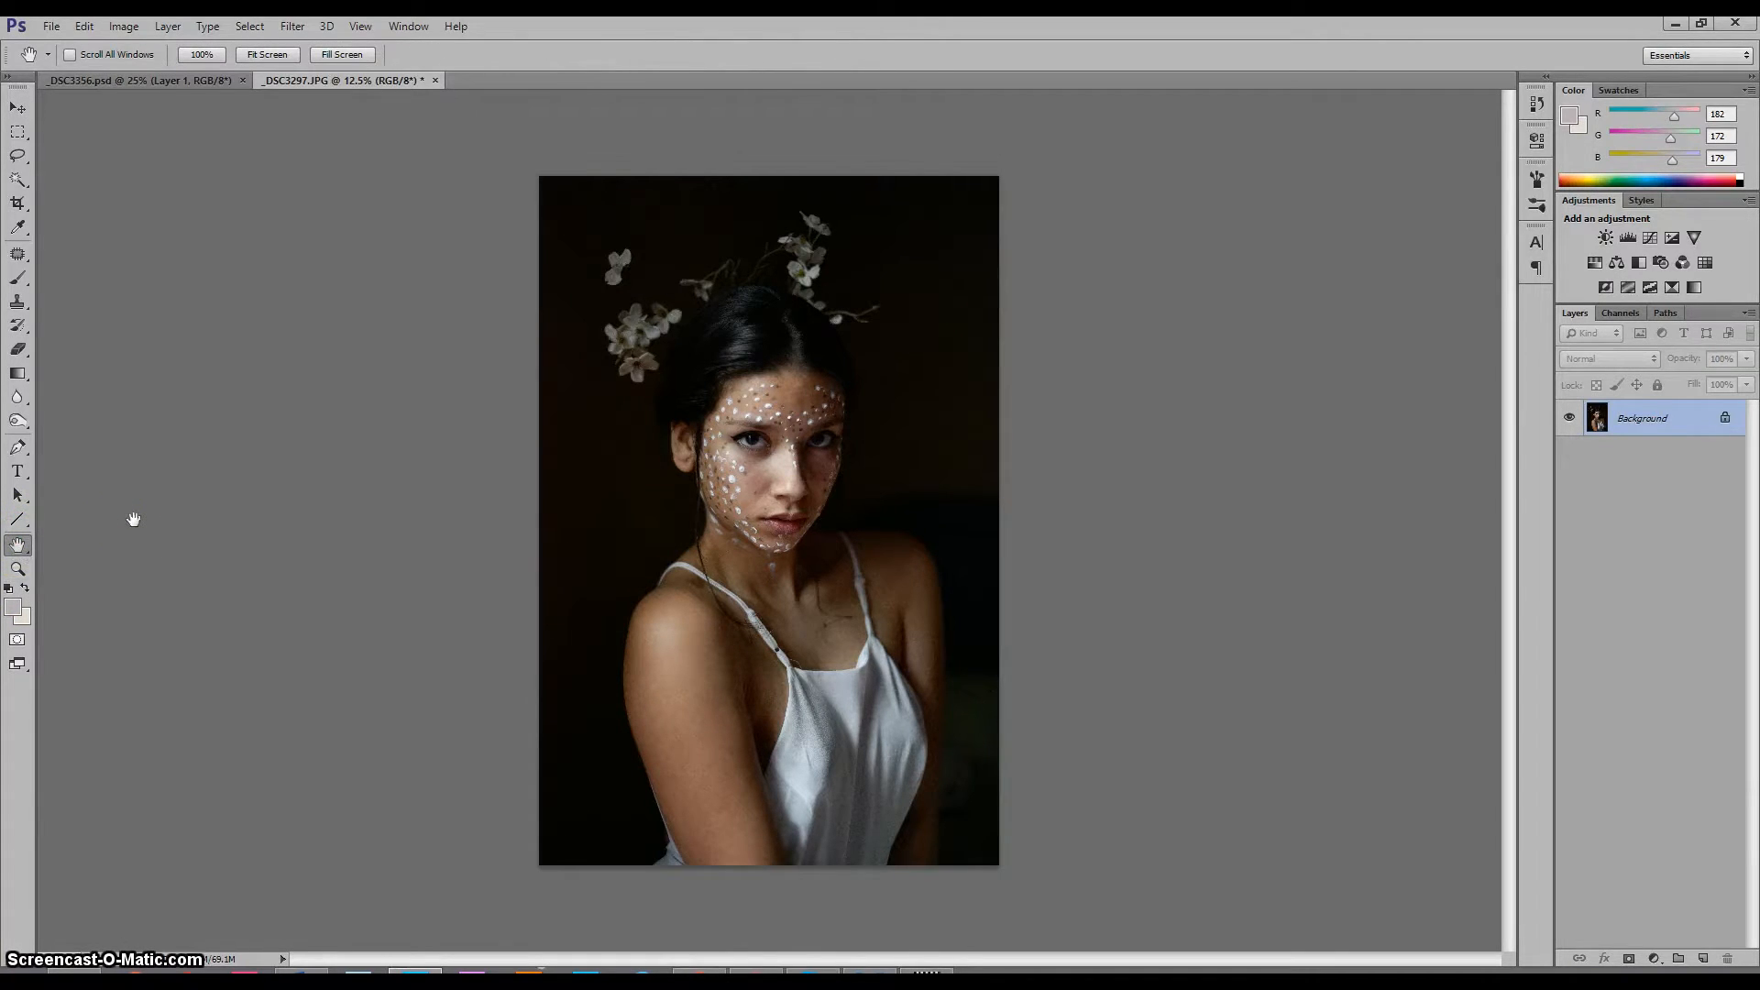
{"action": "left_click", "coordinate": [17, 568]}
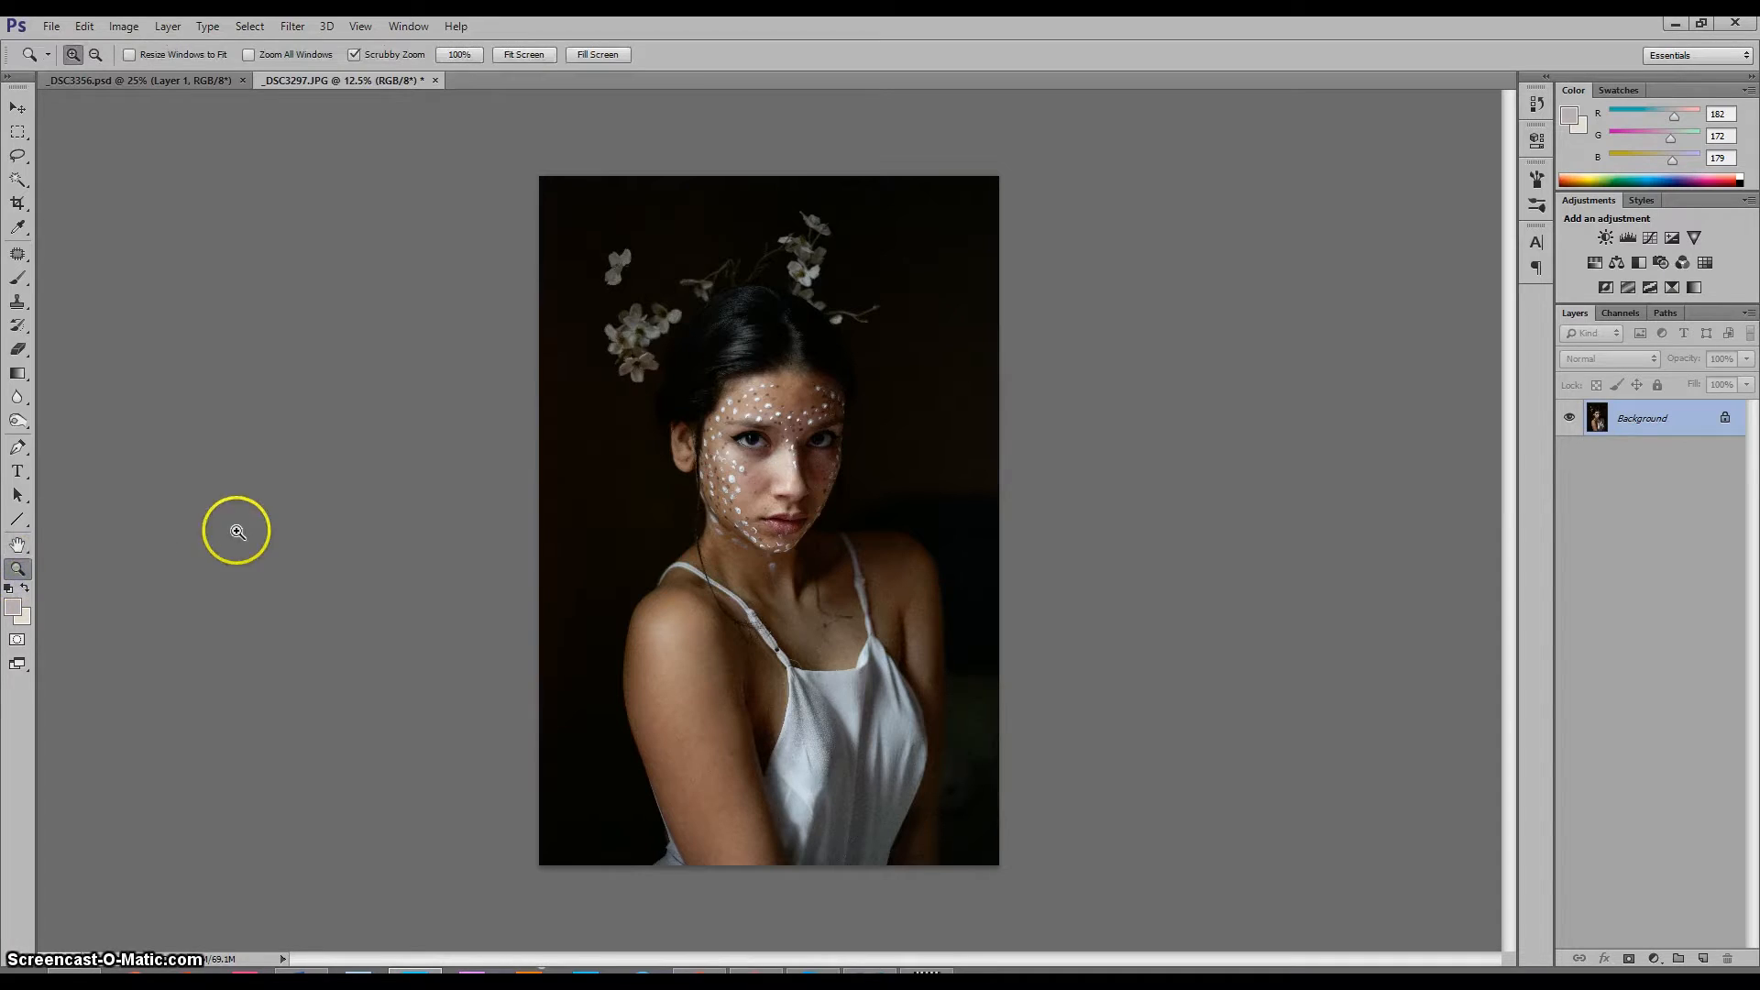
{"action": "left_click", "coordinate": [750, 397]}
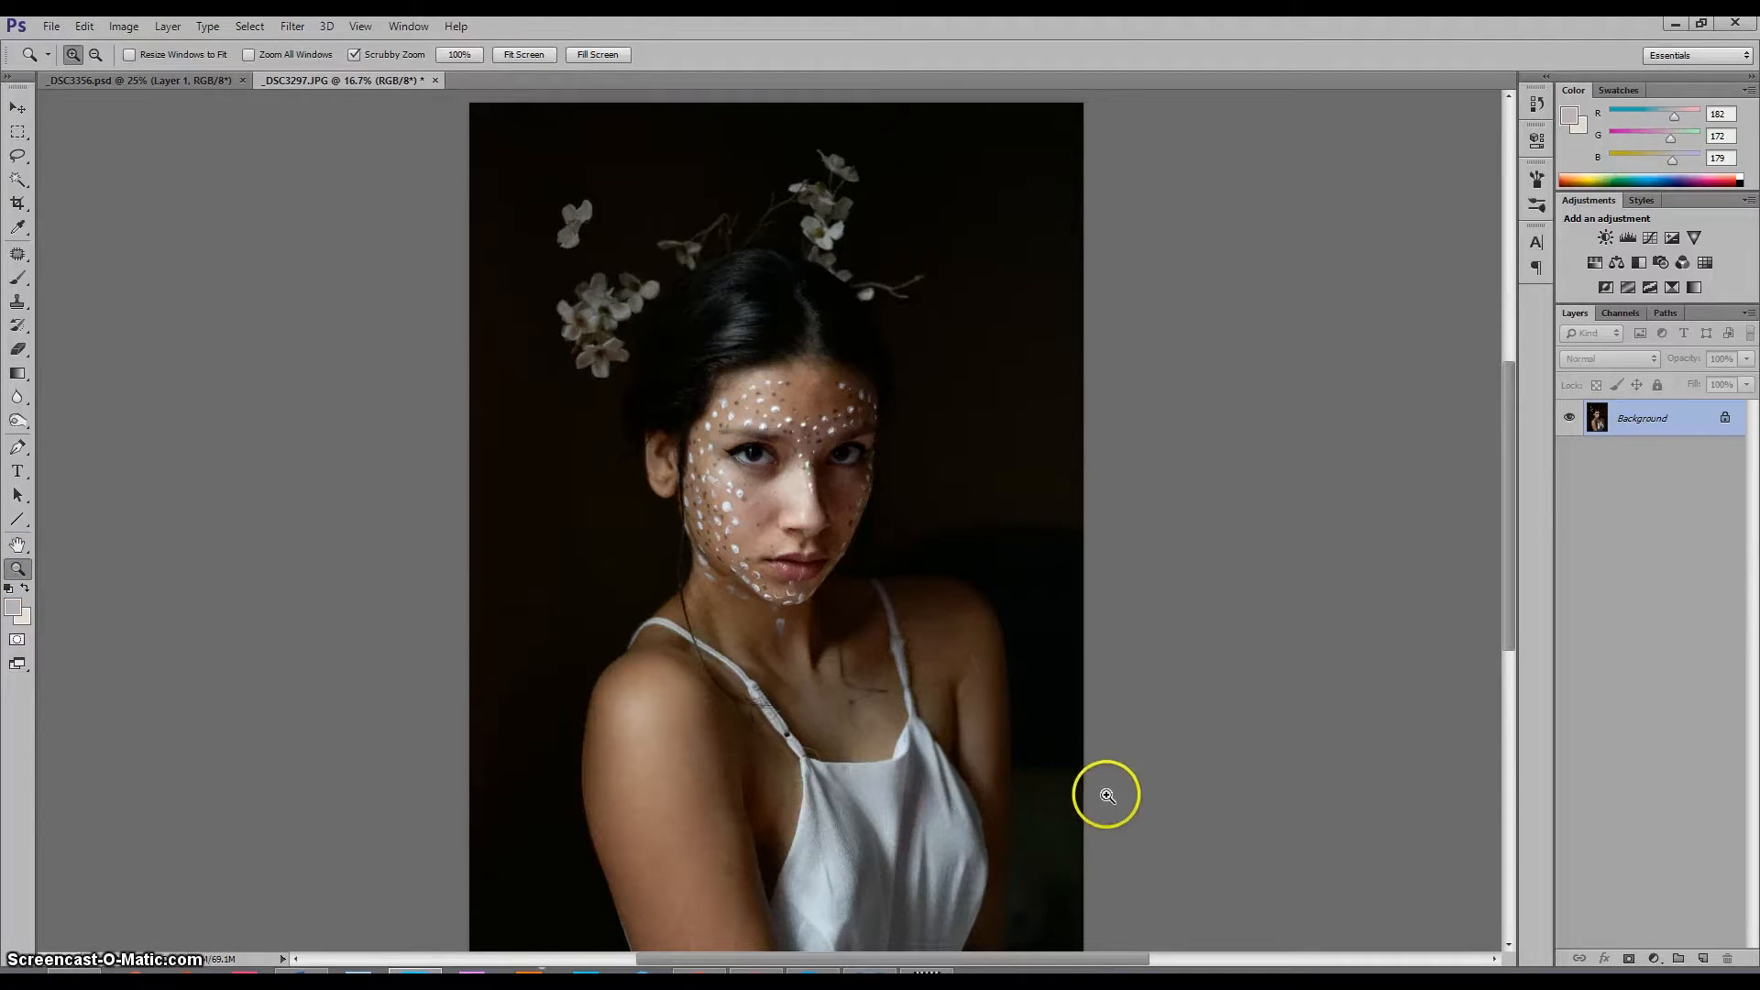
{"action": "left_click_drag", "start_coordinate": [962, 520], "coordinate": [954, 510]}
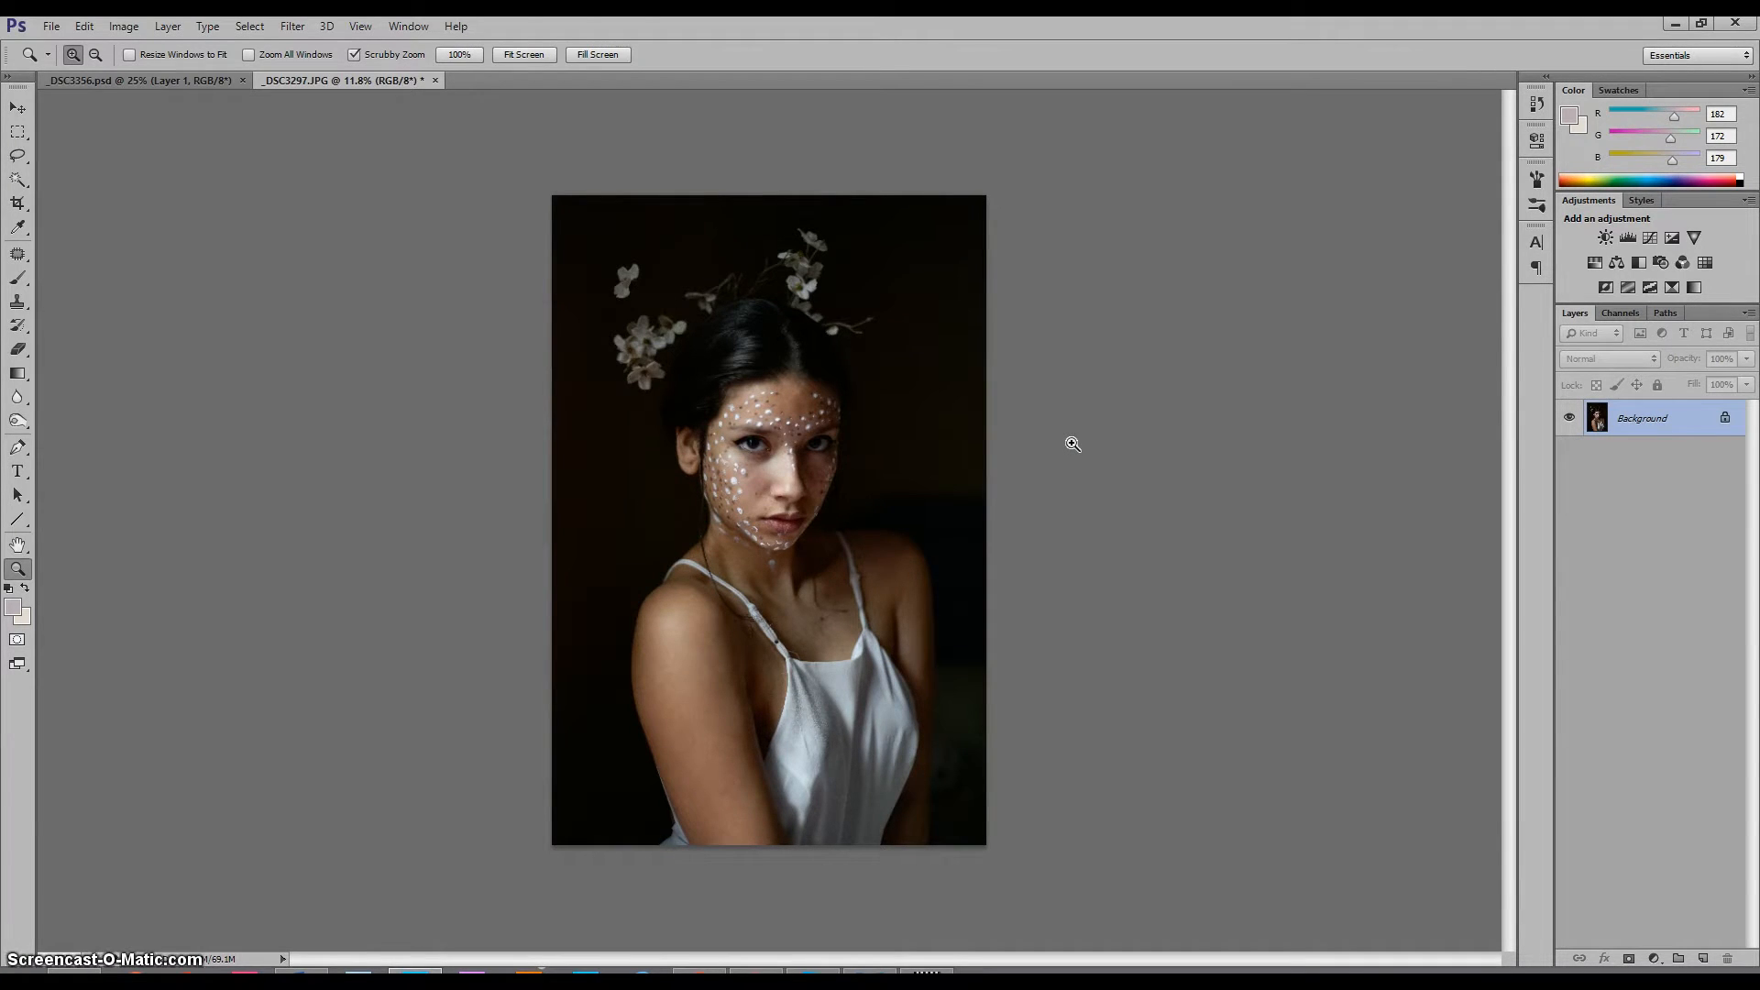
{"action": "key", "text": "ctrl+j"}
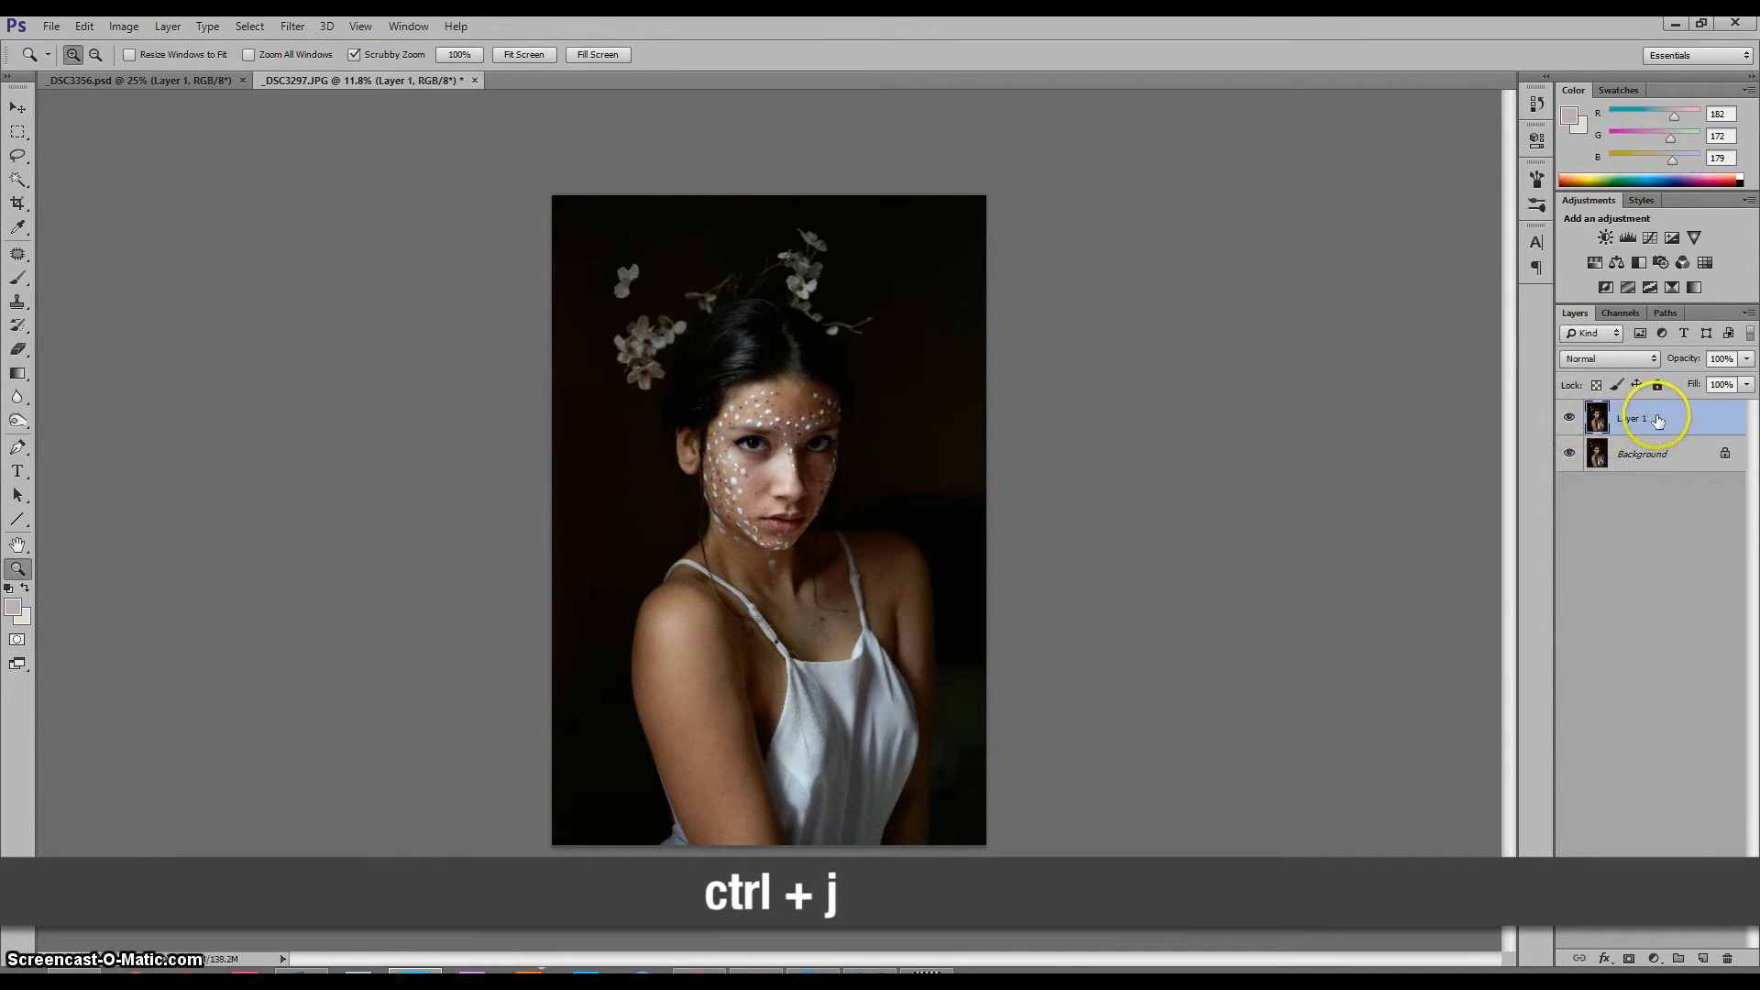
Examine the skin and painted dots around the cheeks, nose and lips up close
{"action": "left_click_drag", "start_coordinate": [824, 403], "coordinate": [825, 403]}
{"action": "left_click_drag", "start_coordinate": [683, 752], "coordinate": [684, 753]}
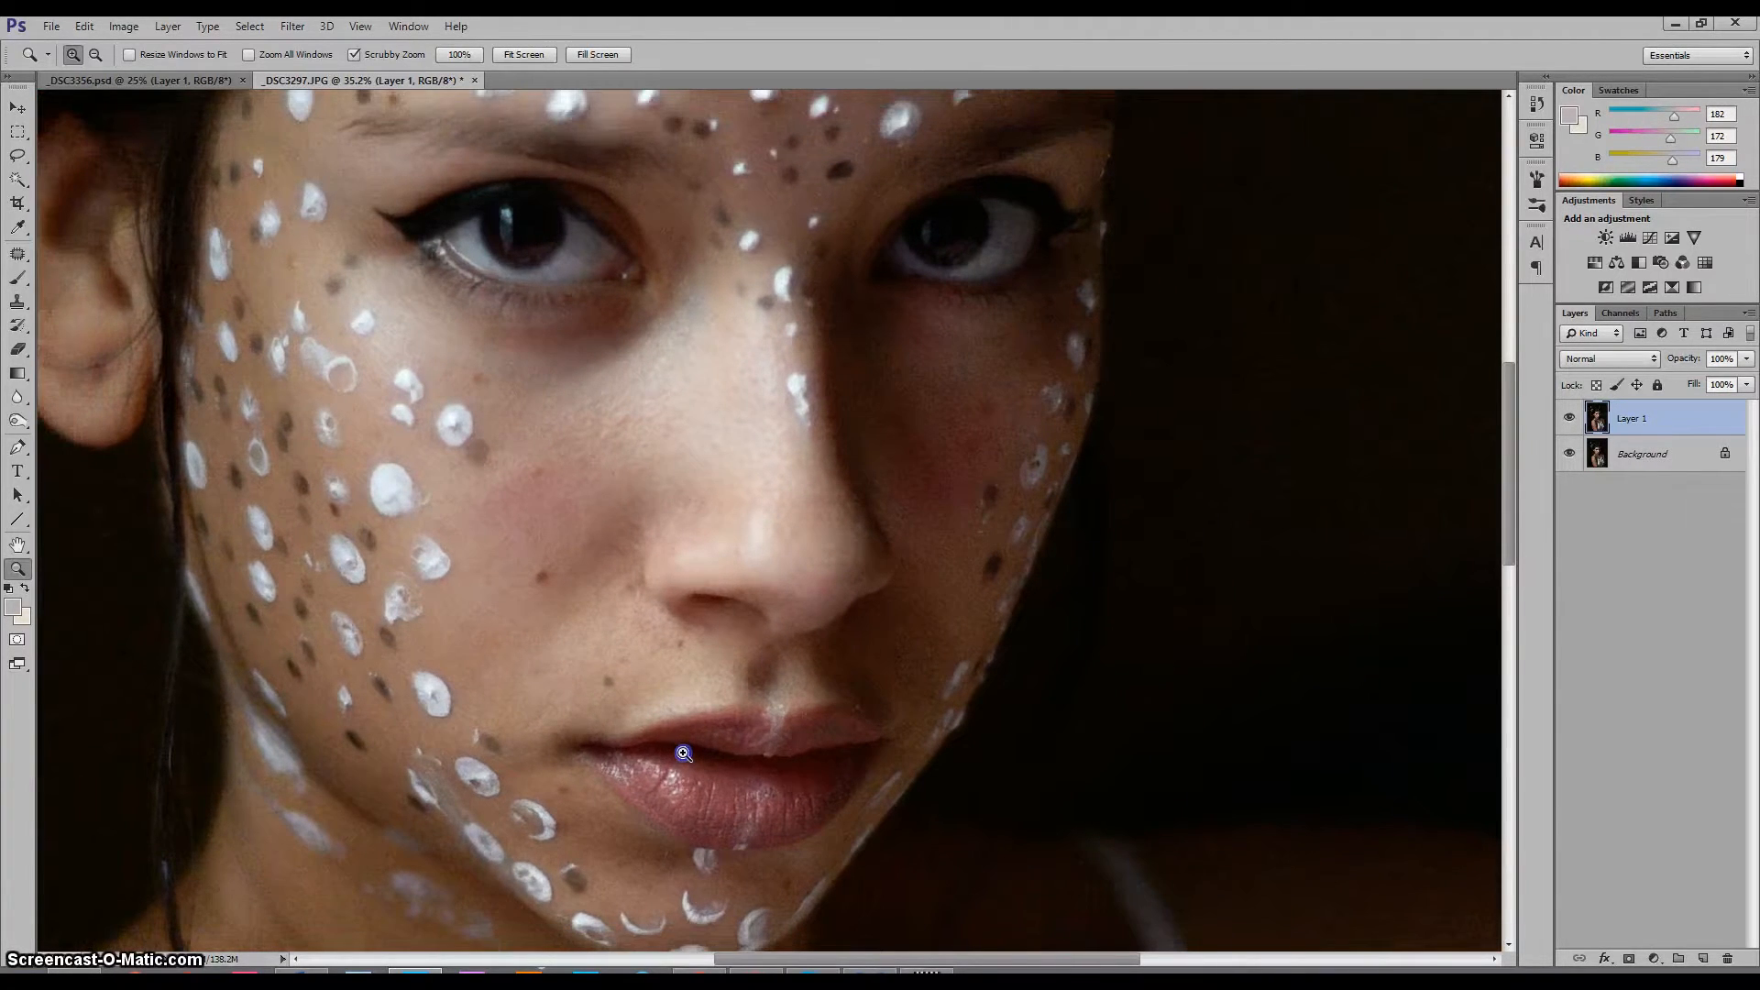
{"action": "left_click", "coordinate": [657, 857]}
{"action": "left_click_drag", "start_coordinate": [641, 865], "coordinate": [641, 866]}
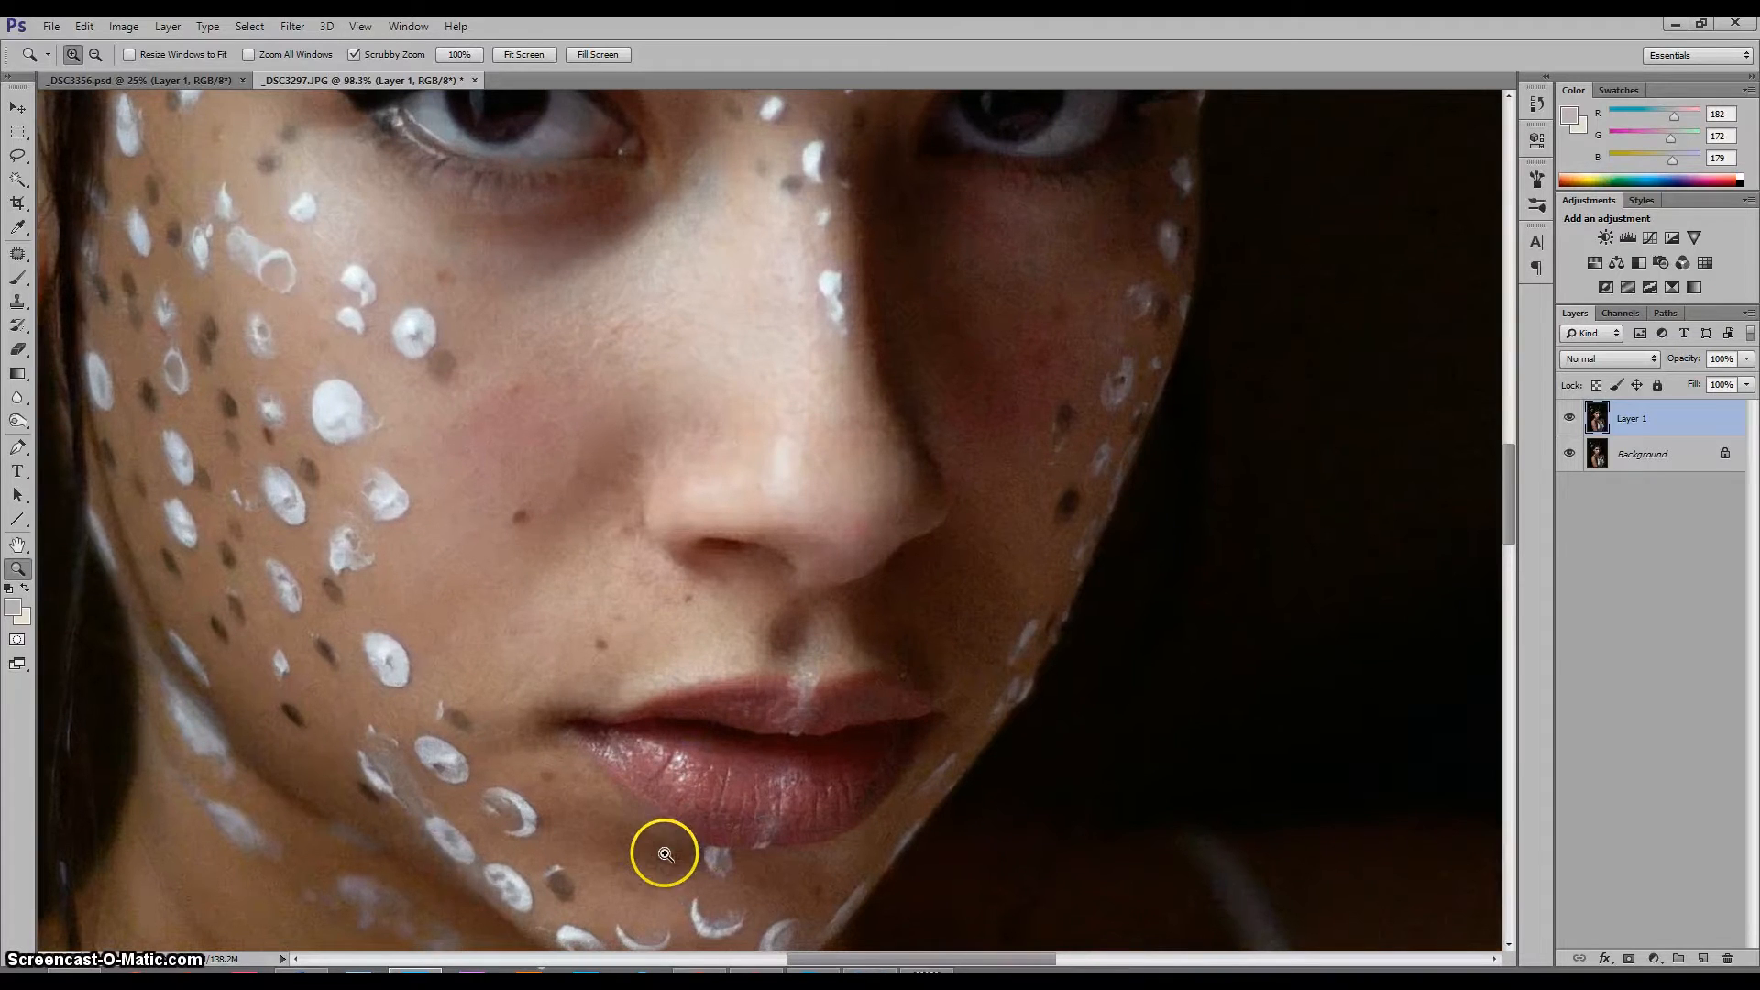
{"action": "left_click_drag", "start_coordinate": [901, 699], "coordinate": [668, 810]}
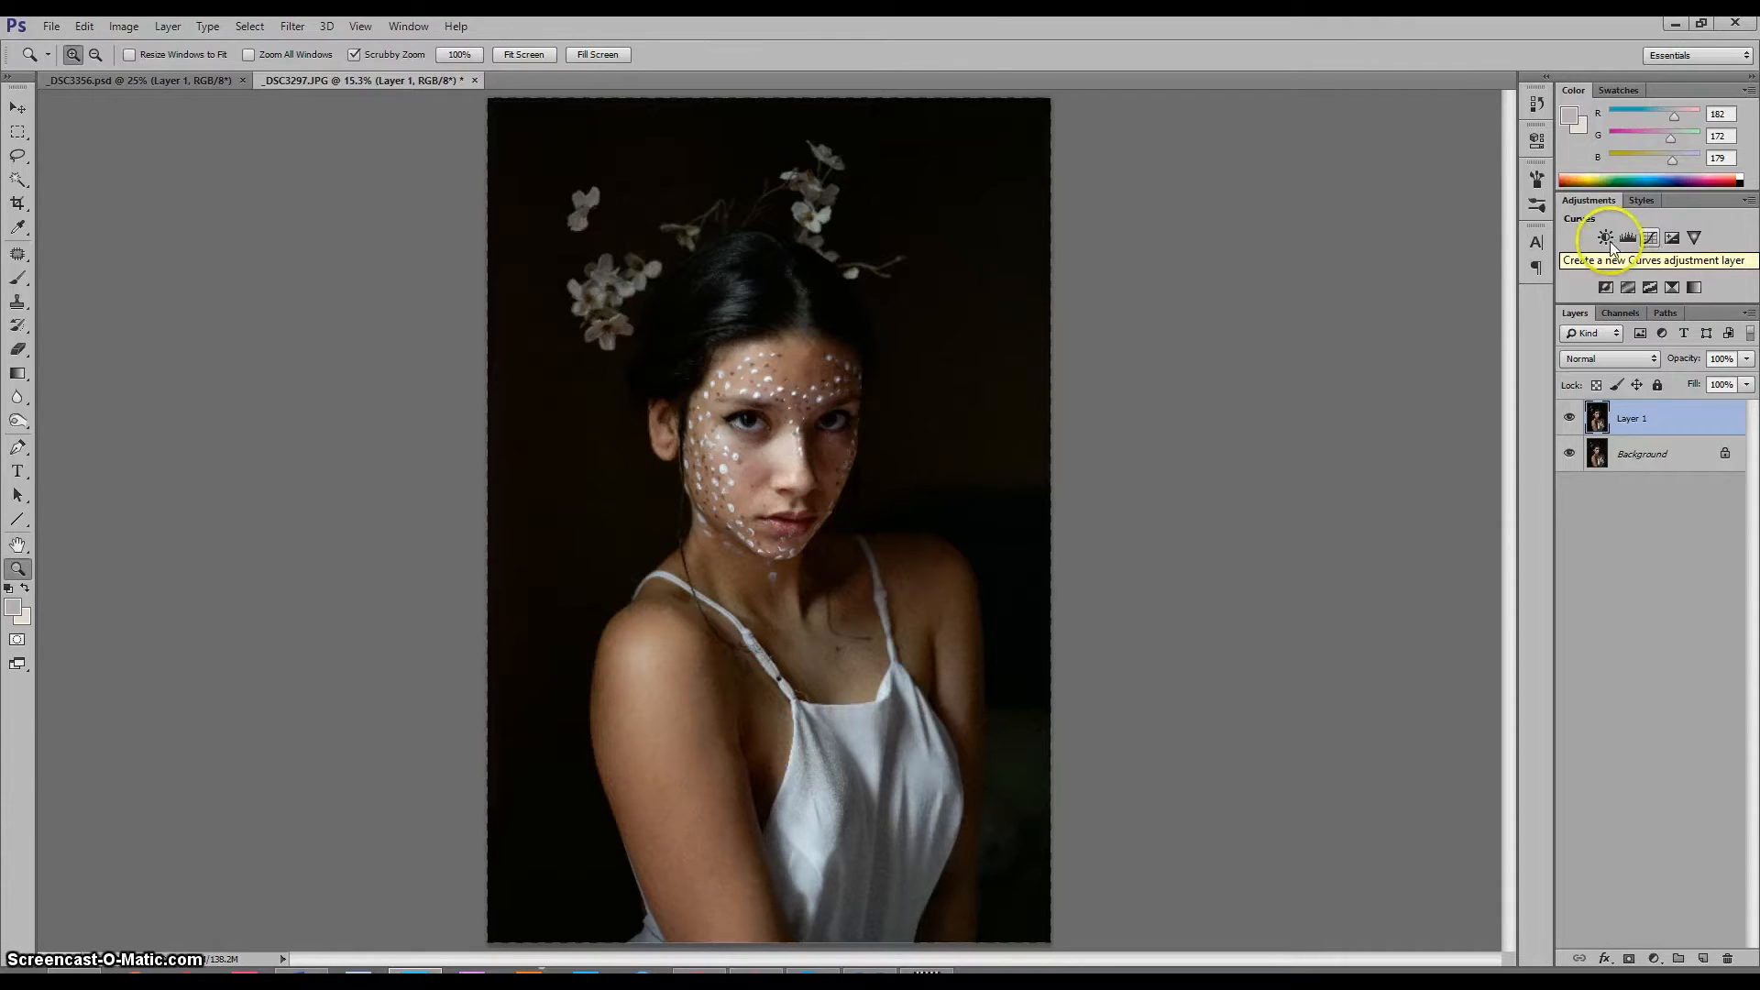
{"action": "left_click", "coordinate": [1653, 240]}
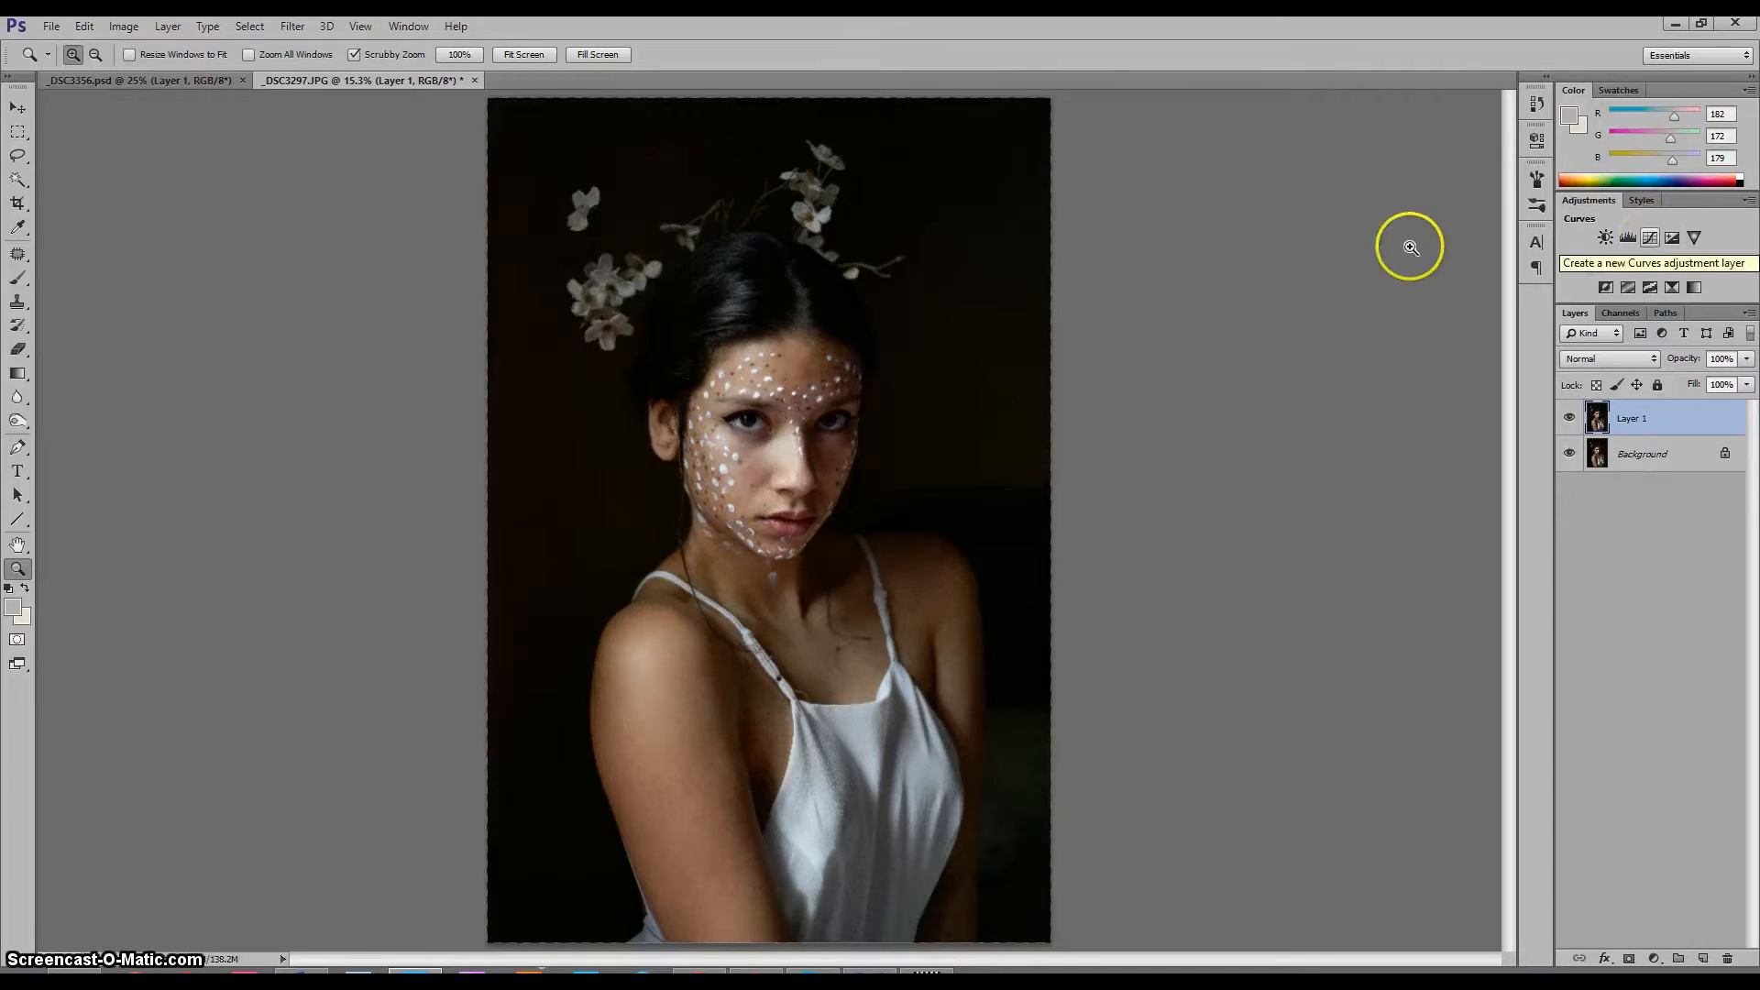
{"action": "left_click", "coordinate": [18, 421]}
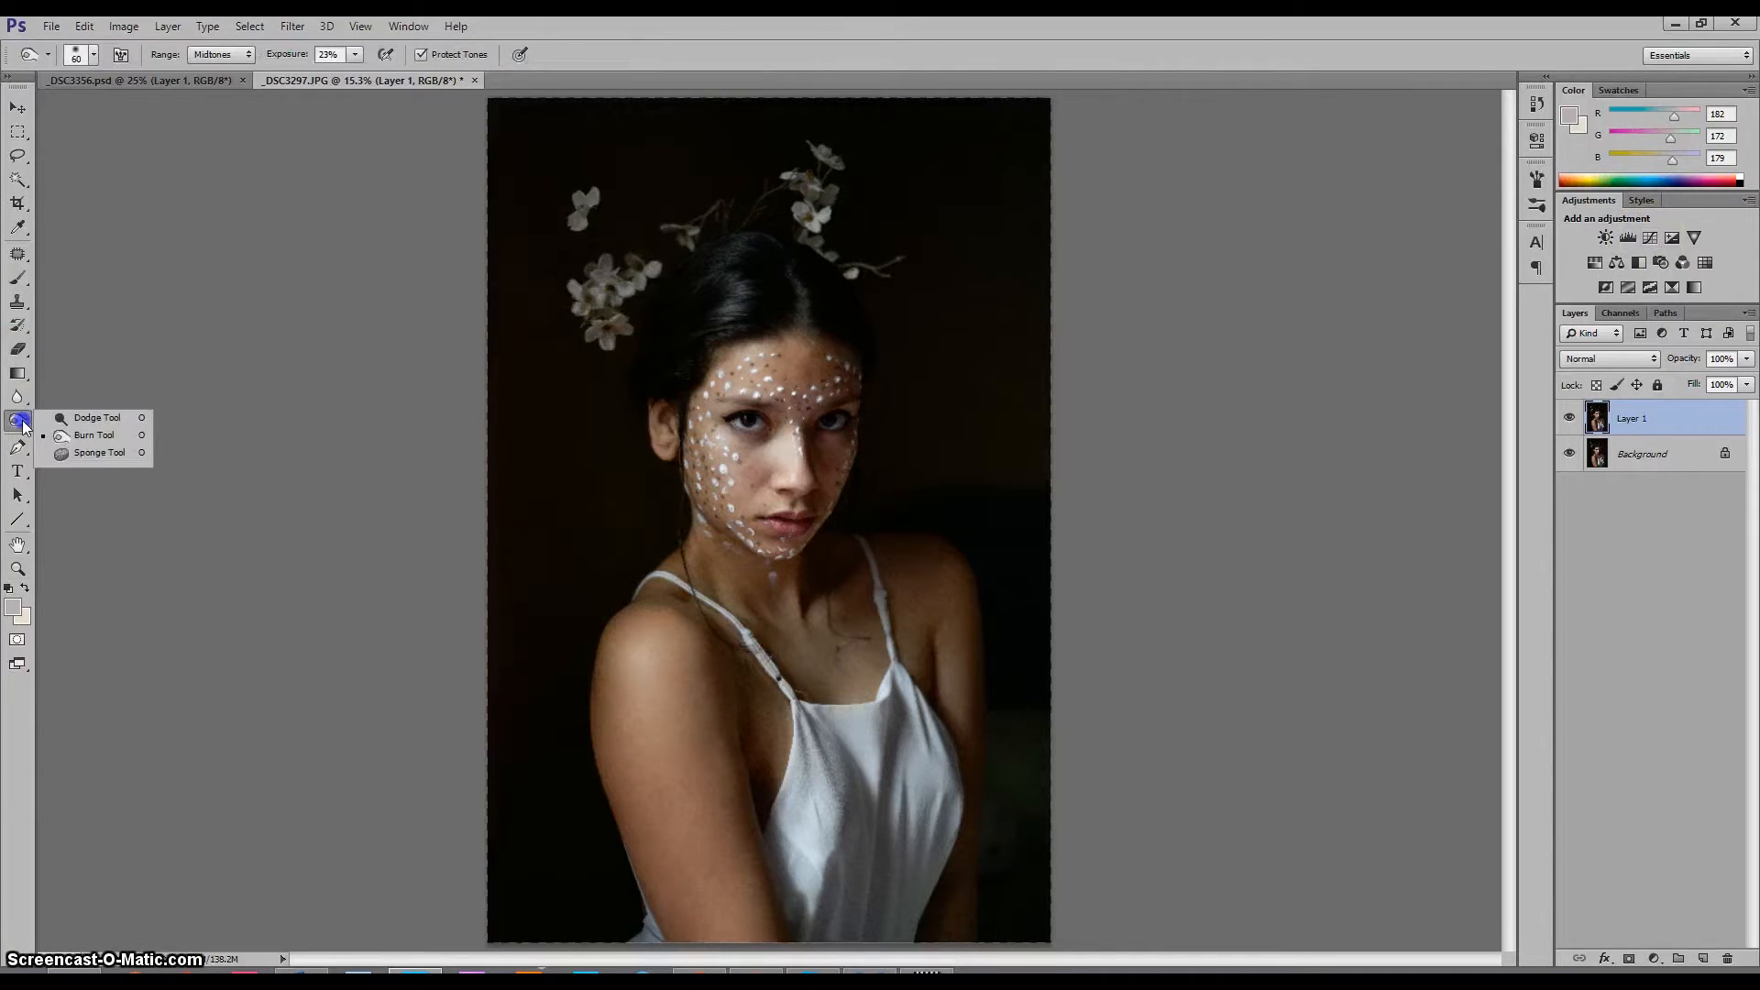
{"action": "left_click", "coordinate": [92, 434]}
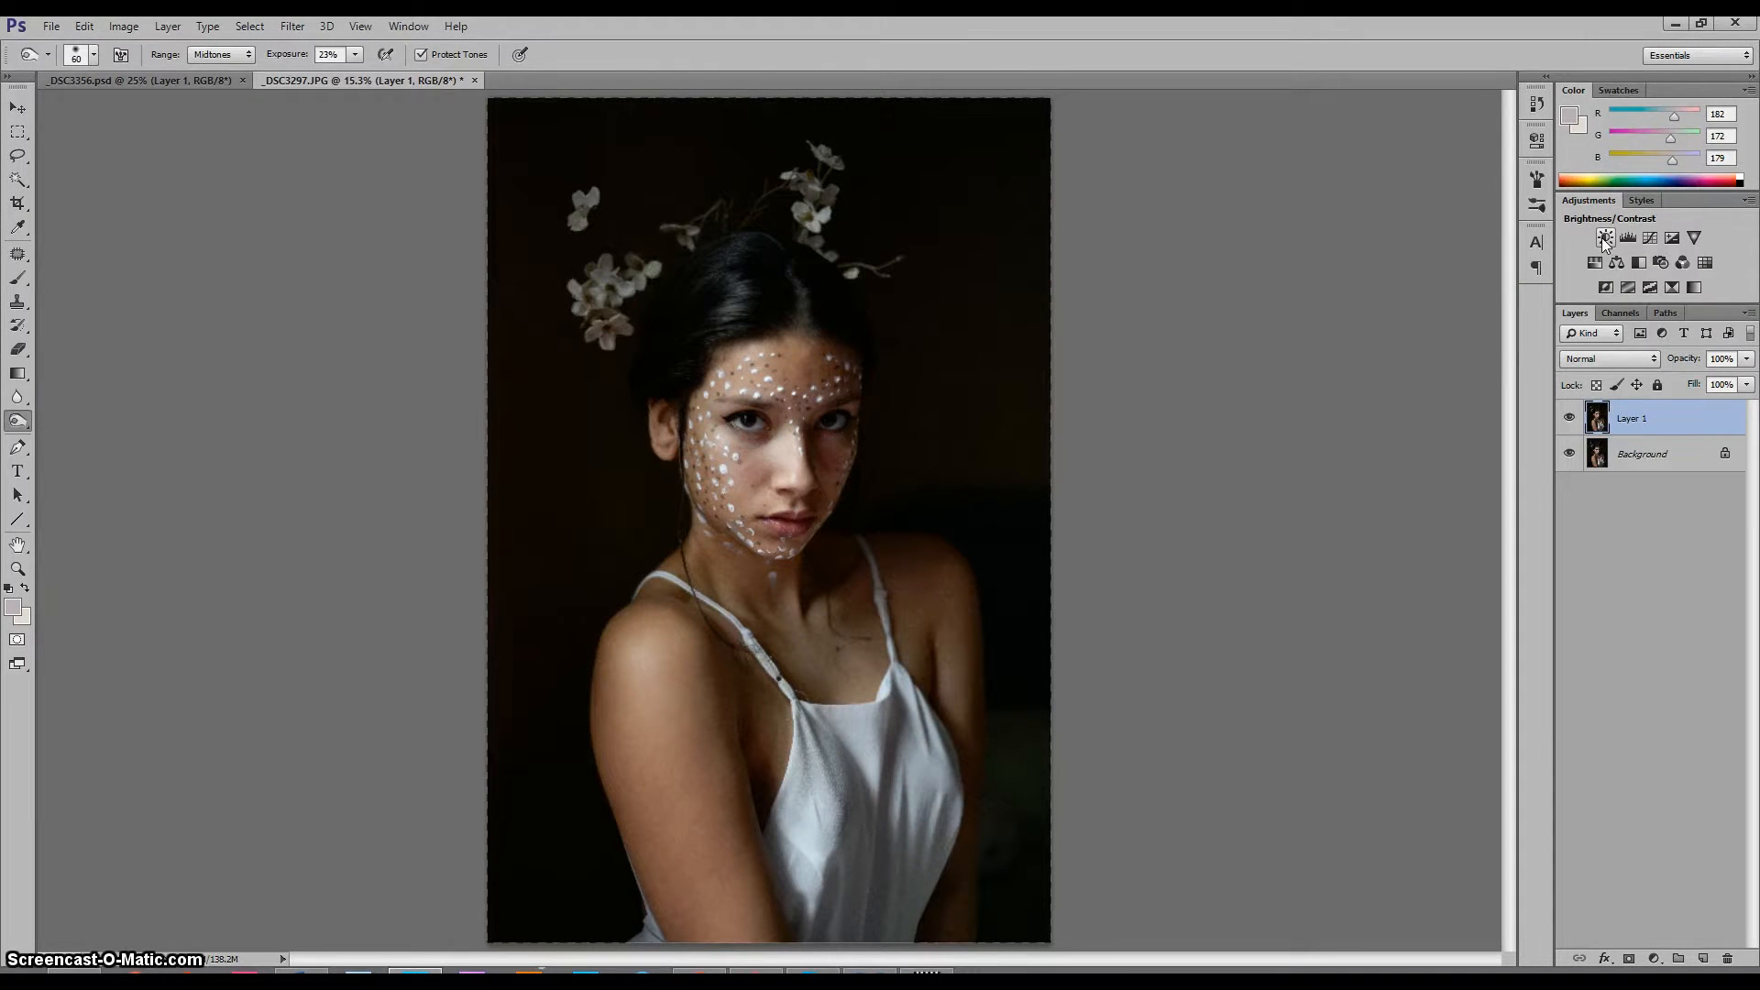
{"action": "right_click", "coordinate": [5, 425]}
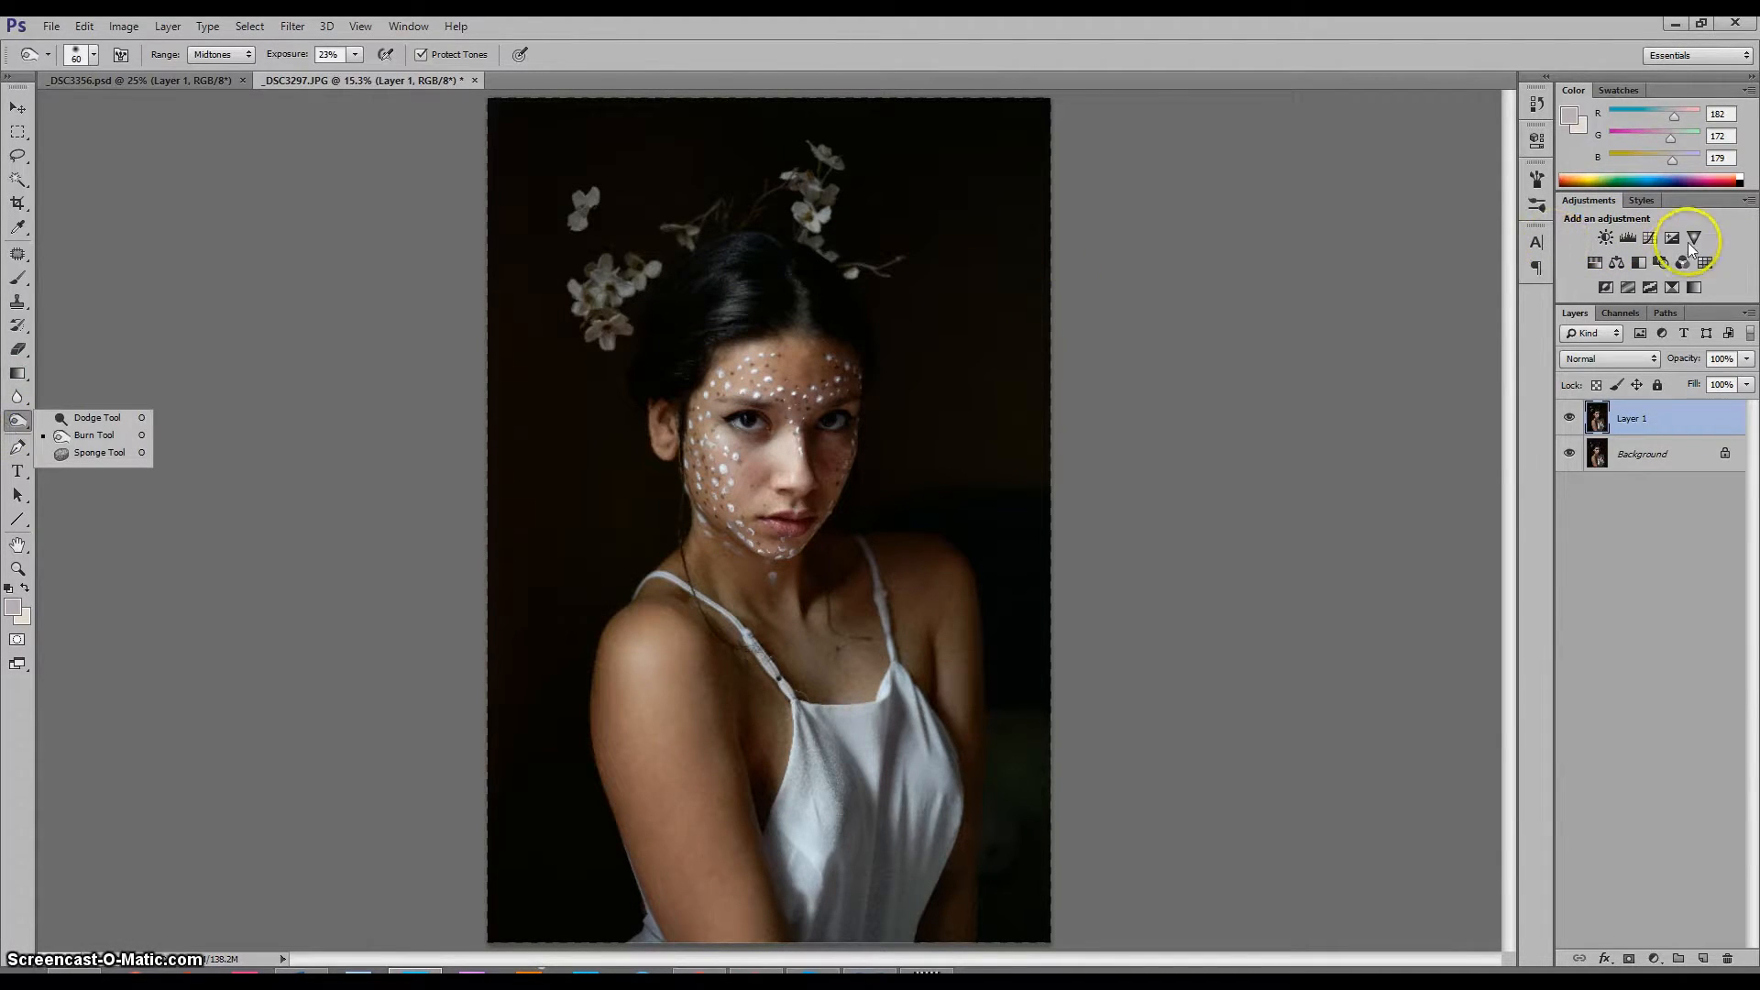
{"action": "left_click", "coordinate": [1650, 238]}
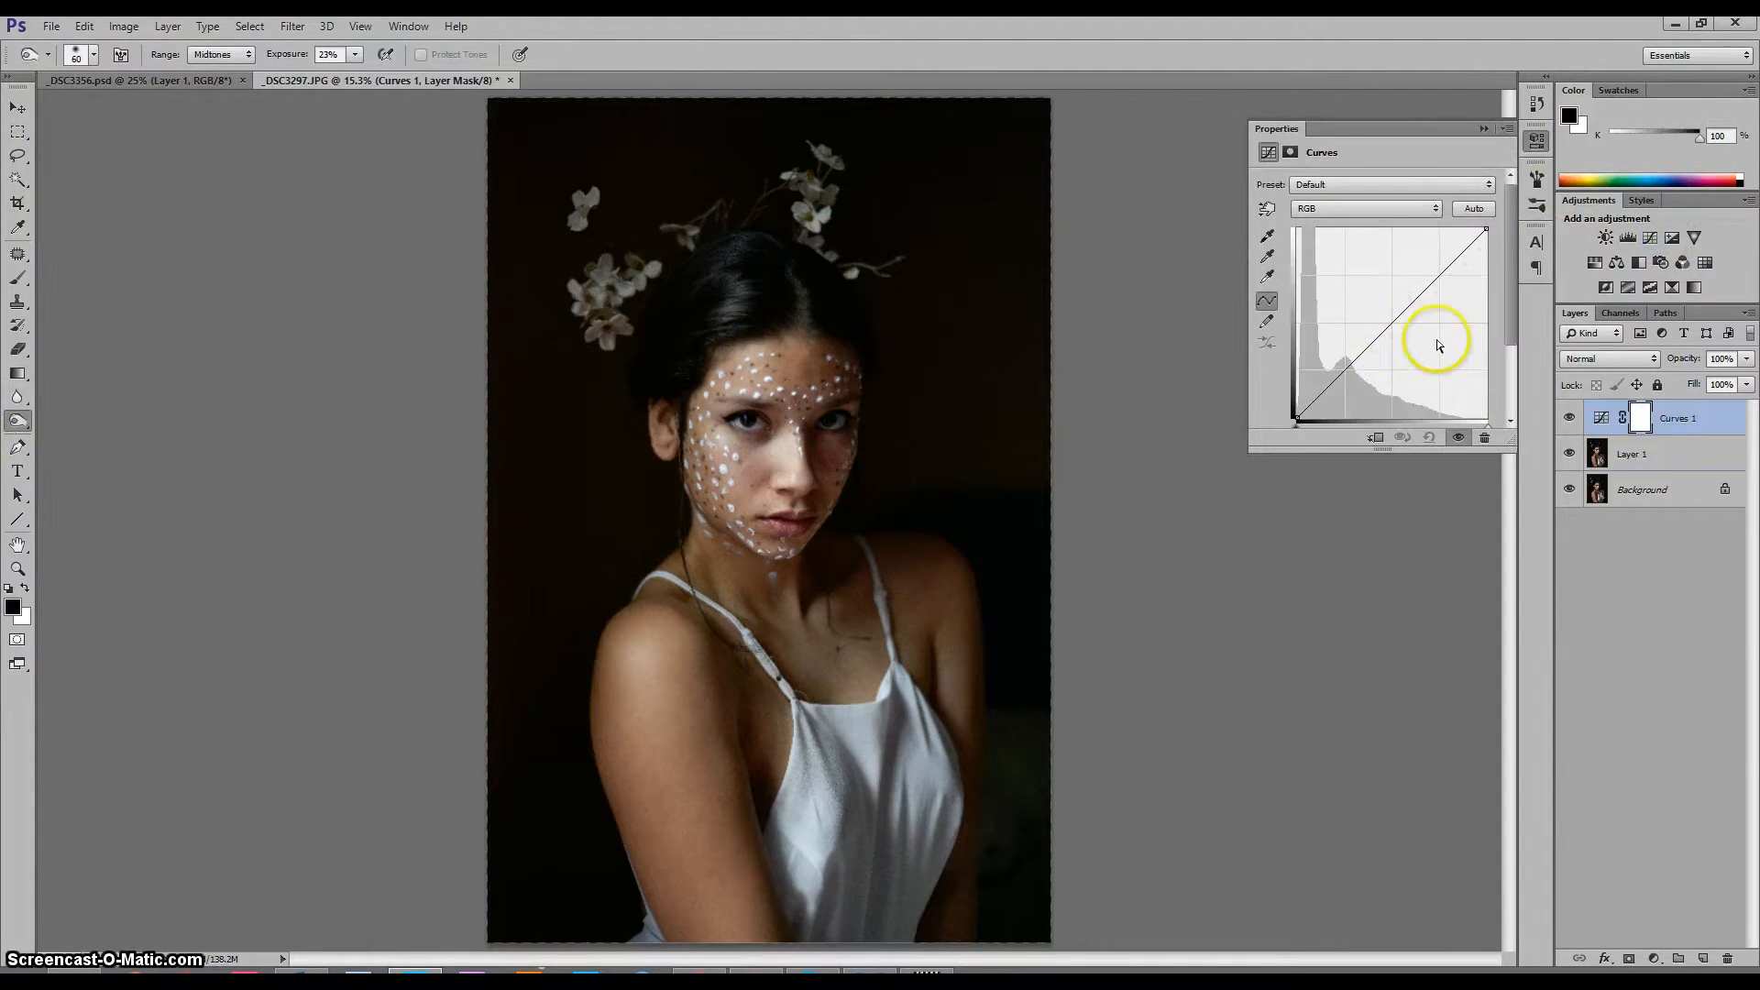
{"action": "key", "text": "ctrl+z"}
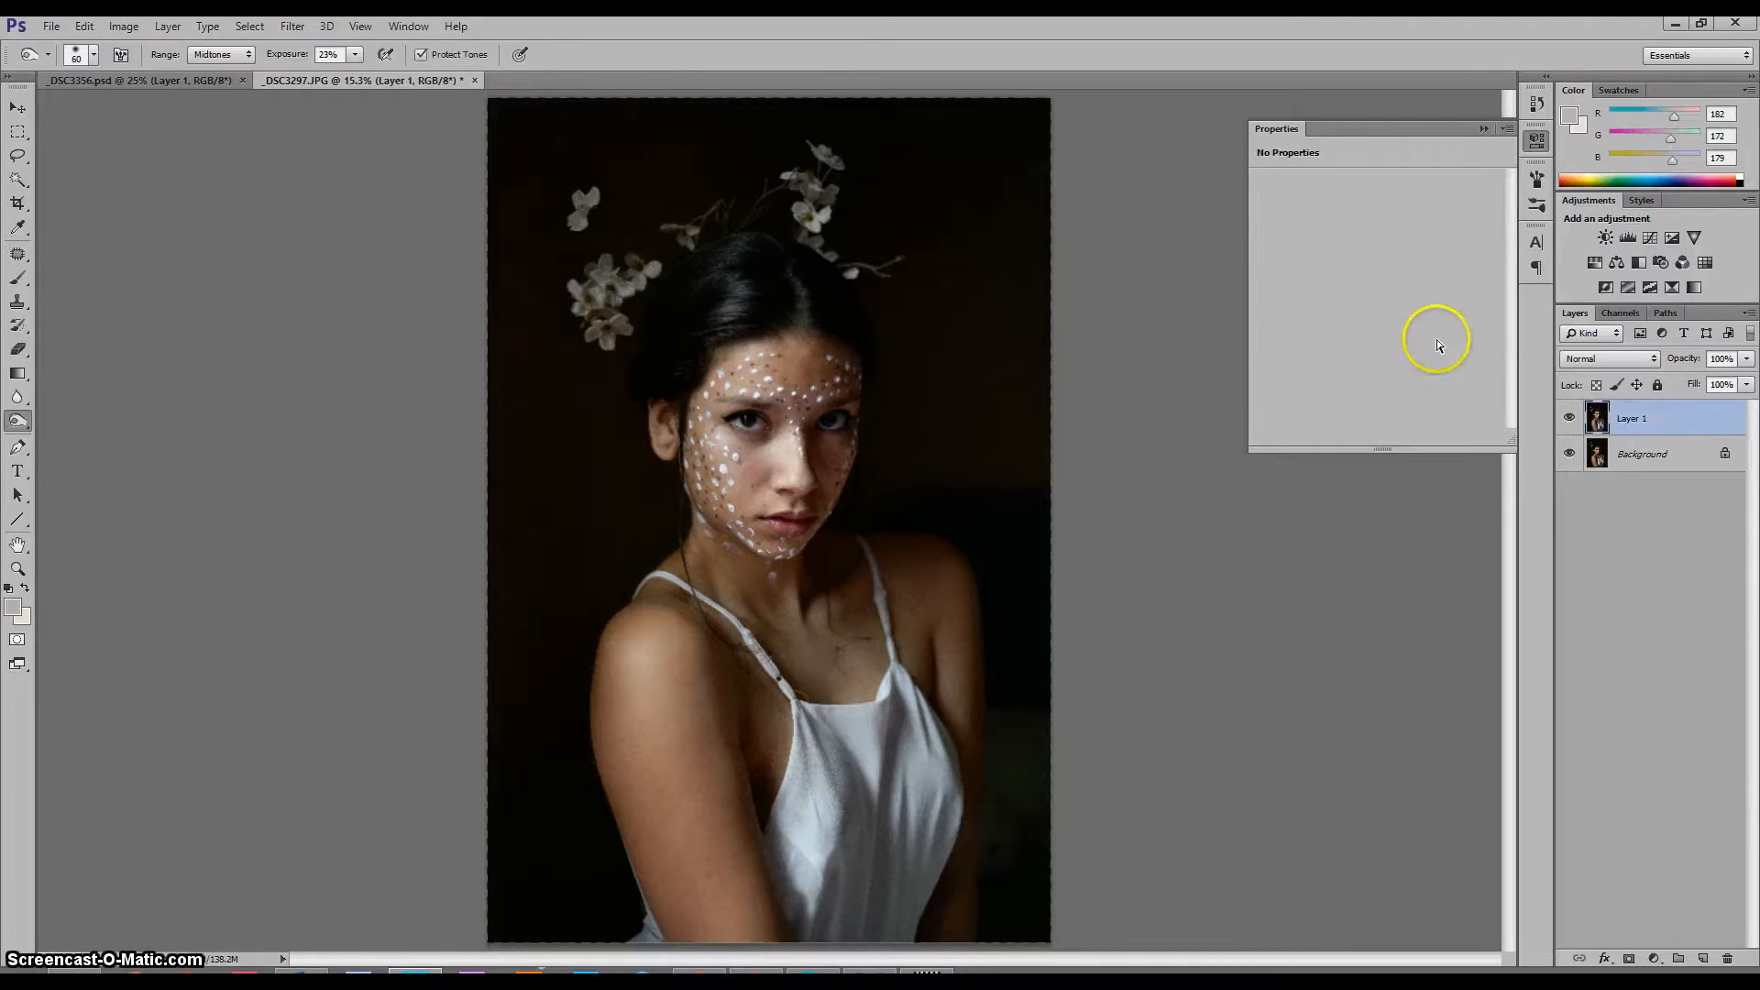
Add a Brightness/Contrast adjustment layer with brightness 57 and contrast -7, and invert its mask to black
{"action": "left_click", "coordinate": [1606, 239]}
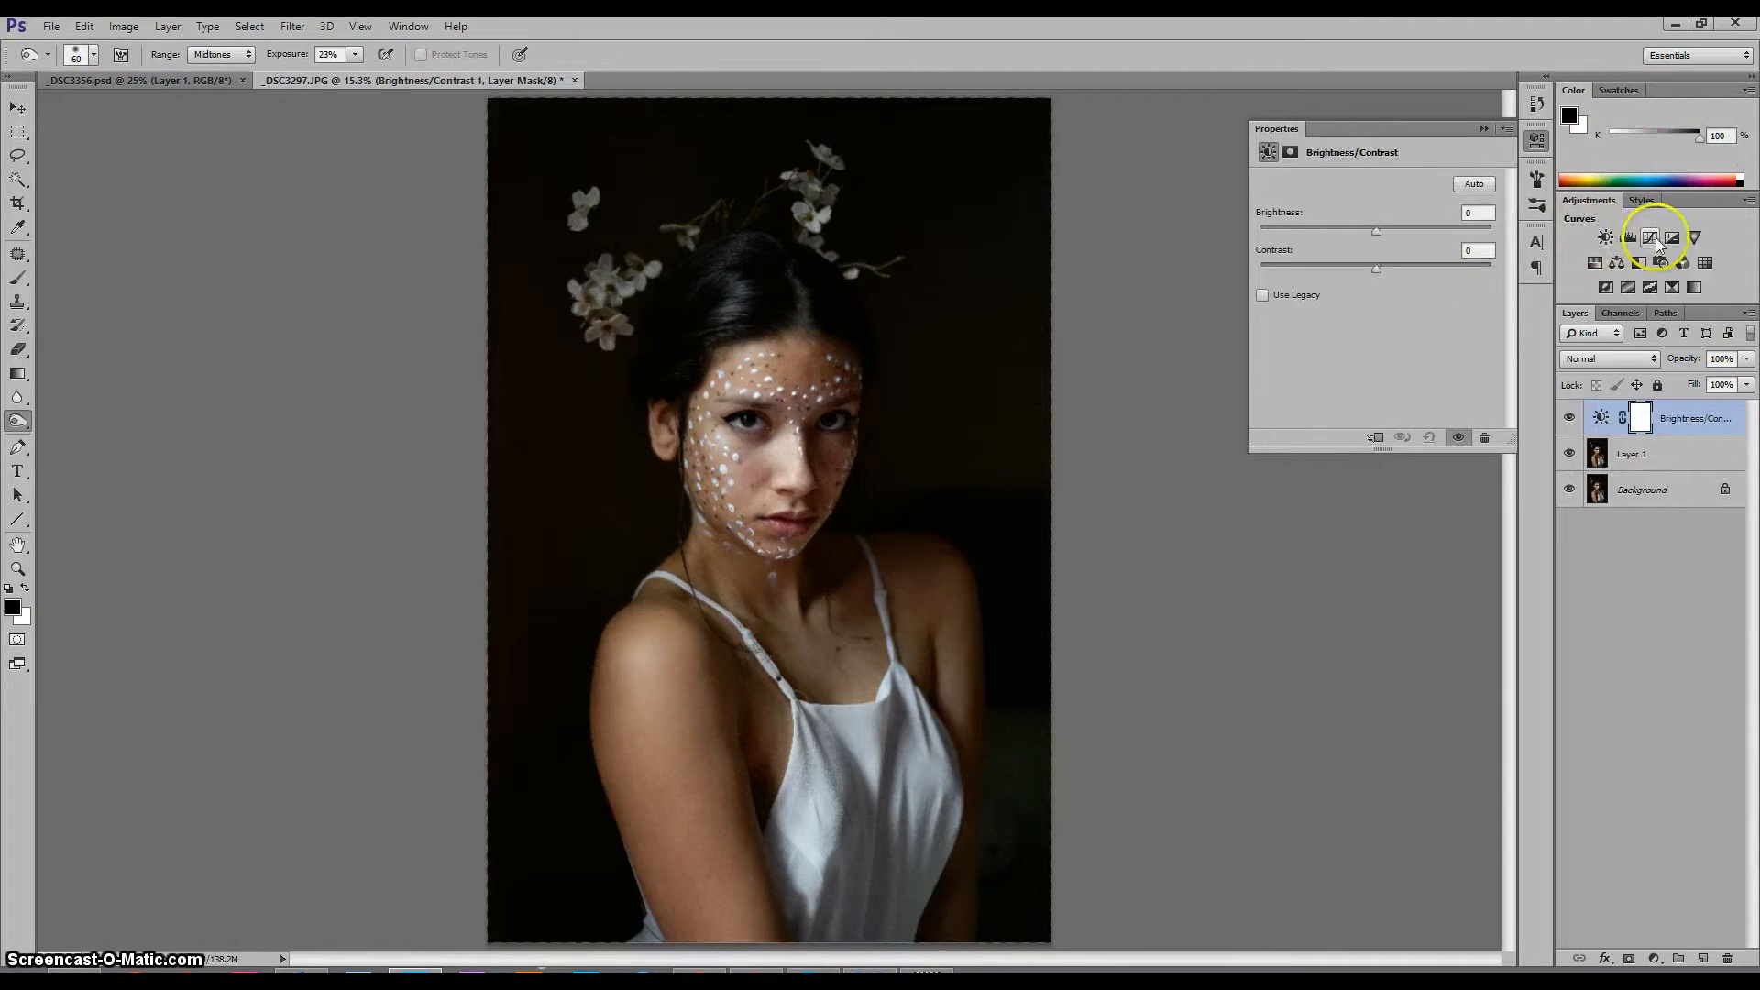
{"action": "left_click", "coordinate": [1405, 227]}
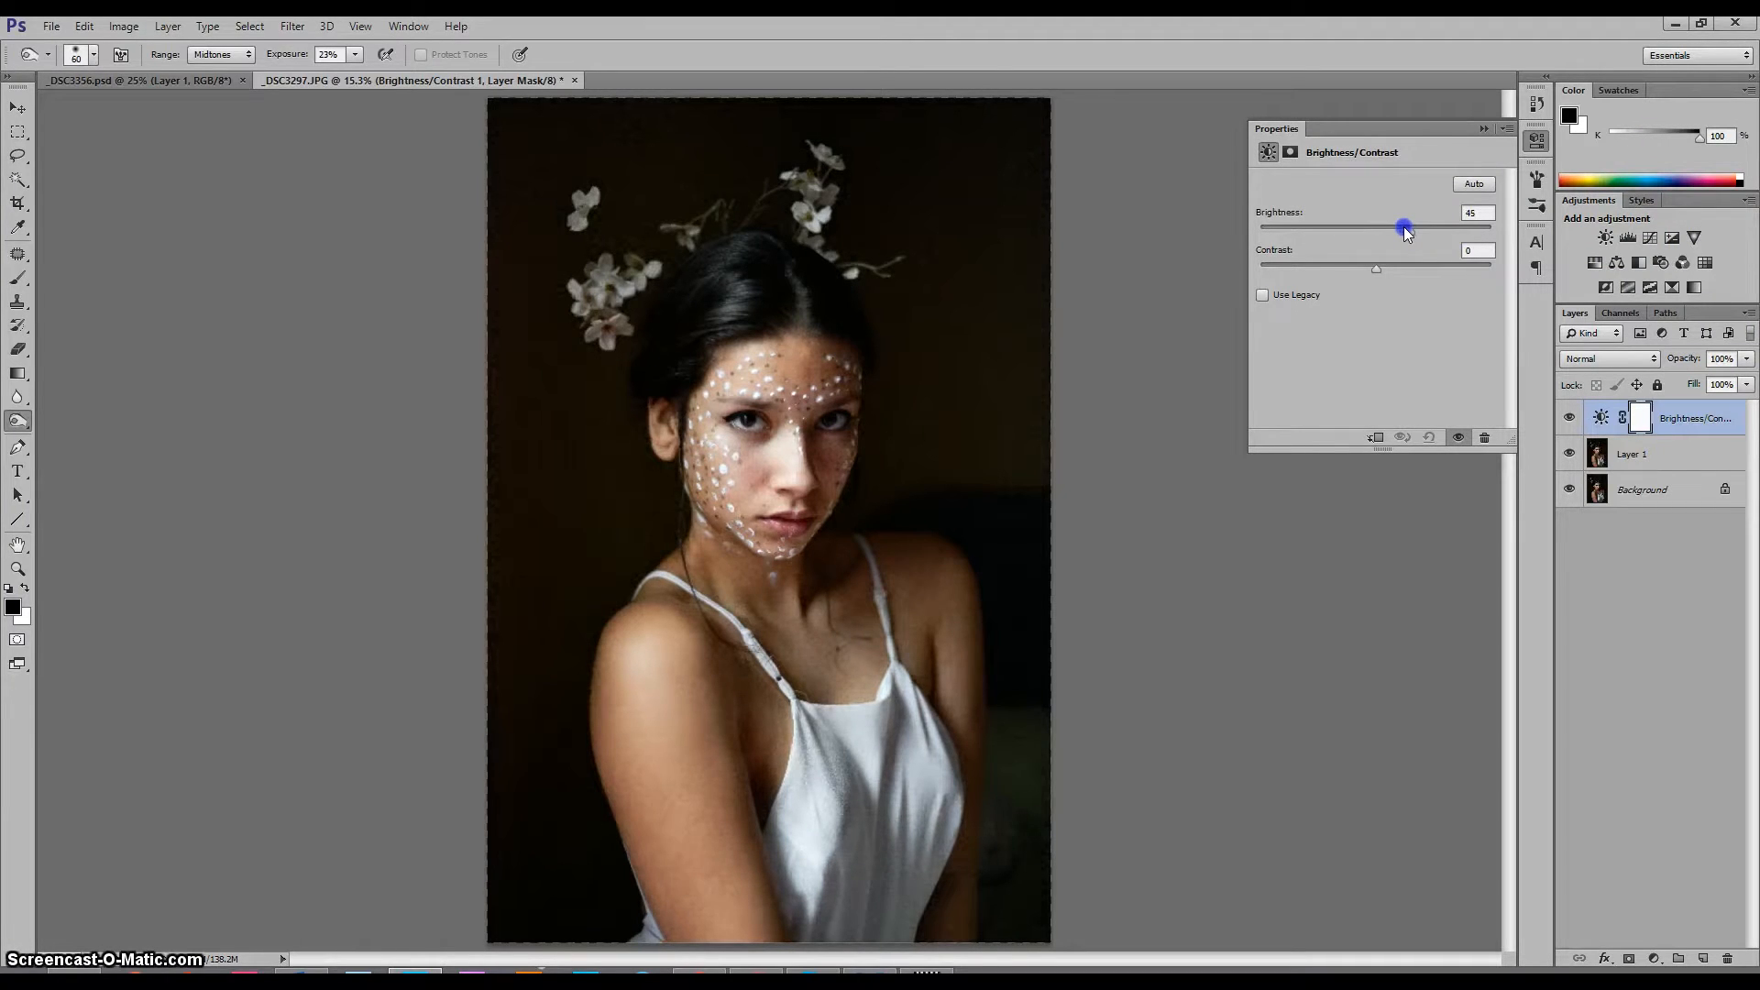
{"action": "left_click_drag", "start_coordinate": [1407, 234], "coordinate": [1422, 238]}
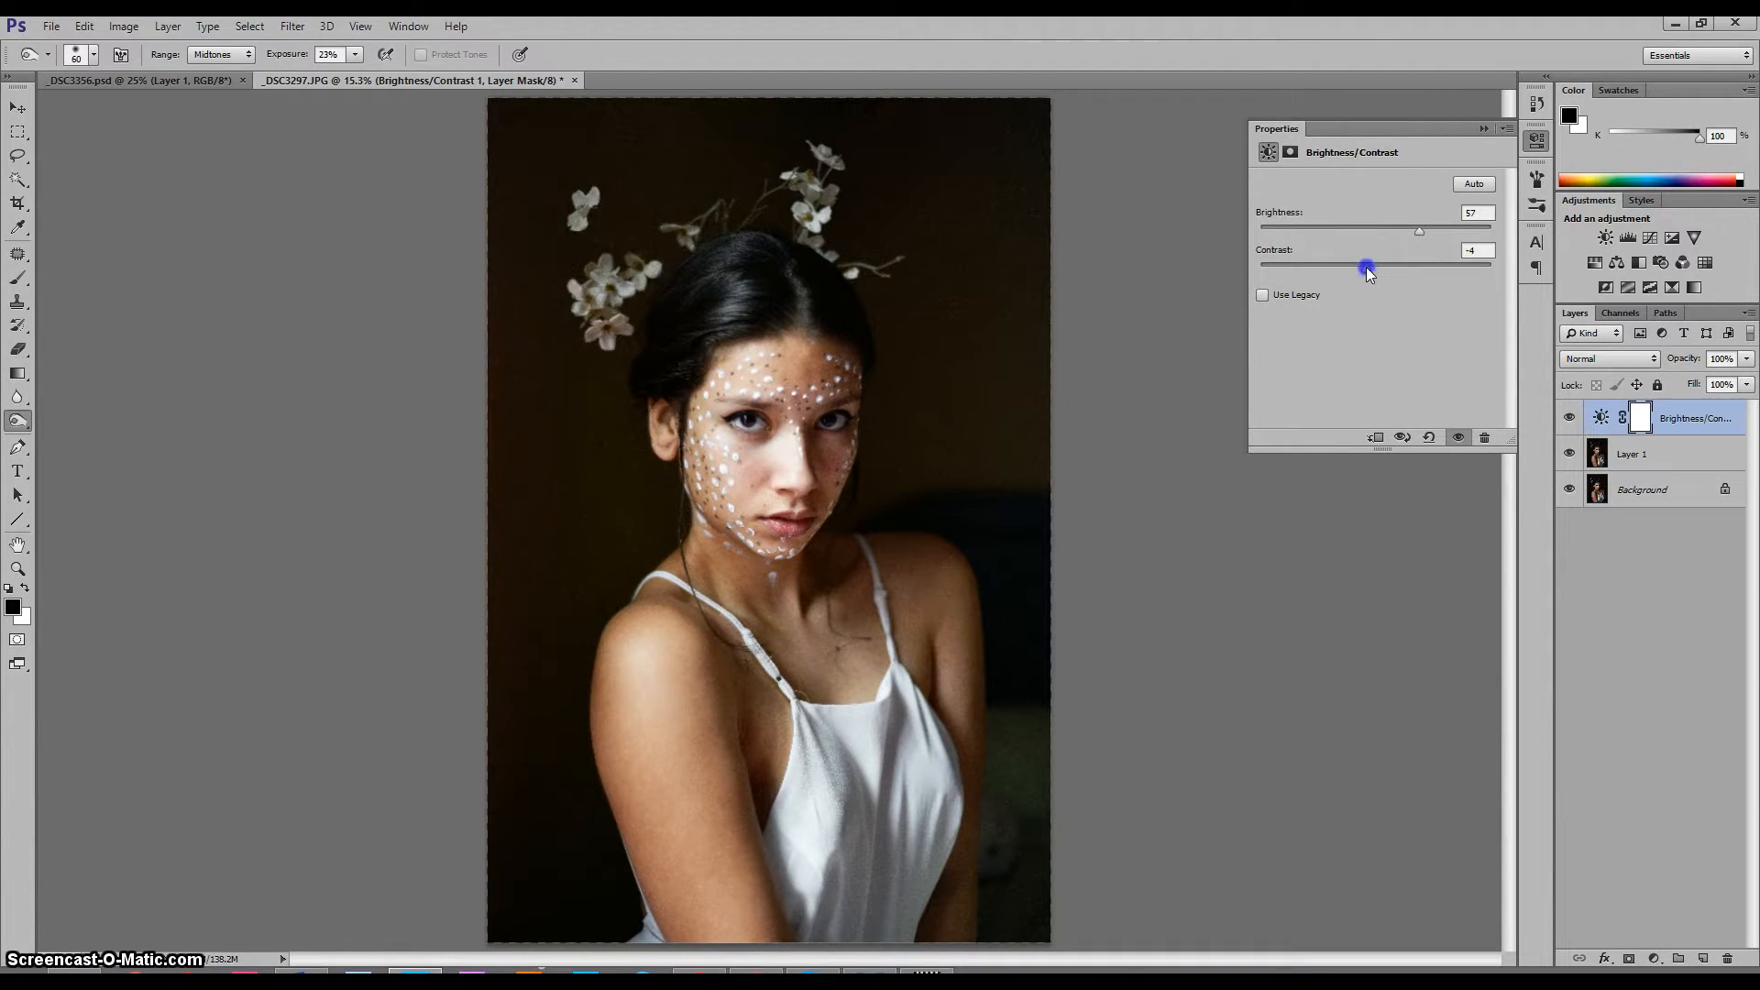
{"action": "left_click", "coordinate": [1373, 269]}
{"action": "key", "text": "ctrl+i"}
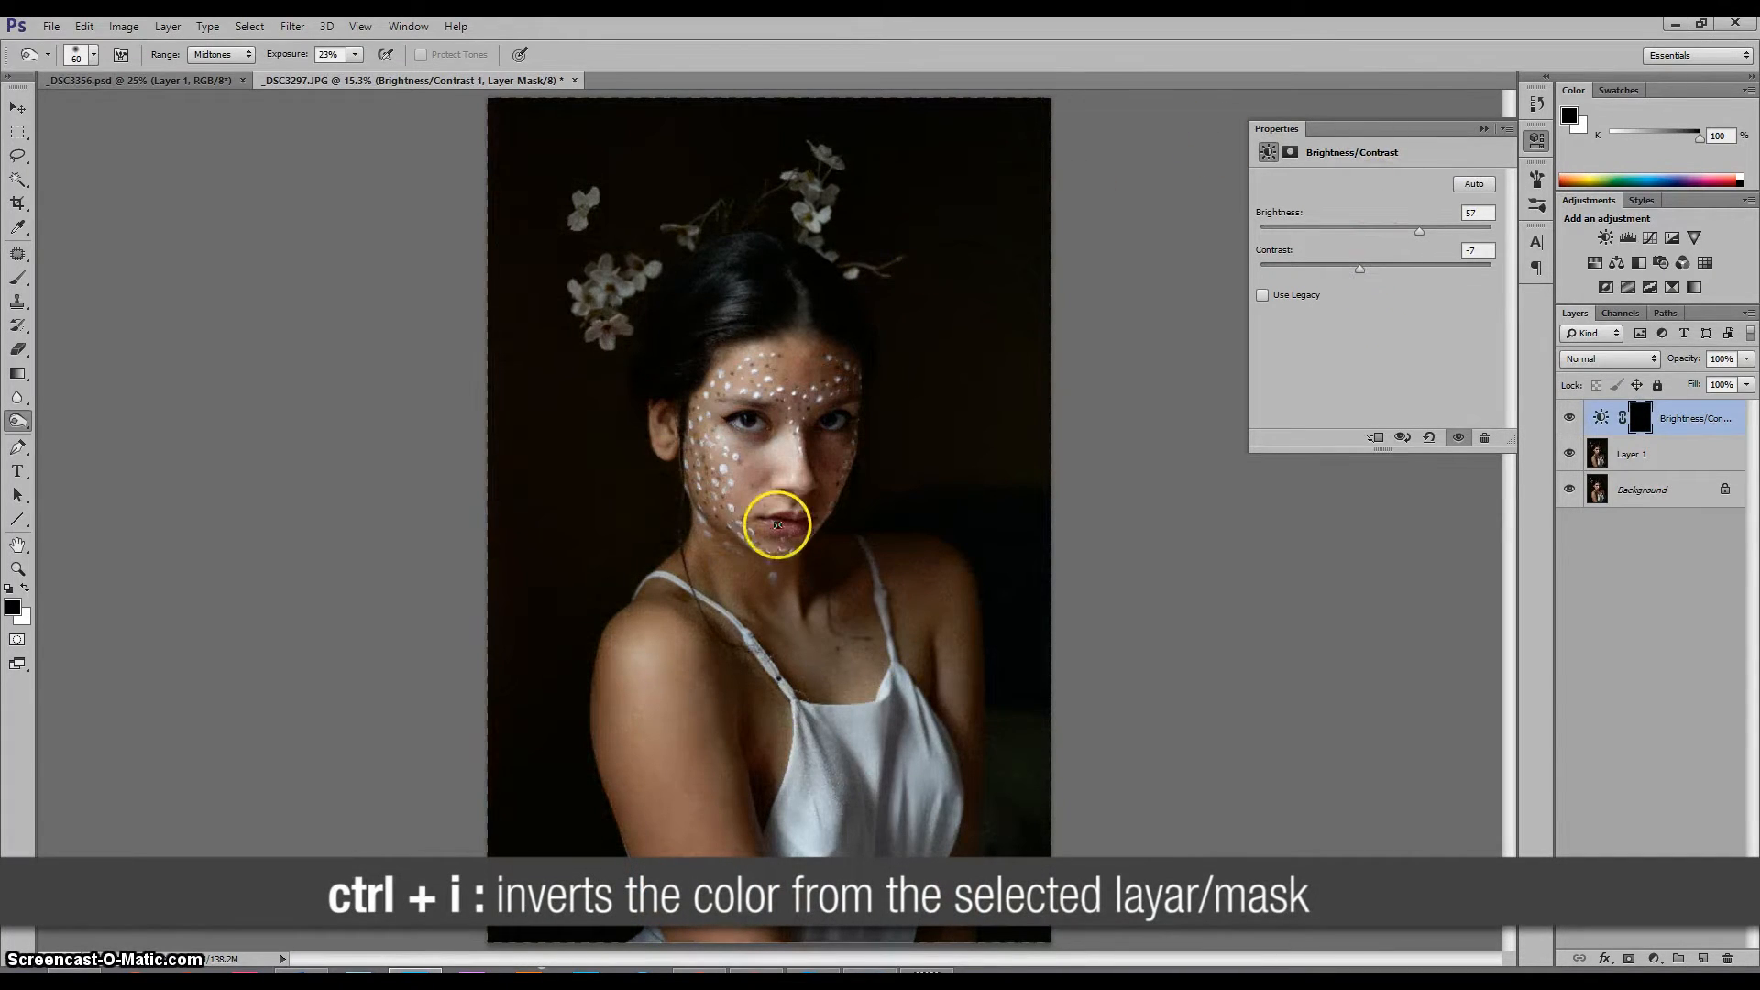
Paint white on the adjustment mask with a 300 px brush over the cheeks, forehead and chin
{"action": "key", "text": "z"}
{"action": "left_click", "coordinate": [770, 393]}
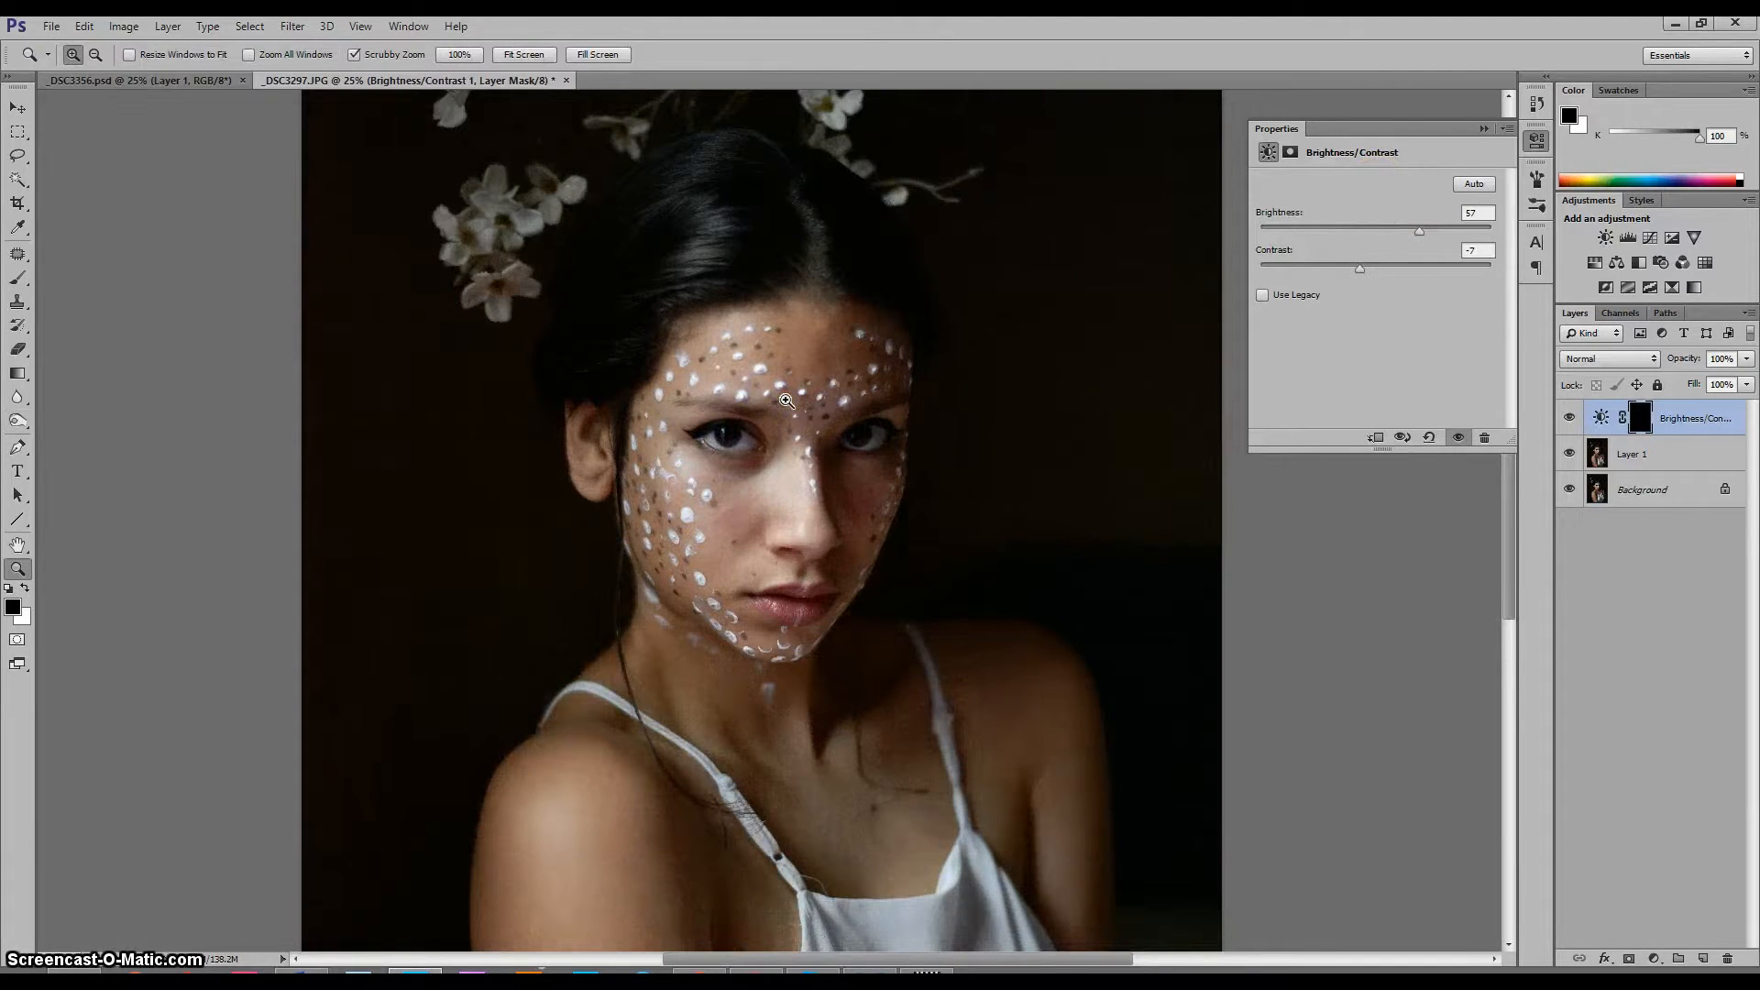
{"action": "key", "text": "b"}
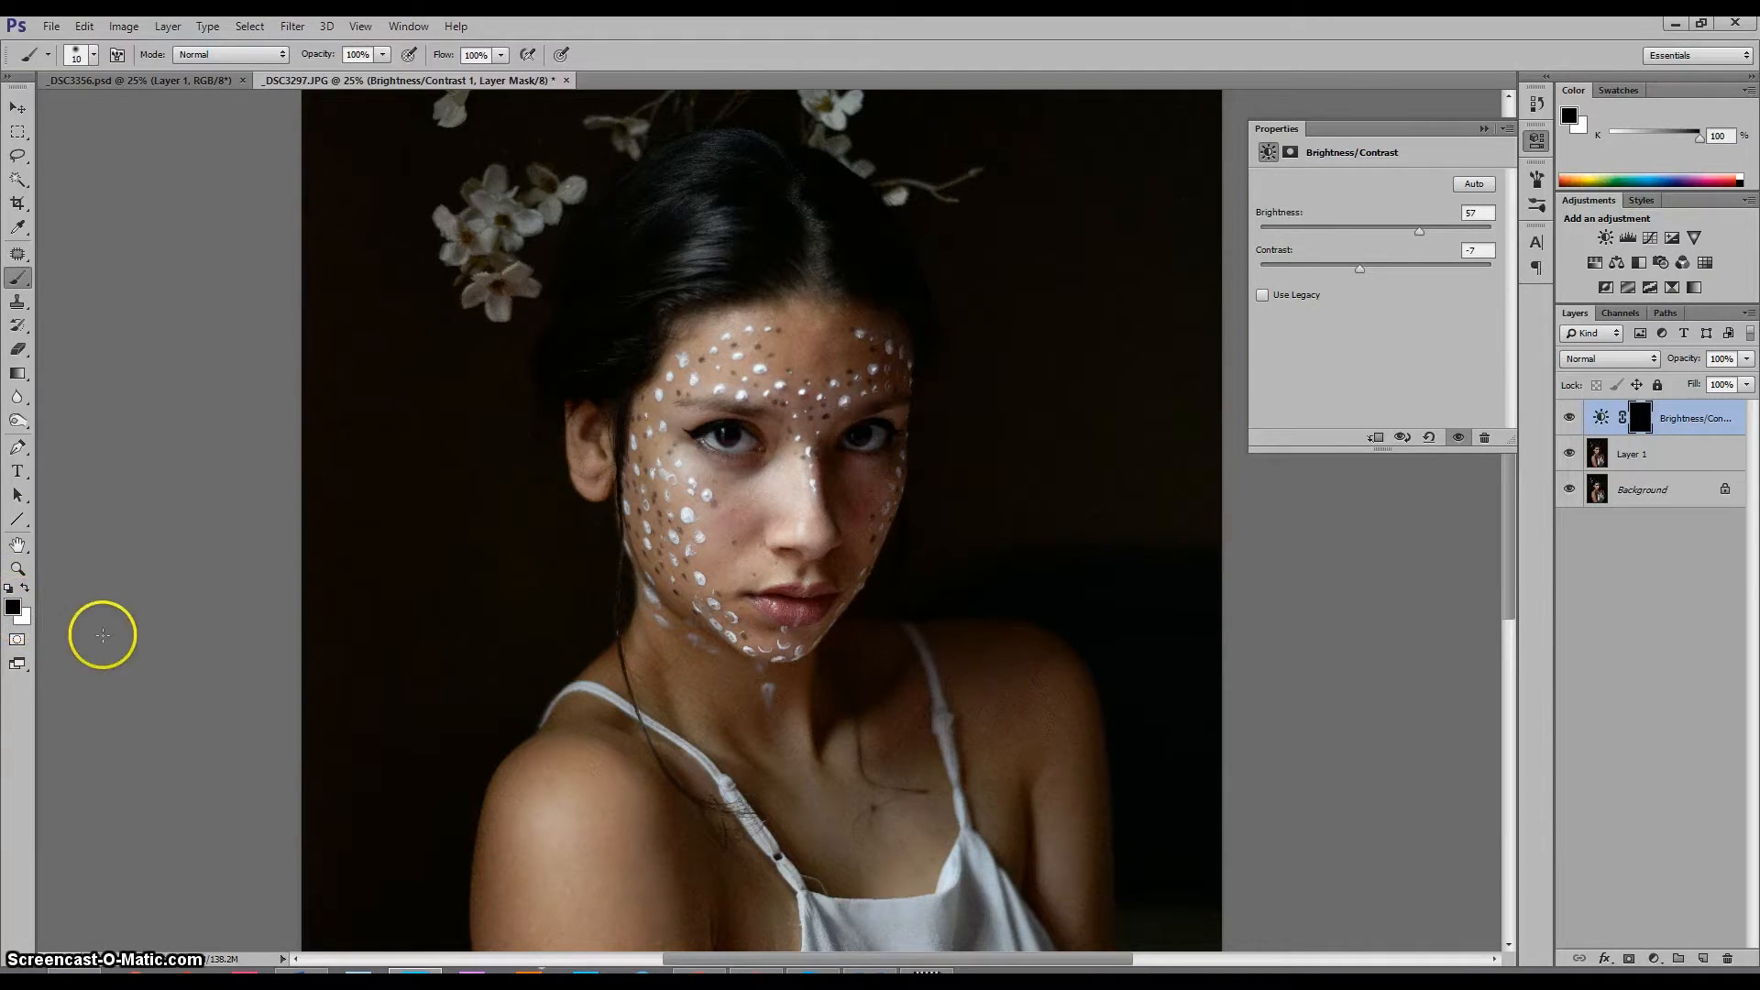
{"action": "key", "text": "x"}
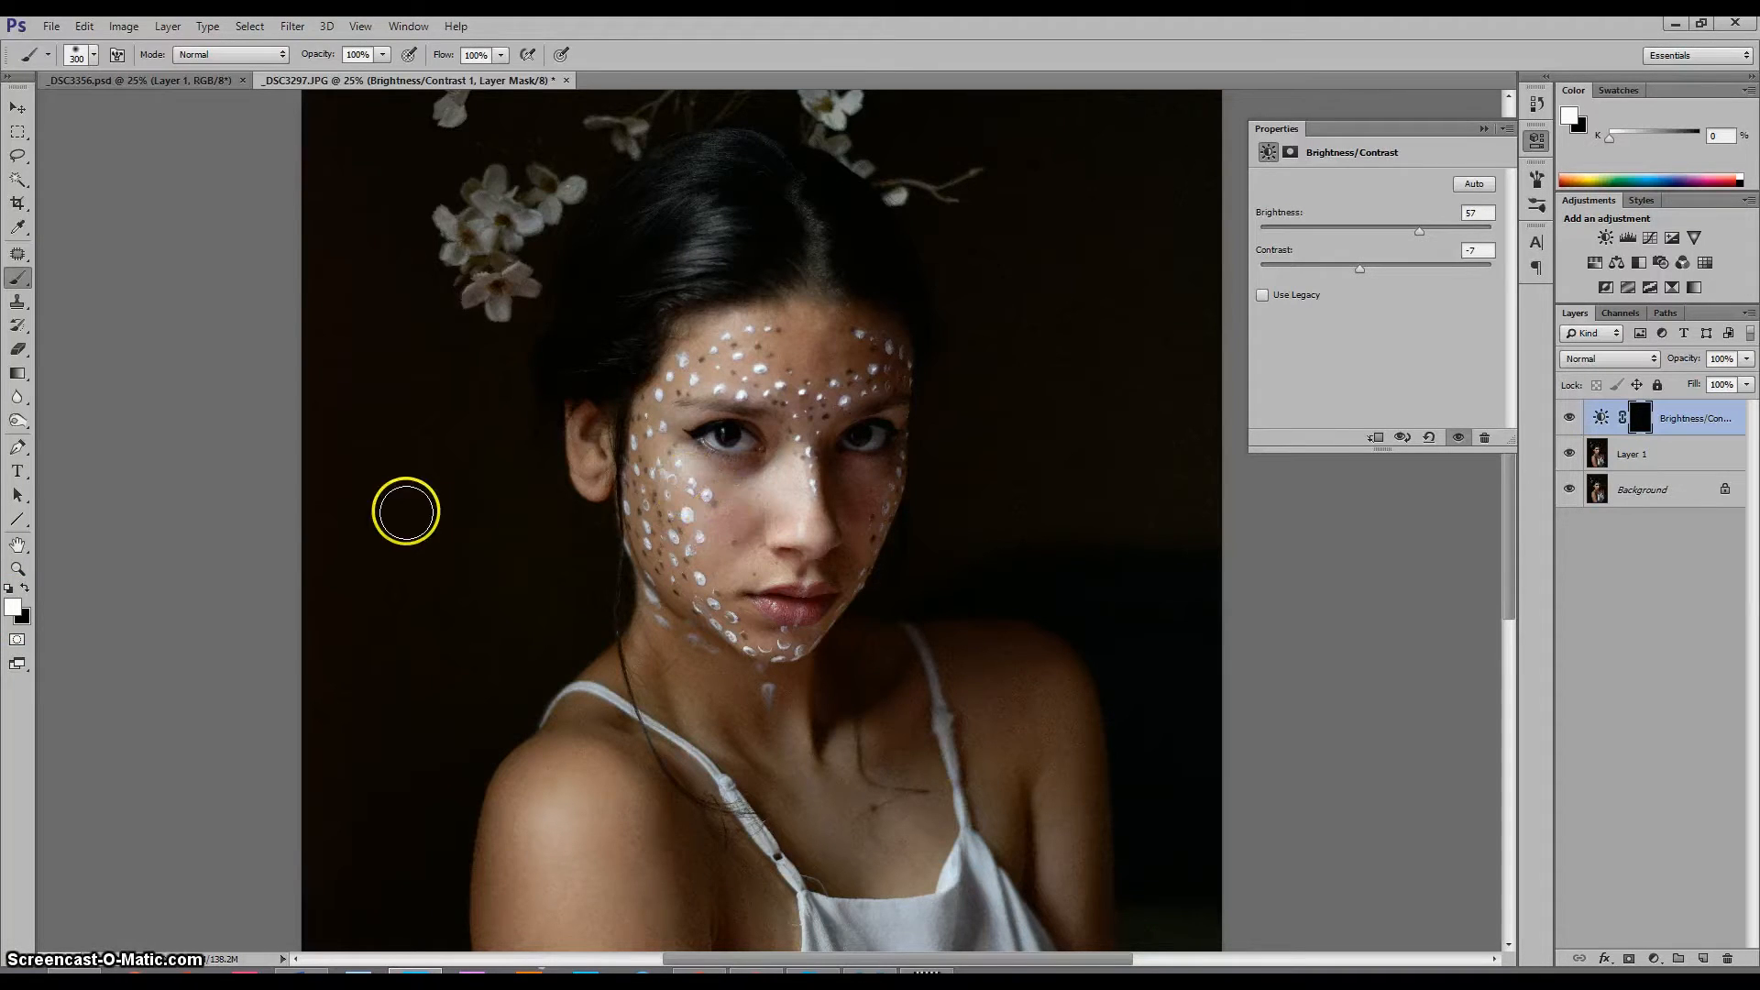
{"action": "left_click", "coordinate": [718, 502]}
{"action": "left_click_drag", "start_coordinate": [719, 503], "coordinate": [656, 451]}
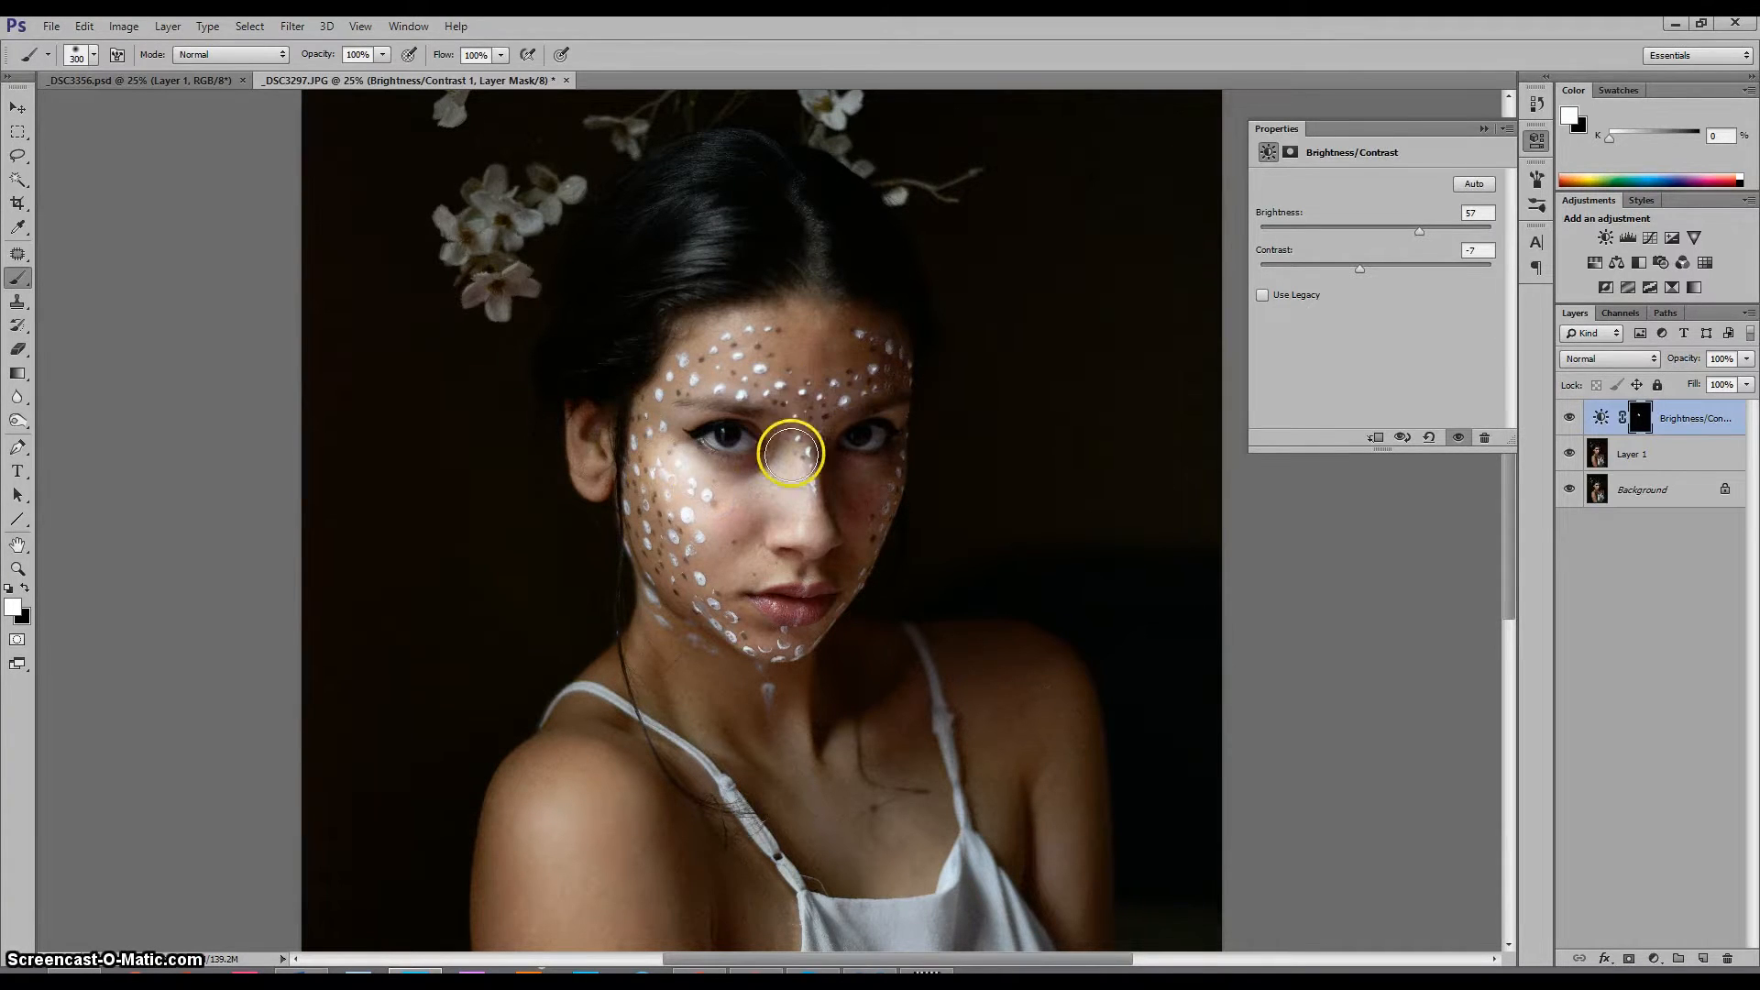
{"action": "left_click", "coordinate": [862, 492]}
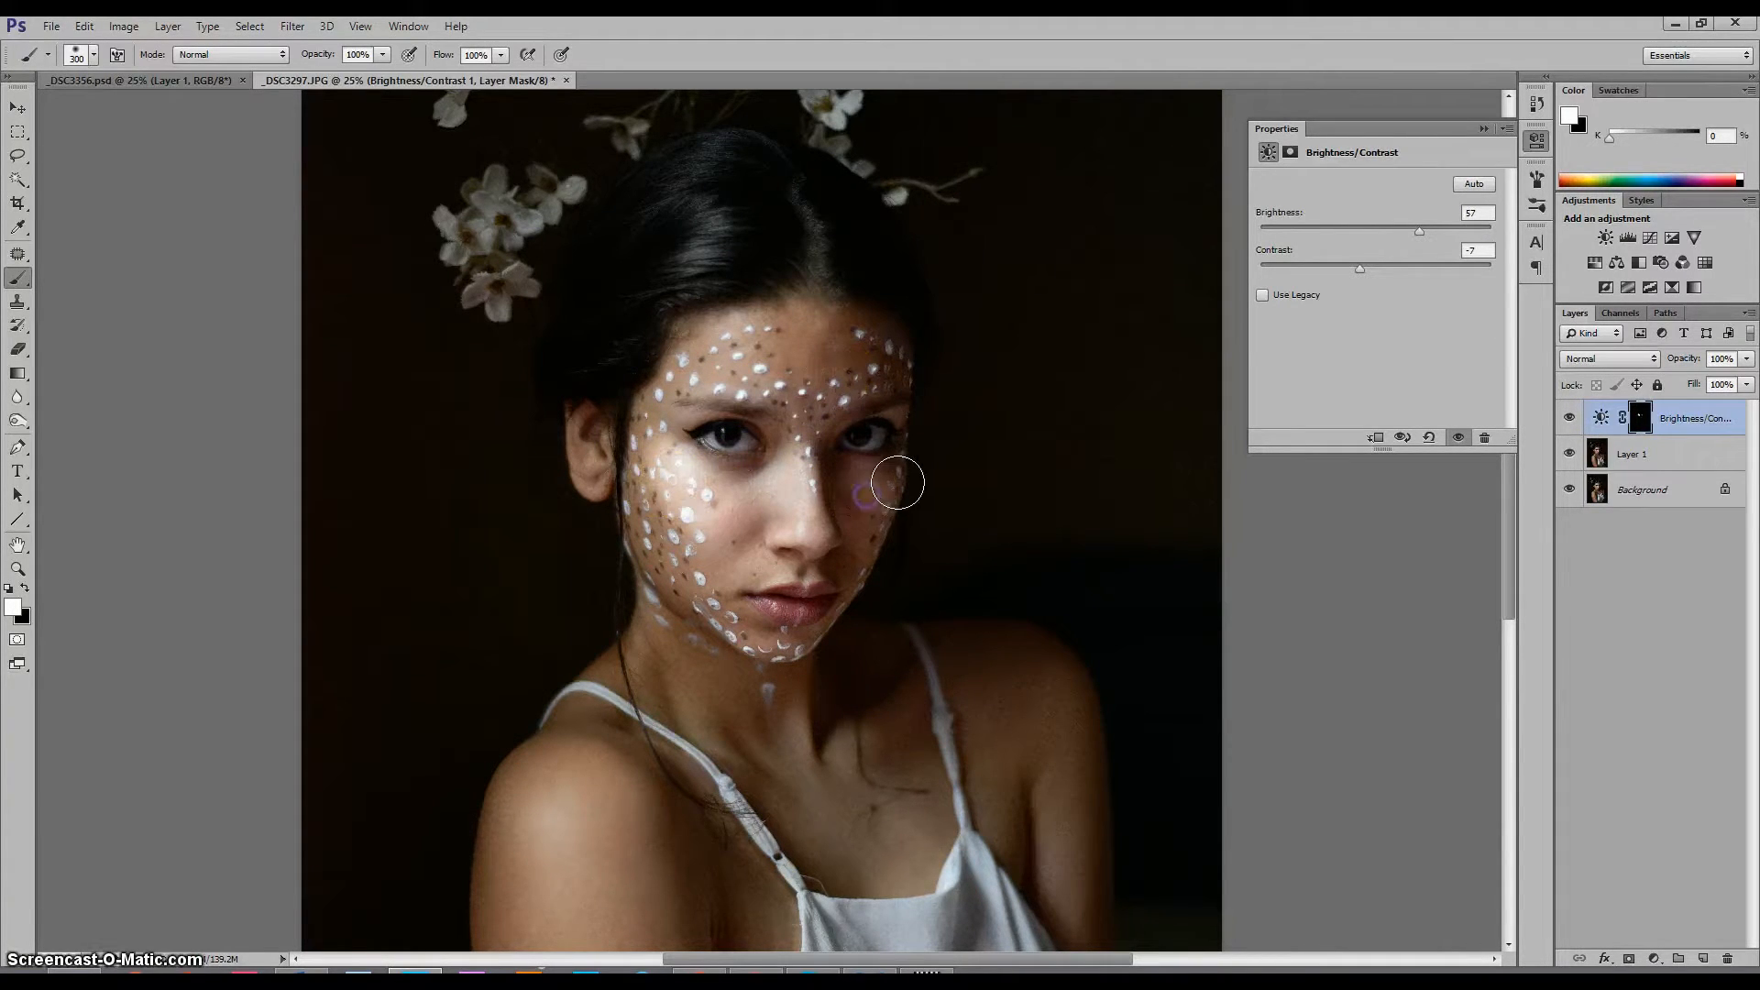
{"action": "left_click", "coordinate": [761, 366]}
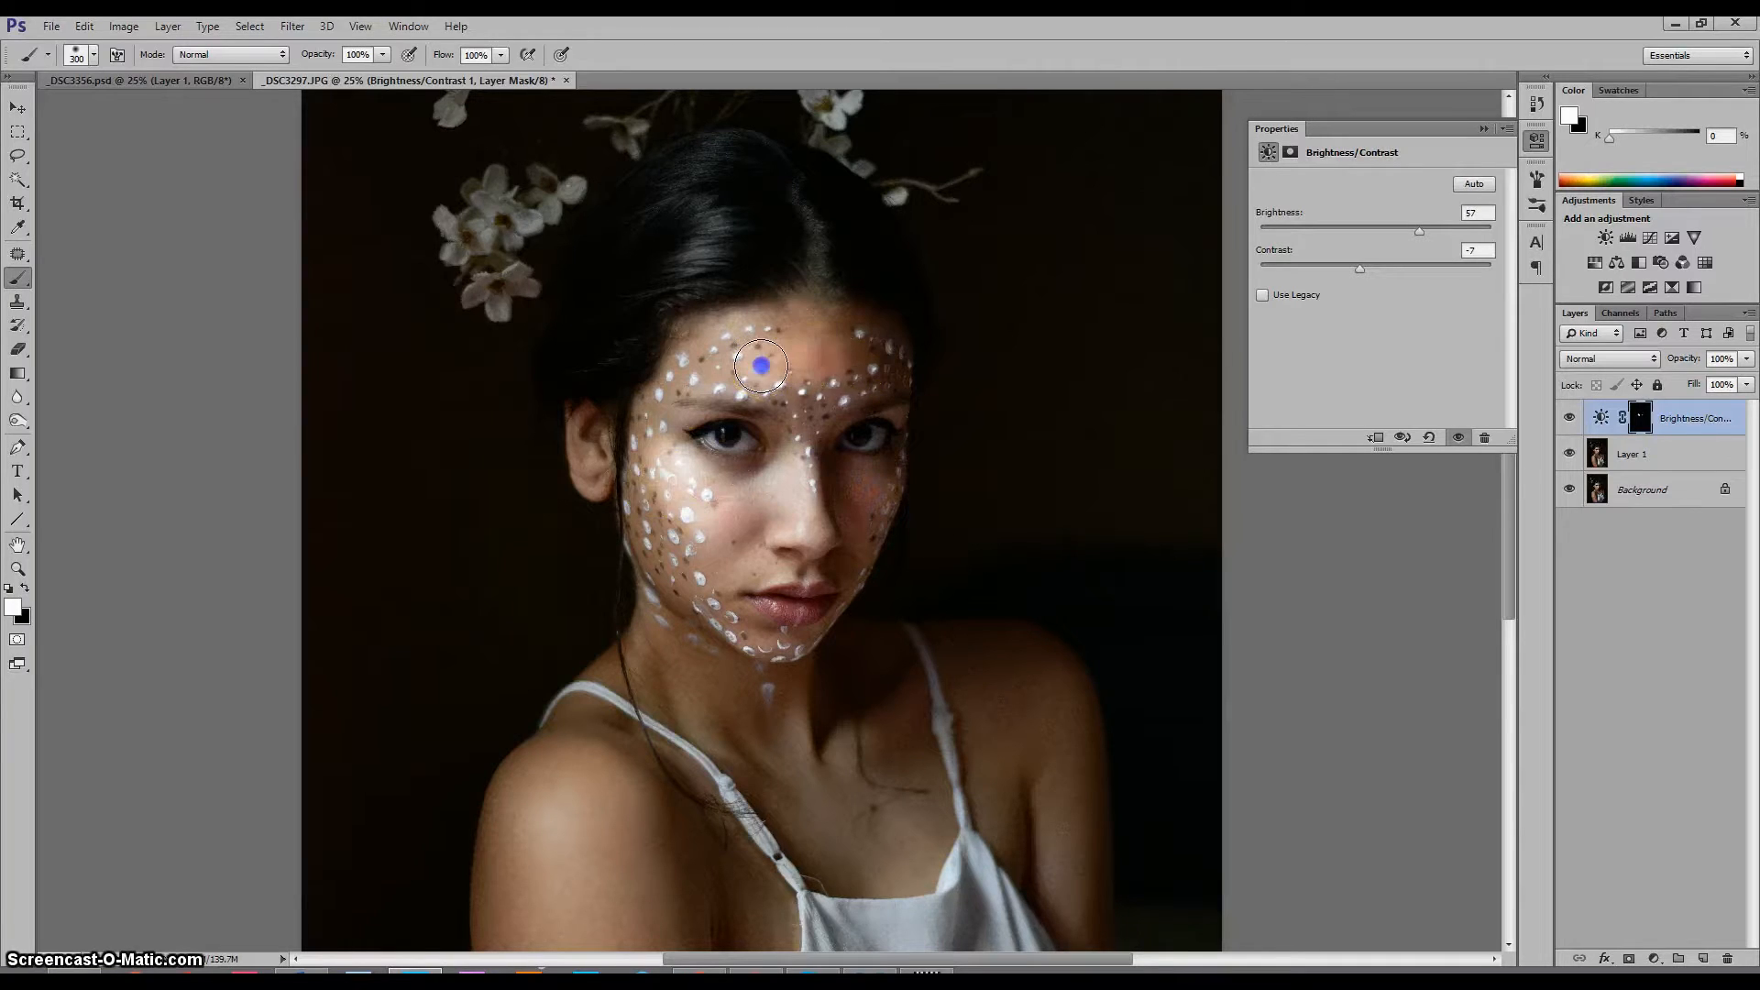
{"action": "left_click", "coordinate": [807, 342]}
{"action": "left_click", "coordinate": [782, 650]}
Paint white on the mask with a 125 px brush over the upper lip, nose and brow areas
{"action": "key", "text": "bracketleft"}
{"action": "key", "text": "bracketleft"}
{"action": "key", "text": "bracketleft"}
{"action": "key", "text": "bracketleft"}
{"action": "key", "text": "bracketleft"}
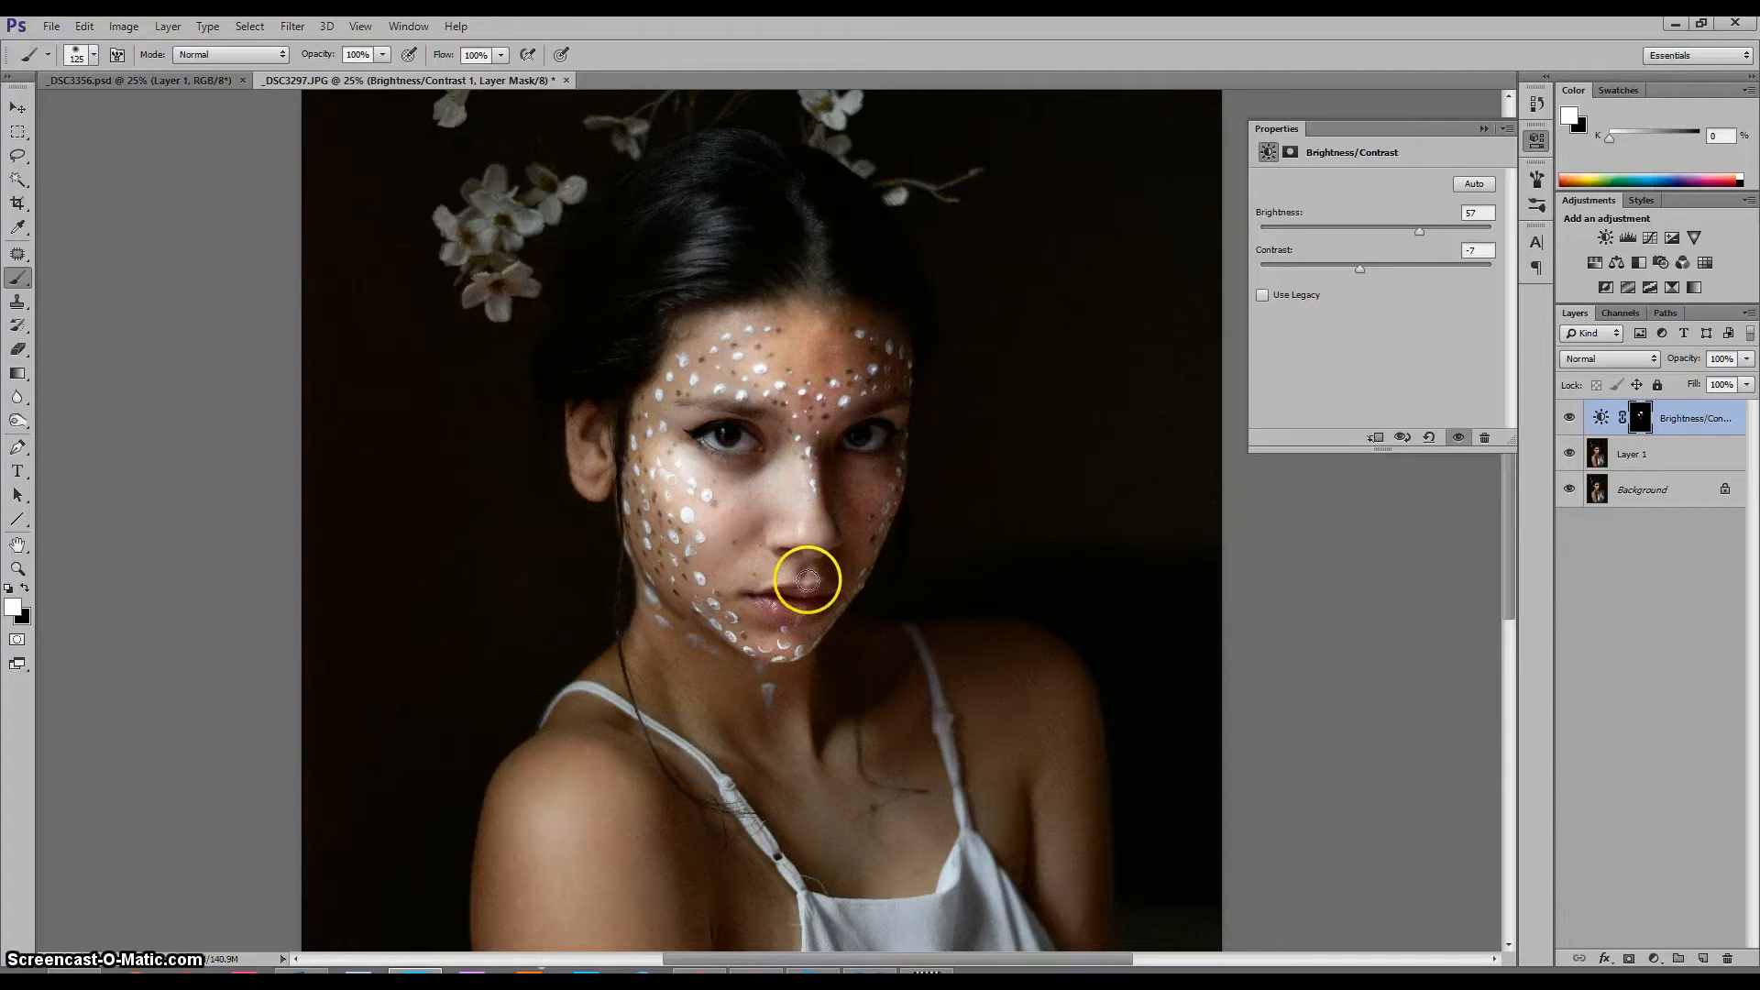
{"action": "left_click", "coordinate": [802, 578]}
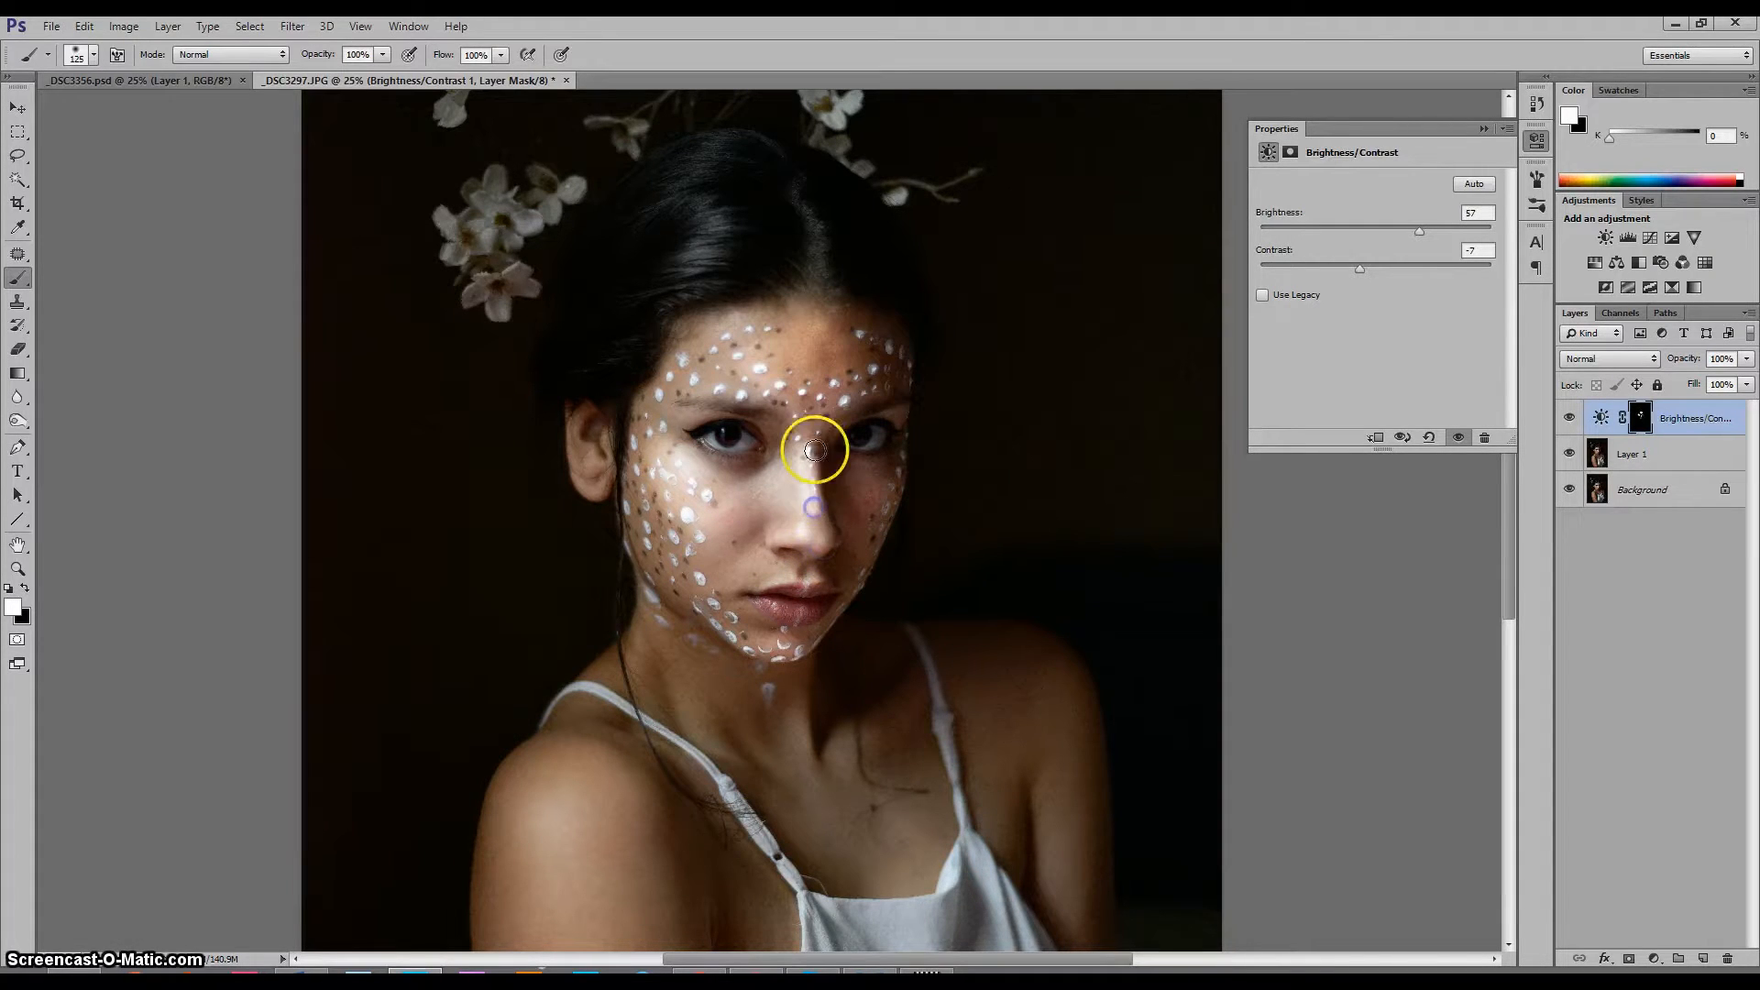
{"action": "left_click", "coordinate": [782, 536]}
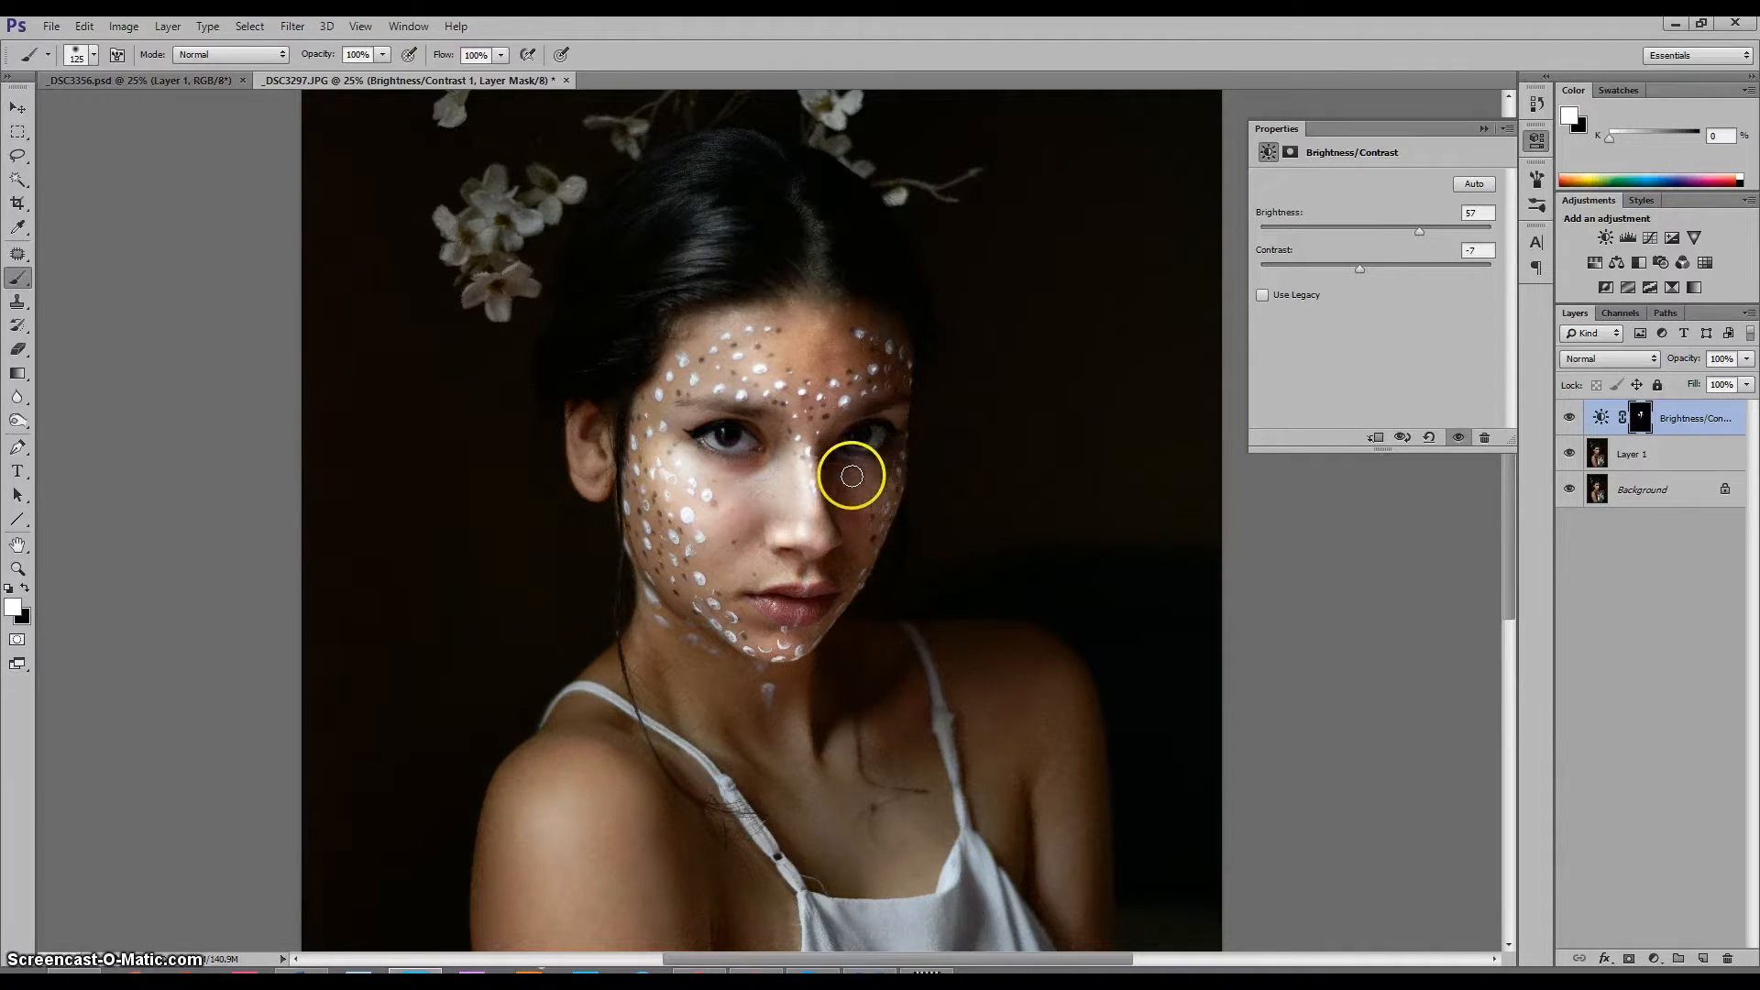
{"action": "left_click", "coordinate": [705, 414]}
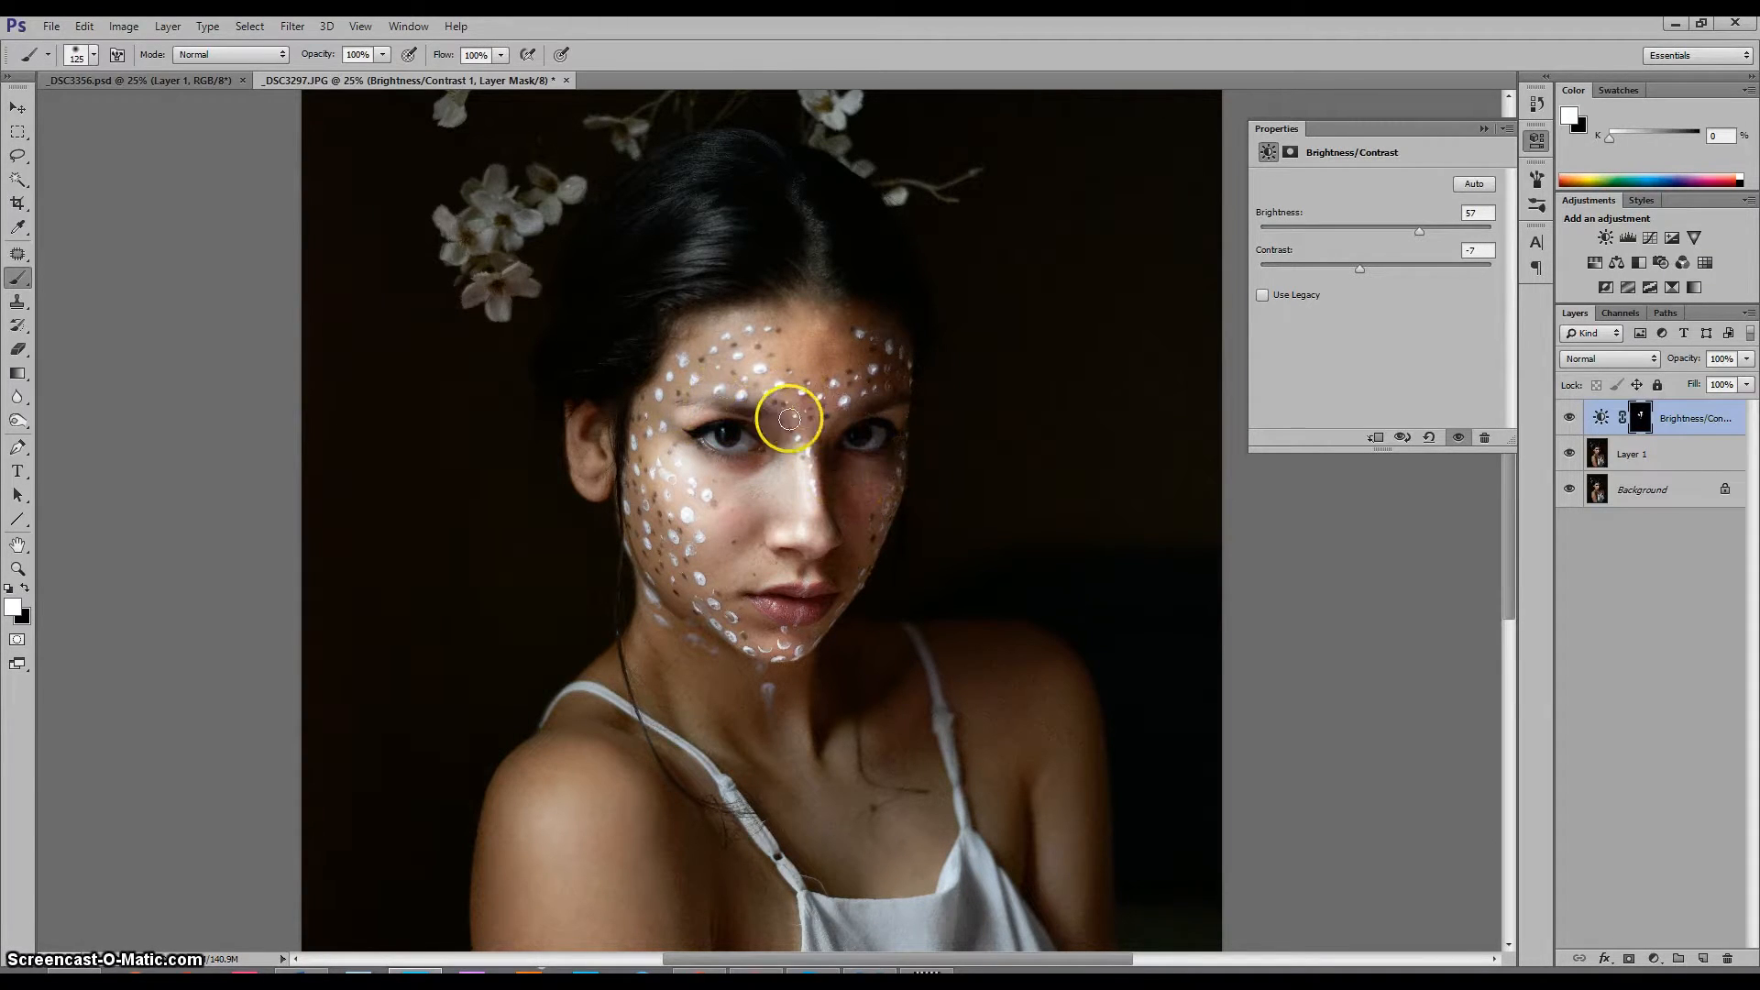
{"action": "left_click", "coordinate": [895, 416]}
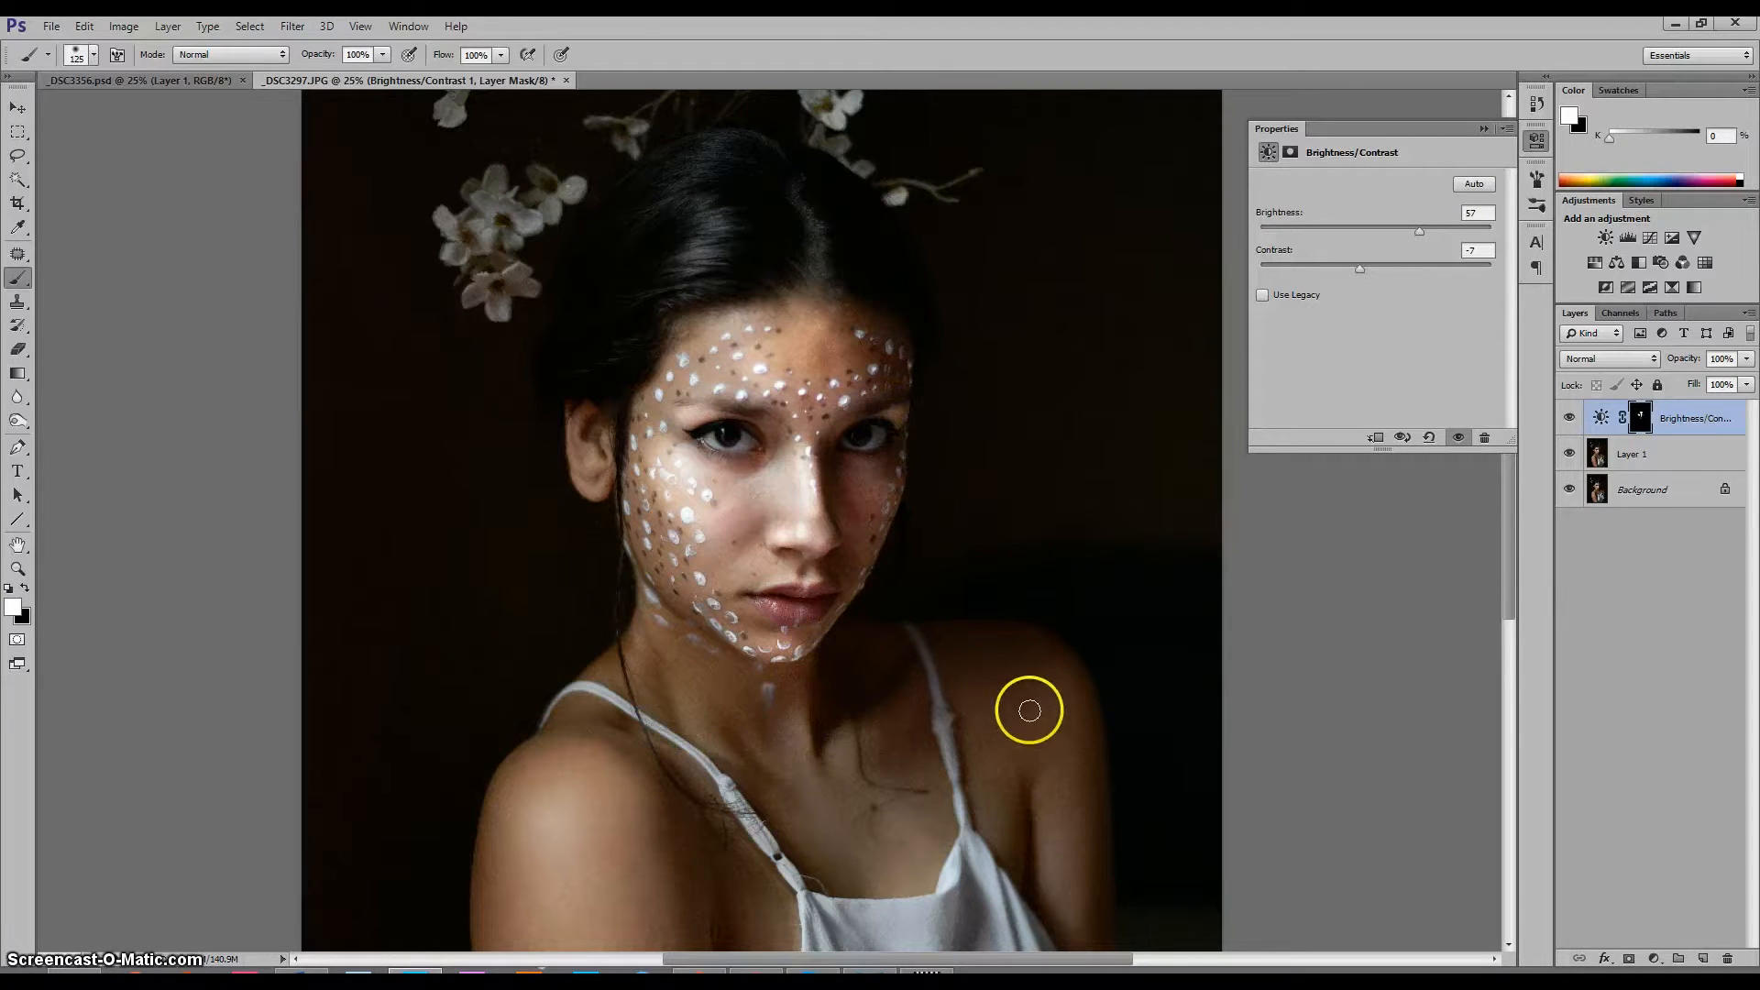
Paint white on the mask with a 900 px brush over the highlights of the near shoulder and upper arm
{"action": "left_click_drag", "start_coordinate": [1513, 577], "coordinate": [1510, 679]}
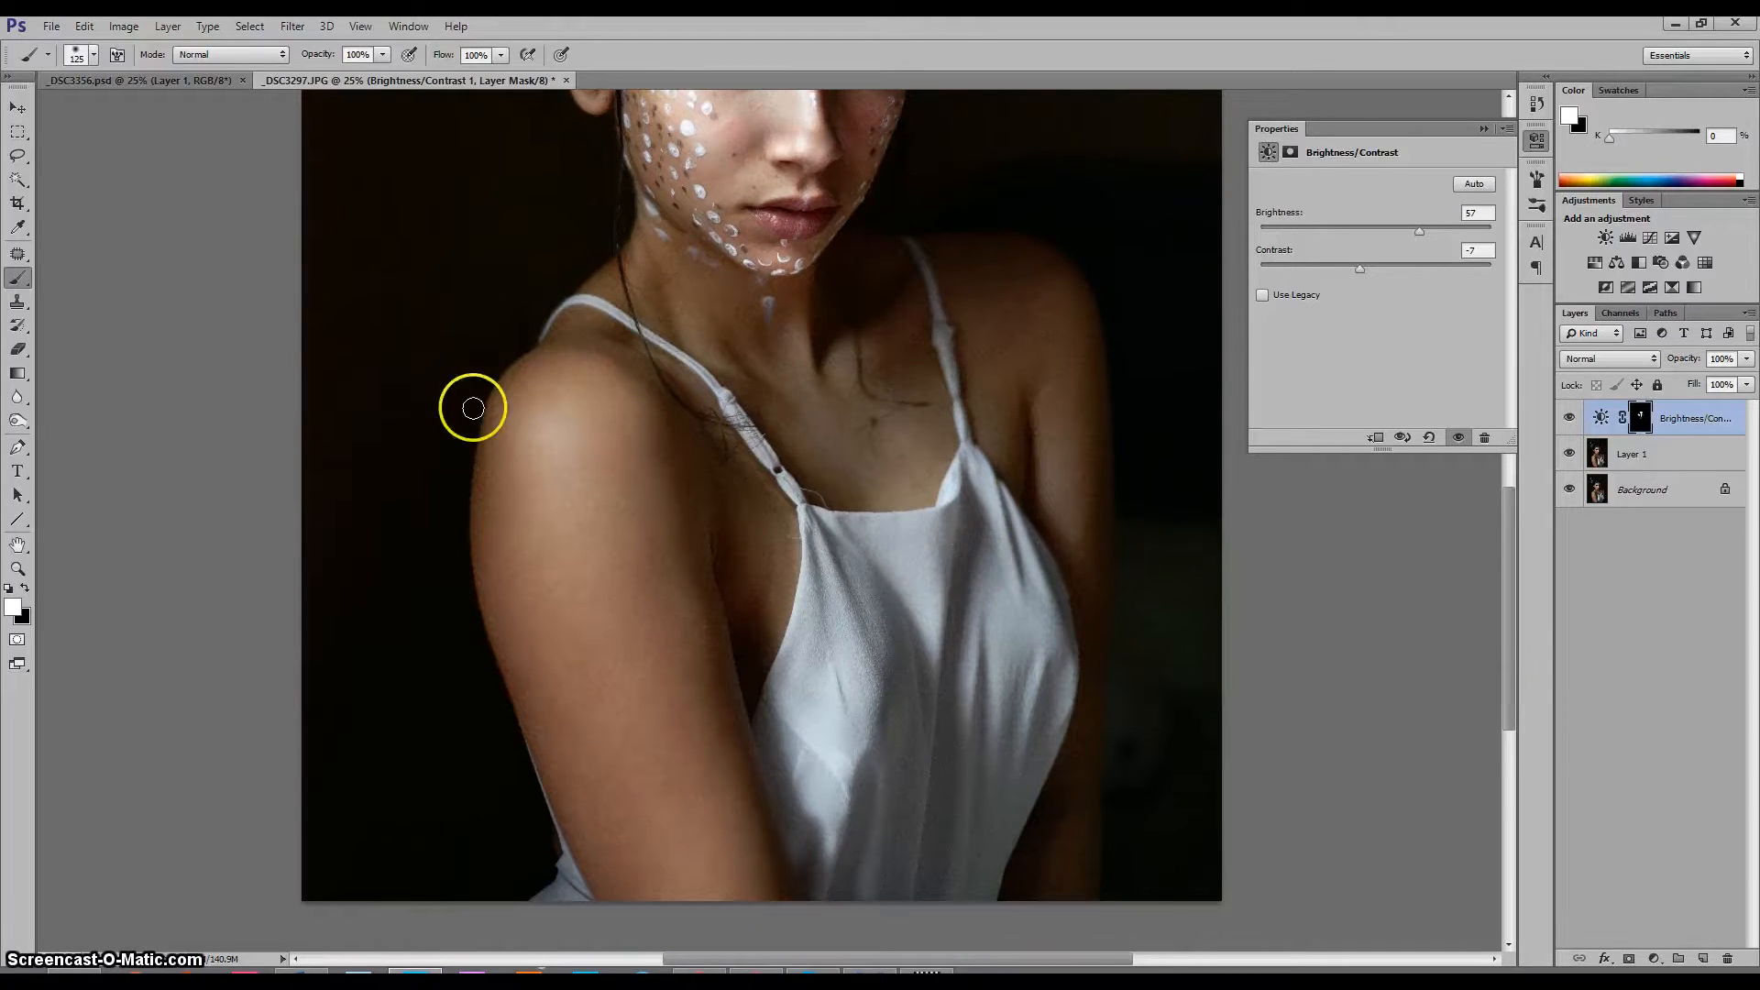
{"action": "key", "text": "bracketright"}
{"action": "key", "text": "bracketright"}
{"action": "key", "text": "bracketright"}
{"action": "key", "text": "bracketright"}
{"action": "key", "text": "bracketright"}
{"action": "key", "text": "bracketright"}
{"action": "key", "text": "bracketright"}
{"action": "key", "text": "bracketright"}
{"action": "key", "text": "bracketright"}
{"action": "key", "text": "bracketright"}
{"action": "key", "text": "bracketright"}
{"action": "key", "text": "bracketright"}
{"action": "key", "text": "bracketright"}
{"action": "key", "text": "bracketright"}
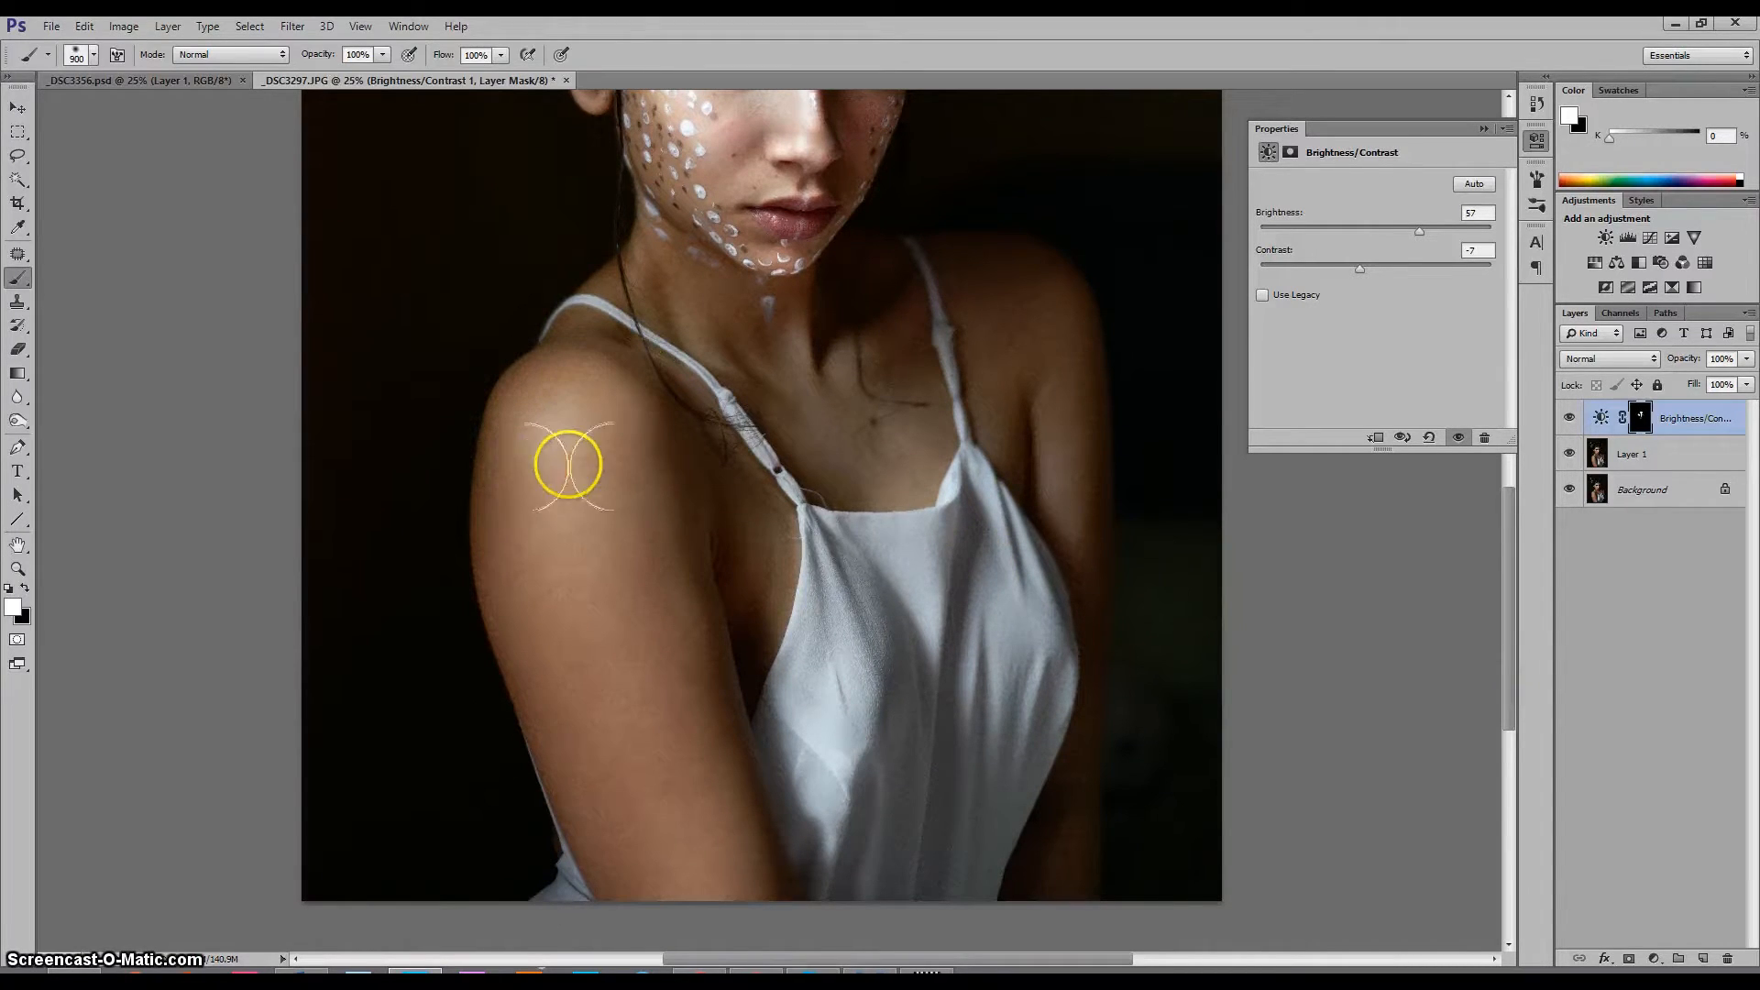
{"action": "left_click", "coordinate": [570, 447]}
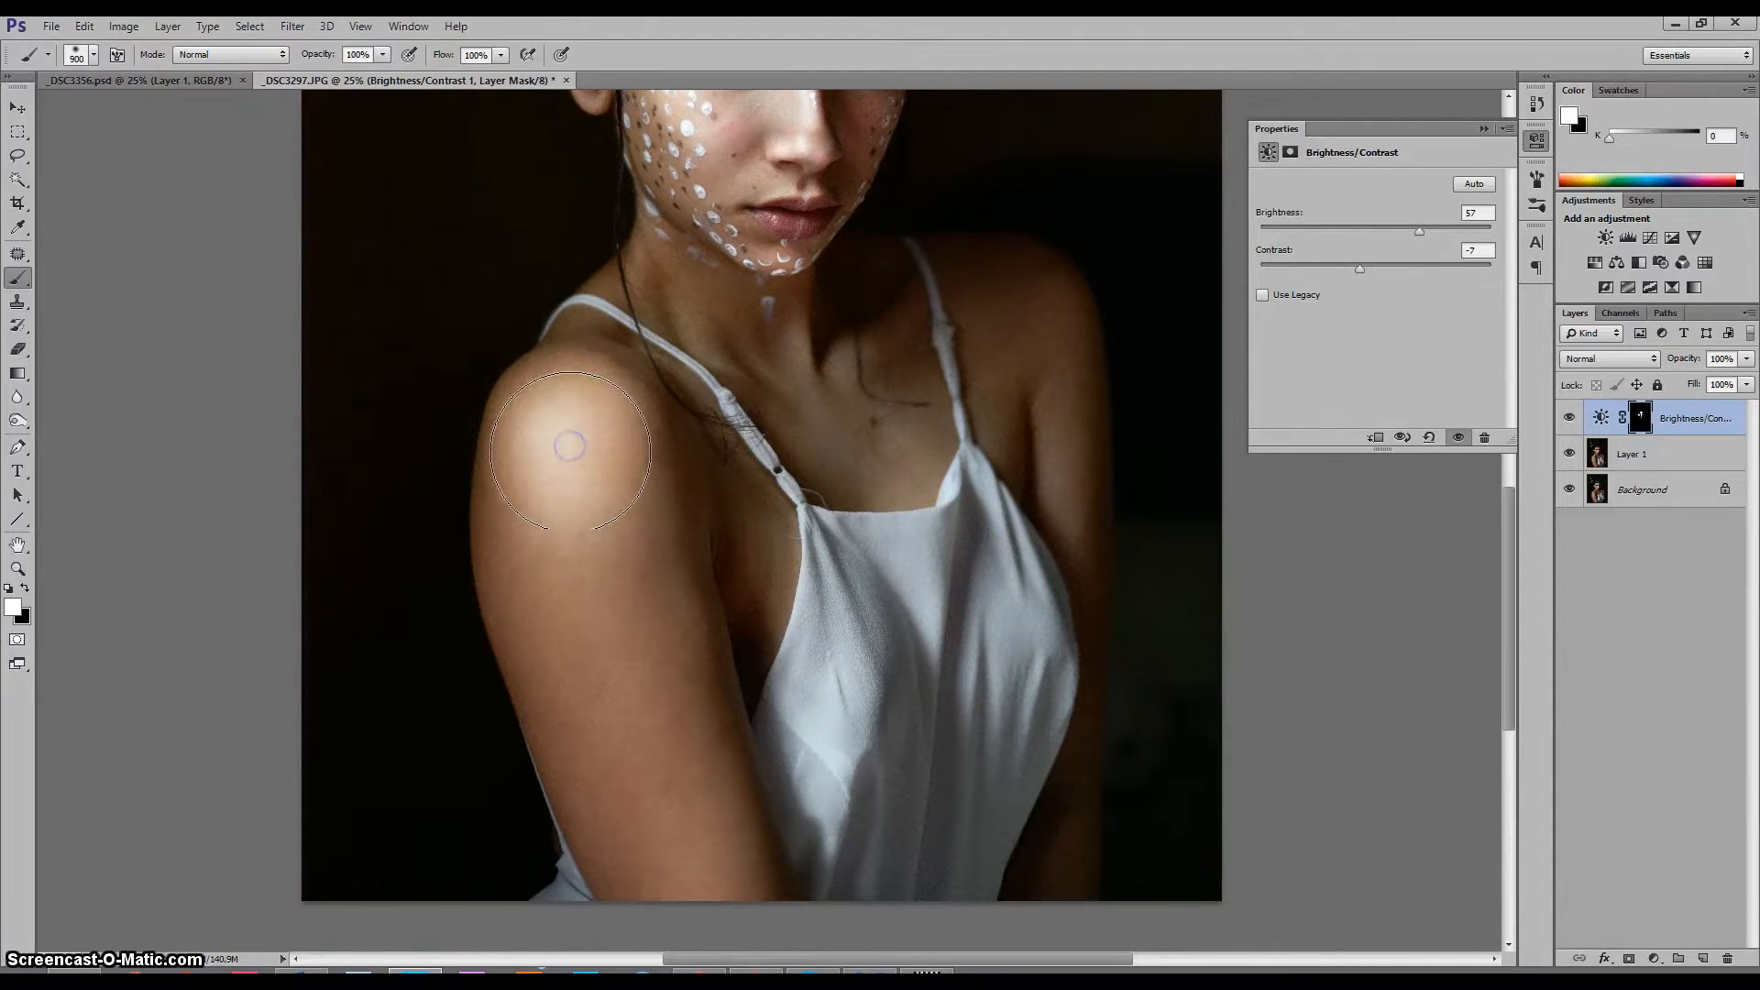
{"action": "left_click", "coordinate": [574, 519]}
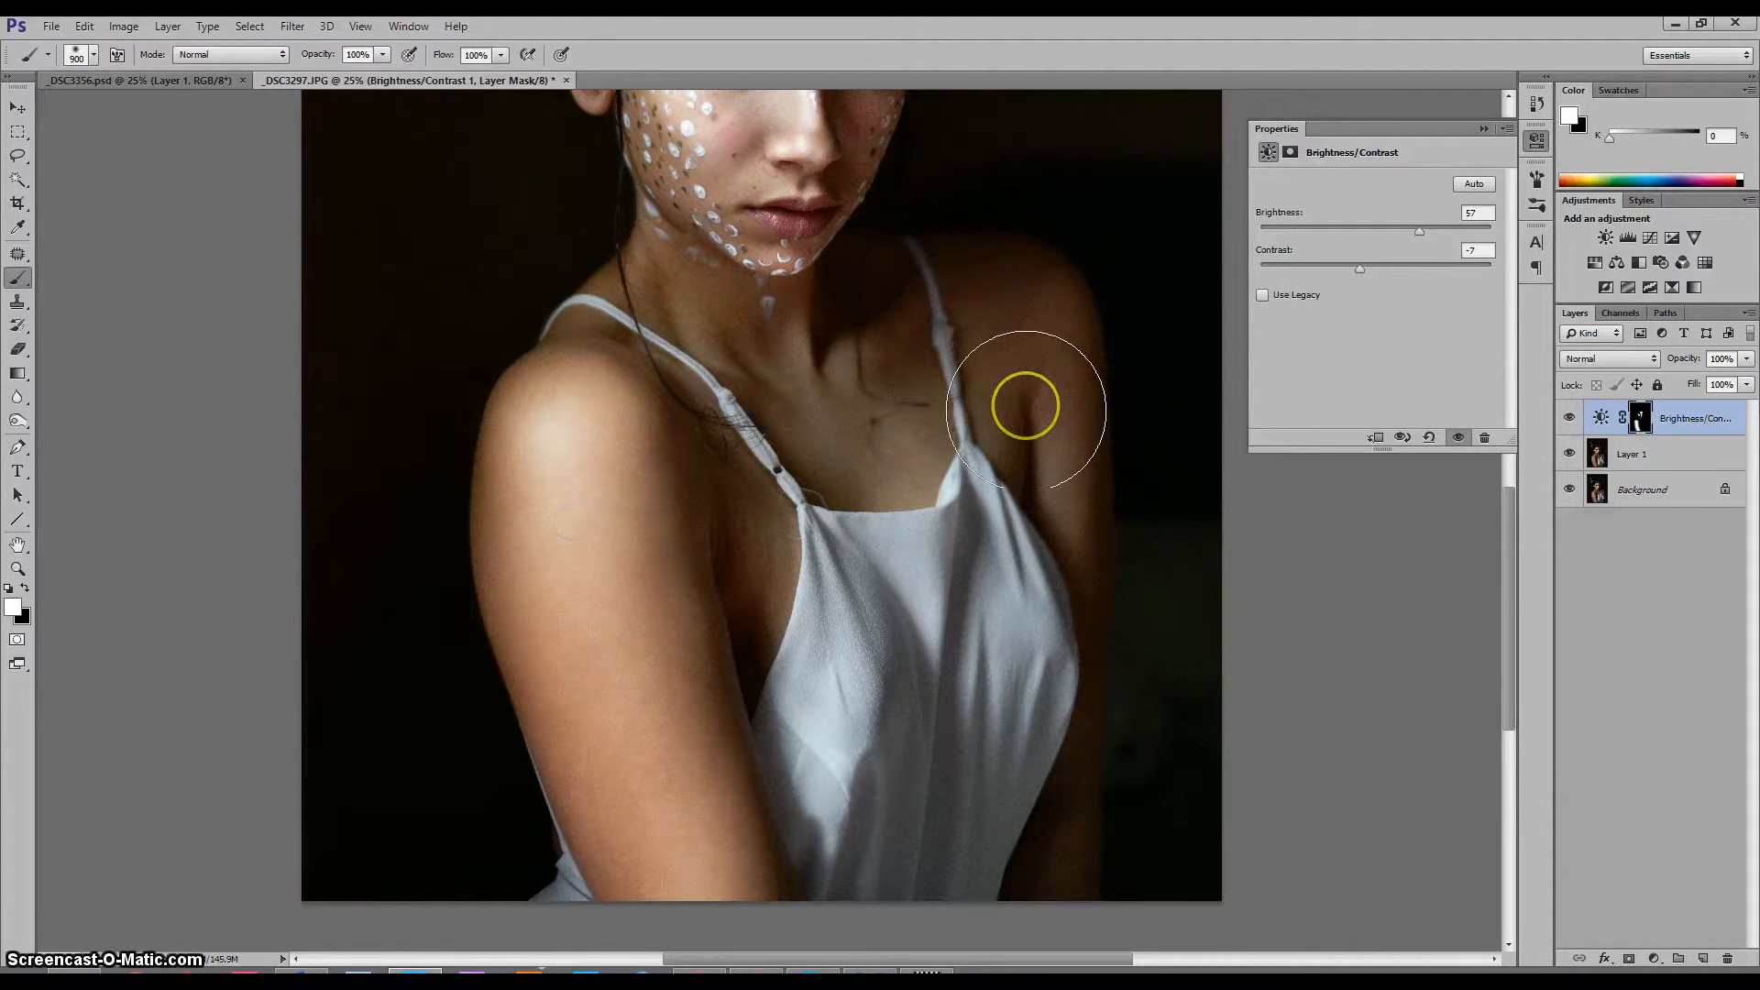
Paint white on the adjustment mask with a 150 px brush over the highlights of the neck and collarbones
{"action": "key", "text": "bracketleft"}
{"action": "key", "text": "bracketleft"}
{"action": "key", "text": "bracketleft"}
{"action": "key", "text": "bracketleft"}
{"action": "key", "text": "bracketleft"}
{"action": "key", "text": "bracketleft"}
{"action": "key", "text": "bracketleft"}
{"action": "key", "text": "bracketleft"}
{"action": "key", "text": "bracketleft"}
{"action": "key", "text": "bracketleft"}
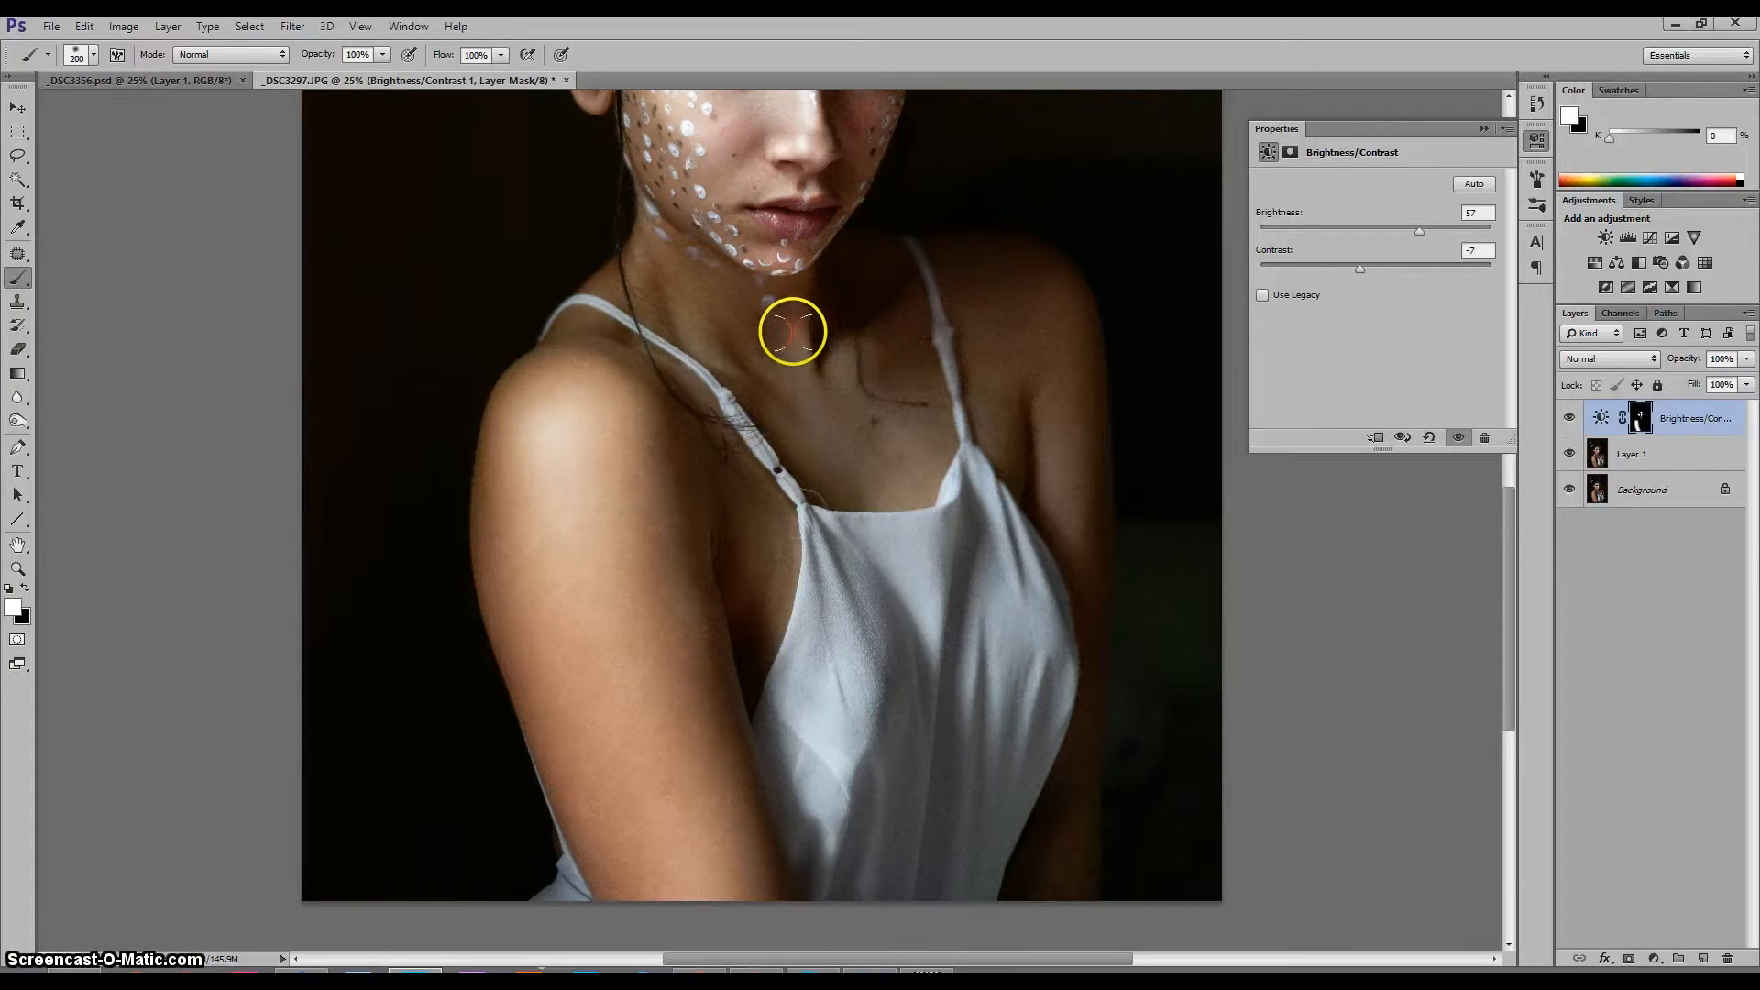
{"action": "left_click", "coordinate": [797, 326]}
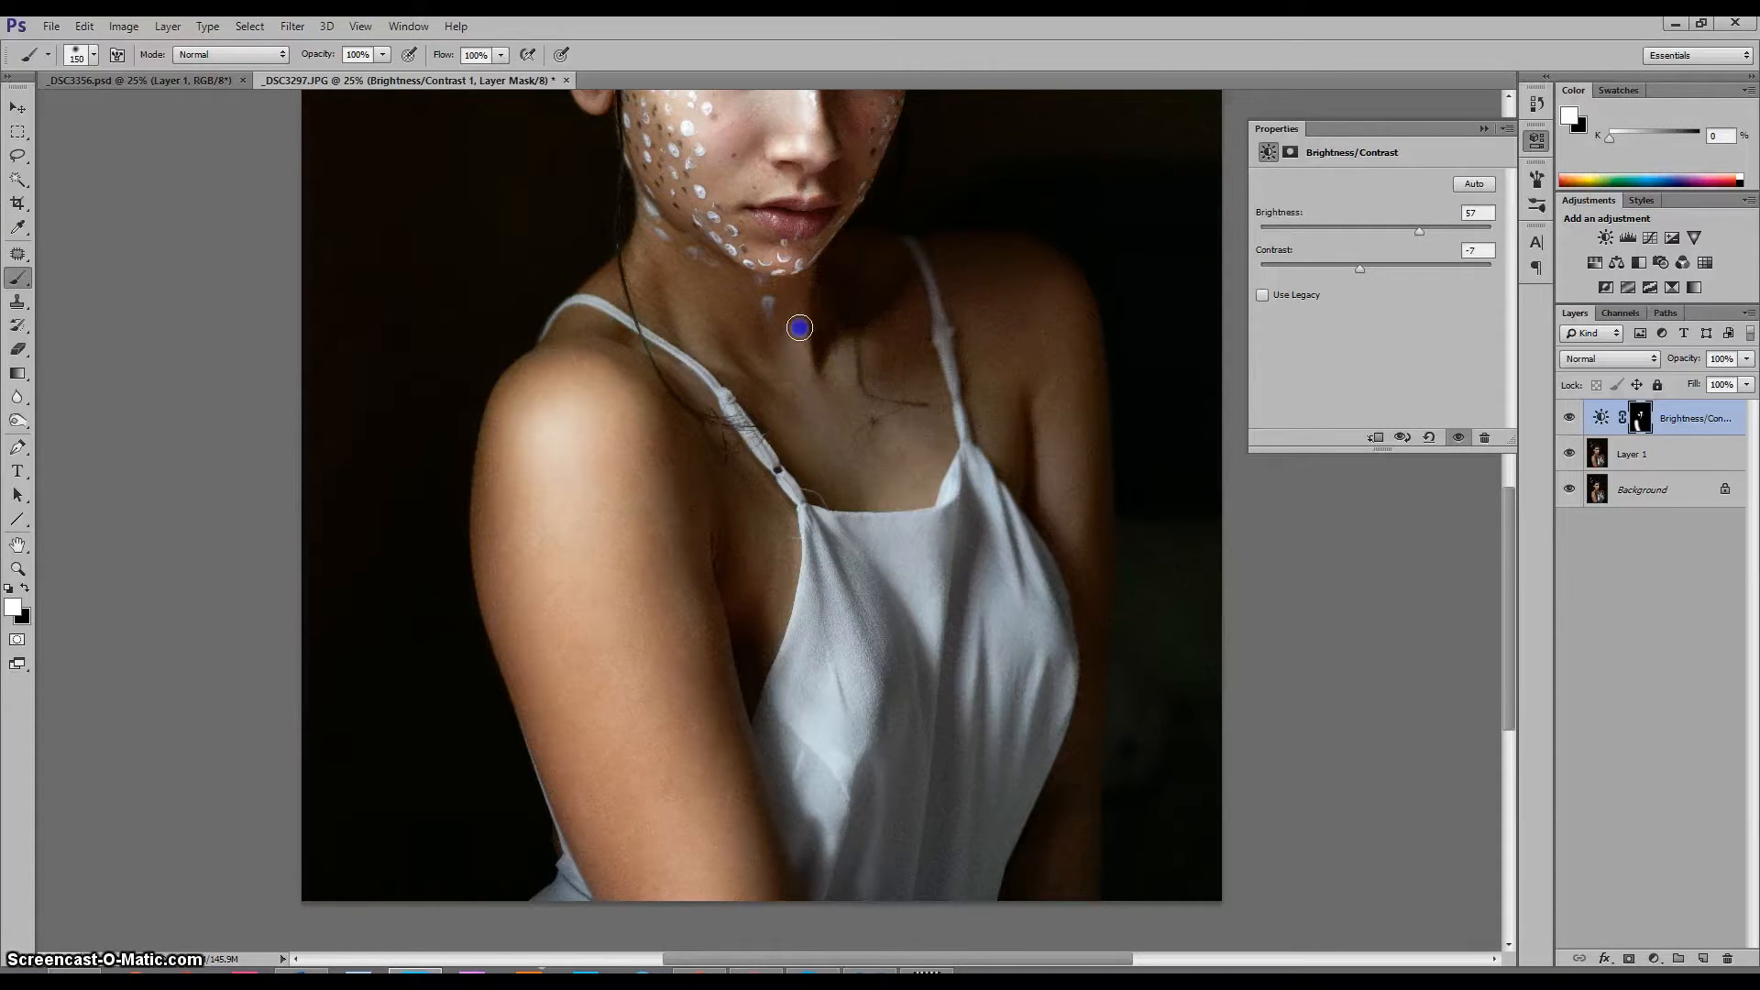
{"action": "left_click", "coordinate": [829, 379]}
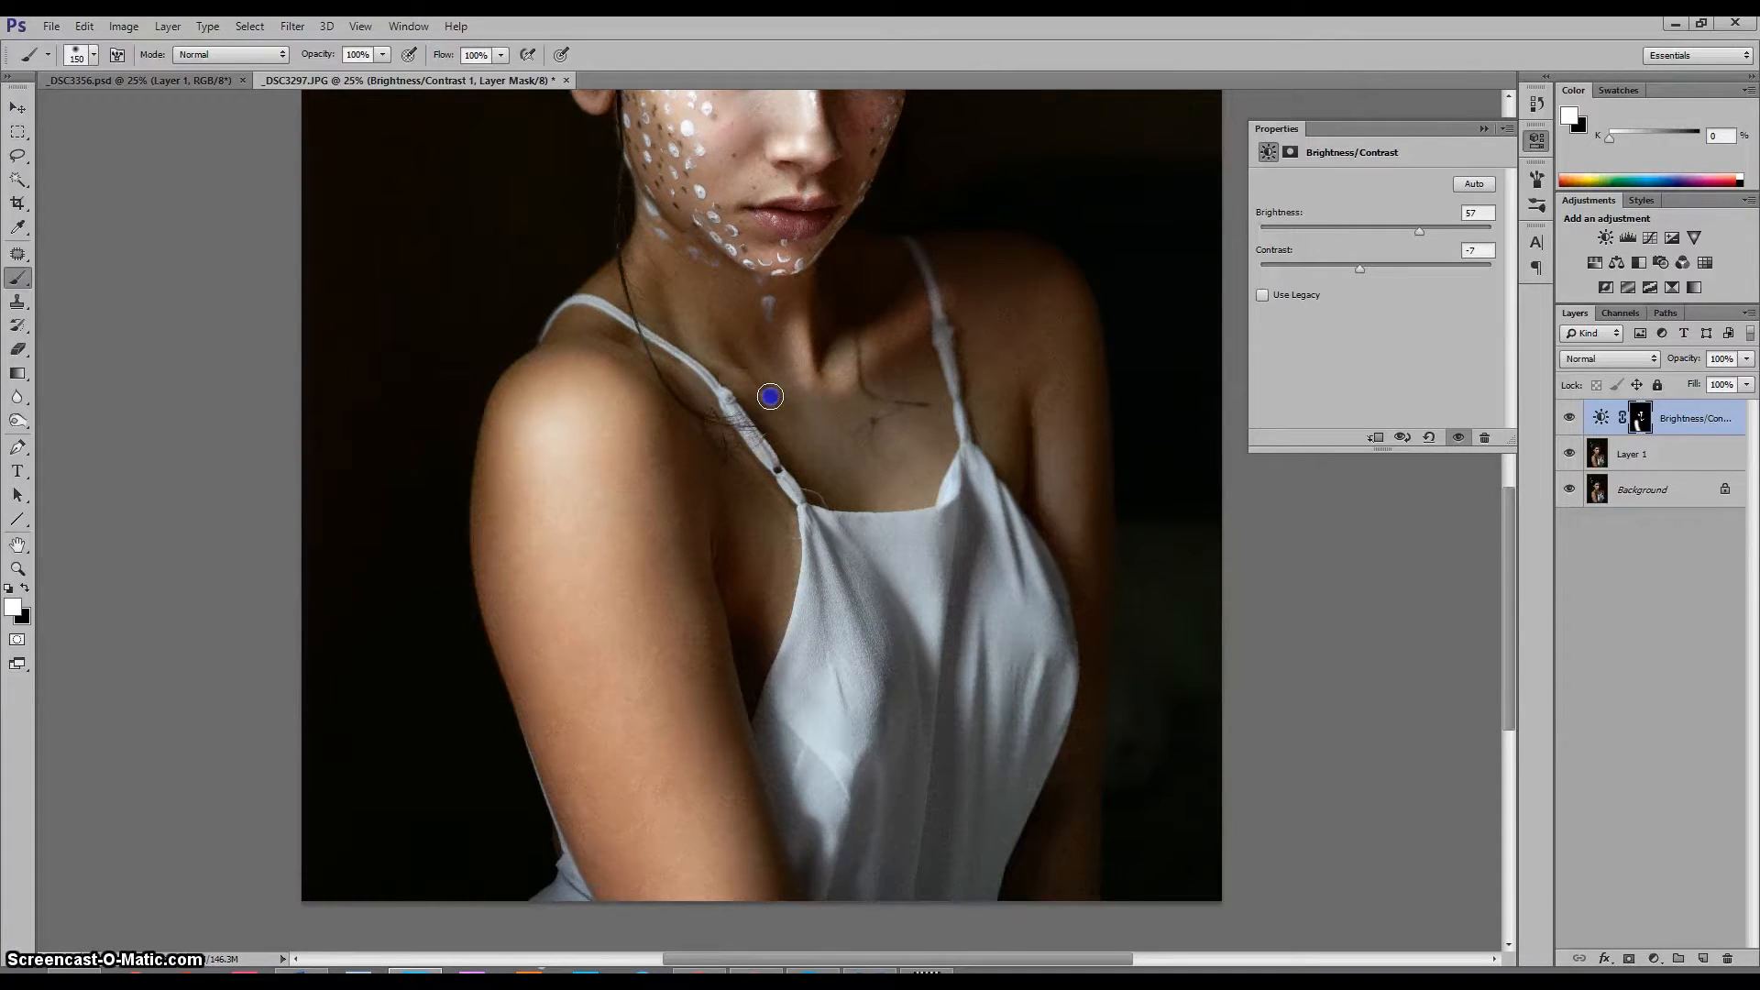
{"action": "left_click", "coordinate": [802, 286]}
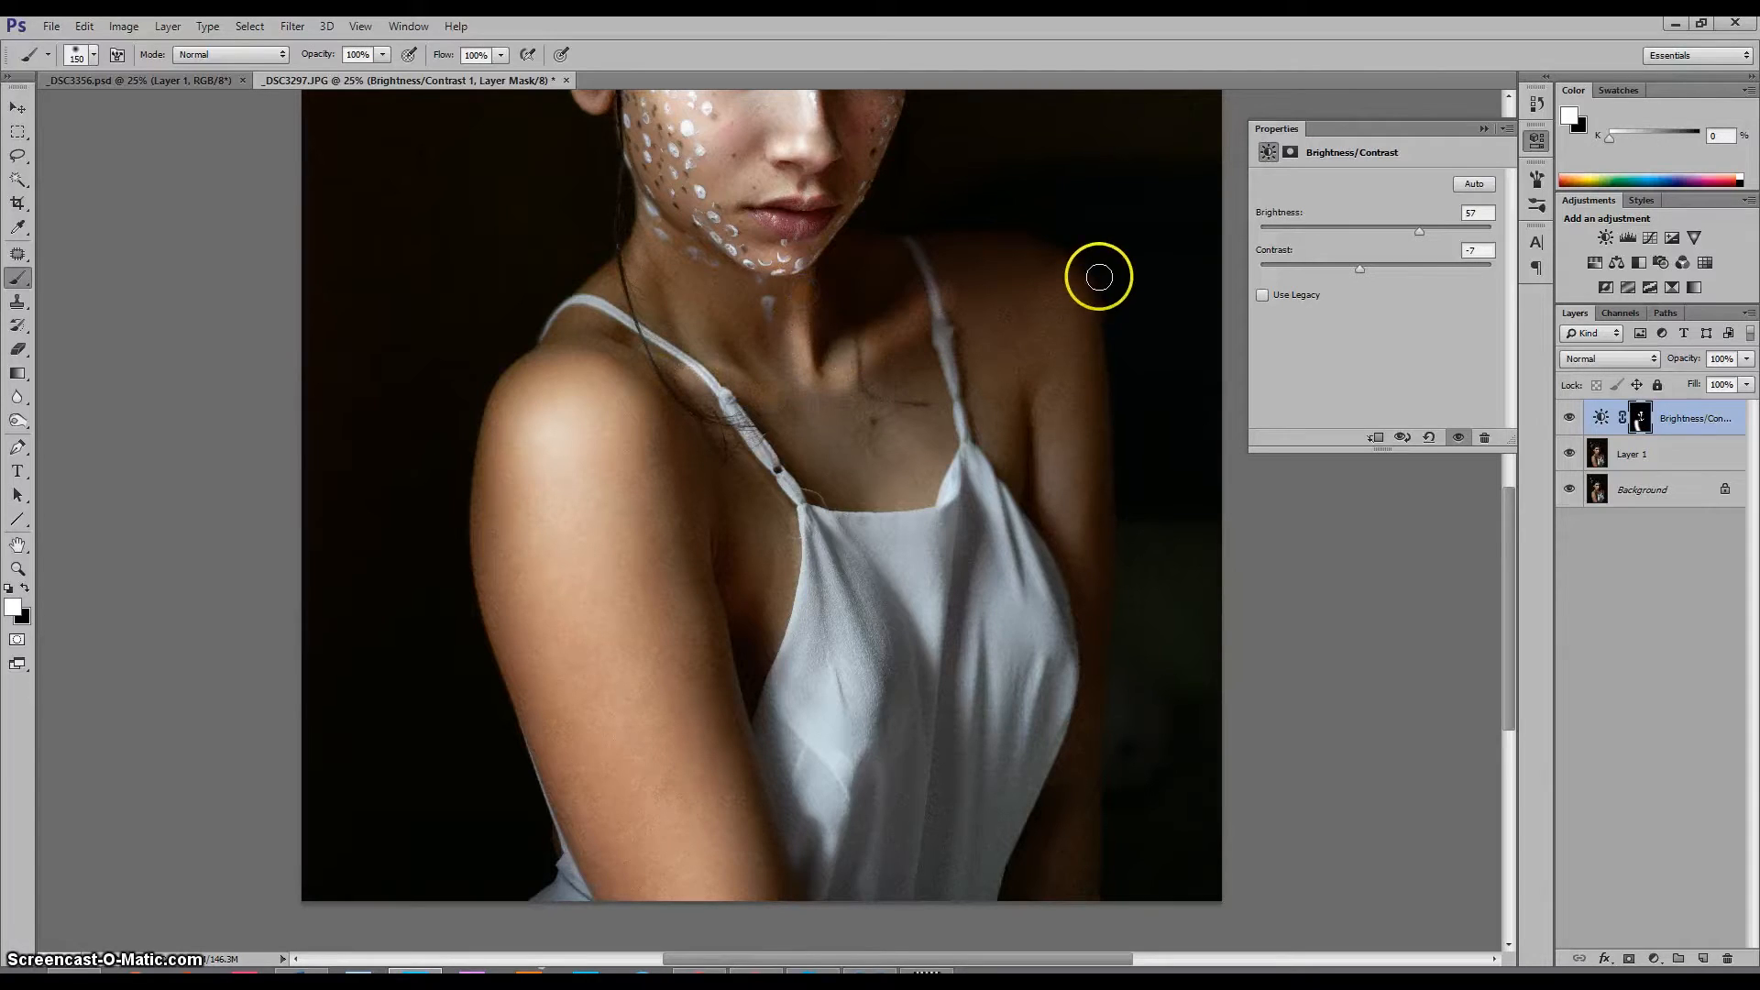
Paint white on the mask with a 400 px brush over the far shoulder and arm and the highlights of the dress
{"action": "key", "text": "]"}
{"action": "key", "text": "]"}
{"action": "key", "text": "]"}
{"action": "key", "text": "]"}
{"action": "key", "text": "]"}
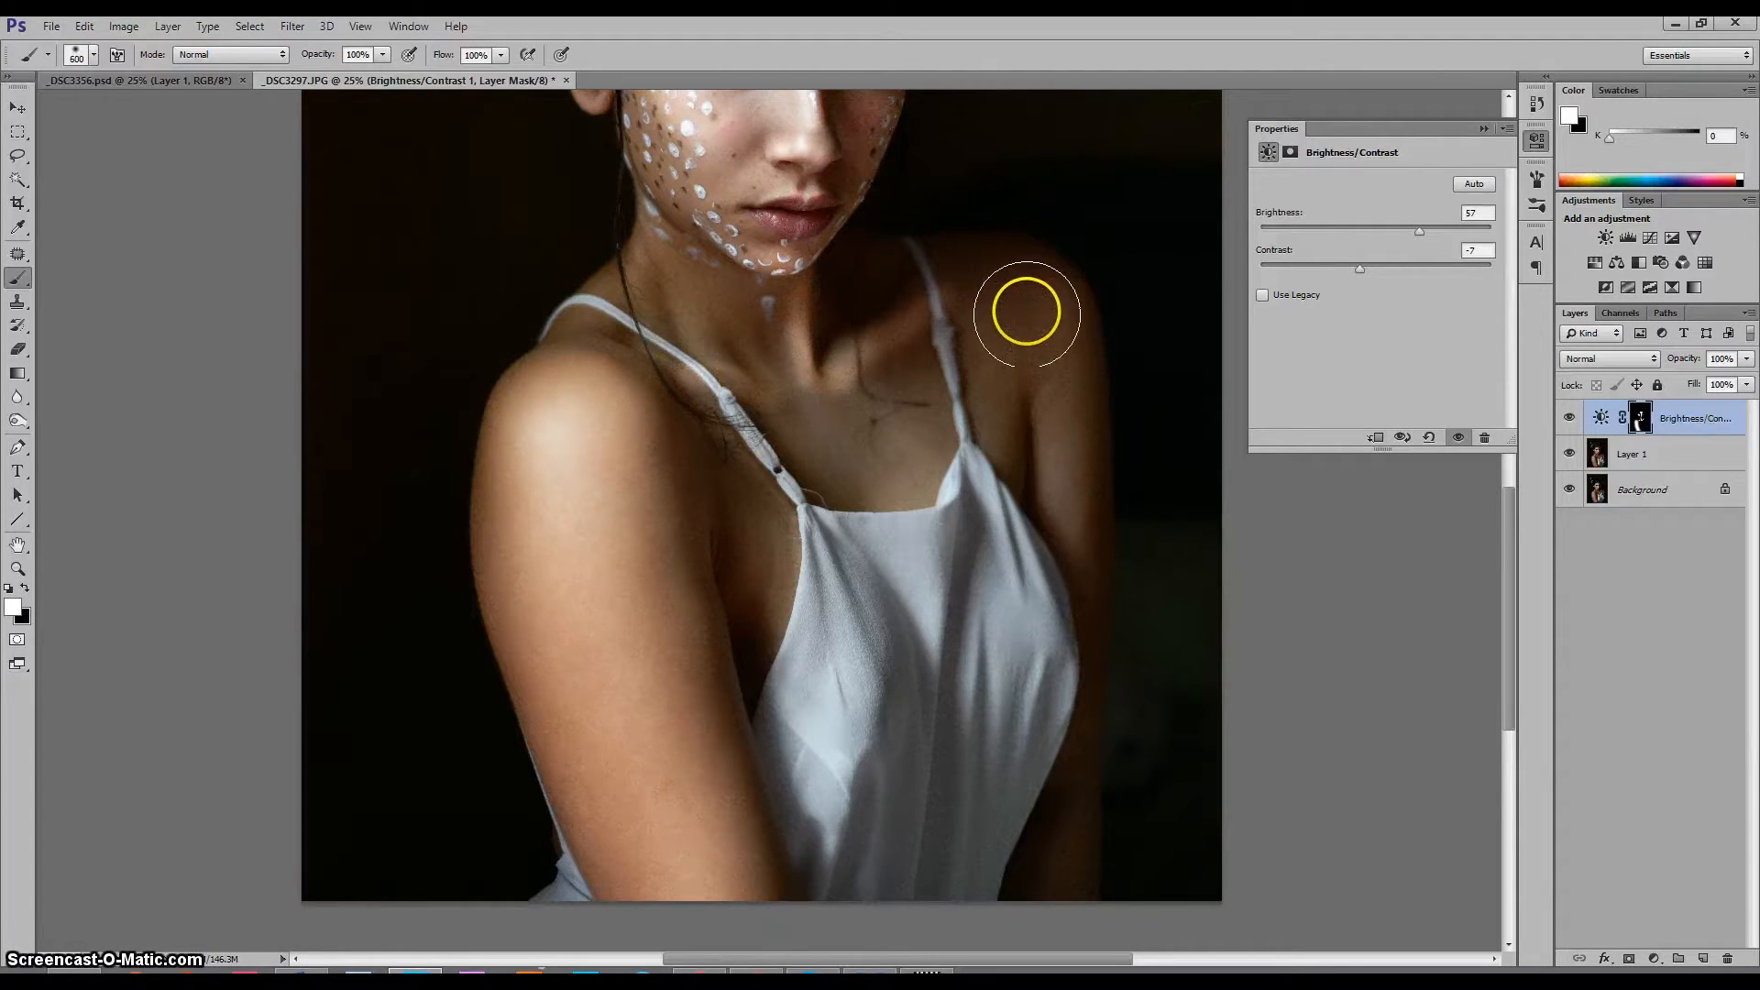
{"action": "key", "text": "bracketleft"}
{"action": "key", "text": "bracketleft"}
{"action": "key", "text": "bracketleft"}
{"action": "key", "text": "bracketleft"}
{"action": "key", "text": "bracketleft"}
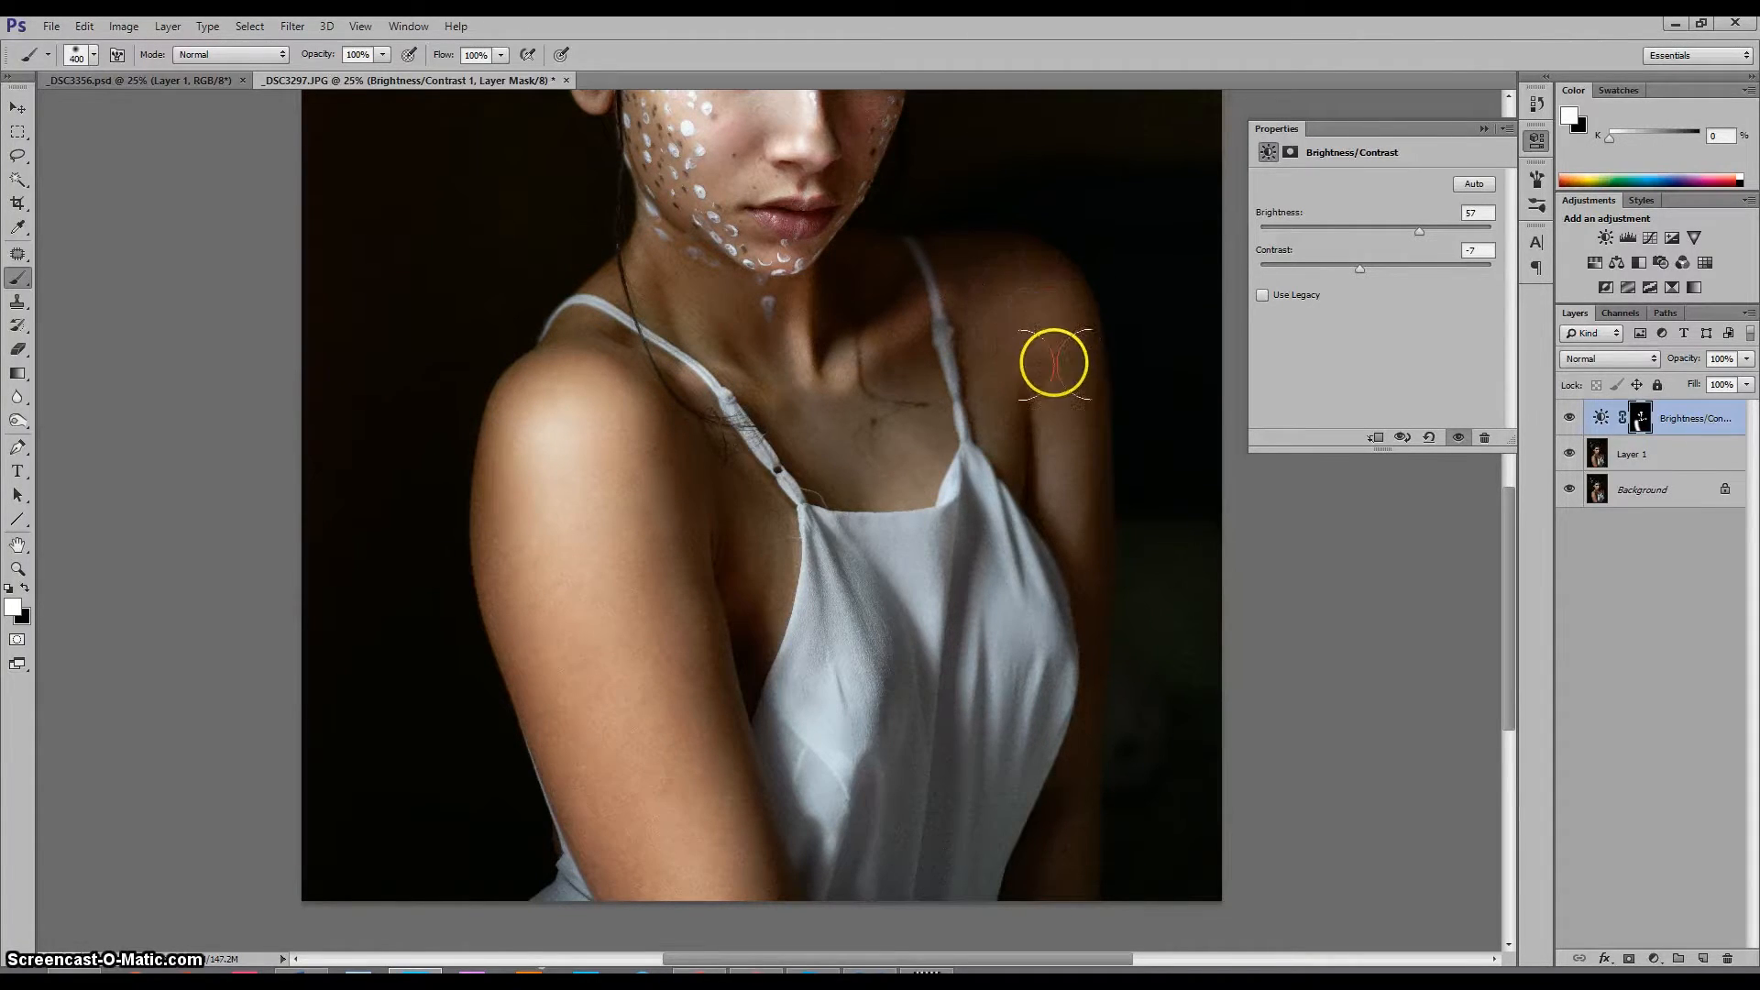
{"action": "key", "text": "bracketright"}
{"action": "key", "text": "bracketright"}
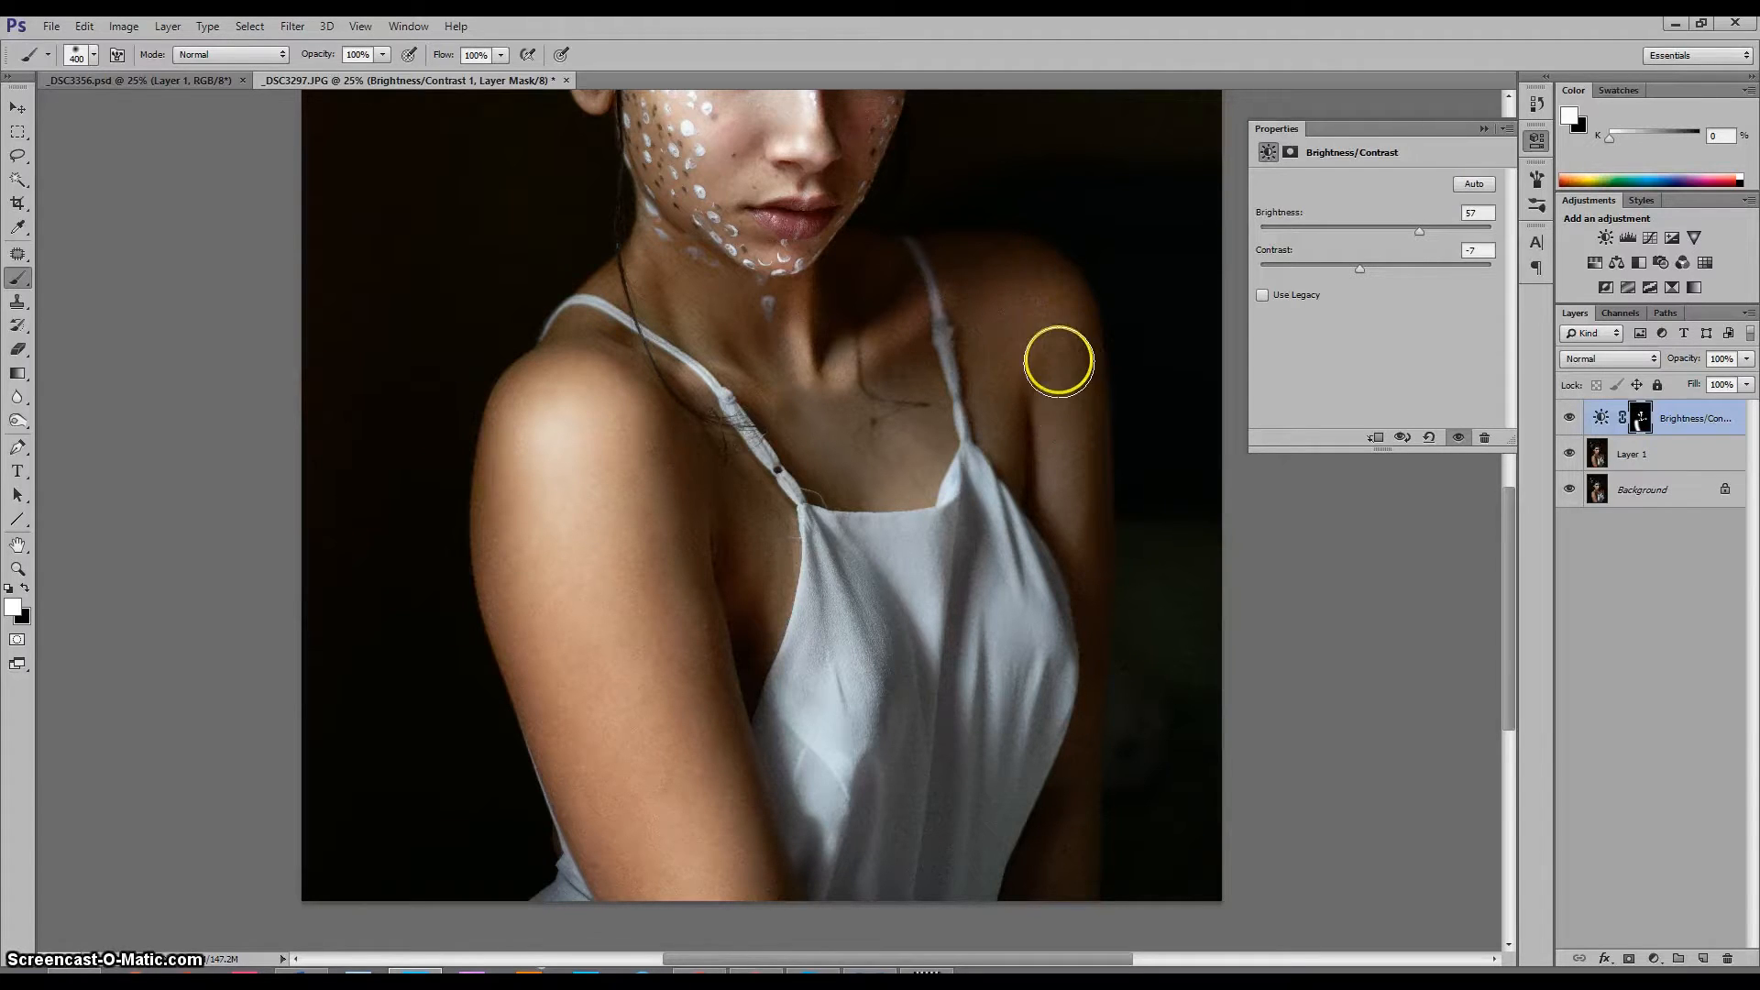
{"action": "left_click", "coordinate": [1064, 367]}
{"action": "left_click_drag", "start_coordinate": [1064, 367], "coordinate": [1081, 597]}
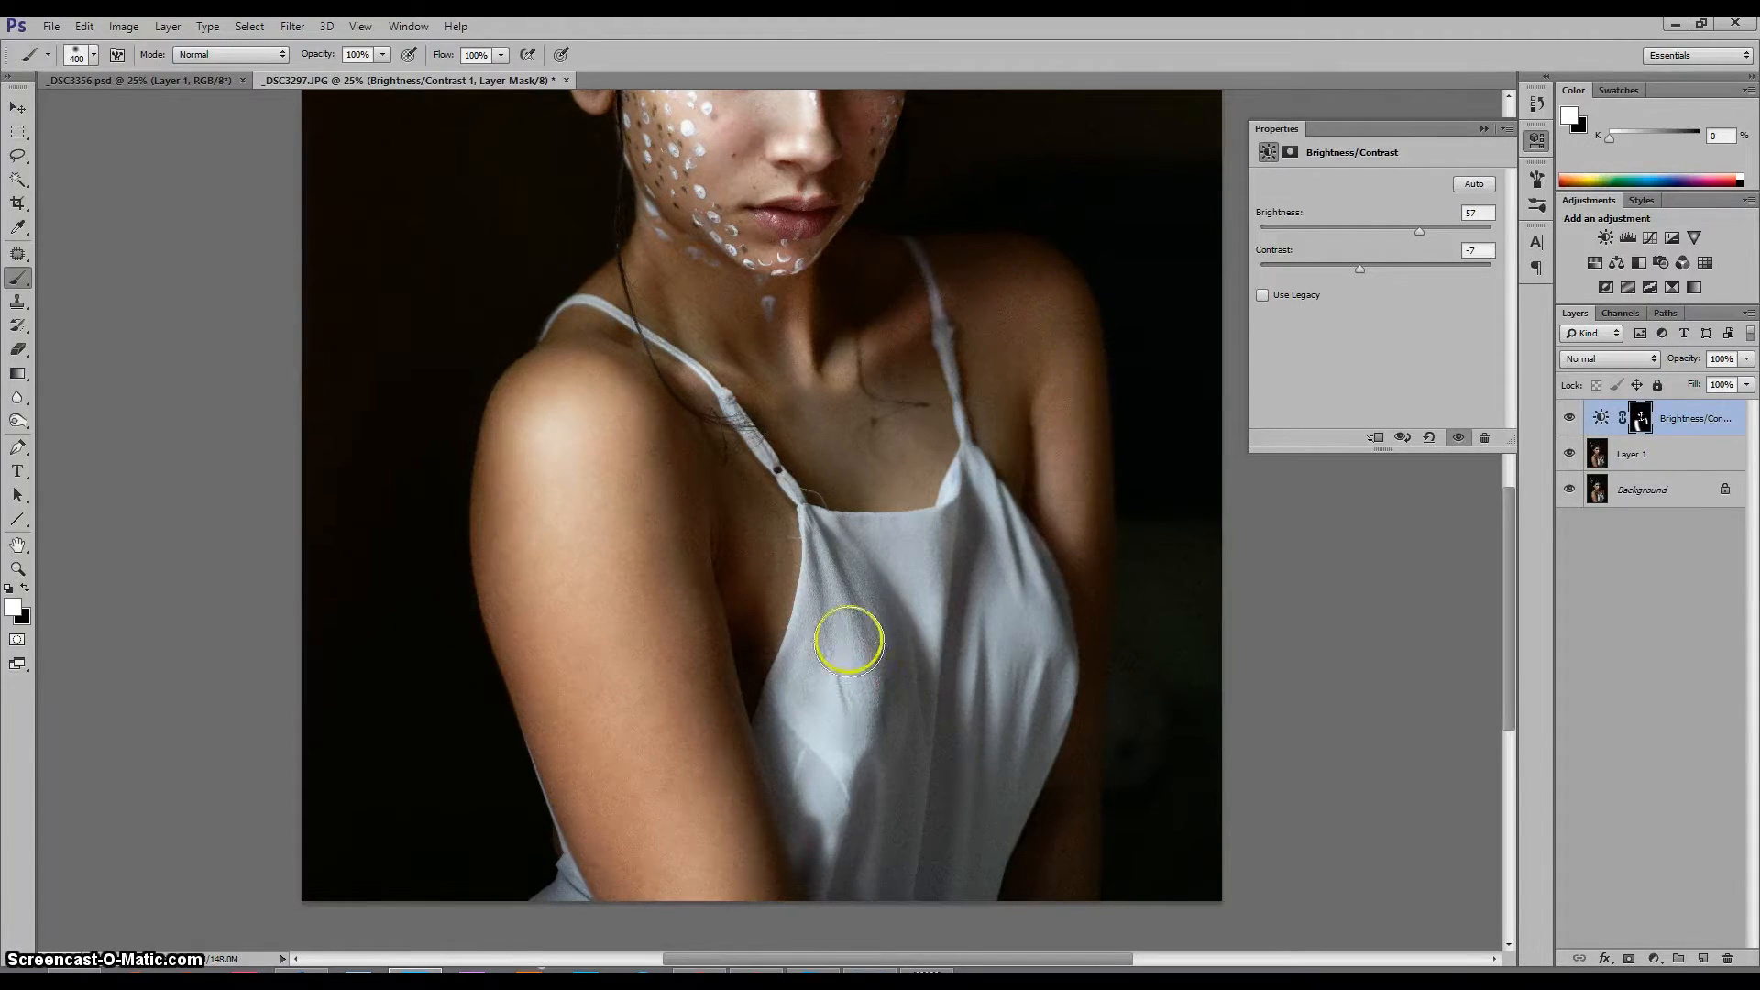
{"action": "left_click", "coordinate": [1009, 590]}
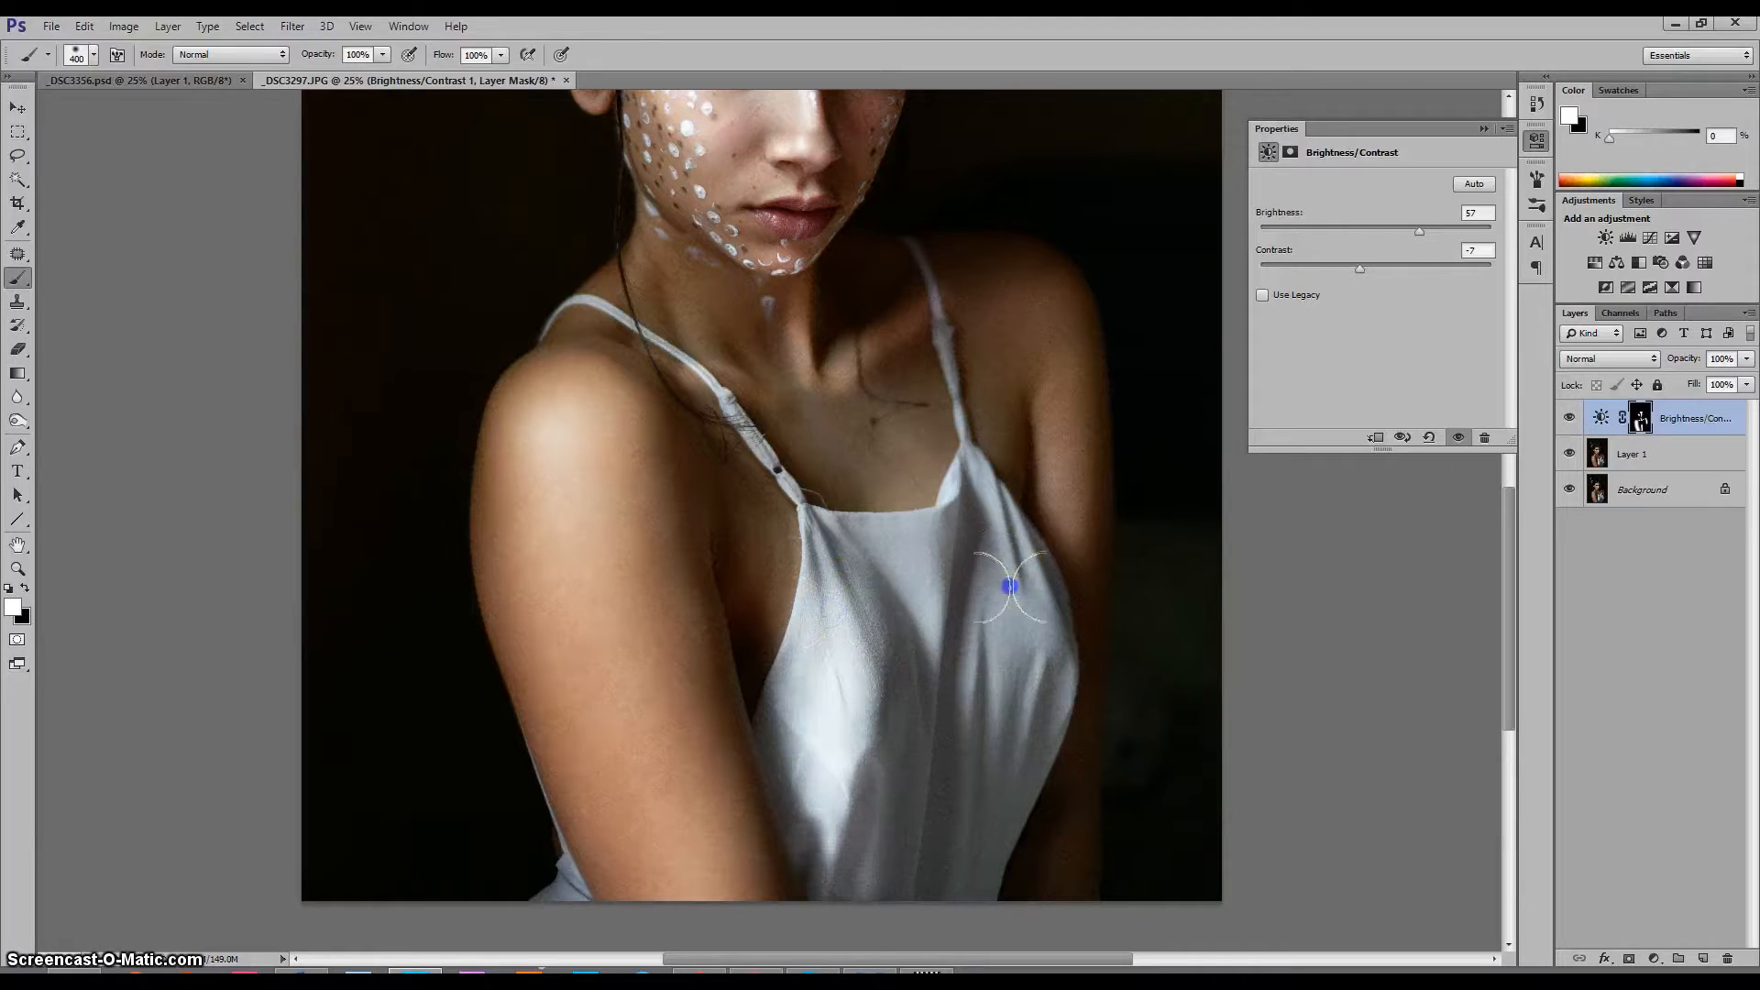
{"action": "left_click", "coordinate": [767, 540]}
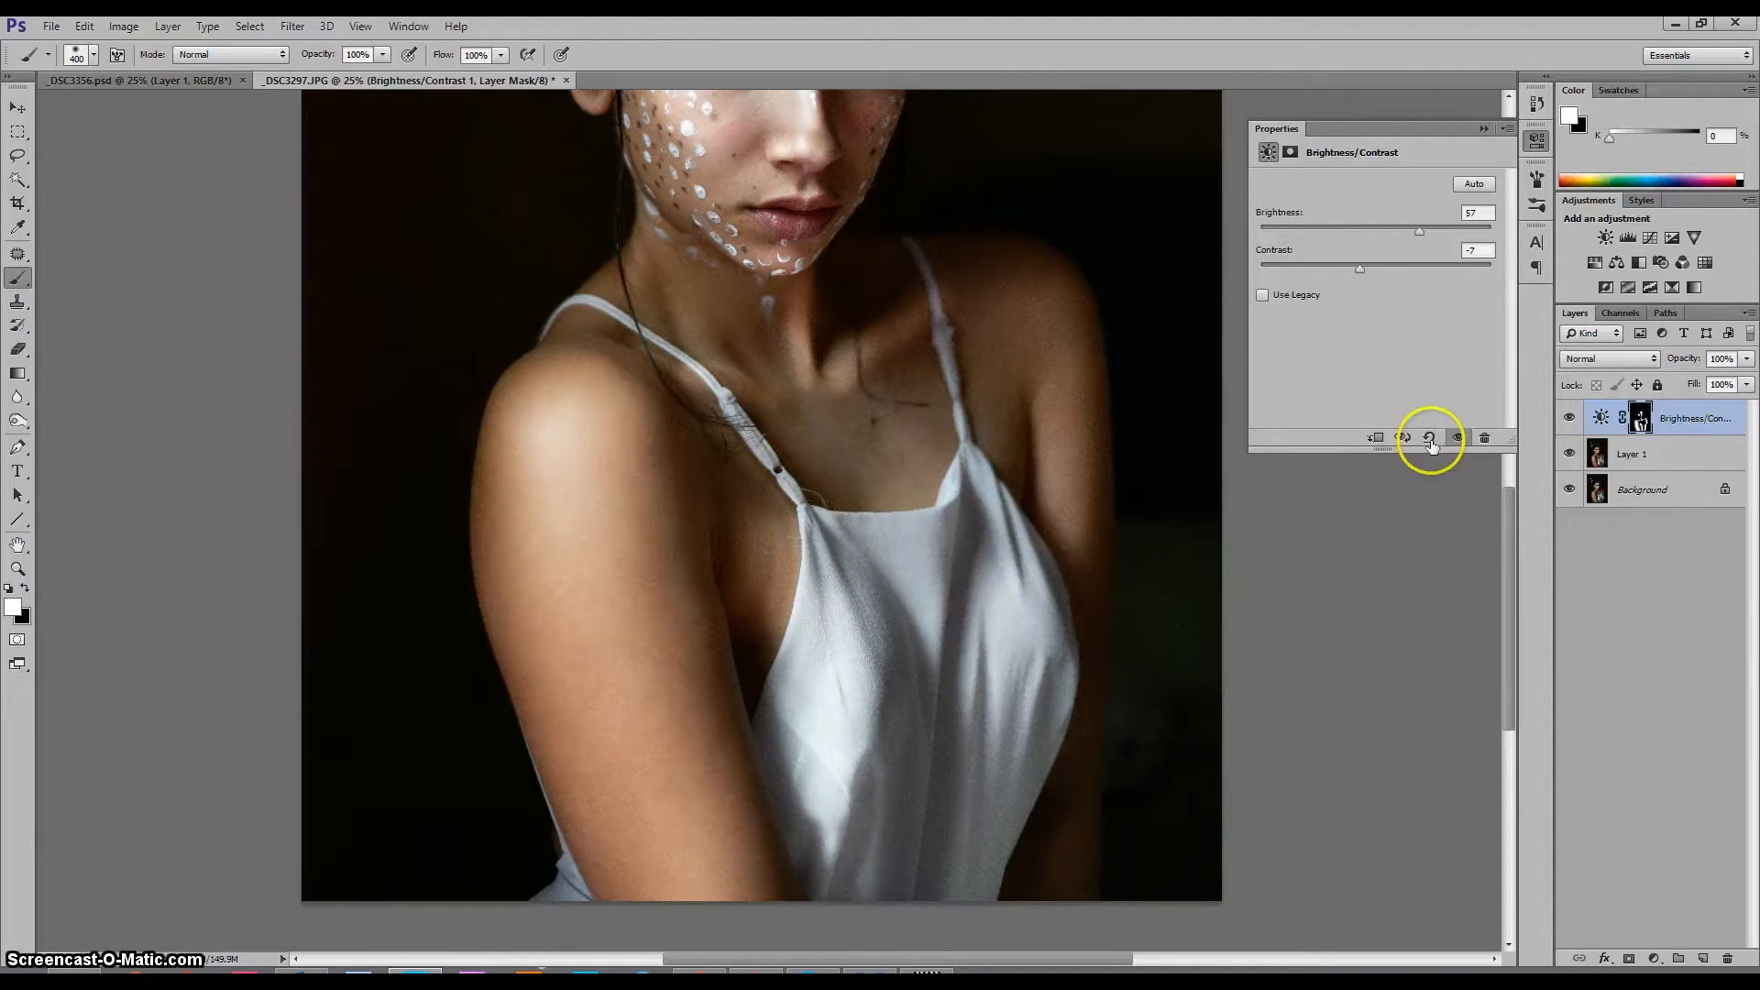
Paint white on the mask with an 80 px brush over the lips and the ear
{"action": "left_click", "coordinate": [1513, 530]}
{"action": "left_click_drag", "start_coordinate": [1513, 530], "coordinate": [1511, 440]}
{"action": "key", "text": "bracketleft"}
{"action": "key", "text": "bracketleft"}
{"action": "key", "text": "bracketleft"}
{"action": "key", "text": "bracketleft"}
{"action": "key", "text": "bracketleft"}
{"action": "key", "text": "bracketleft"}
{"action": "key", "text": "bracketleft"}
{"action": "key", "text": "bracketleft"}
{"action": "key", "text": "bracketleft"}
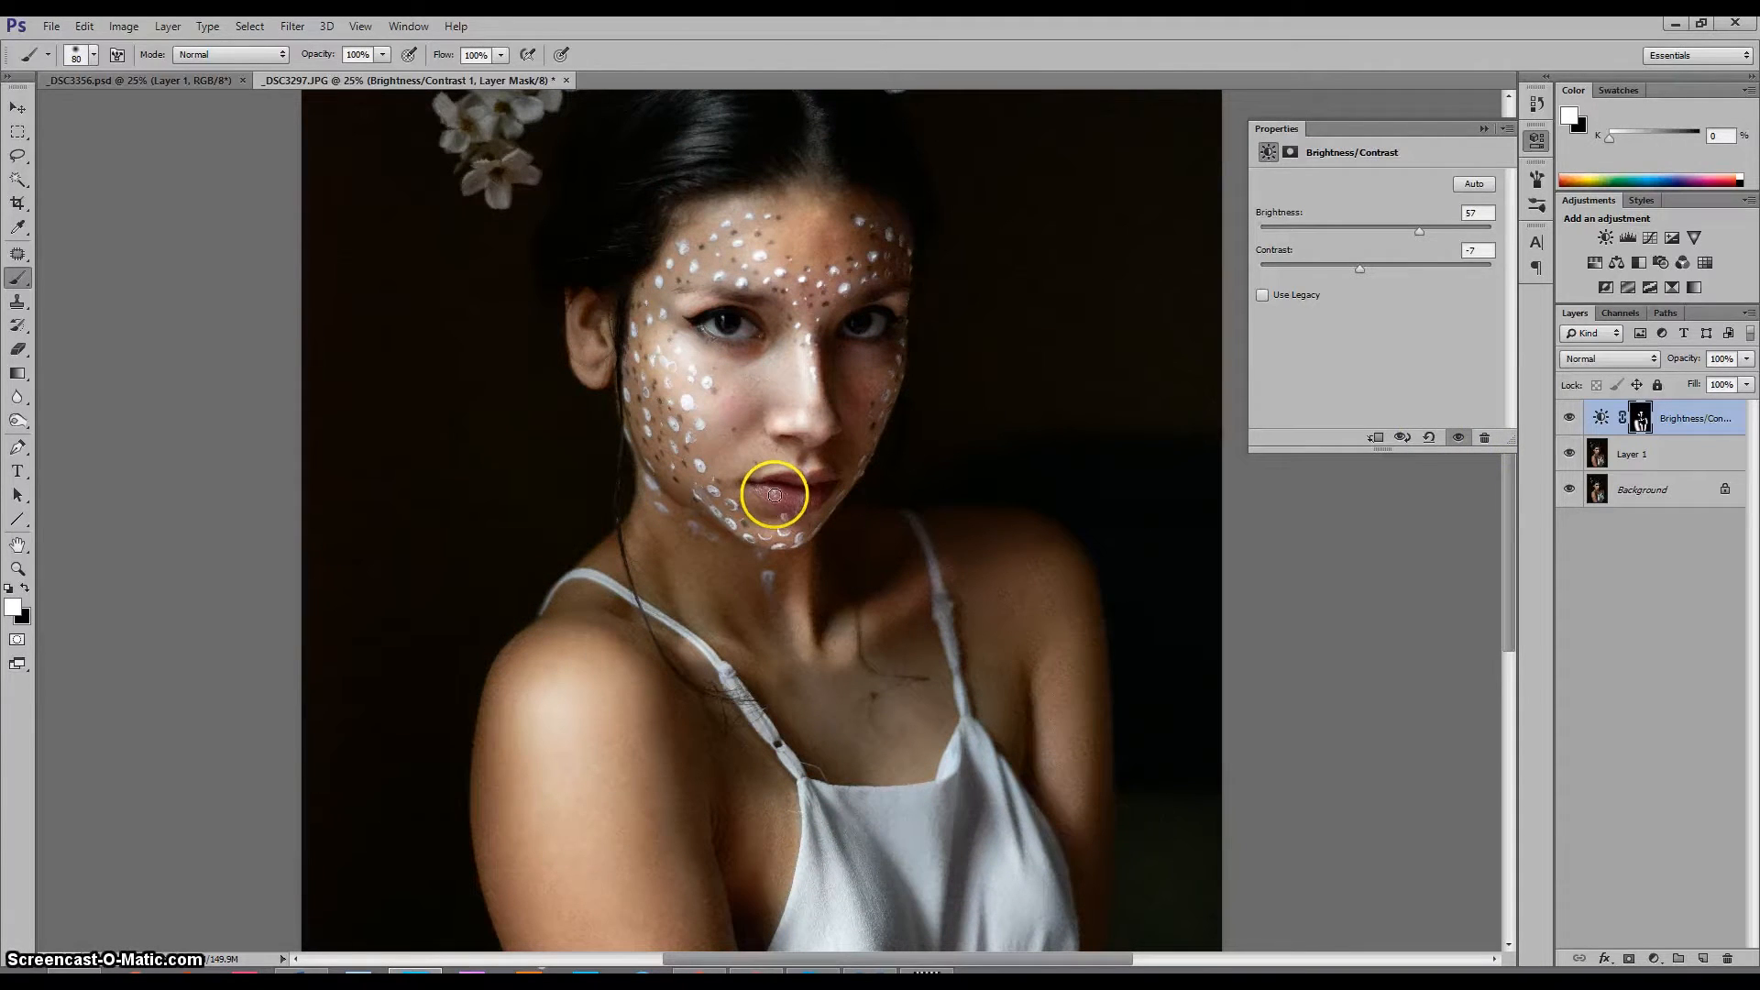
{"action": "left_click_drag", "start_coordinate": [773, 494], "coordinate": [814, 471]}
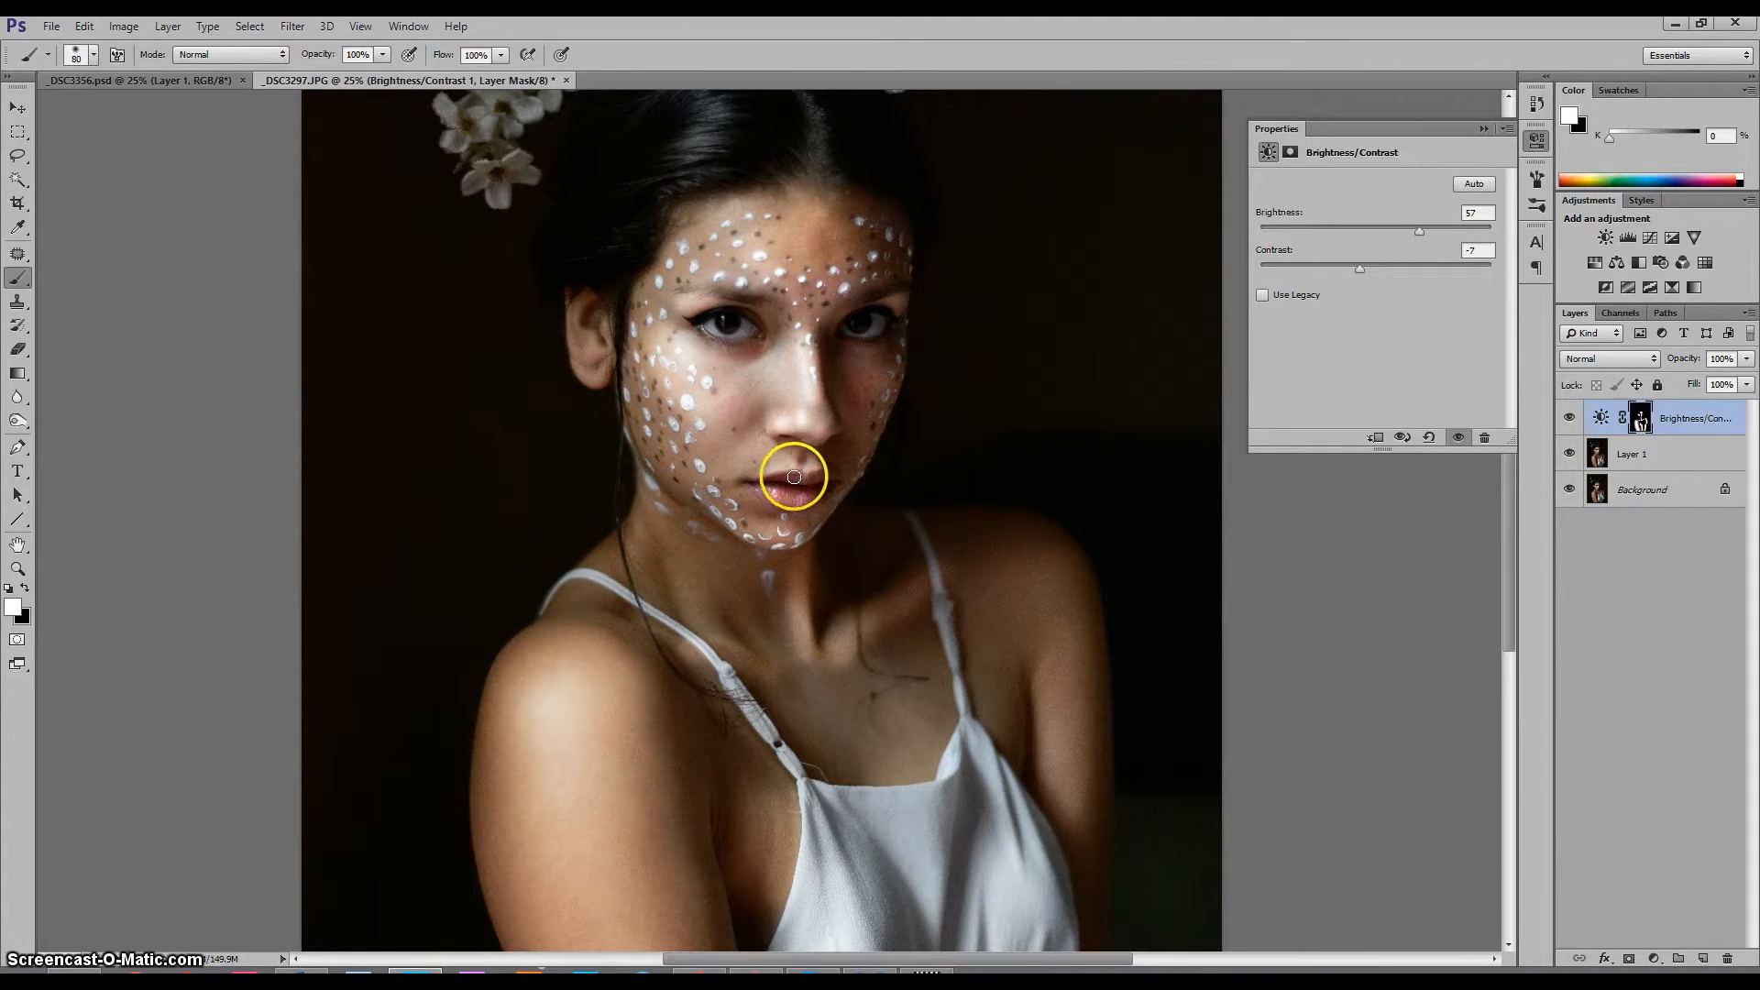
{"action": "left_click", "coordinate": [786, 479]}
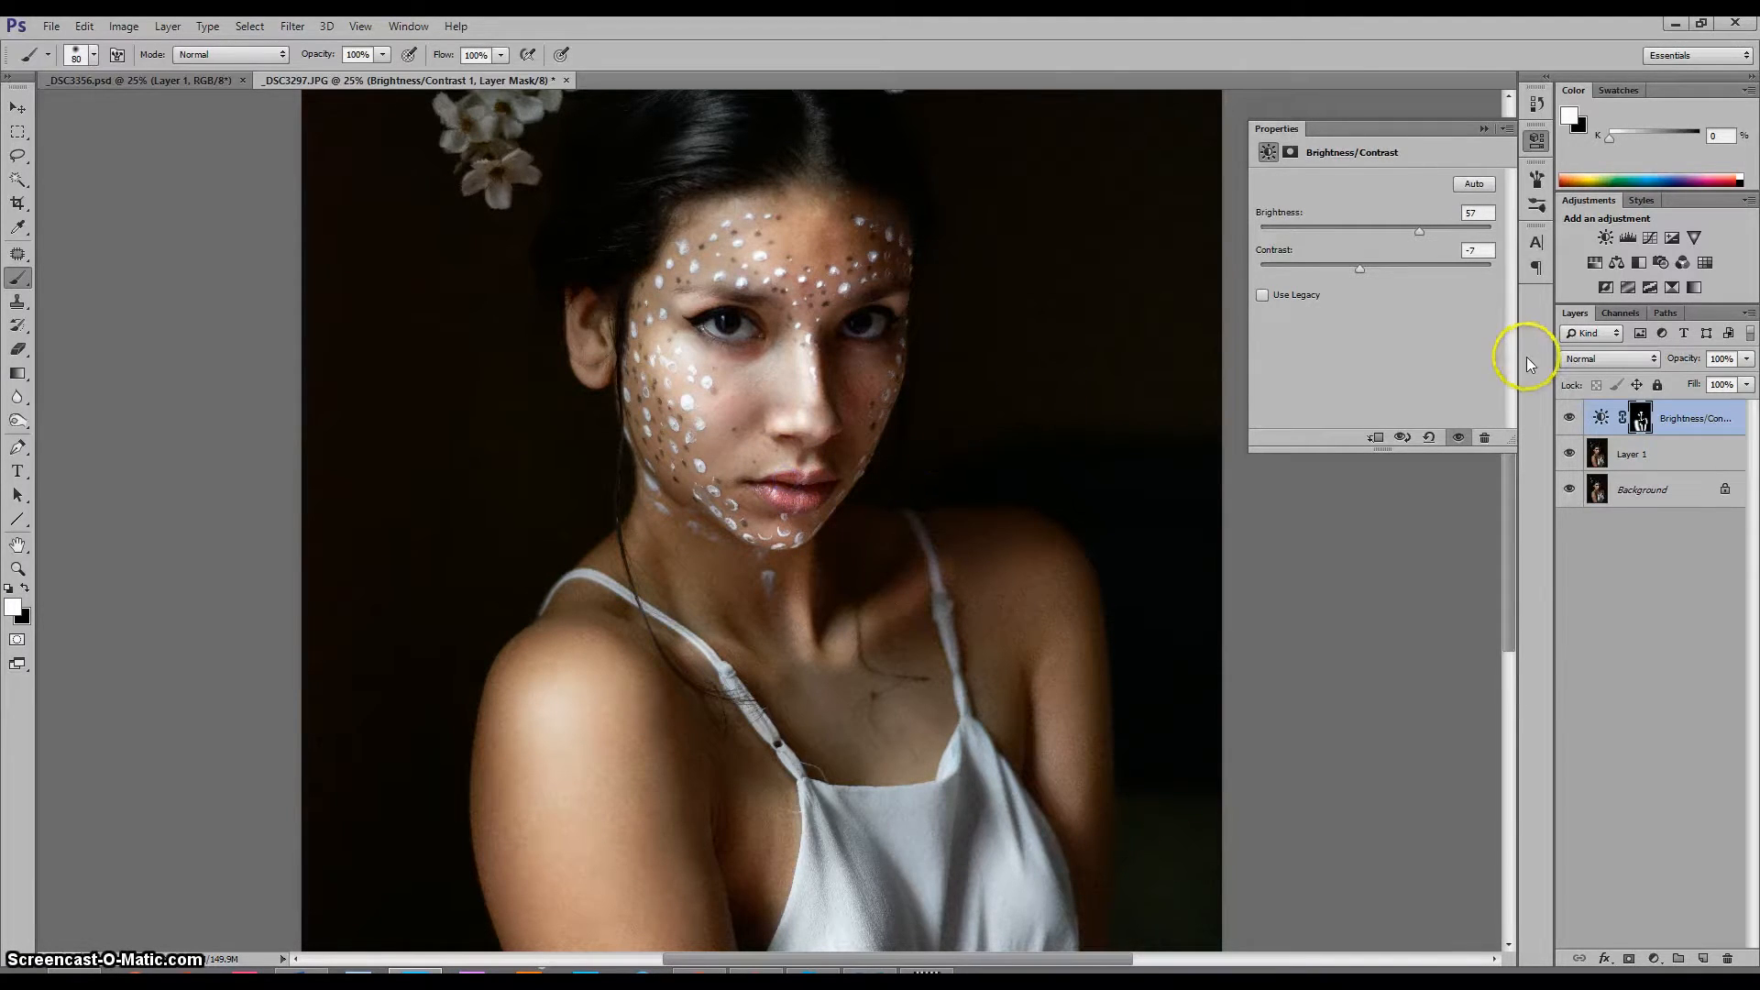
{"action": "left_click", "coordinate": [594, 350]}
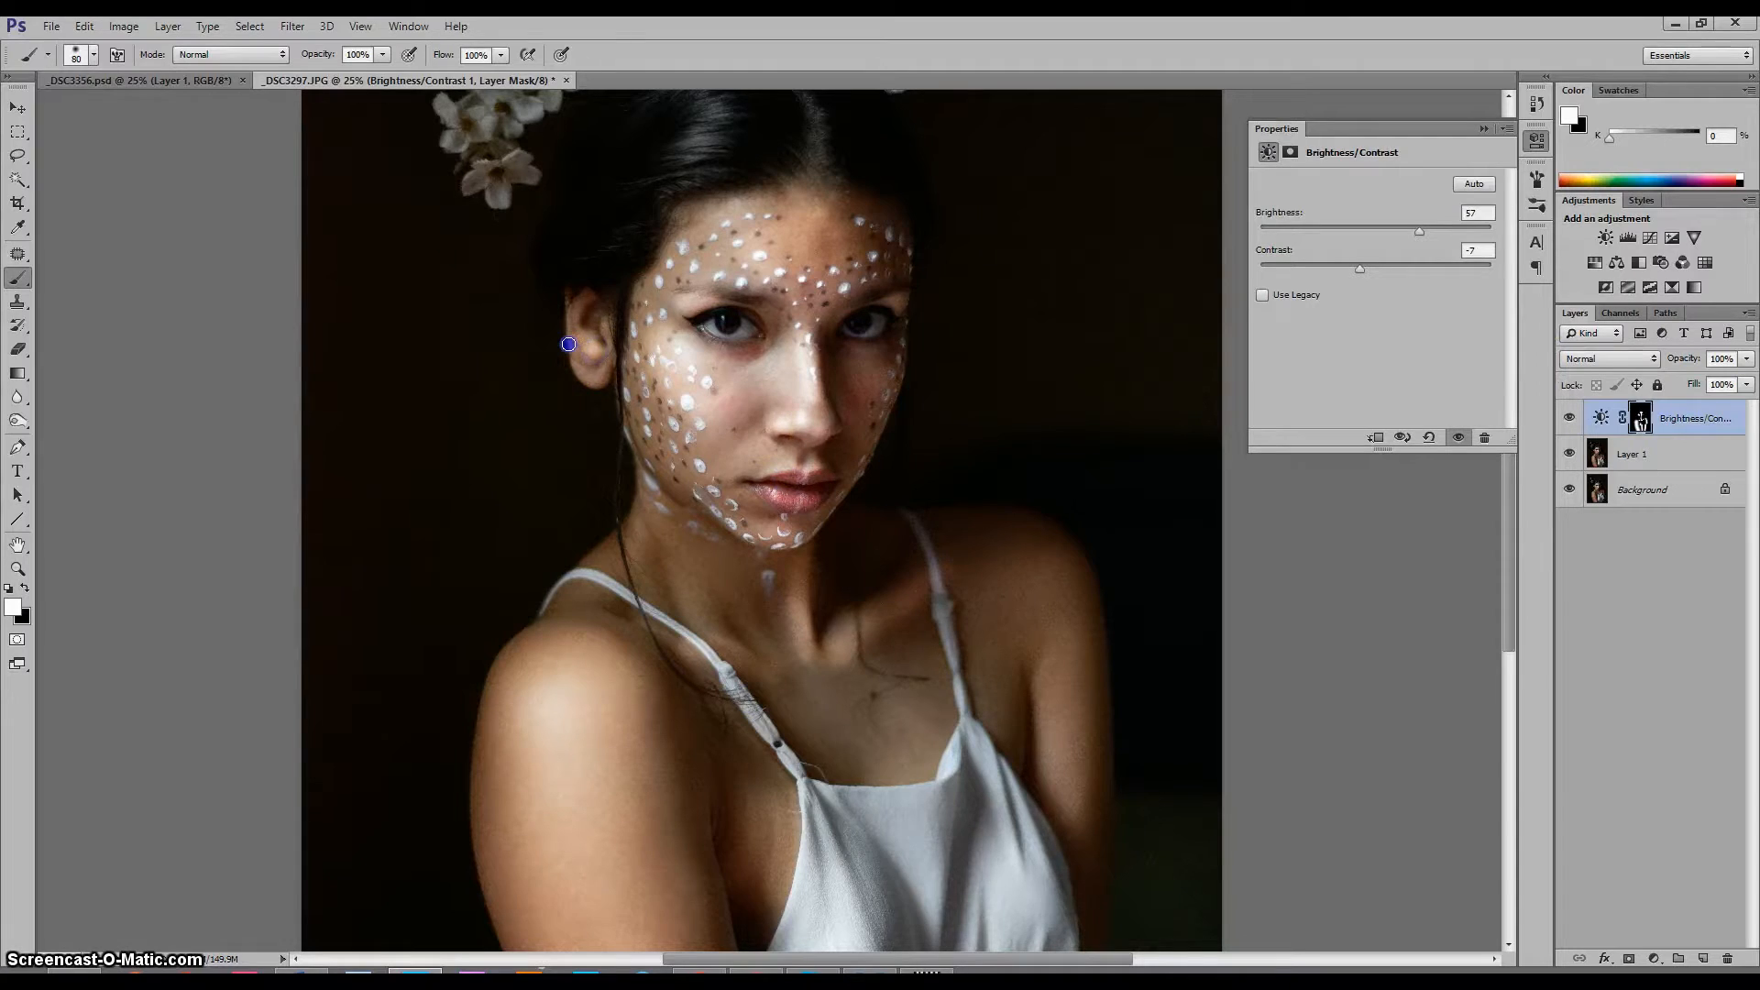
Paint white on the mask over the shine in the hair and over the white flowers, using a brush up to 250 px
{"action": "left_click_drag", "start_coordinate": [1511, 495], "coordinate": [1513, 475]}
{"action": "key", "text": "bracketright"}
{"action": "key", "text": "bracketright"}
{"action": "key", "text": "bracketright"}
{"action": "key", "text": "bracketright"}
{"action": "key", "text": "bracketright"}
{"action": "key", "text": "bracketright"}
{"action": "key", "text": "bracketright"}
{"action": "key", "text": "bracketright"}
{"action": "key", "text": "bracketright"}
{"action": "key", "text": "bracketright"}
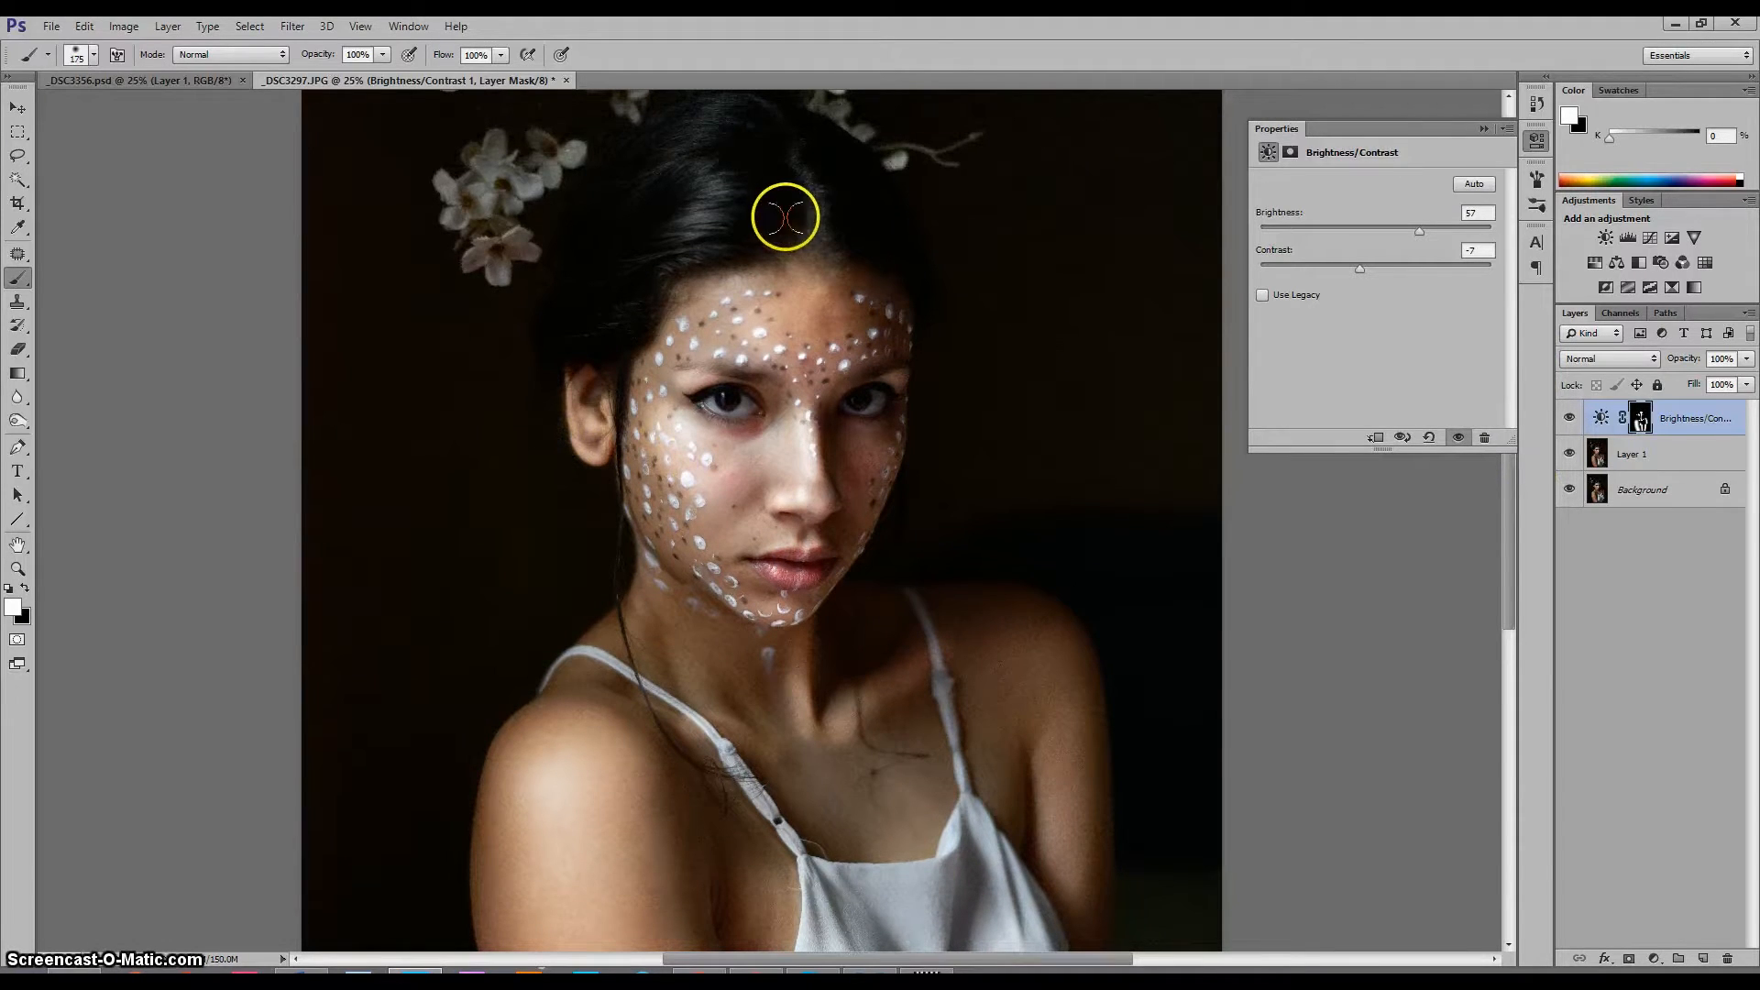
{"action": "mouse_move", "coordinate": [629, 216]}
{"action": "left_mouse_down"}
{"action": "mouse_move", "coordinate": [708, 177]}
{"action": "mouse_move", "coordinate": [689, 146]}
{"action": "mouse_move", "coordinate": [608, 284]}
{"action": "mouse_move", "coordinate": [629, 303]}
{"action": "left_mouse_up"}
{"action": "key", "text": "bracketleft"}
{"action": "key", "text": "bracketleft"}
{"action": "key", "text": "bracketleft"}
{"action": "key", "text": "bracketleft"}
{"action": "mouse_move", "coordinate": [464, 190]}
{"action": "left_mouse_down"}
{"action": "mouse_move", "coordinate": [460, 205]}
{"action": "mouse_move", "coordinate": [551, 174]}
{"action": "left_mouse_up"}
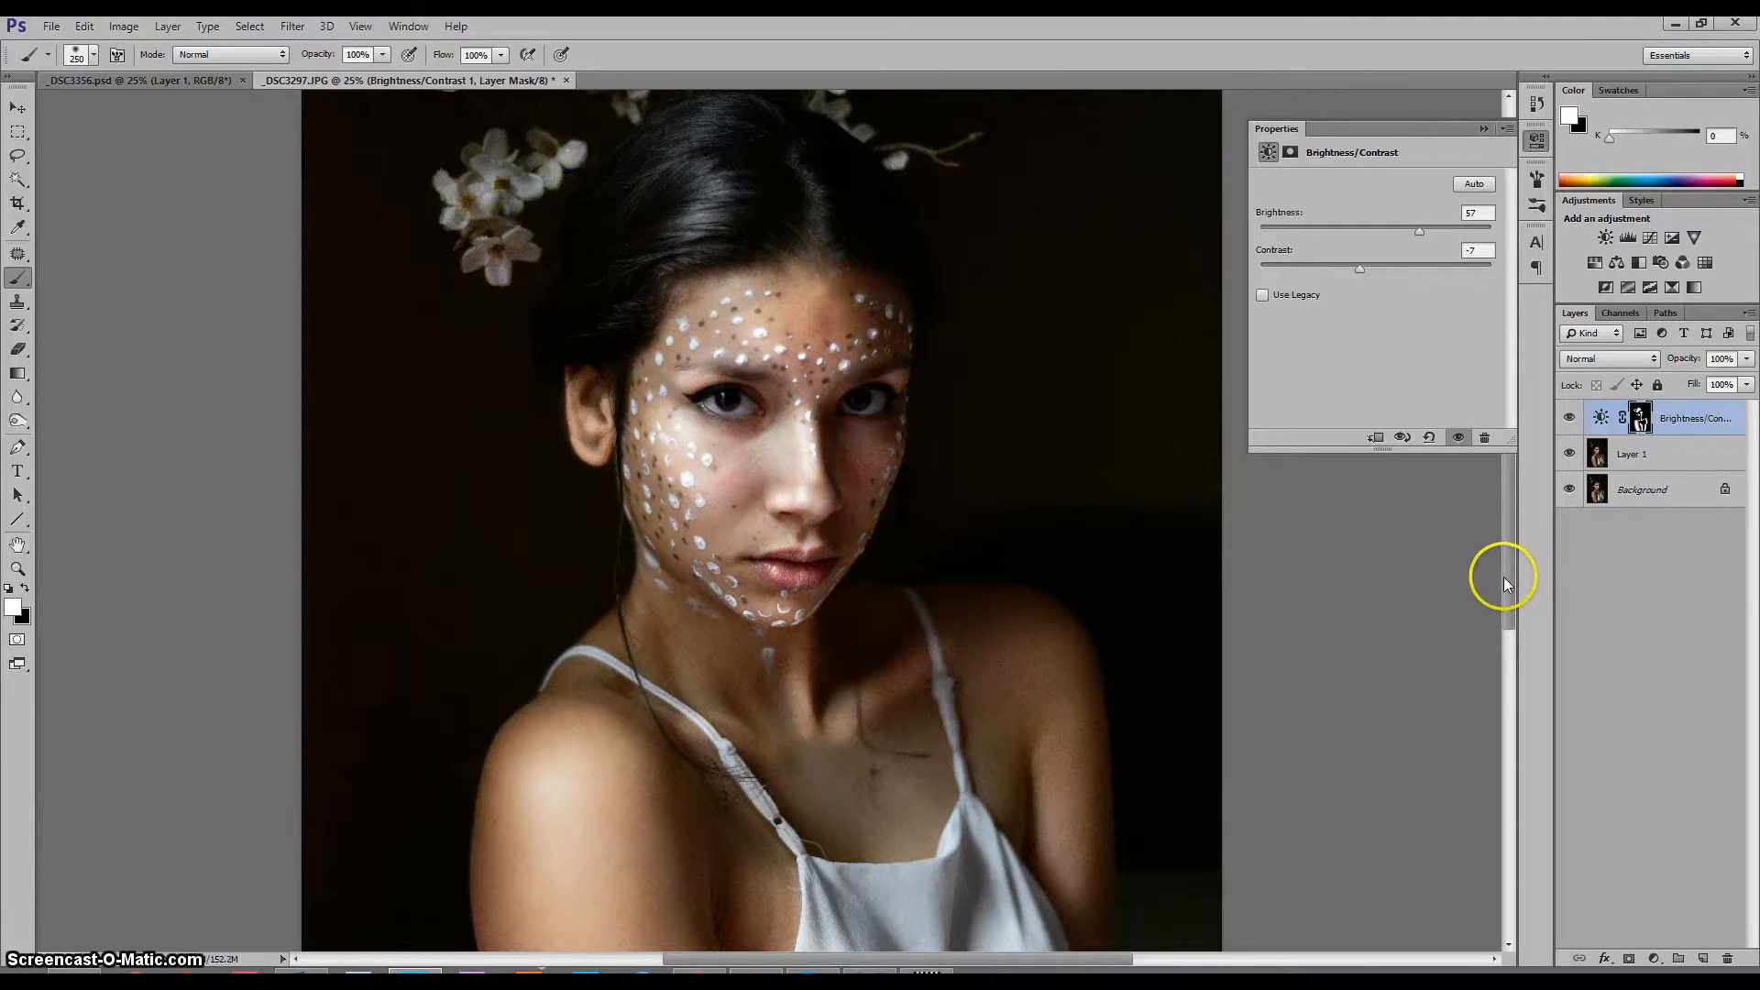
Fit the whole image in view and set the adjustment layer's brightness to 38 and contrast to -18
{"action": "double_click", "coordinate": [18, 544]}
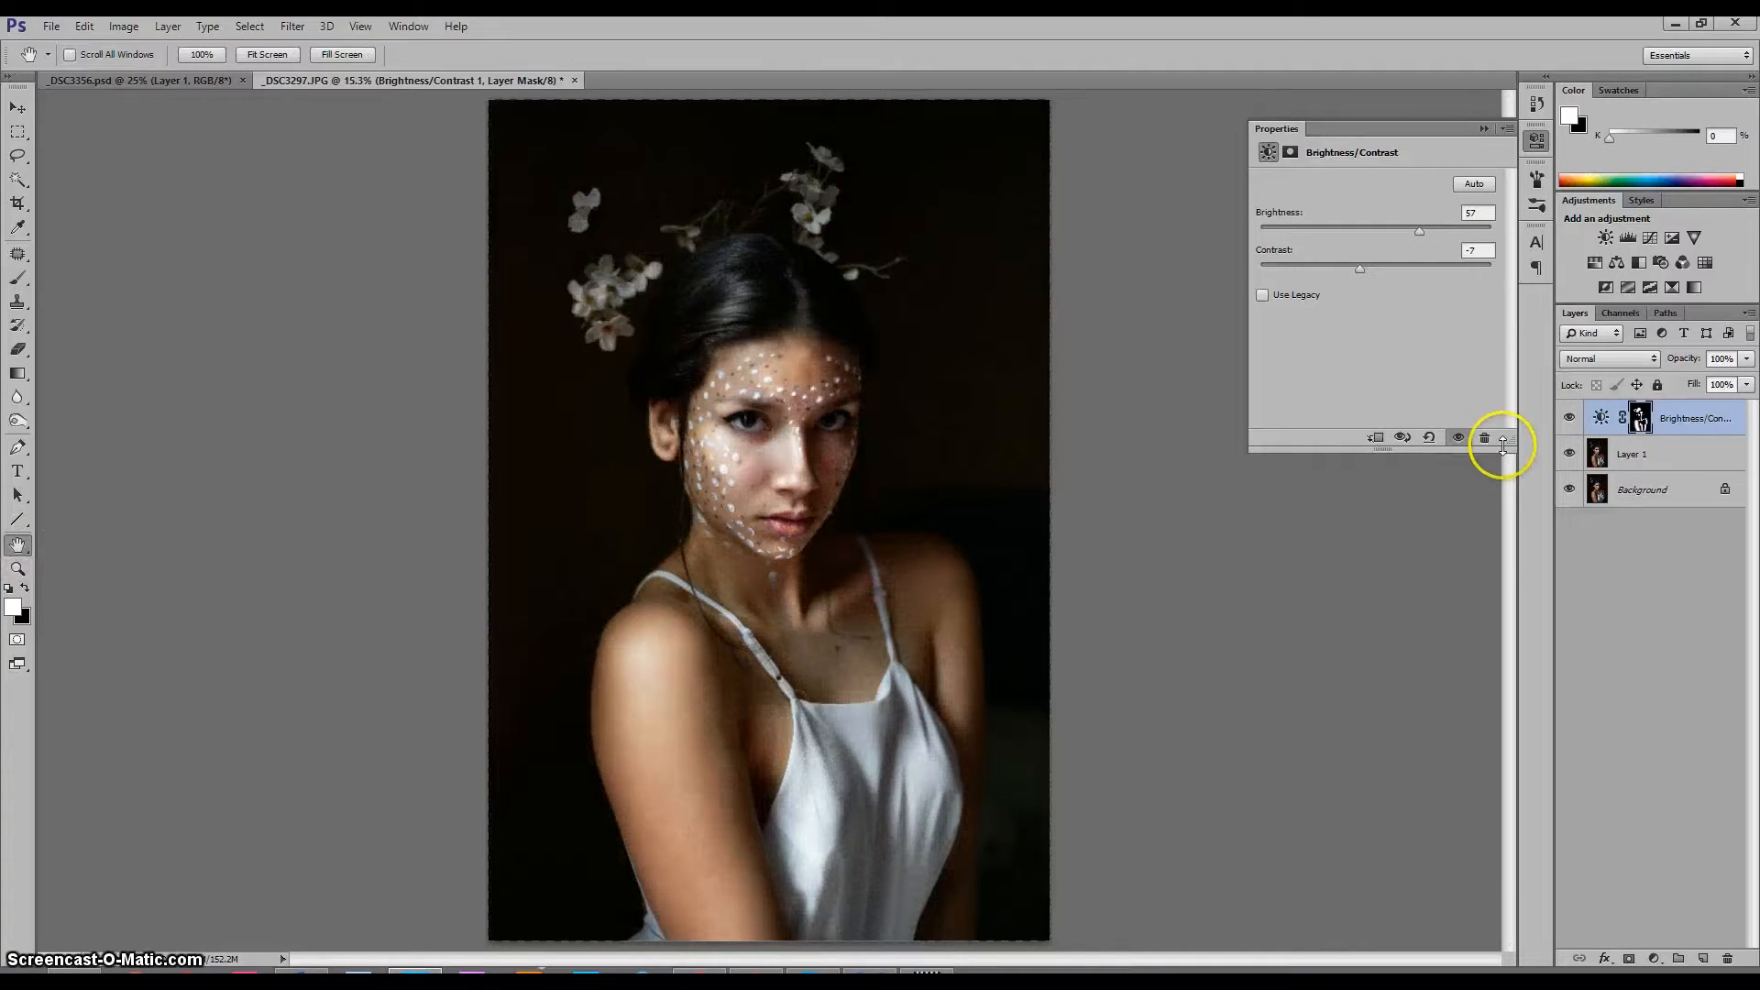
{"action": "left_click_drag", "start_coordinate": [1421, 229], "coordinate": [1405, 229]}
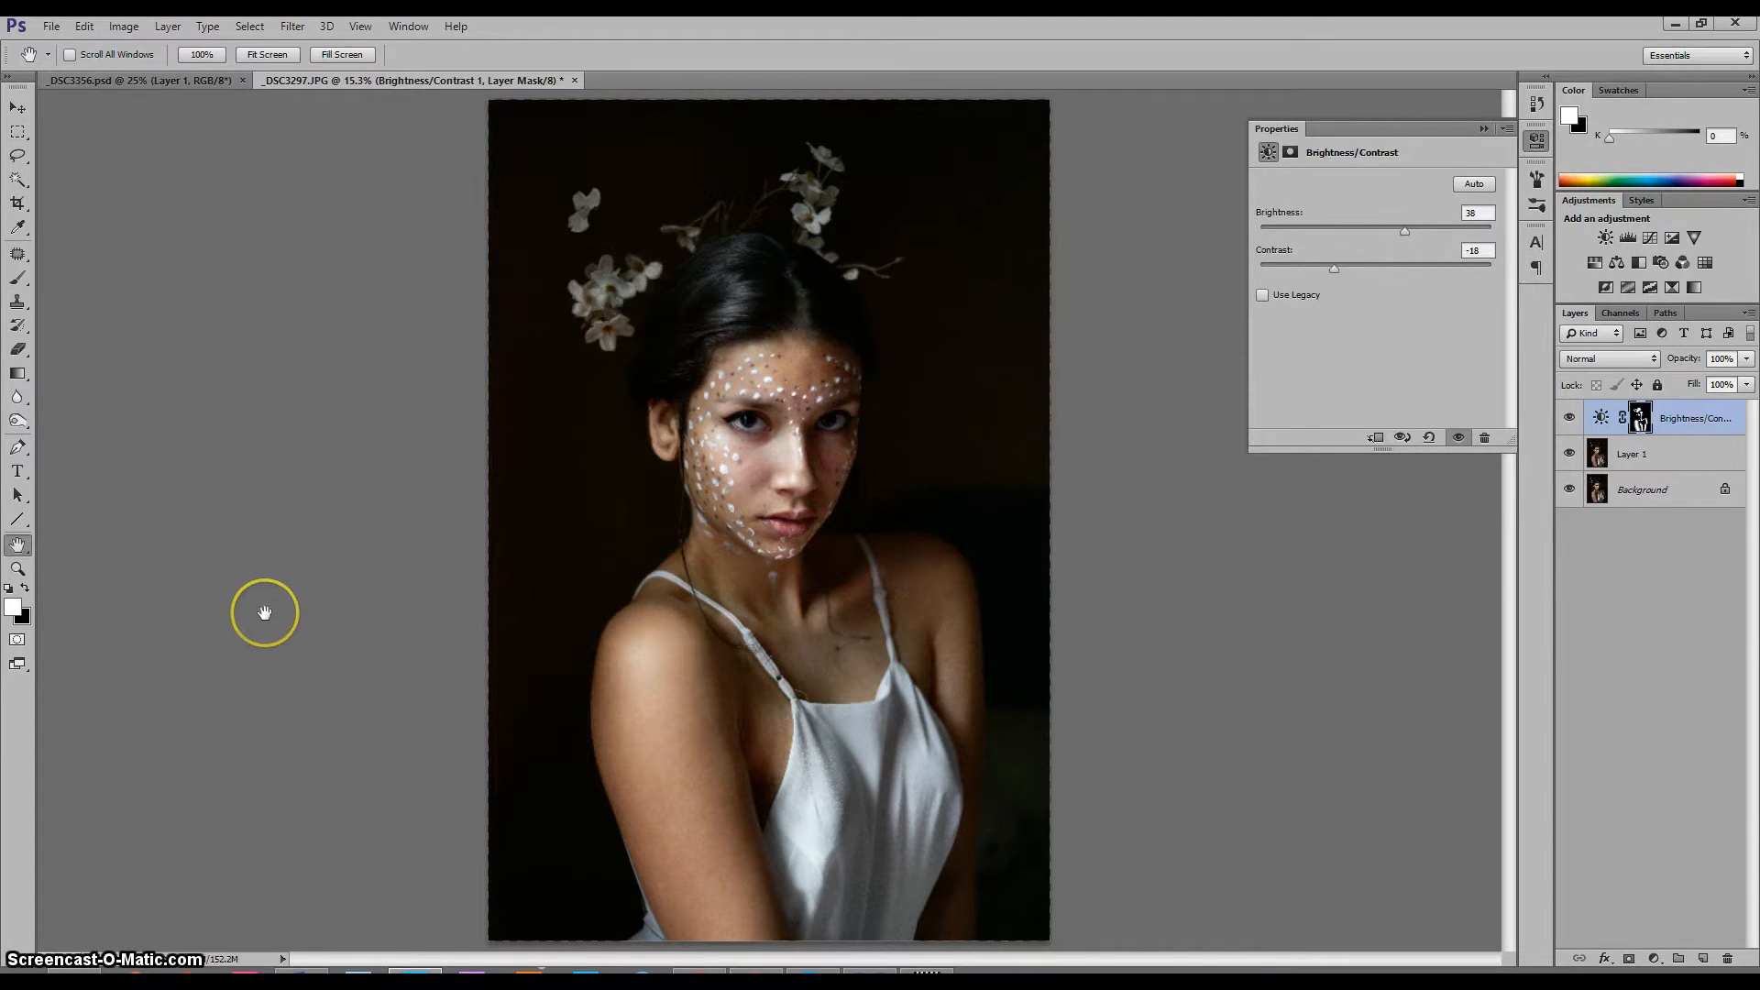
Paint black on the mask at 50% opacity with a 700 px brush to soften the brightening on the neck
{"action": "key", "text": "b"}
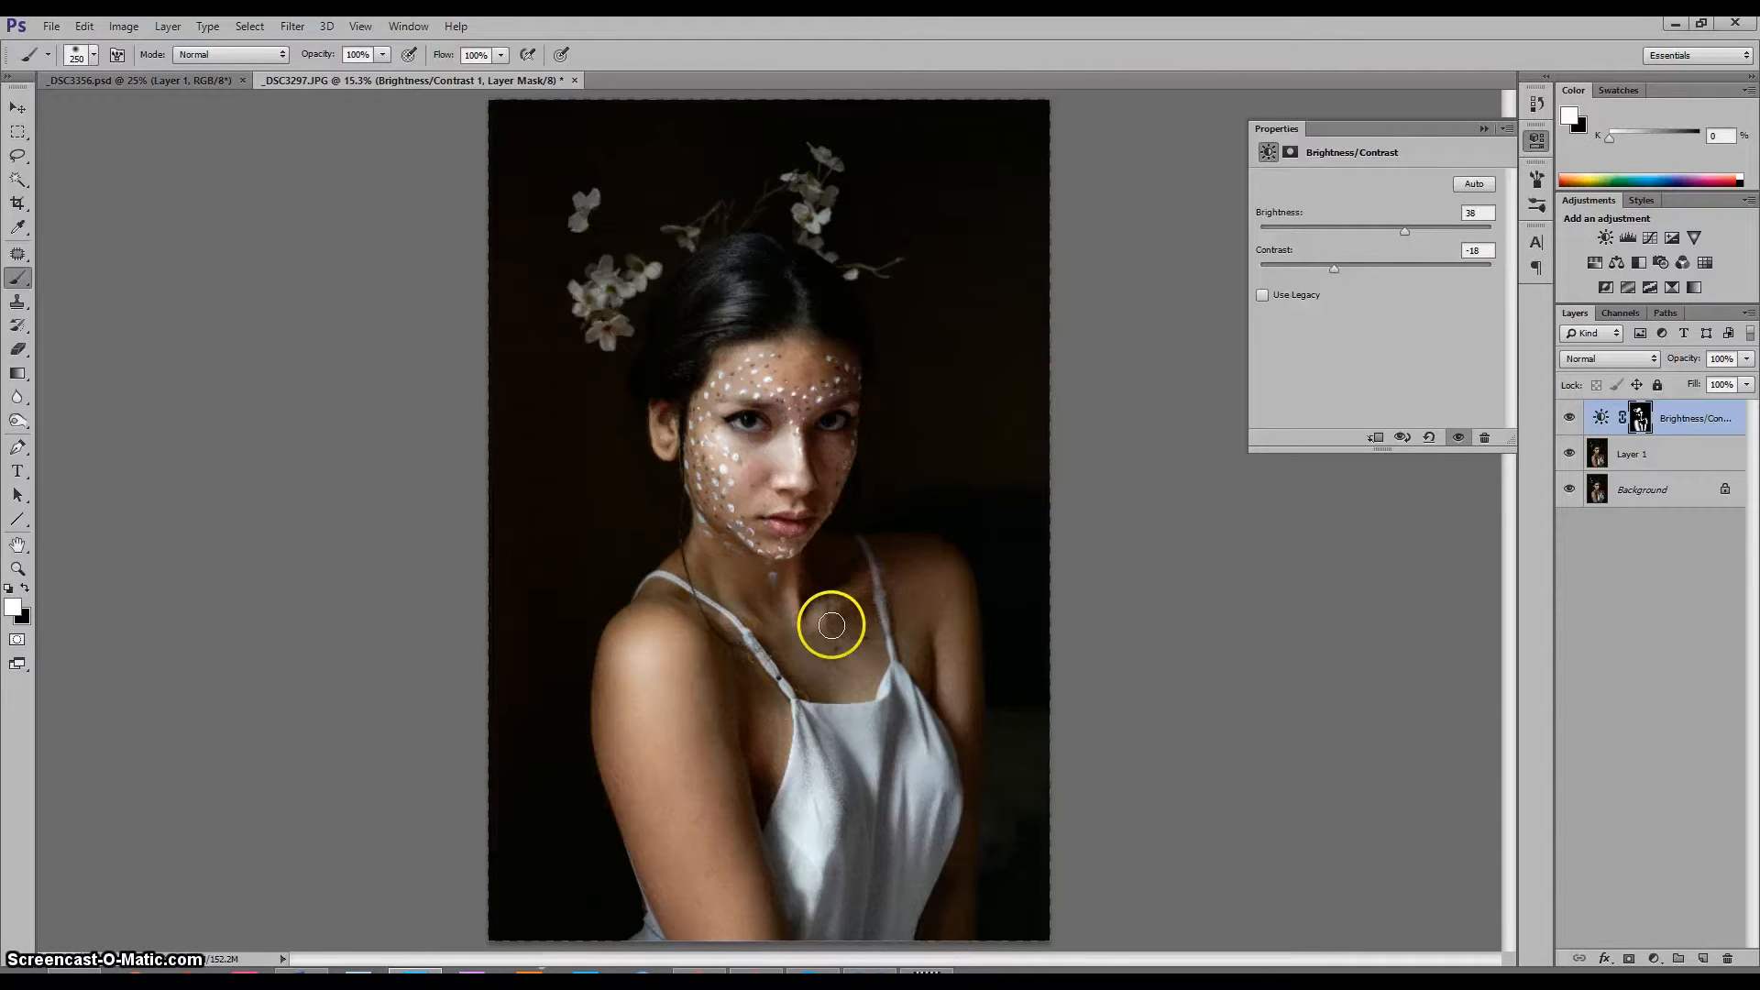
{"action": "key", "text": "bracketright"}
{"action": "key", "text": "bracketright"}
{"action": "key", "text": "x"}
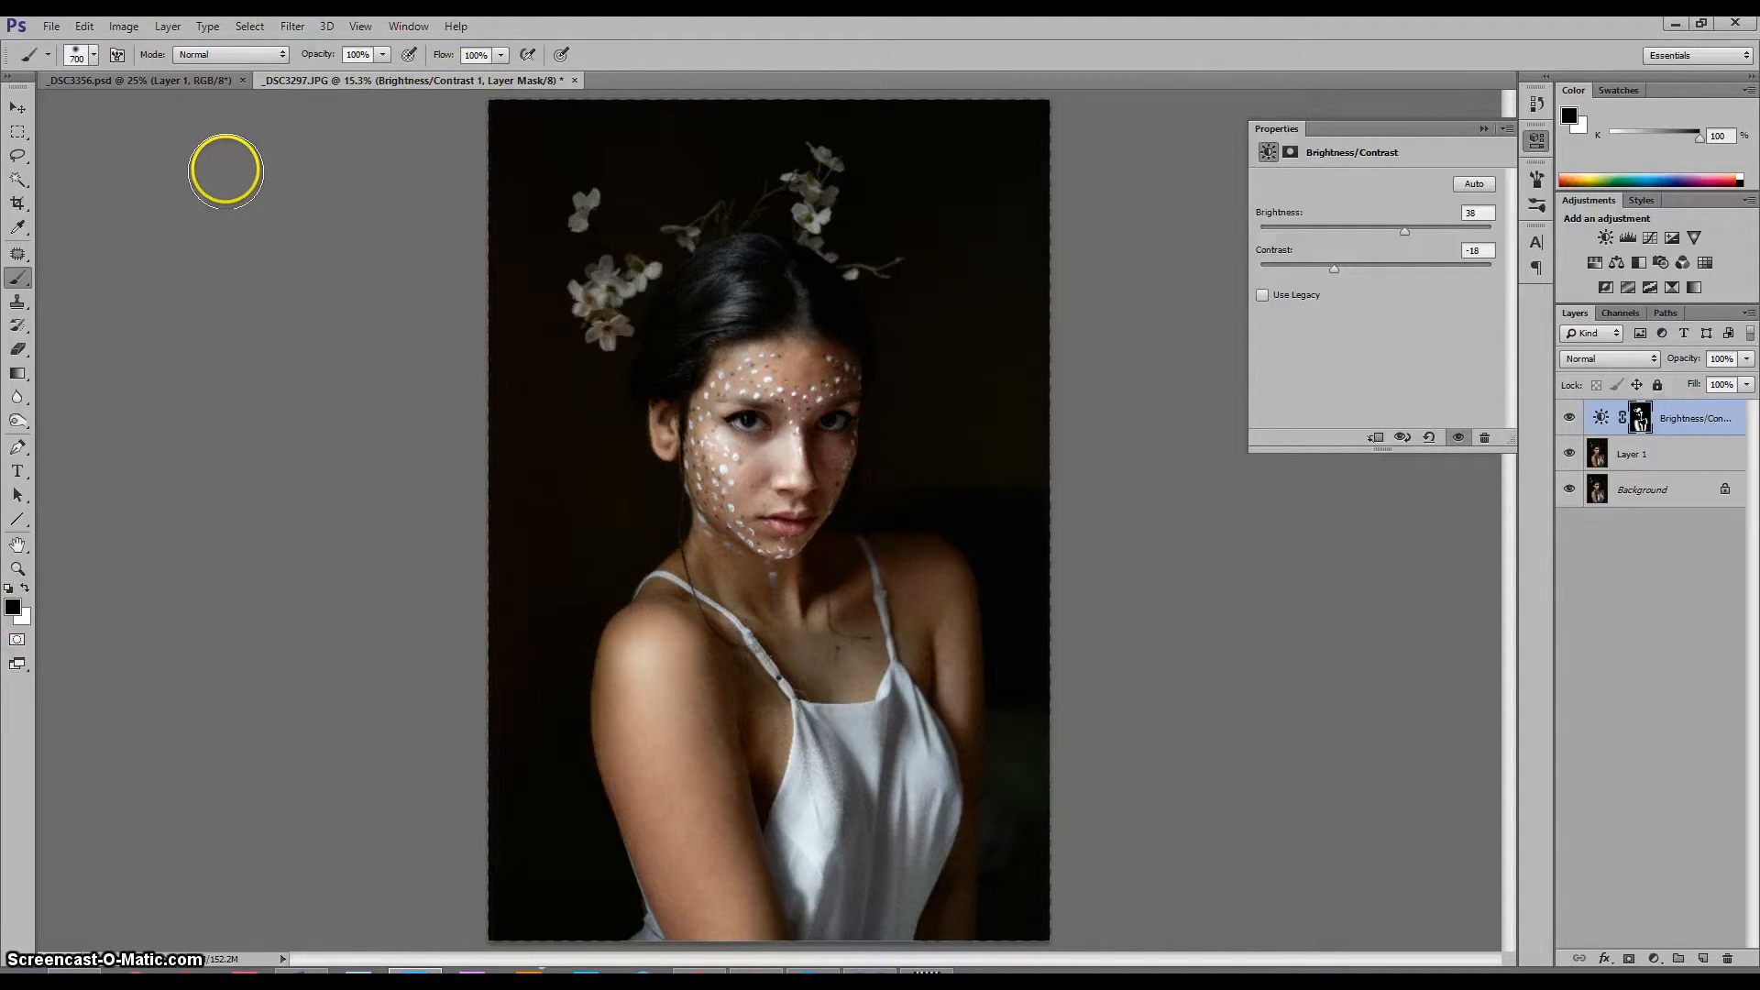
{"action": "left_click", "coordinate": [382, 56]}
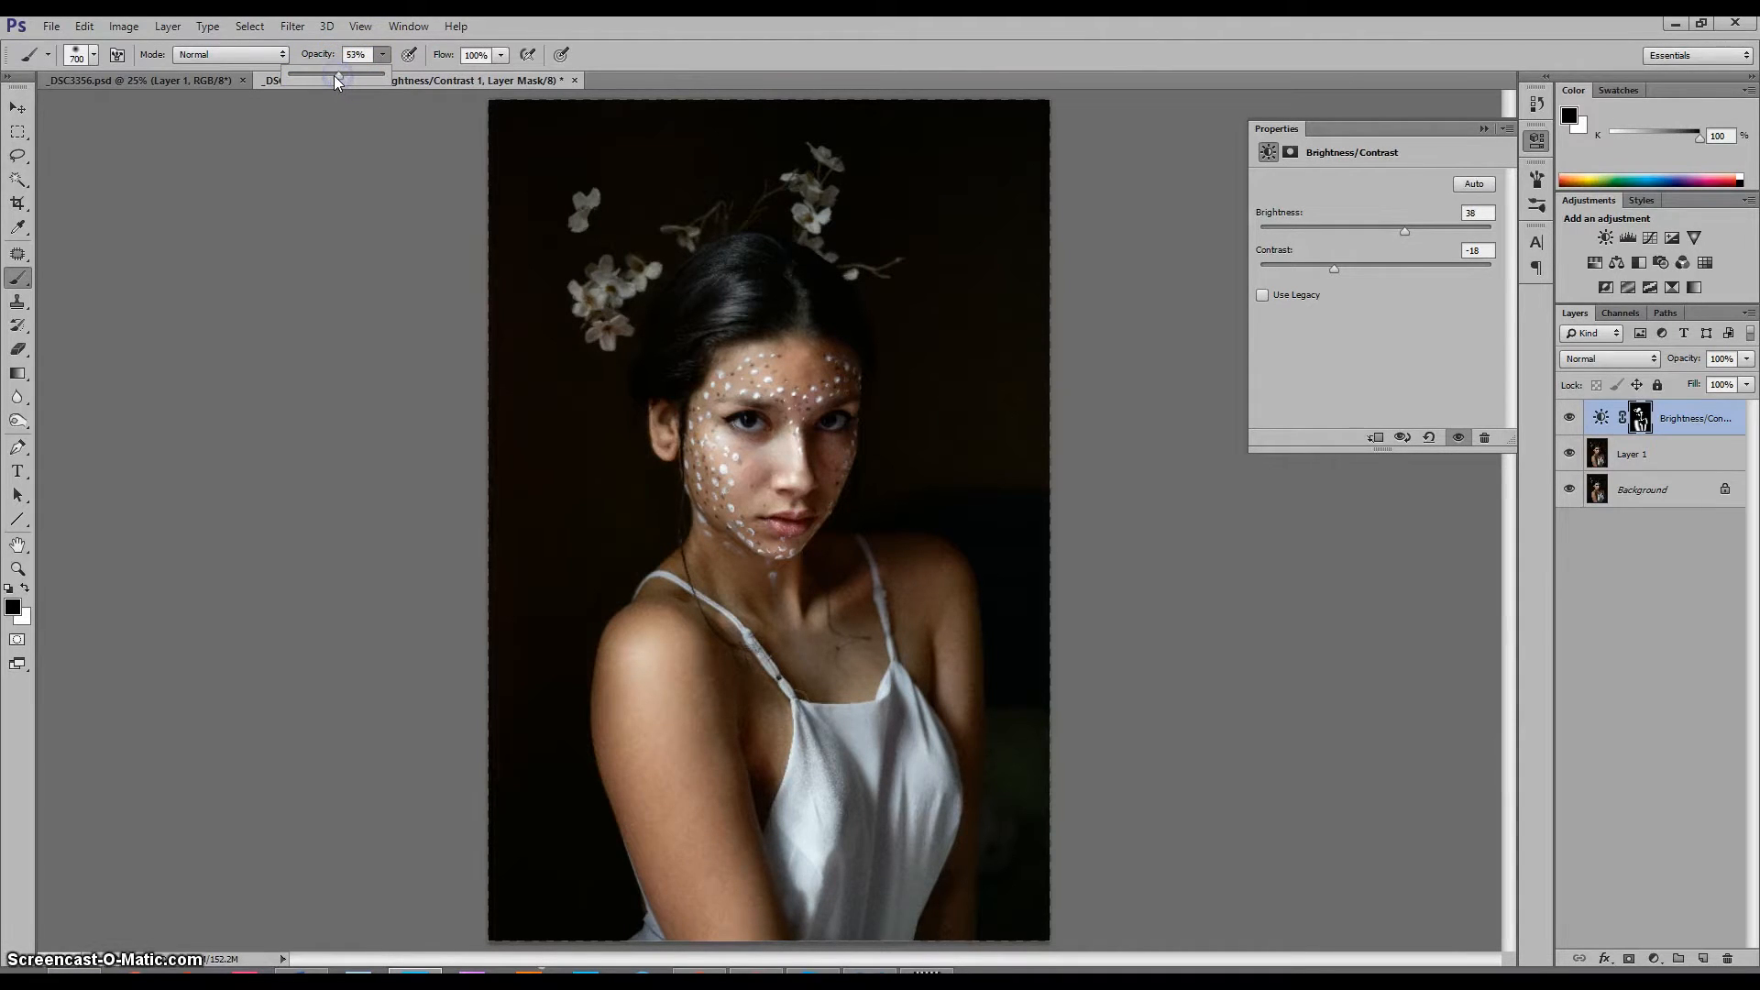
{"action": "left_click_drag", "start_coordinate": [334, 76], "coordinate": [335, 75]}
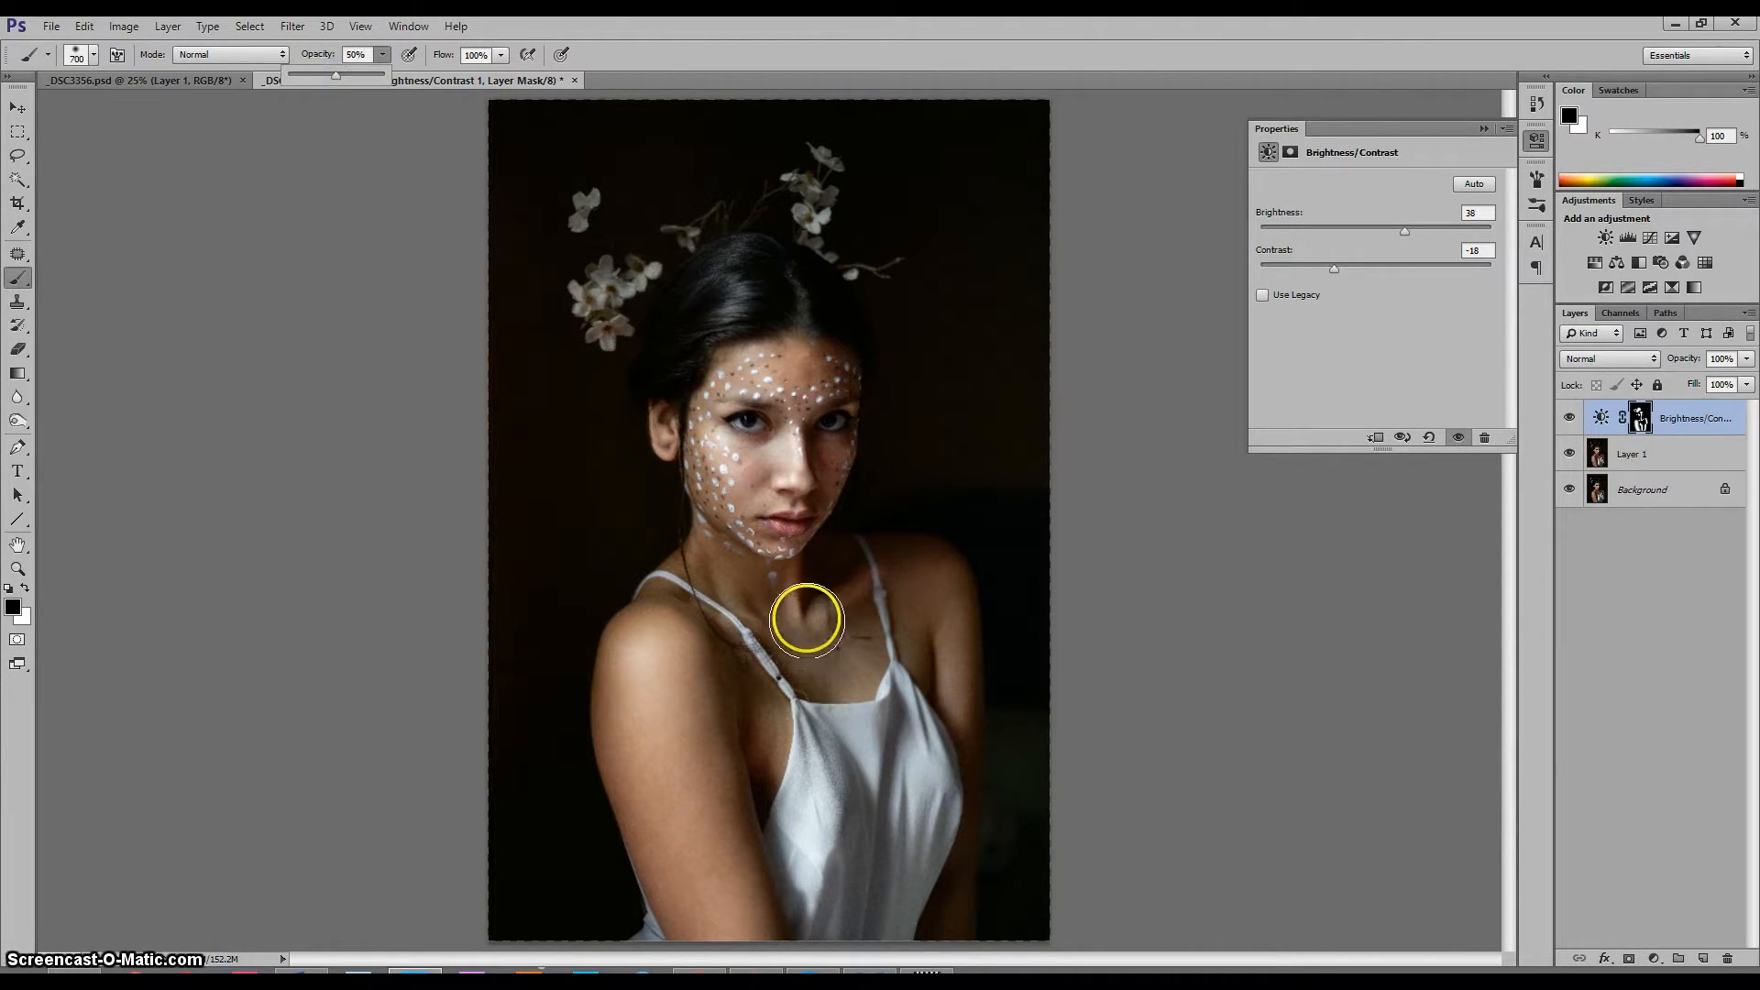
{"action": "left_click", "coordinate": [800, 594]}
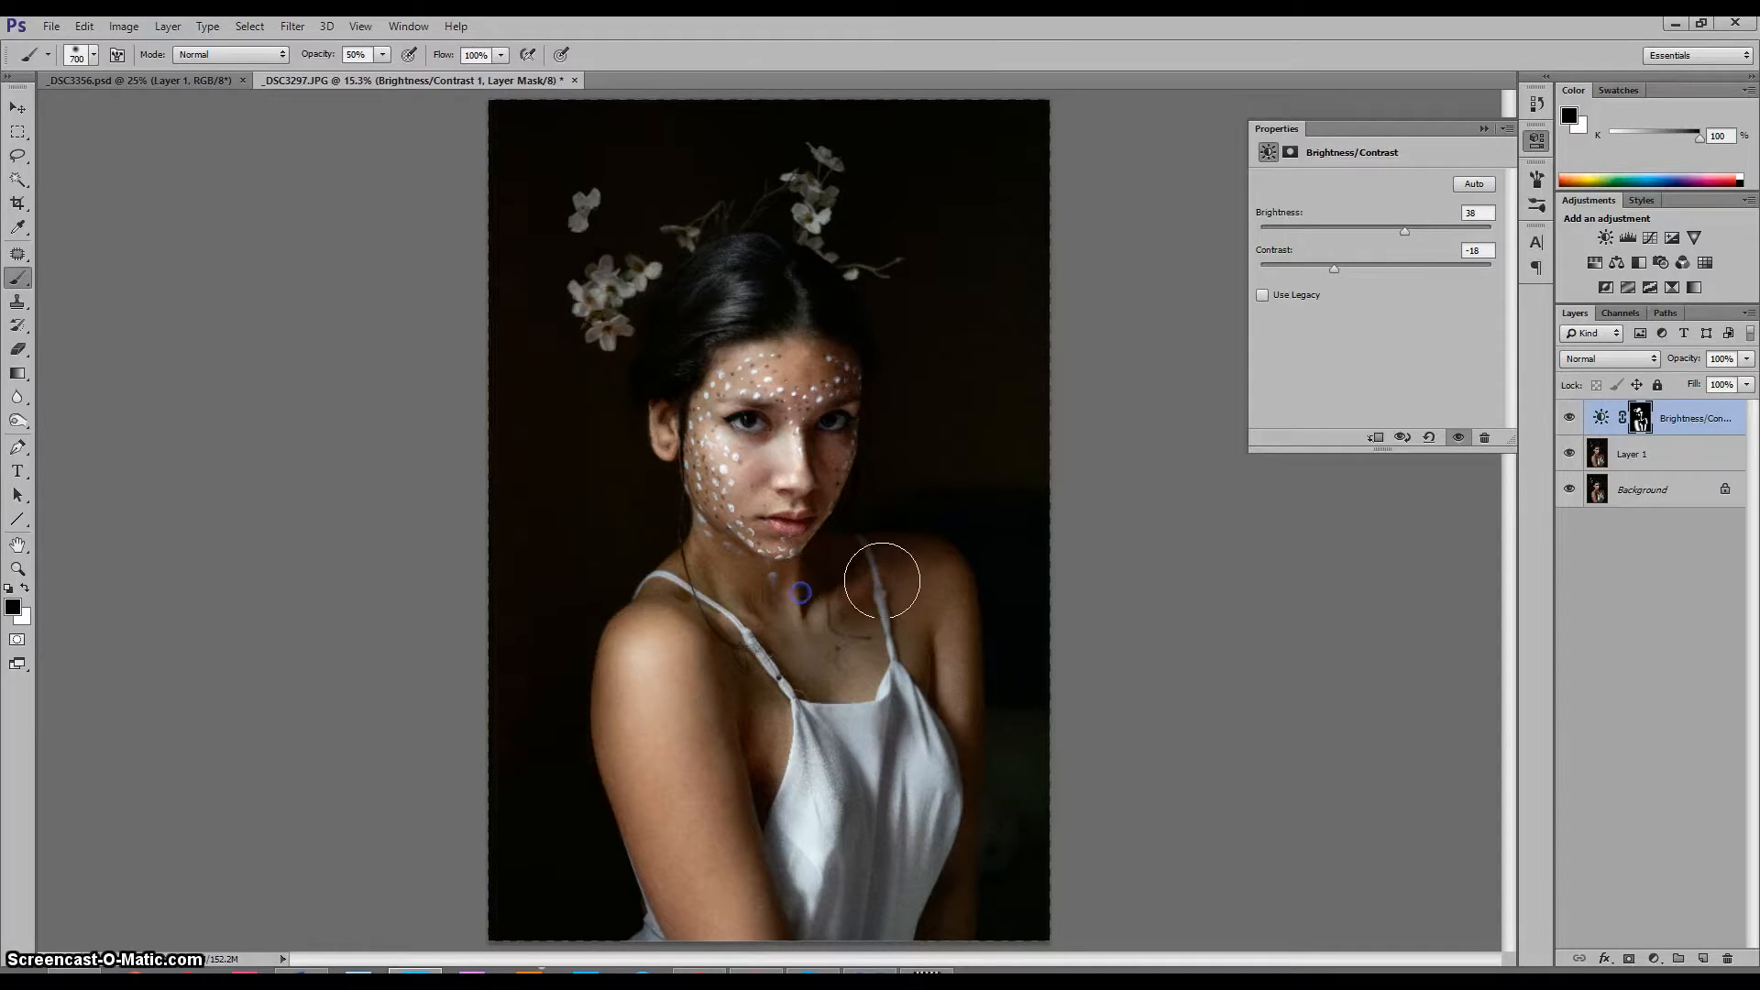
{"action": "key", "text": "ctrl+z"}
{"action": "left_click", "coordinate": [775, 593]}
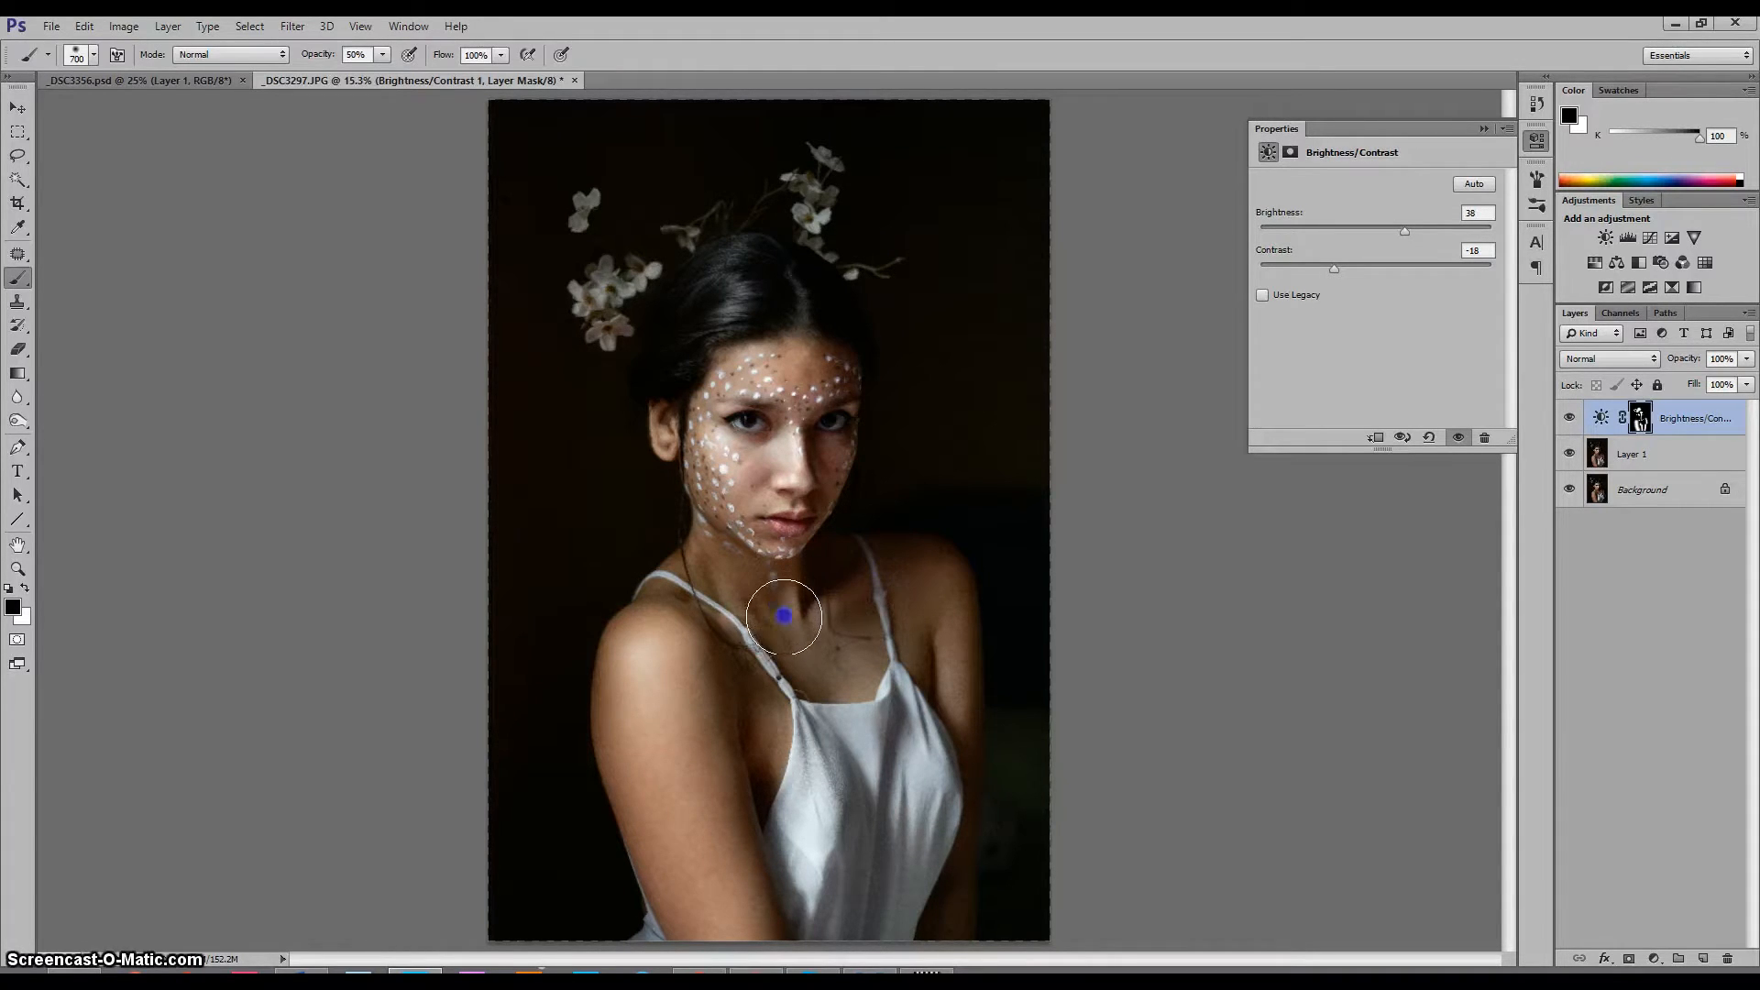
Paint black on the mask at 50% opacity with a 300 px brush over the shadowed far side of the face
{"action": "key", "text": "["}
{"action": "key", "text": "["}
{"action": "key", "text": "["}
{"action": "key", "text": "["}
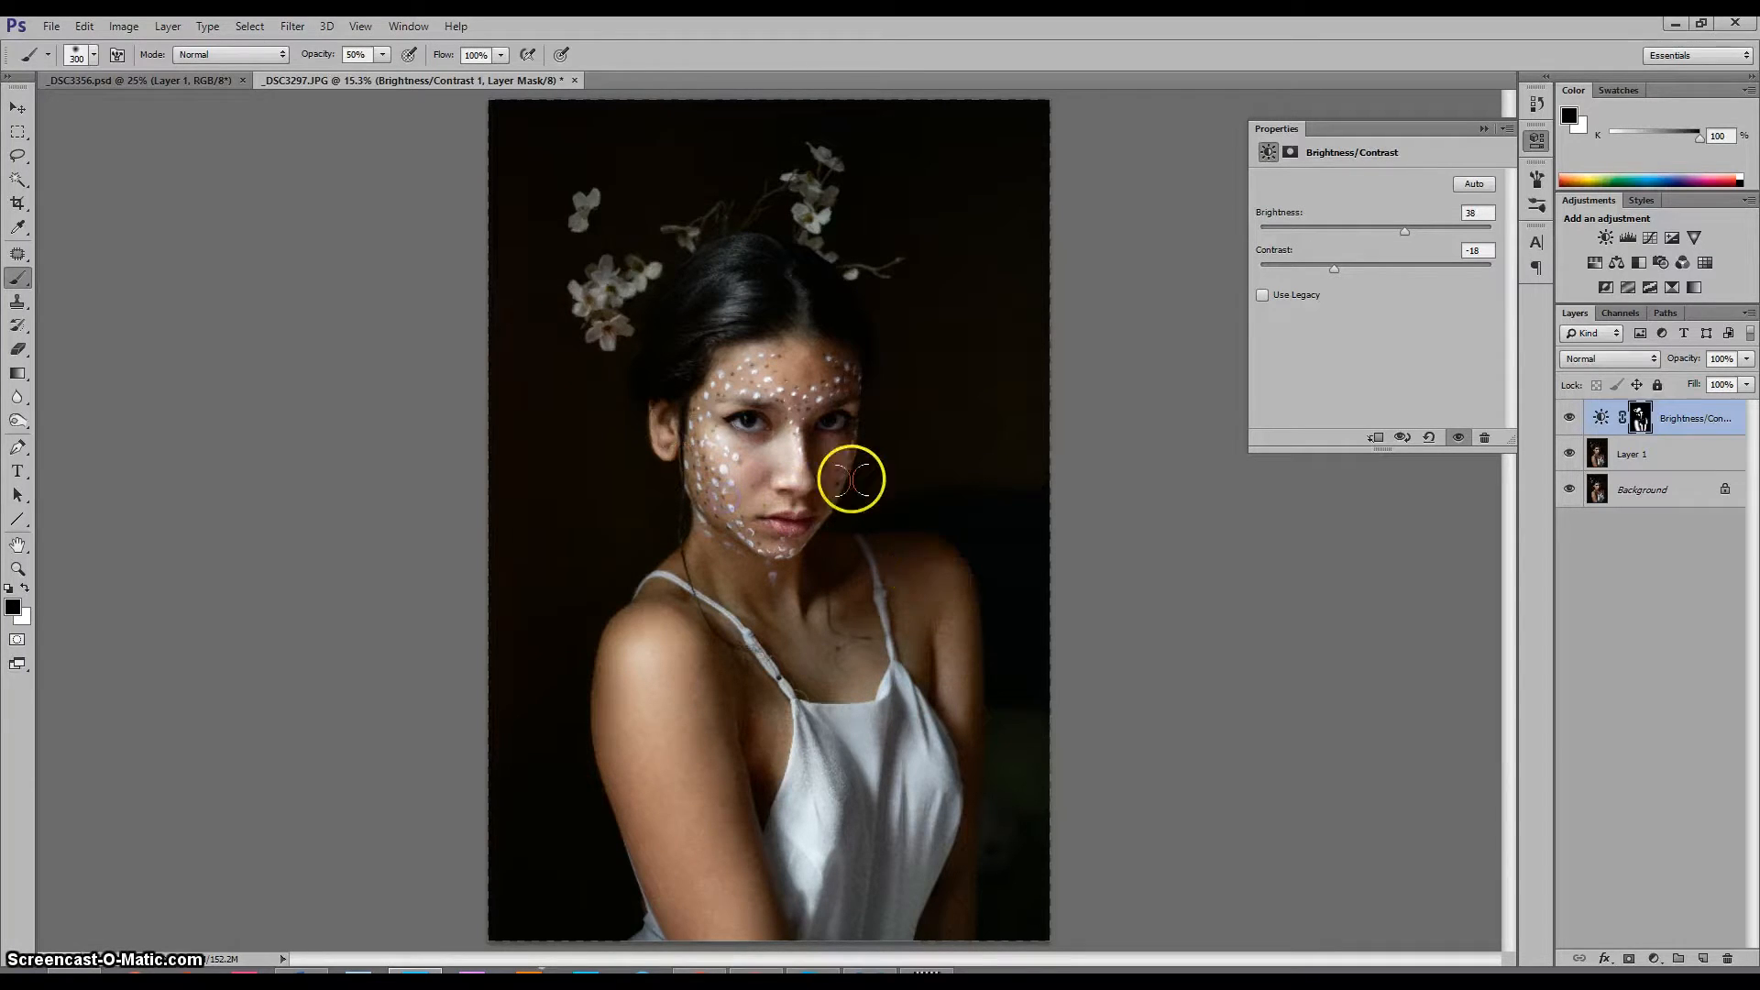
{"action": "left_click", "coordinate": [850, 404]}
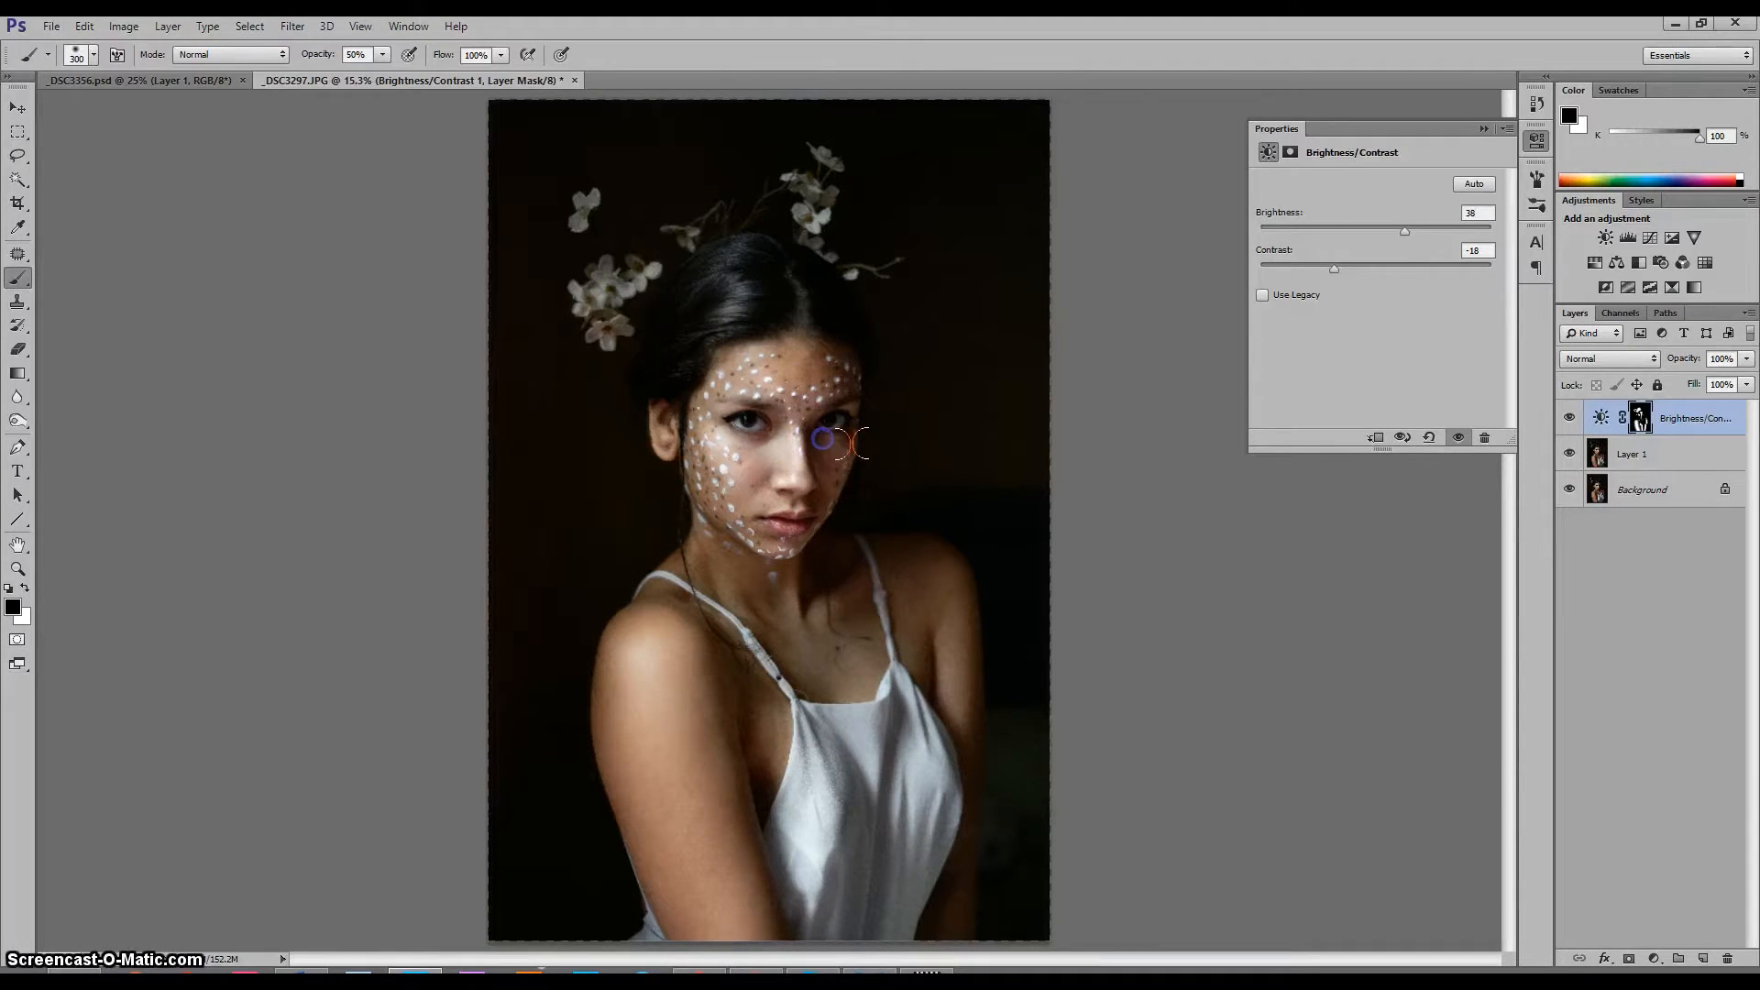
Paint black on the mask at 50% opacity with a 125 px brush over the shaded folds of the dress
{"action": "key", "text": "bracketleft"}
{"action": "key", "text": "bracketleft"}
{"action": "key", "text": "bracketleft"}
{"action": "key", "text": "bracketleft"}
{"action": "key", "text": "bracketleft"}
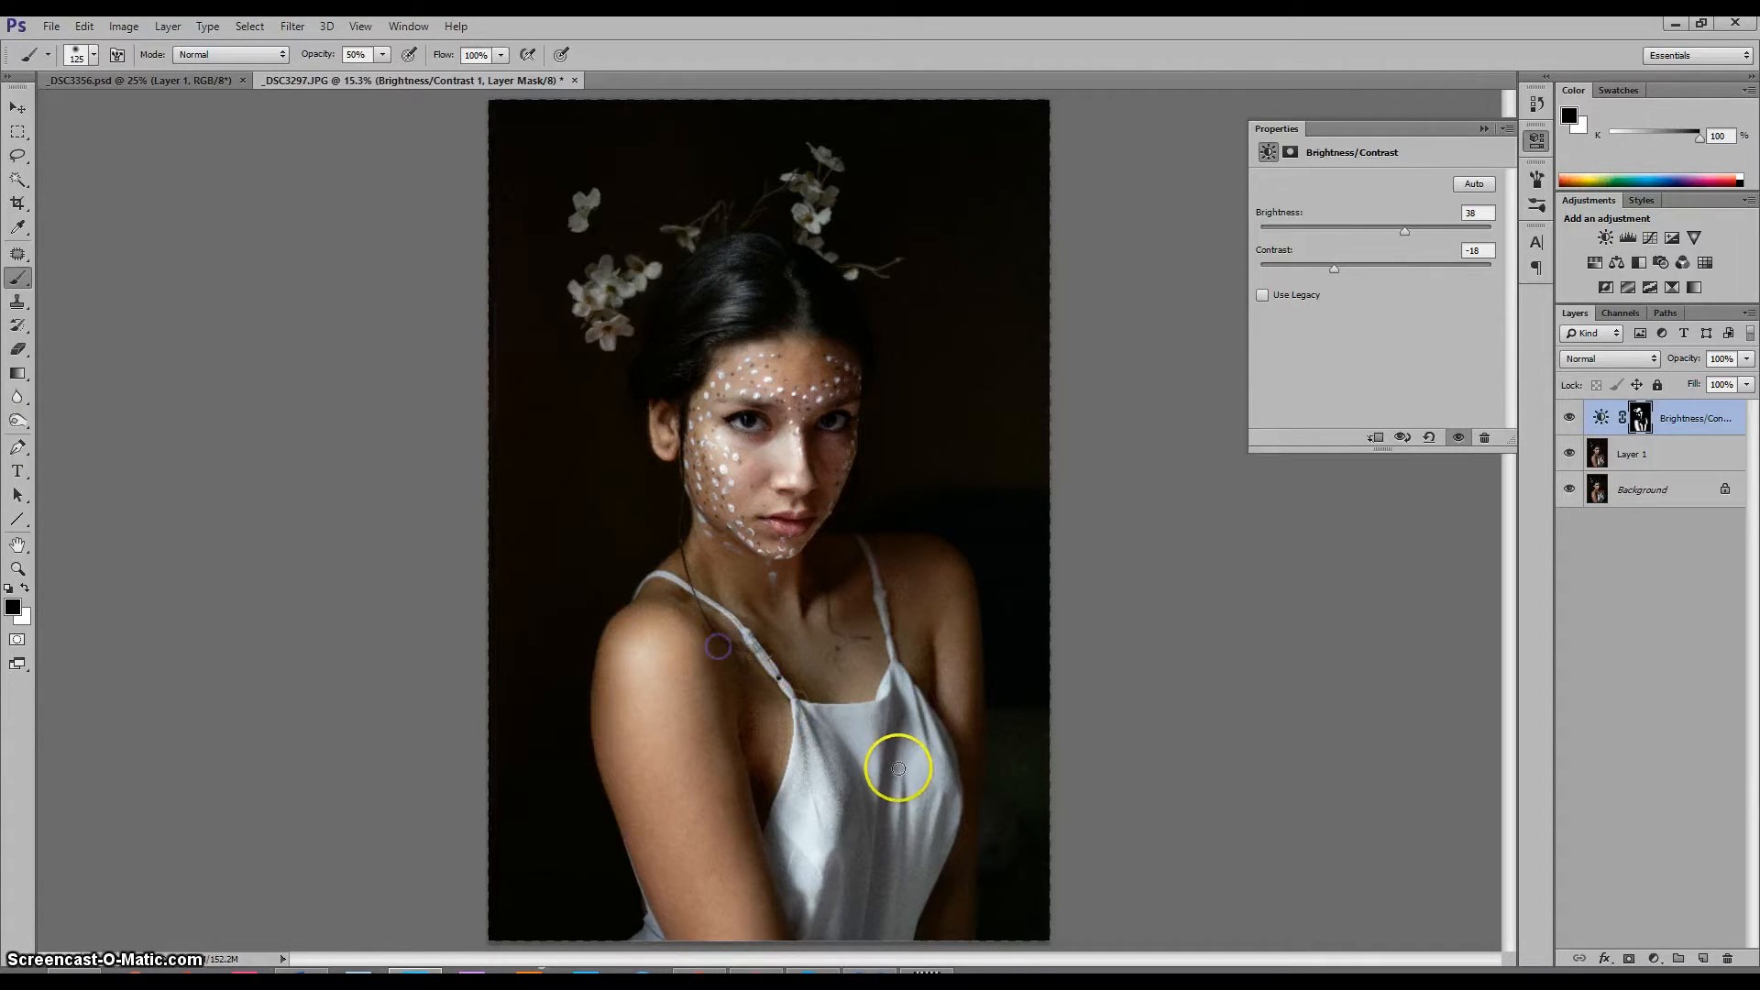
{"action": "left_click", "coordinate": [903, 701]}
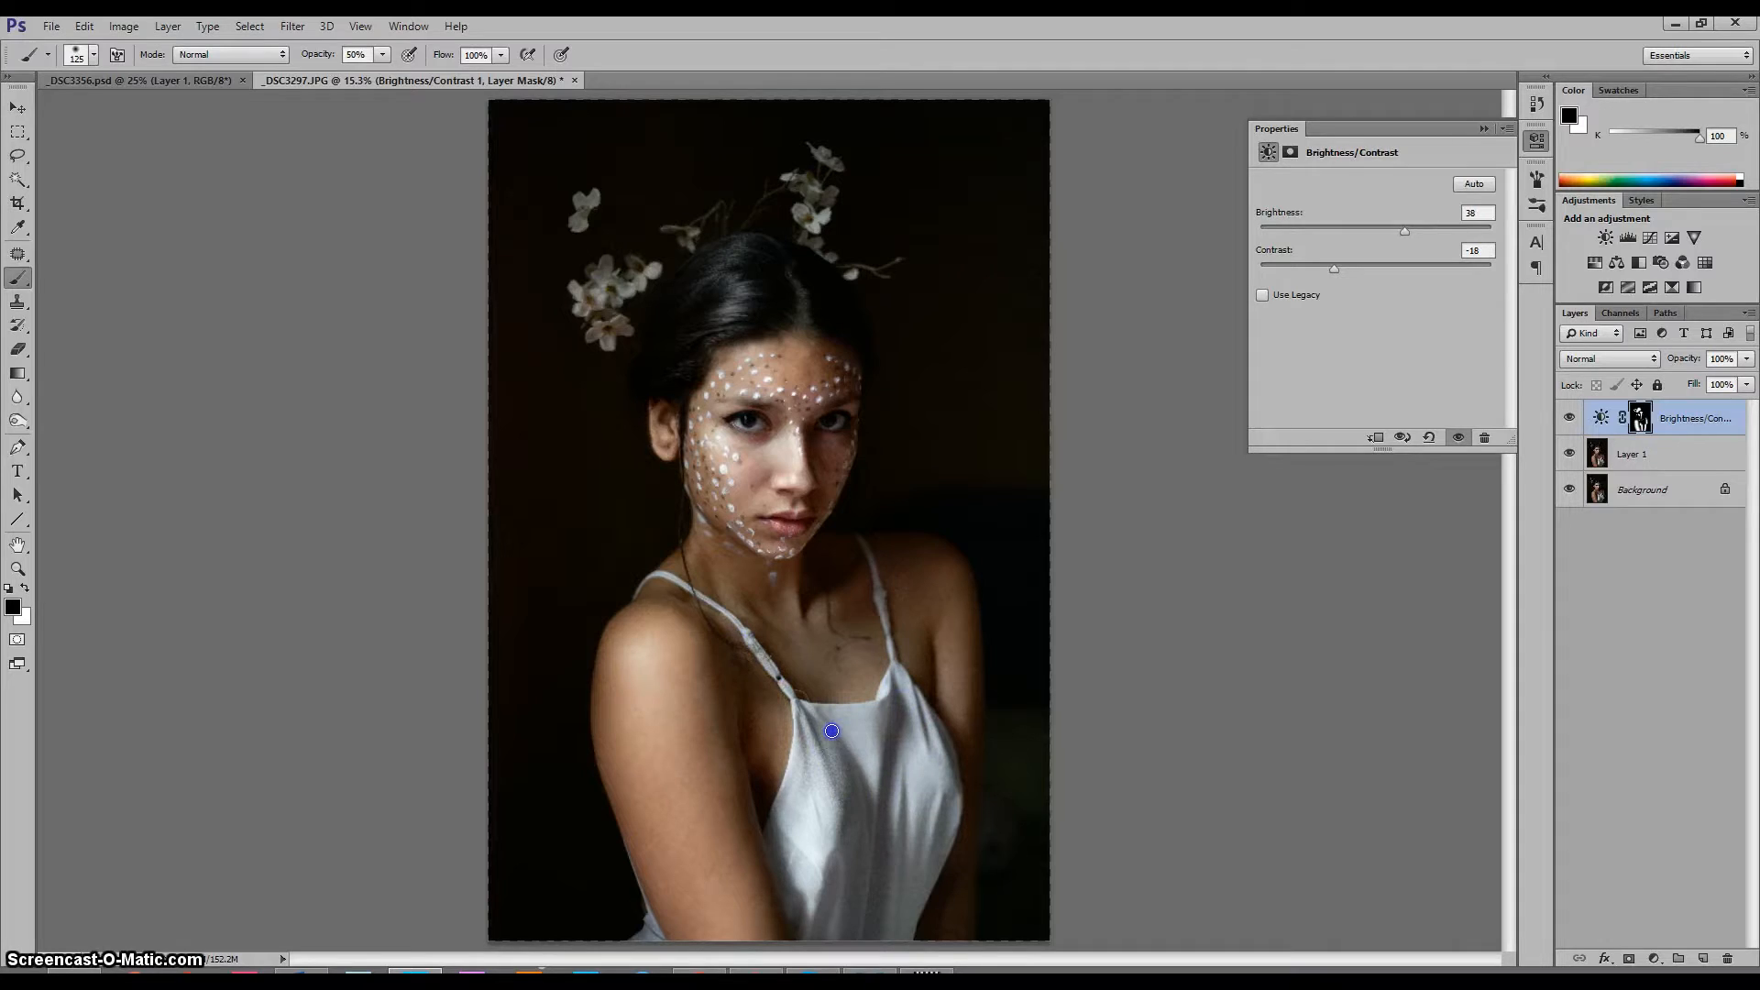
Compare the portrait with and without the Brightness/Contrast adjustment by toggling the layer's visibility
{"action": "left_click", "coordinate": [1574, 422]}
{"action": "left_click", "coordinate": [1574, 422]}
{"action": "left_click", "coordinate": [1569, 418]}
{"action": "left_click", "coordinate": [1569, 418]}
{"action": "left_click", "coordinate": [1570, 417]}
{"action": "left_click", "coordinate": [1570, 417]}
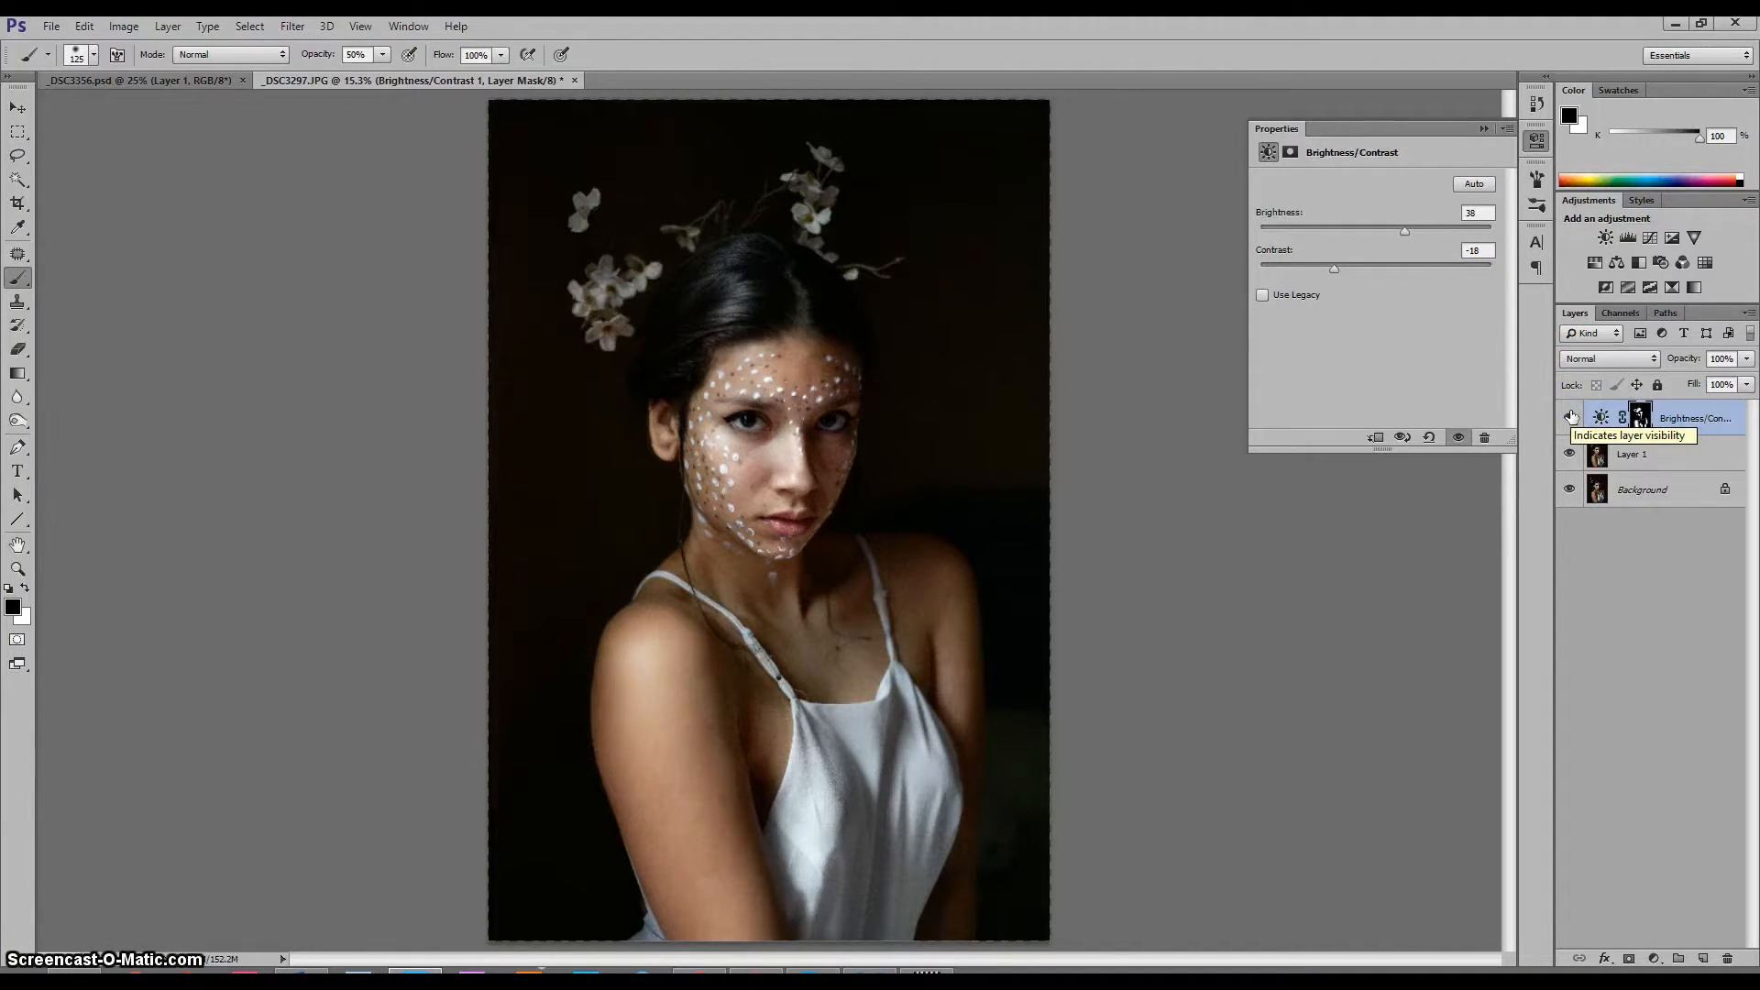
Add a second Brightness/Contrast adjustment layer with brightness -48 and contrast 28, and invert its mask to black
{"action": "left_click", "coordinate": [1607, 236]}
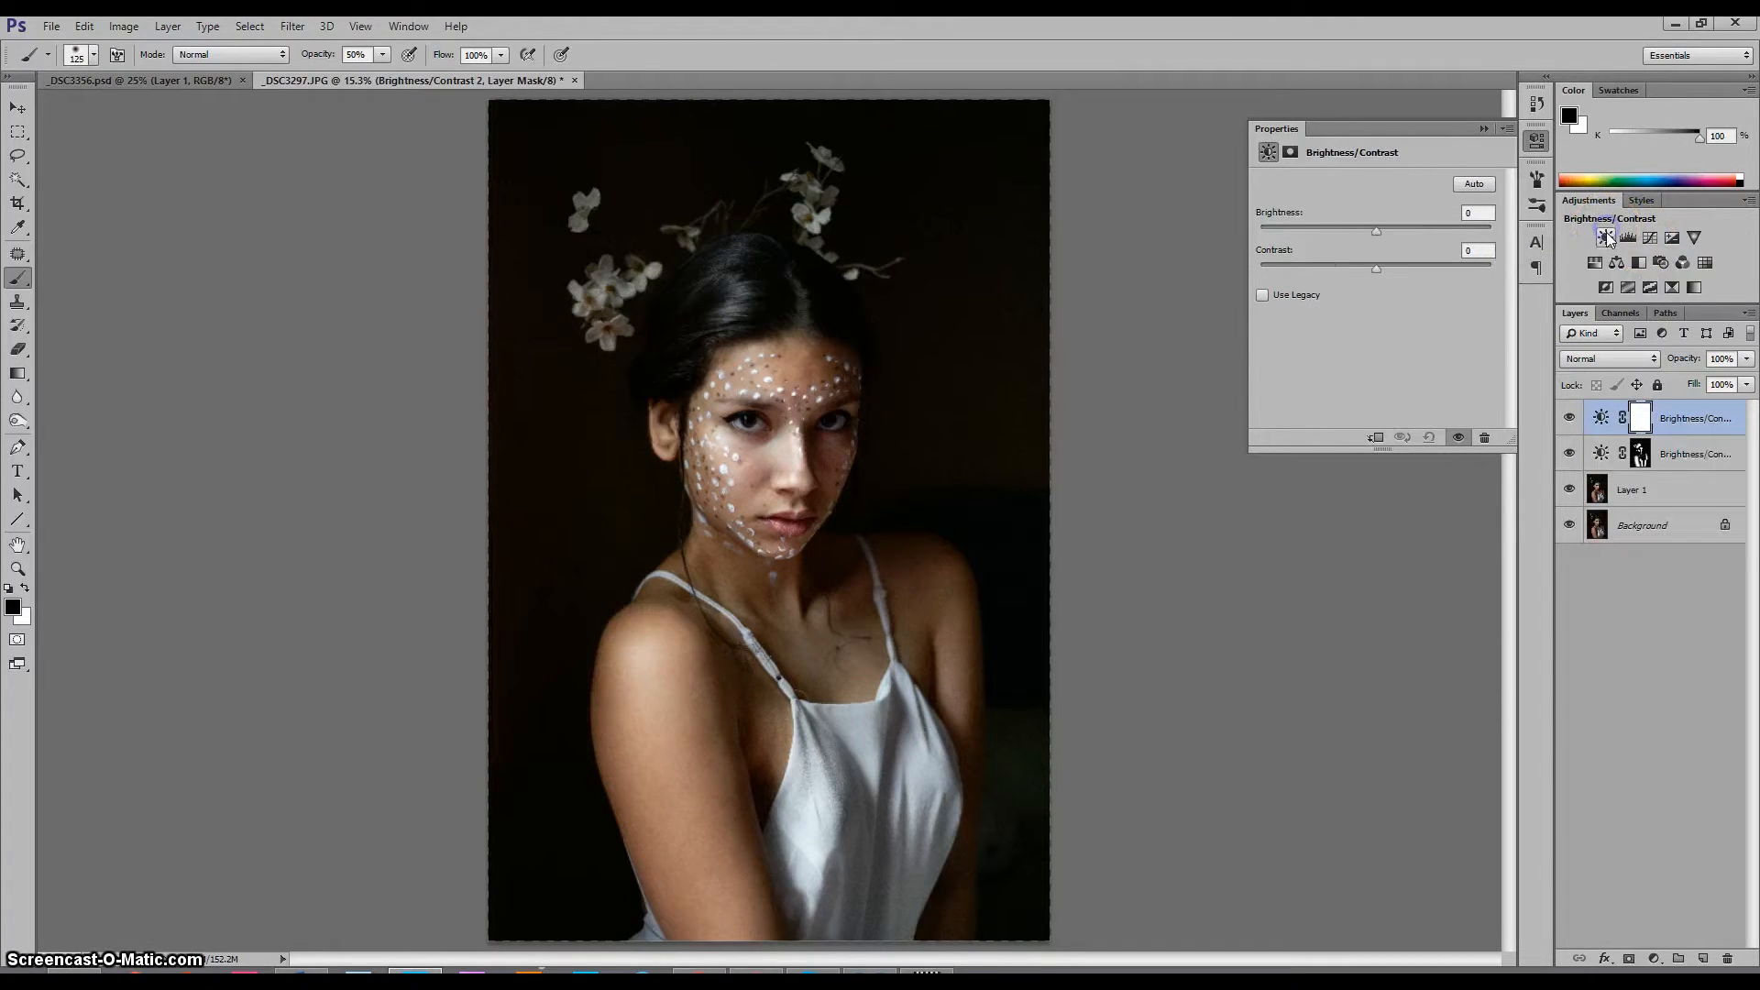
{"action": "left_click_drag", "start_coordinate": [1361, 233], "coordinate": [1348, 232]}
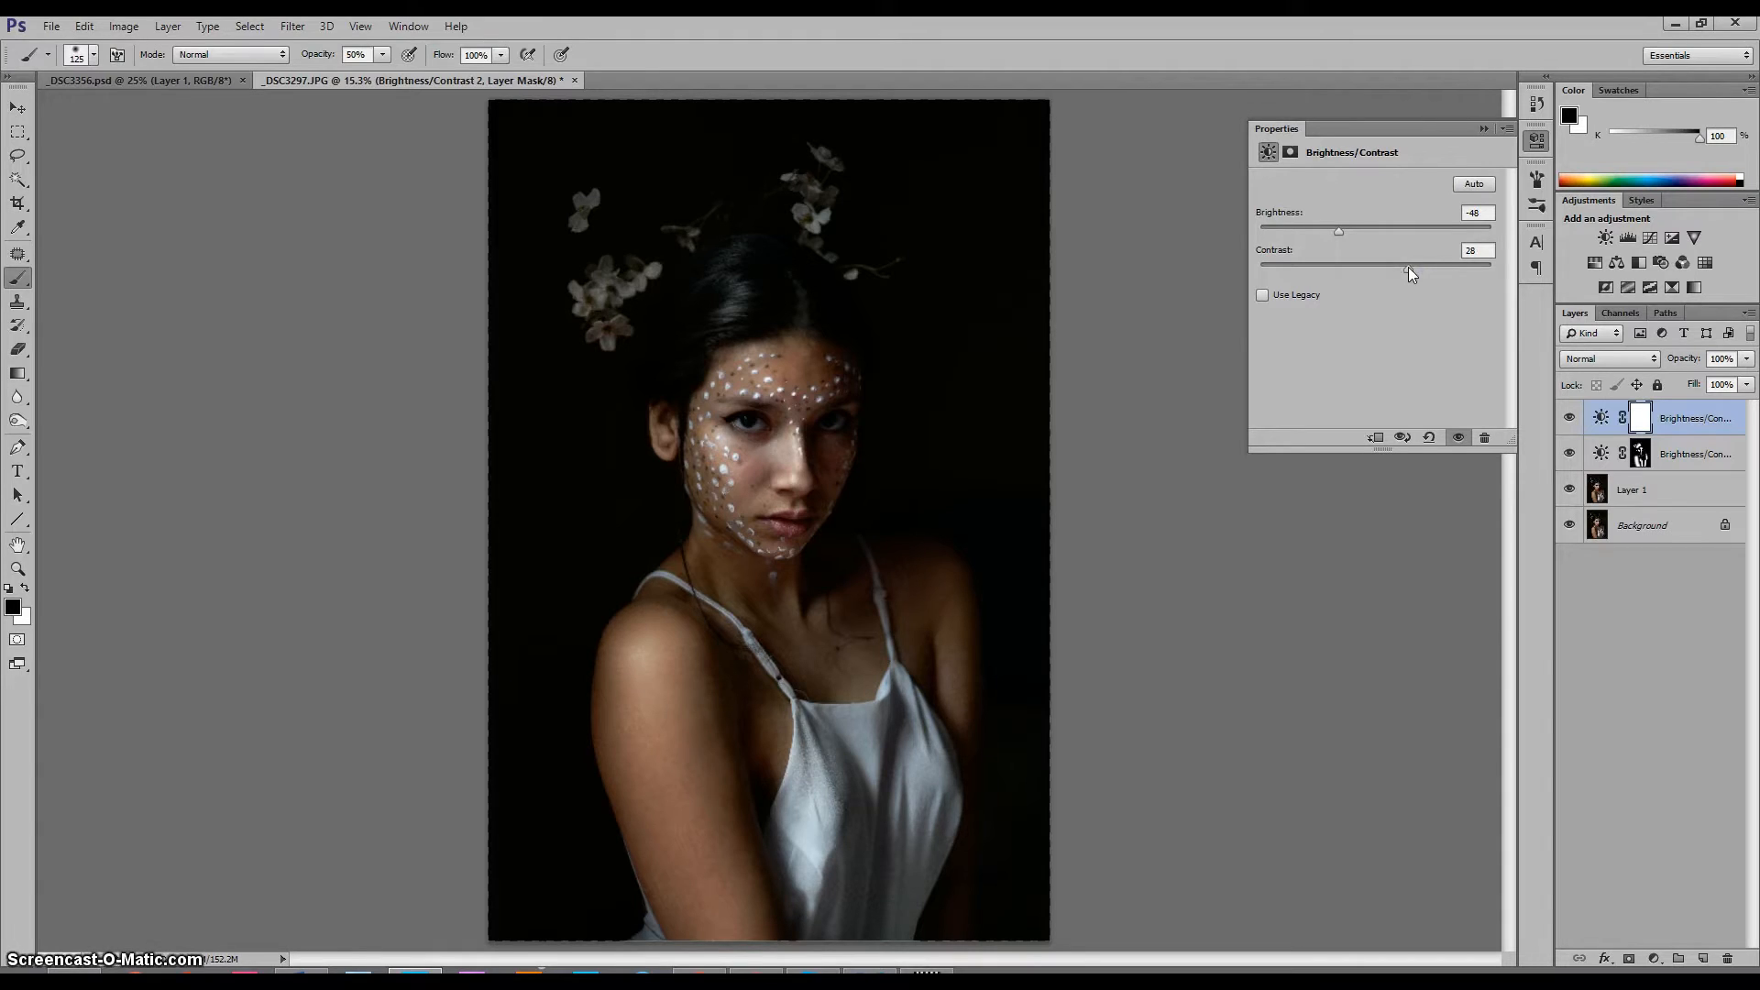
{"action": "key", "text": "ctrl+i"}
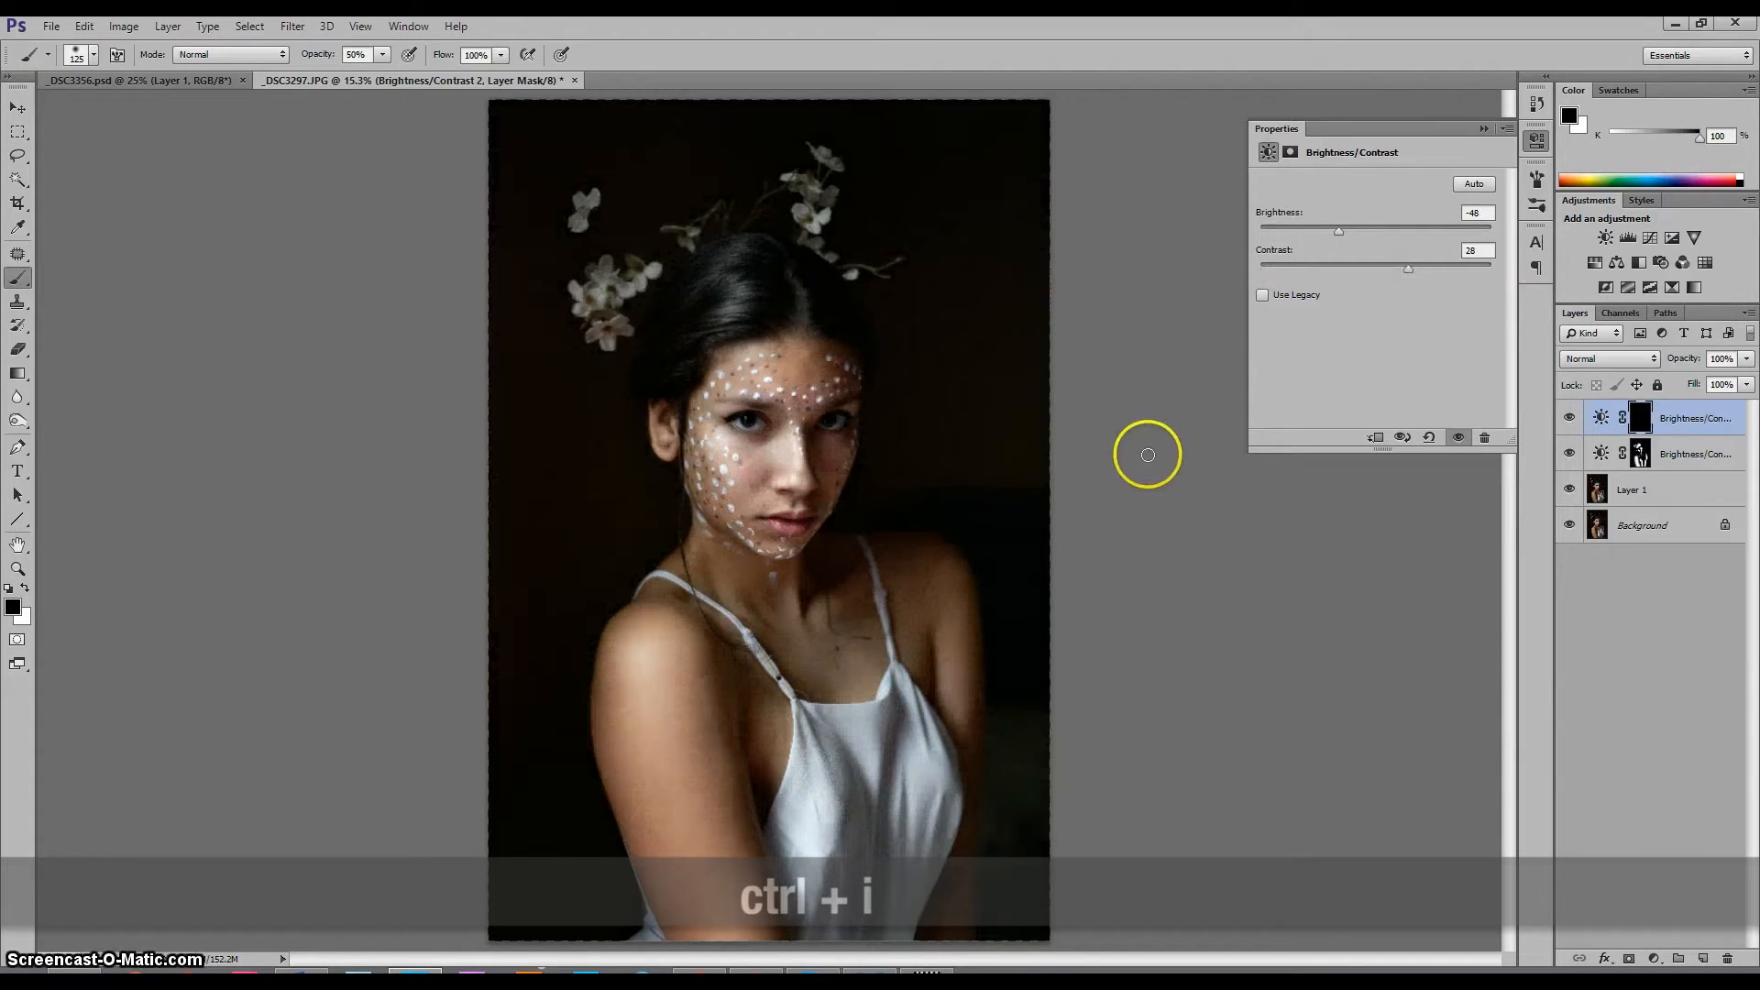
Paint white on the new layer's mask at 100% opacity with a 300 px brush over the near cheek and temple
{"action": "key", "text": "z"}
{"action": "left_click", "coordinate": [804, 423]}
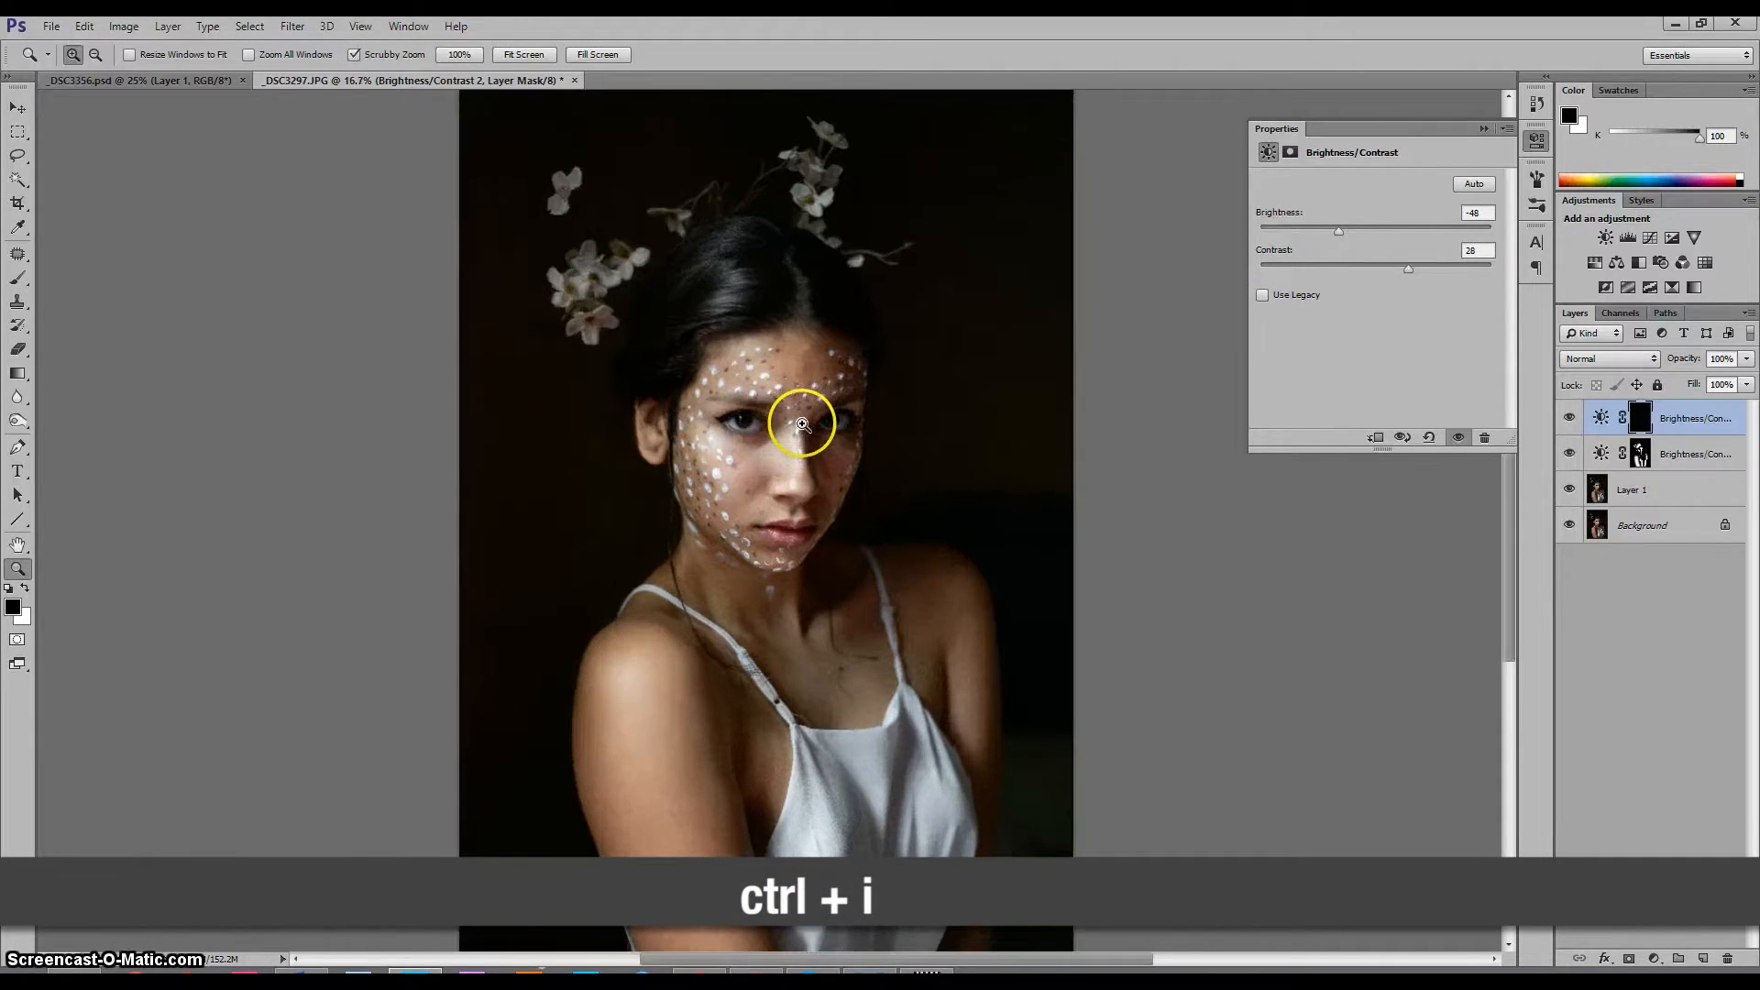
{"action": "left_click", "coordinate": [802, 424]}
{"action": "key", "text": "b"}
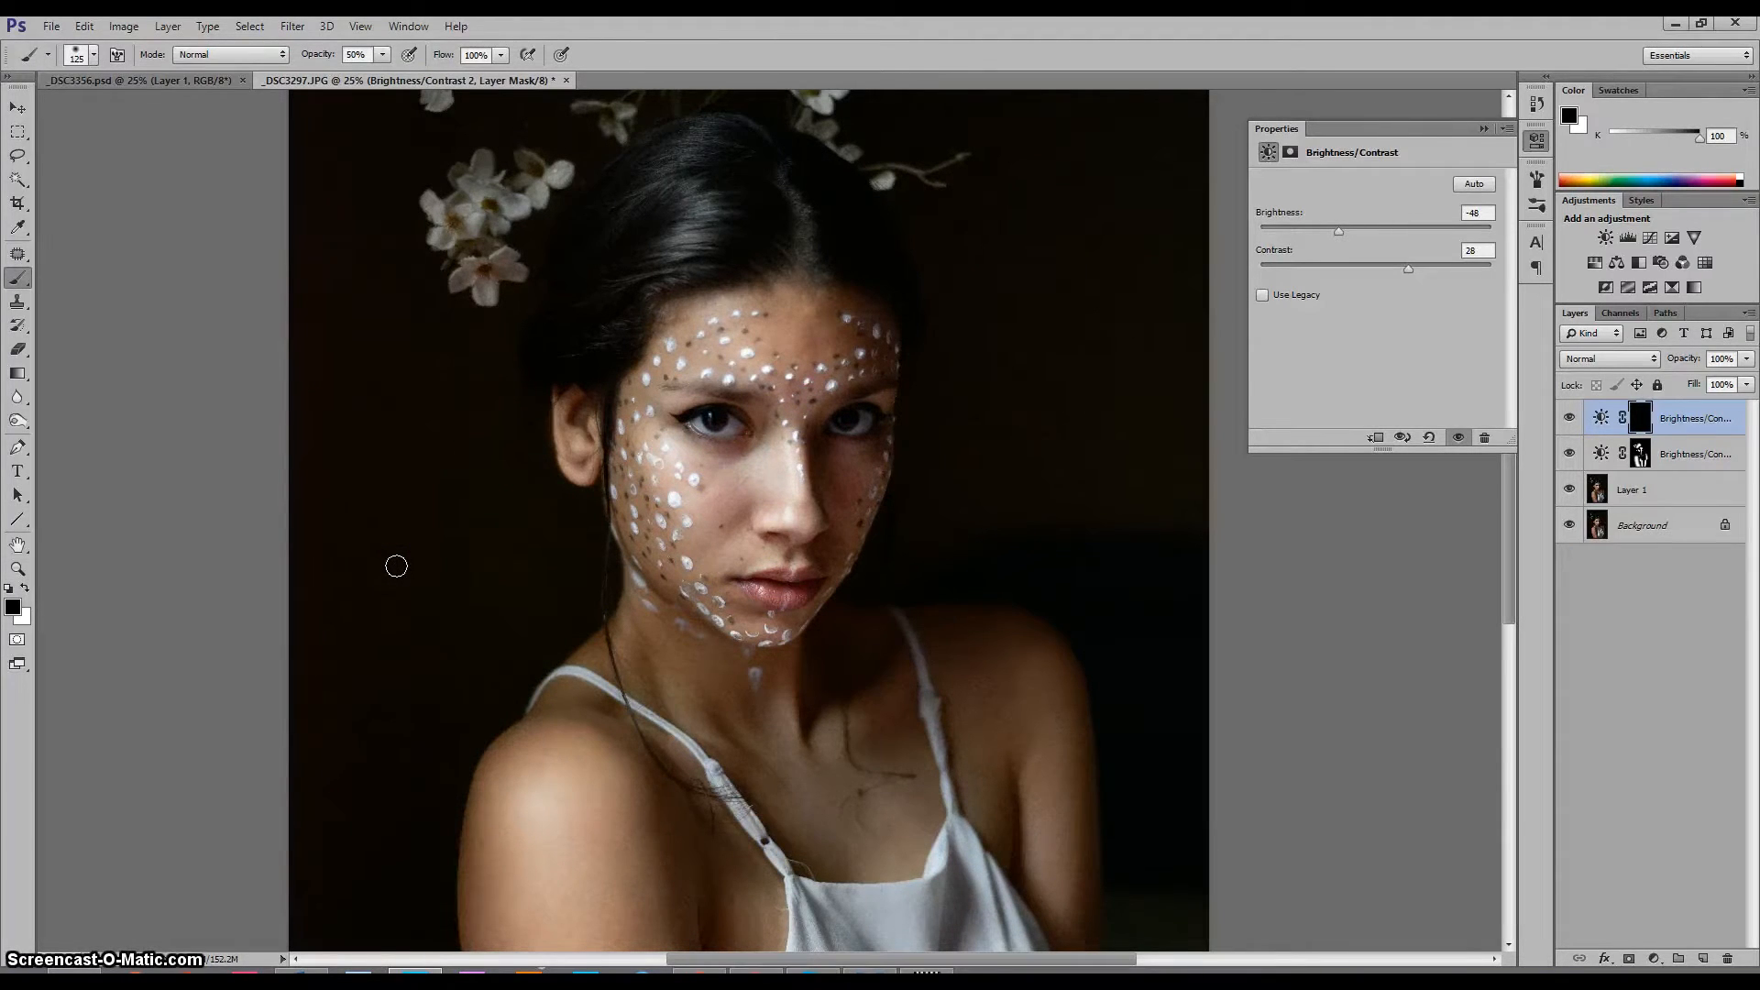
{"action": "key", "text": "x"}
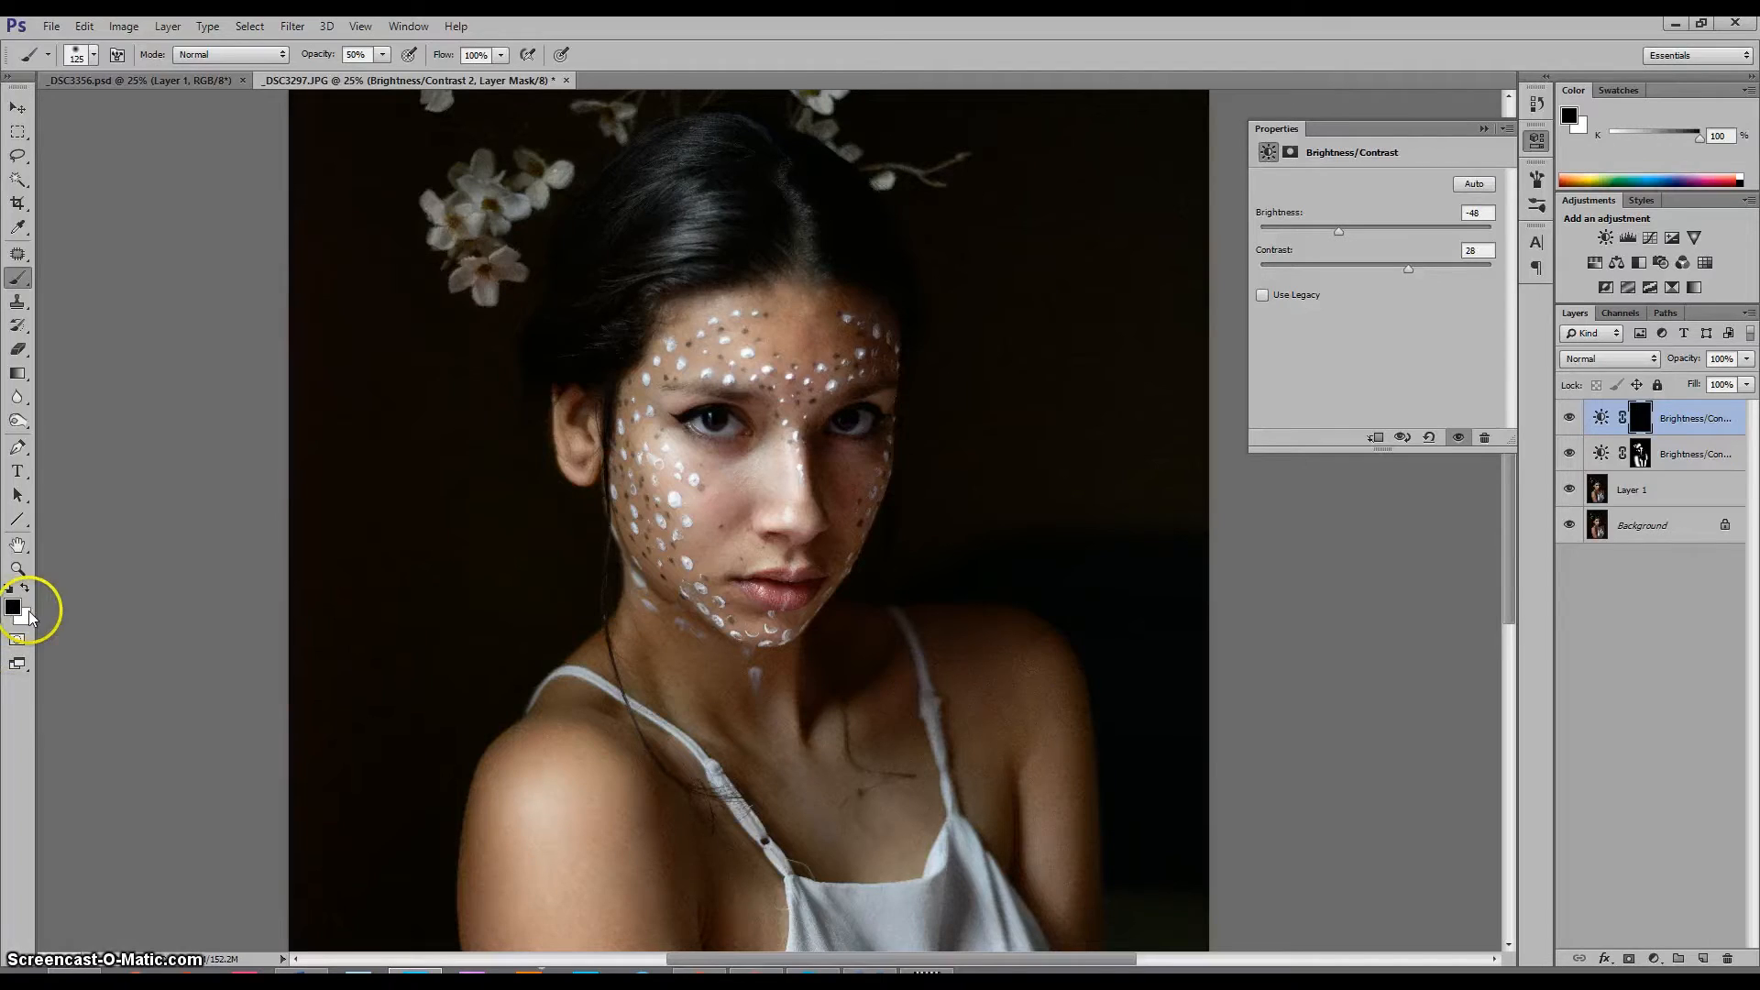
{"action": "key", "text": "]"}
{"action": "key", "text": "]"}
{"action": "key", "text": "]"}
{"action": "key", "text": "]"}
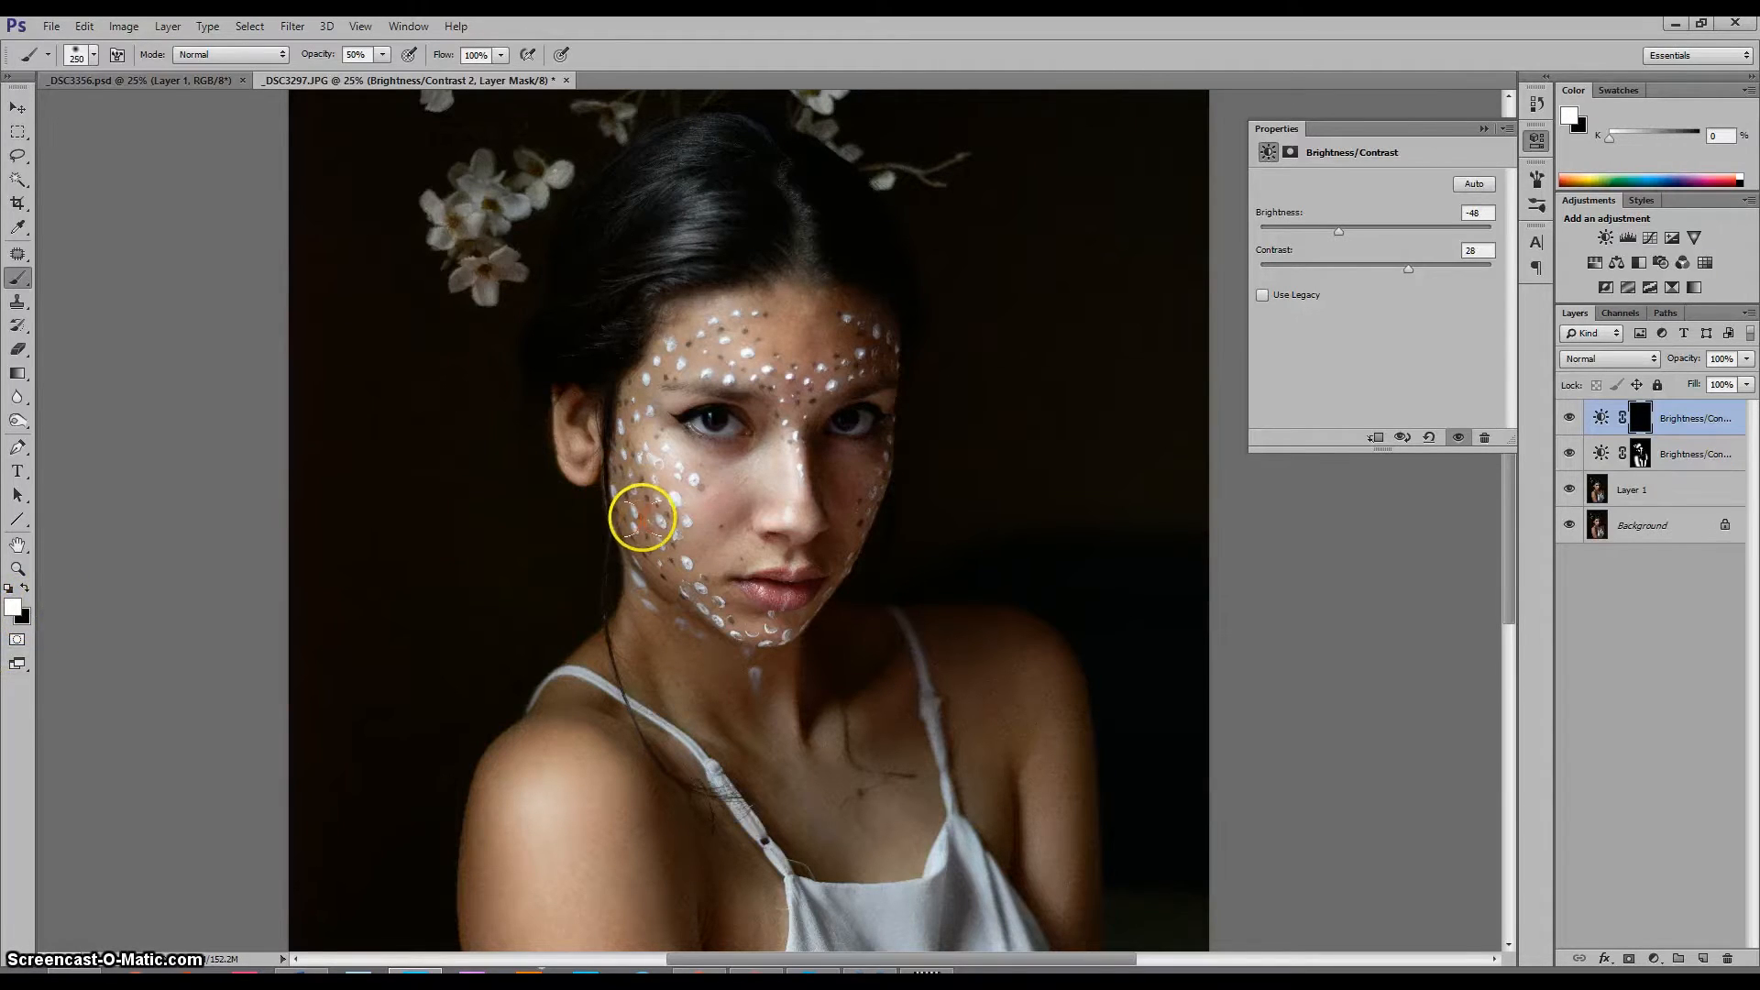
{"action": "left_click", "coordinate": [383, 56]}
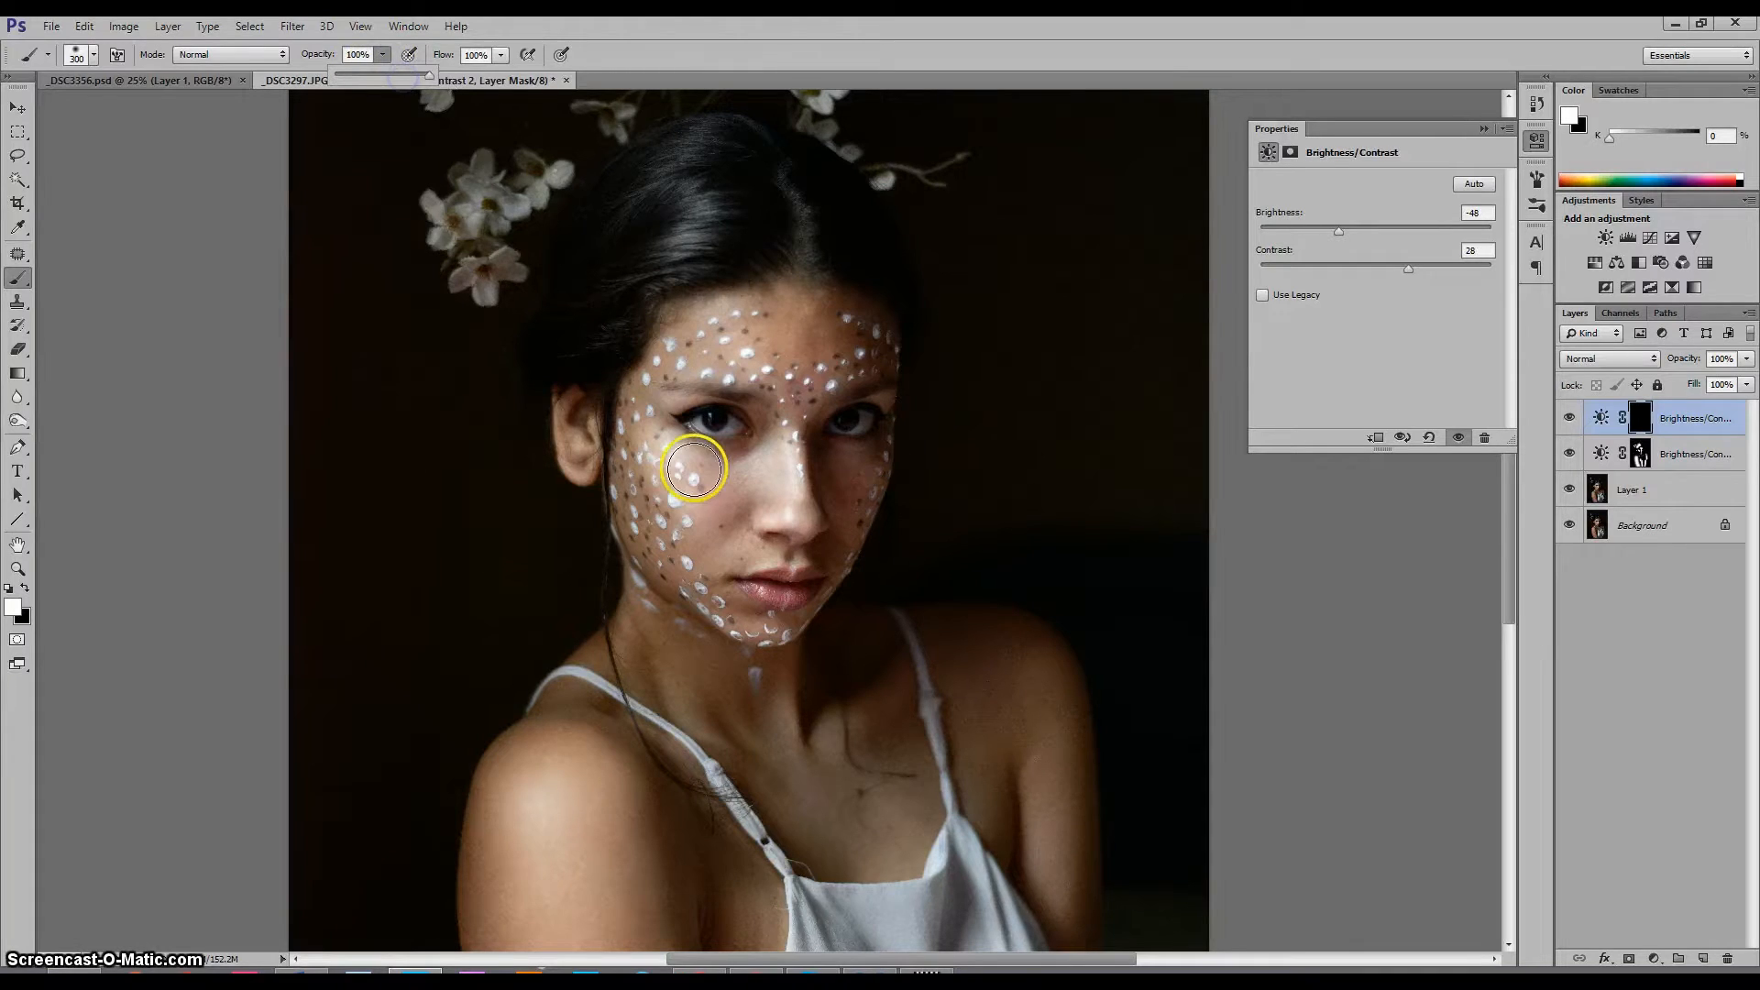
{"action": "left_click_drag", "start_coordinate": [648, 515], "coordinate": [612, 414]}
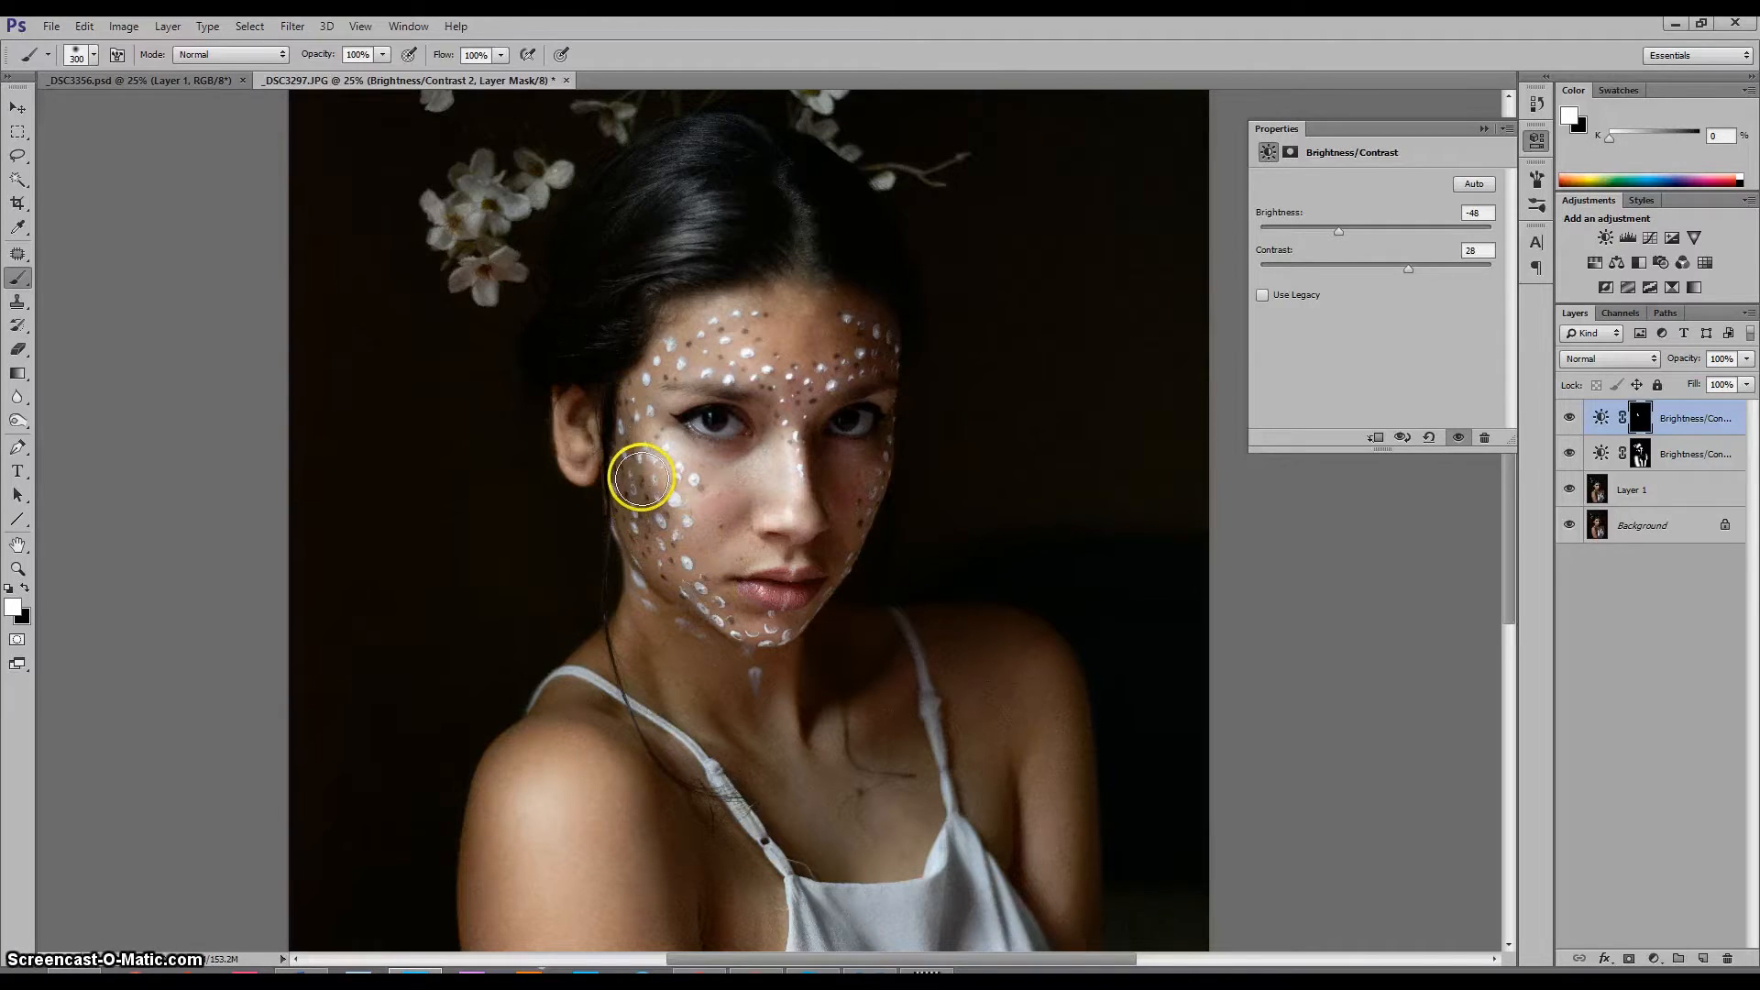
{"action": "left_click", "coordinate": [632, 370]}
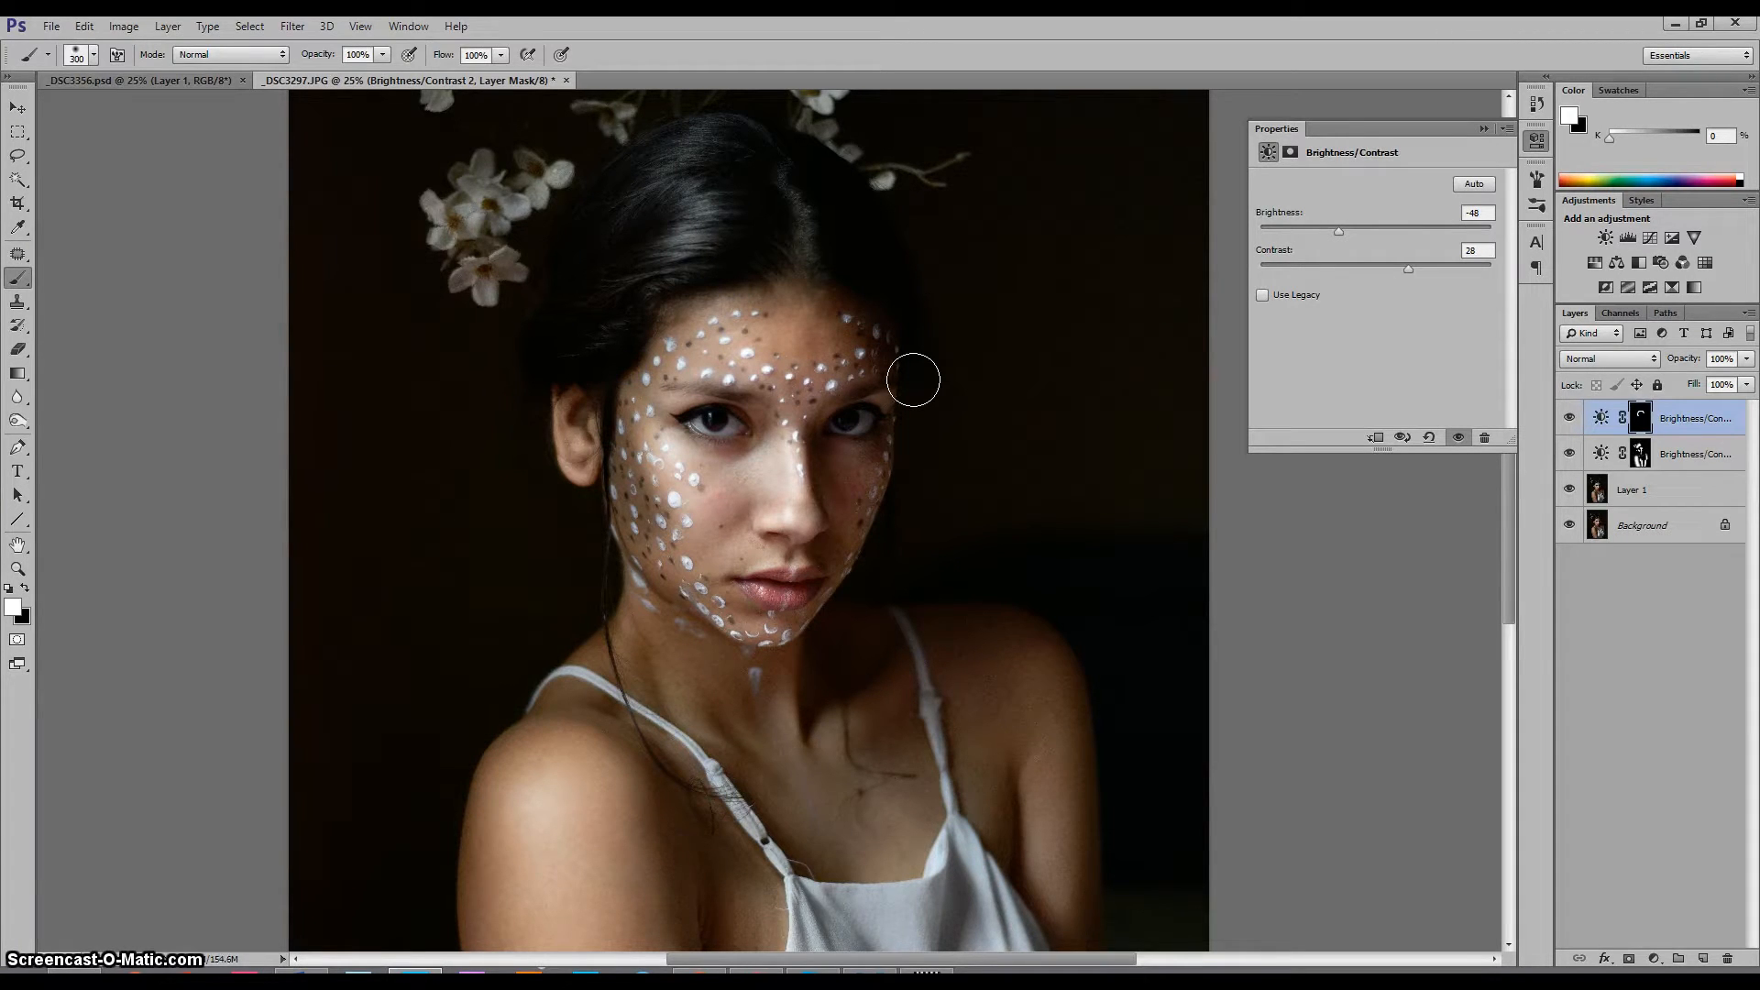
Paint white on the mask along the far edge of the face, using an 80 px brush for the jaw and the far eye socket
{"action": "mouse_move", "coordinate": [913, 380]}
{"action": "left_mouse_down"}
{"action": "mouse_move", "coordinate": [951, 385]}
{"action": "mouse_move", "coordinate": [965, 438]}
{"action": "mouse_move", "coordinate": [905, 347]}
{"action": "mouse_move", "coordinate": [928, 476]}
{"action": "mouse_move", "coordinate": [929, 365]}
{"action": "mouse_move", "coordinate": [865, 598]}
{"action": "mouse_move", "coordinate": [871, 522]}
{"action": "mouse_move", "coordinate": [846, 482]}
{"action": "mouse_move", "coordinate": [880, 543]}
{"action": "mouse_move", "coordinate": [839, 612]}
{"action": "mouse_move", "coordinate": [740, 581]}
{"action": "left_mouse_up"}
{"action": "key", "text": "bracketleft"}
{"action": "key", "text": "bracketleft"}
{"action": "key", "text": "bracketleft"}
{"action": "key", "text": "bracketleft"}
{"action": "key", "text": "bracketleft"}
{"action": "key", "text": "bracketleft"}
{"action": "key", "text": "bracketleft"}
{"action": "key", "text": "bracketleft"}
{"action": "mouse_move", "coordinate": [837, 575]}
{"action": "left_mouse_down"}
{"action": "mouse_move", "coordinate": [831, 643]}
{"action": "mouse_move", "coordinate": [833, 577]}
{"action": "left_mouse_up"}
{"action": "key", "text": "x"}
{"action": "key", "text": "x"}
{"action": "mouse_move", "coordinate": [839, 411]}
{"action": "left_mouse_down"}
{"action": "mouse_move", "coordinate": [828, 450]}
{"action": "mouse_move", "coordinate": [811, 419]}
{"action": "left_mouse_up"}
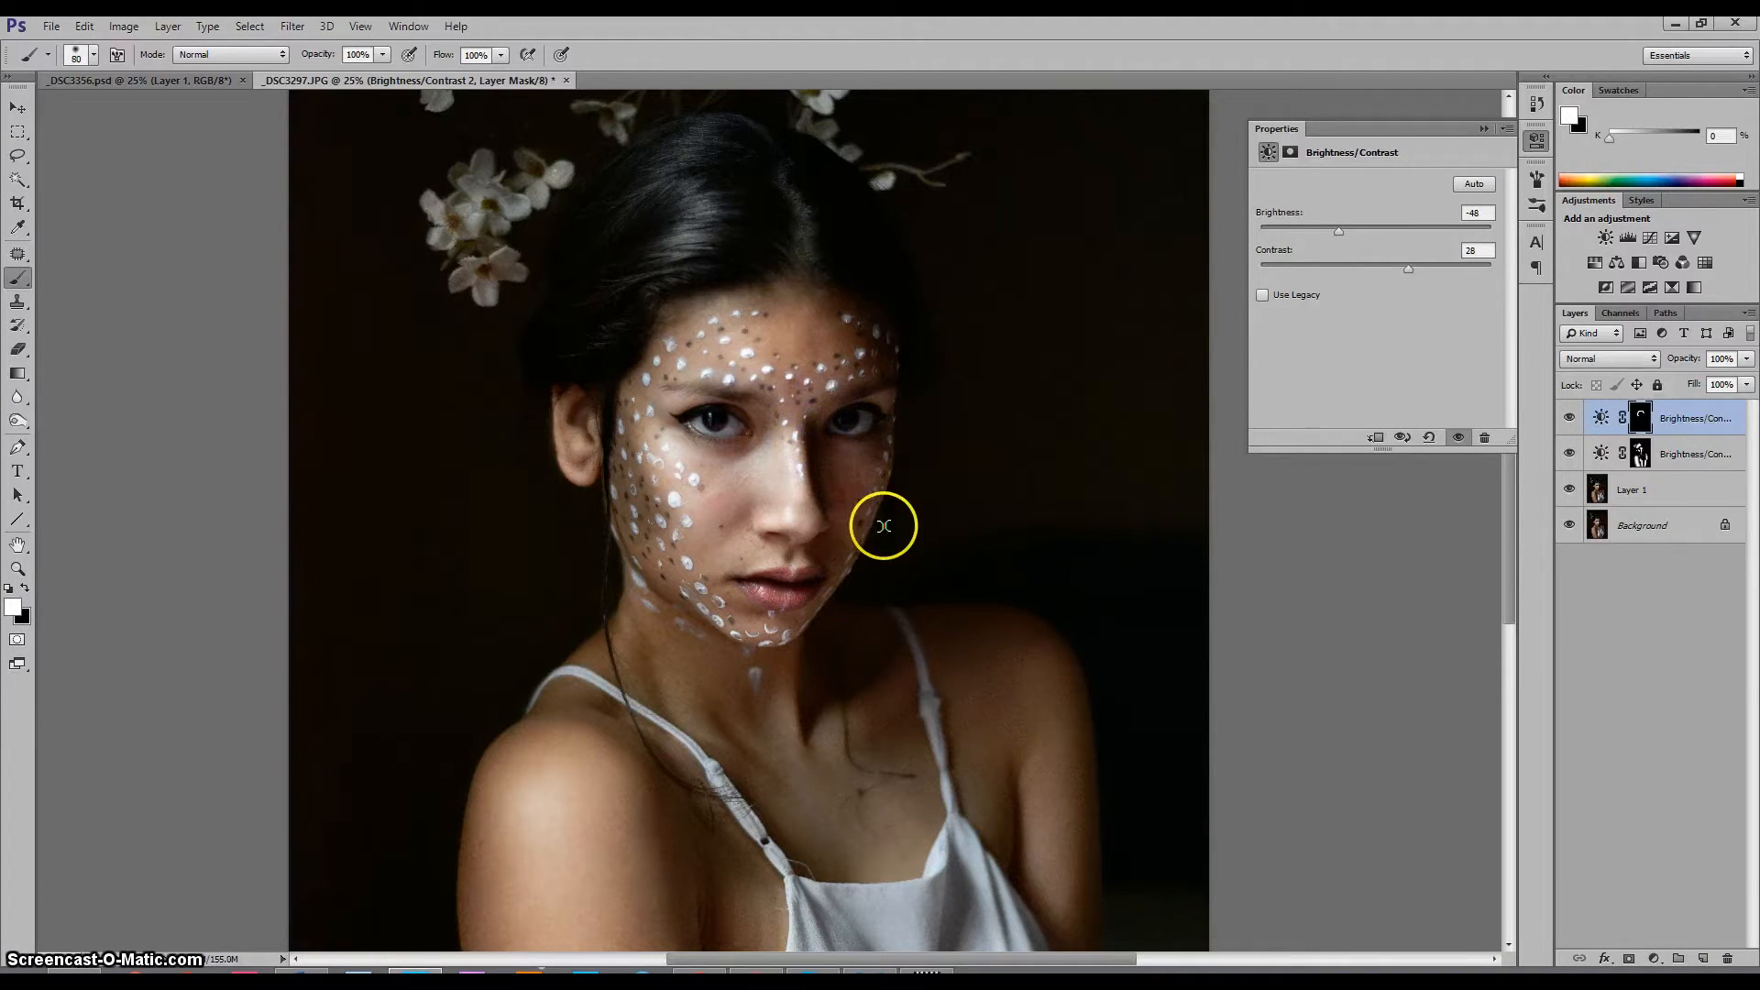
Paint white on the mask with a 300 px brush over the shaded far cheek beside the nose
{"action": "key", "text": "]"}
{"action": "key", "text": "]"}
{"action": "key", "text": "]"}
{"action": "key", "text": "]"}
{"action": "key", "text": "]"}
{"action": "key", "text": "]"}
{"action": "key", "text": "]"}
{"action": "key", "text": "]"}
{"action": "key", "text": "]"}
{"action": "key", "text": "]"}
{"action": "key", "text": "]"}
{"action": "left_click_drag", "start_coordinate": [820, 437], "coordinate": [828, 463]}
{"action": "left_click", "coordinate": [831, 480]}
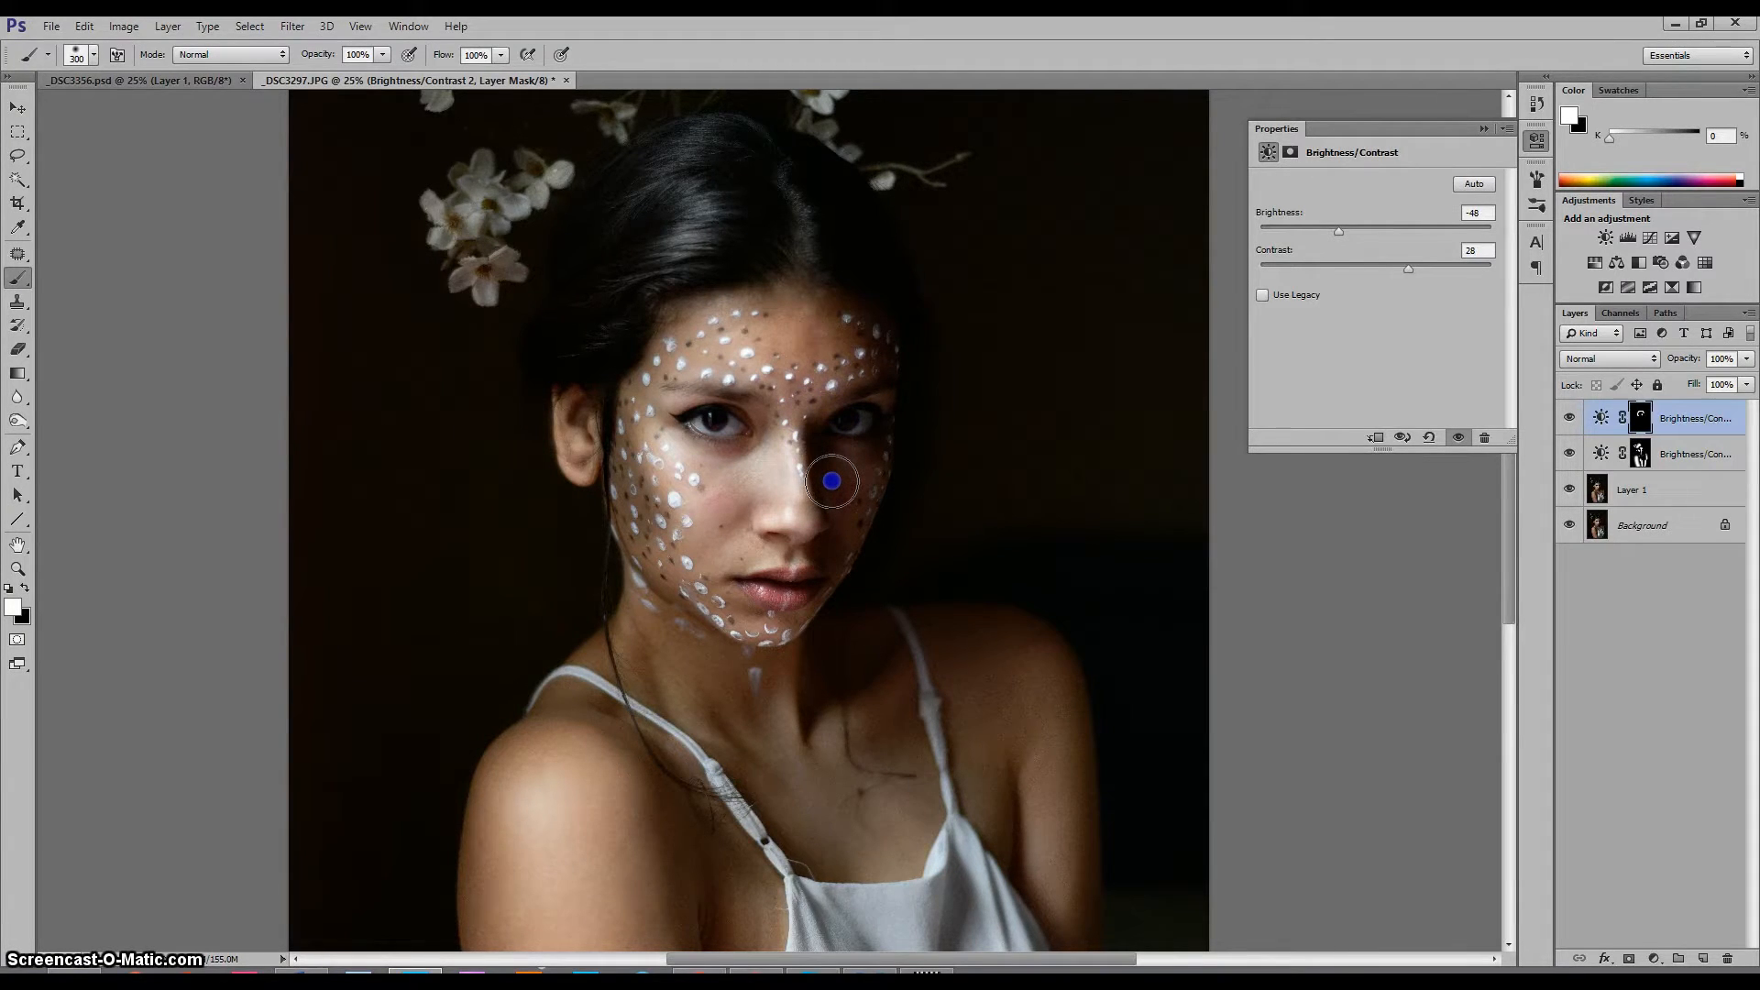
Paint white on the mask with the 300 px brush over the shadows of the neck, collarbones and far shoulder
{"action": "left_click", "coordinate": [816, 692]}
{"action": "left_click", "coordinate": [907, 602]}
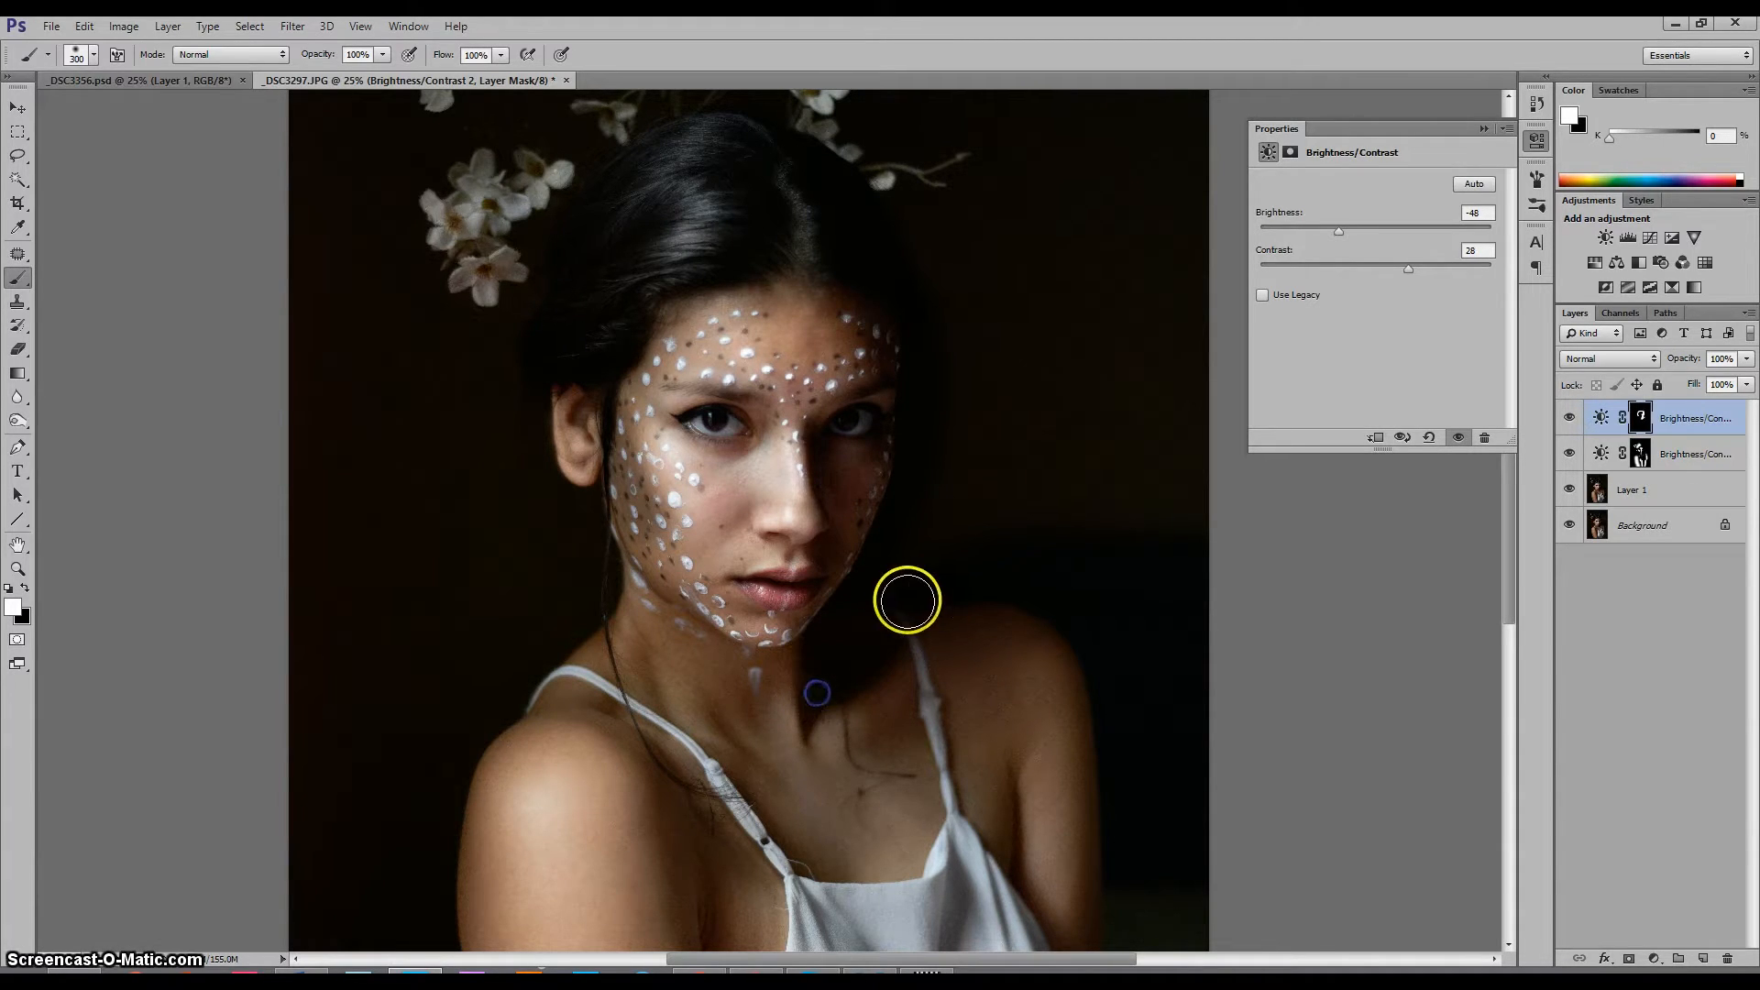
{"action": "mouse_move", "coordinate": [1116, 694]}
{"action": "left_mouse_down"}
{"action": "mouse_move", "coordinate": [1167, 719]}
{"action": "mouse_move", "coordinate": [1102, 663]}
{"action": "left_mouse_up"}
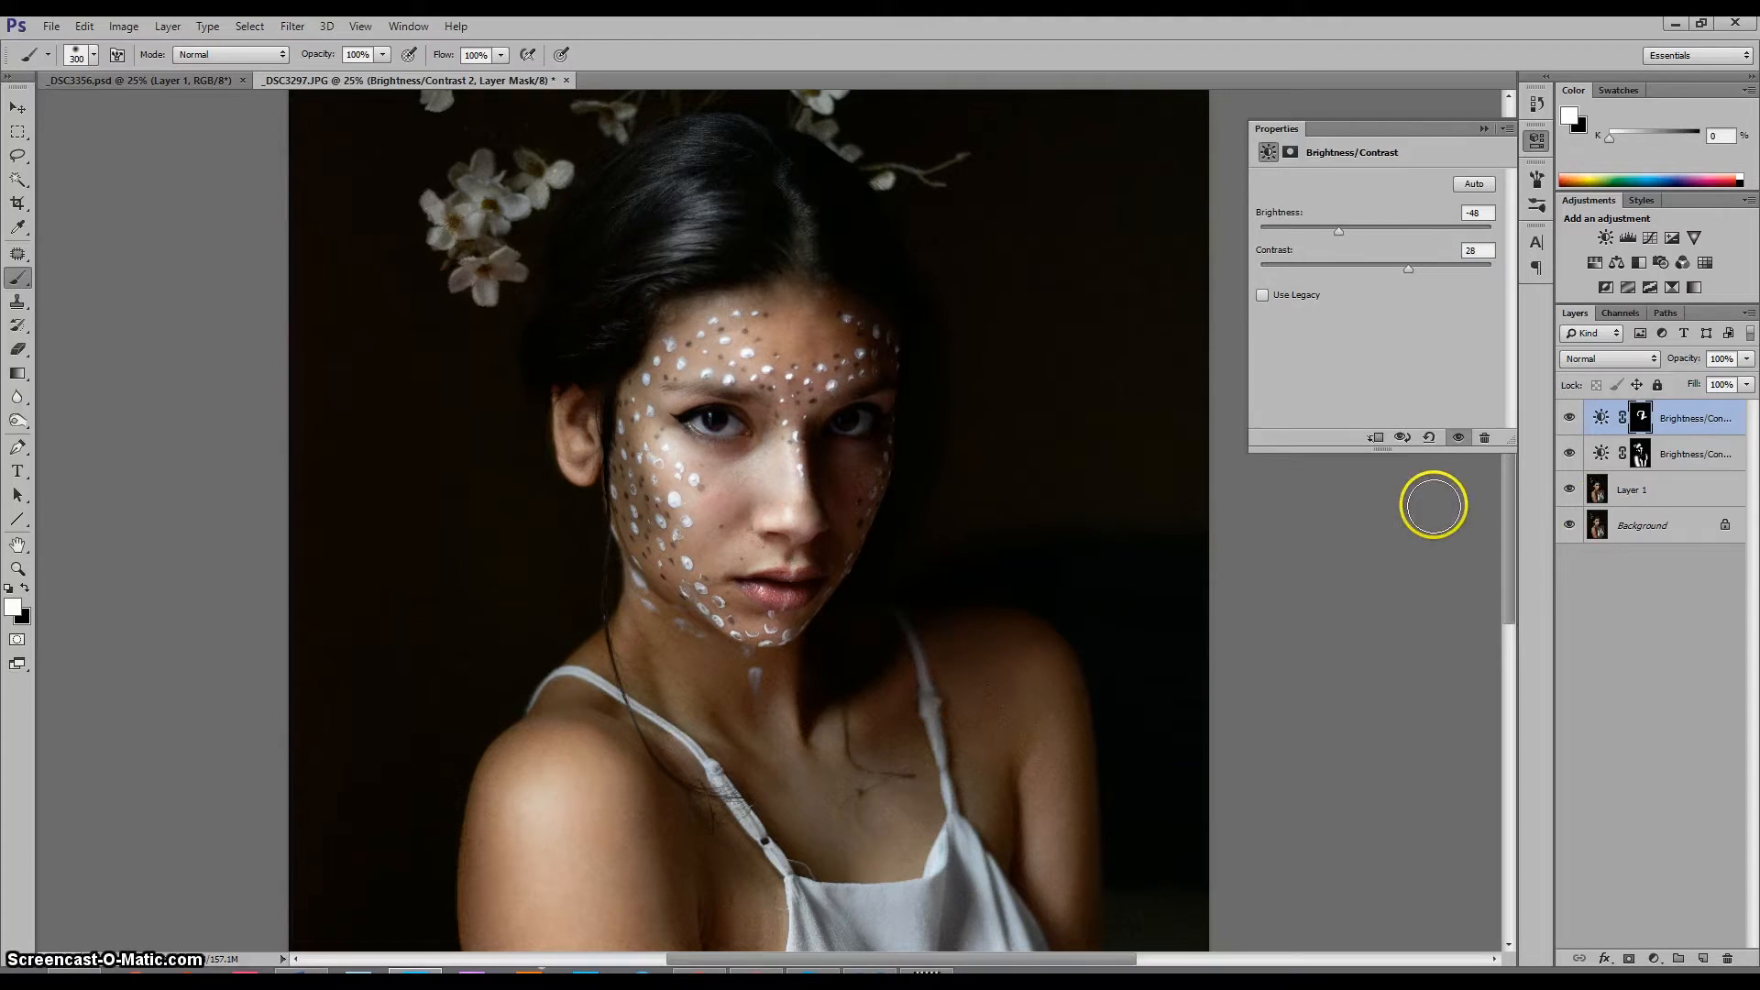
{"action": "left_click_drag", "start_coordinate": [1517, 526], "coordinate": [1517, 562]}
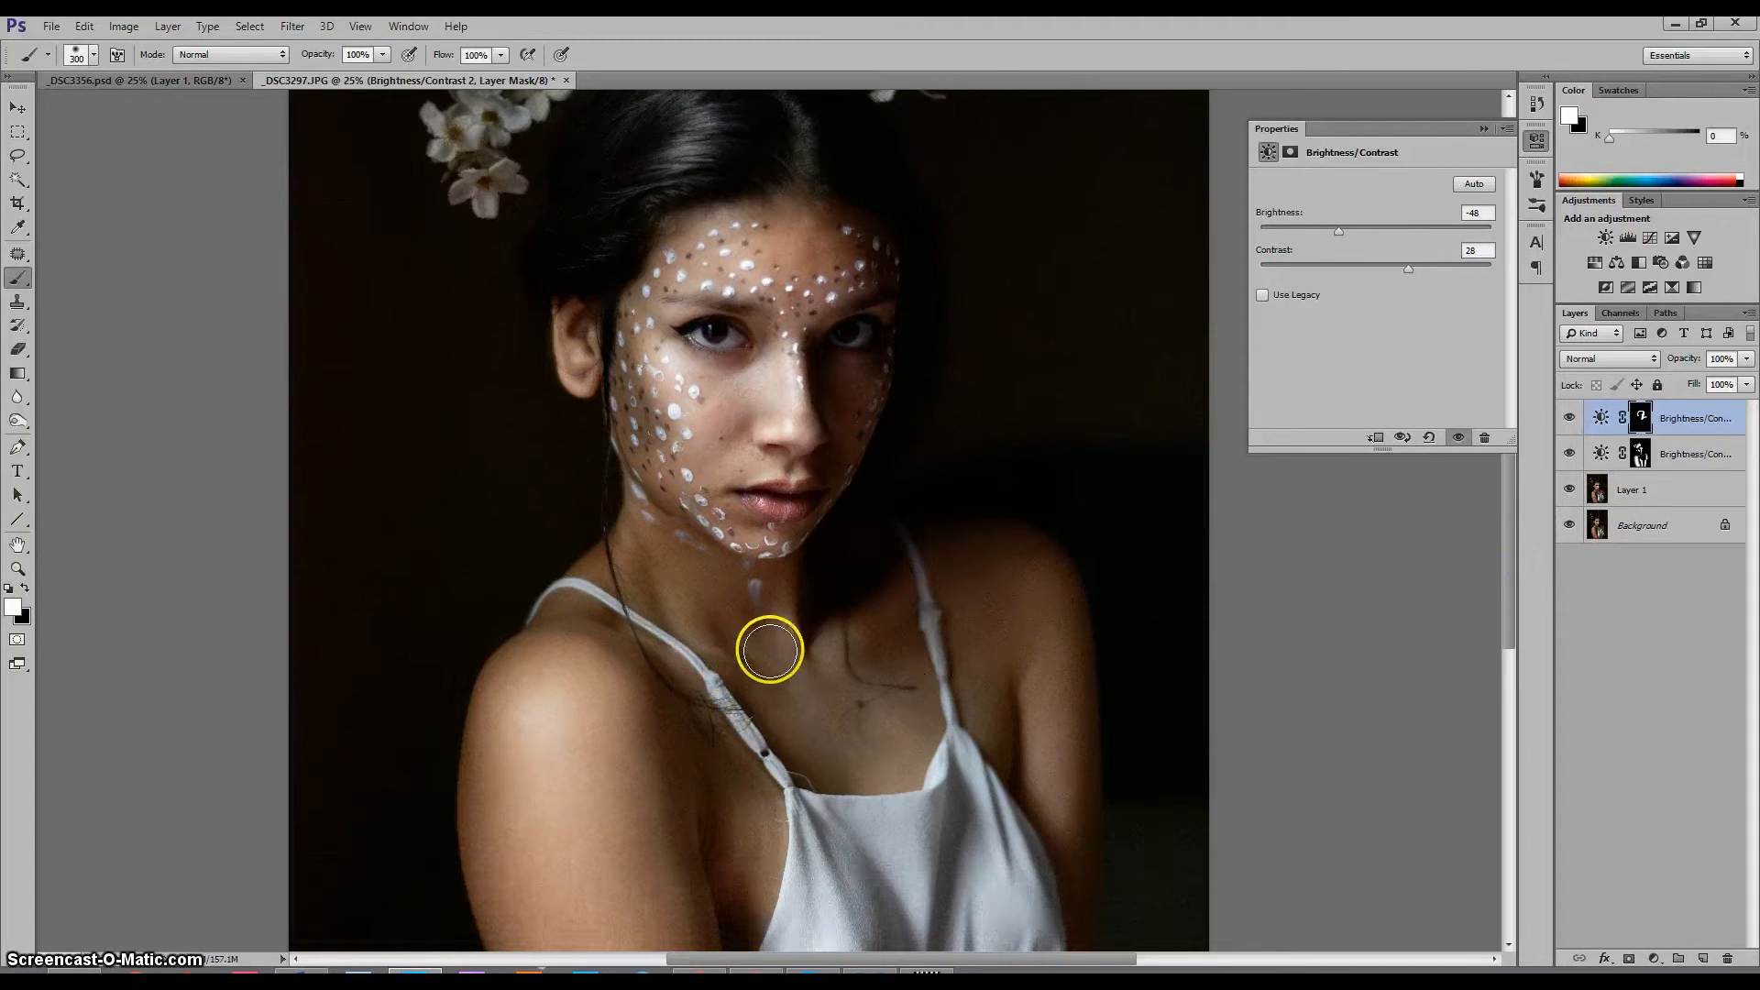
{"action": "mouse_move", "coordinate": [770, 649]}
{"action": "left_mouse_down"}
{"action": "mouse_move", "coordinate": [719, 616]}
{"action": "mouse_move", "coordinate": [727, 583]}
{"action": "left_mouse_up"}
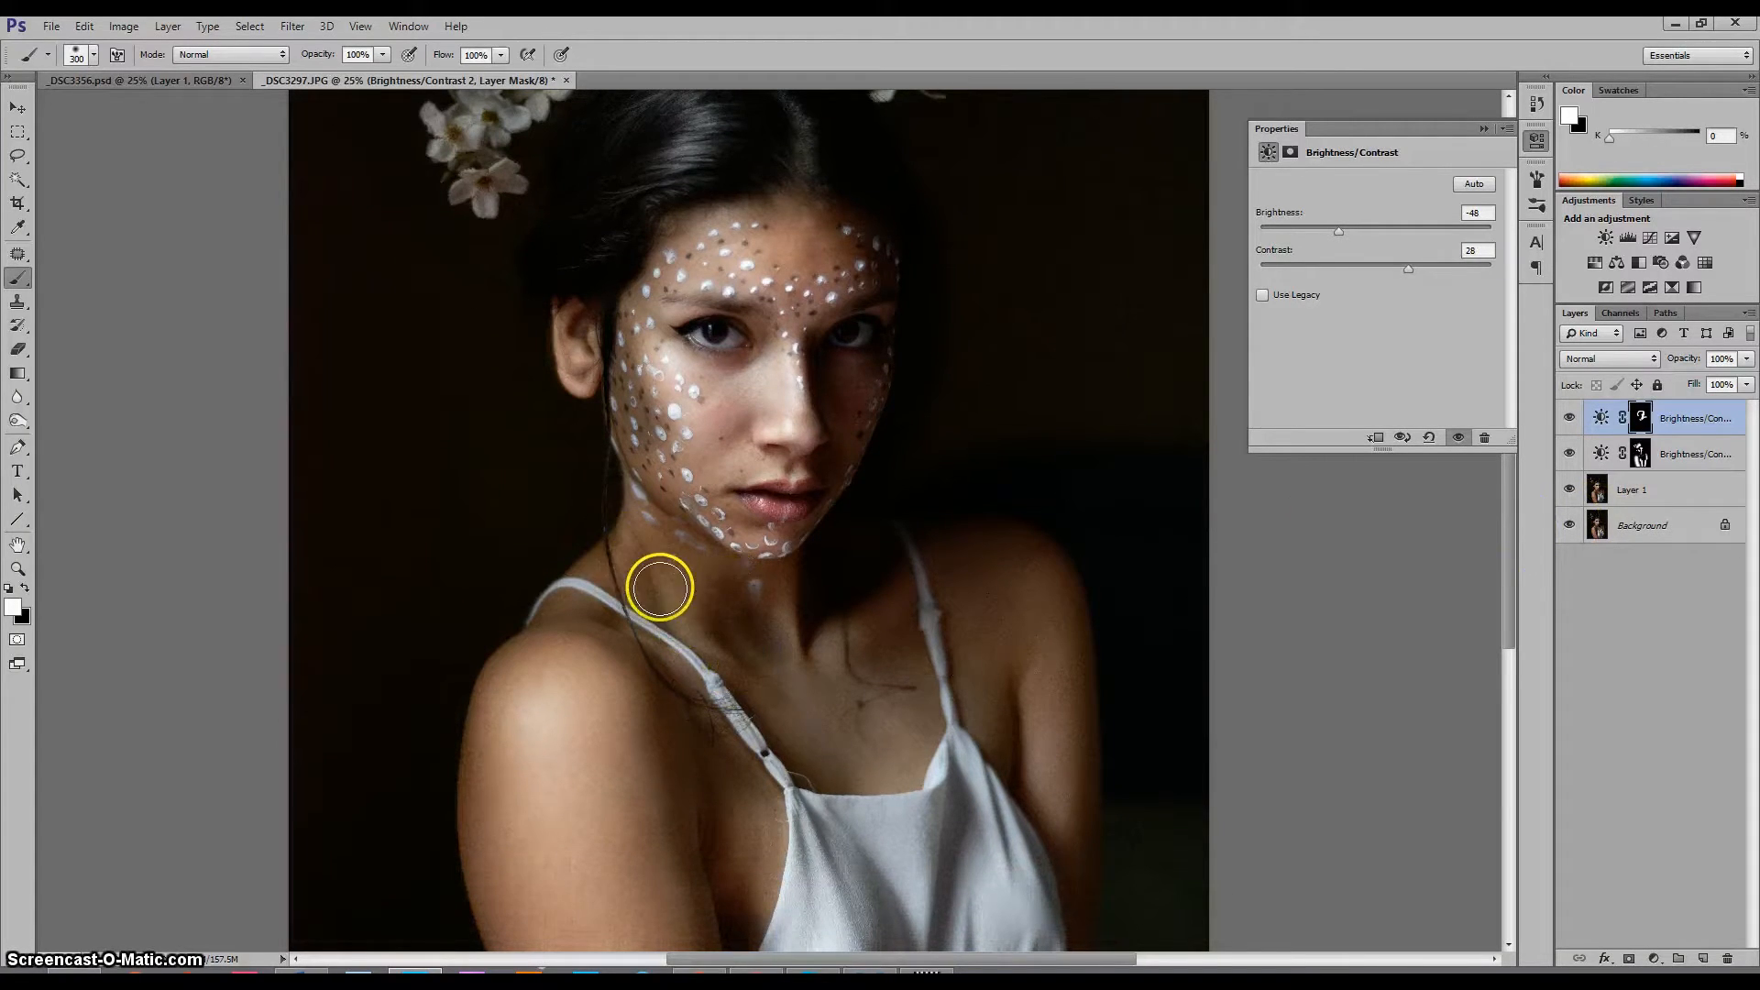
{"action": "left_click_drag", "start_coordinate": [617, 623], "coordinate": [629, 628]}
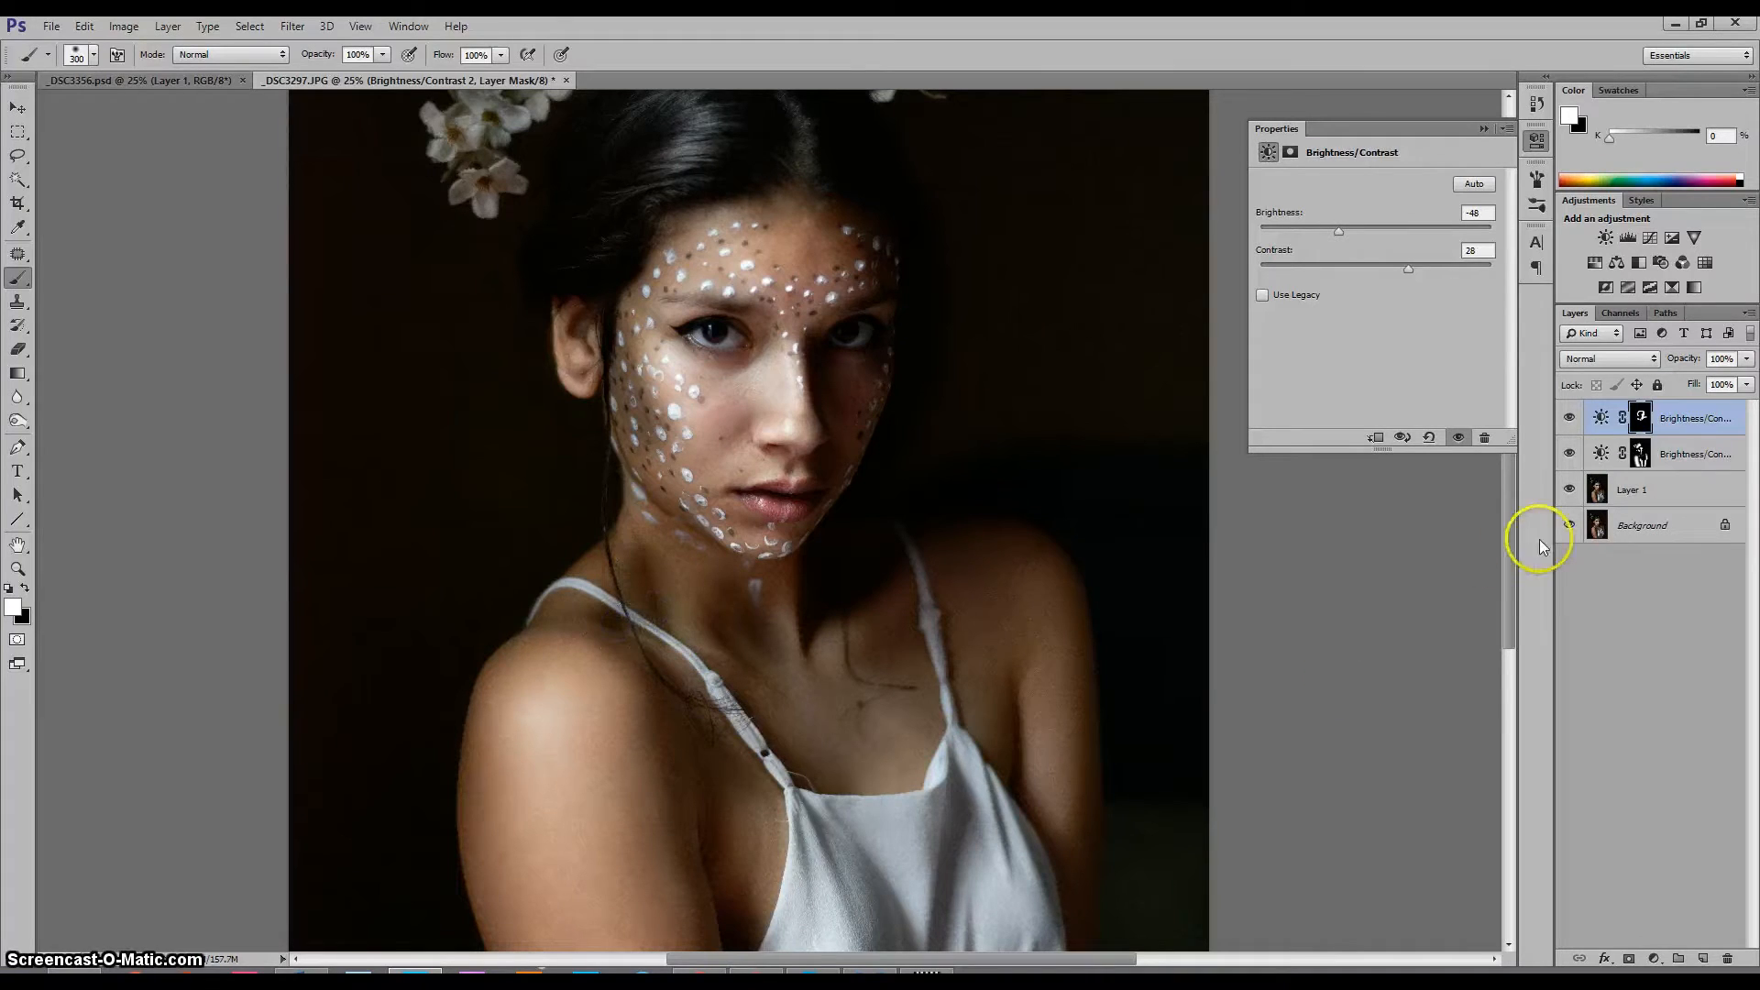
Paint white on the mask over the shaded inner side of the near arm and the armpit
{"action": "left_click_drag", "start_coordinate": [1514, 589], "coordinate": [1513, 628]}
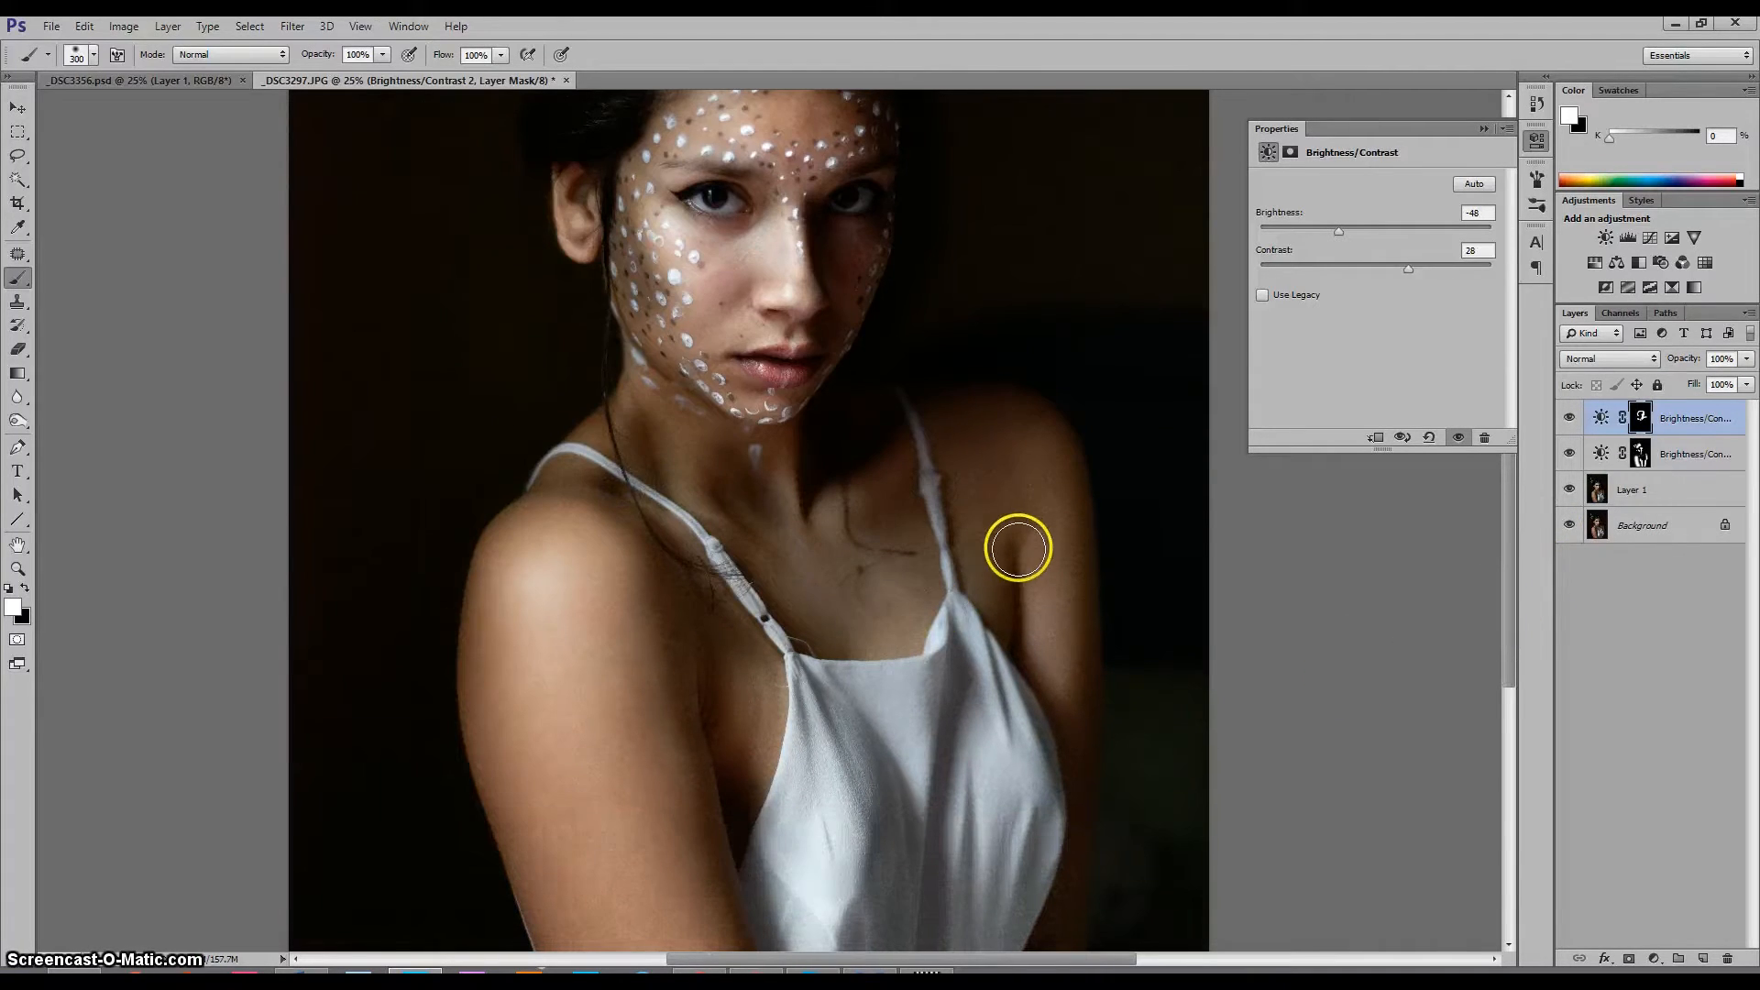
{"action": "left_click", "coordinate": [697, 694]}
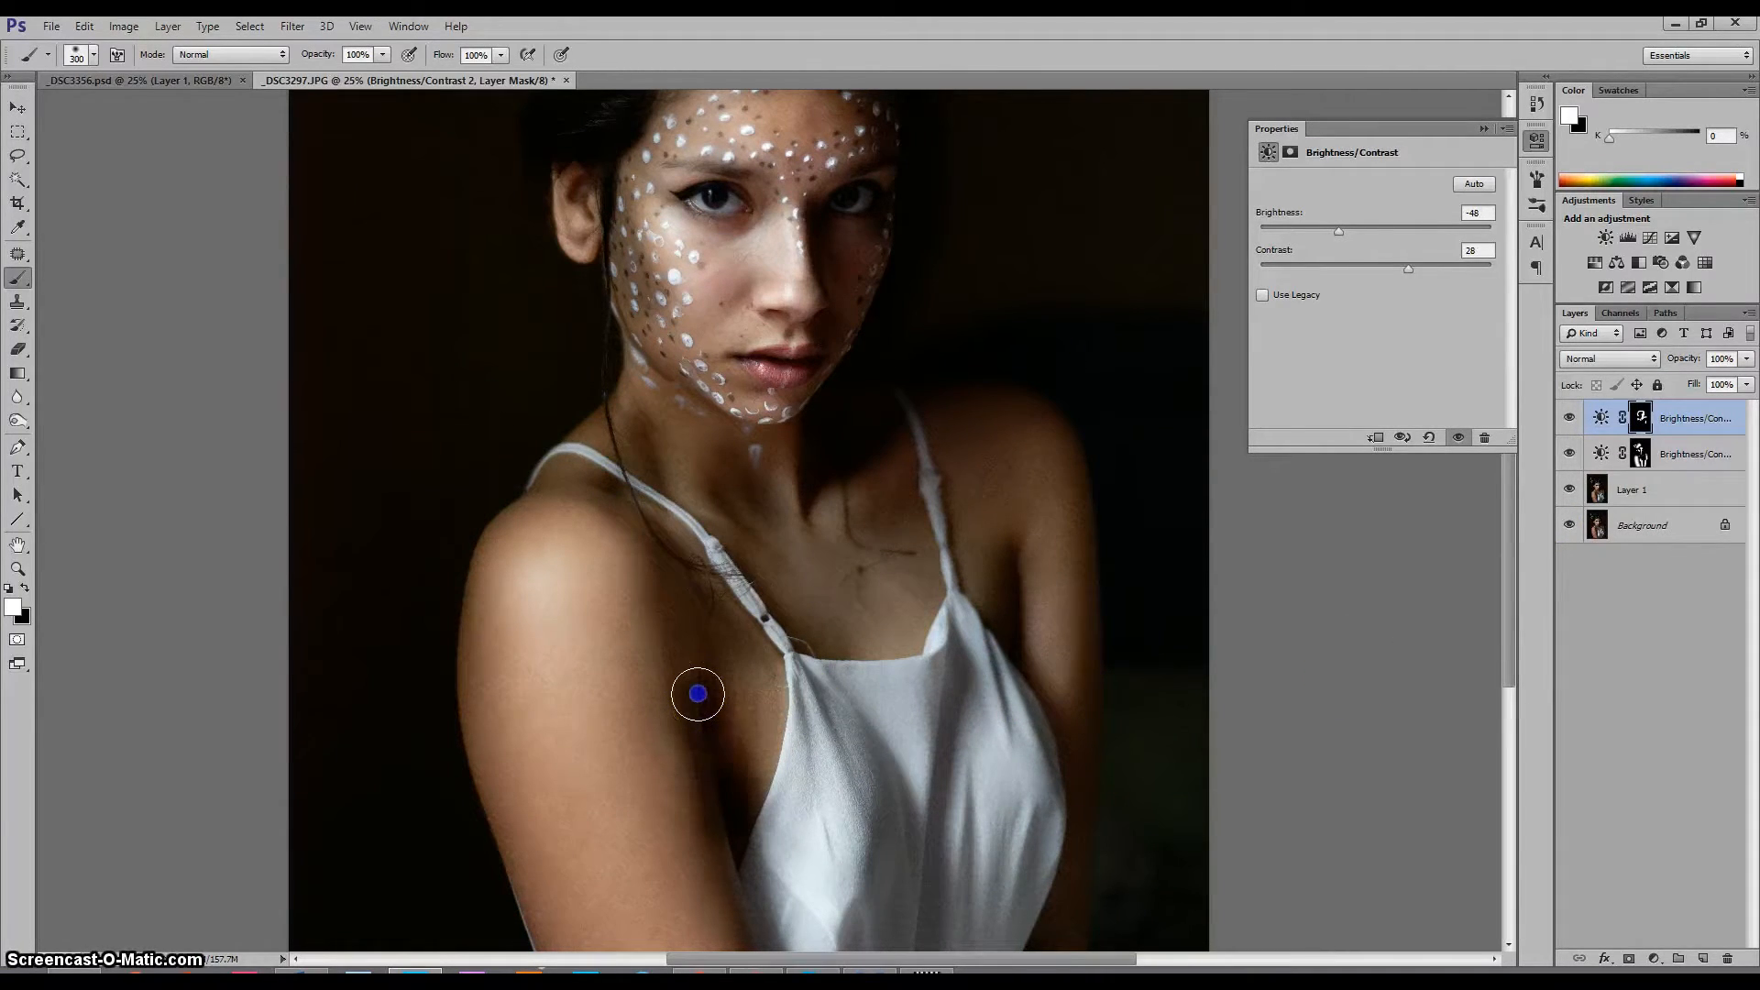
{"action": "left_click_drag", "start_coordinate": [1512, 667], "coordinate": [1512, 699]}
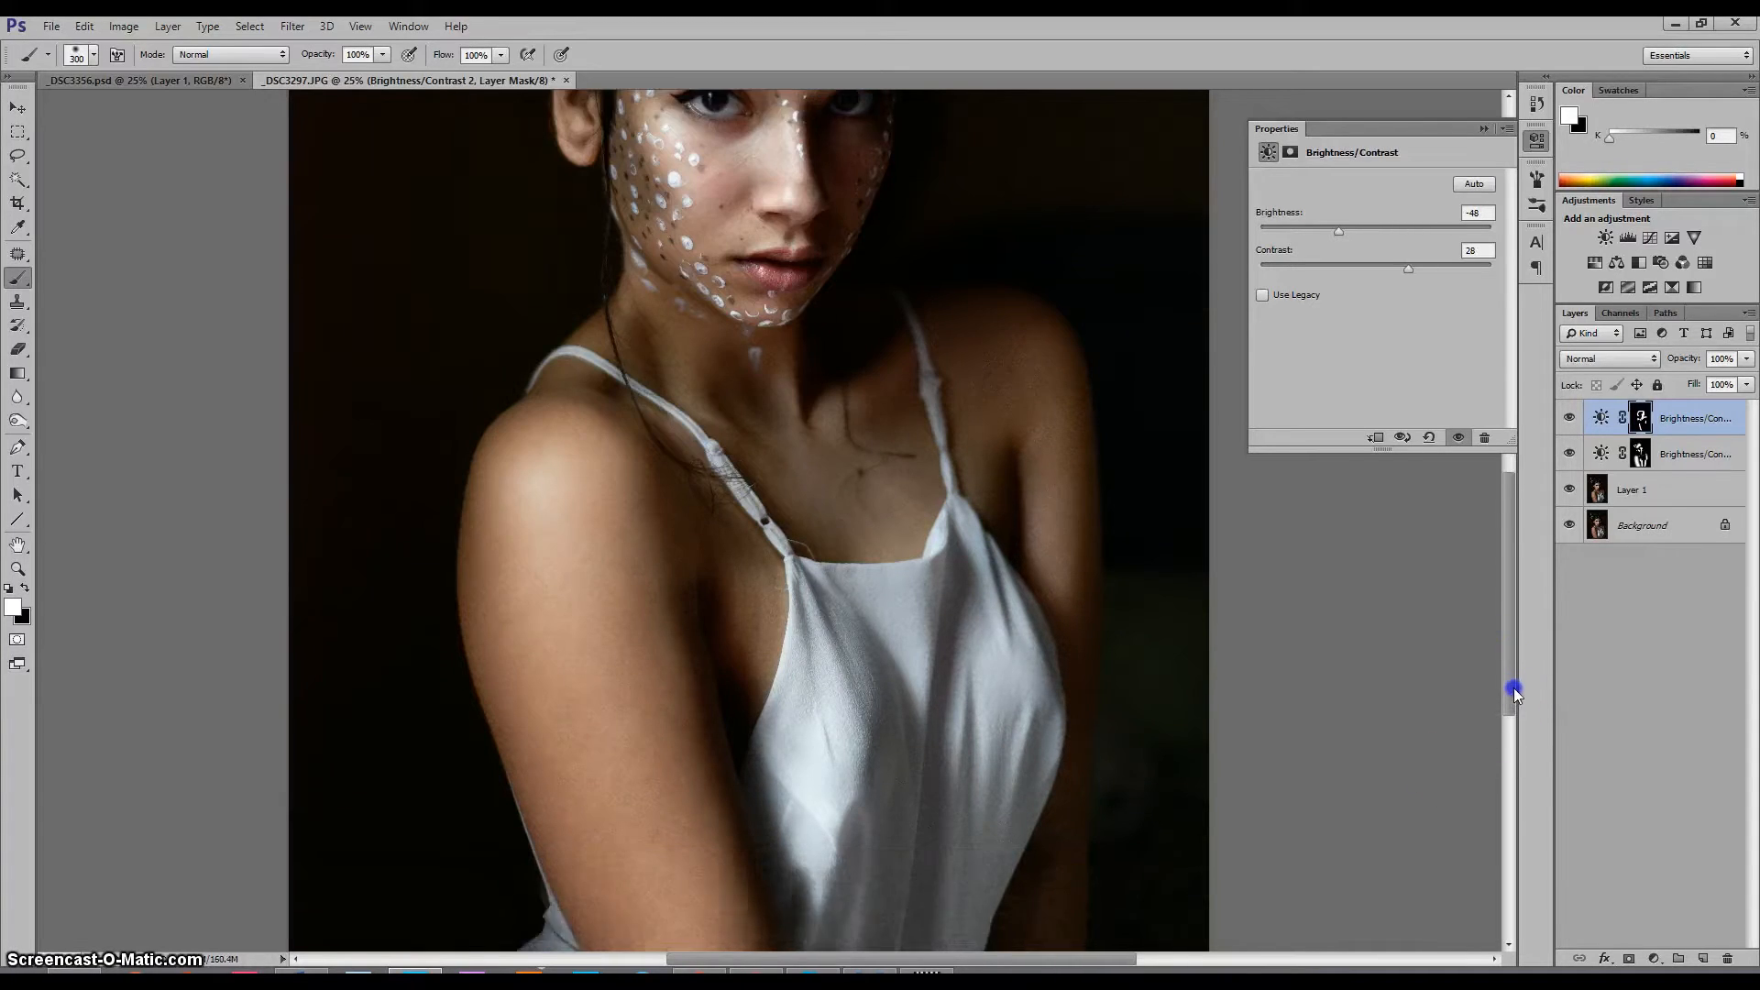
{"action": "left_click", "coordinate": [690, 538]}
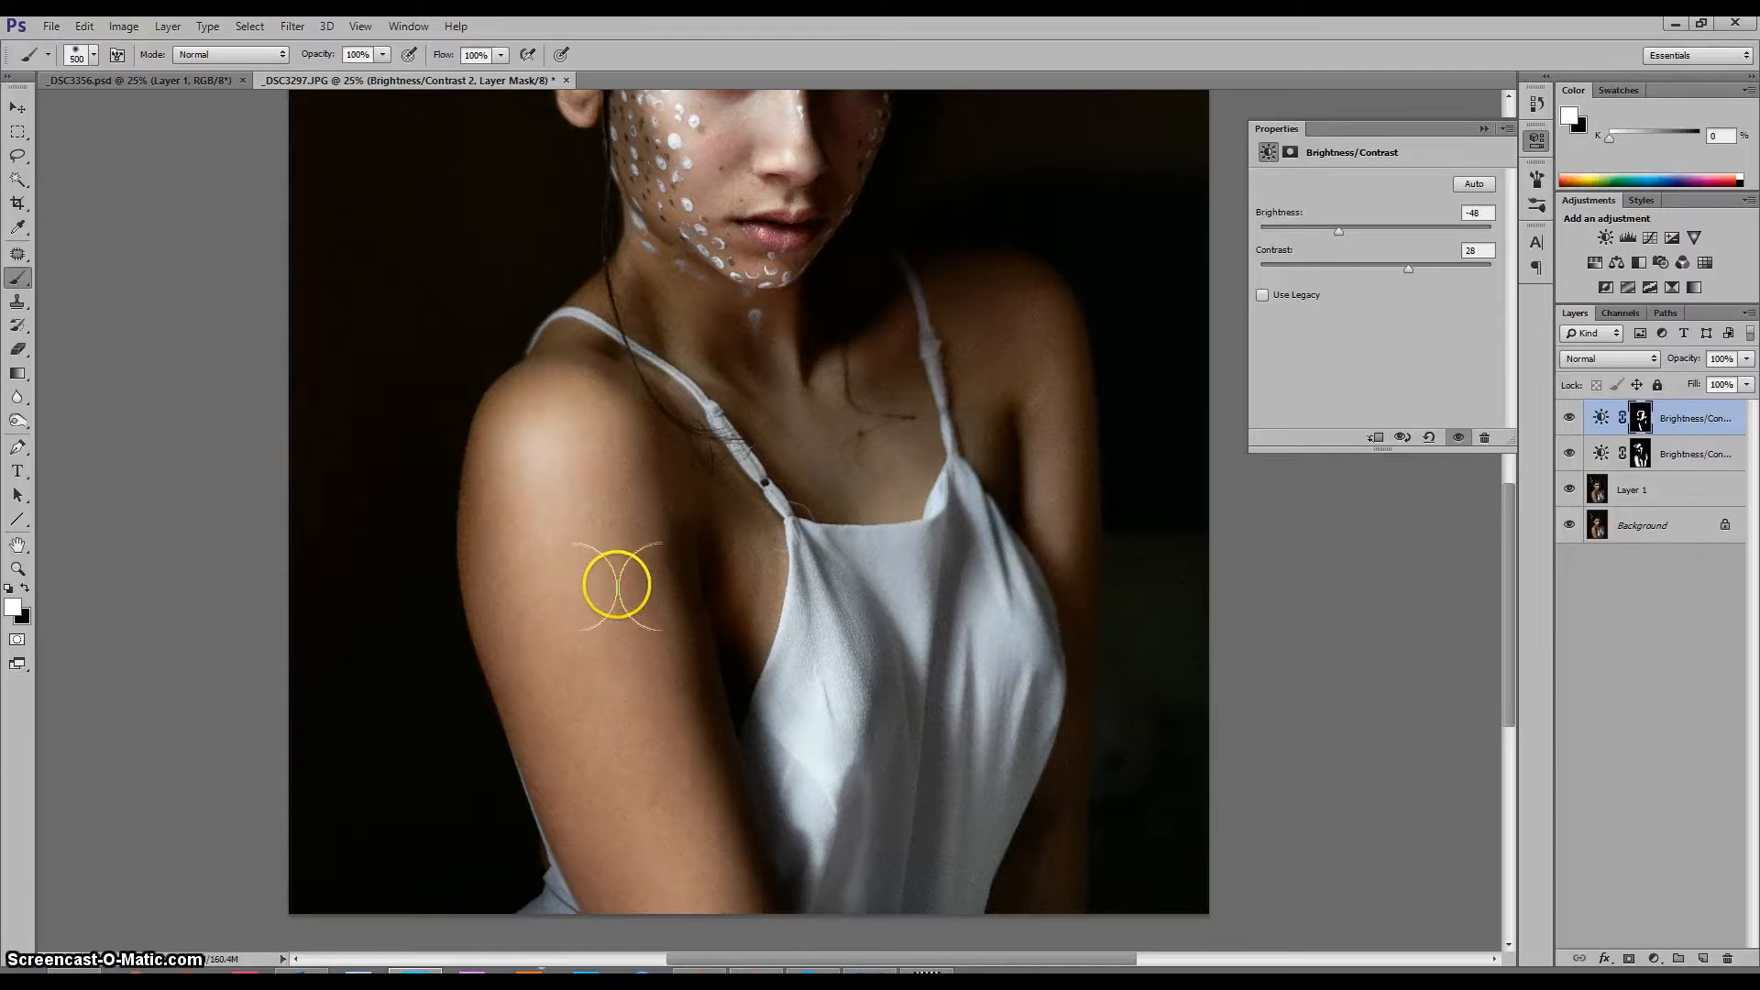
Paint white on the mask with an 800 px brush along the outer edge of the near arm and shoulder
{"action": "key", "text": "bracketright"}
{"action": "key", "text": "bracketright"}
{"action": "key", "text": "bracketright"}
{"action": "mouse_move", "coordinate": [448, 455]}
{"action": "left_mouse_down"}
{"action": "mouse_move", "coordinate": [473, 697]}
{"action": "mouse_move", "coordinate": [472, 586]}
{"action": "left_mouse_up"}
{"action": "left_click_drag", "start_coordinate": [471, 539], "coordinate": [587, 963]}
{"action": "left_click", "coordinate": [514, 376]}
{"action": "left_click", "coordinate": [575, 351]}
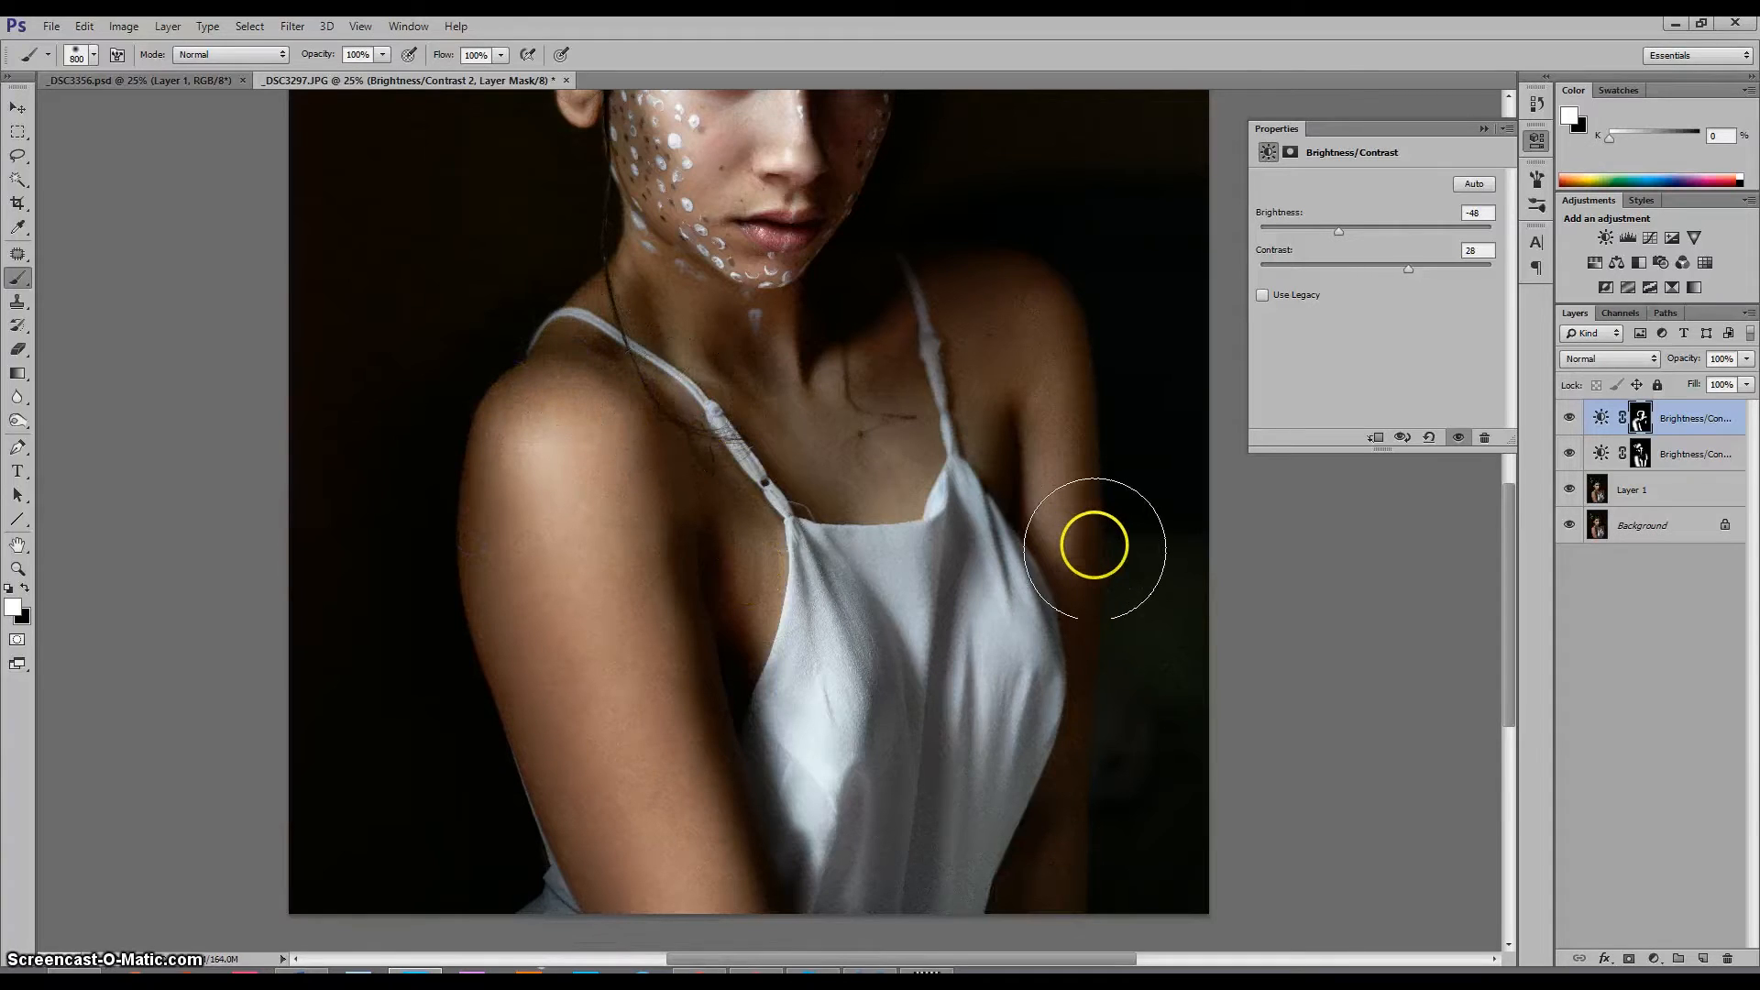
Paint white on the mask with a 400 px brush over the shaded folds of the dress and beside the far arm
{"action": "key", "text": "bracketleft"}
{"action": "key", "text": "bracketleft"}
{"action": "key", "text": "bracketleft"}
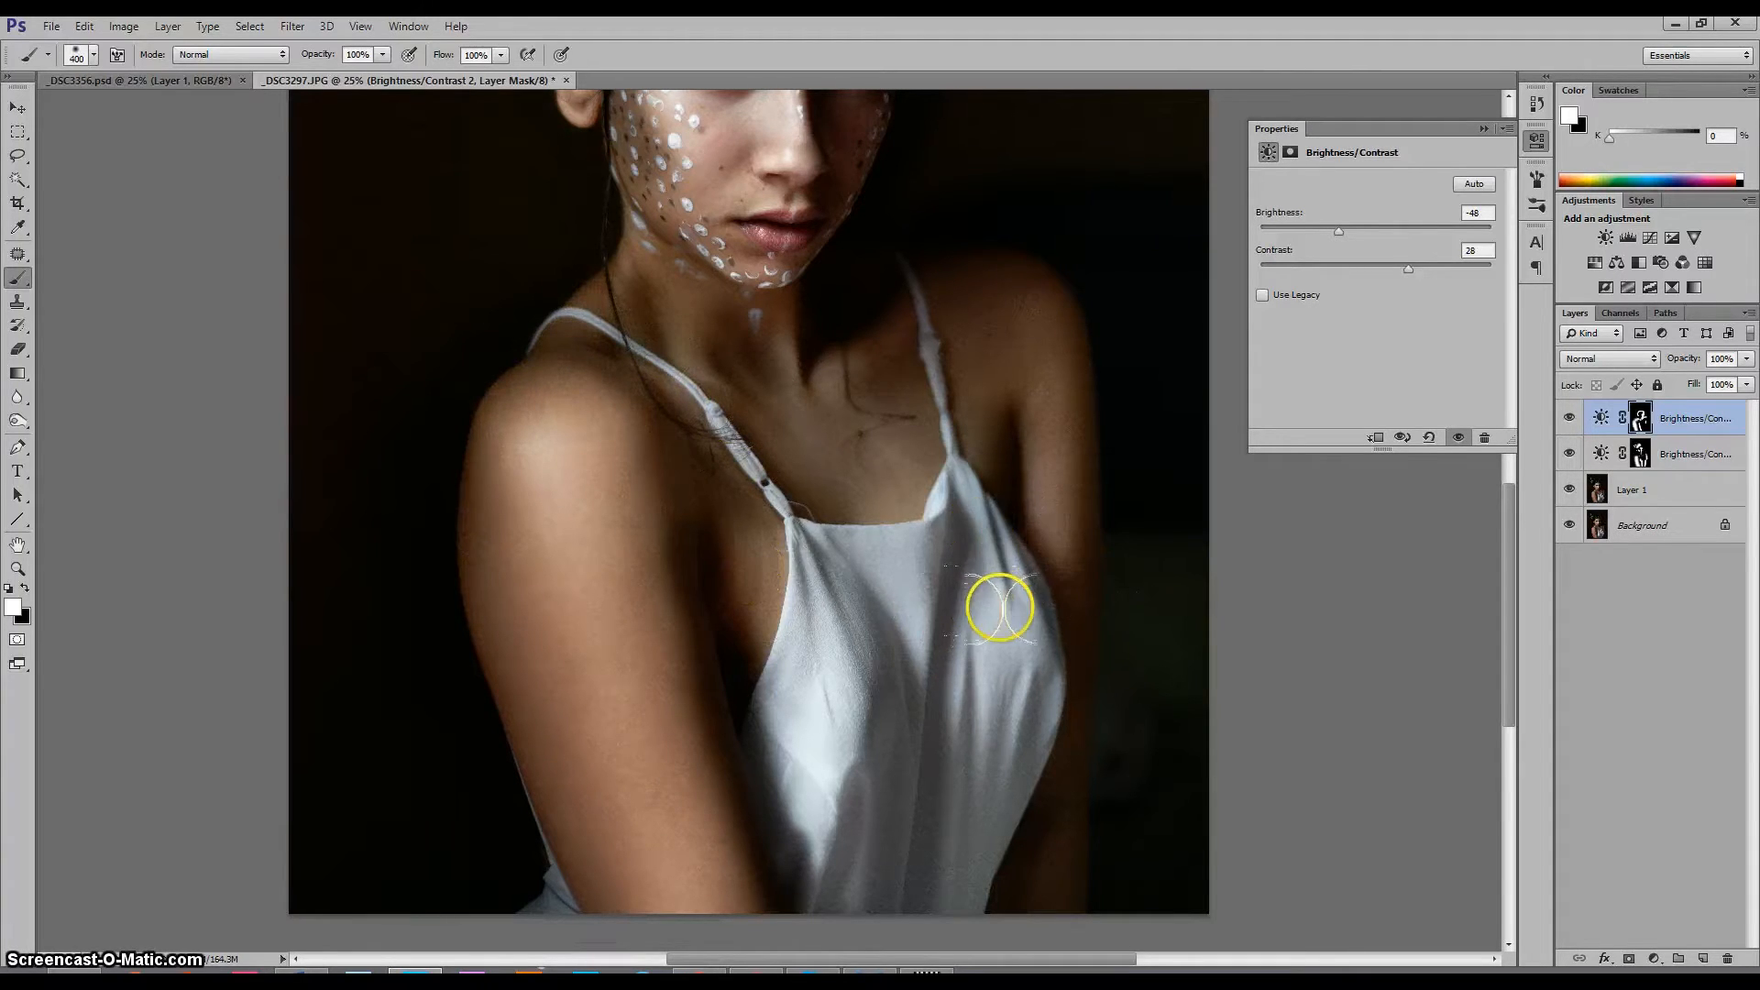
{"action": "left_click_drag", "start_coordinate": [968, 555], "coordinate": [940, 915]}
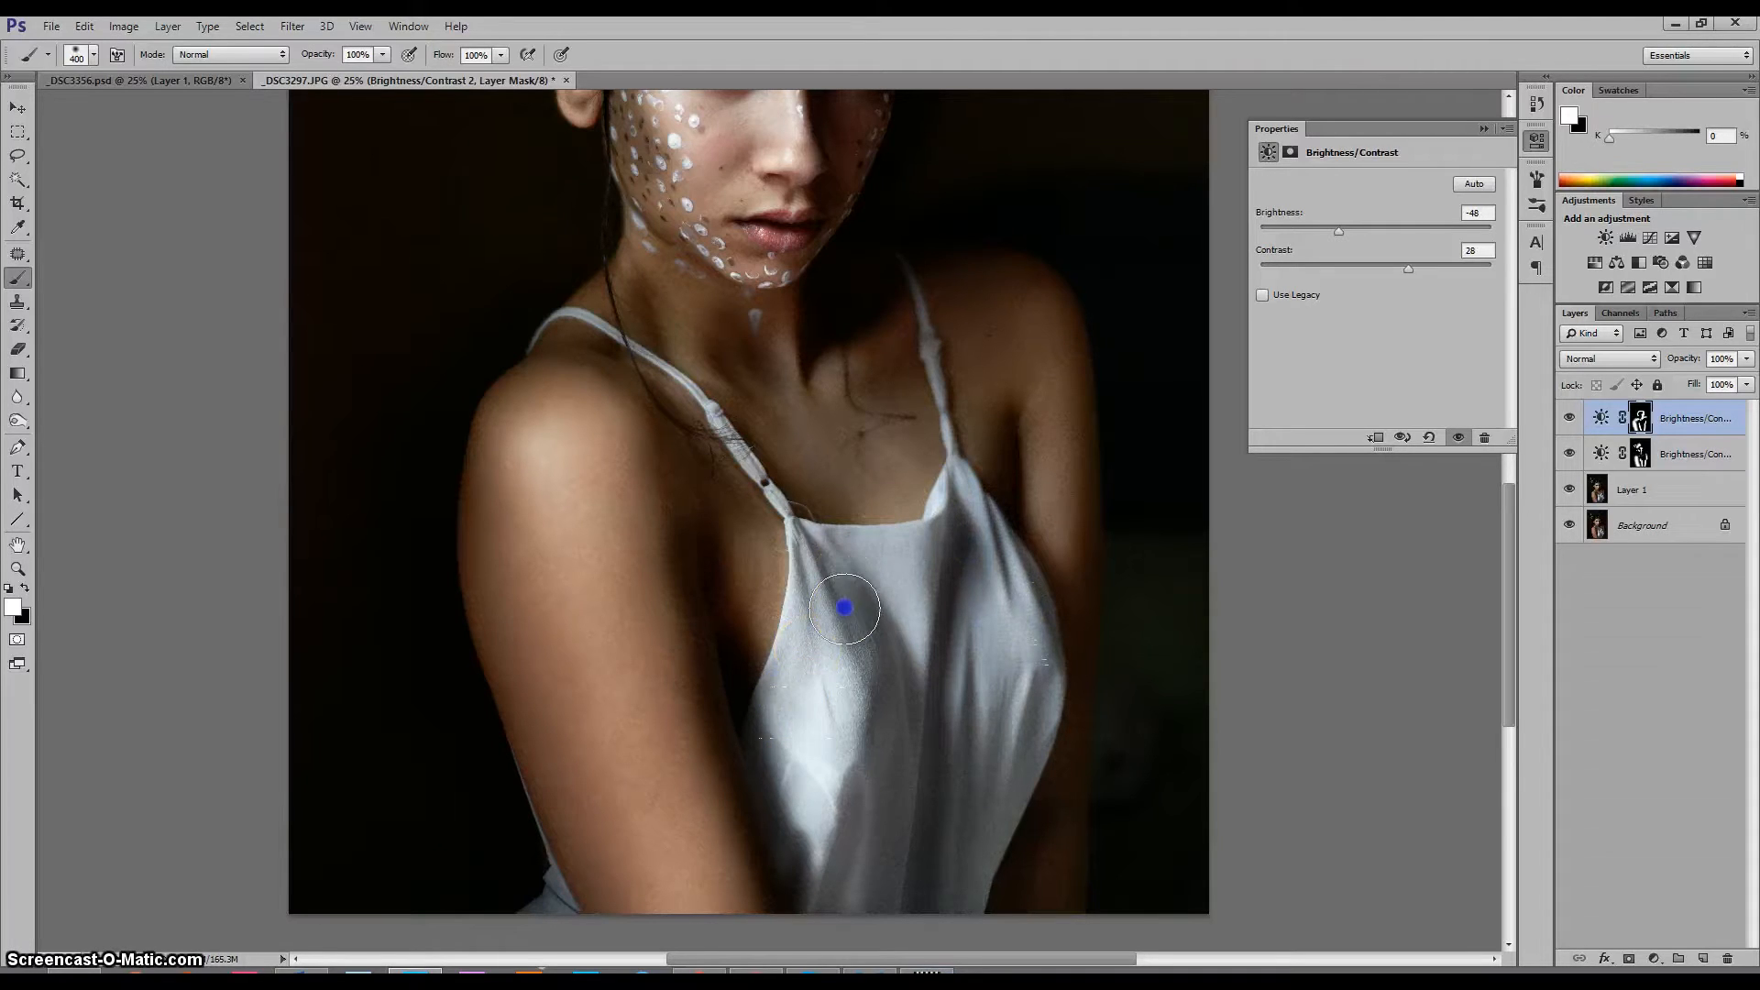
{"action": "left_click_drag", "start_coordinate": [837, 601], "coordinate": [884, 888]}
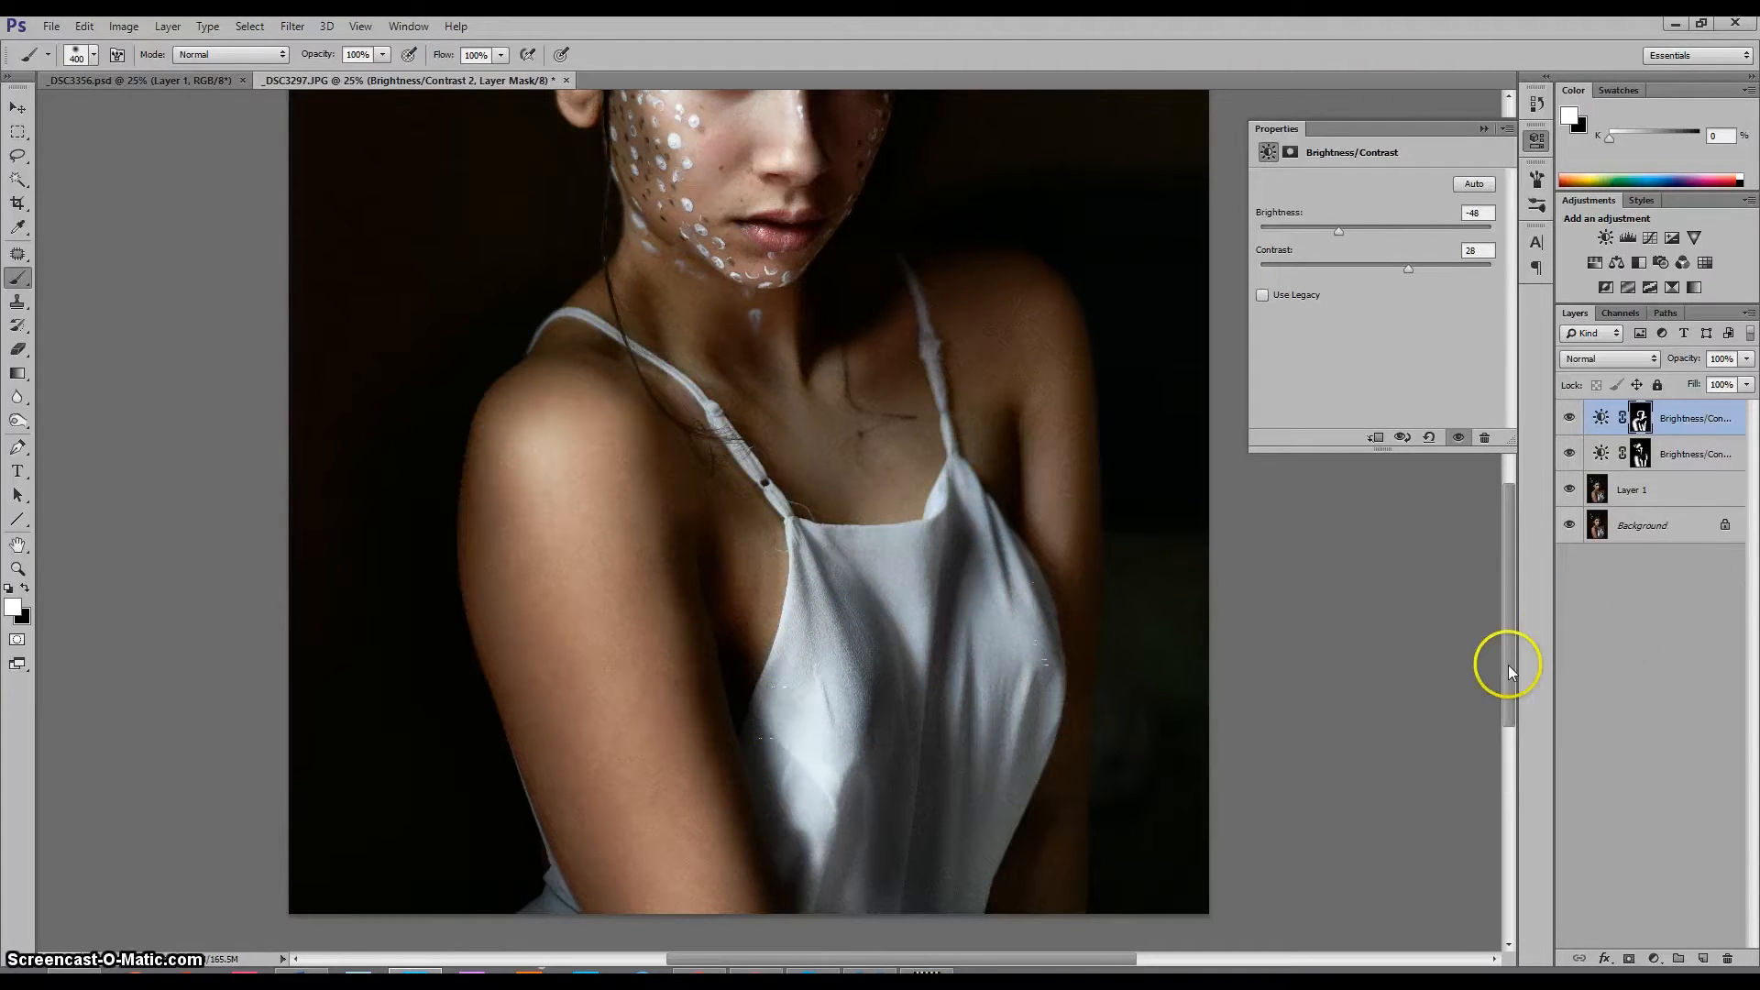
{"action": "left_click", "coordinate": [1100, 895]}
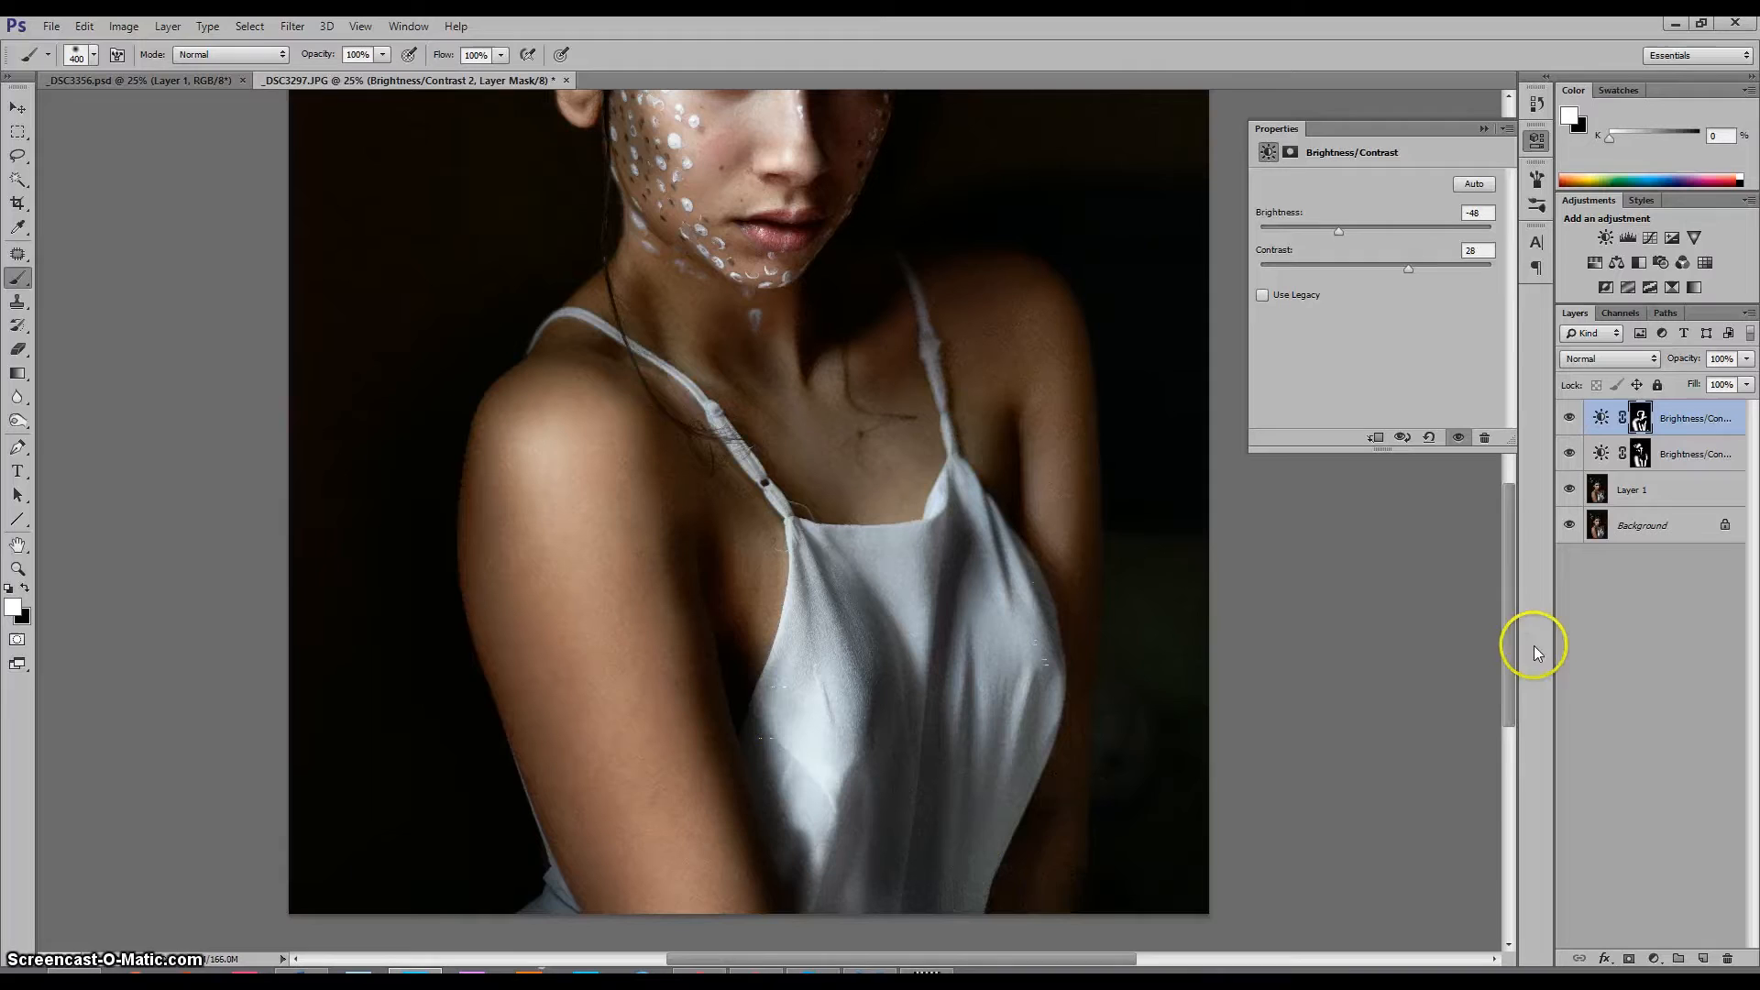
Paint white on the mask with a 1000 px brush over the background around the subject, including the flowers
{"action": "left_click_drag", "start_coordinate": [1511, 657], "coordinate": [1511, 632]}
{"action": "key", "text": "bracketright"}
{"action": "key", "text": "bracketright"}
{"action": "key", "text": "bracketright"}
{"action": "key", "text": "bracketright"}
{"action": "key", "text": "bracketright"}
{"action": "key", "text": "bracketright"}
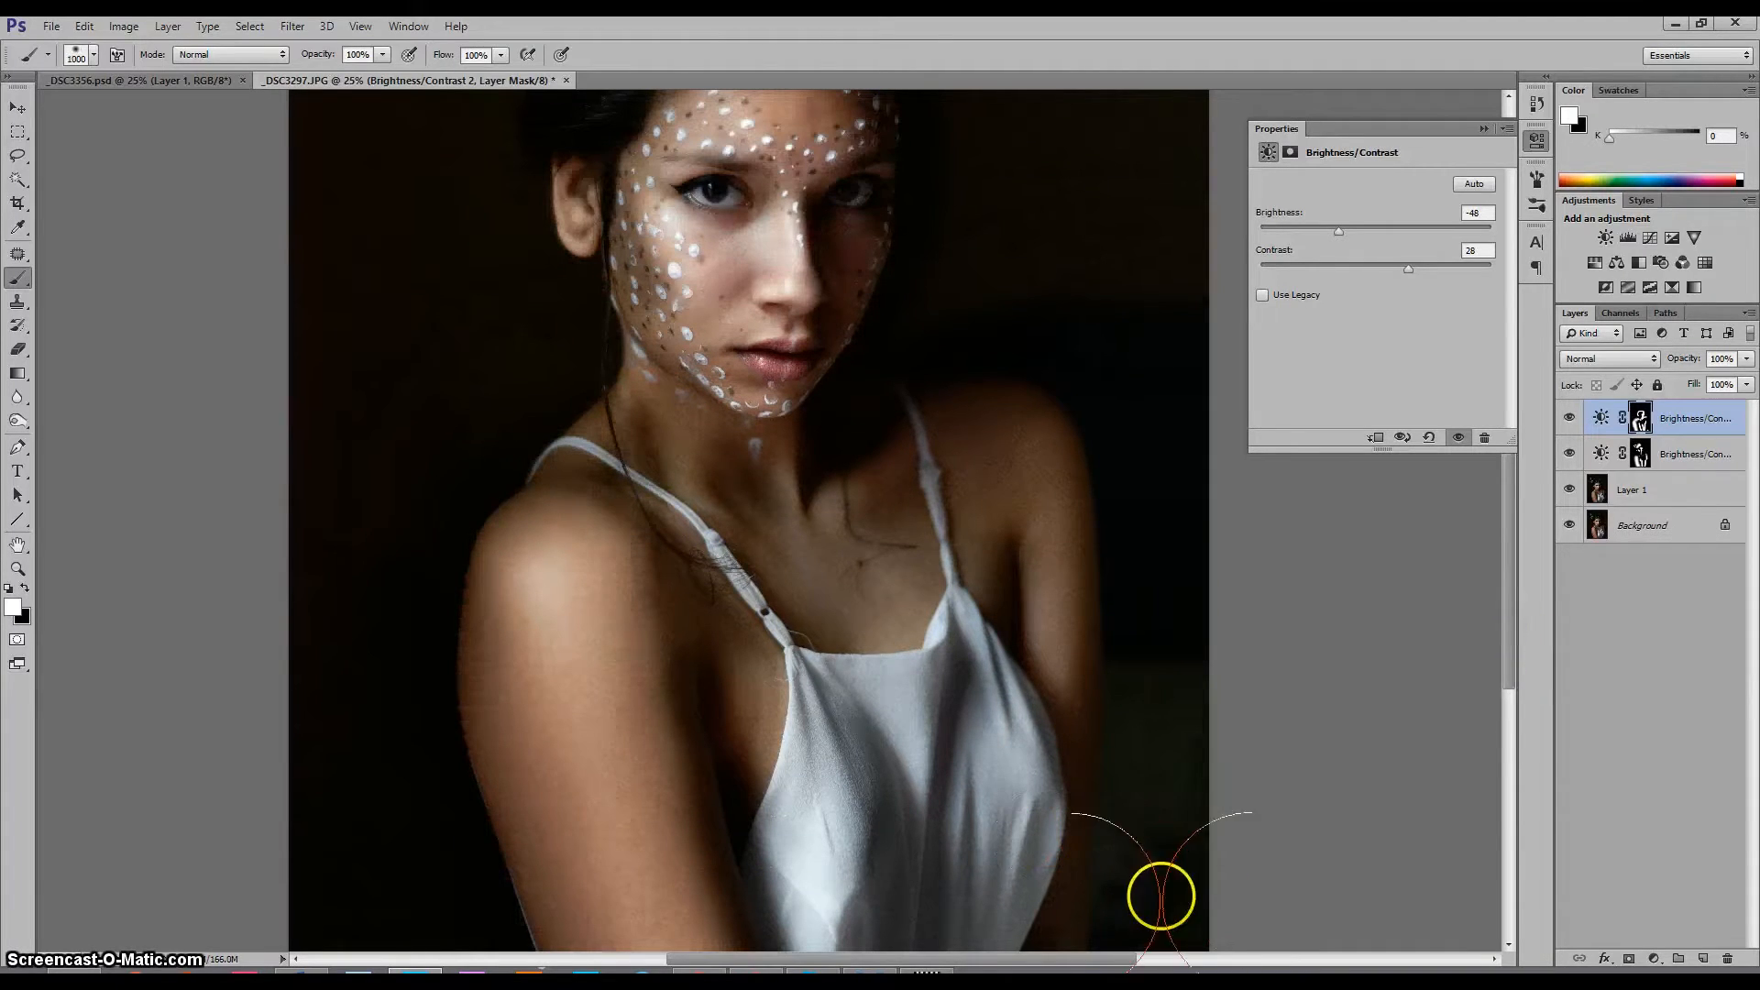
{"action": "left_click_drag", "start_coordinate": [1149, 912], "coordinate": [1154, 930]}
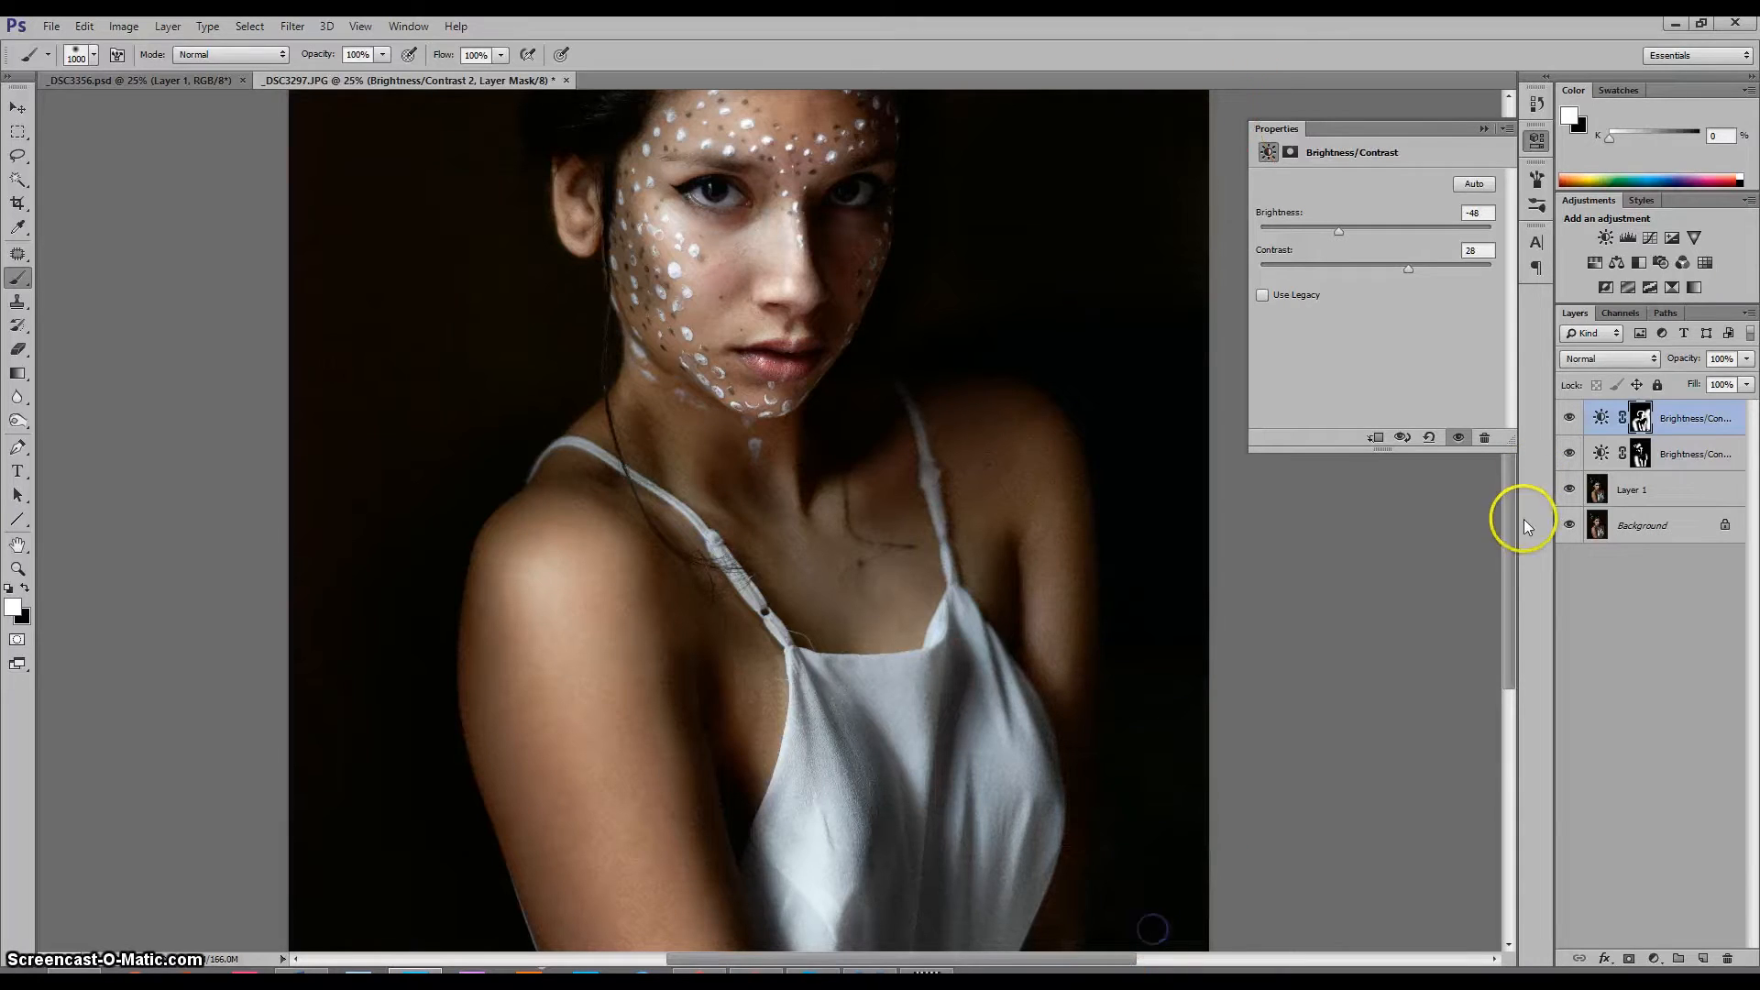
{"action": "left_click_drag", "start_coordinate": [1511, 528], "coordinate": [1510, 467]}
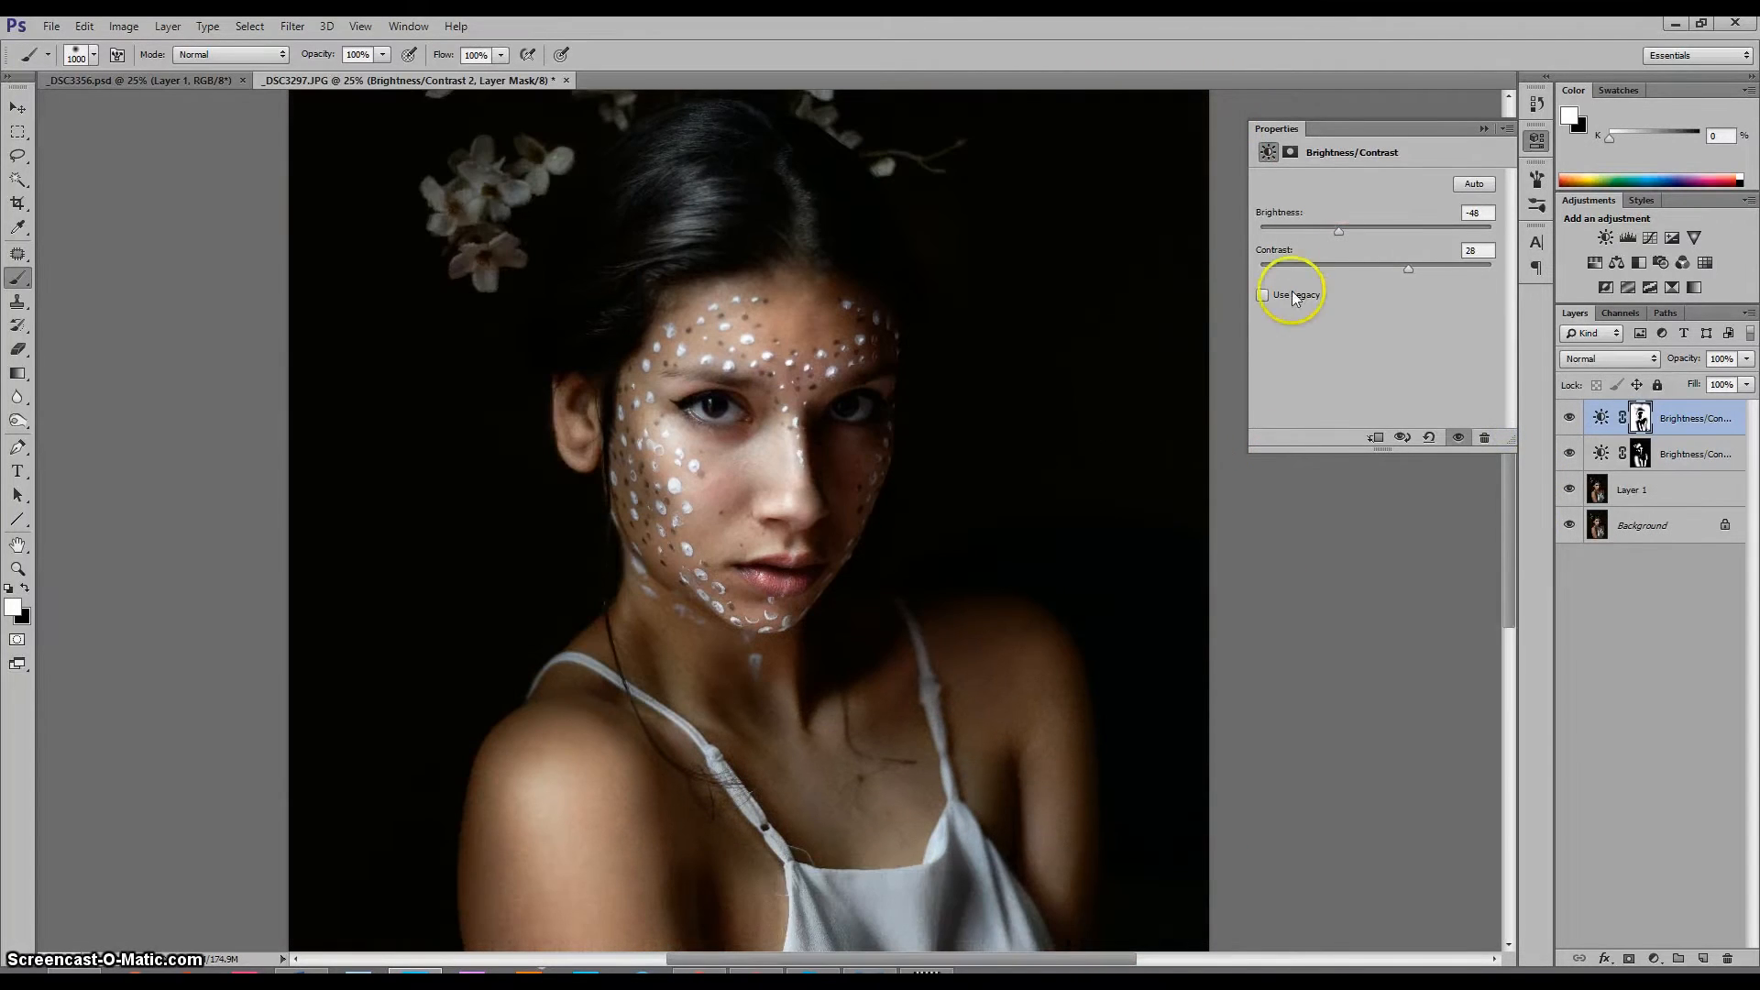
Paint white on the mask with a 300 px brush across the forehead
{"action": "left_click", "coordinate": [860, 330]}
{"action": "key", "text": "bracketleft"}
{"action": "key", "text": "bracketleft"}
{"action": "key", "text": "bracketleft"}
{"action": "key", "text": "bracketleft"}
{"action": "key", "text": "bracketleft"}
{"action": "key", "text": "bracketleft"}
{"action": "key", "text": "bracketleft"}
{"action": "mouse_move", "coordinate": [860, 330]}
{"action": "left_mouse_down"}
{"action": "mouse_move", "coordinate": [675, 338]}
{"action": "mouse_move", "coordinate": [702, 341]}
{"action": "left_mouse_up"}
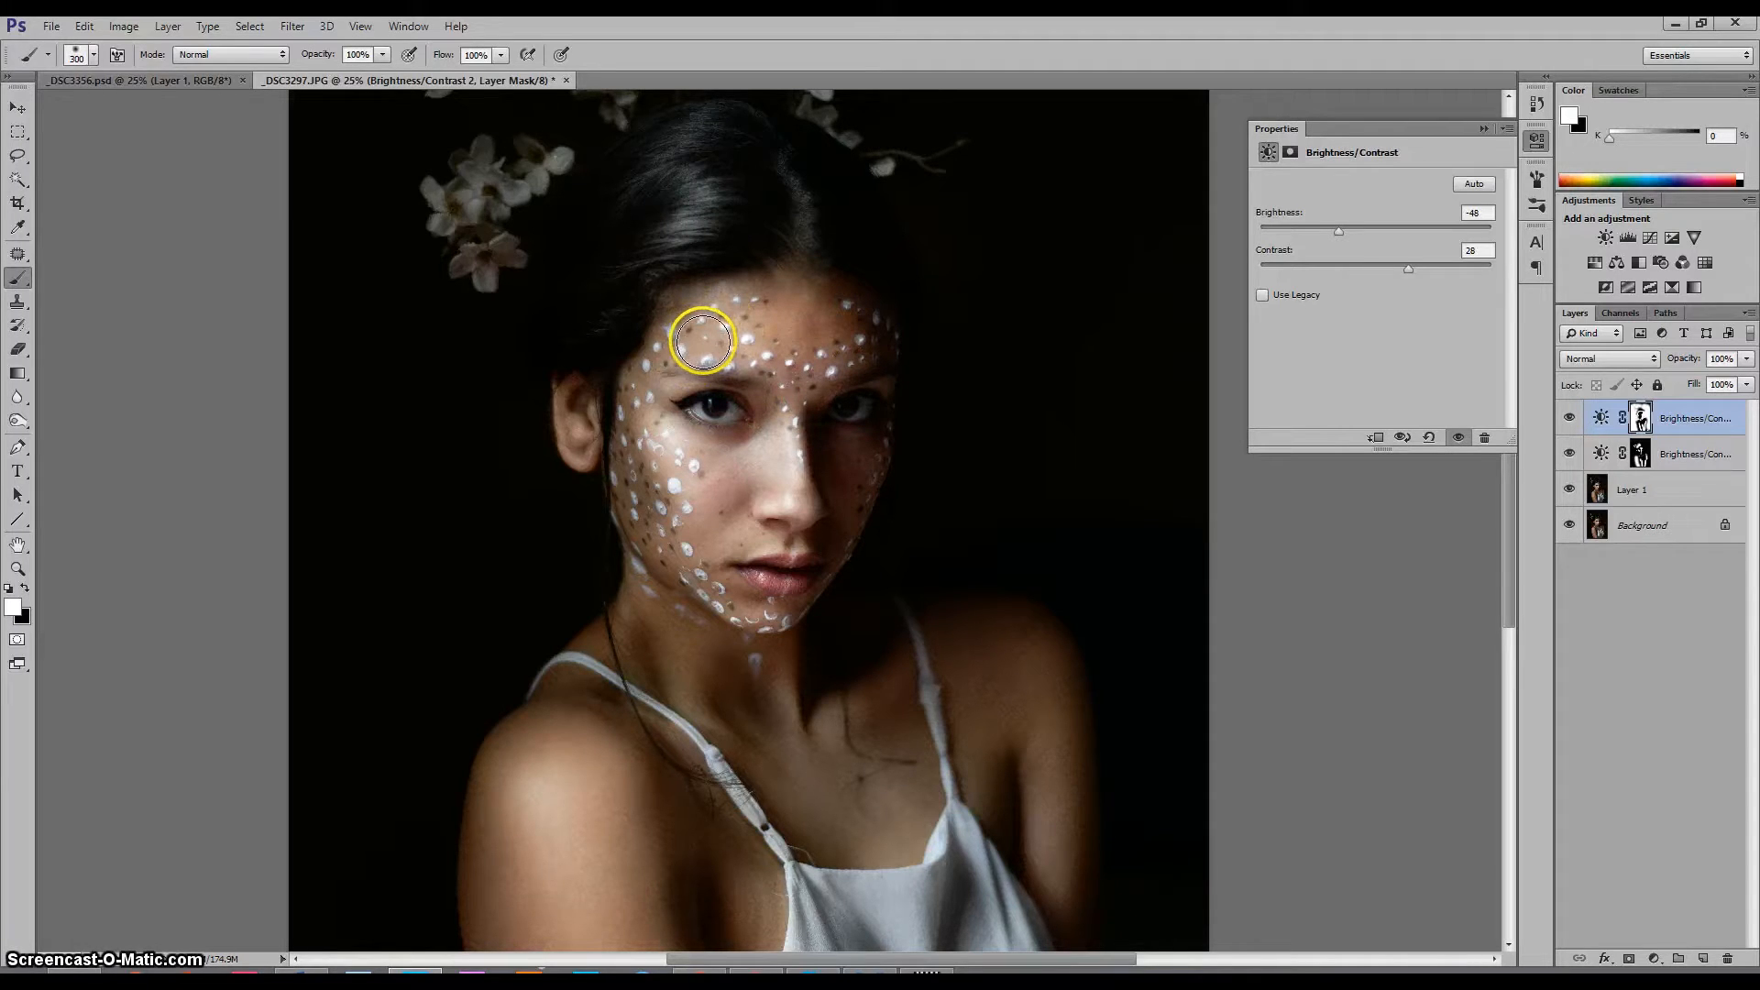
Set the darkening Brightness/Contrast adjustment to brightness -19 and contrast 52
{"action": "left_click_drag", "start_coordinate": [1421, 266], "coordinate": [1432, 266]}
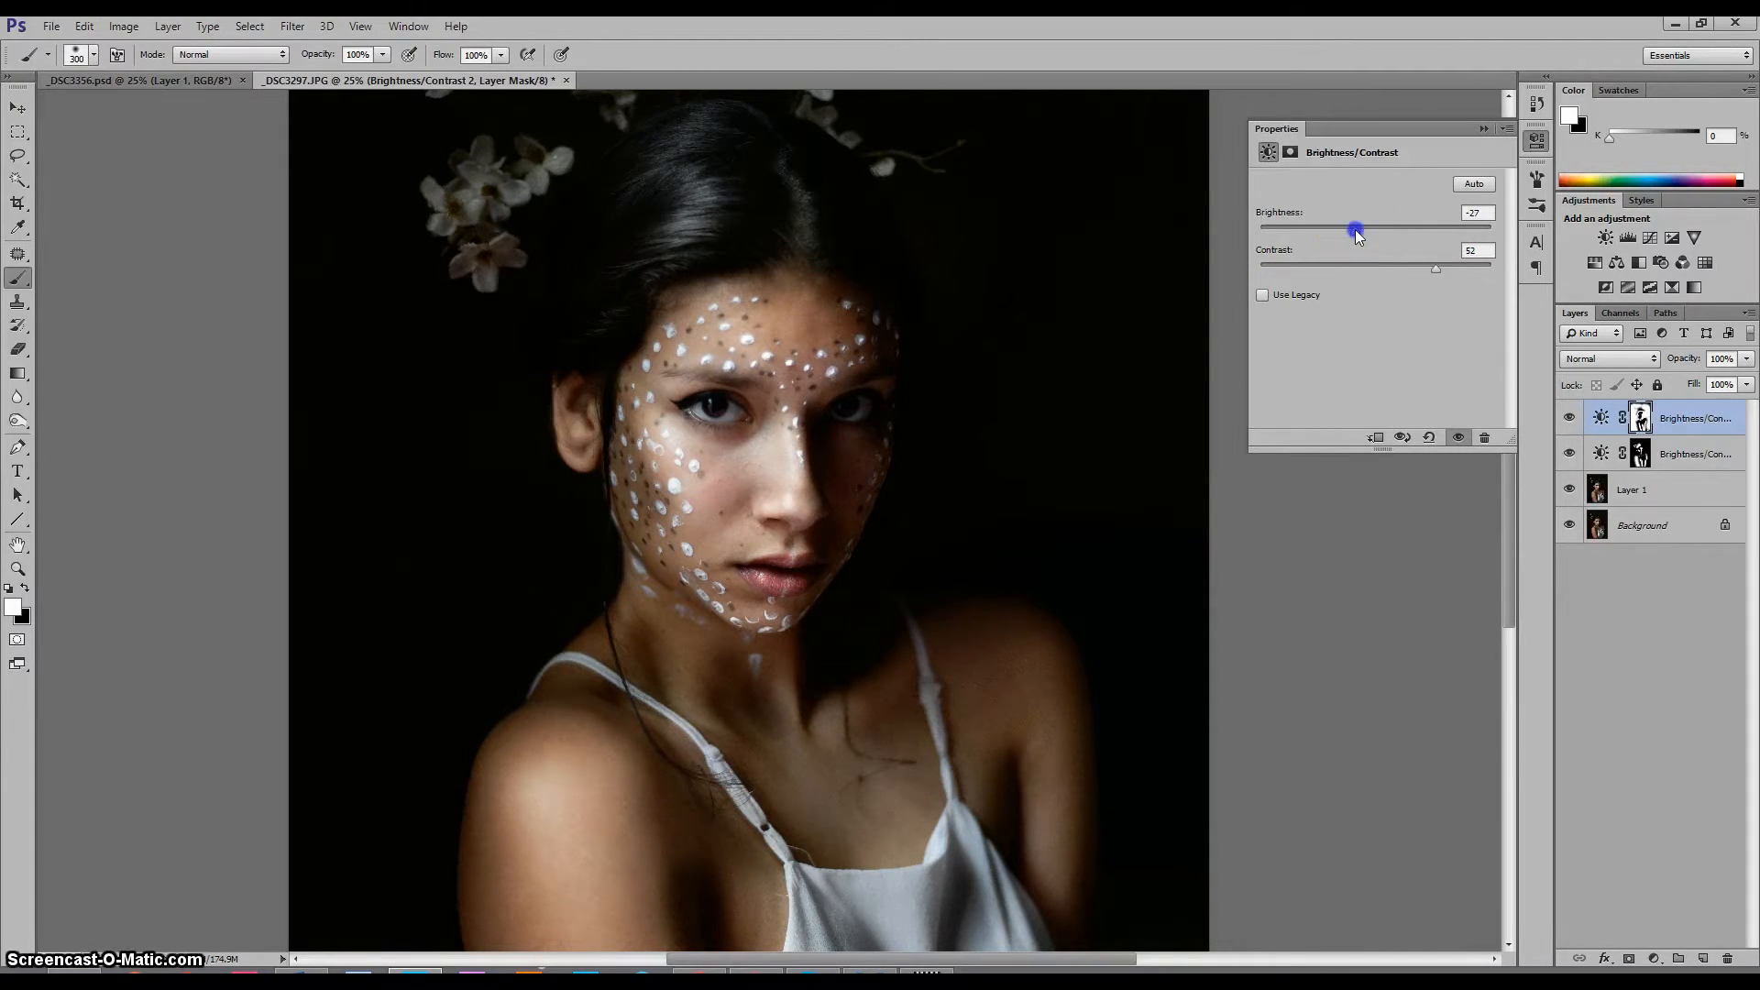
{"action": "left_click_drag", "start_coordinate": [1366, 229], "coordinate": [1361, 229]}
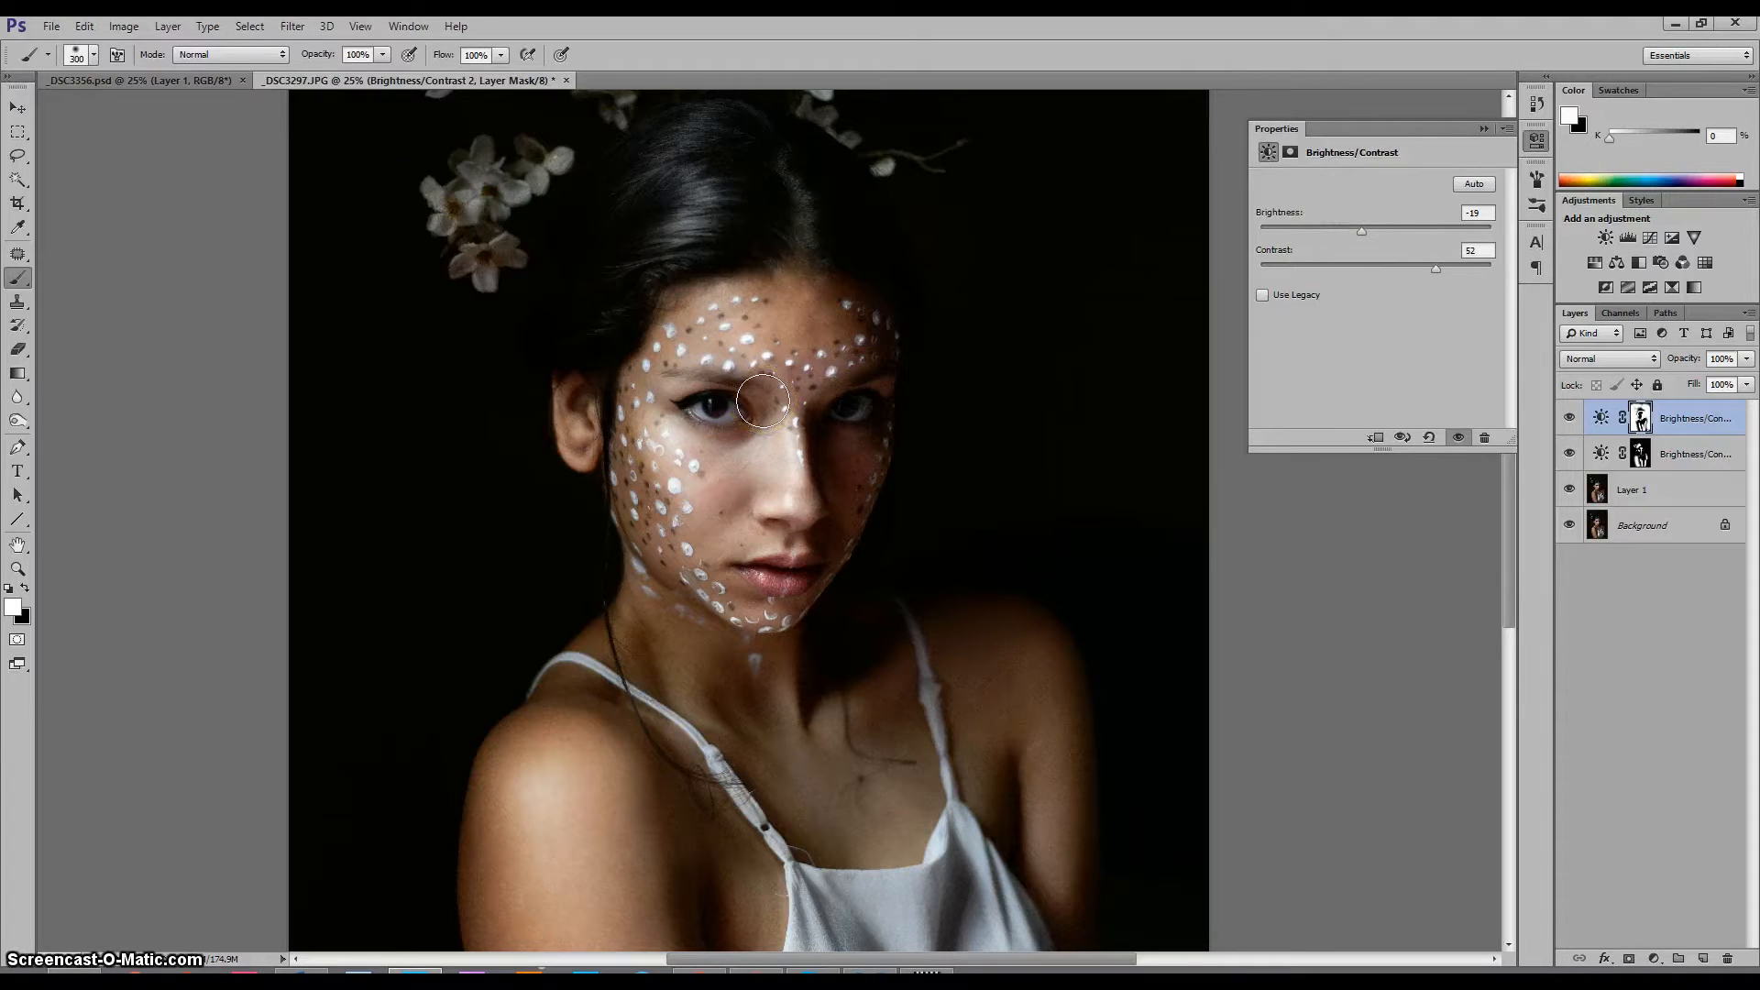
Refine the mask around the eyes with white at 125 px over the near brow and black at 80 px over the eye areas
{"action": "key", "text": "["}
{"action": "key", "text": "["}
{"action": "key", "text": "["}
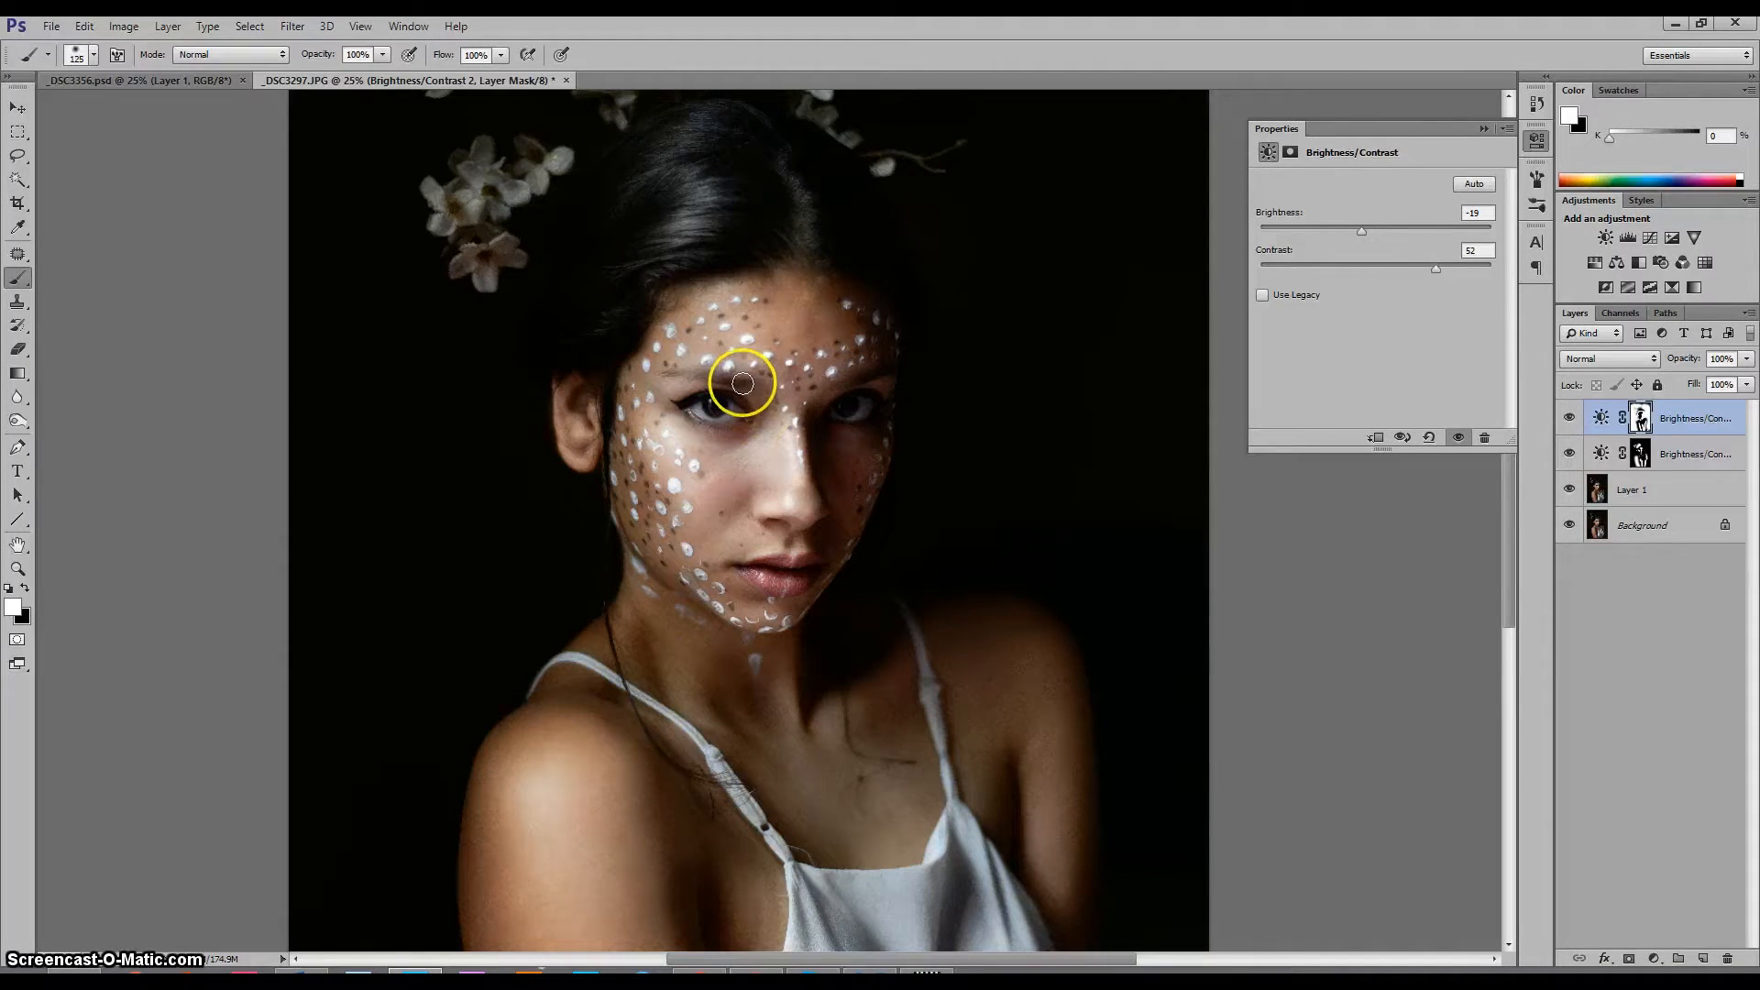
{"action": "left_click_drag", "start_coordinate": [741, 382], "coordinate": [747, 380]}
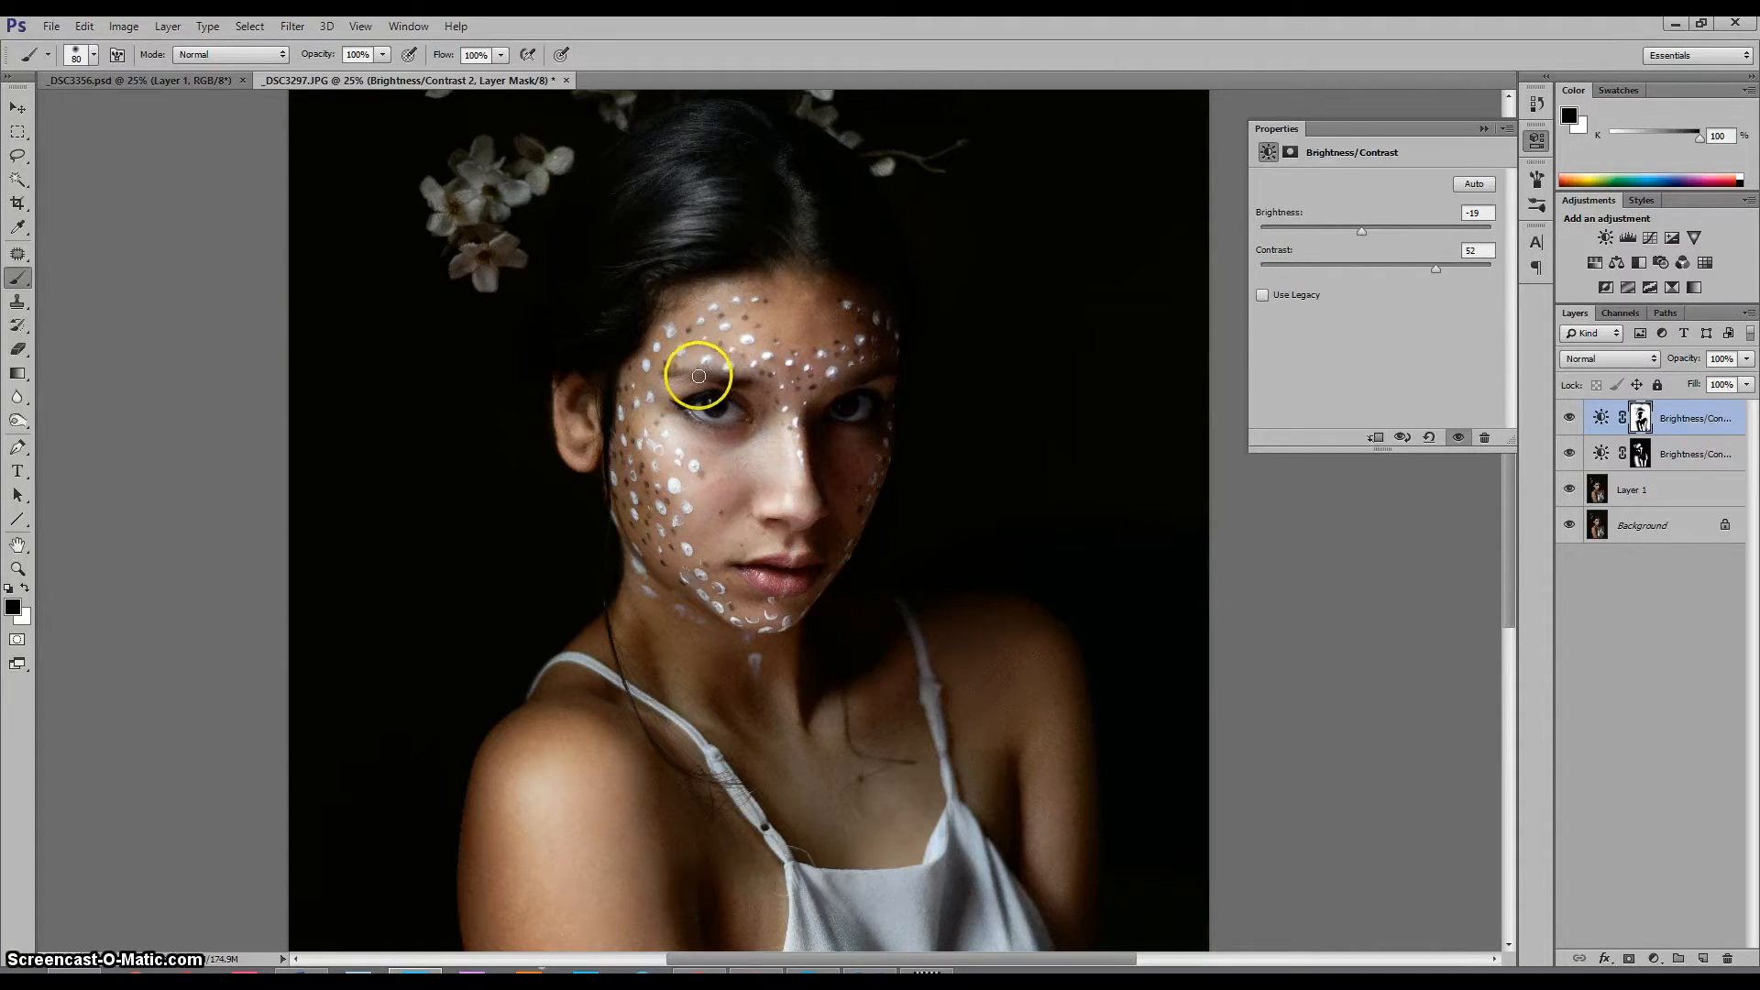
{"action": "mouse_move", "coordinate": [853, 381]}
{"action": "left_mouse_down"}
{"action": "mouse_move", "coordinate": [852, 414]}
{"action": "mouse_move", "coordinate": [873, 401]}
{"action": "left_mouse_up"}
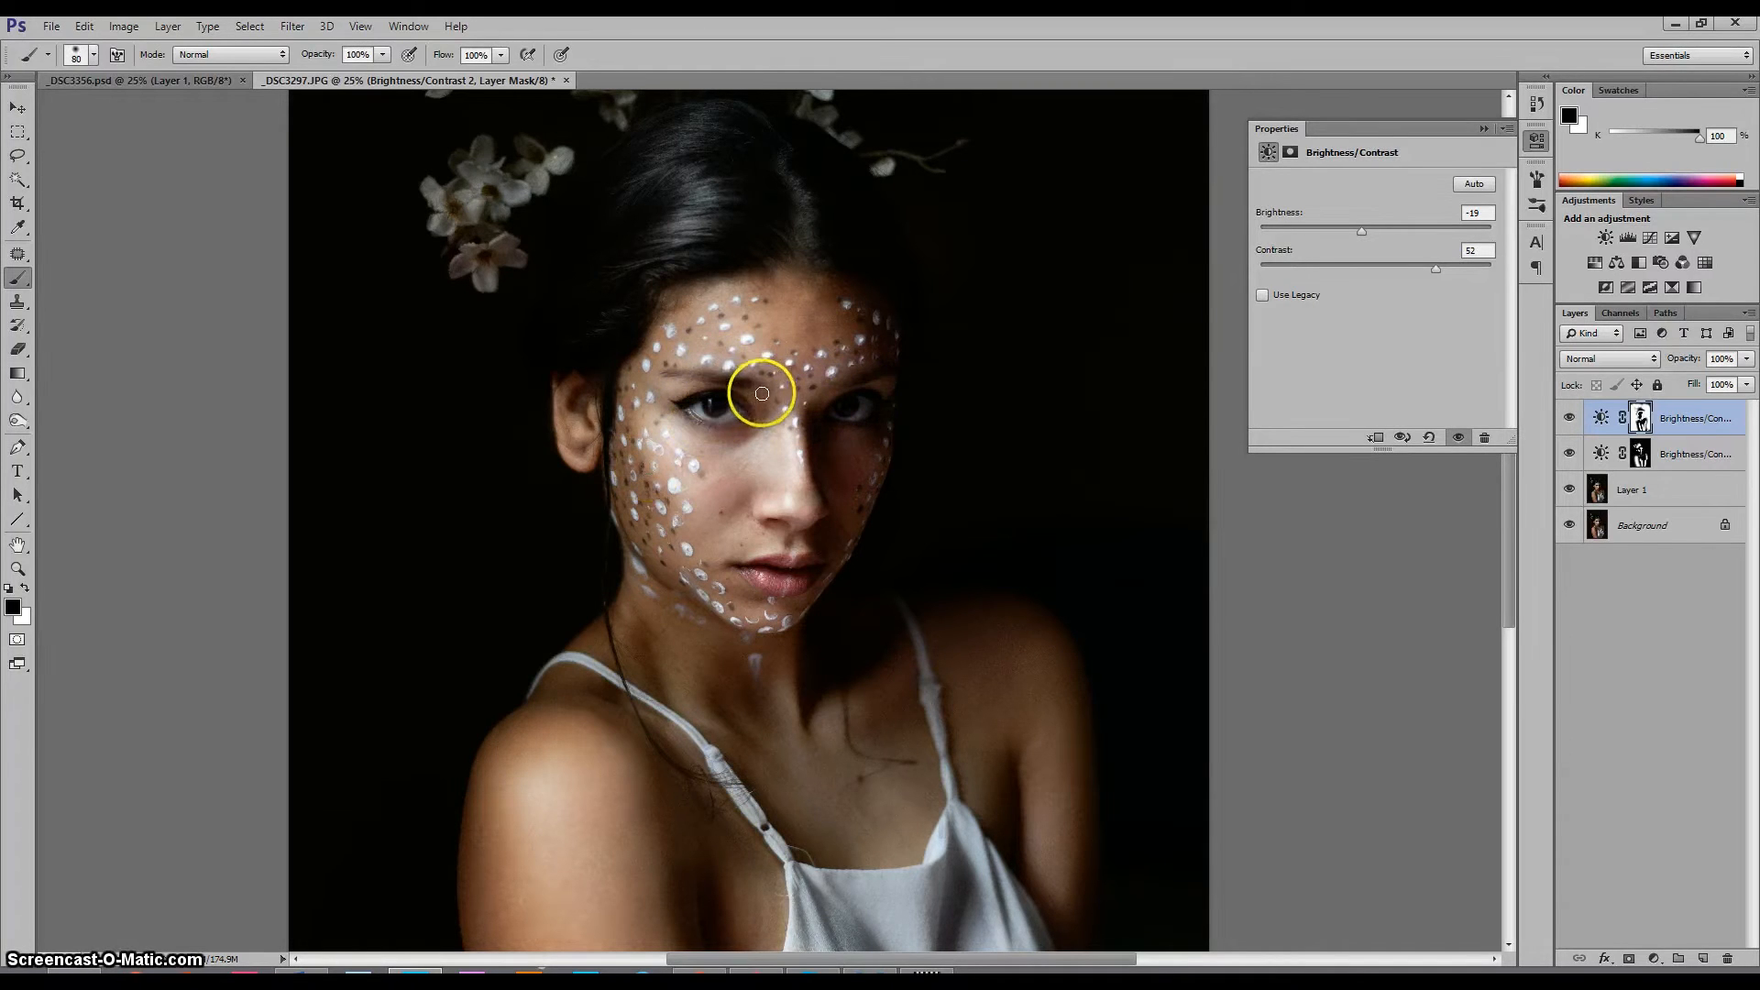
{"action": "mouse_move", "coordinate": [743, 441]}
{"action": "left_mouse_down"}
{"action": "mouse_move", "coordinate": [707, 405]}
{"action": "mouse_move", "coordinate": [728, 428]}
{"action": "left_mouse_up"}
Paint white on the mask with a 40 px brush around the near eye and its outer corner
{"action": "key", "text": "x"}
{"action": "mouse_move", "coordinate": [727, 391]}
{"action": "left_mouse_down"}
{"action": "mouse_move", "coordinate": [808, 424]}
{"action": "mouse_move", "coordinate": [665, 419]}
{"action": "mouse_move", "coordinate": [684, 406]}
{"action": "mouse_move", "coordinate": [754, 411]}
{"action": "left_mouse_up"}
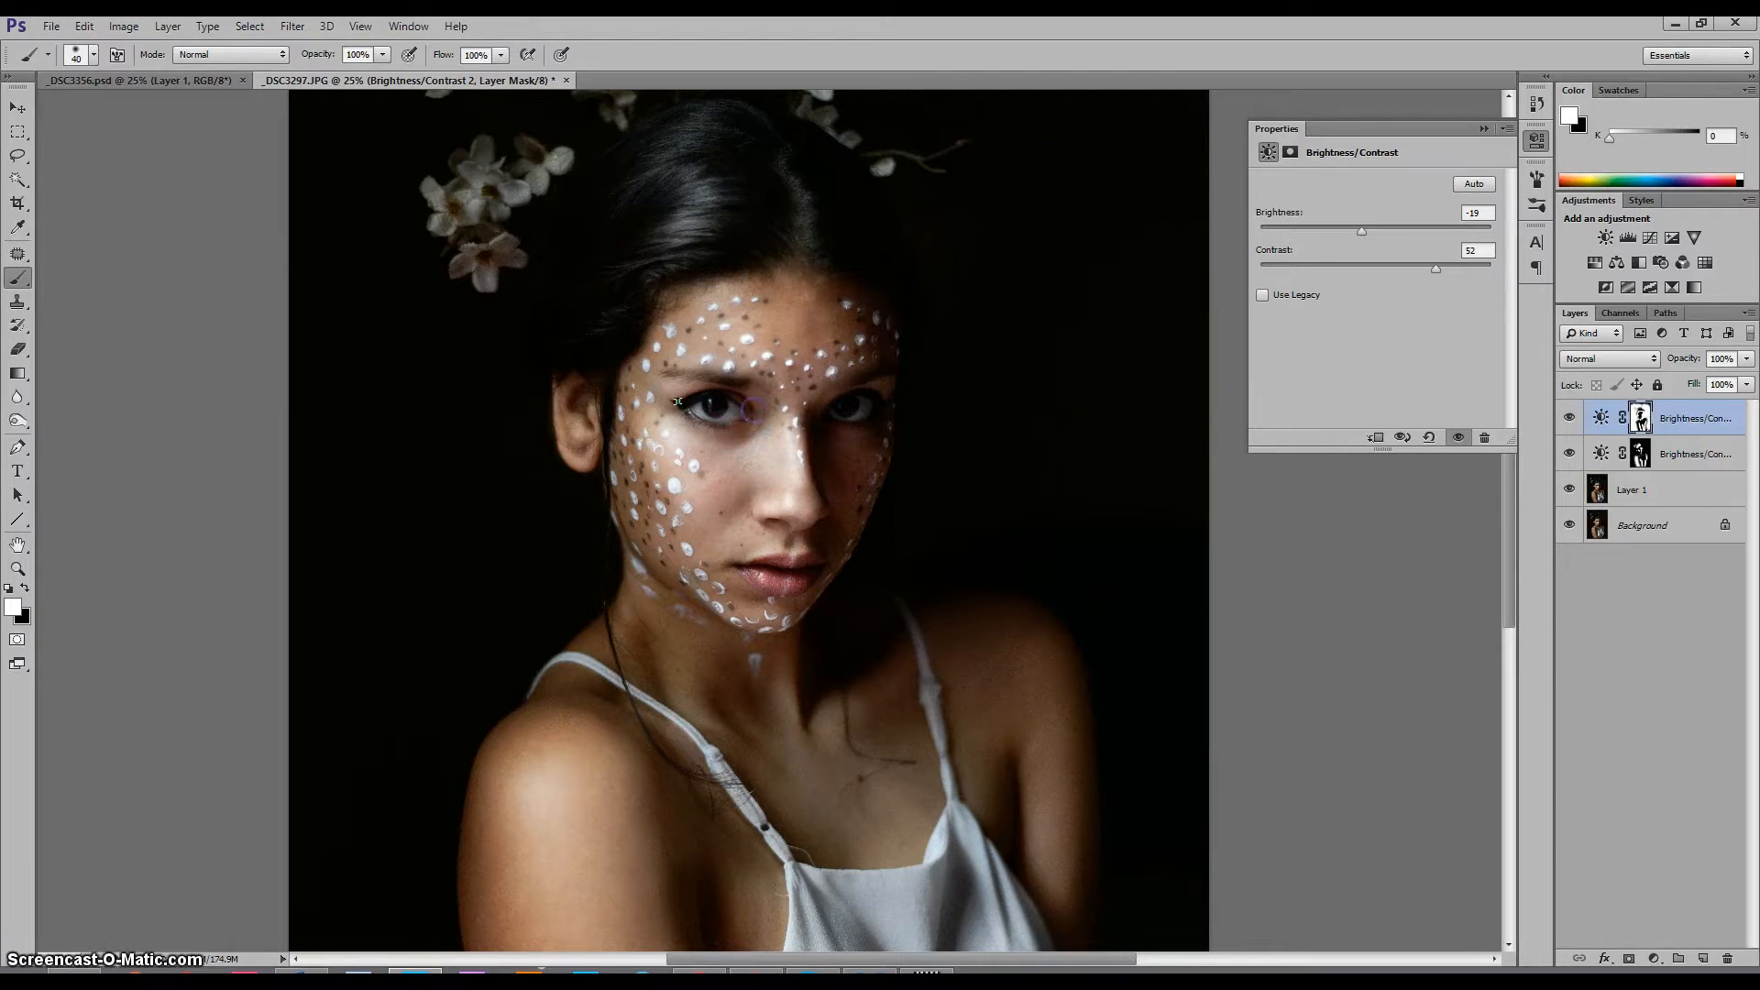
{"action": "mouse_move", "coordinate": [658, 396]}
{"action": "left_mouse_down"}
{"action": "mouse_move", "coordinate": [722, 376]}
{"action": "mouse_move", "coordinate": [681, 399]}
{"action": "left_mouse_up"}
Paint white on the darkening mask with 40 px and 100 px brushes over the far cheek, chin, mouth area and nose
{"action": "mouse_move", "coordinate": [845, 486]}
{"action": "left_mouse_down"}
{"action": "mouse_move", "coordinate": [798, 589]}
{"action": "mouse_move", "coordinate": [746, 590]}
{"action": "mouse_move", "coordinate": [749, 605]}
{"action": "left_mouse_up"}
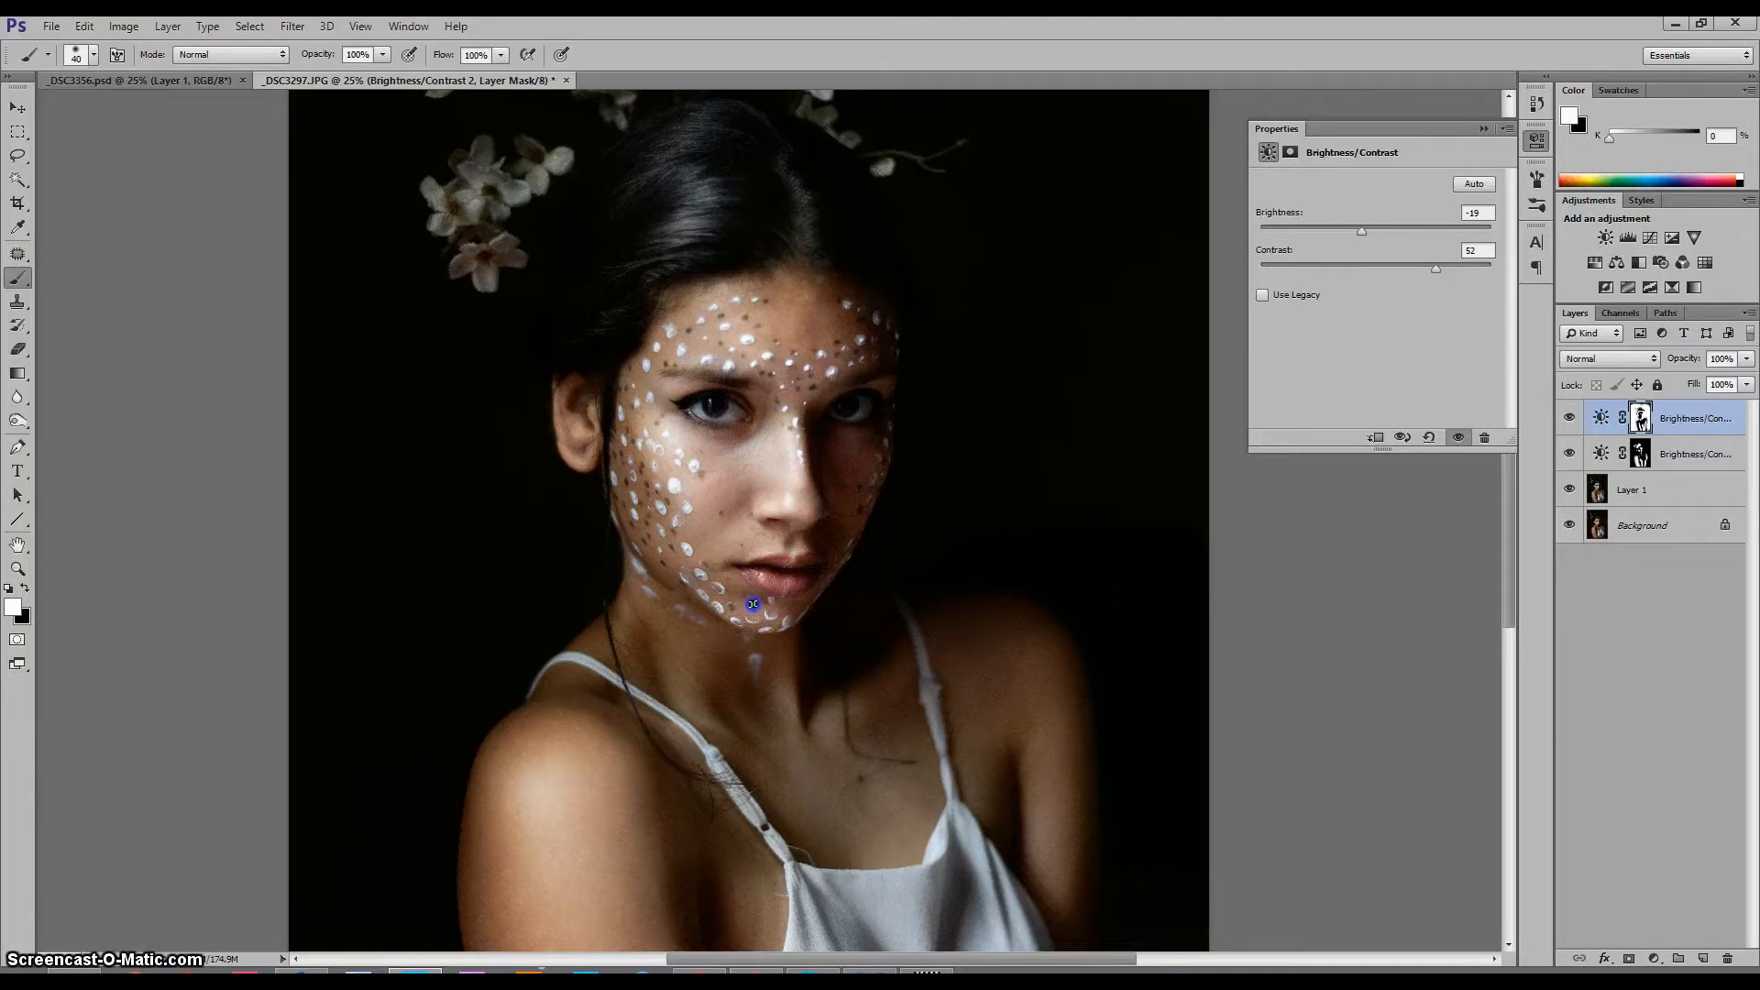
{"action": "key", "text": "]"}
{"action": "key", "text": "]"}
{"action": "key", "text": "]"}
{"action": "key", "text": "]"}
{"action": "key", "text": "]"}
{"action": "key", "text": "]"}
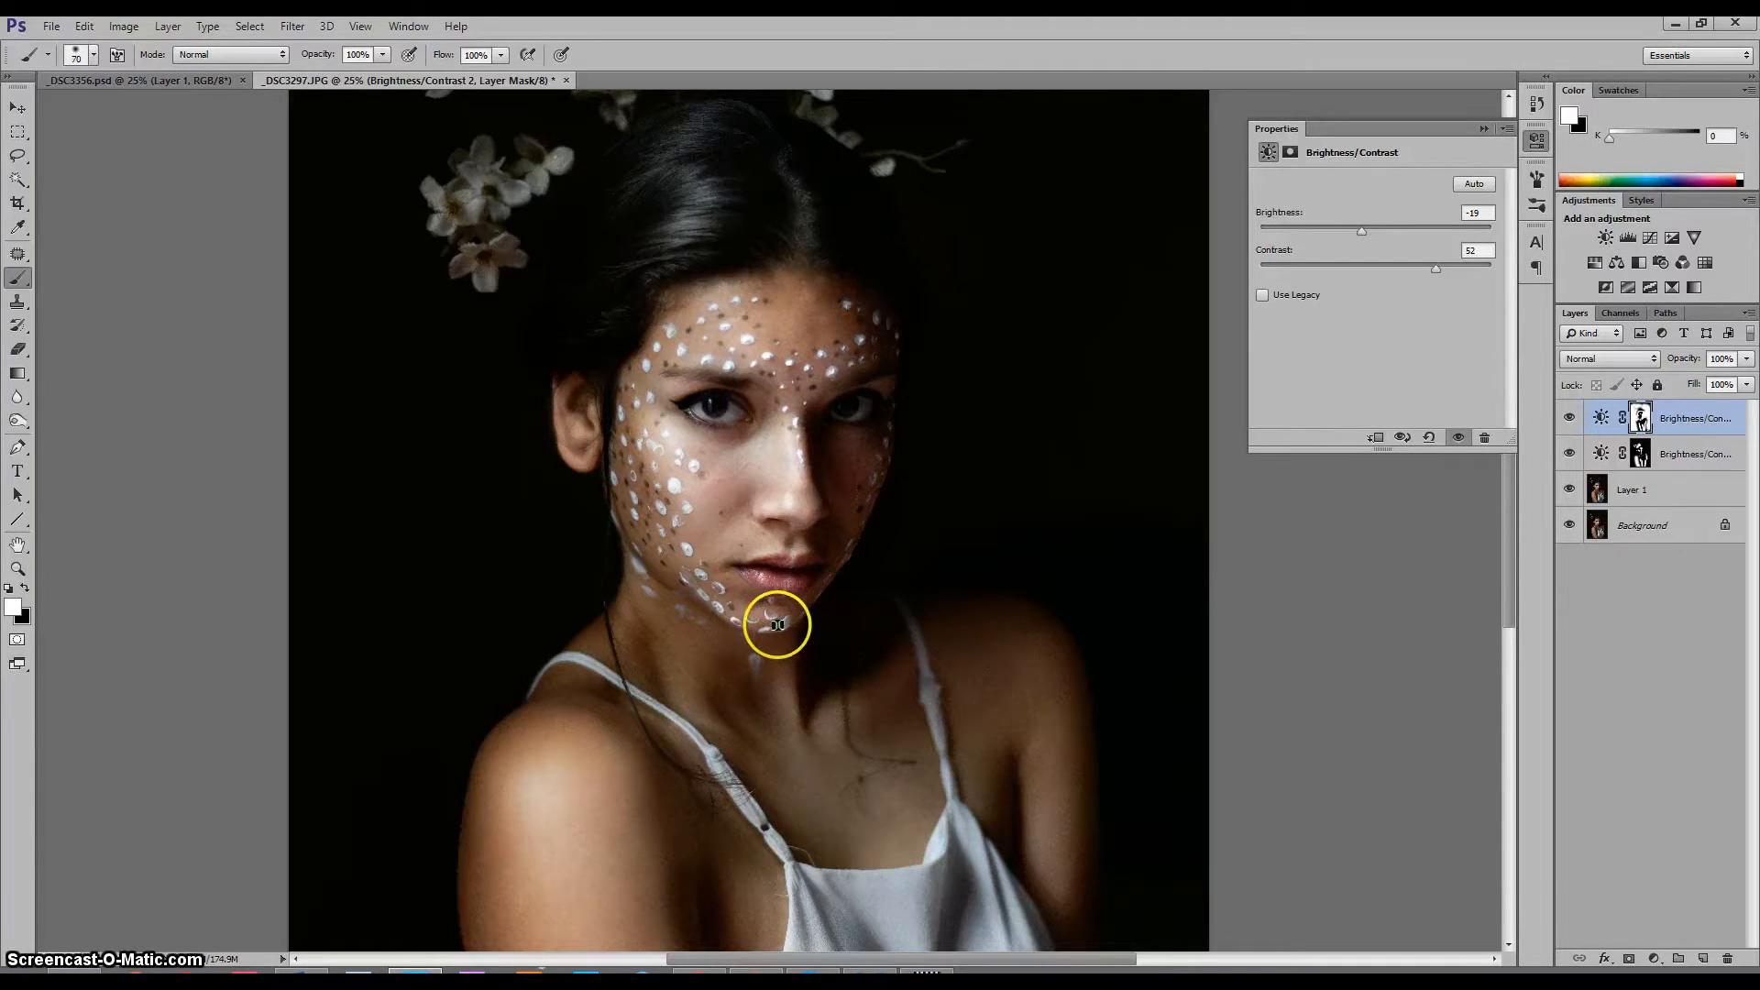
{"action": "mouse_move", "coordinate": [757, 601]}
{"action": "left_mouse_down"}
{"action": "mouse_move", "coordinate": [782, 608]}
{"action": "mouse_move", "coordinate": [745, 606]}
{"action": "left_mouse_up"}
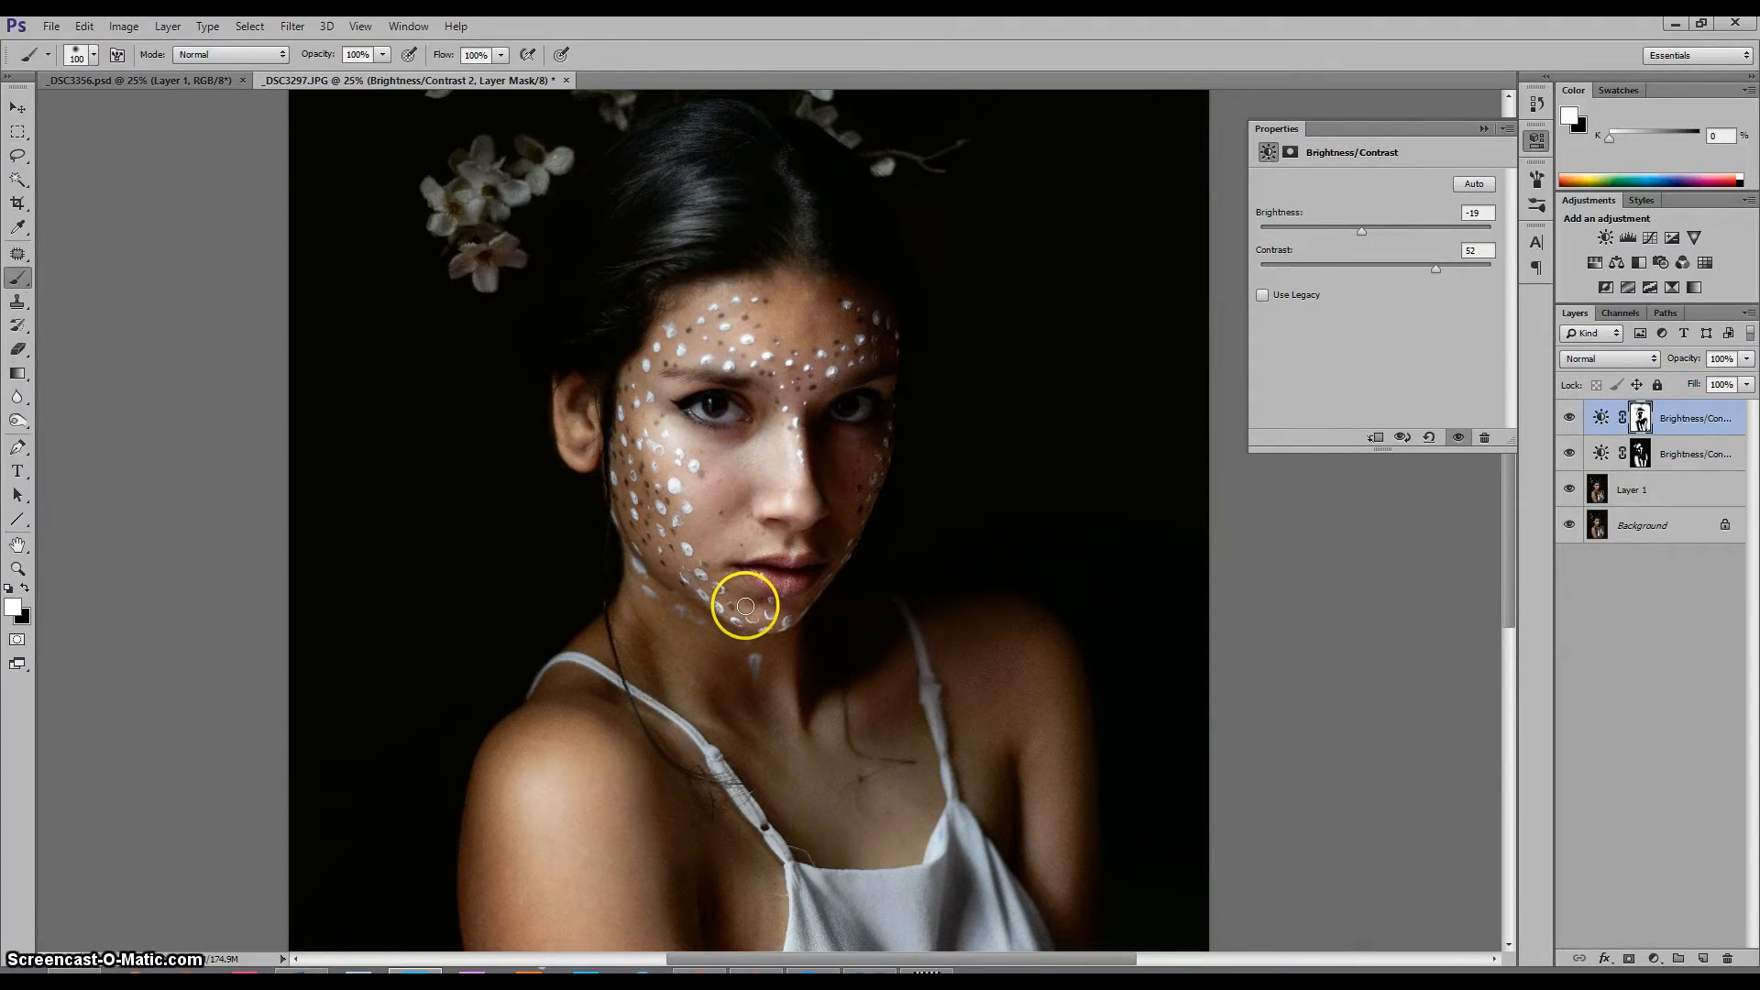
{"action": "left_click_drag", "start_coordinate": [819, 545], "coordinate": [791, 545]}
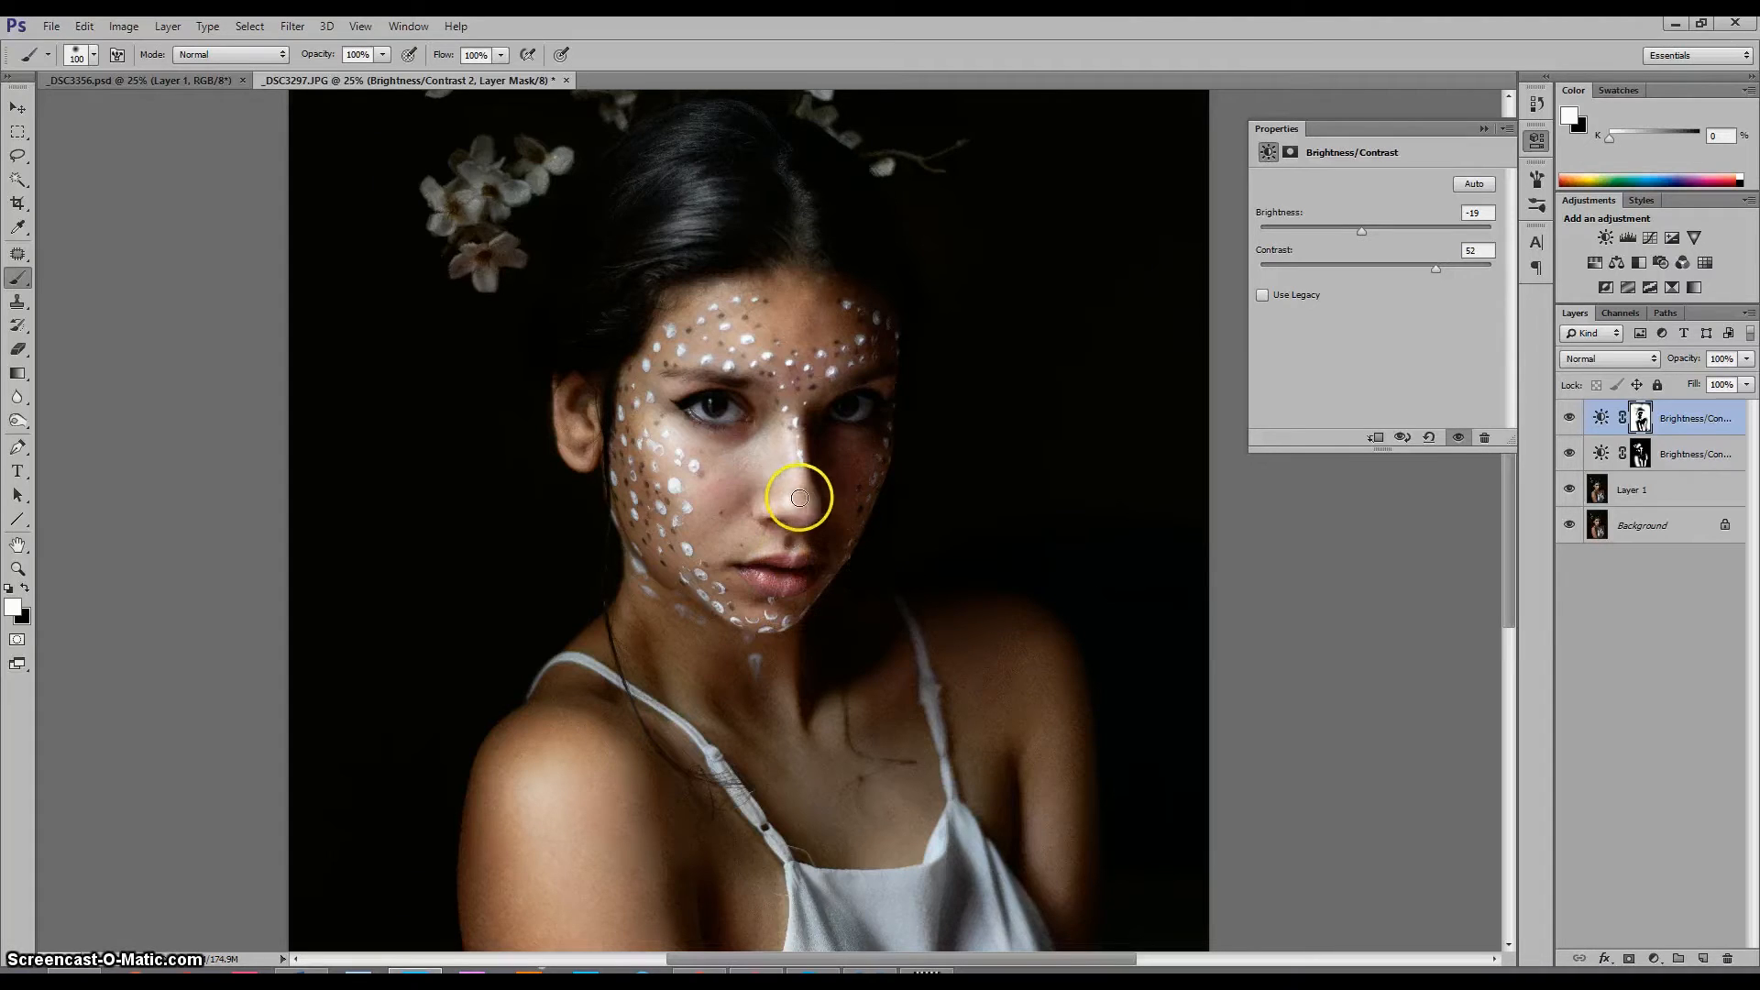
{"action": "left_click", "coordinate": [773, 523]}
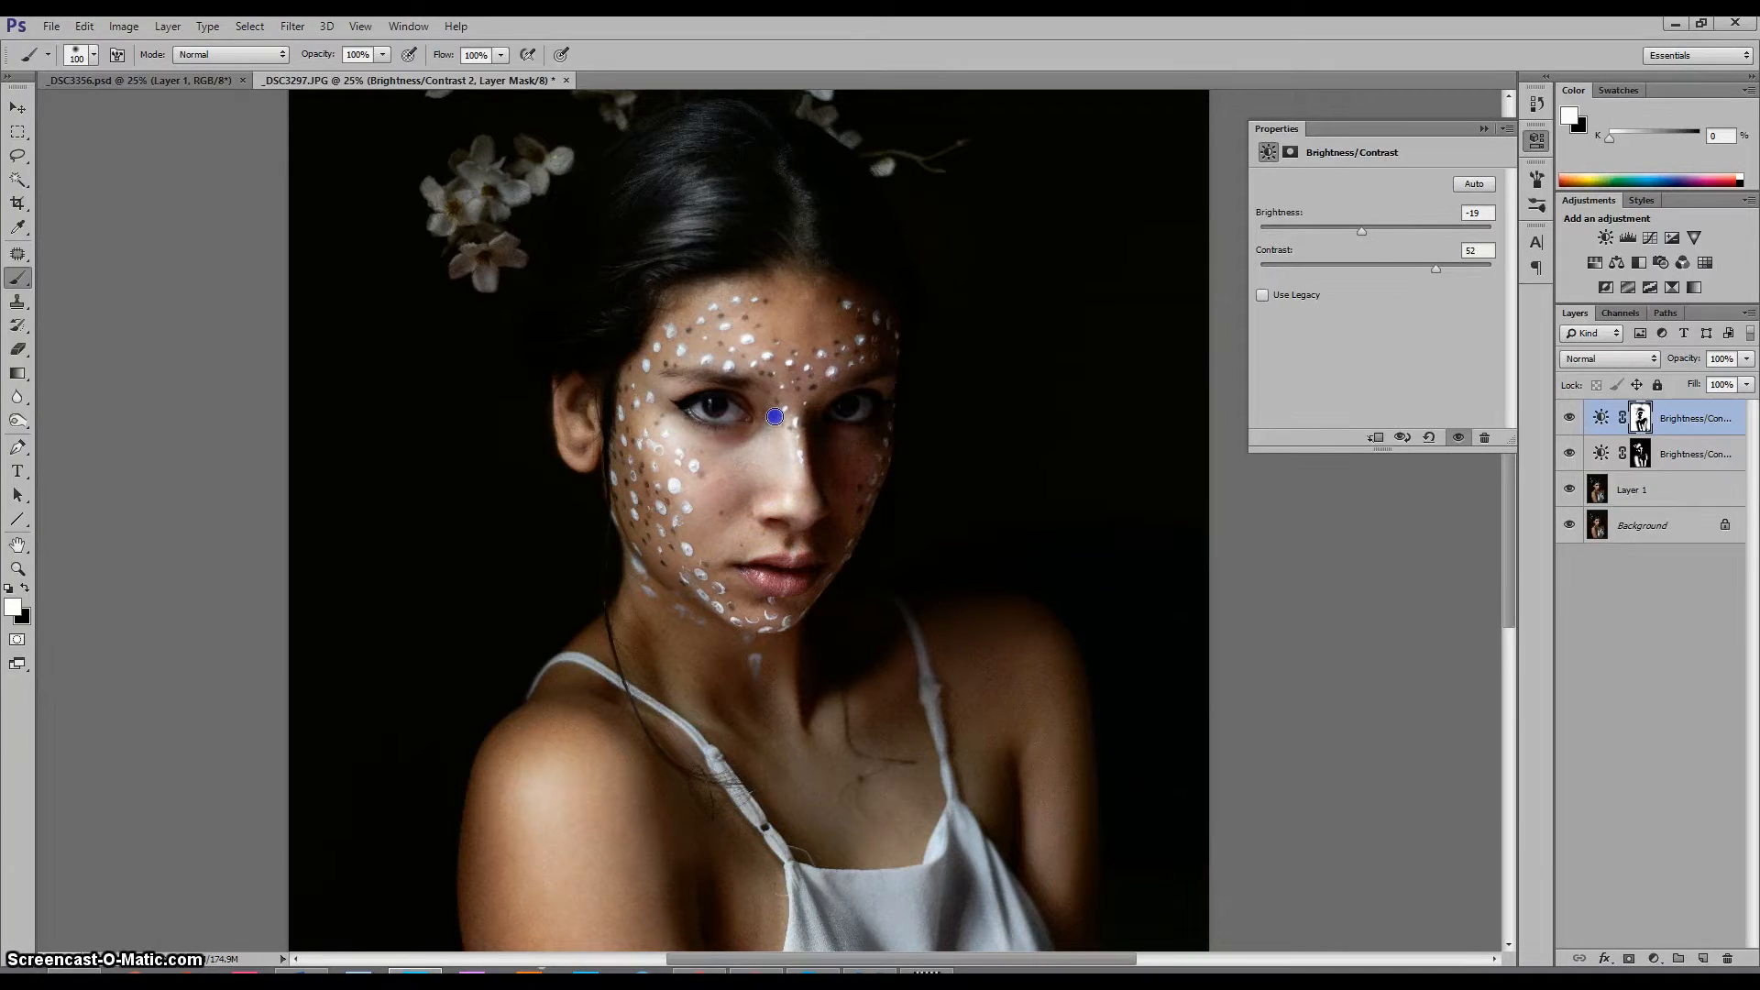
View the whole portrait and compare it with the darkening adjustment hidden and shown
{"action": "key", "text": "bracketright"}
{"action": "key", "text": "bracketright"}
{"action": "key", "text": "bracketright"}
{"action": "key", "text": "bracketright"}
{"action": "key", "text": "bracketright"}
{"action": "key", "text": "bracketright"}
{"action": "left_click_drag", "start_coordinate": [1507, 606], "coordinate": [1508, 656]}
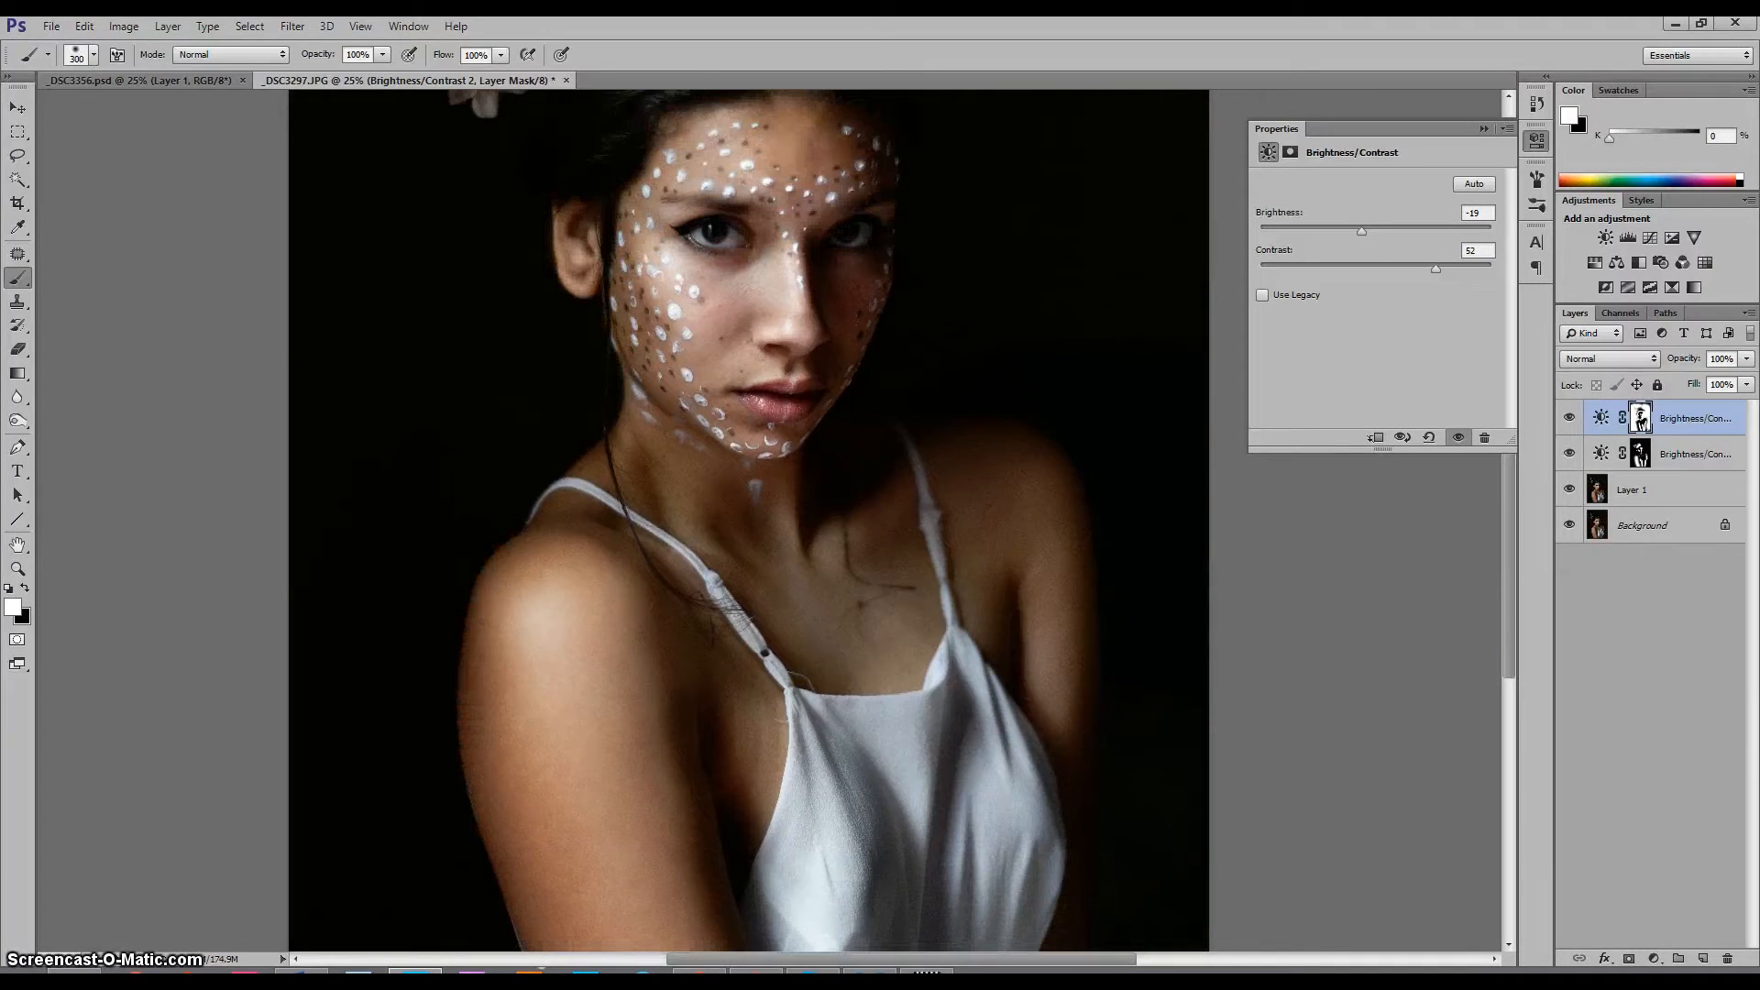
{"action": "double_click", "coordinate": [17, 544]}
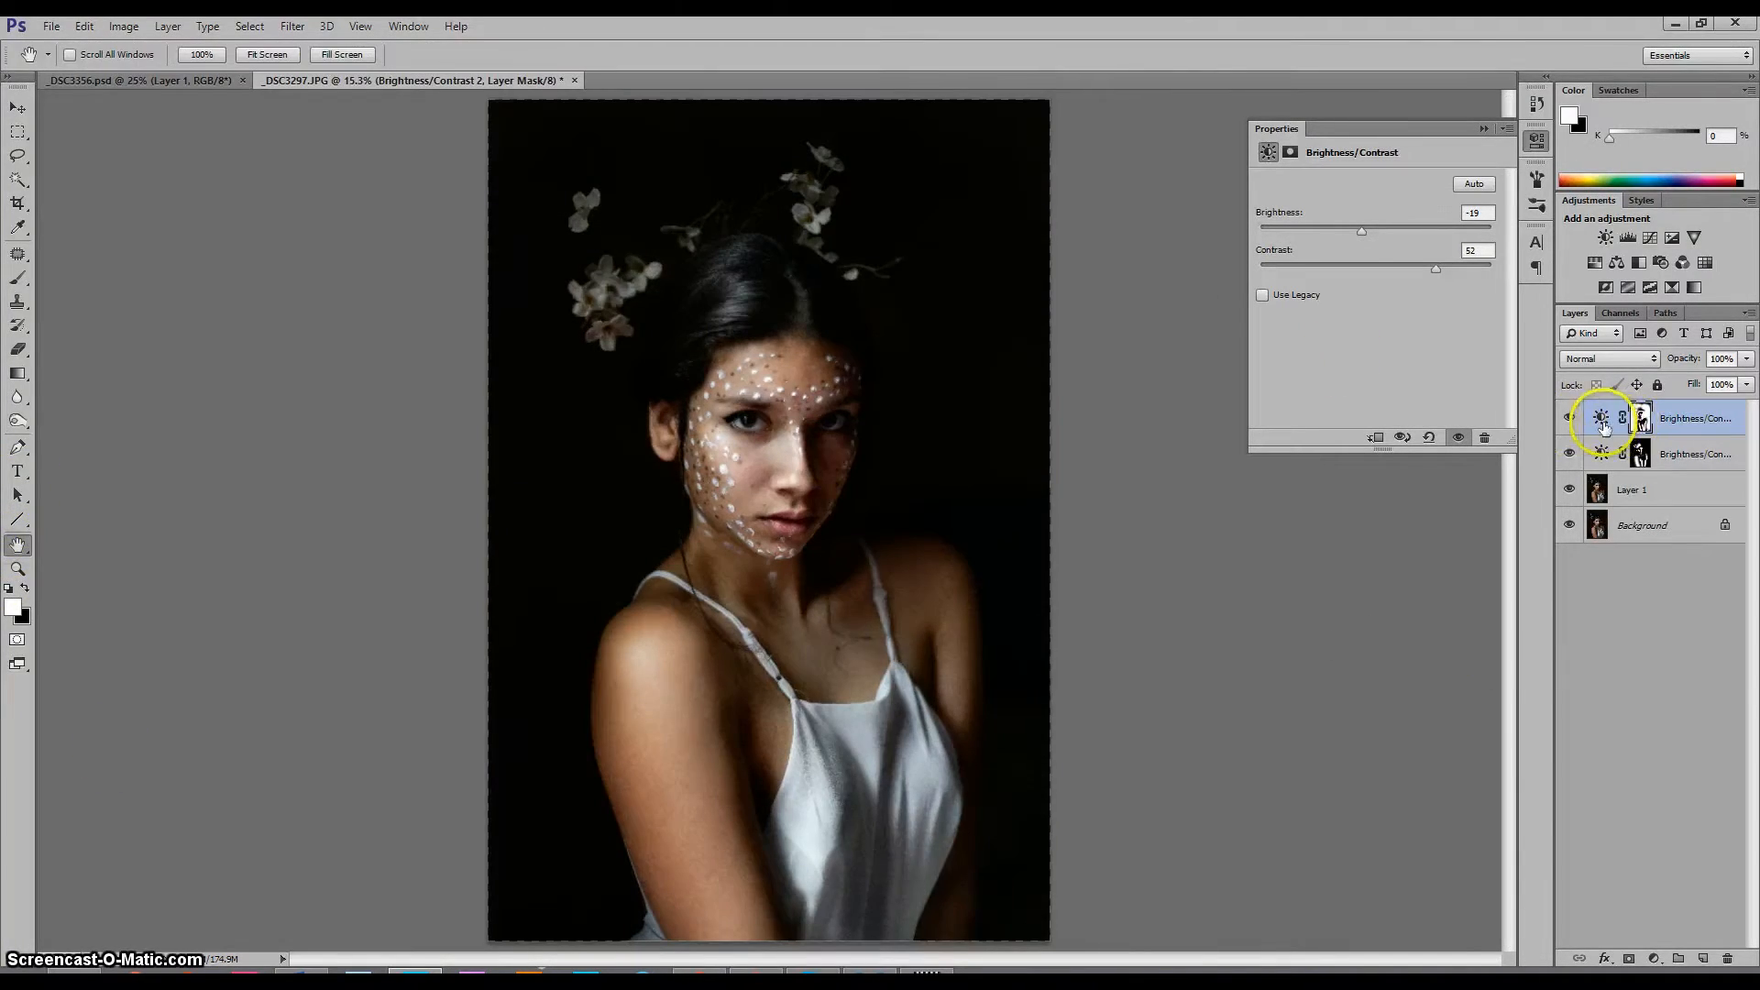
{"action": "left_click", "coordinate": [1571, 415]}
{"action": "left_click", "coordinate": [1570, 414]}
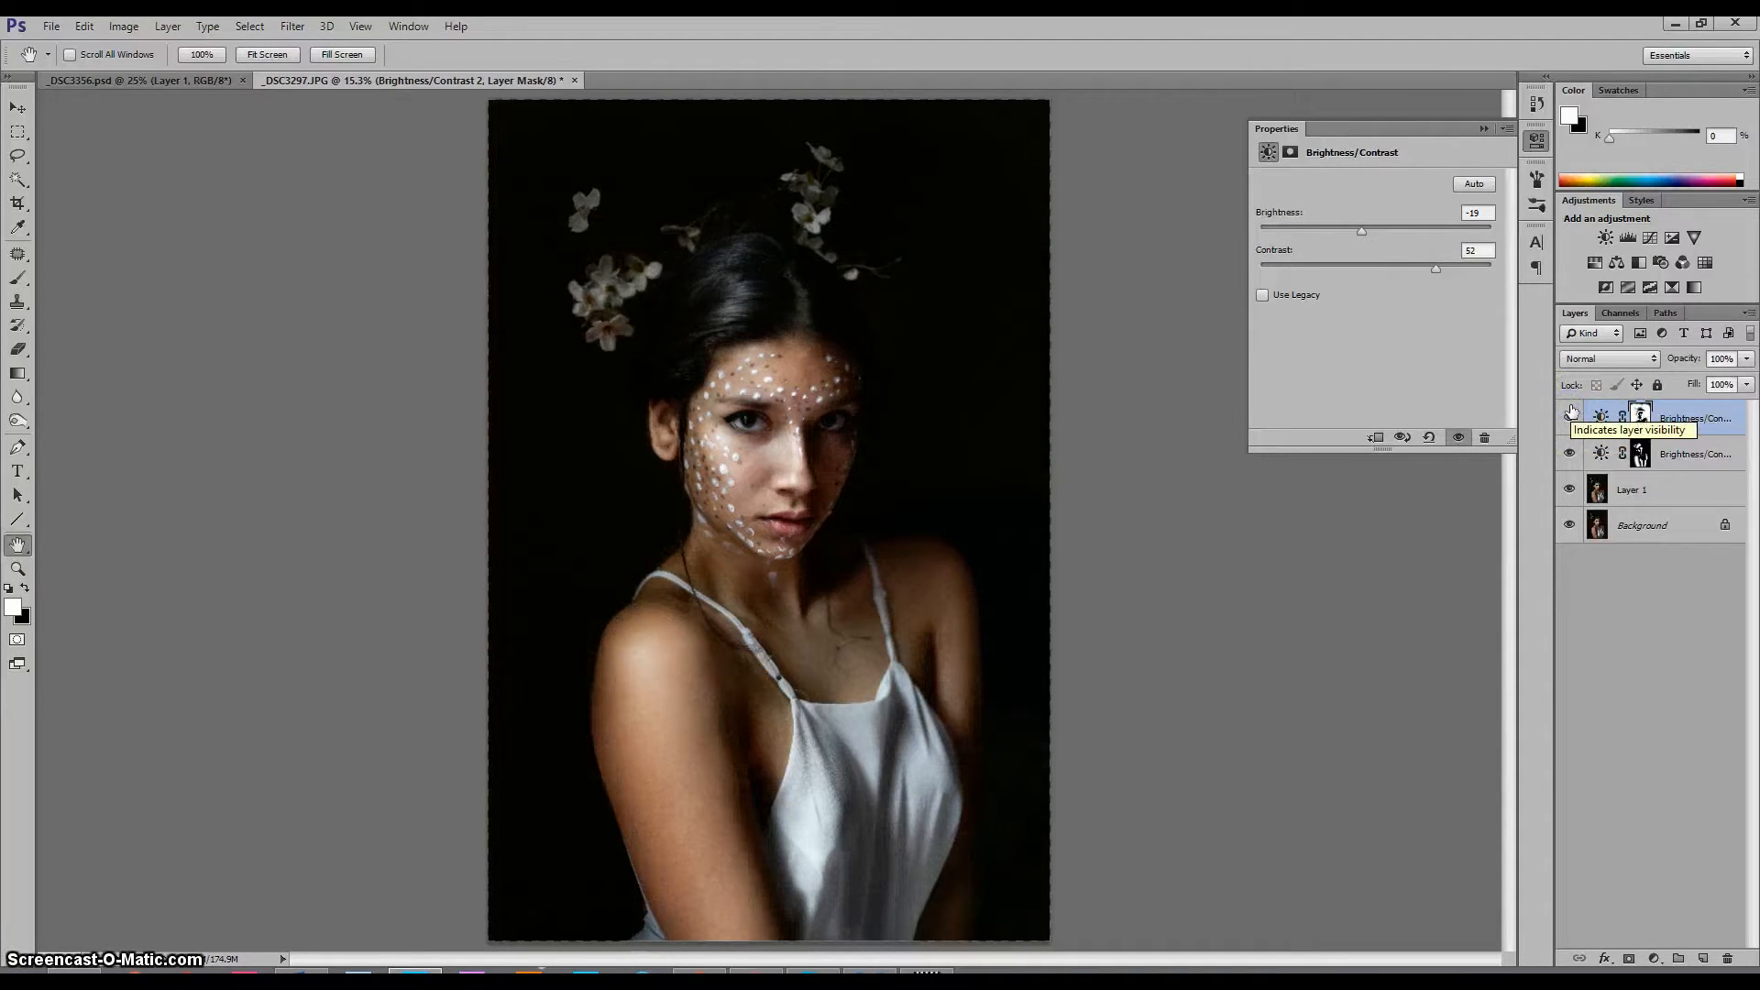
Return to the Brush tool and enlarge the brush to 600 px
{"action": "key", "text": "b"}
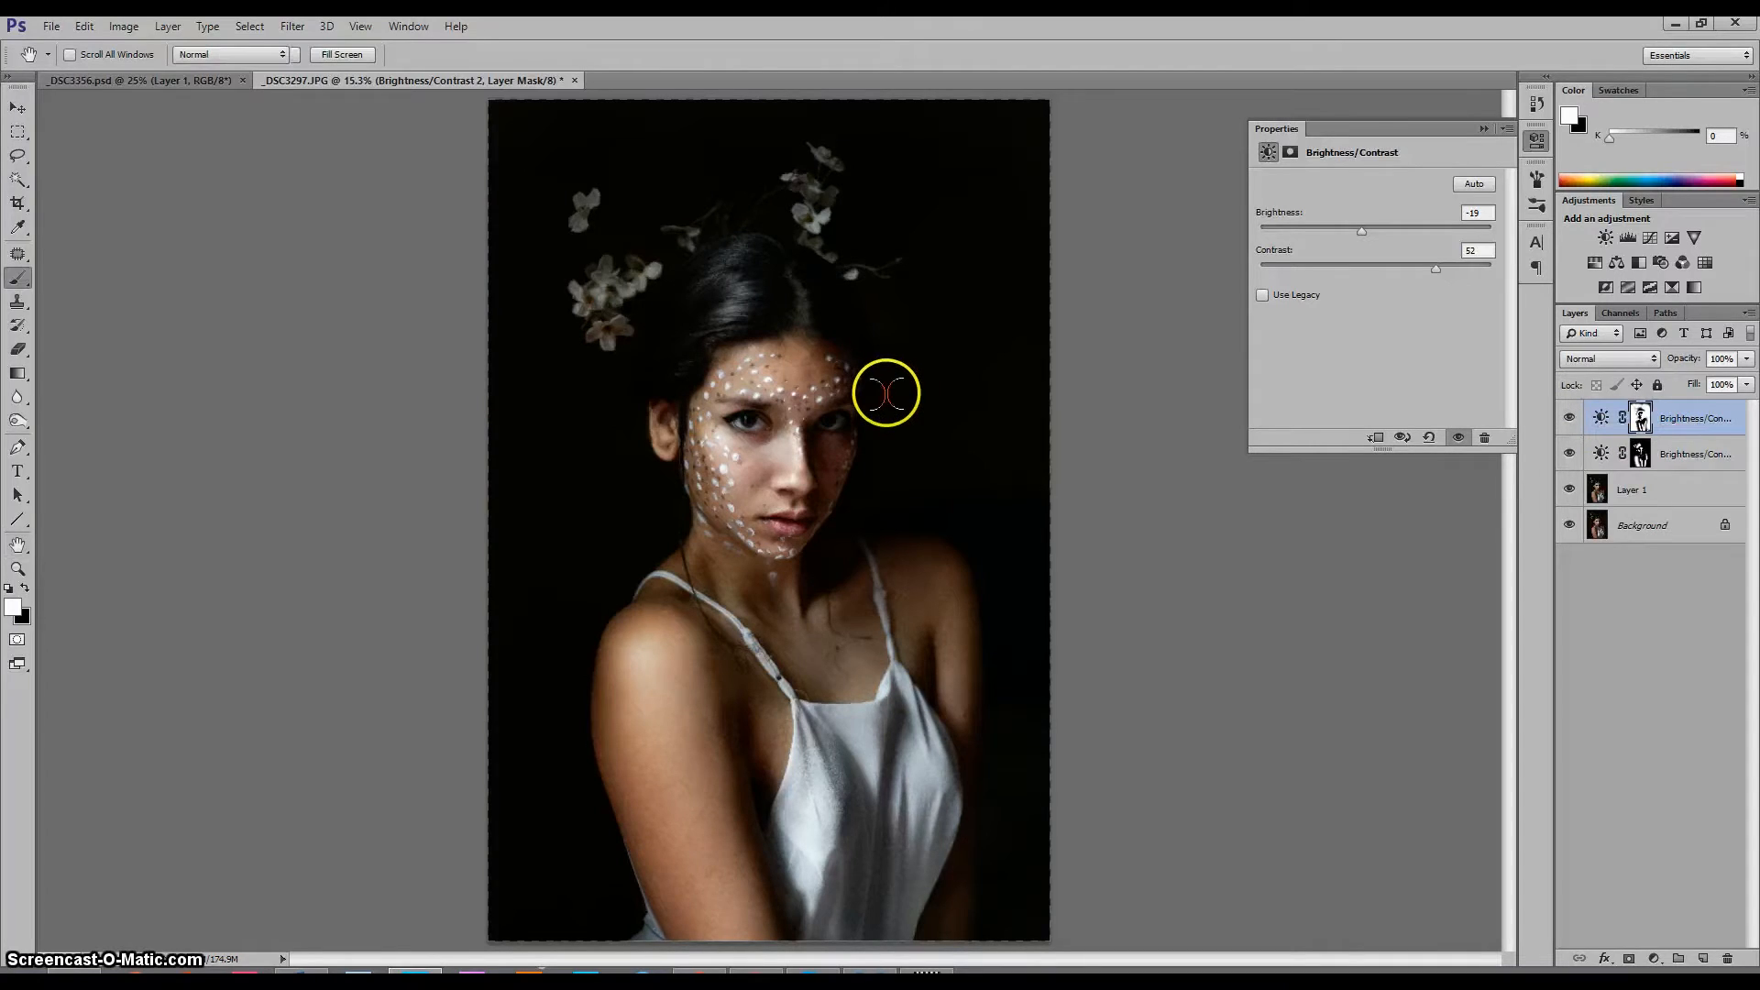
{"action": "key", "text": "bracketright"}
{"action": "key", "text": "bracketright"}
{"action": "key", "text": "bracketright"}
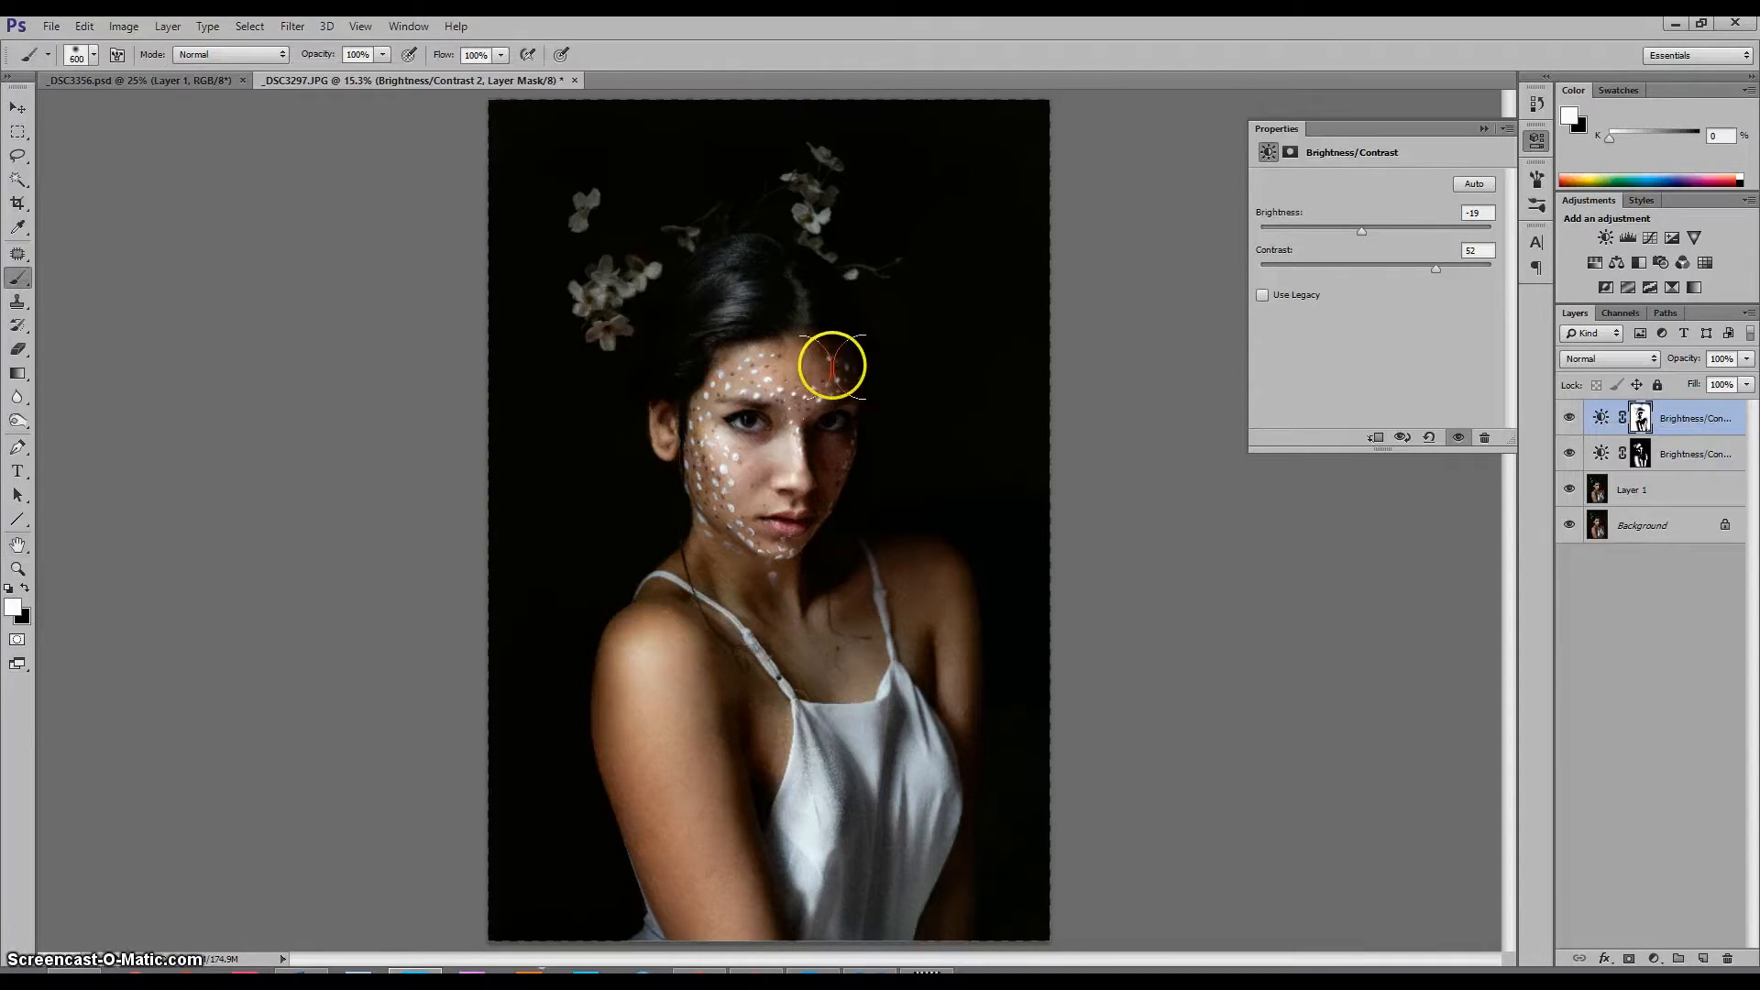
Group the two Brightness/Contrast adjustment layers and compare the portrait with the group hidden and shown
{"action": "left_click", "coordinate": [1692, 453], "text": "shift"}
{"action": "key", "text": "ctrl+g"}
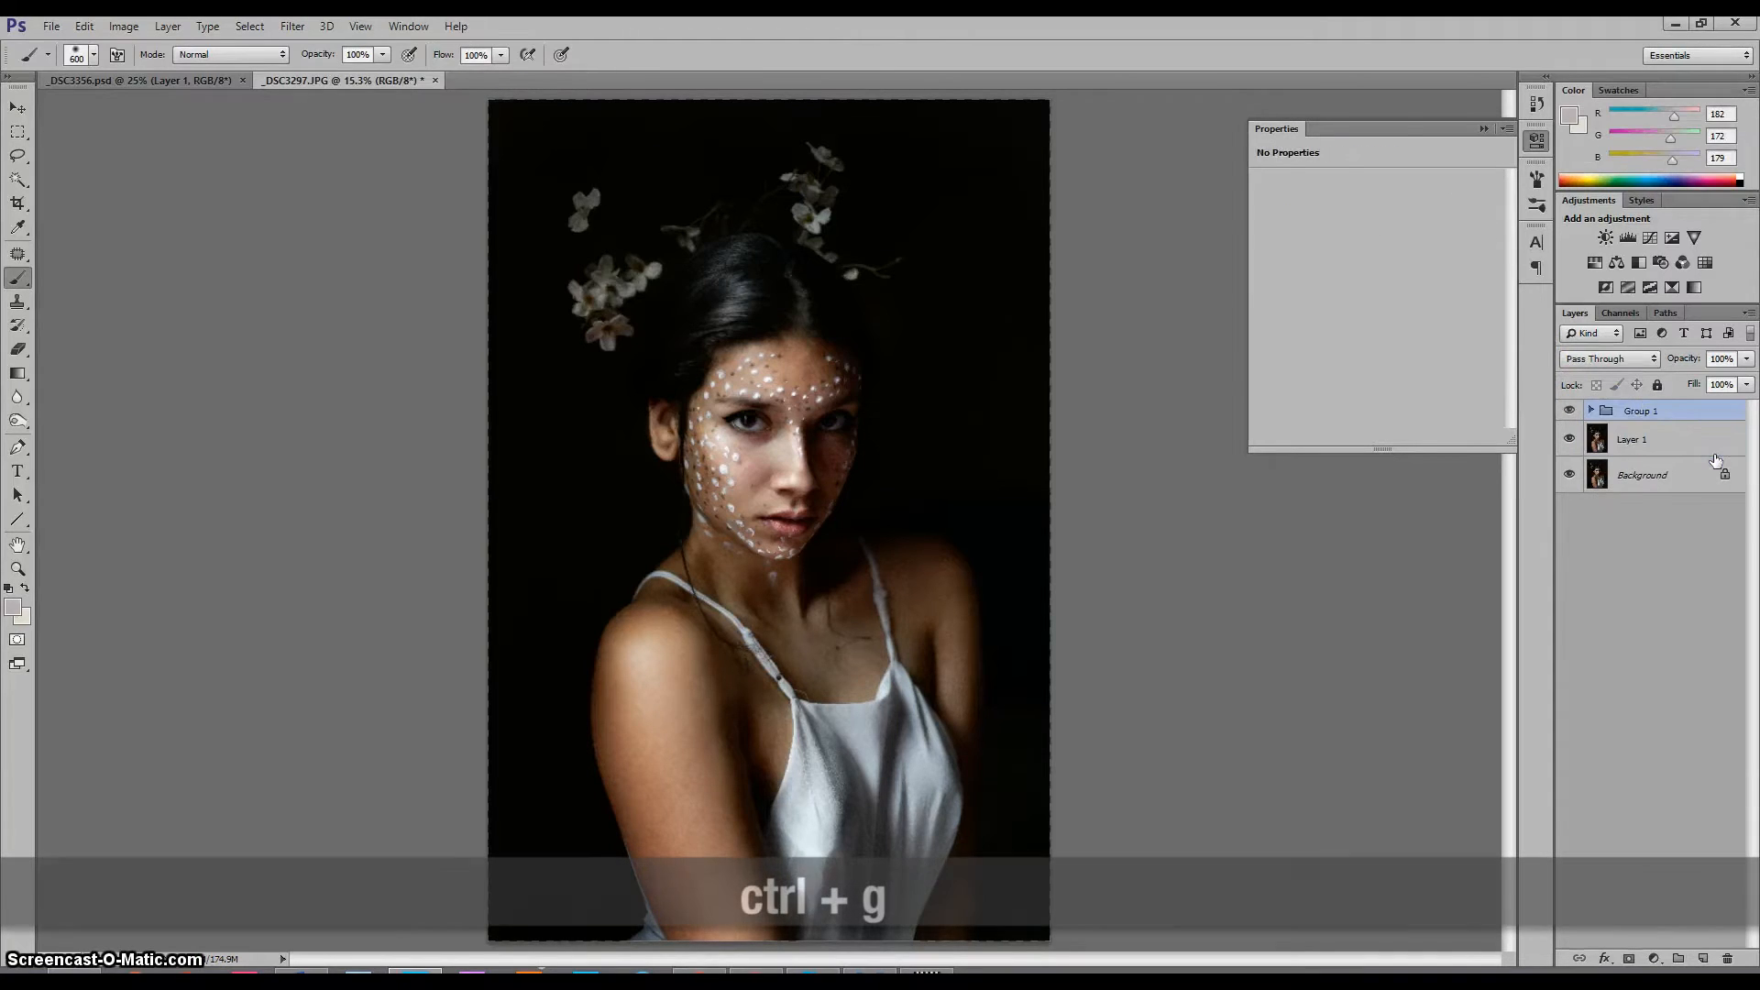
{"action": "left_click", "coordinate": [1573, 412]}
{"action": "left_click", "coordinate": [1573, 412]}
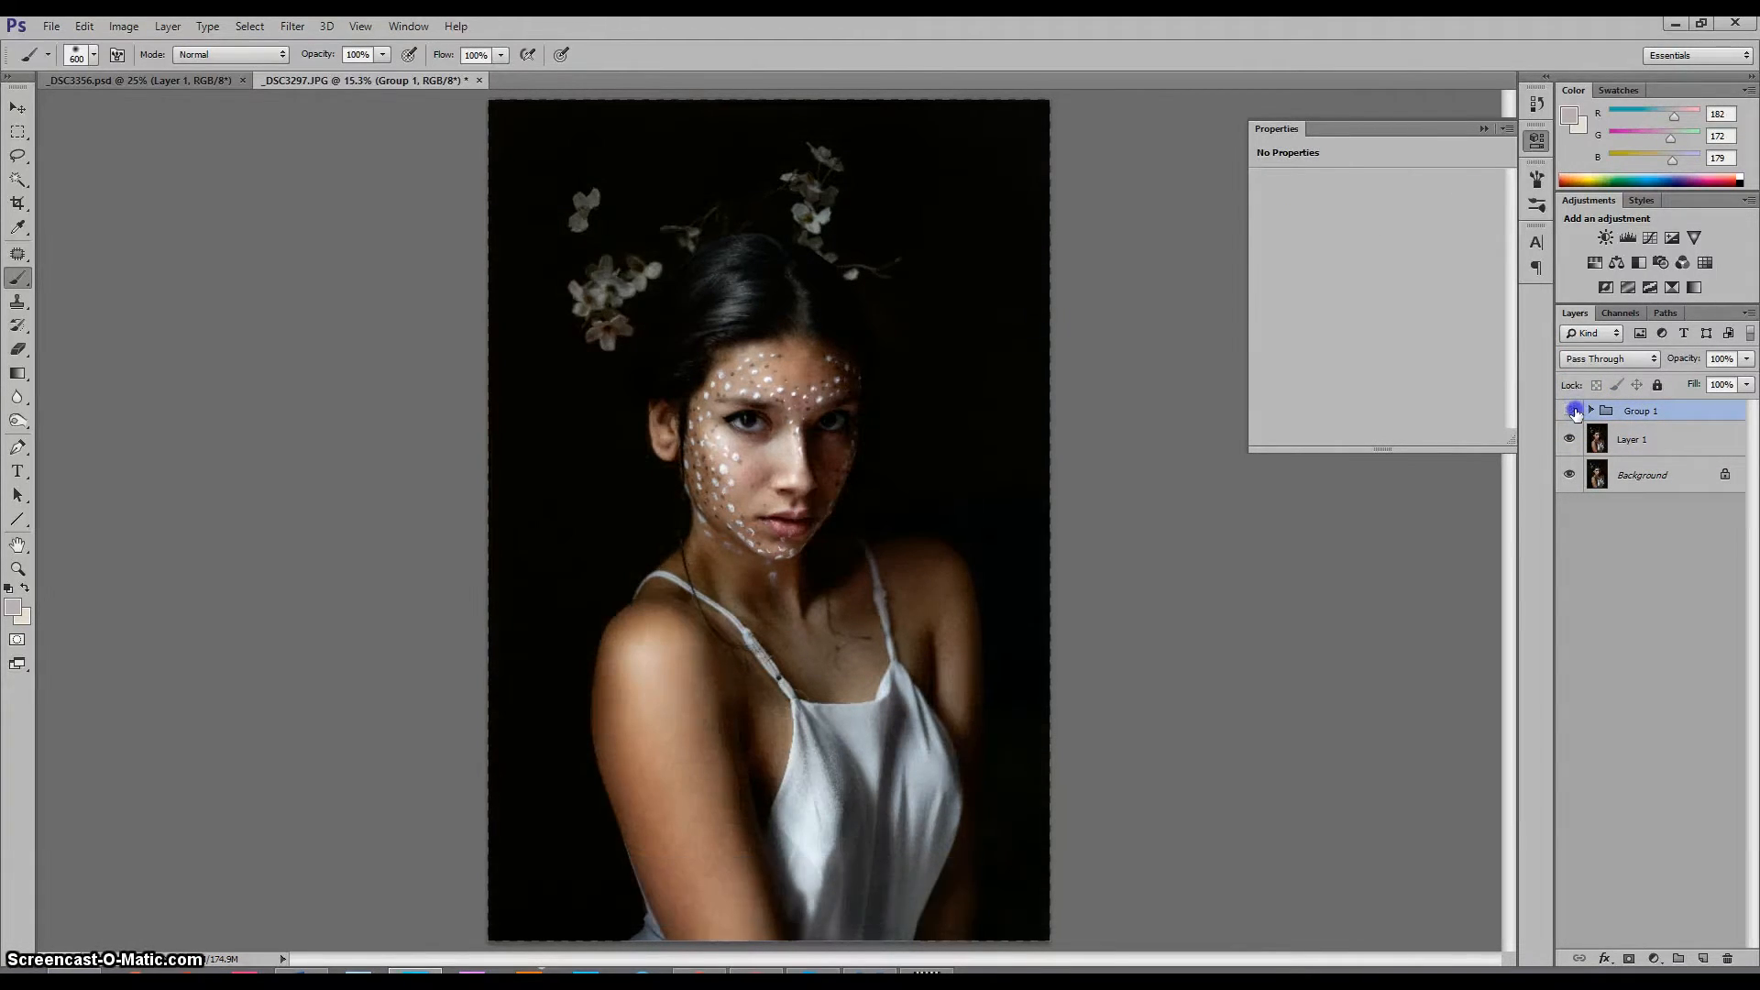
{"action": "left_click", "coordinate": [1573, 412]}
{"action": "left_click", "coordinate": [1573, 411]}
Select the darkening adjustment inside the group and set up a black brush with reduced opacity for its mask
{"action": "left_click", "coordinate": [1590, 410]}
{"action": "left_click", "coordinate": [1672, 440]}
{"action": "key", "text": "d"}
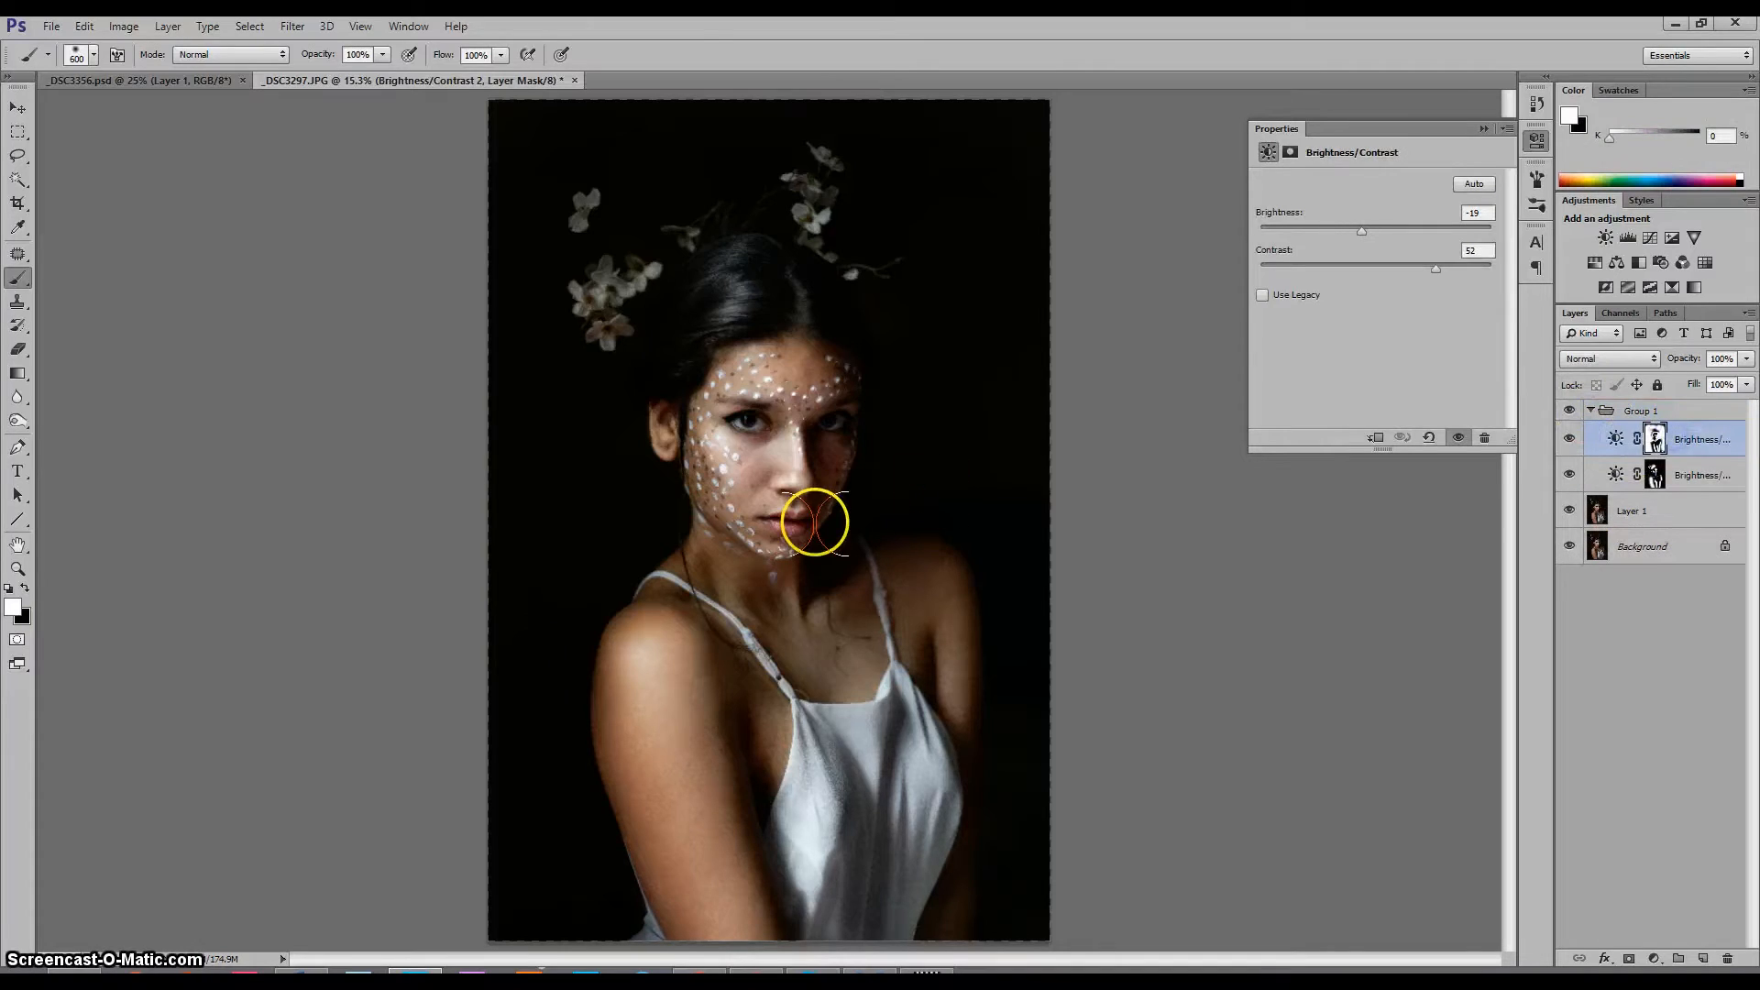
{"action": "key", "text": "x"}
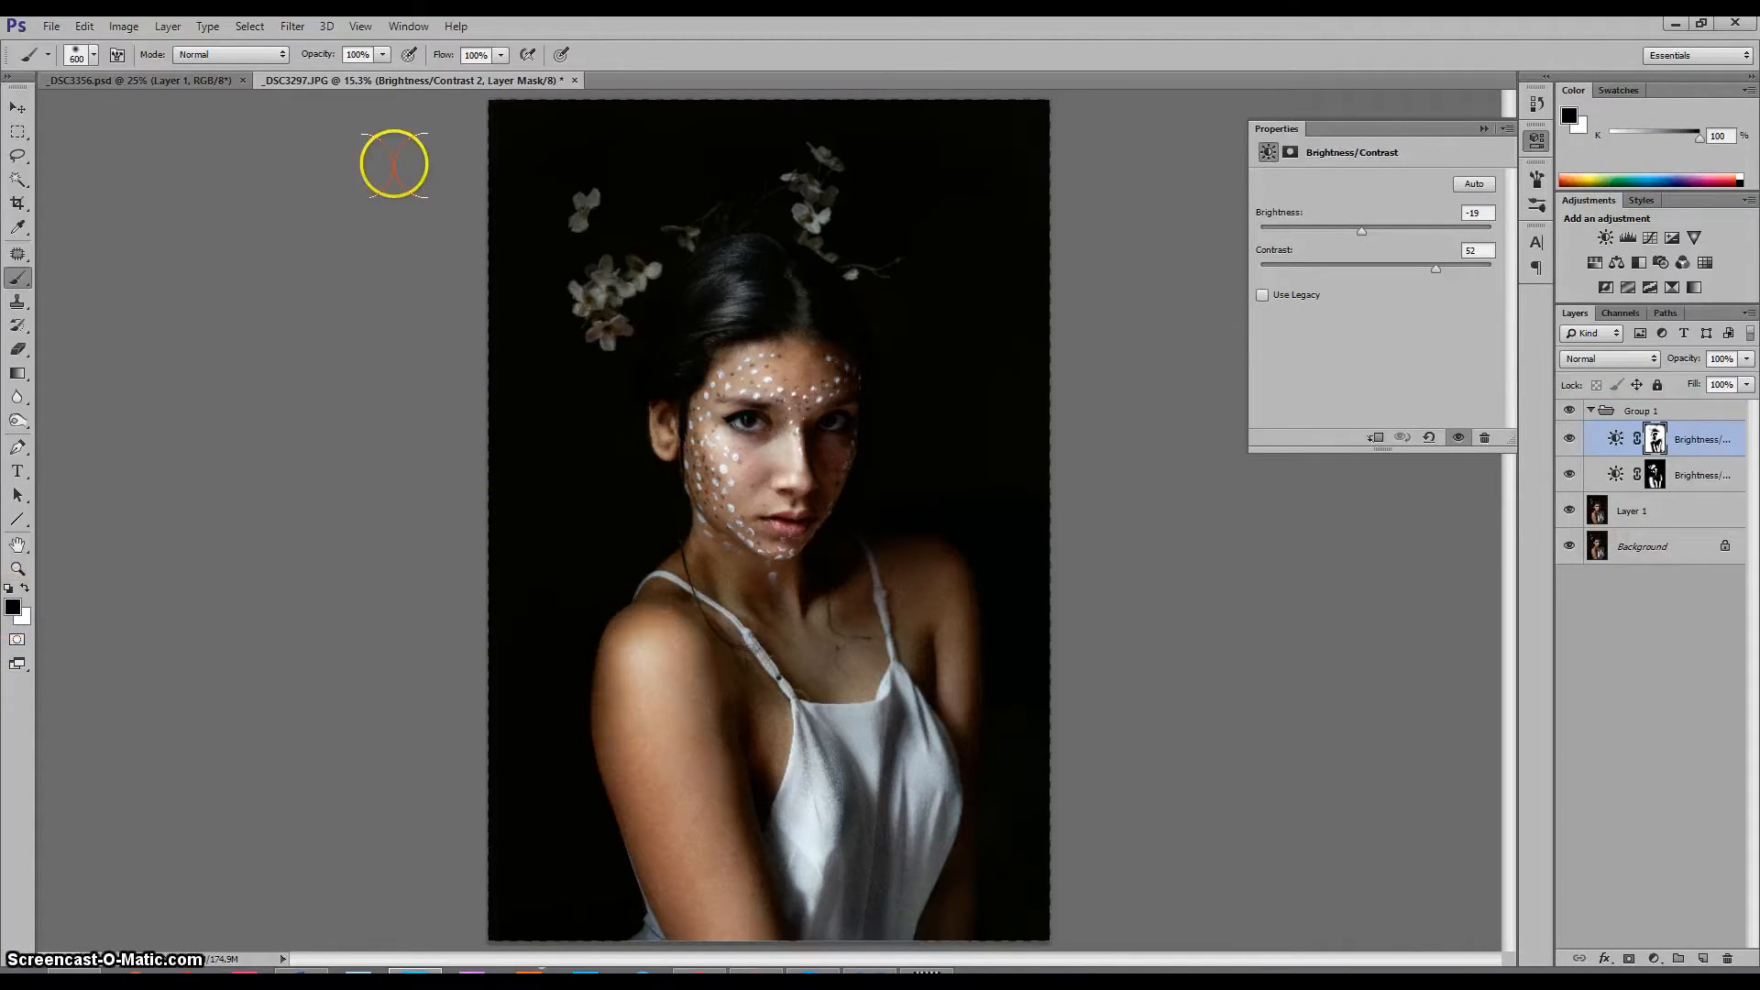
{"action": "left_click", "coordinate": [382, 54]}
{"action": "left_click", "coordinate": [323, 79]}
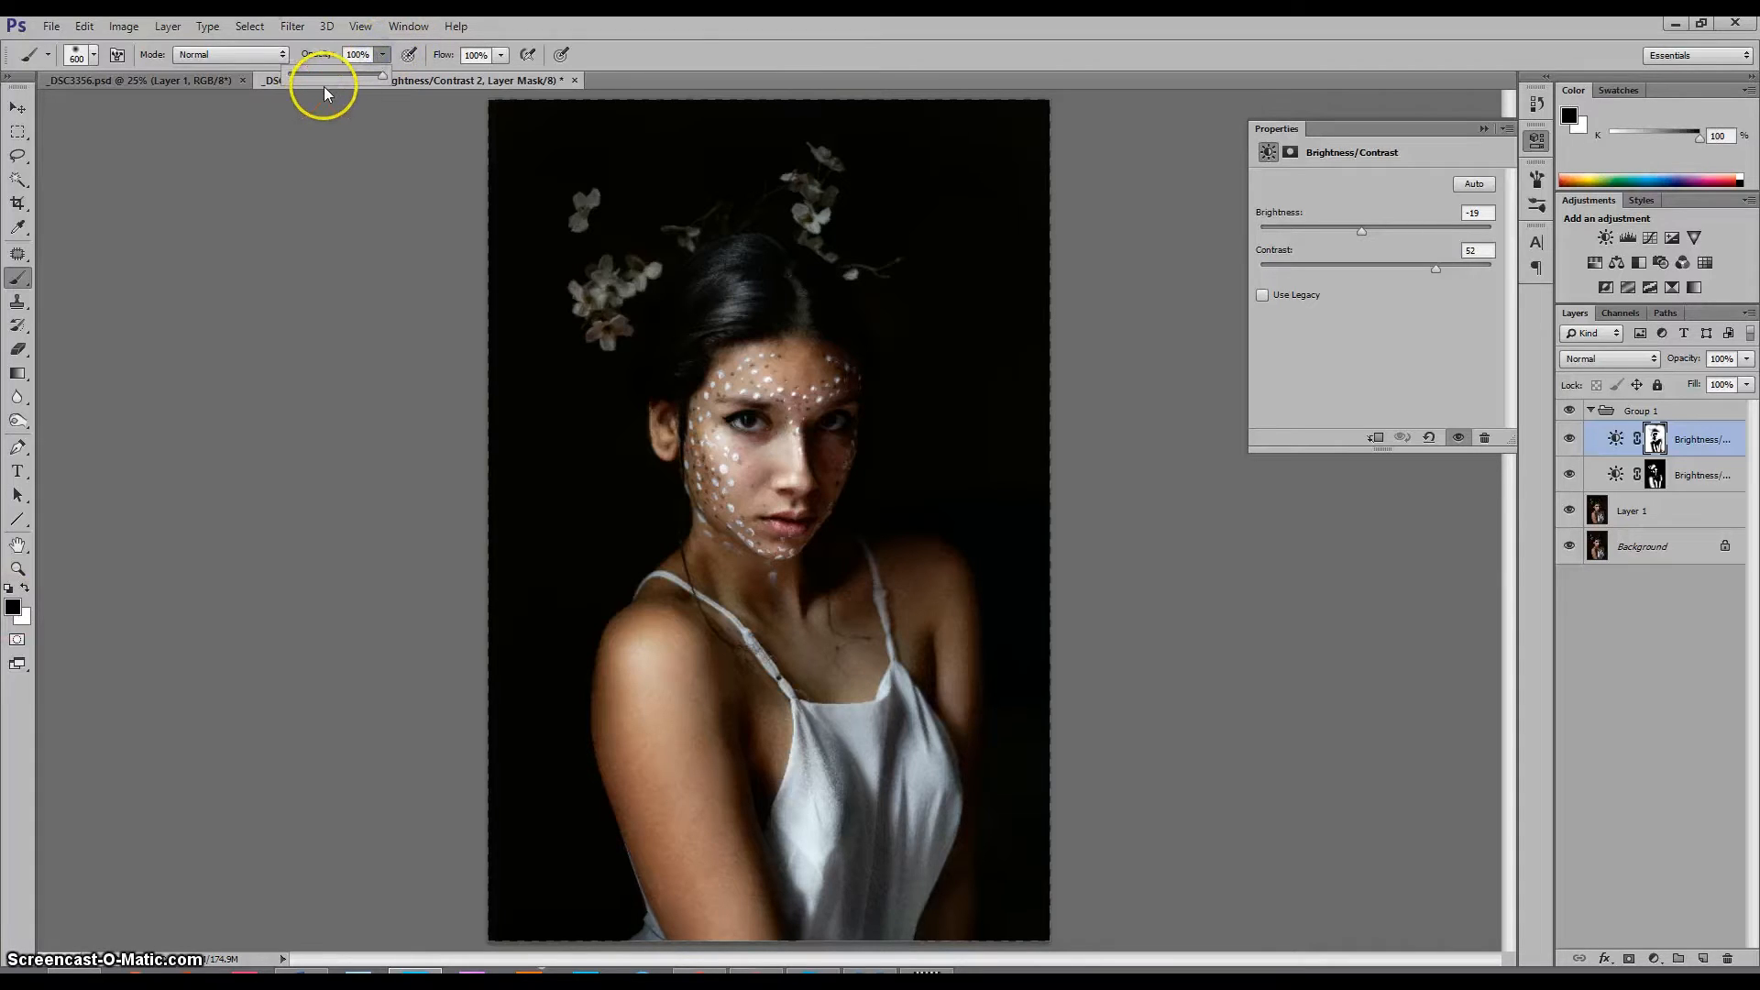
{"action": "left_click", "coordinate": [383, 54]}
{"action": "left_click", "coordinate": [320, 78]}
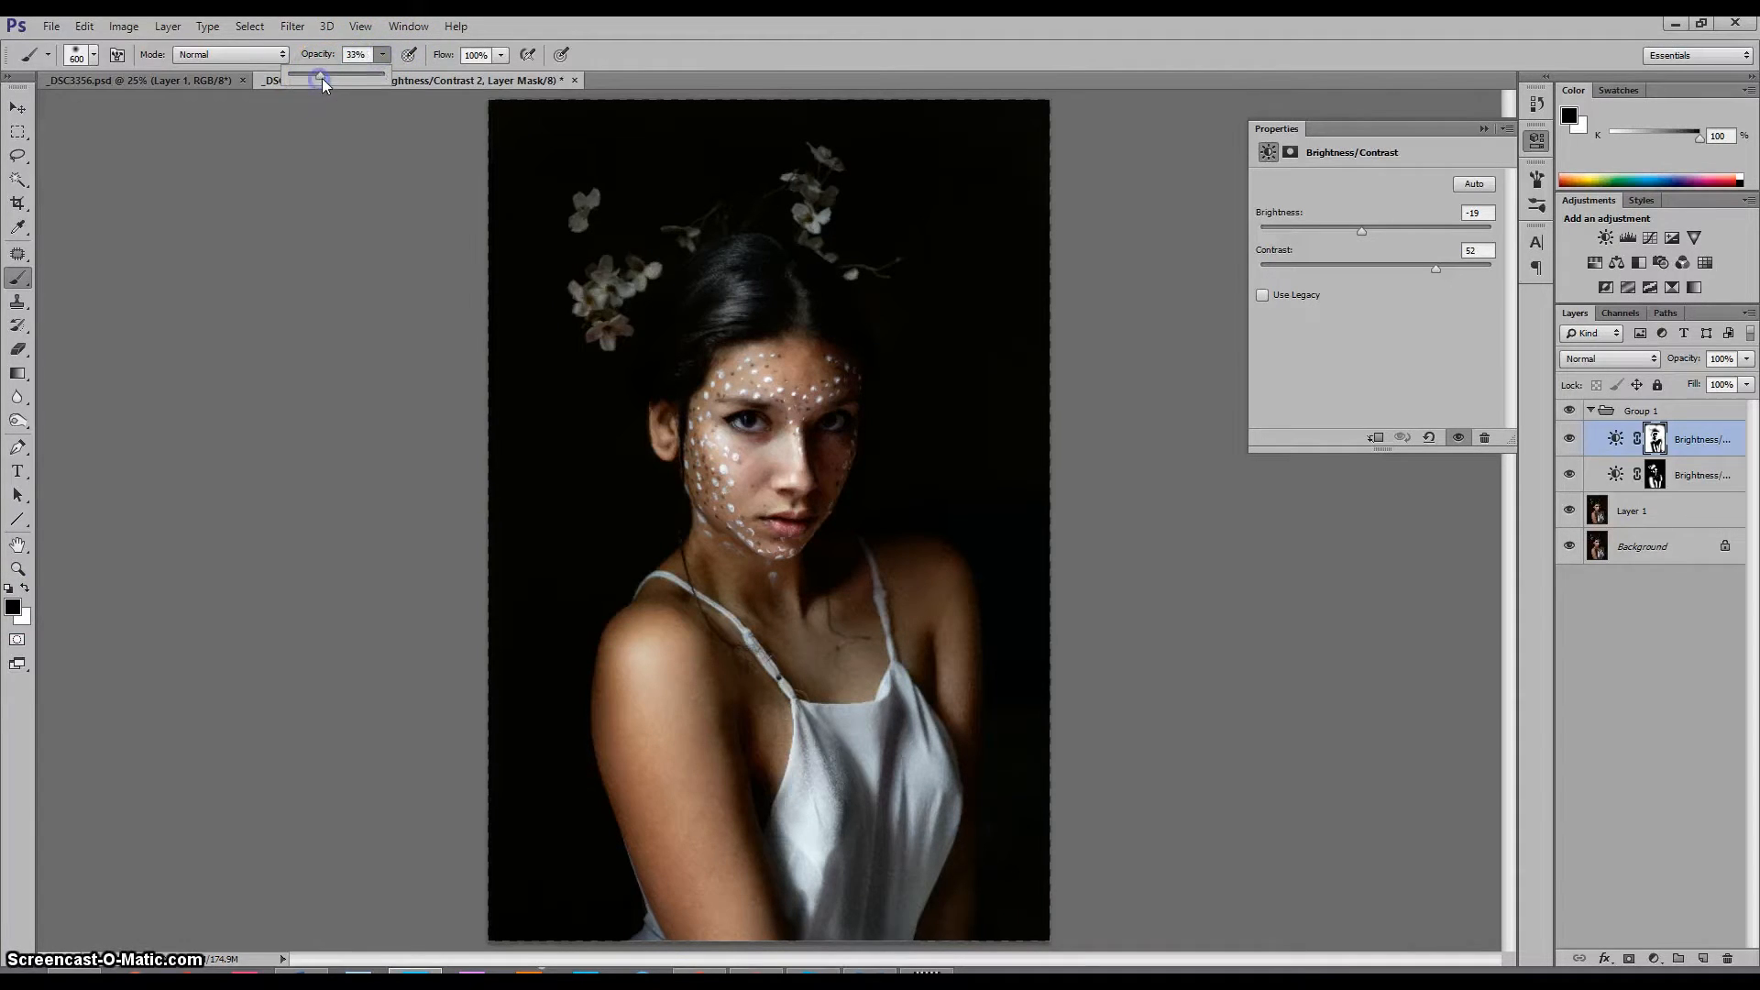
Paint black at 50% opacity with the 600 px brush on the mask over the arms, chest, near shoulder, forehead and cheek
{"action": "left_click", "coordinate": [722, 677]}
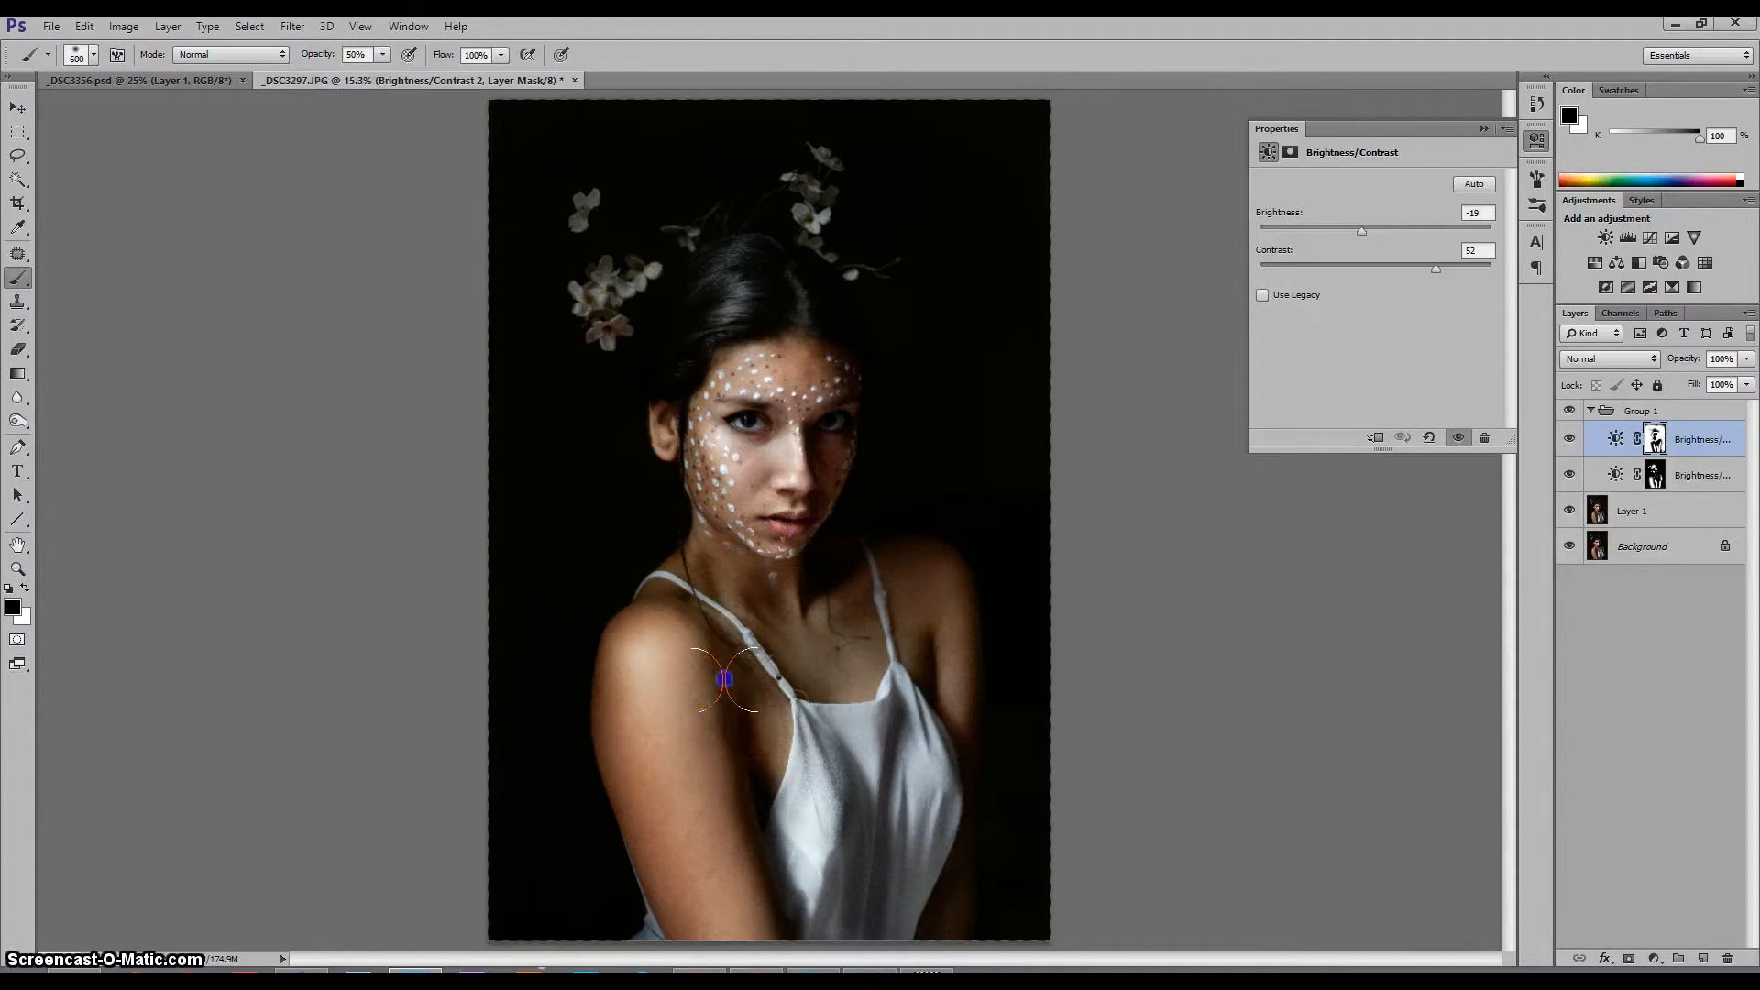
{"action": "left_click", "coordinate": [924, 676]}
{"action": "left_click", "coordinate": [815, 591]}
{"action": "left_click", "coordinate": [678, 601]}
{"action": "left_click", "coordinate": [759, 377]}
{"action": "left_click", "coordinate": [817, 378]}
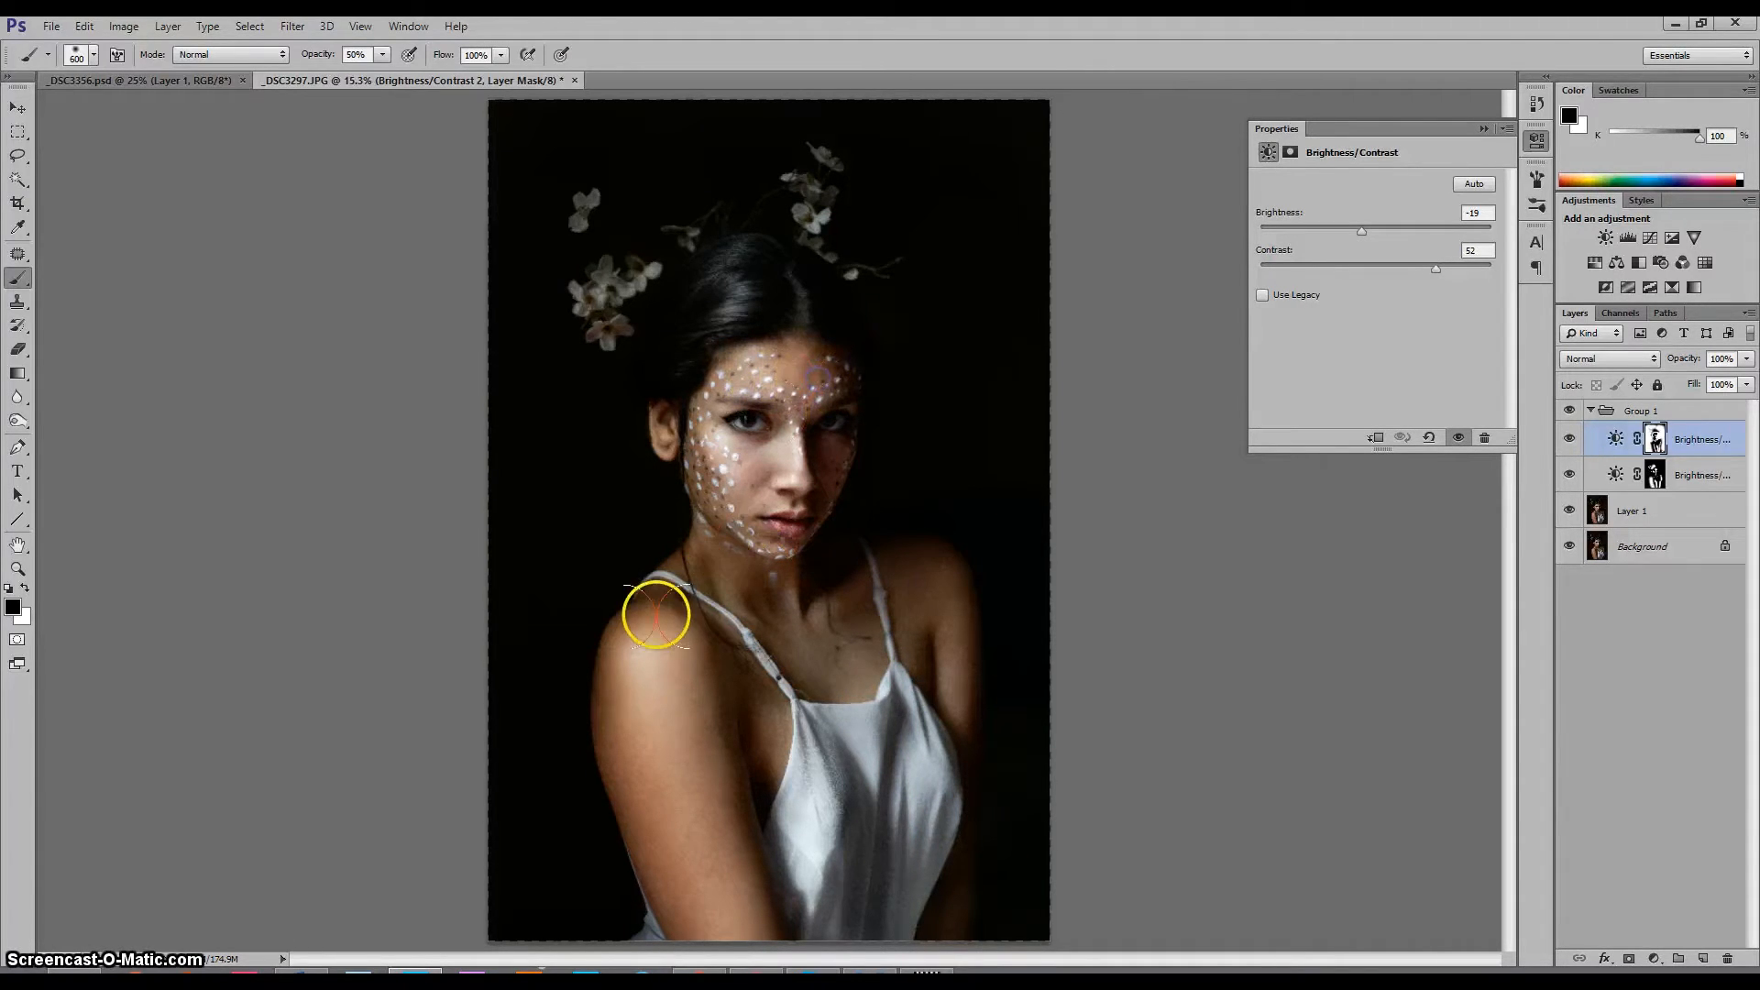
{"action": "left_click", "coordinate": [743, 515]}
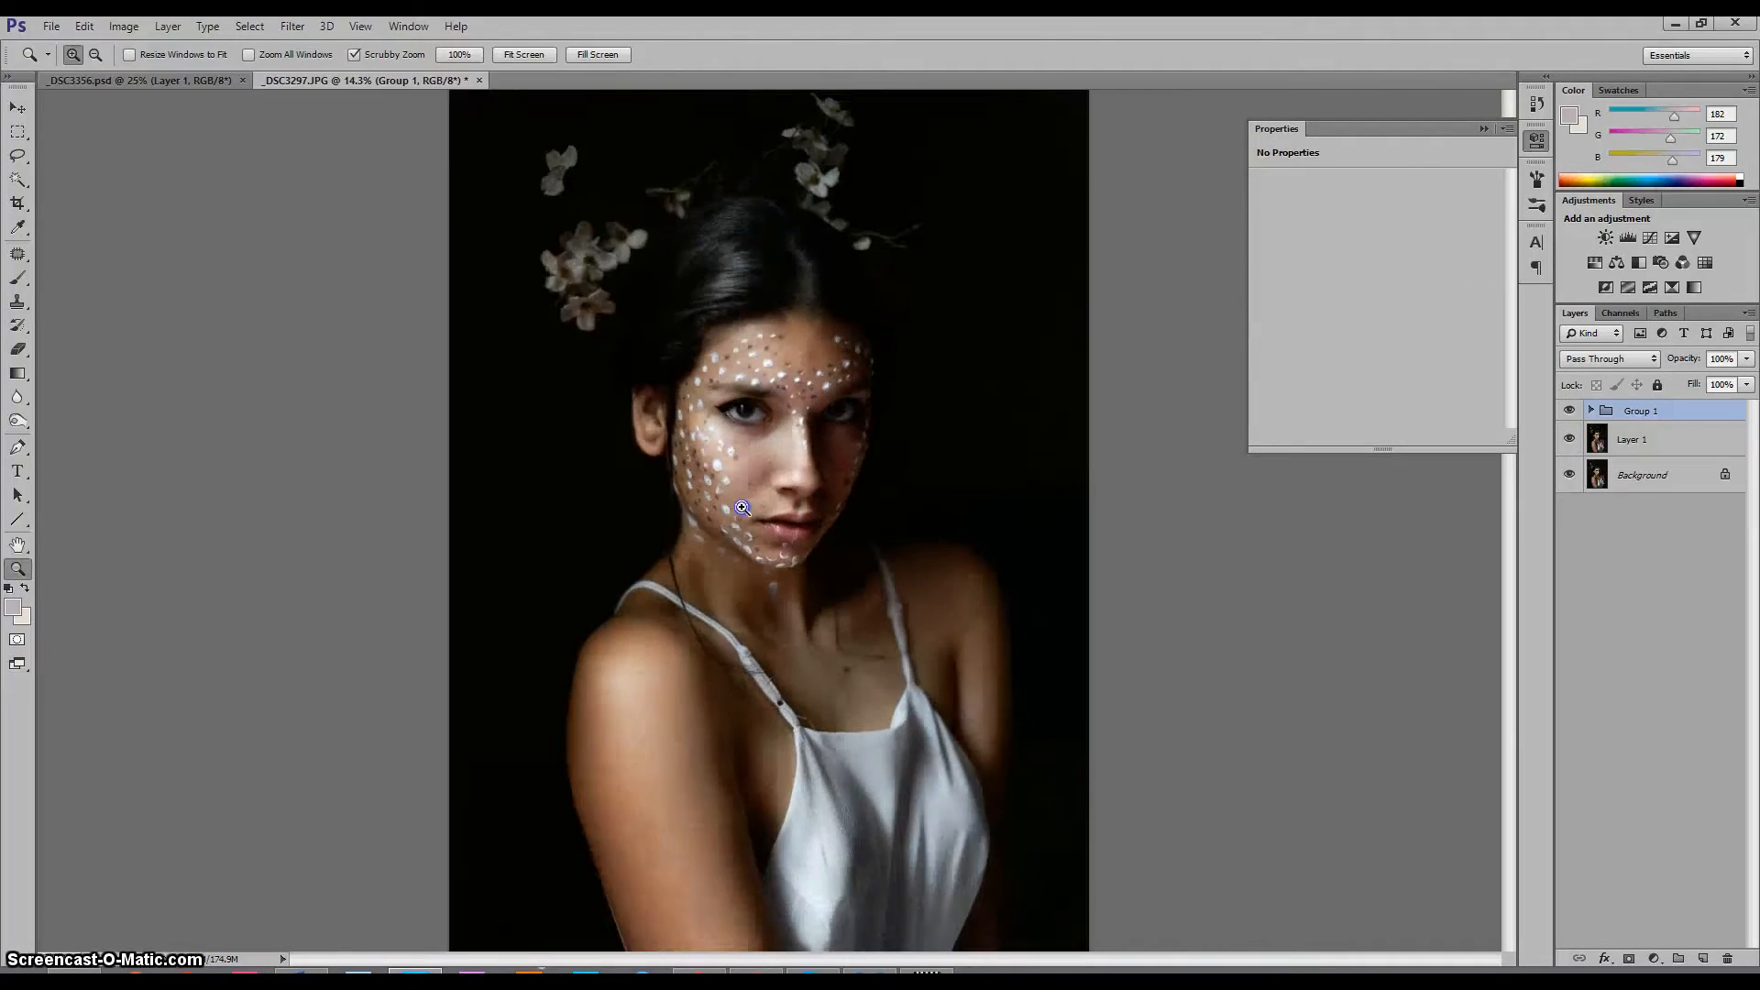
Rename the group of adjustment layers as Brightness/Contrast
{"action": "left_click", "coordinate": [743, 507], "text": "alt"}
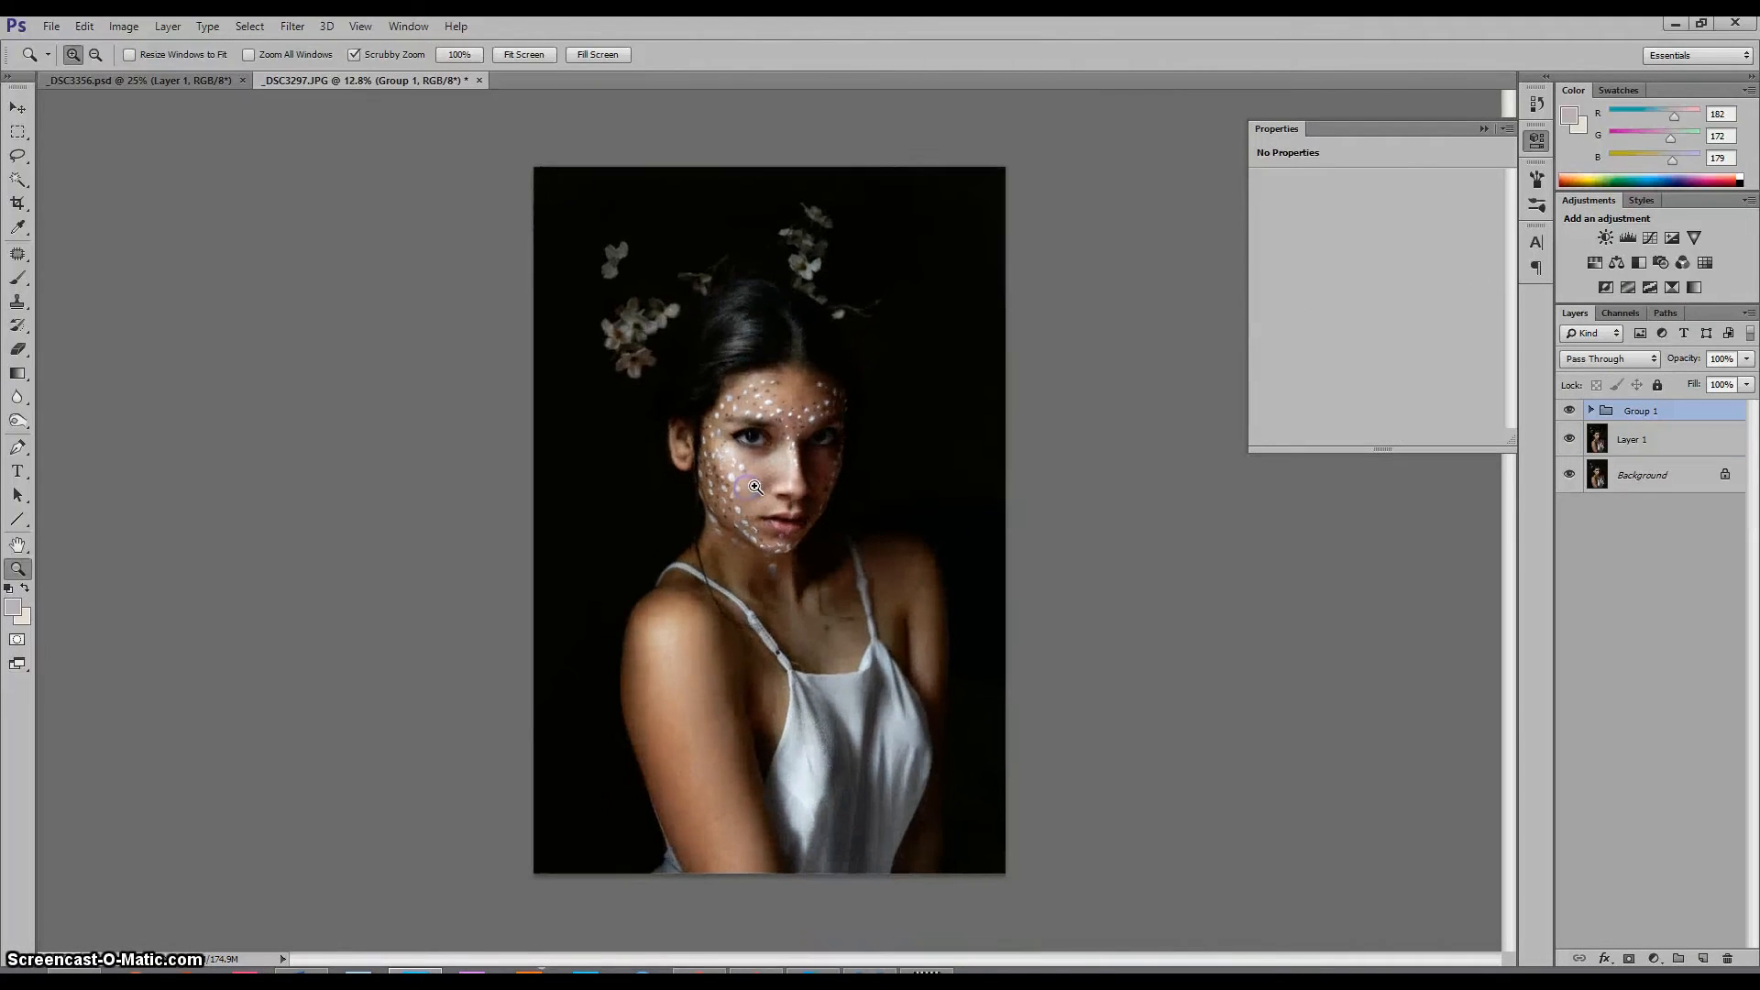
{"action": "double_click", "coordinate": [1643, 411]}
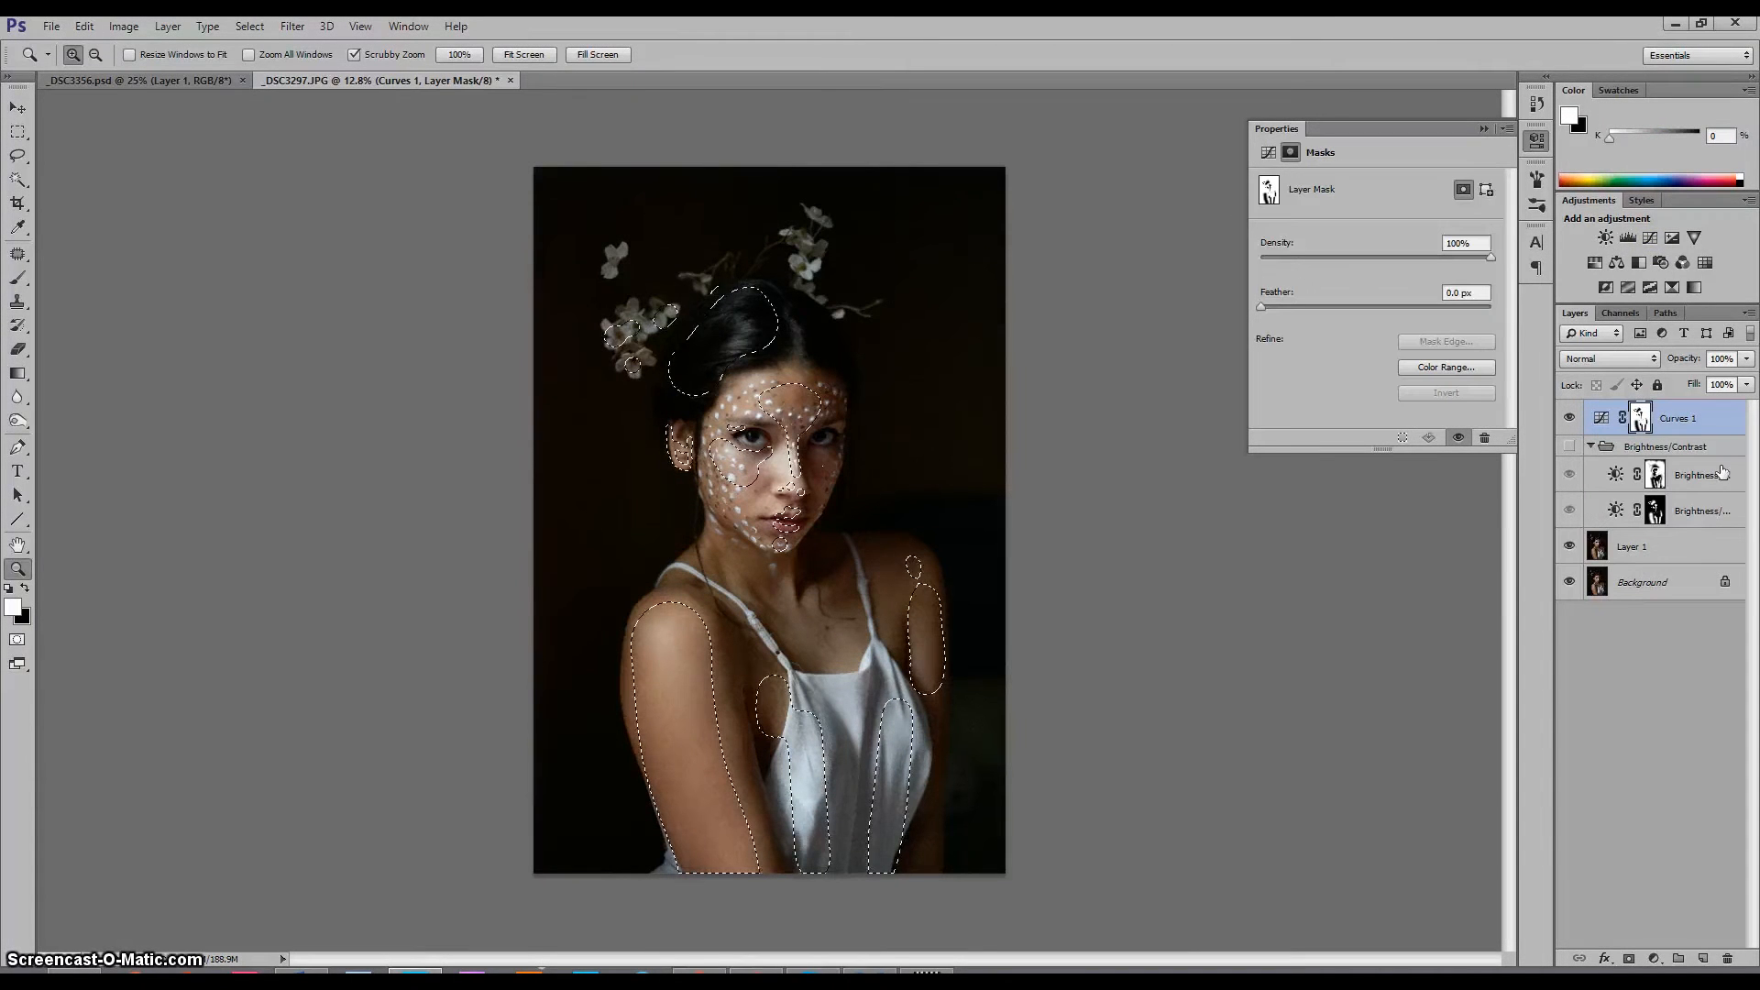
Clear the selection and invert the Curves adjustment's white mask to black
{"action": "key", "text": "ctrl+d"}
{"action": "left_click", "coordinate": [1655, 514], "text": "ctrl"}
{"action": "key", "text": "ctrl+d"}
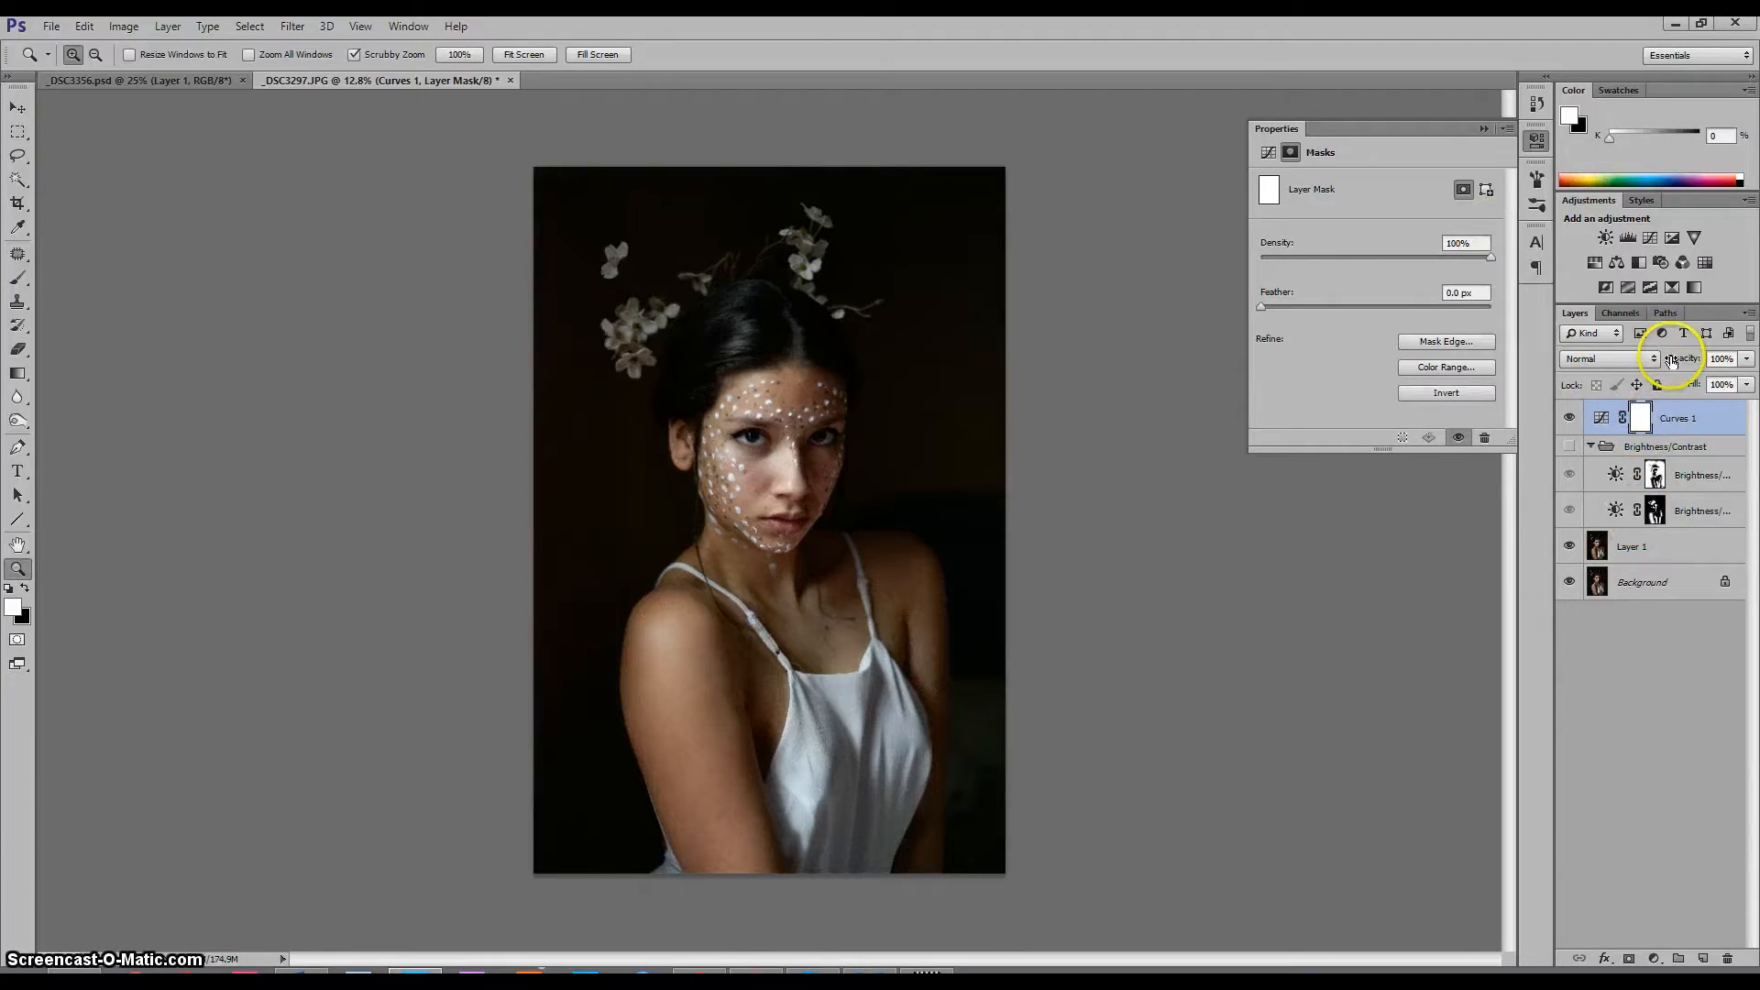
{"action": "key", "text": "ctrl+i"}
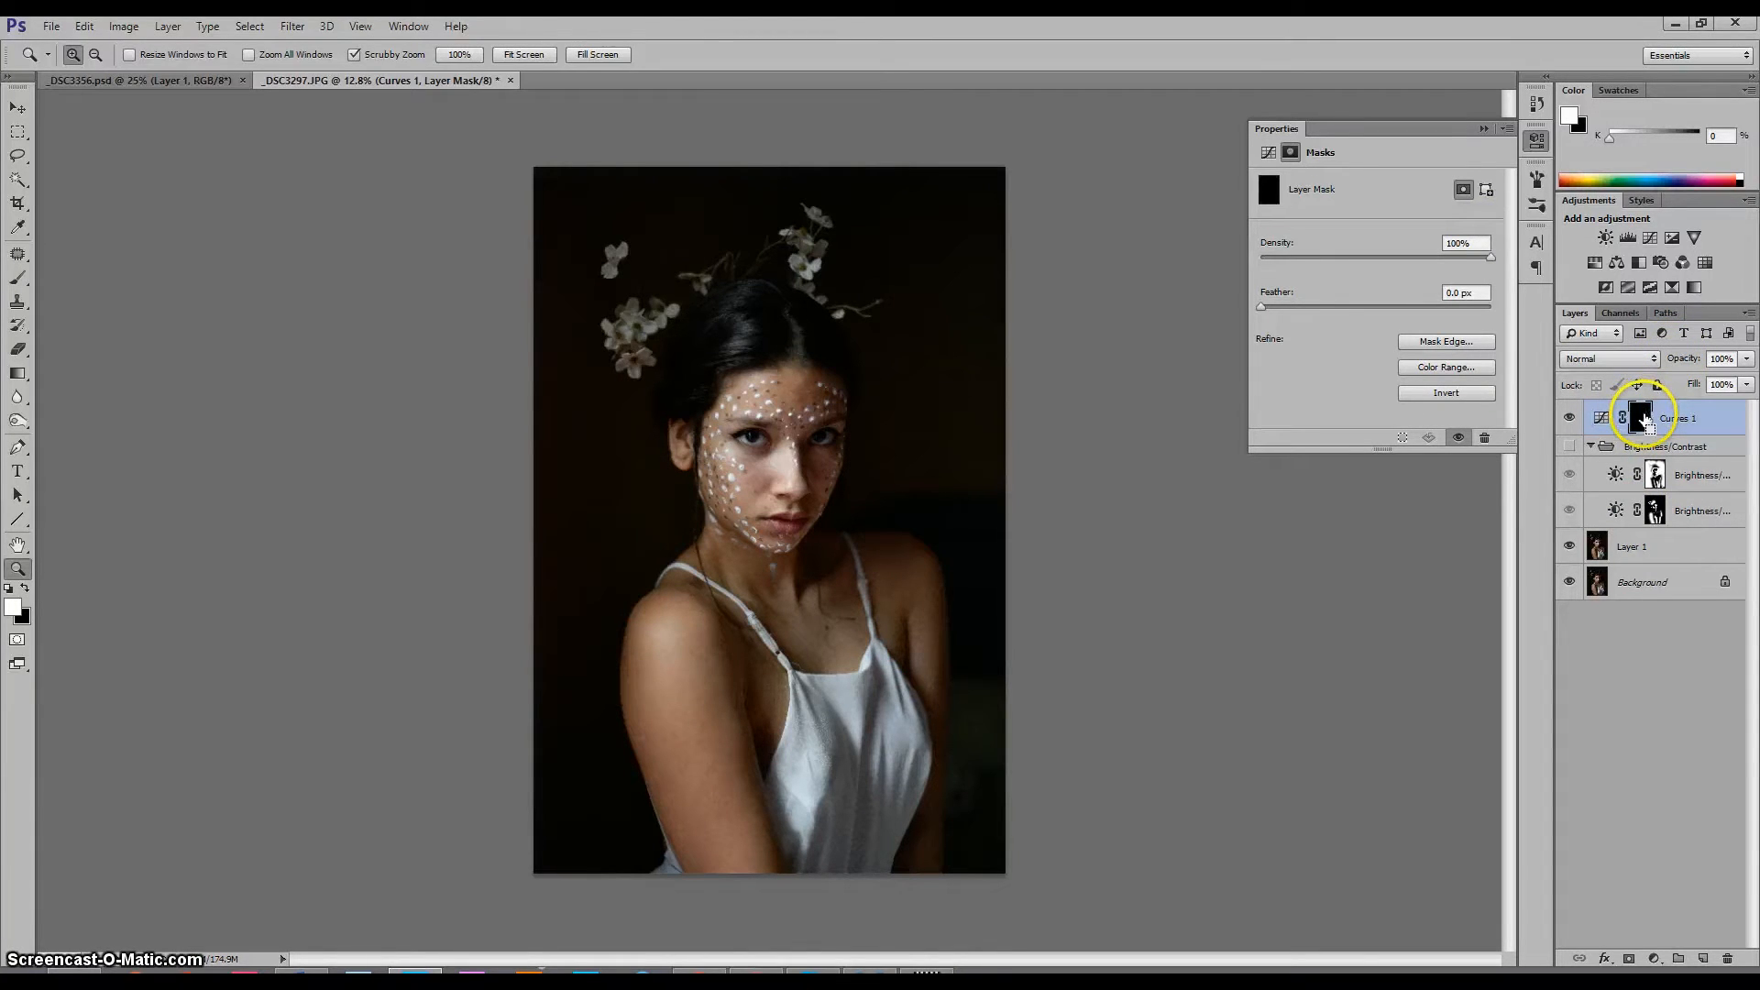
Load the brightening adjustment's mask as a selection, fill it with white on the Curves mask, and deselect
{"action": "left_click", "coordinate": [1657, 512], "text": "ctrl"}
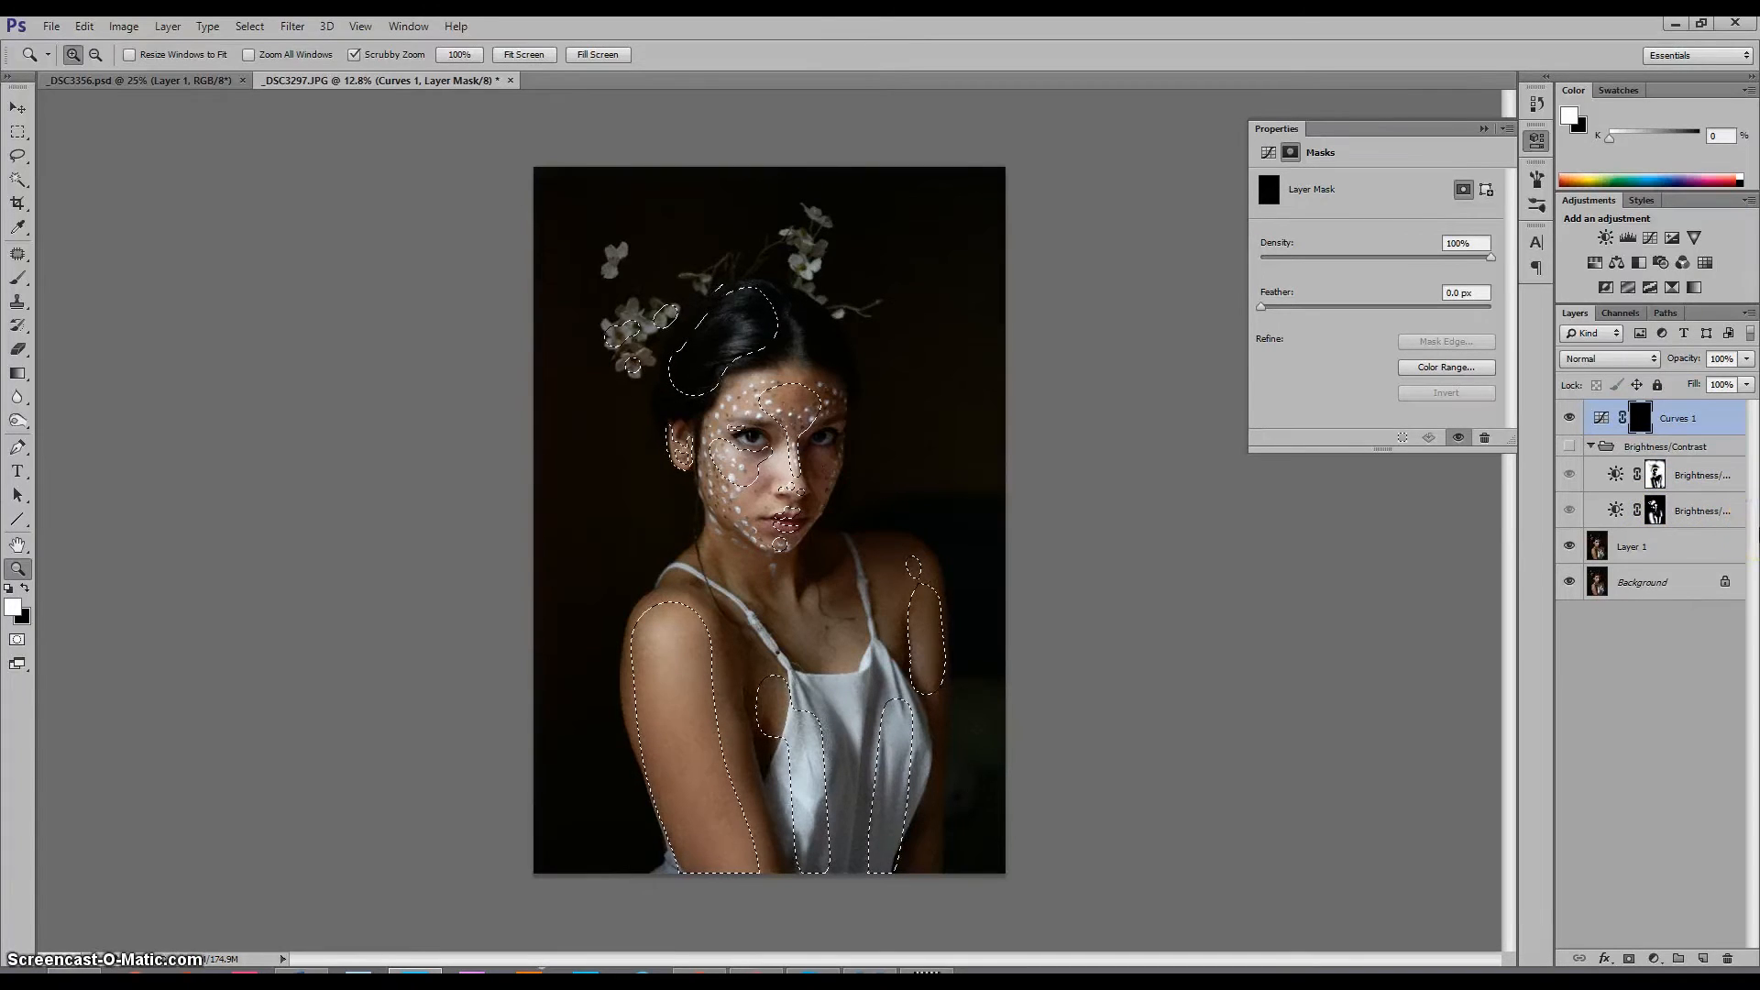
{"action": "left_click", "coordinate": [1640, 420]}
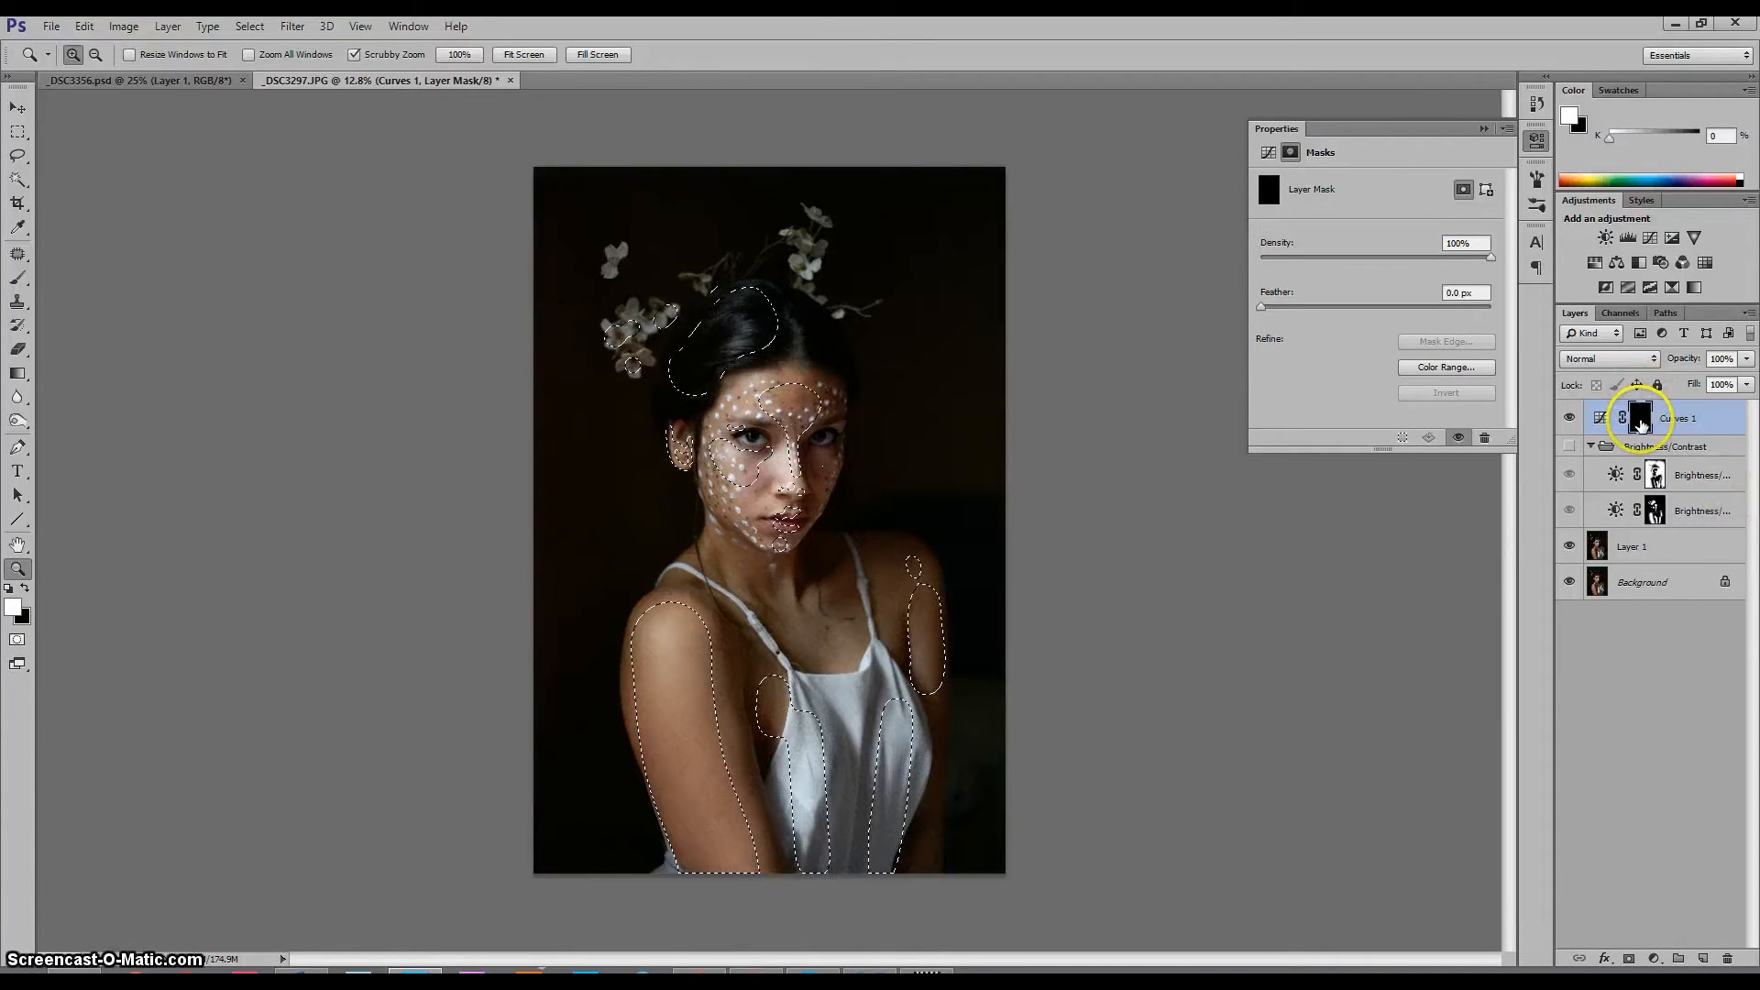
{"action": "left_click", "coordinate": [1649, 423]}
{"action": "key", "text": "x"}
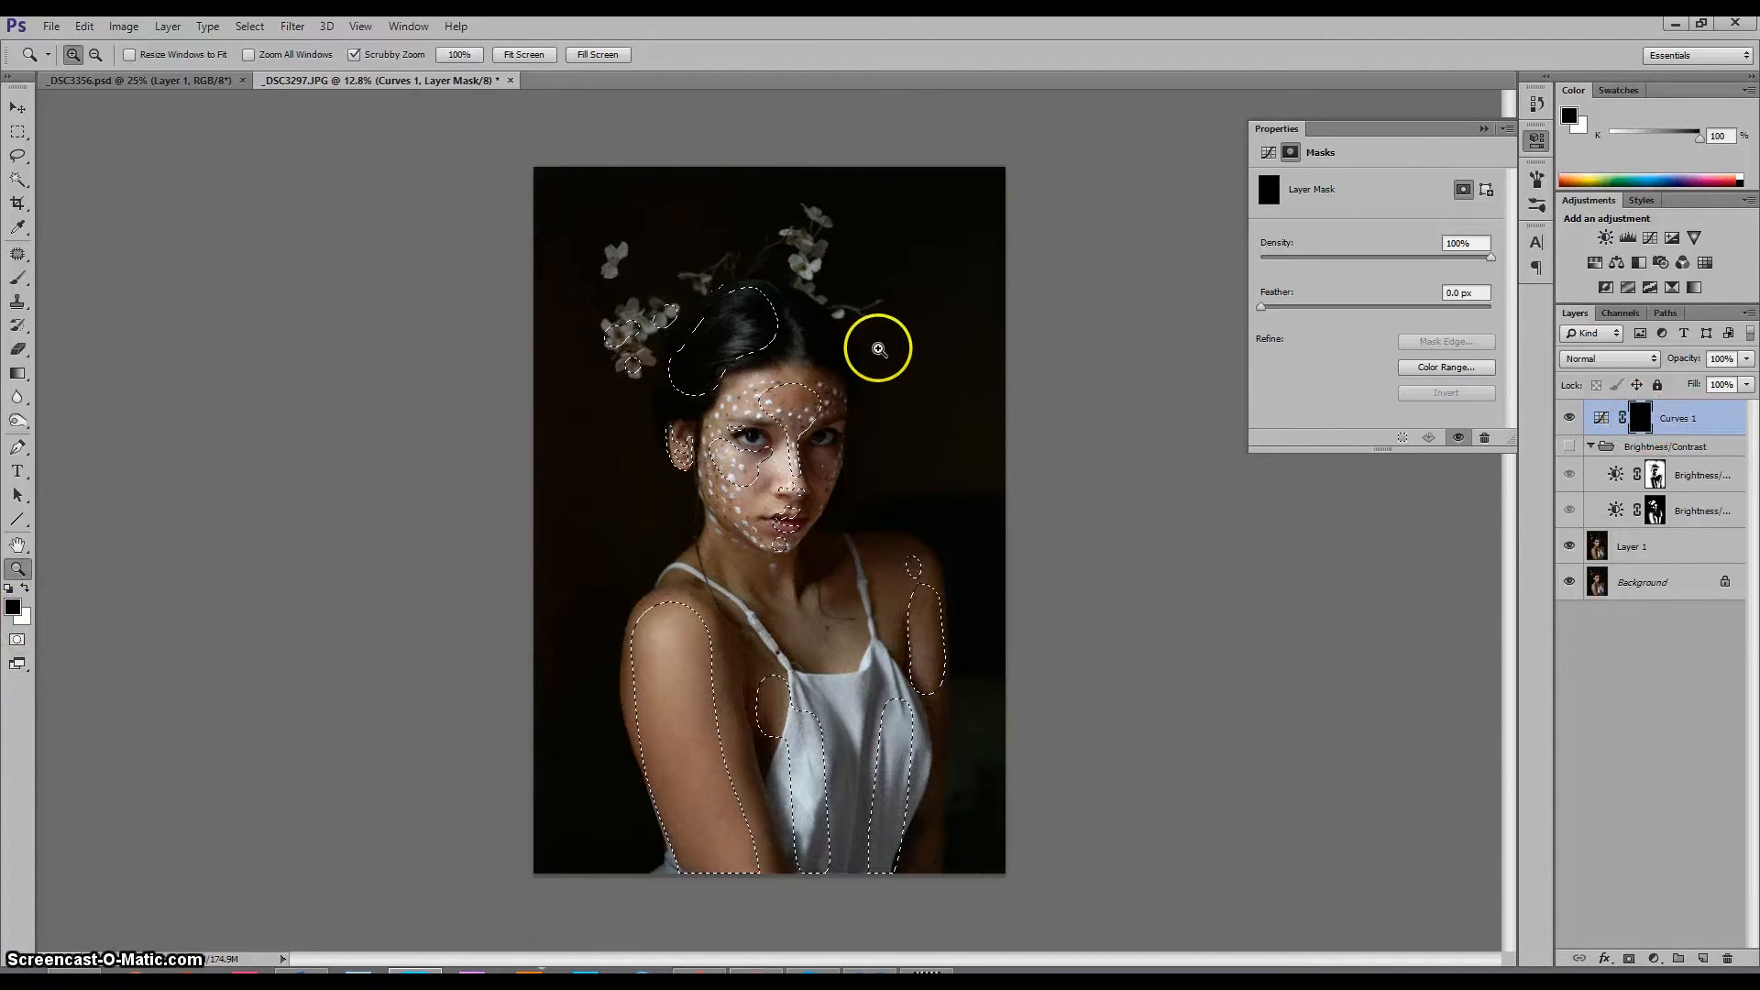
{"action": "left_click", "coordinate": [1643, 415]}
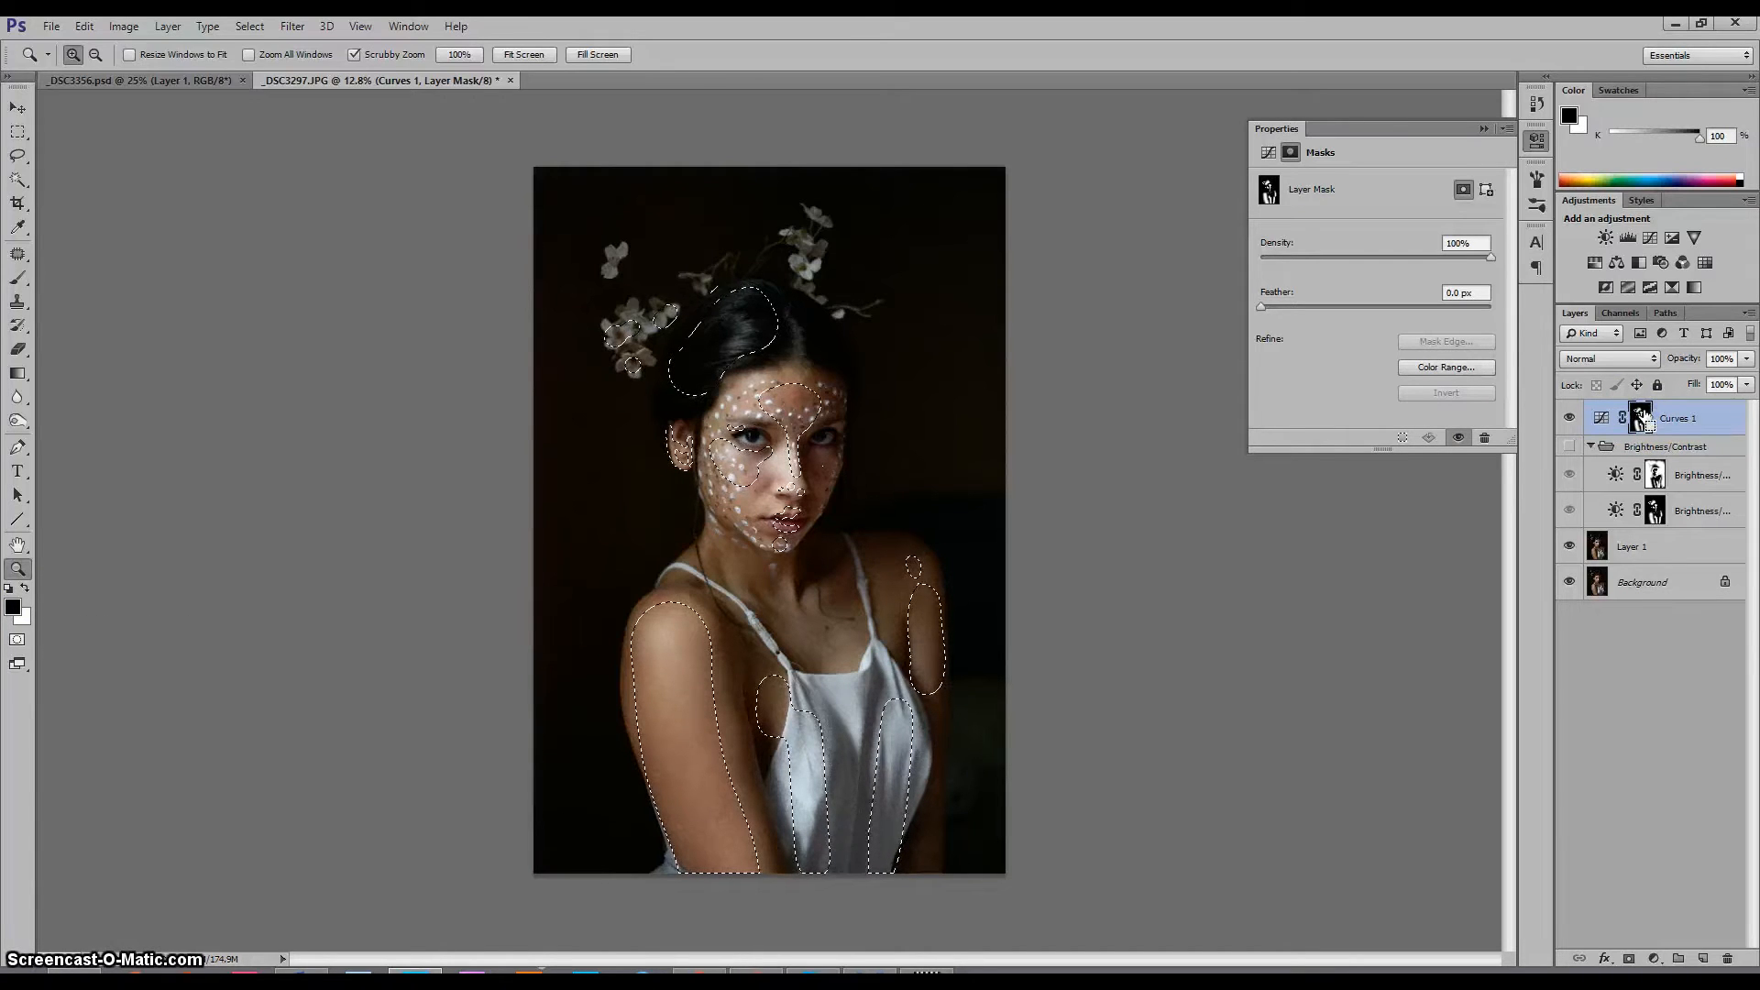
{"action": "key", "text": "ctrl+d"}
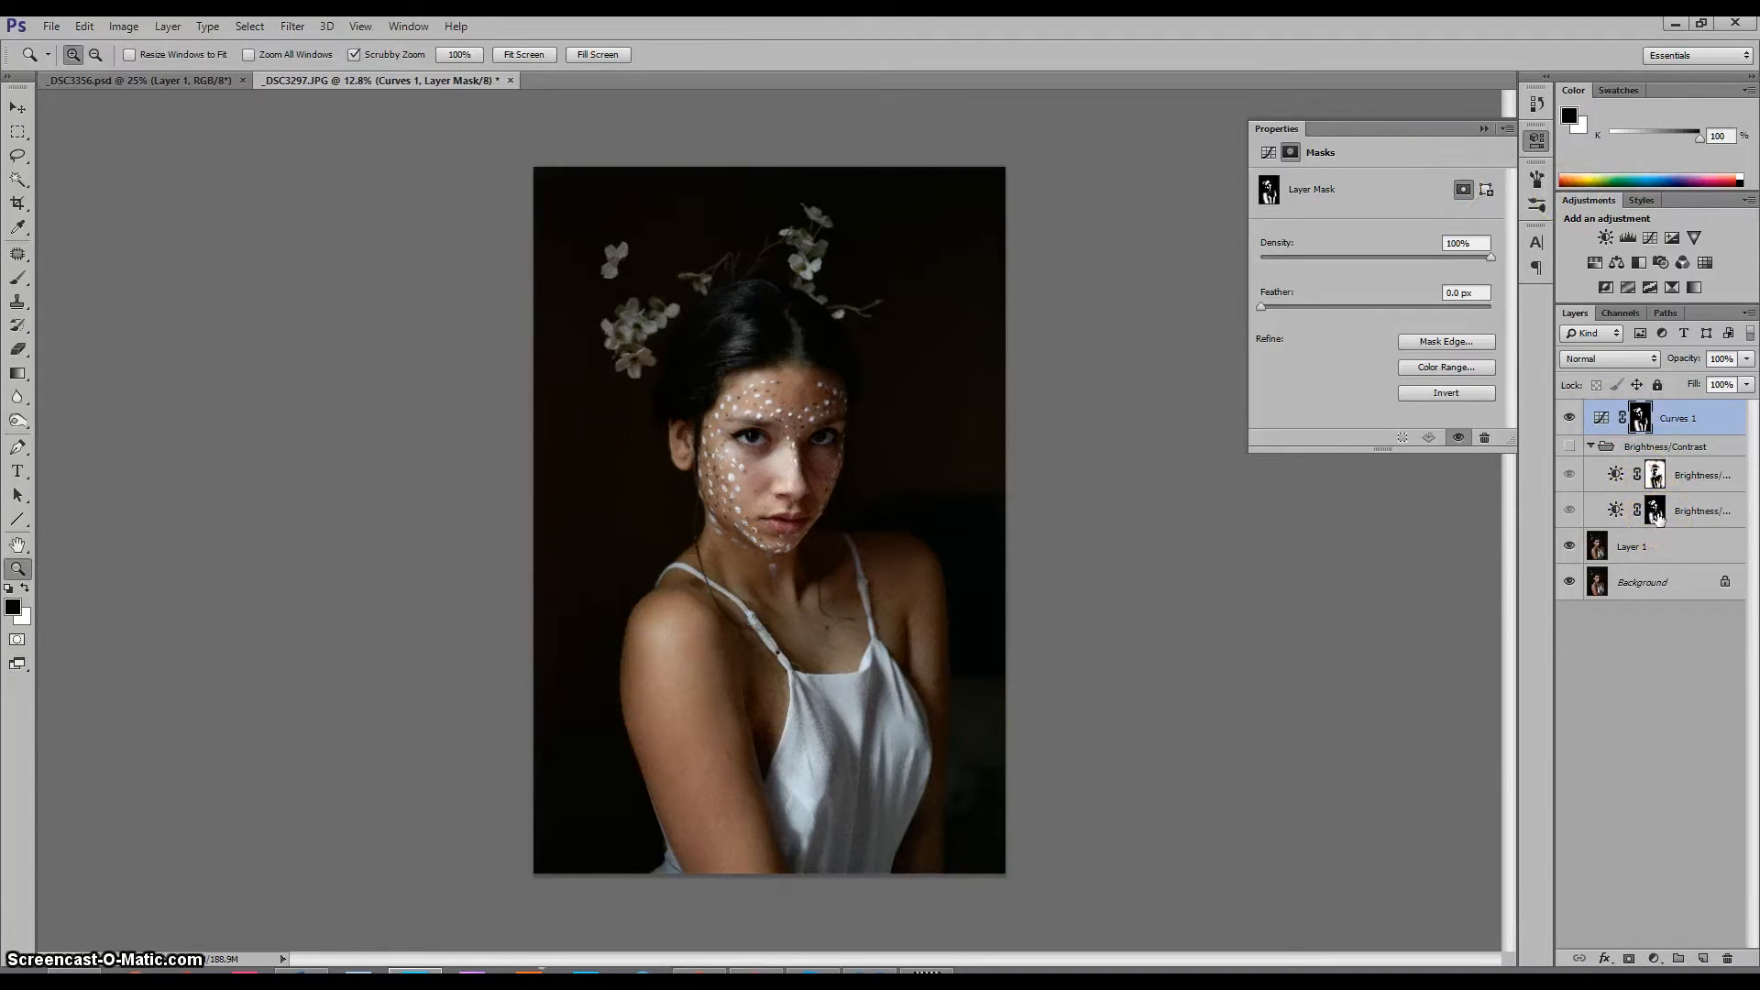
Replace the Curves layer's mask with a copy of the brightening adjustment's mask and collapse the Brightness/Contrast group
{"action": "left_click_drag", "start_coordinate": [1657, 516], "coordinate": [1653, 422]}
{"action": "left_click", "coordinate": [813, 380]}
{"action": "left_click", "coordinate": [1591, 447]}
Raise the midtones of the RGB curve to brighten the masked highlights and compare the portrait with Curves hidden and shown
{"action": "left_click", "coordinate": [1602, 418]}
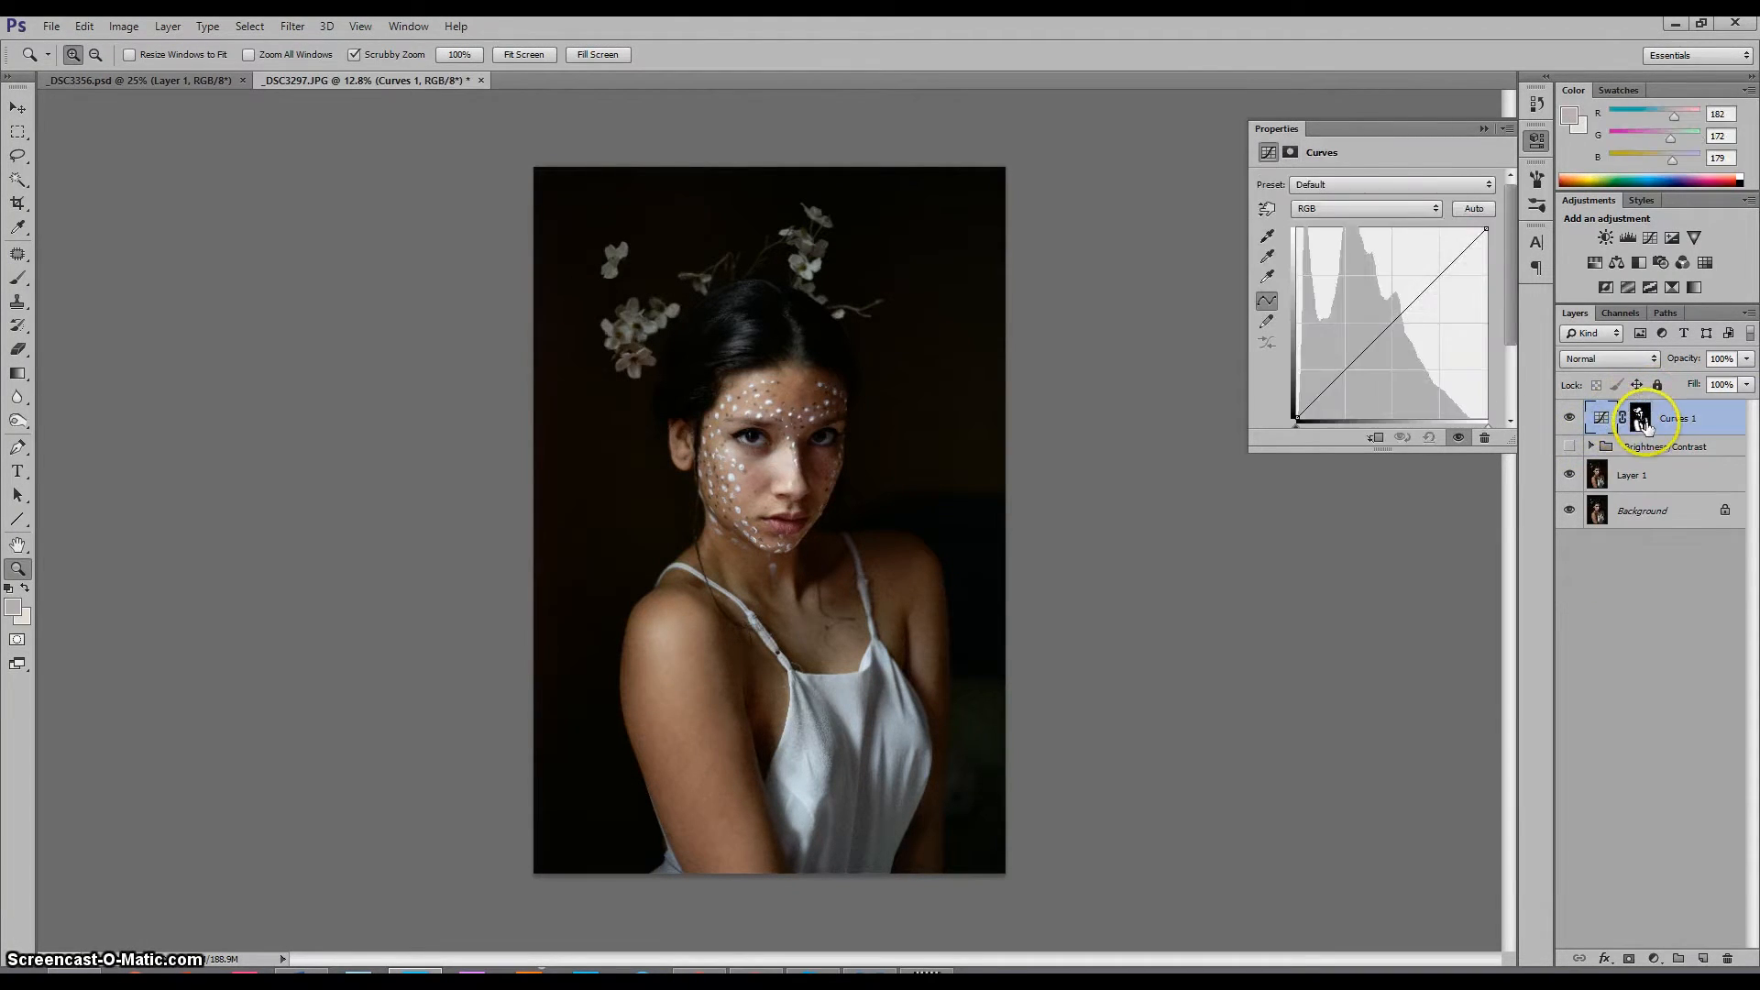
{"action": "mouse_move", "coordinate": [1392, 322]}
{"action": "left_mouse_down"}
{"action": "mouse_move", "coordinate": [1360, 293]}
{"action": "mouse_move", "coordinate": [1353, 339]}
{"action": "left_mouse_up"}
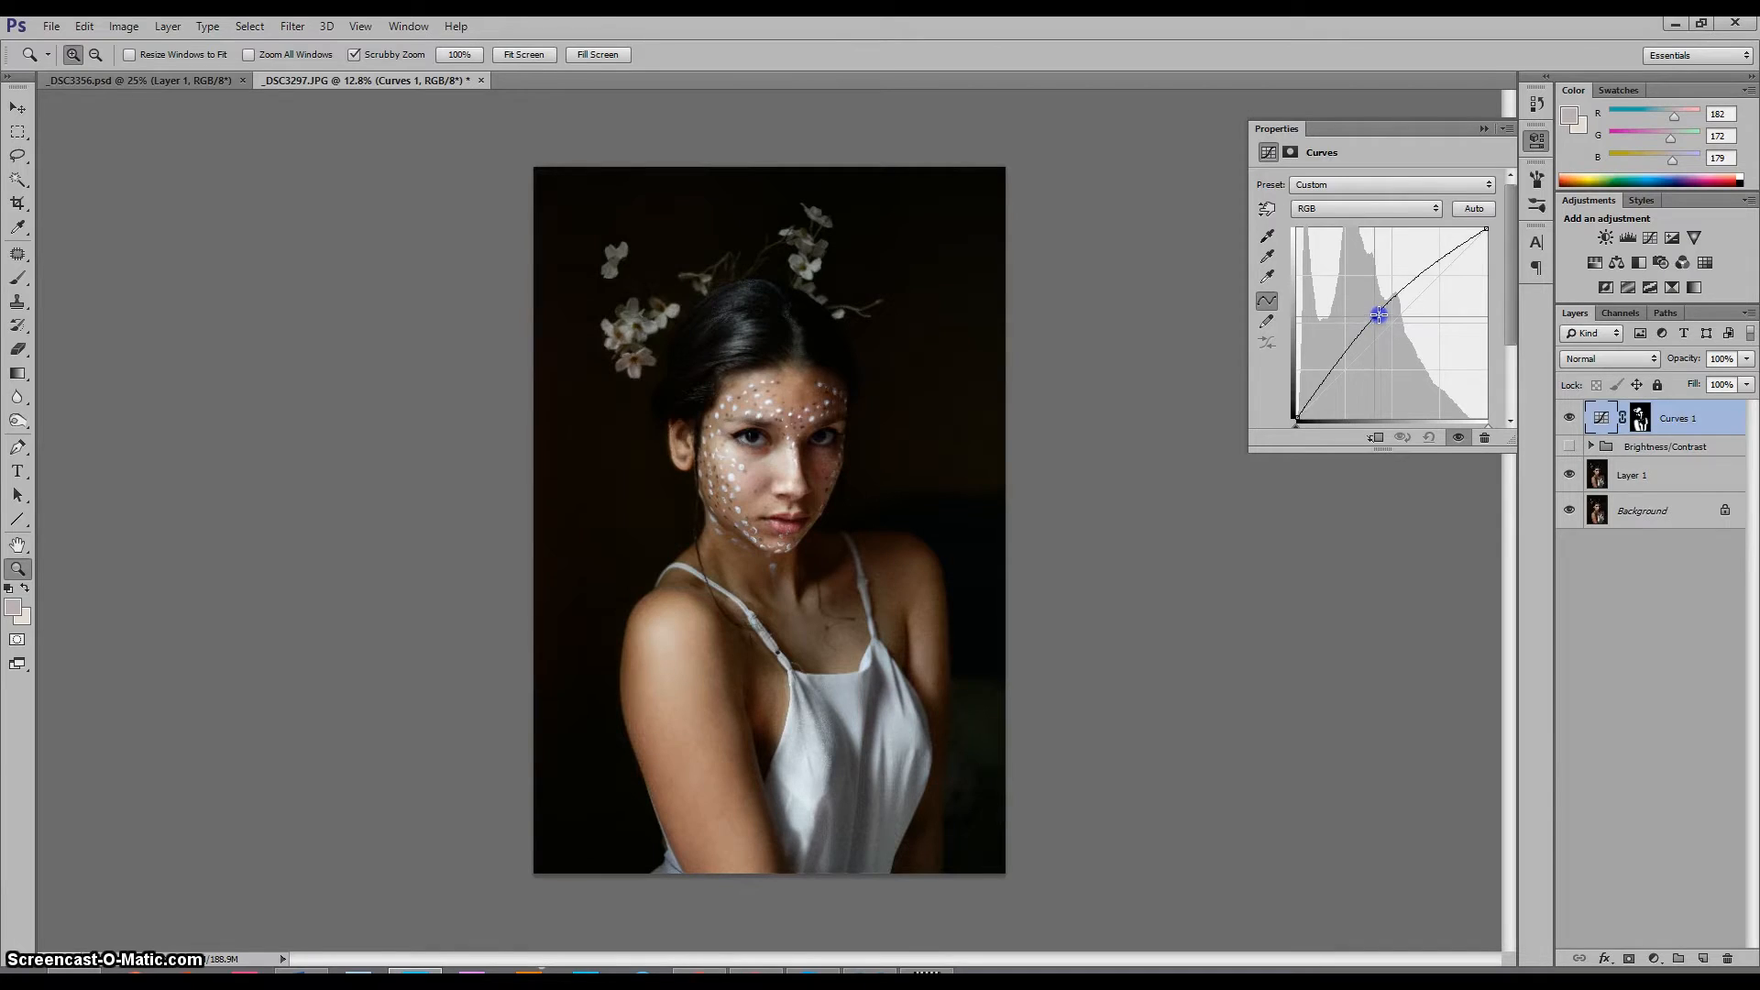
{"action": "left_click_drag", "start_coordinate": [1378, 304], "coordinate": [1376, 314]}
{"action": "left_click", "coordinate": [1570, 419]}
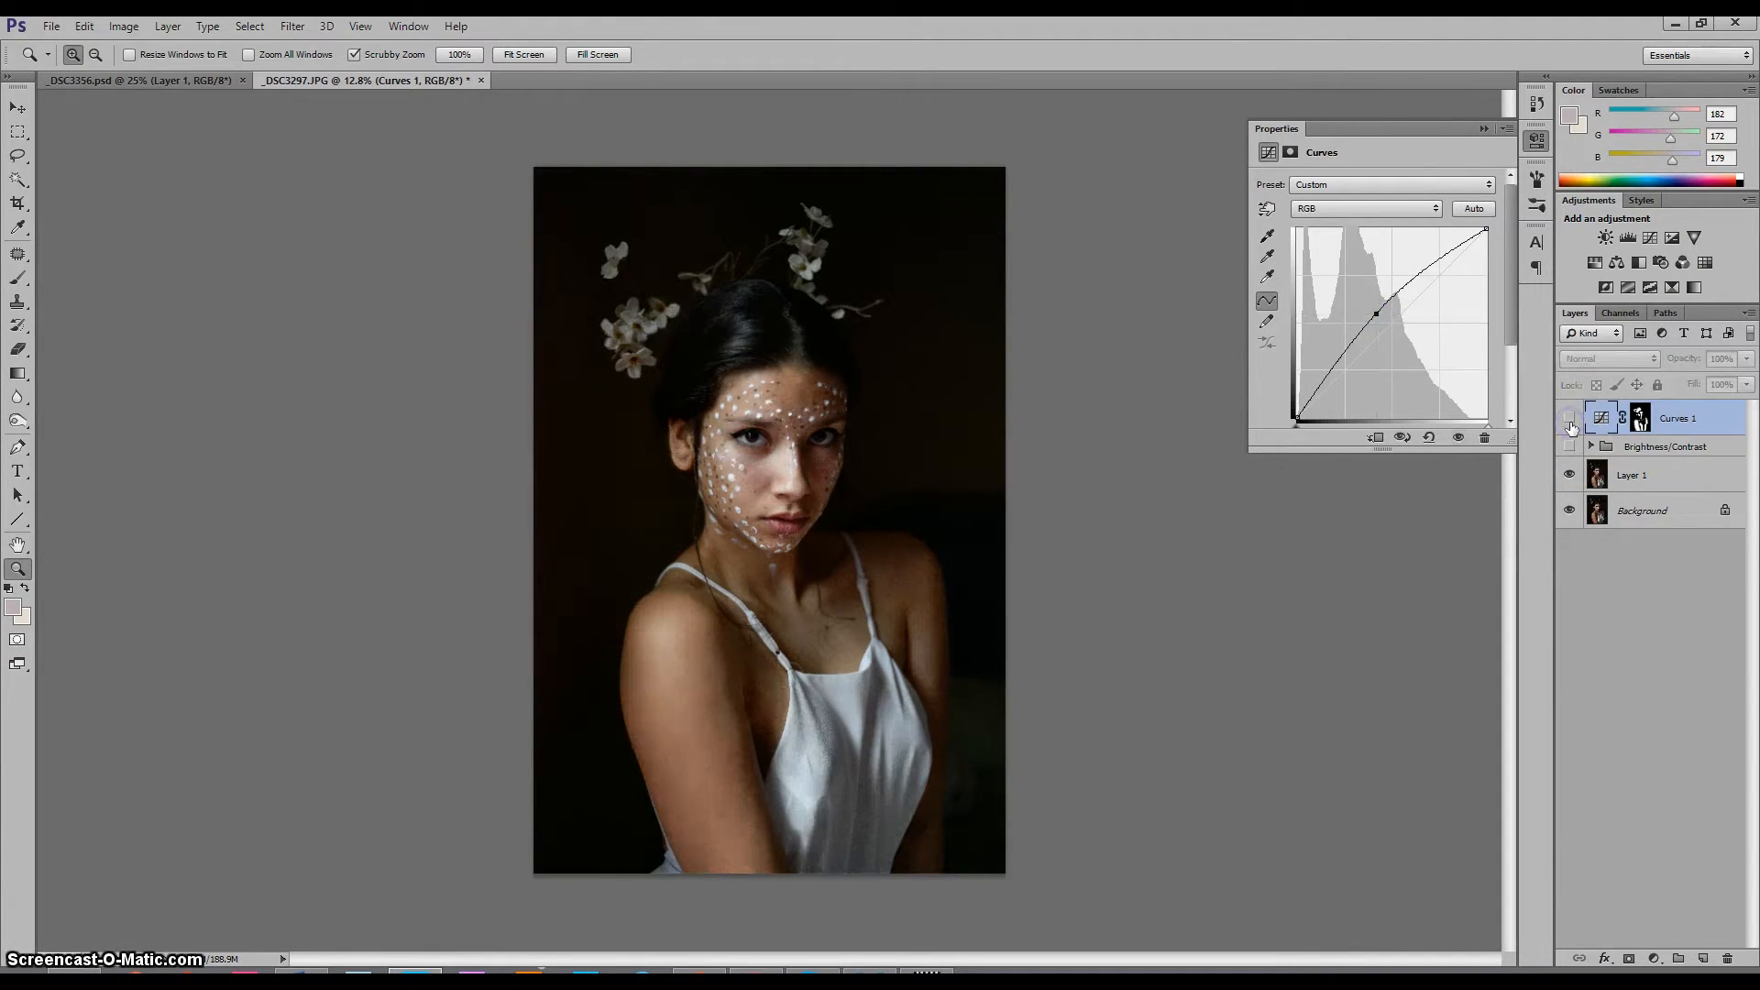
{"action": "left_click", "coordinate": [1571, 421]}
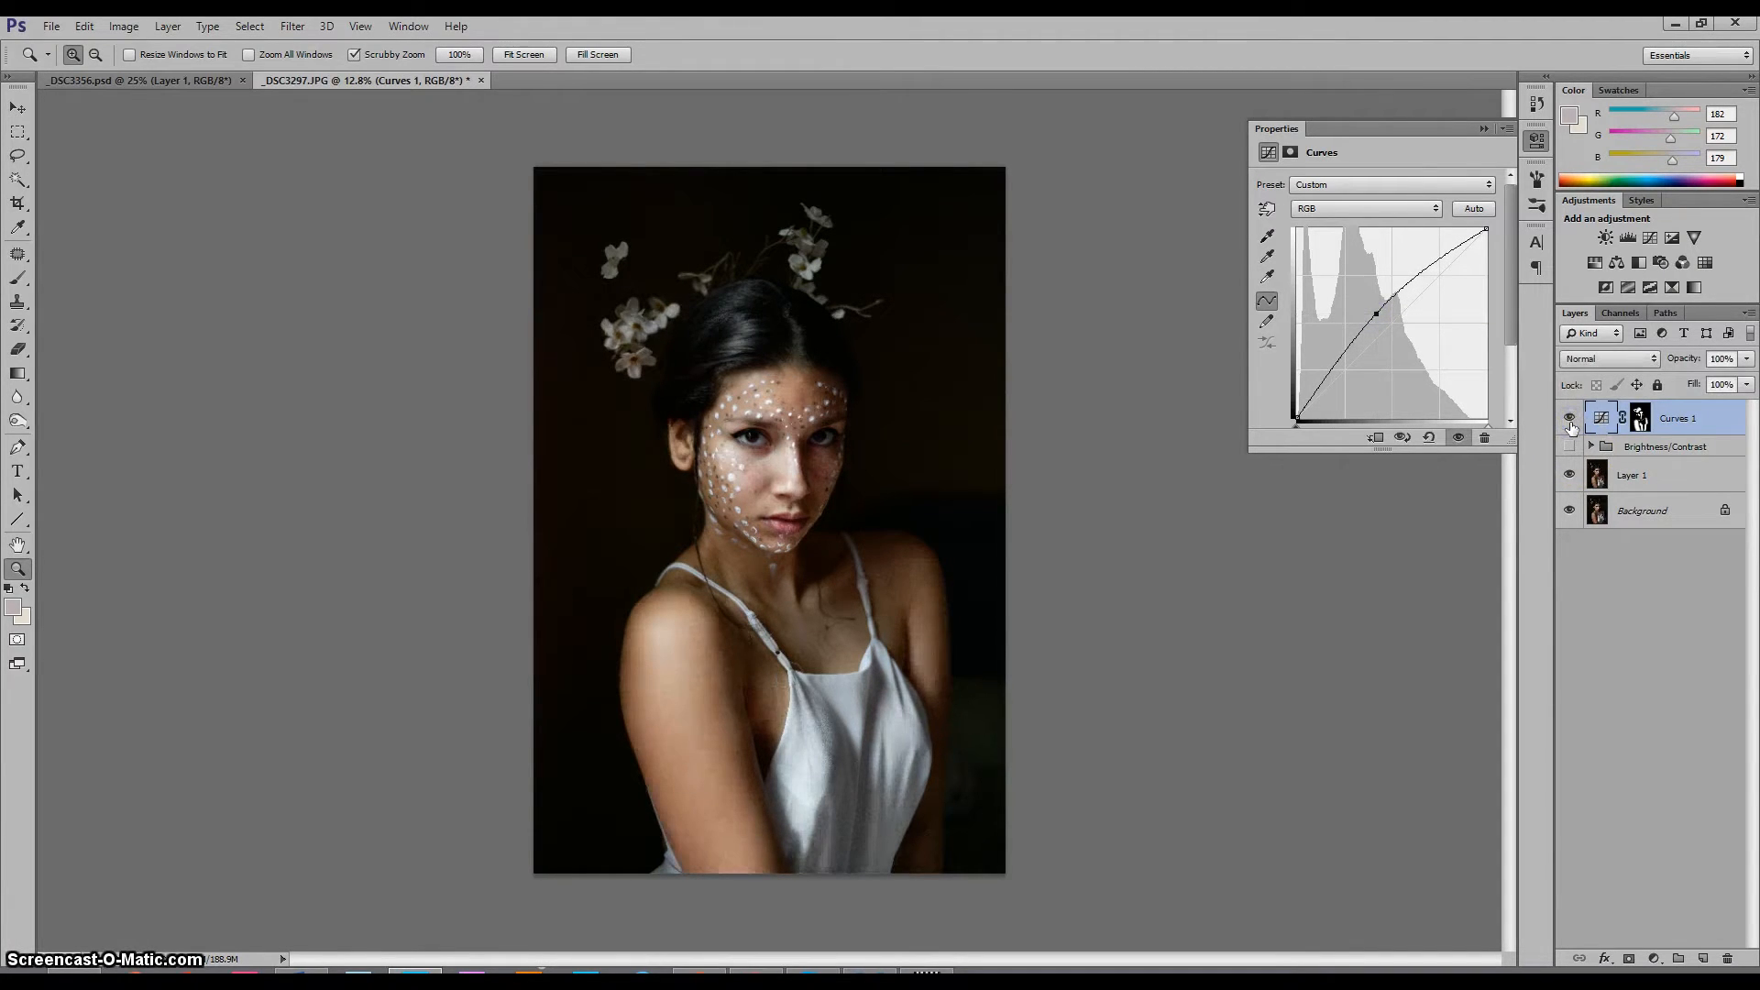
Lower the curve's midpoint slightly to soften the brightening and compare the portrait with Curves hidden and shown again
{"action": "left_click", "coordinate": [1375, 312]}
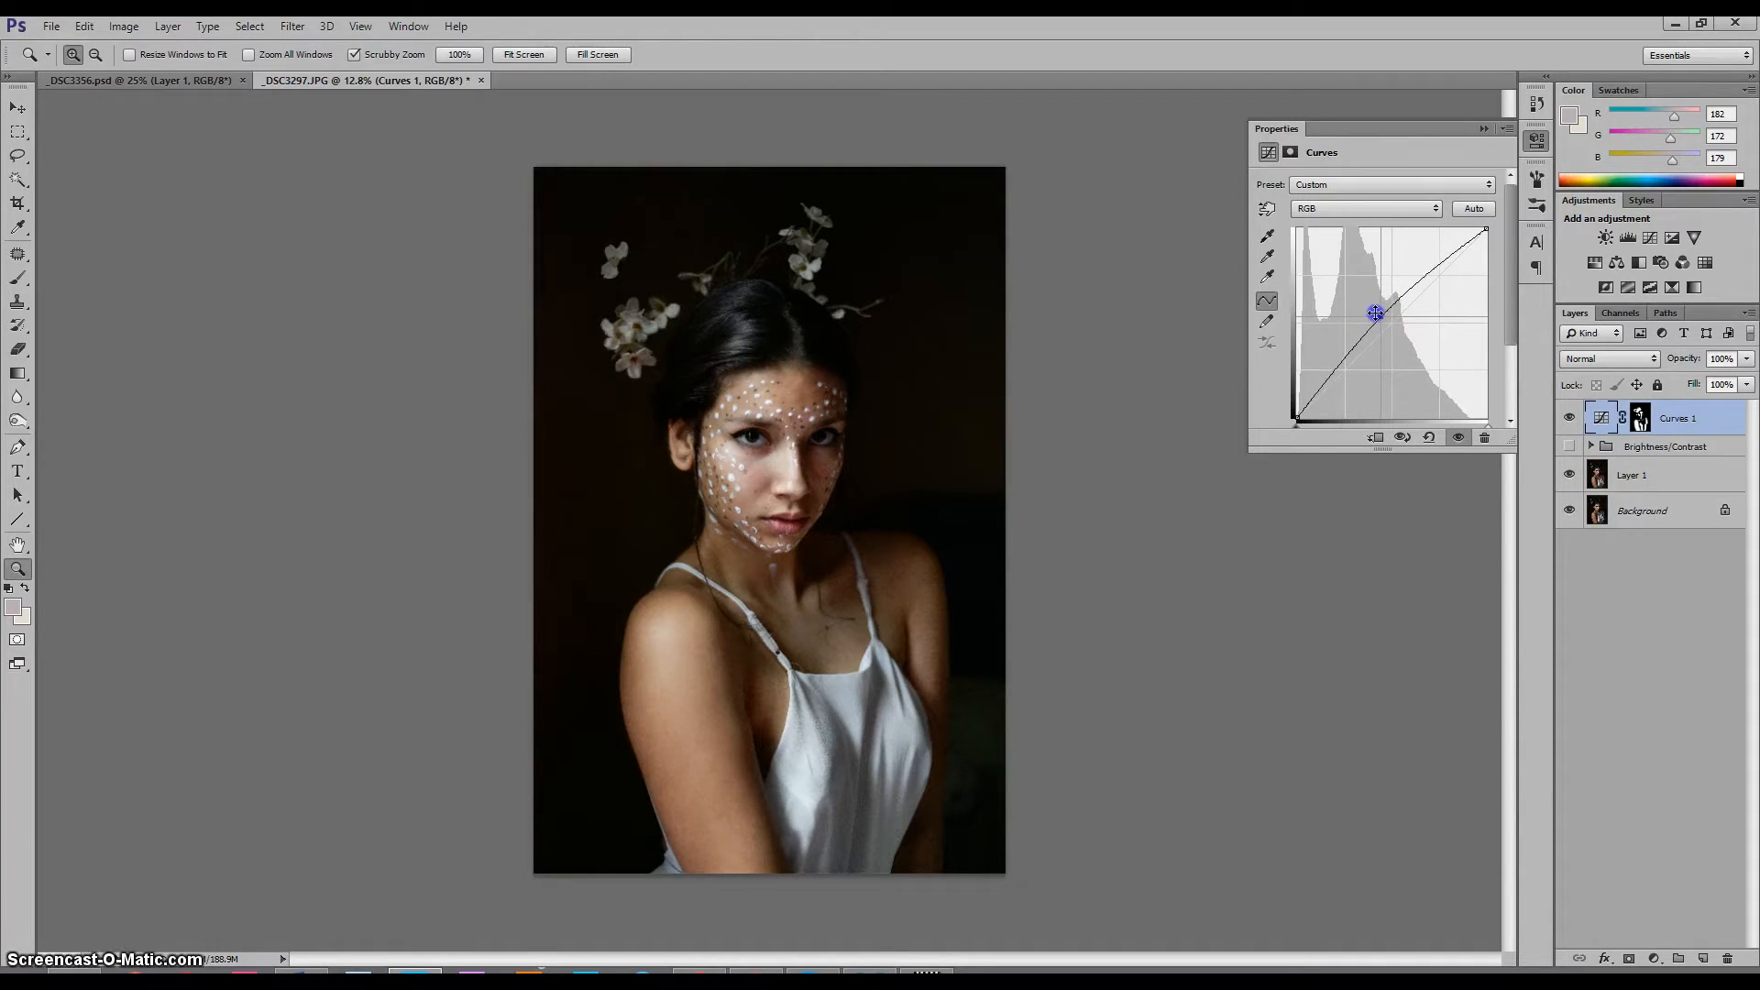
{"action": "left_click", "coordinate": [1570, 419]}
{"action": "left_click", "coordinate": [1570, 418]}
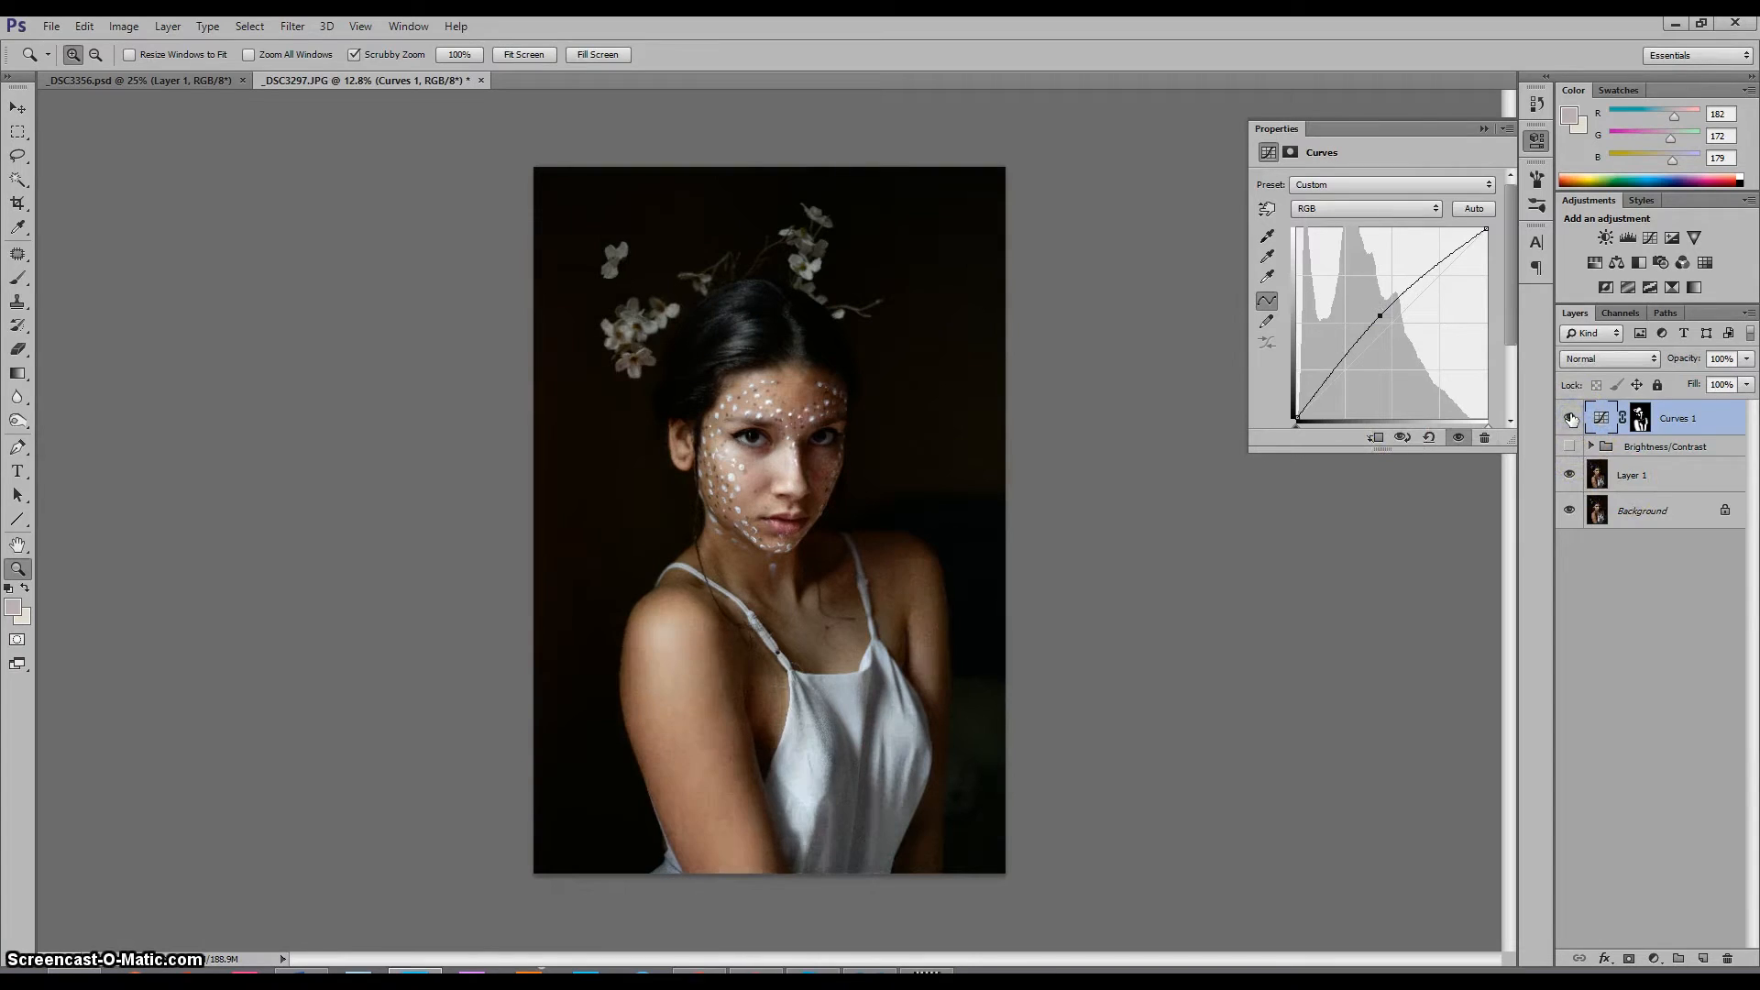
Add a second Curves adjustment and replace its mask with a copy of the darkening Brightness/Contrast adjustment's mask
{"action": "left_click", "coordinate": [1593, 447]}
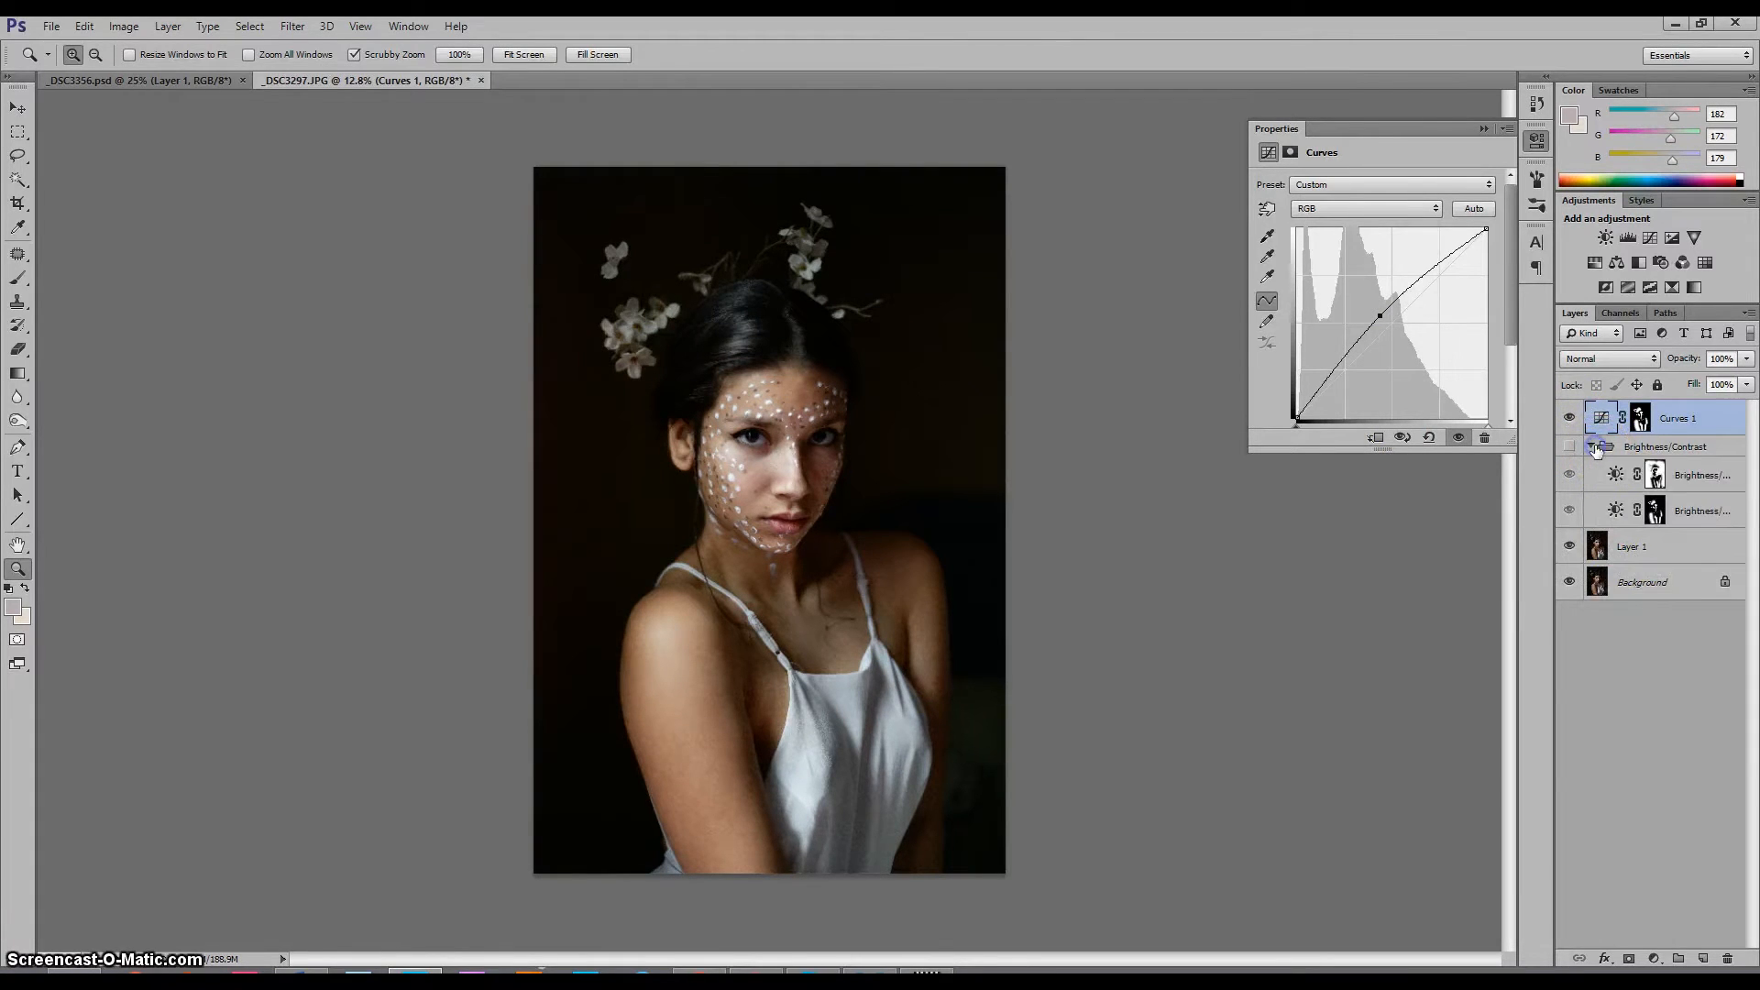
{"action": "left_click", "coordinate": [1649, 238]}
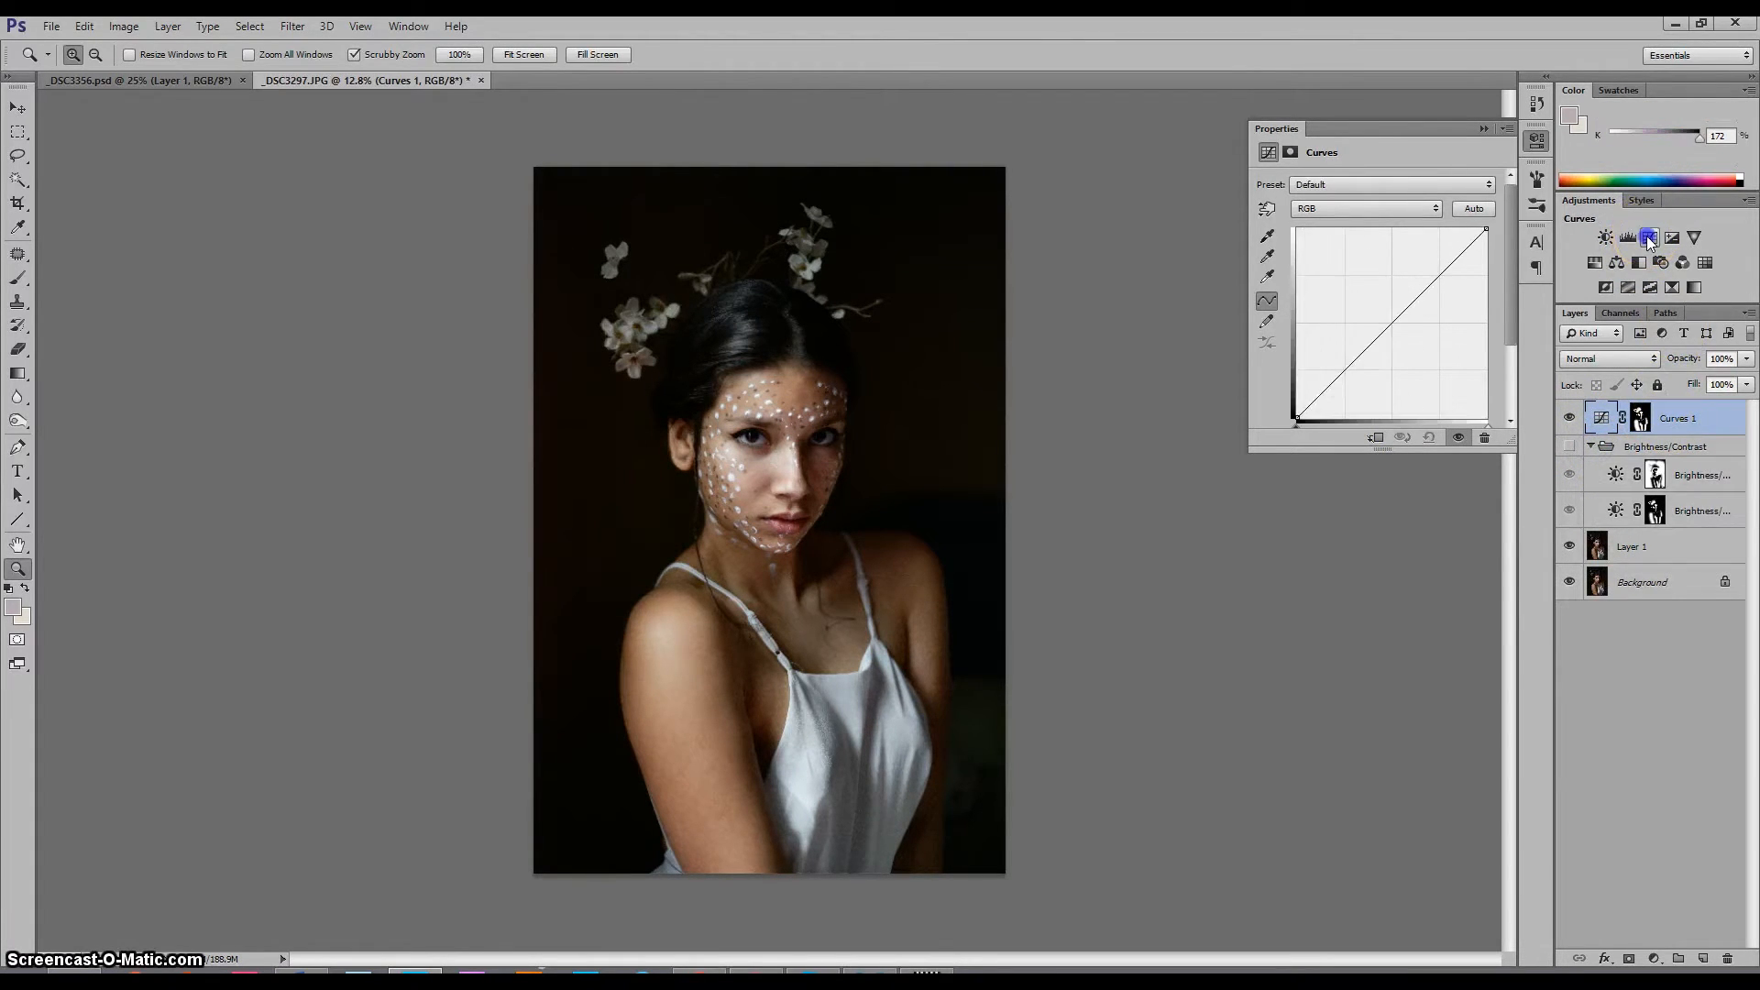
{"action": "left_click", "coordinate": [1638, 260]}
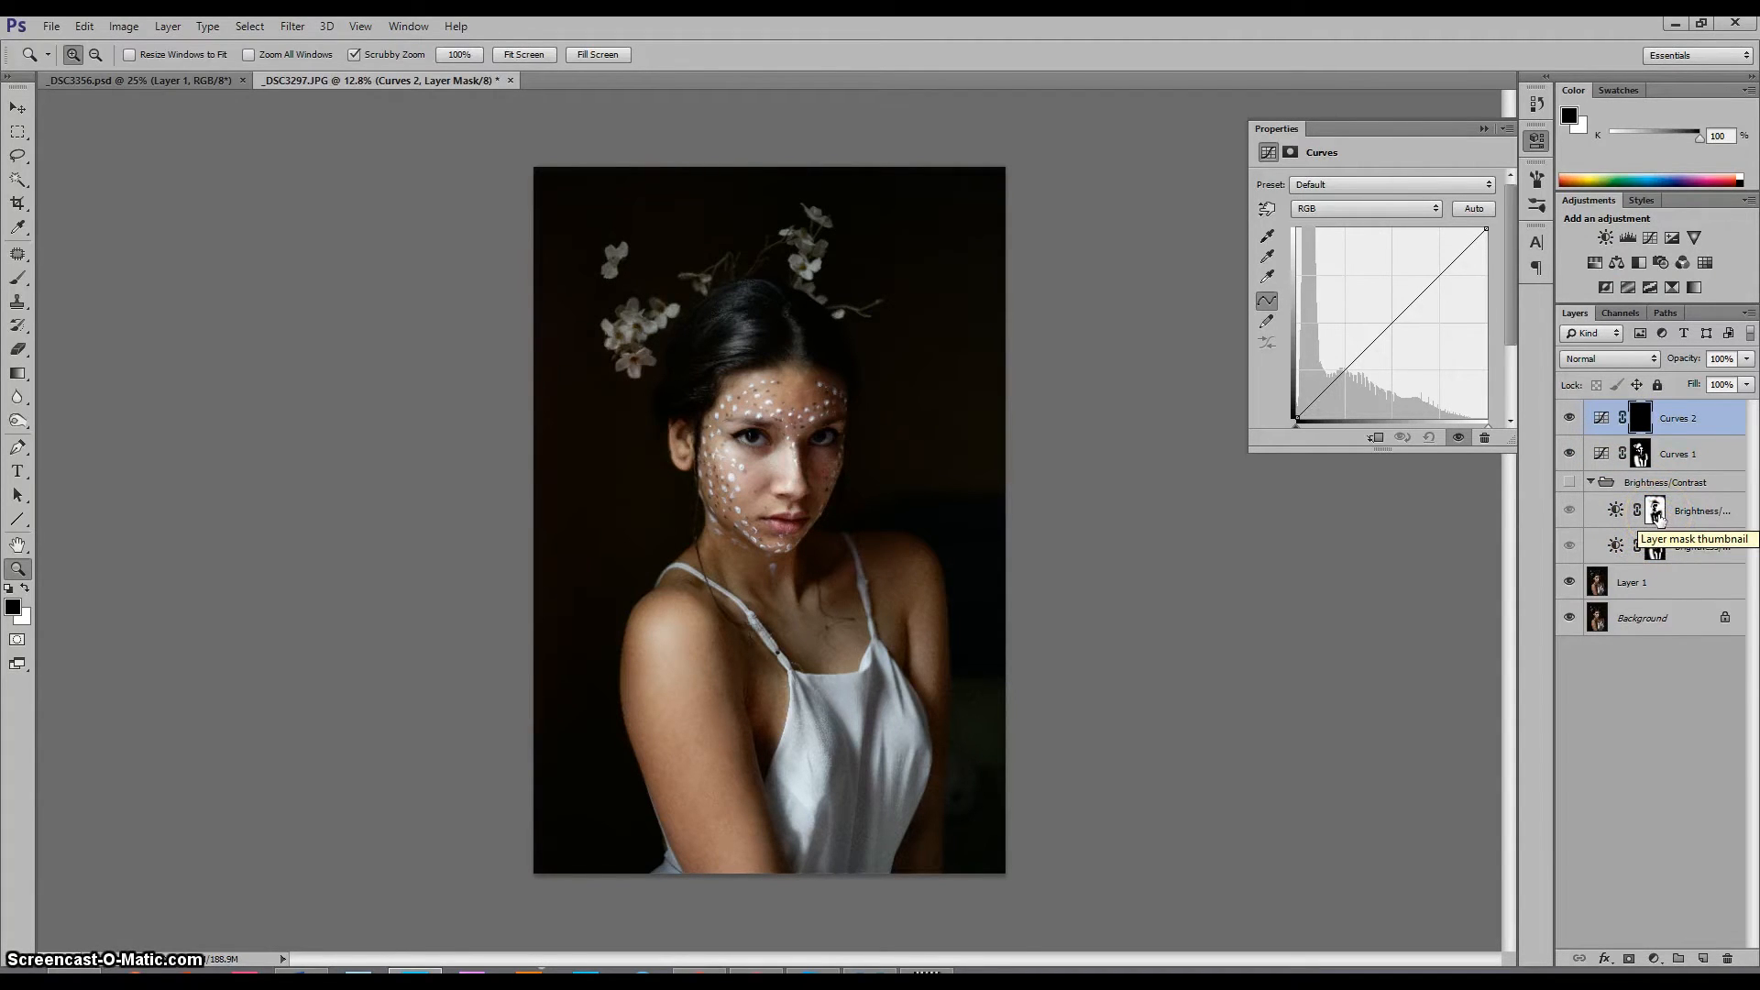
{"action": "key", "text": "alt"}
{"action": "left_click_drag", "start_coordinate": [1653, 516], "coordinate": [1652, 412]}
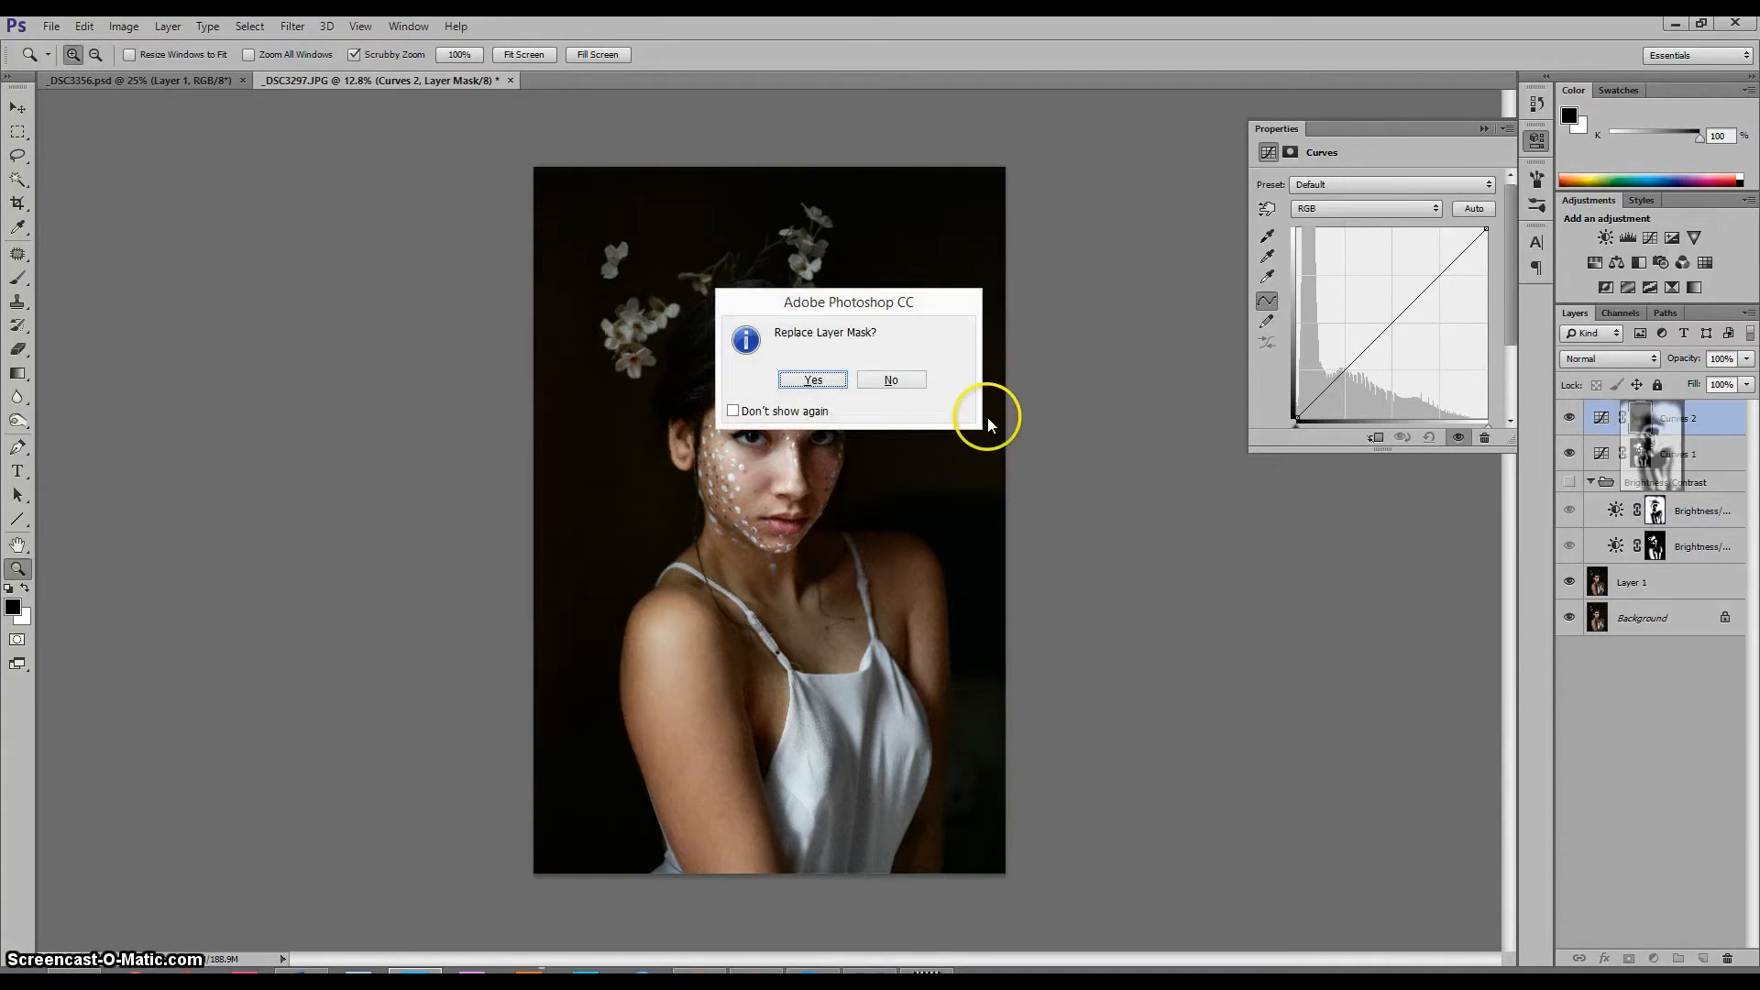
{"action": "left_click", "coordinate": [810, 381]}
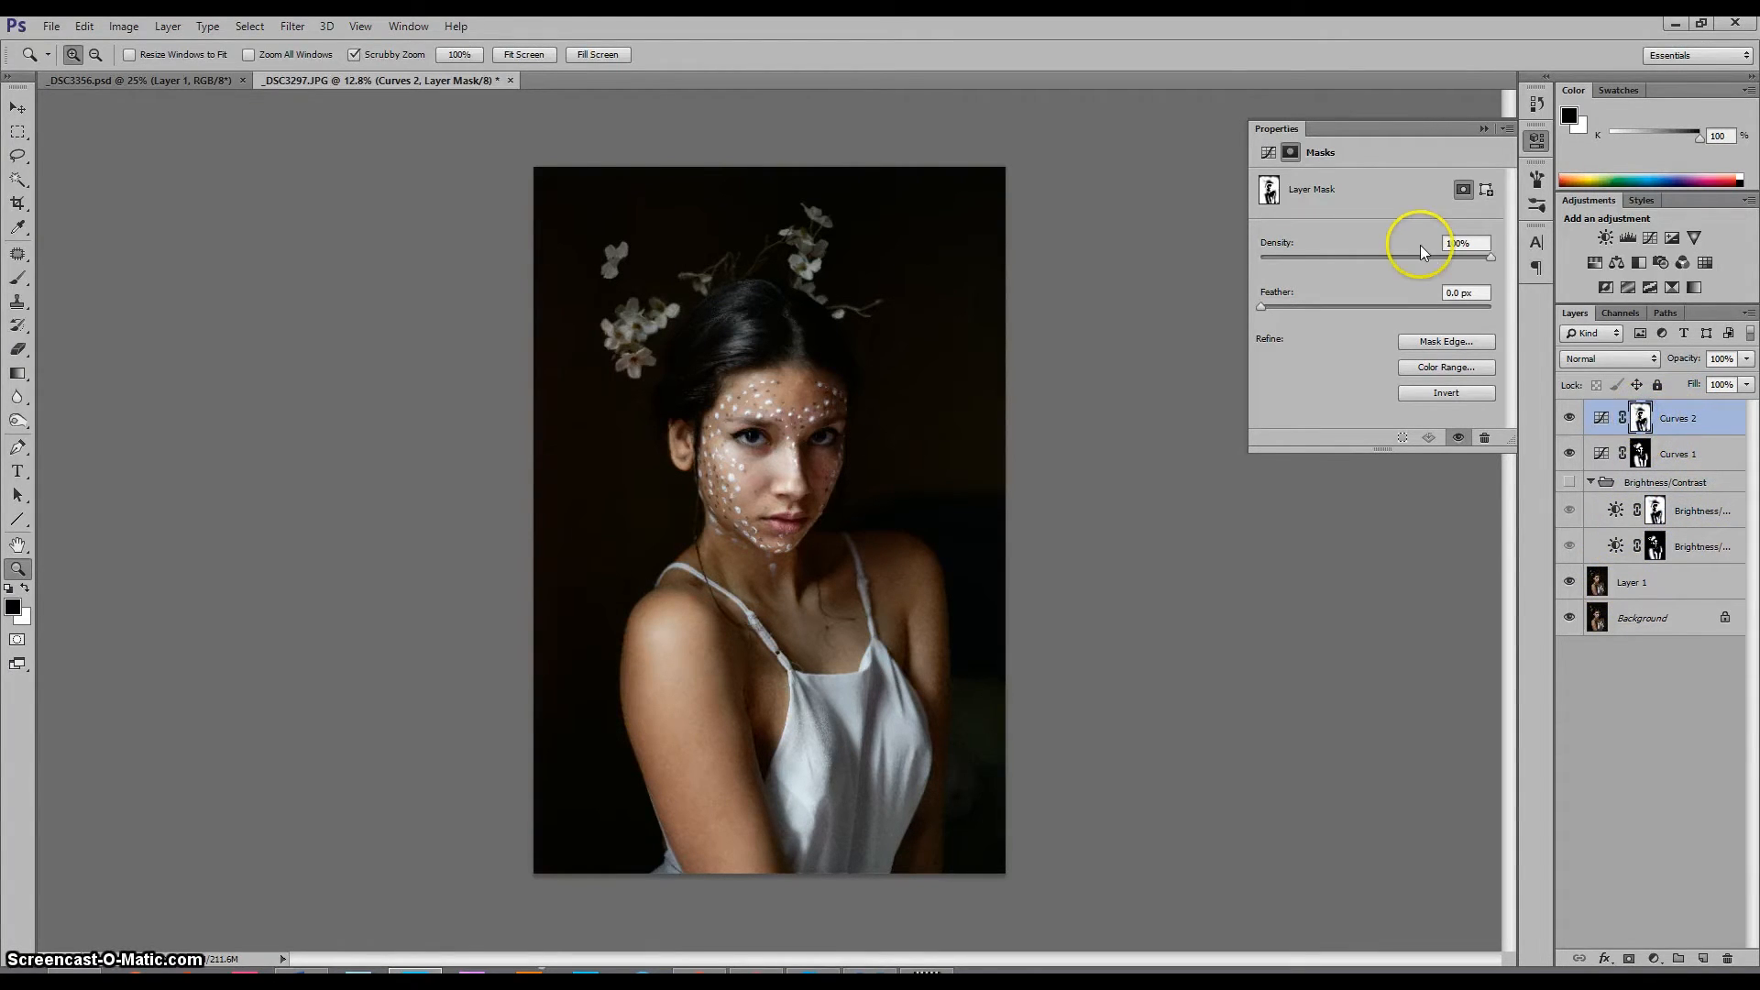
Lower the midtones of the second Curves layer's RGB curve to darken the shadows and compare with the layer hidden and shown
{"action": "left_click", "coordinate": [1601, 418]}
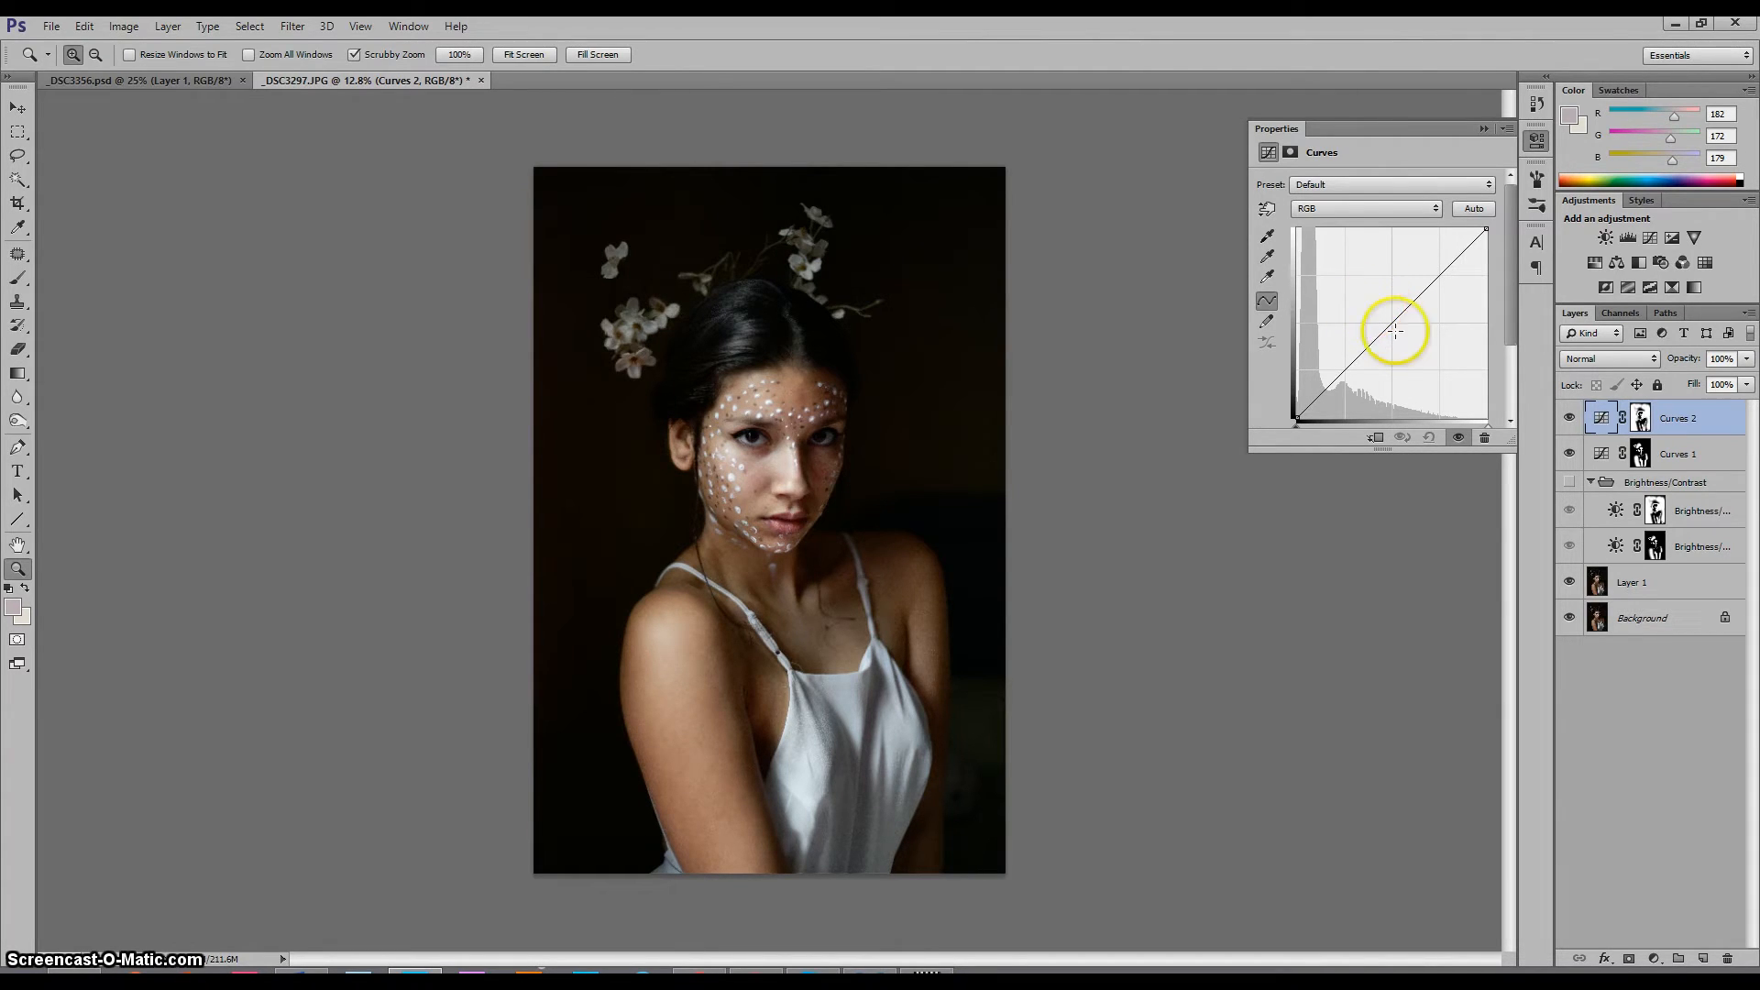
{"action": "left_click_drag", "start_coordinate": [1394, 321], "coordinate": [1393, 325]}
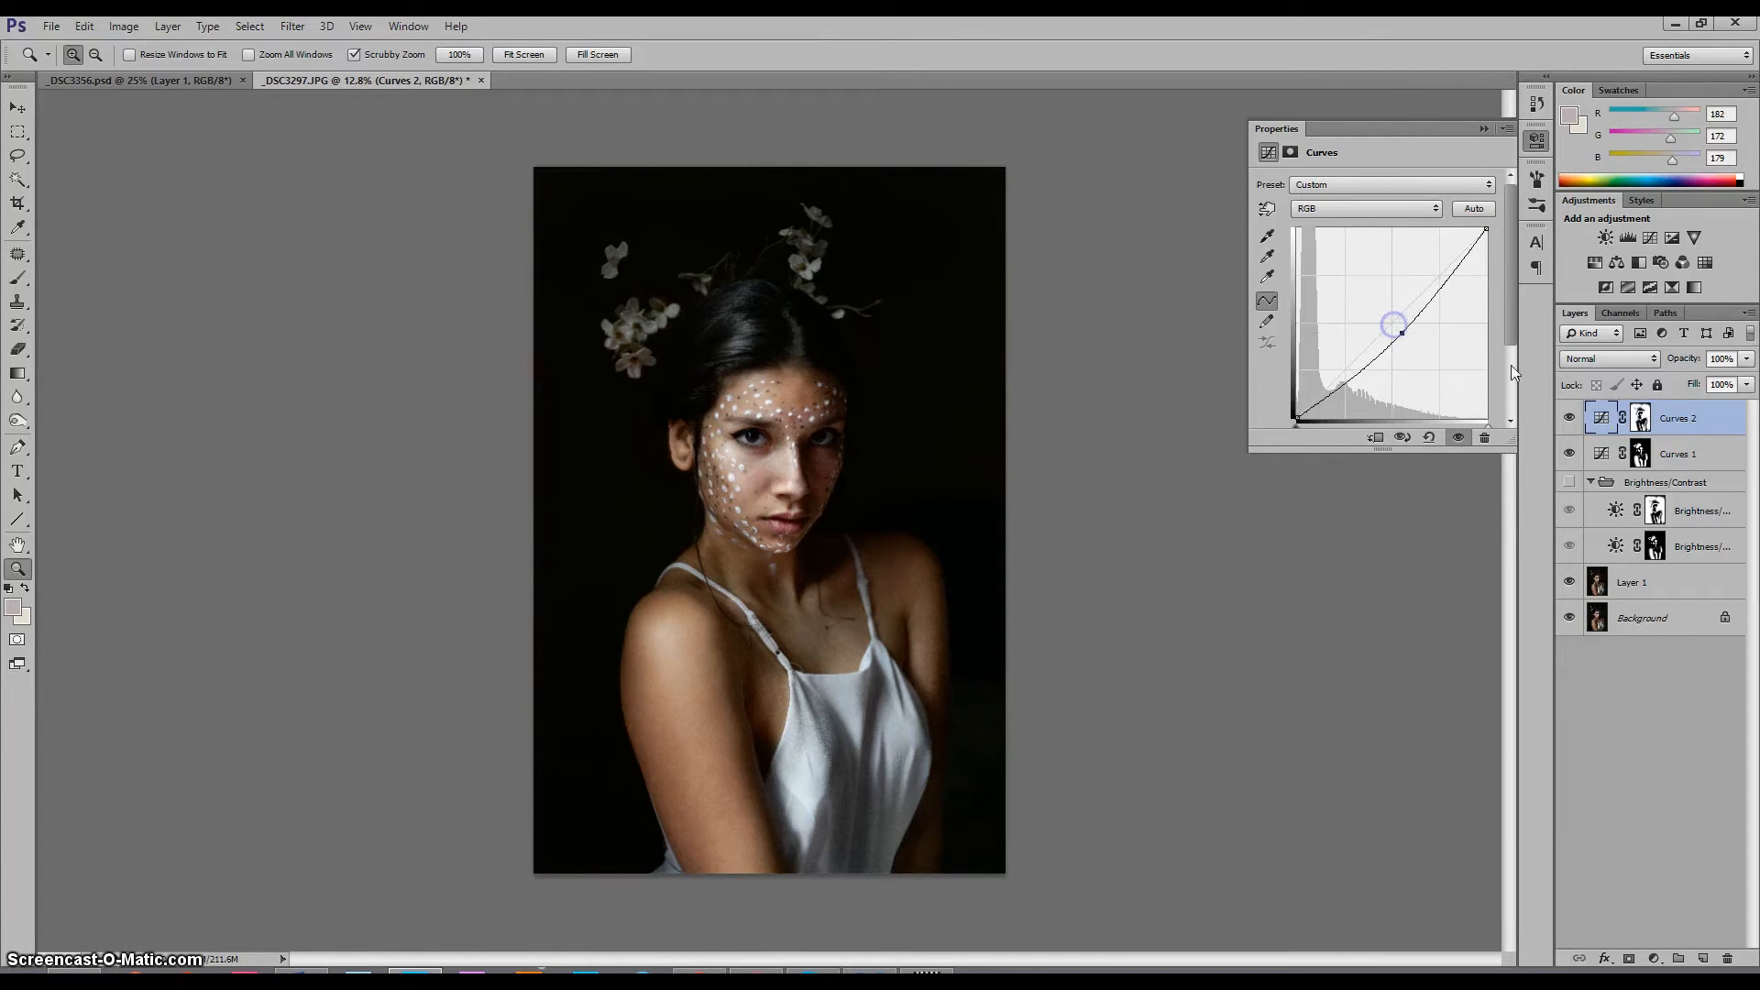
{"action": "left_click", "coordinate": [1572, 418]}
{"action": "left_click", "coordinate": [1572, 418]}
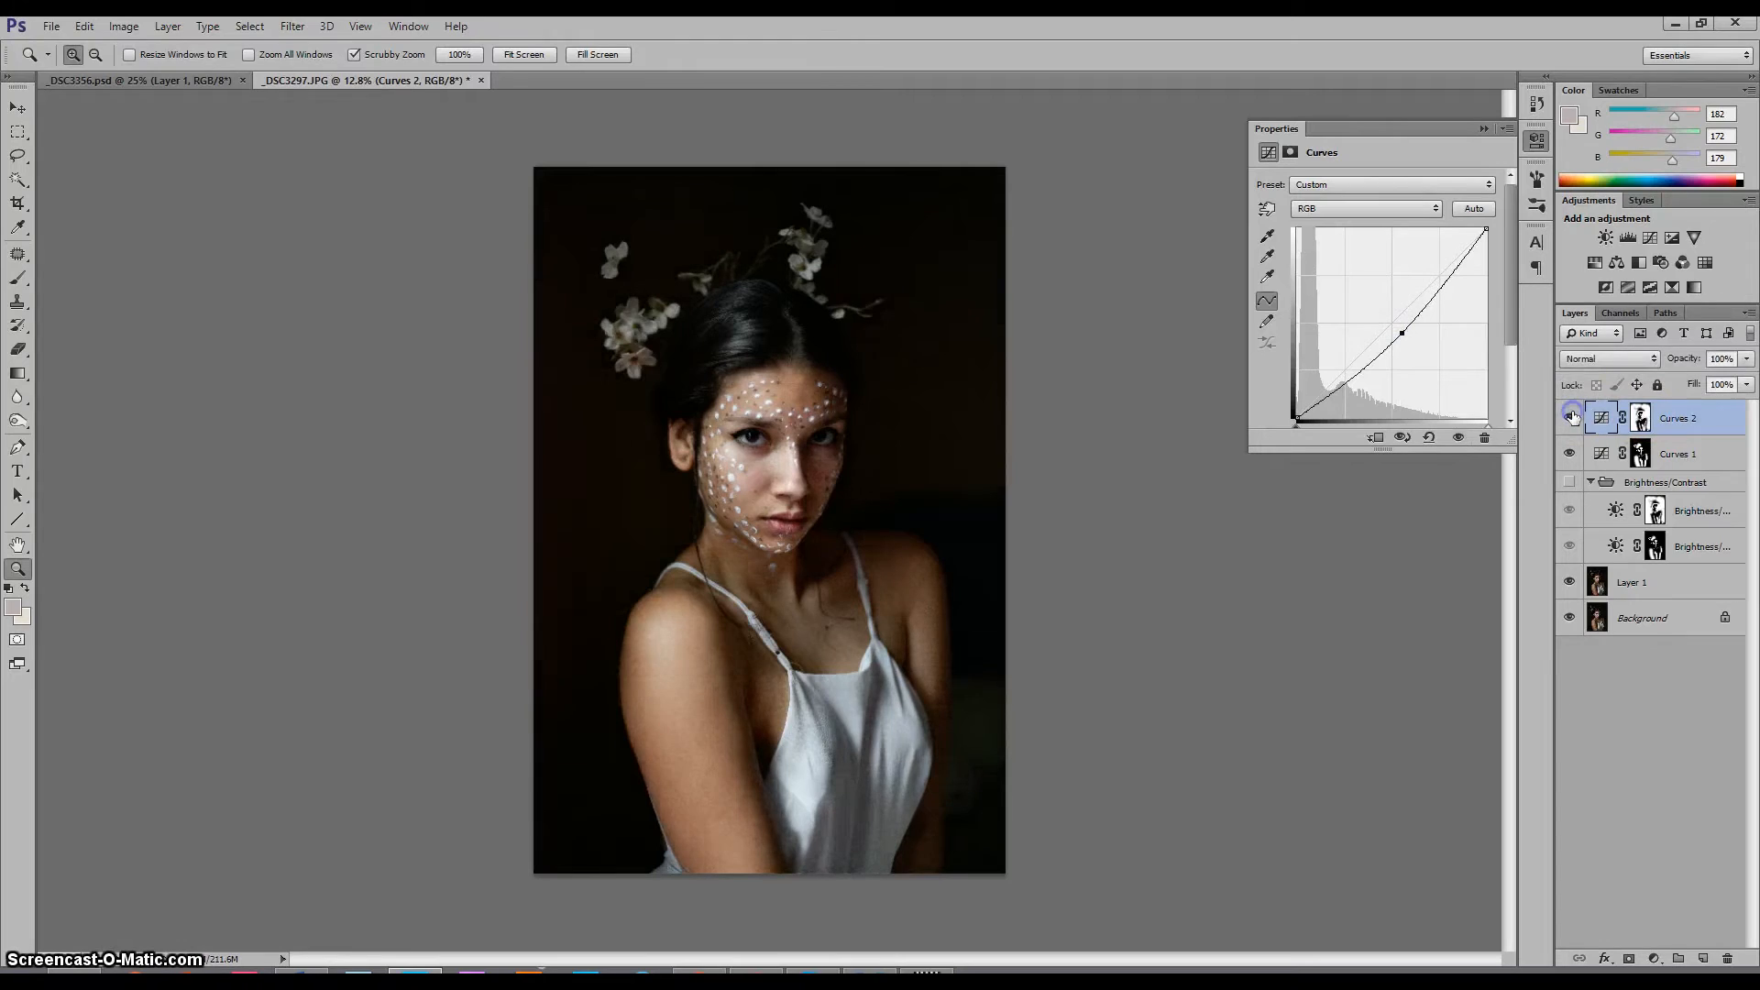
Group both Curves layers with a duplicate of Layer 1, and move the original Layer 1 into the Brightness/Contrast group
{"action": "left_click", "coordinate": [1669, 454], "text": "shift"}
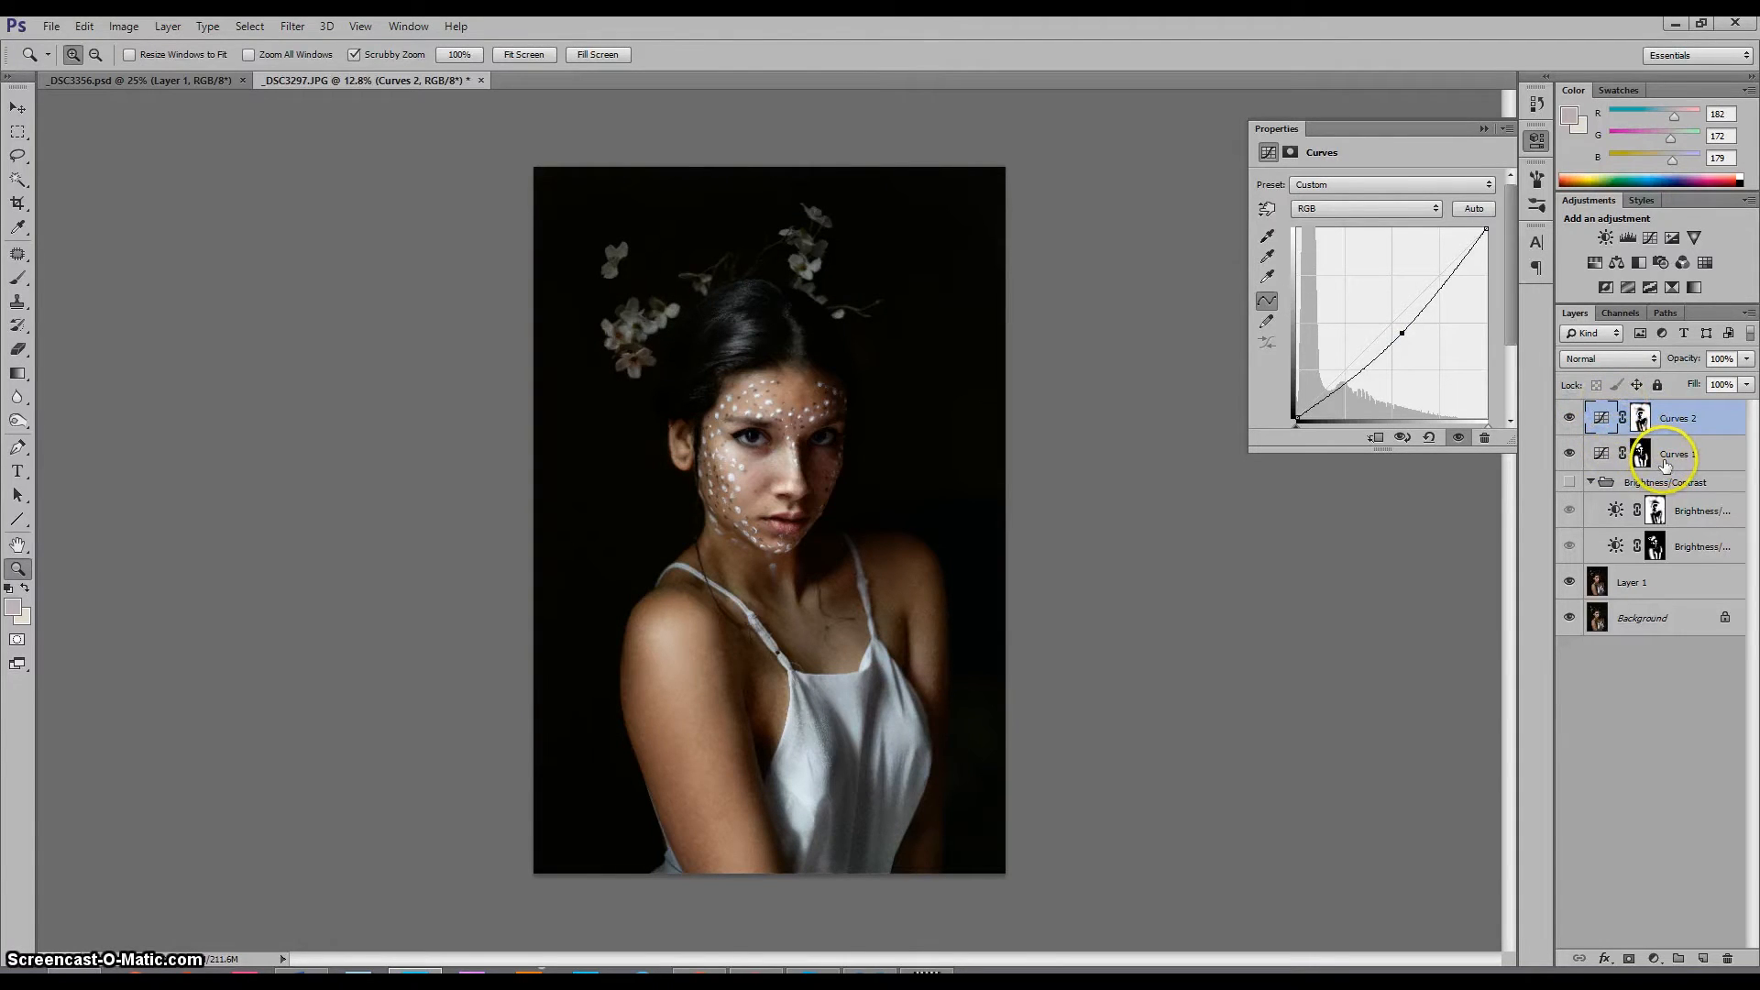
{"action": "key", "text": "ctrl+g"}
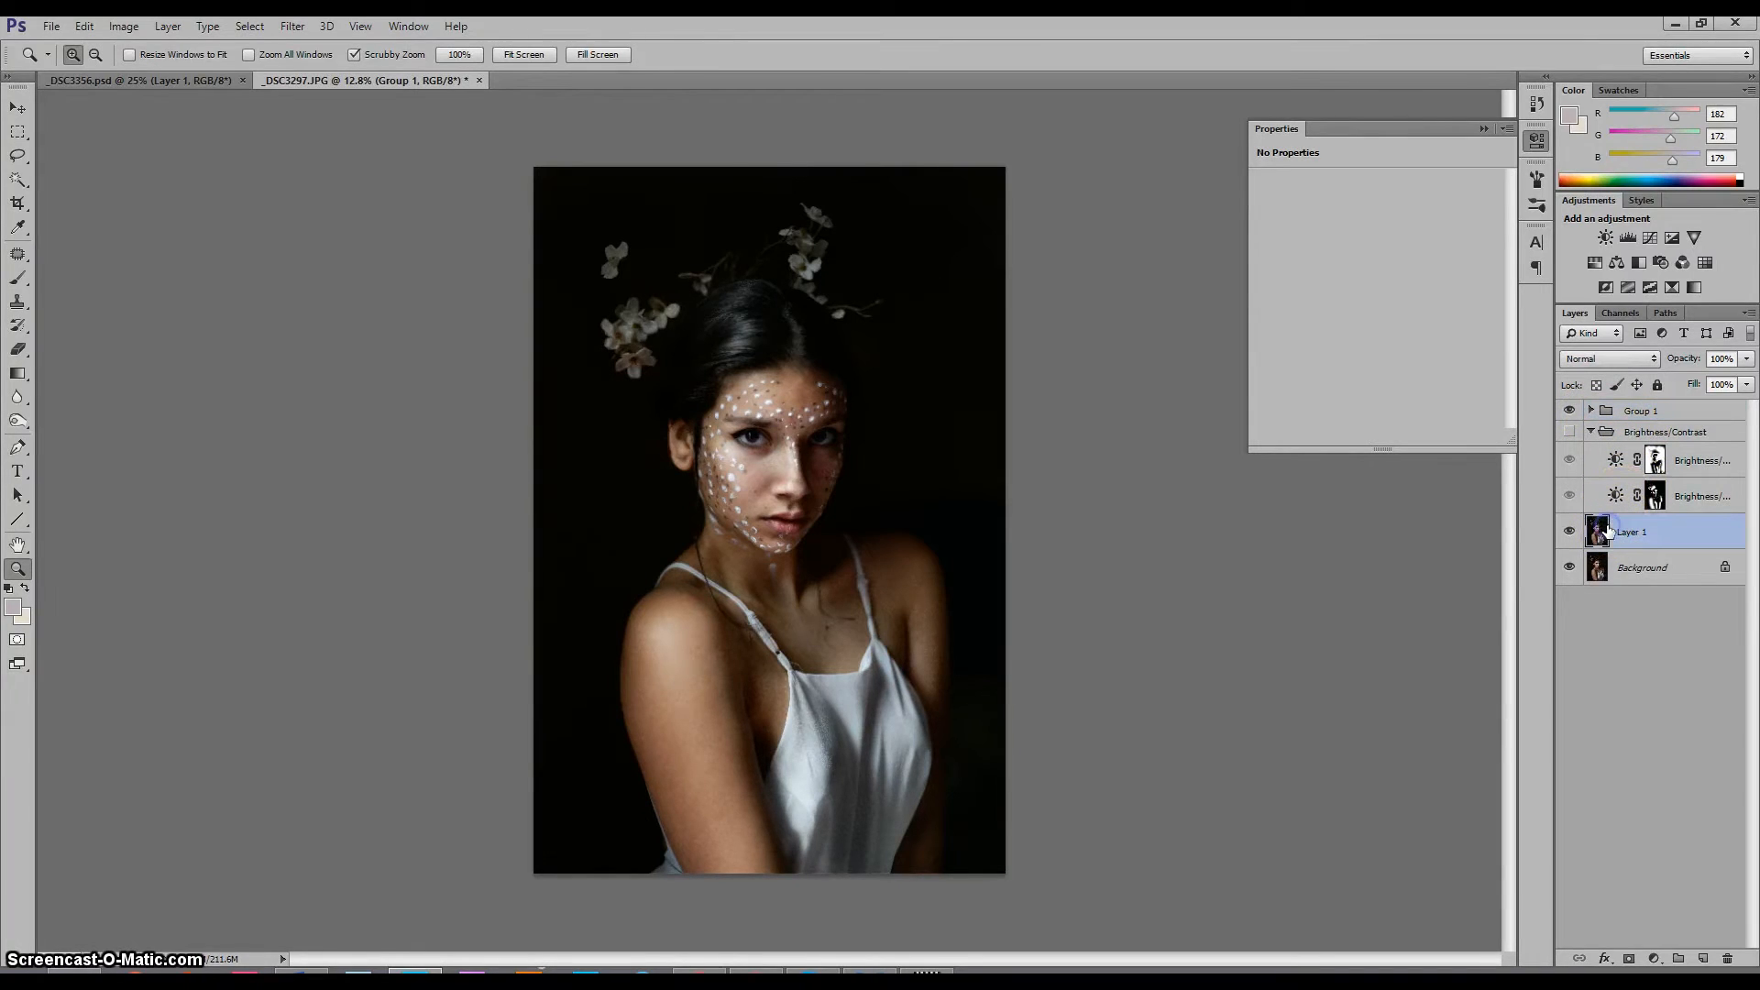
{"action": "key", "text": "ctrl+j"}
{"action": "left_click_drag", "start_coordinate": [1609, 532], "coordinate": [1624, 418]}
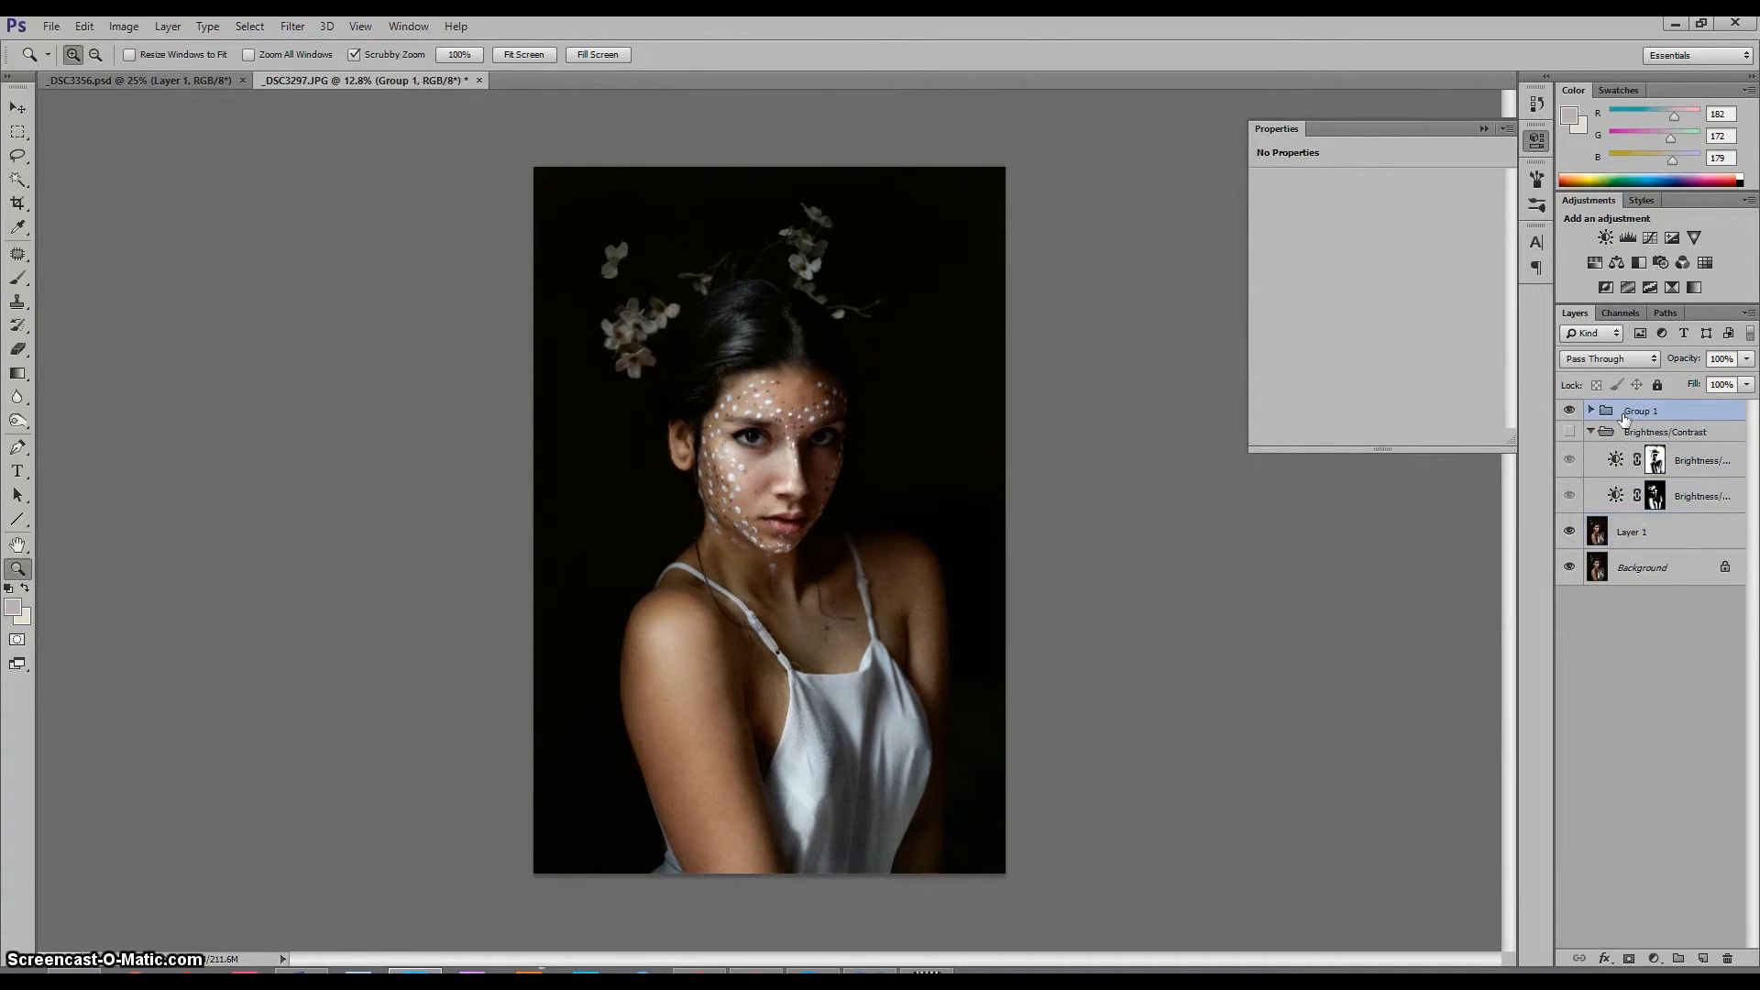
{"action": "left_click_drag", "start_coordinate": [1631, 542], "coordinate": [1638, 465]}
Collapse and show the Brightness/Contrast group, and rename the new group as Curves
{"action": "left_click", "coordinate": [1589, 432]}
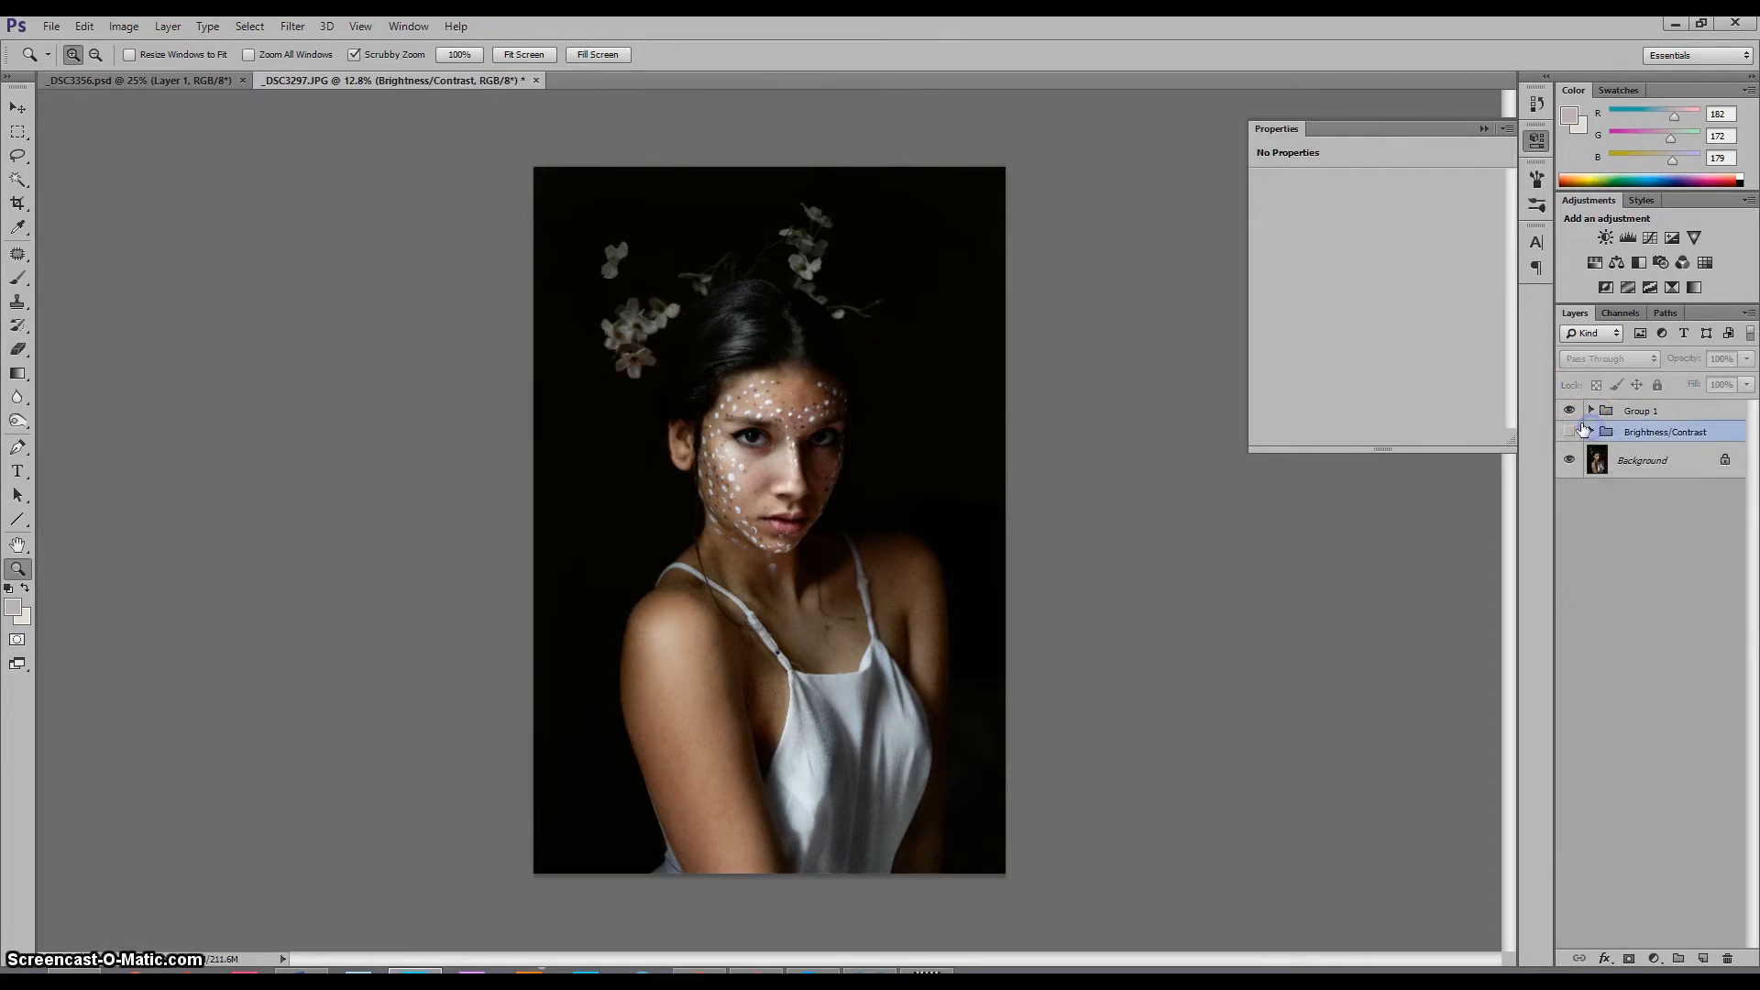
{"action": "left_click", "coordinate": [1569, 432]}
{"action": "left_click", "coordinate": [1638, 413]}
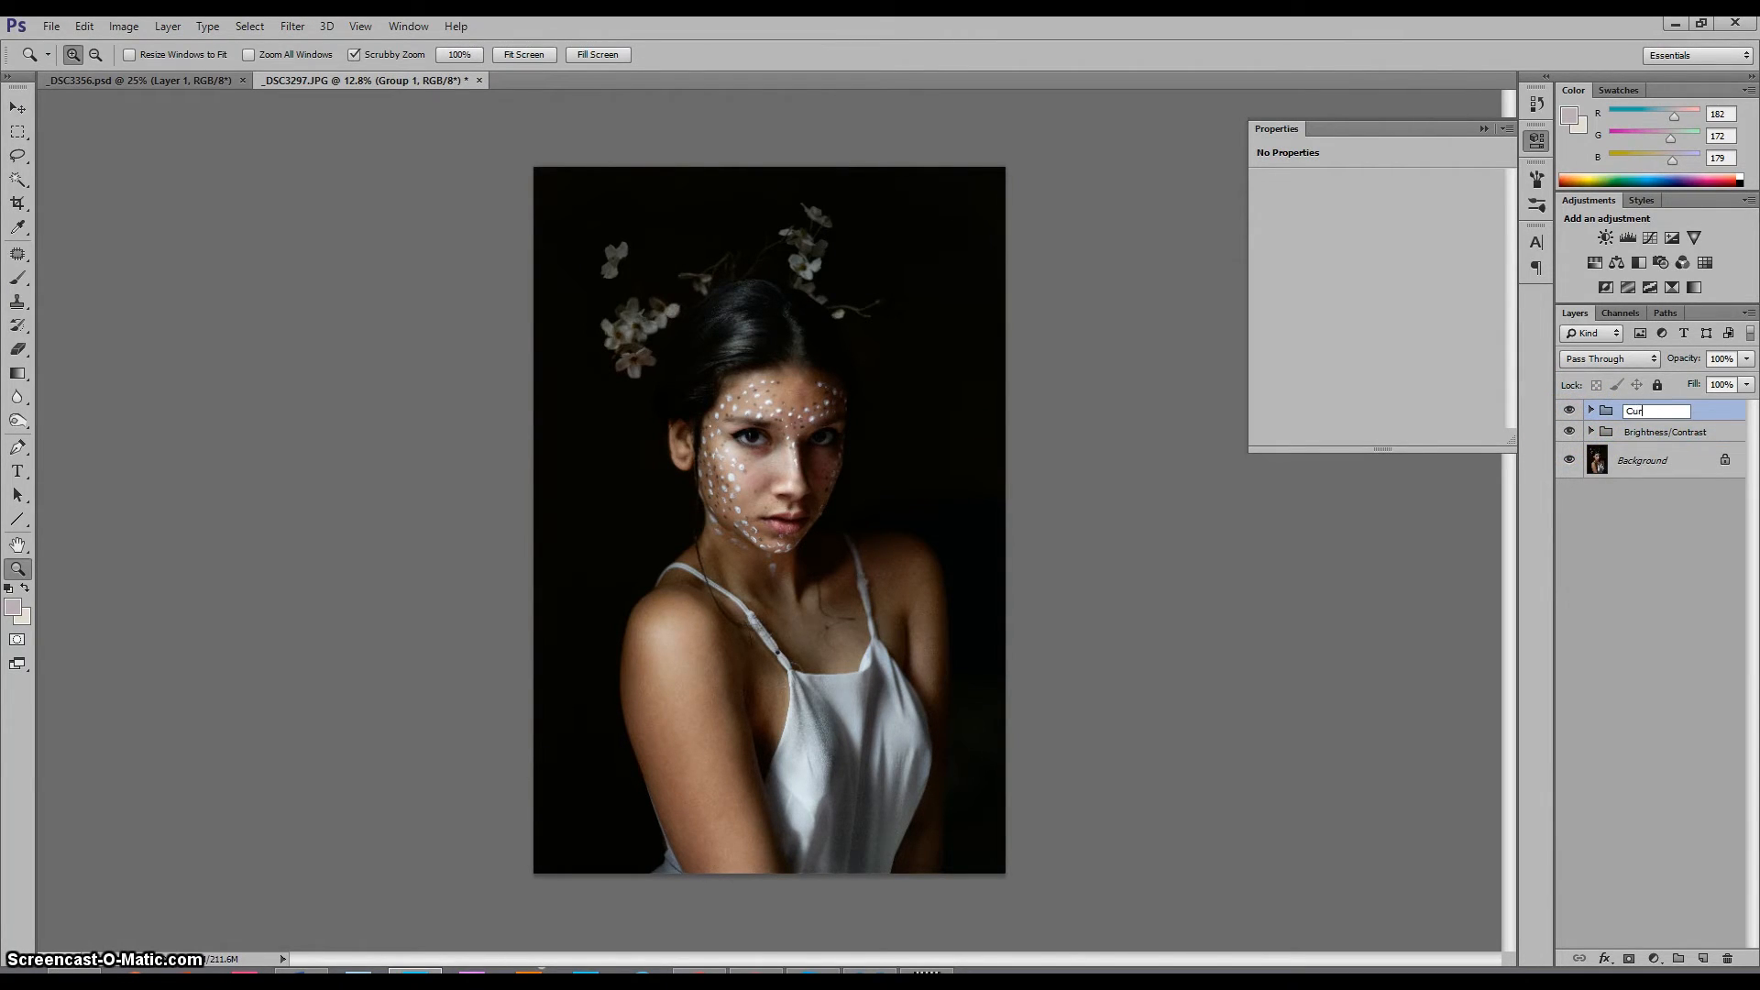
{"action": "key", "text": "Return"}
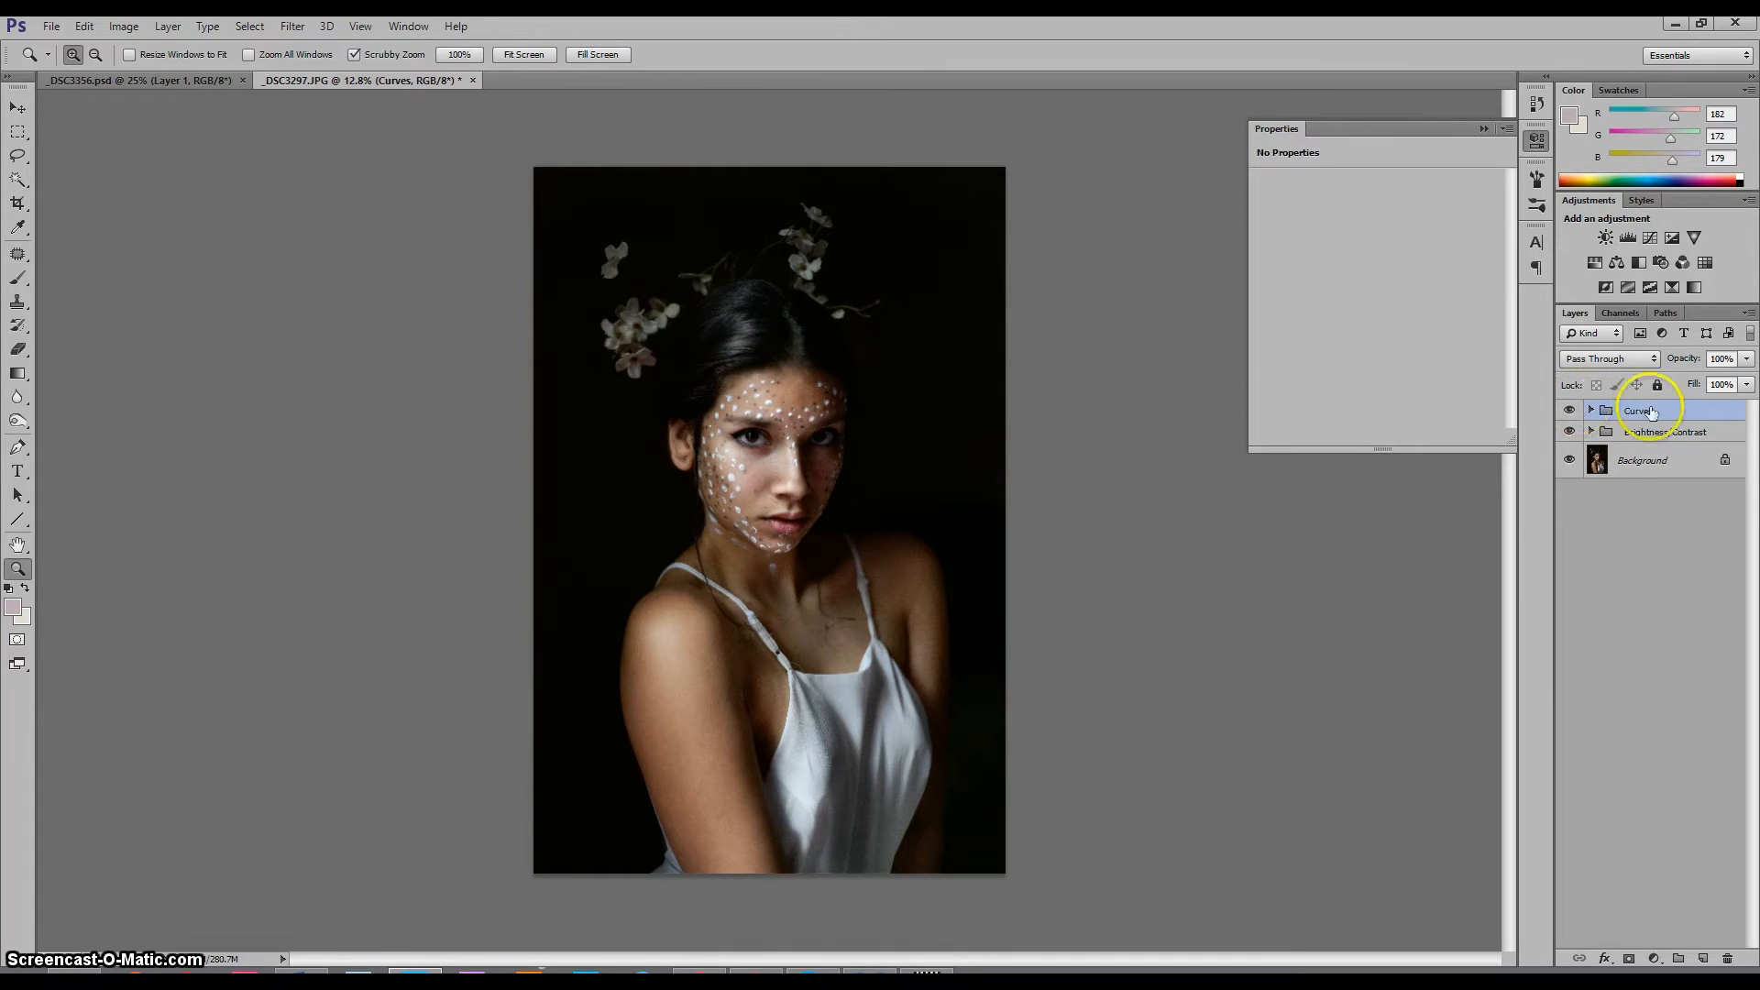
Compare the whole portrait with the Curves group hidden and shown, and review the layers inside the group
{"action": "left_click", "coordinate": [1570, 411]}
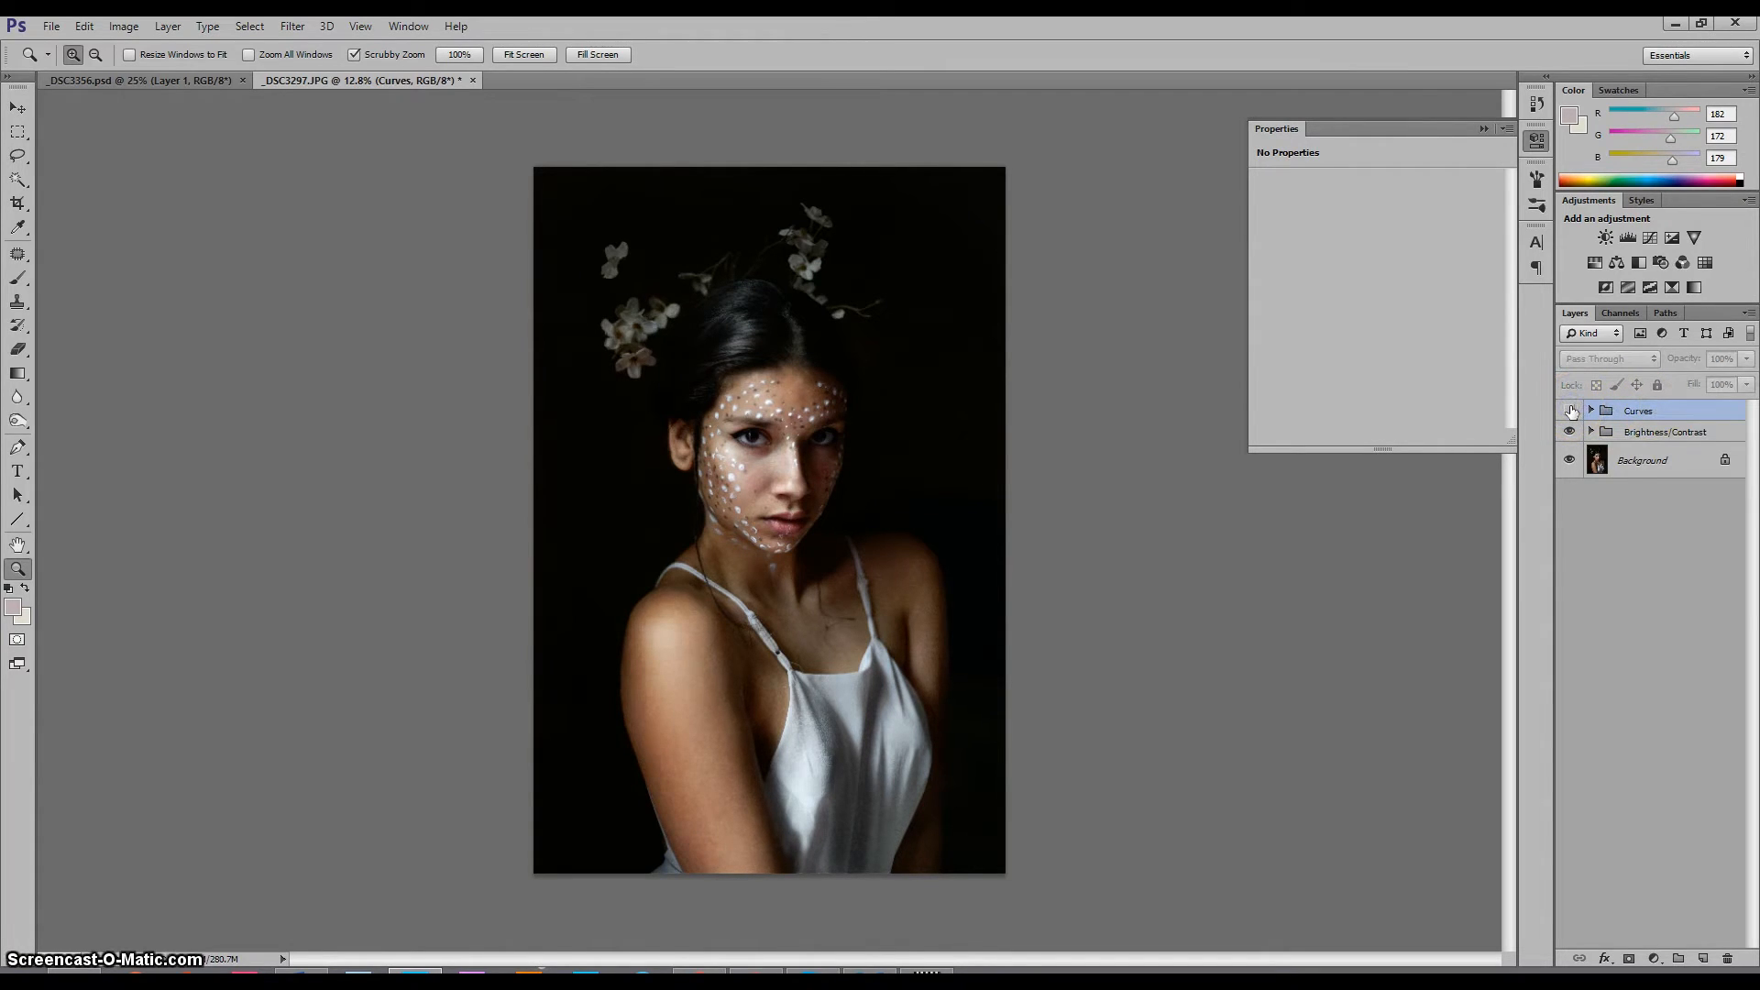
{"action": "left_click", "coordinate": [1570, 411]}
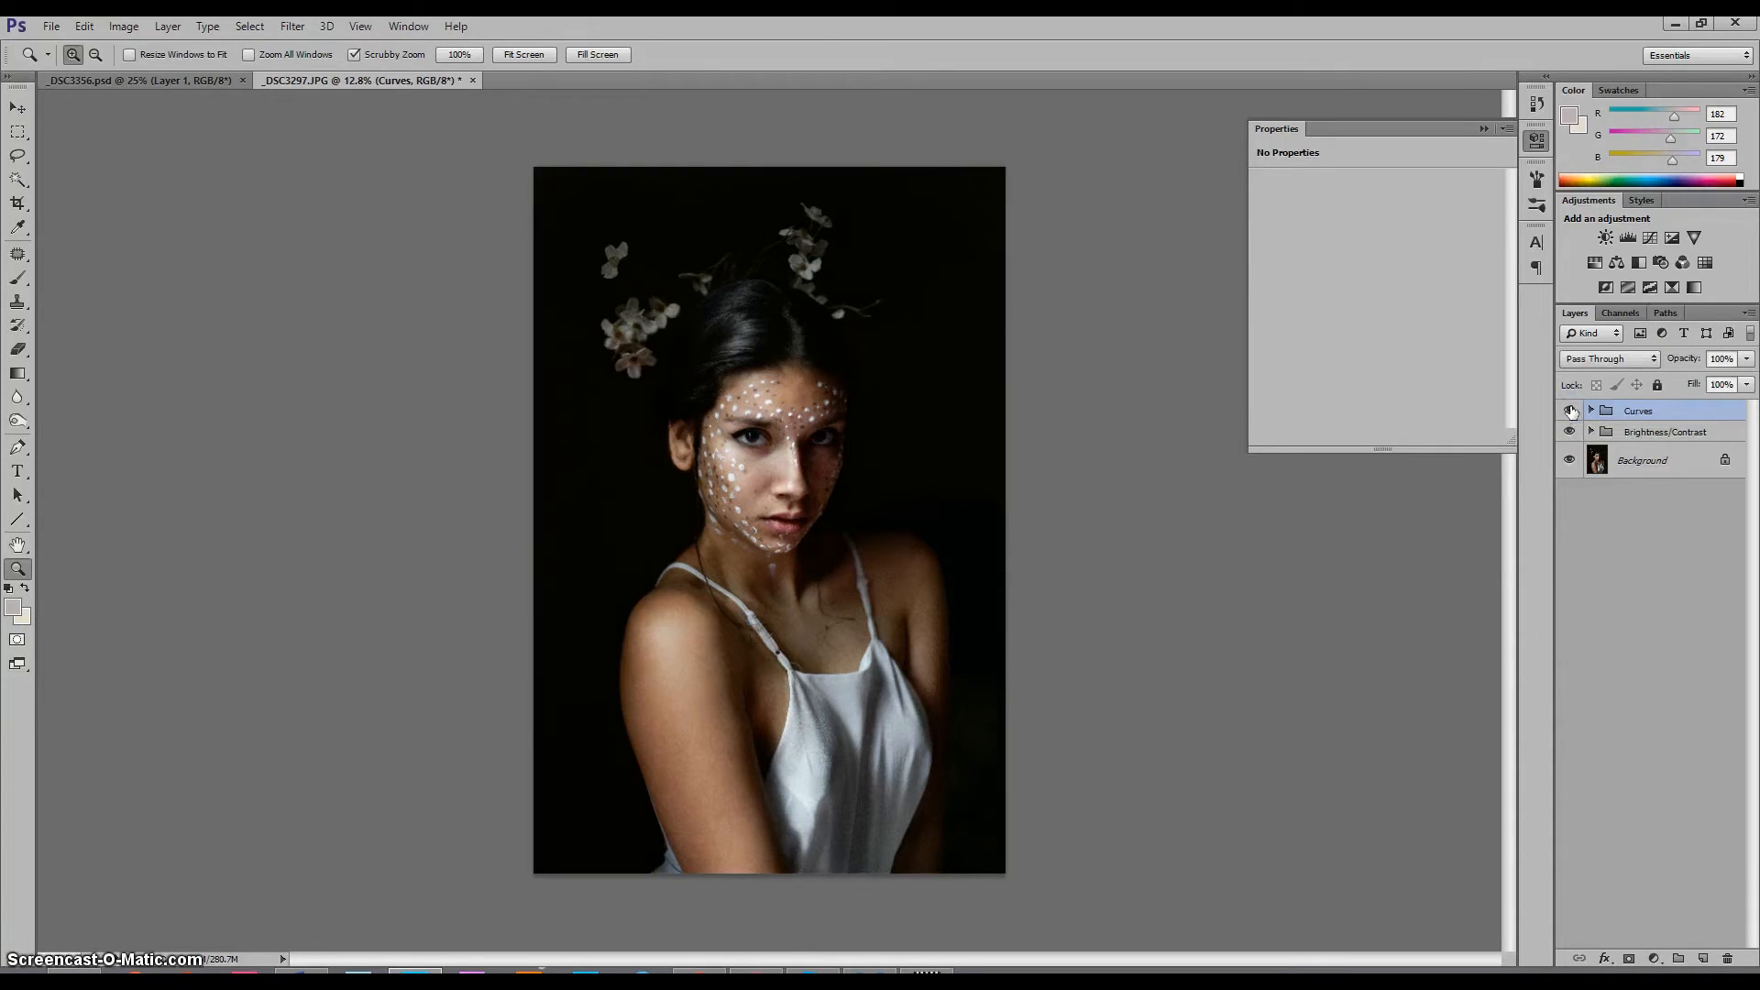
{"action": "left_click", "coordinate": [1571, 411]}
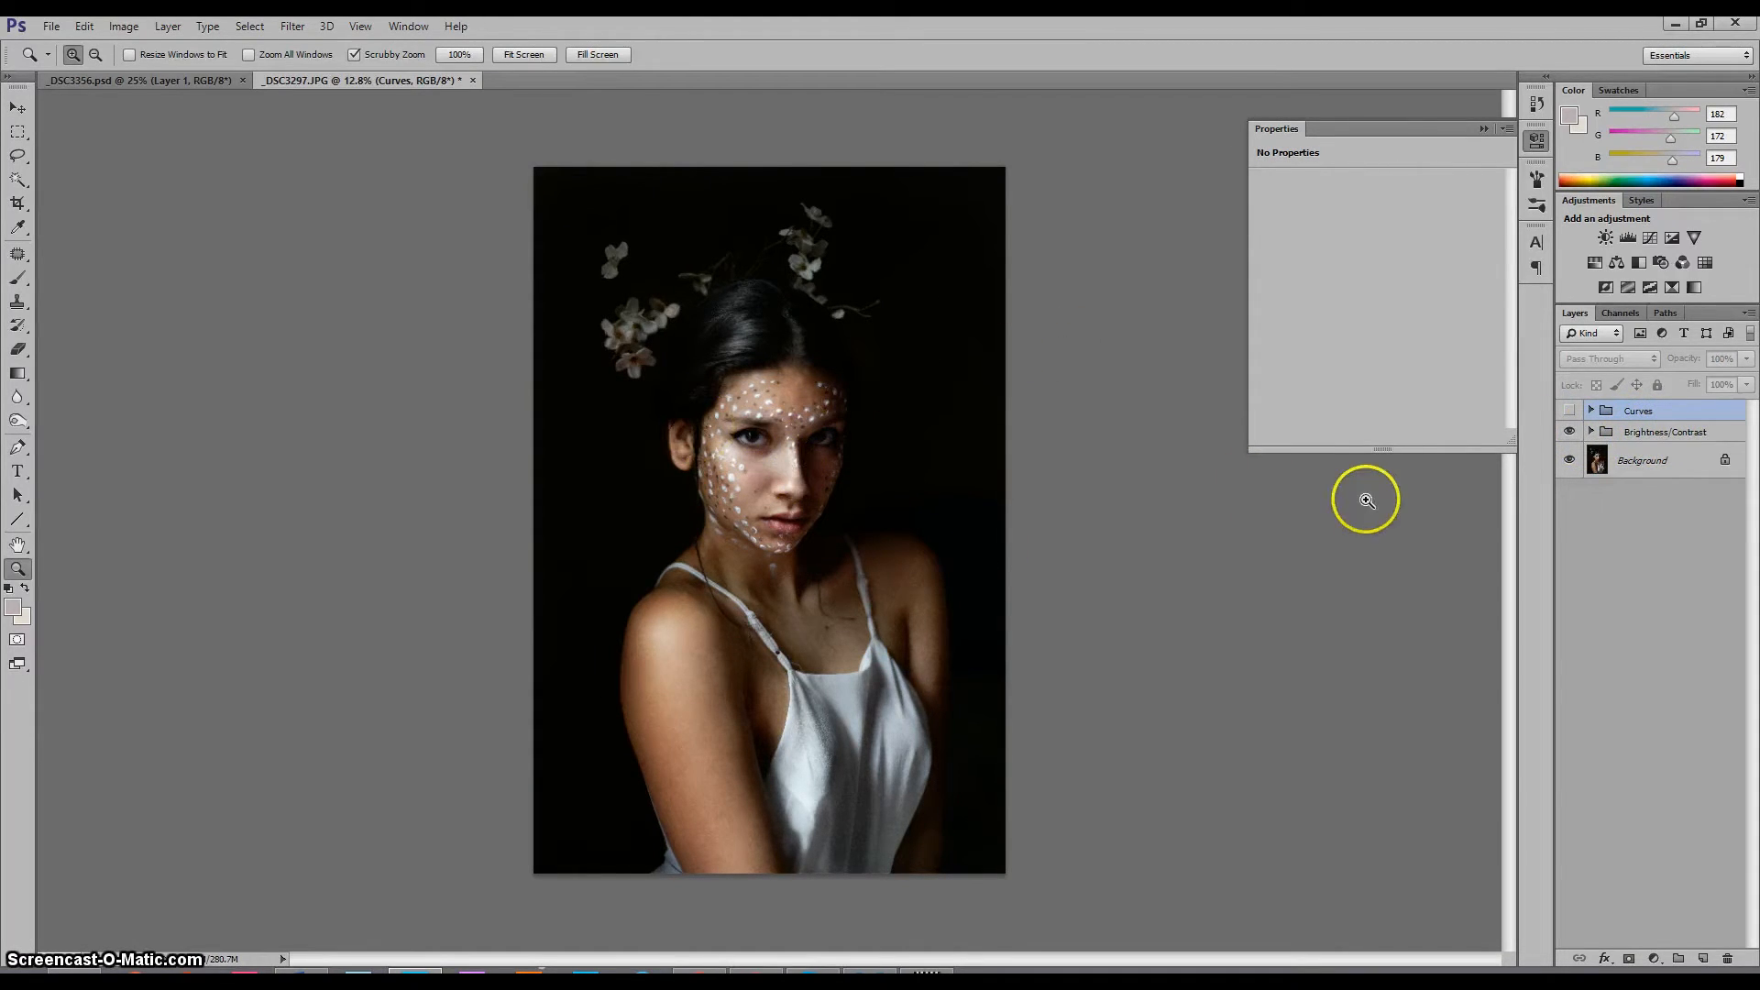
{"action": "left_click", "coordinate": [1569, 411]}
{"action": "left_click", "coordinate": [1591, 410]}
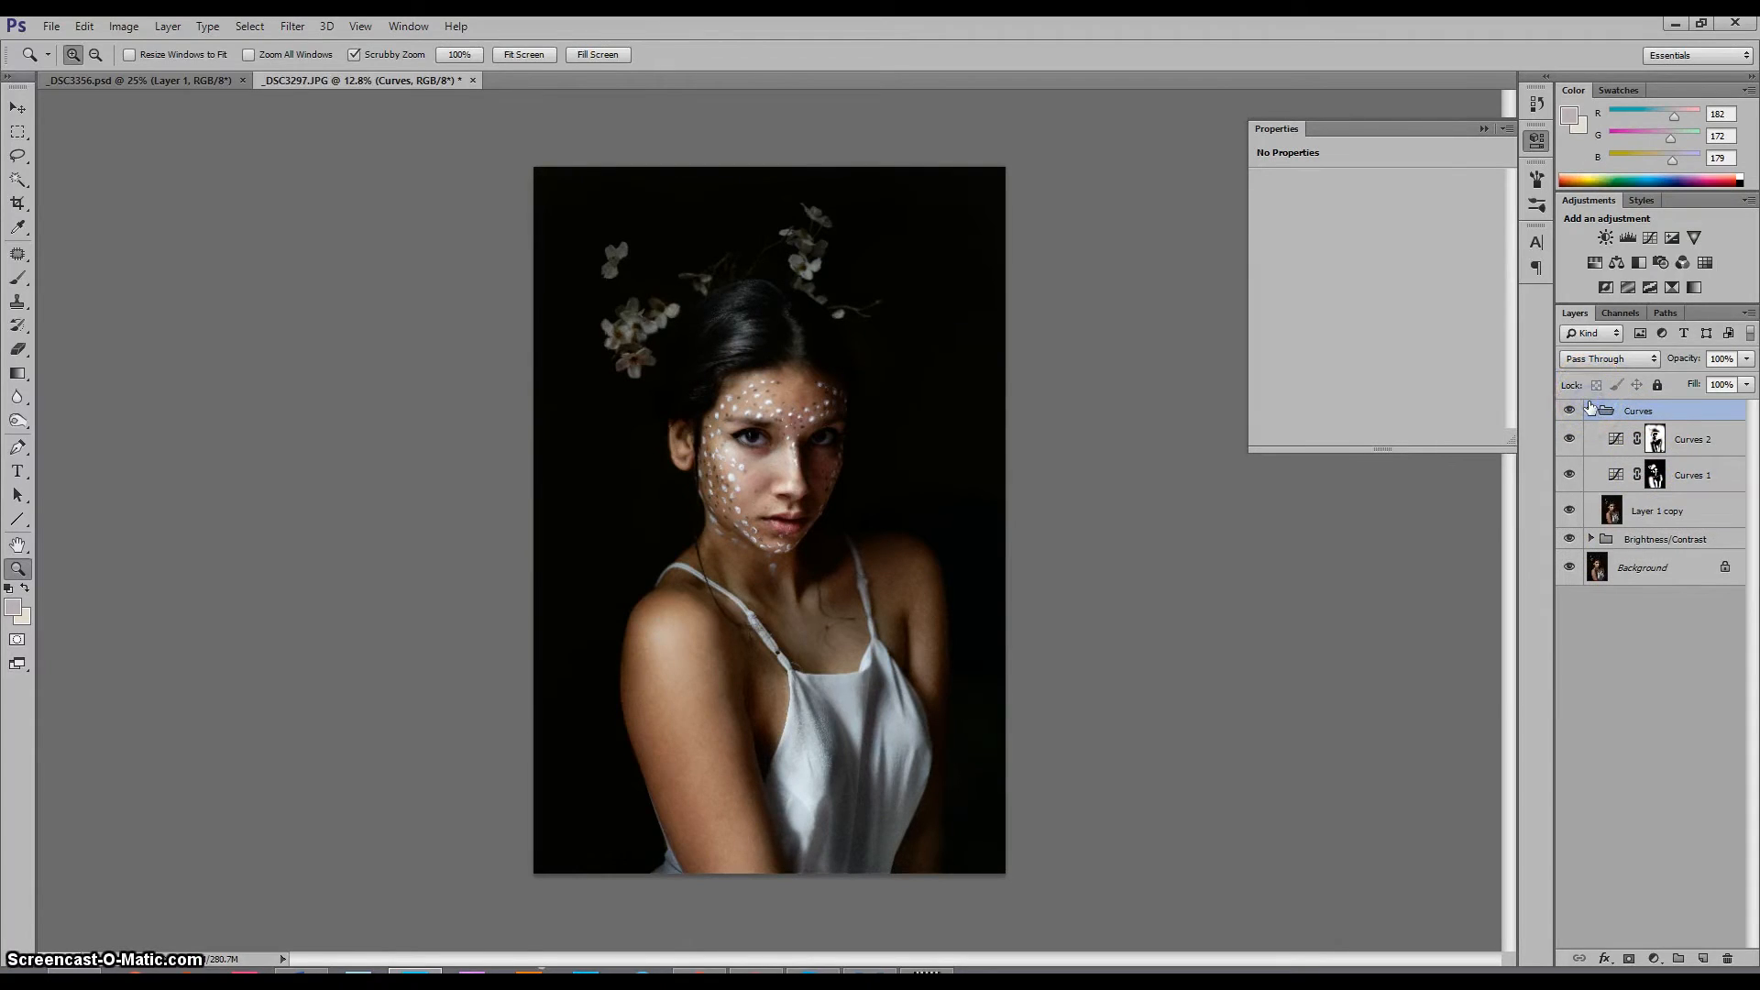
{"action": "left_click", "coordinate": [1592, 410]}
{"action": "left_click", "coordinate": [1569, 410]}
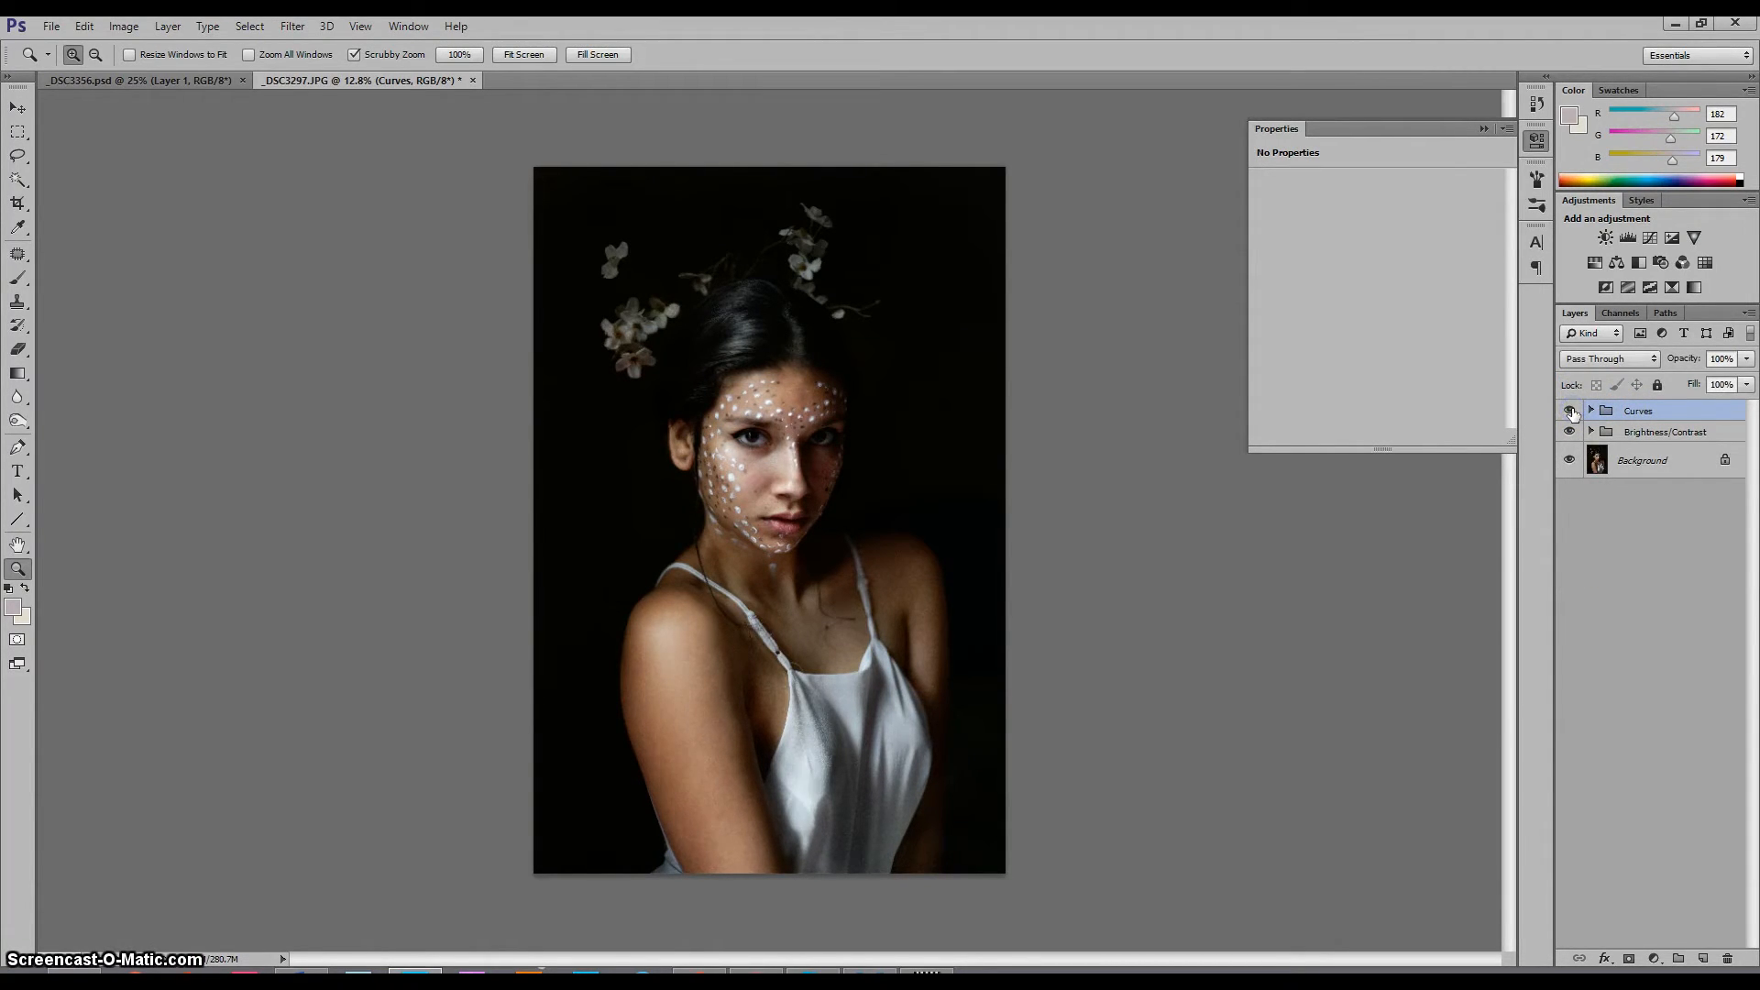
{"action": "left_click", "coordinate": [1571, 411]}
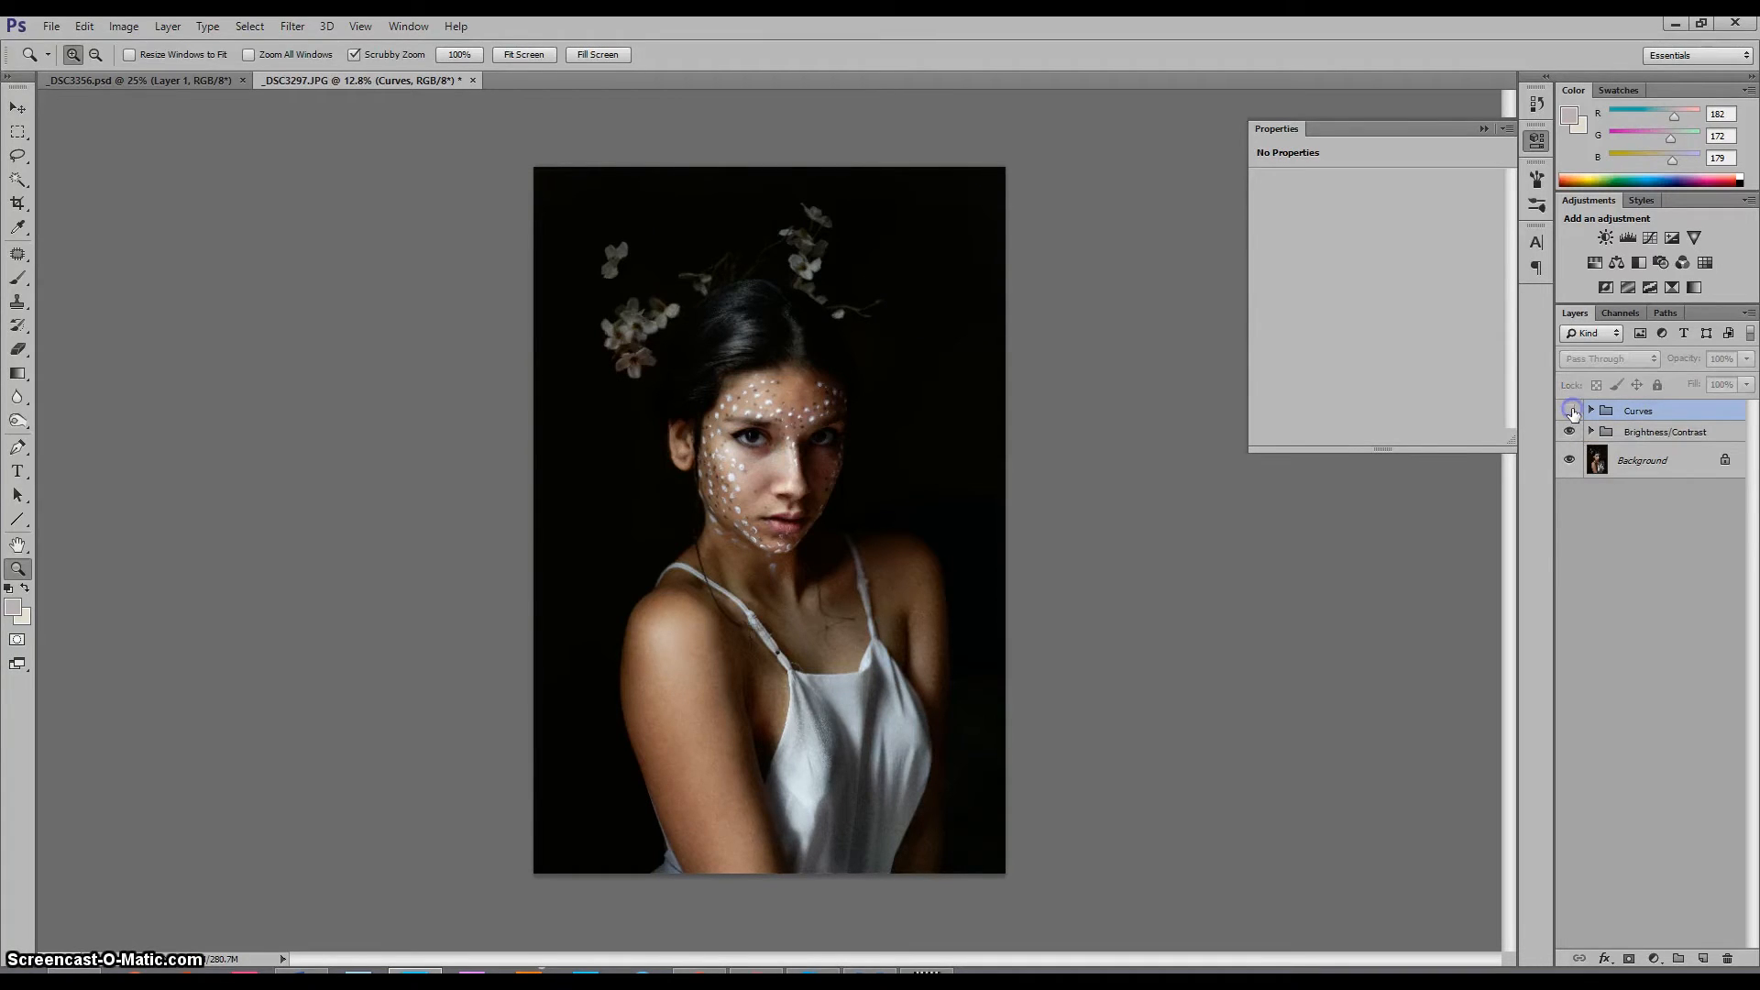
{"action": "left_click", "coordinate": [1571, 411]}
Compare the face up close with the Curves group hidden and shown
{"action": "left_click_drag", "start_coordinate": [745, 397], "coordinate": [844, 385]}
{"action": "left_click", "coordinate": [1569, 410]}
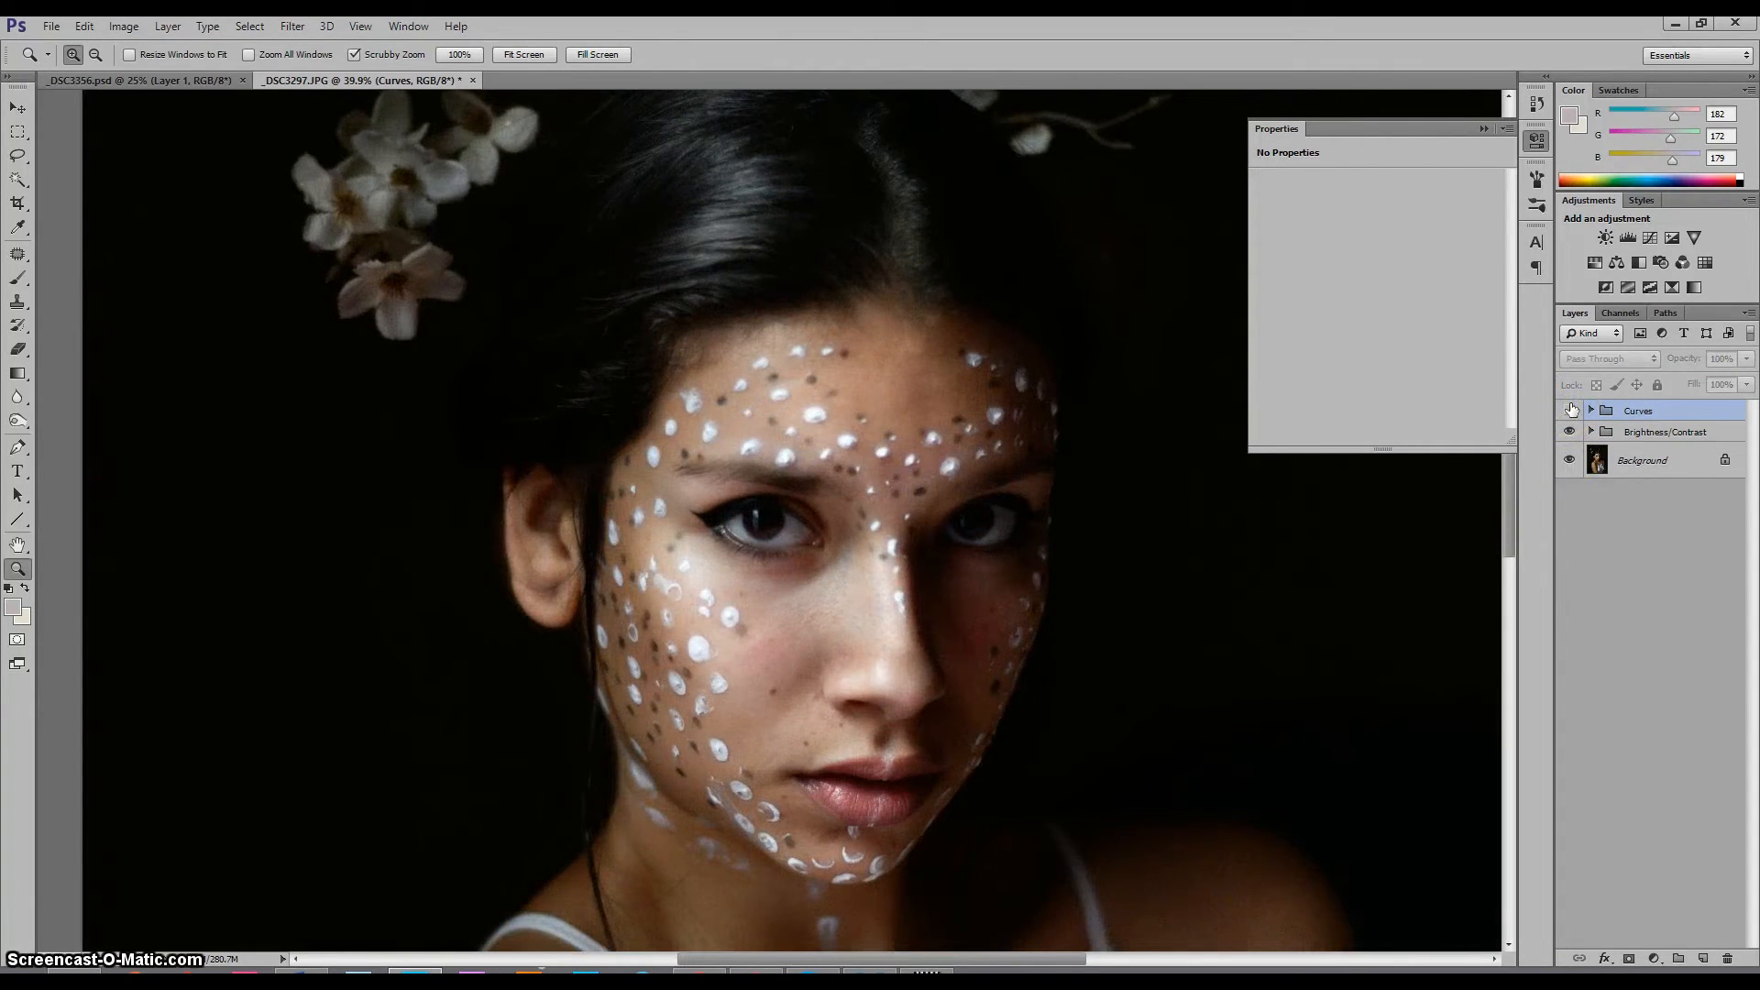
{"action": "left_click", "coordinate": [1570, 410]}
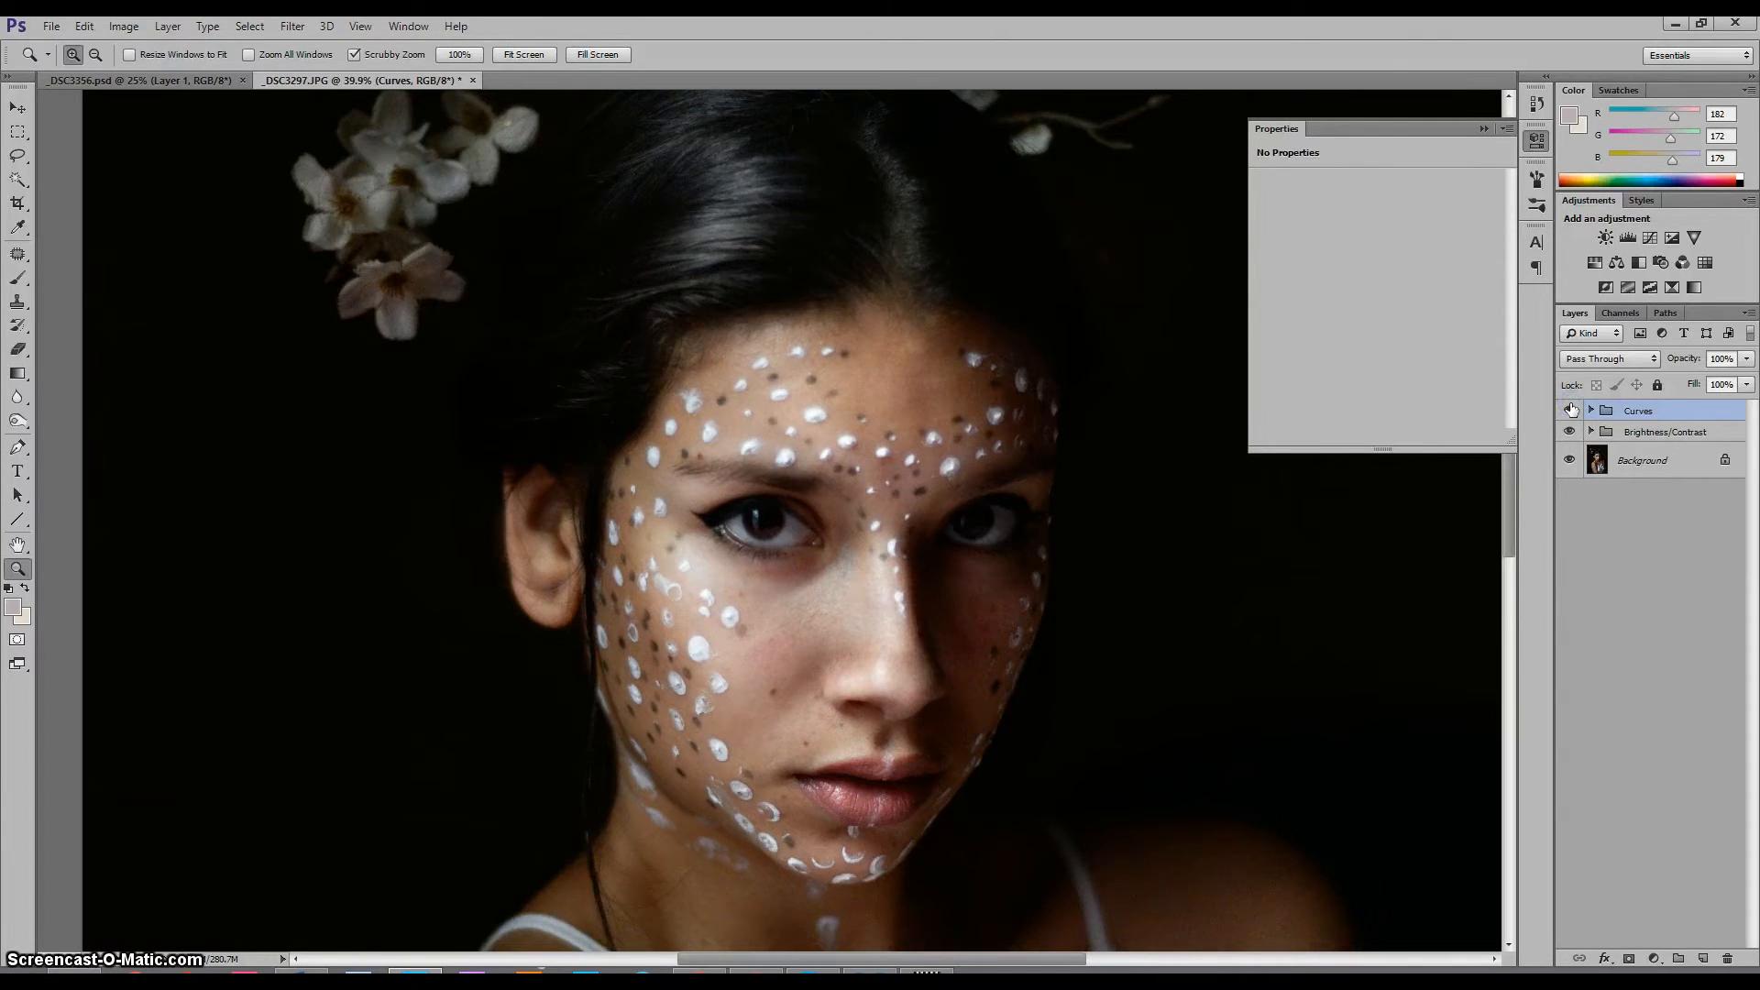
{"action": "left_click", "coordinate": [1570, 410]}
{"action": "left_click", "coordinate": [1571, 410]}
{"action": "left_click", "coordinate": [1720, 418]}
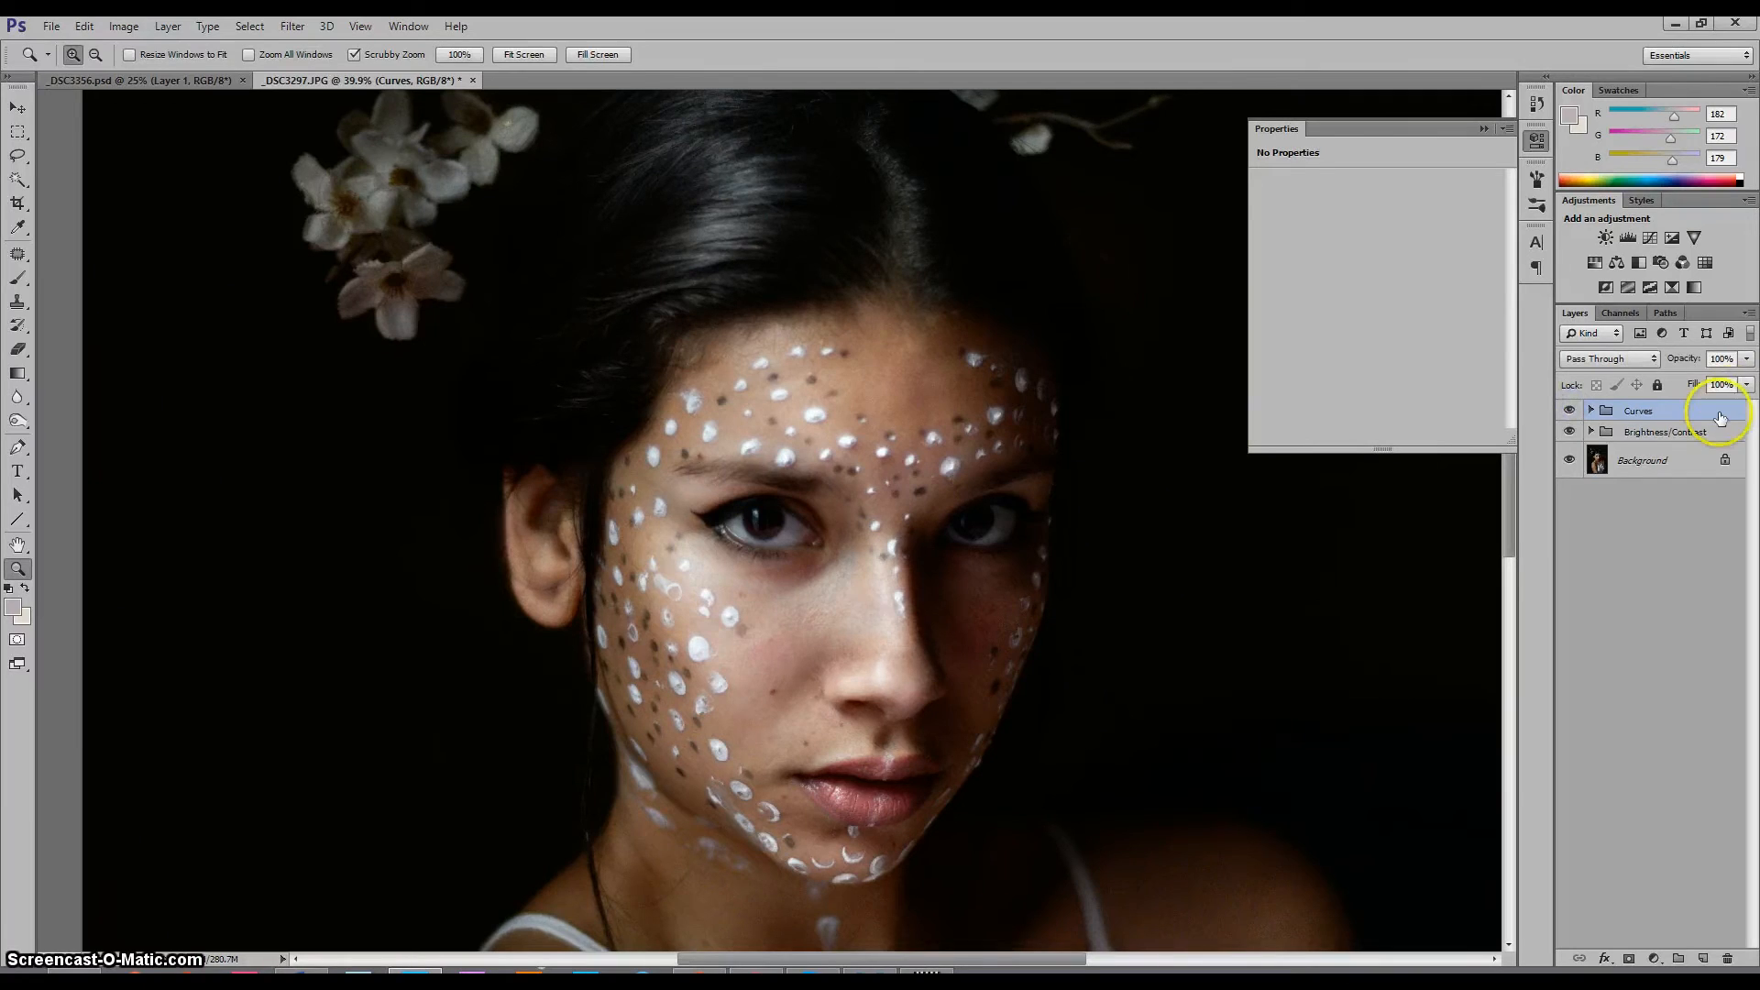
Review the Layer 1 copy inside the Curves group and the available dodge and burn tools, and collapse the group
{"action": "left_click", "coordinate": [1591, 410]}
{"action": "left_click", "coordinate": [1643, 515]}
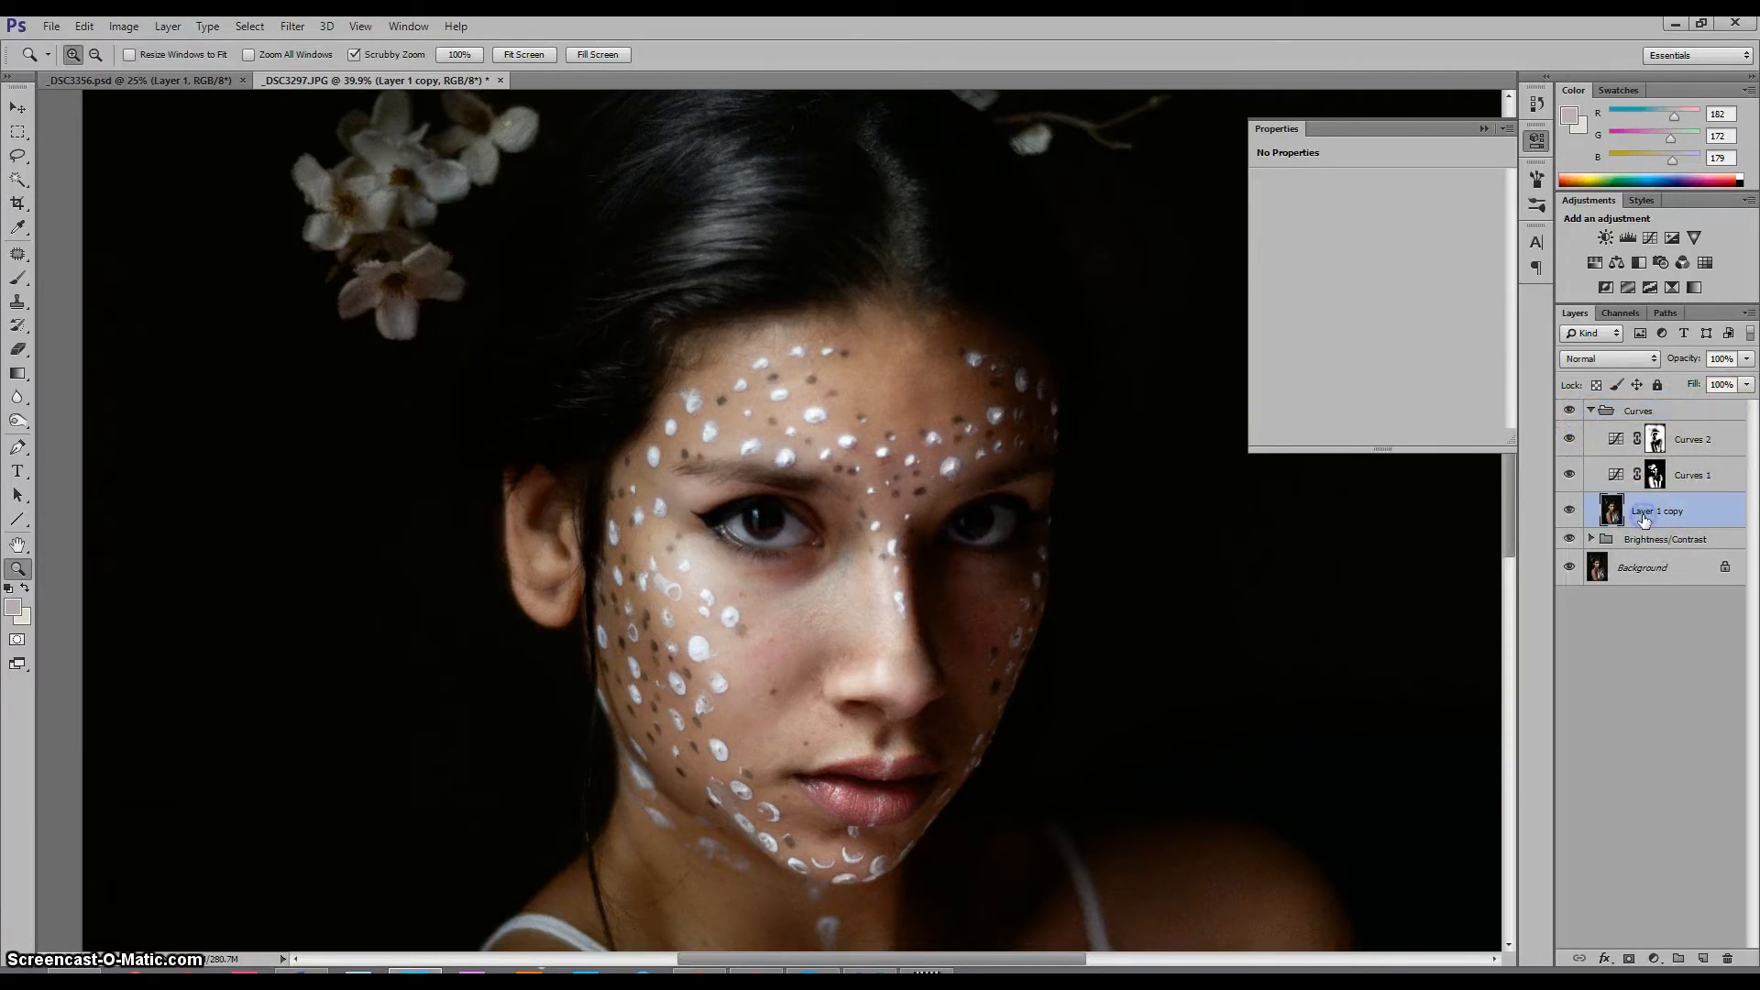
{"action": "left_click", "coordinate": [1641, 517], "text": "ctrl"}
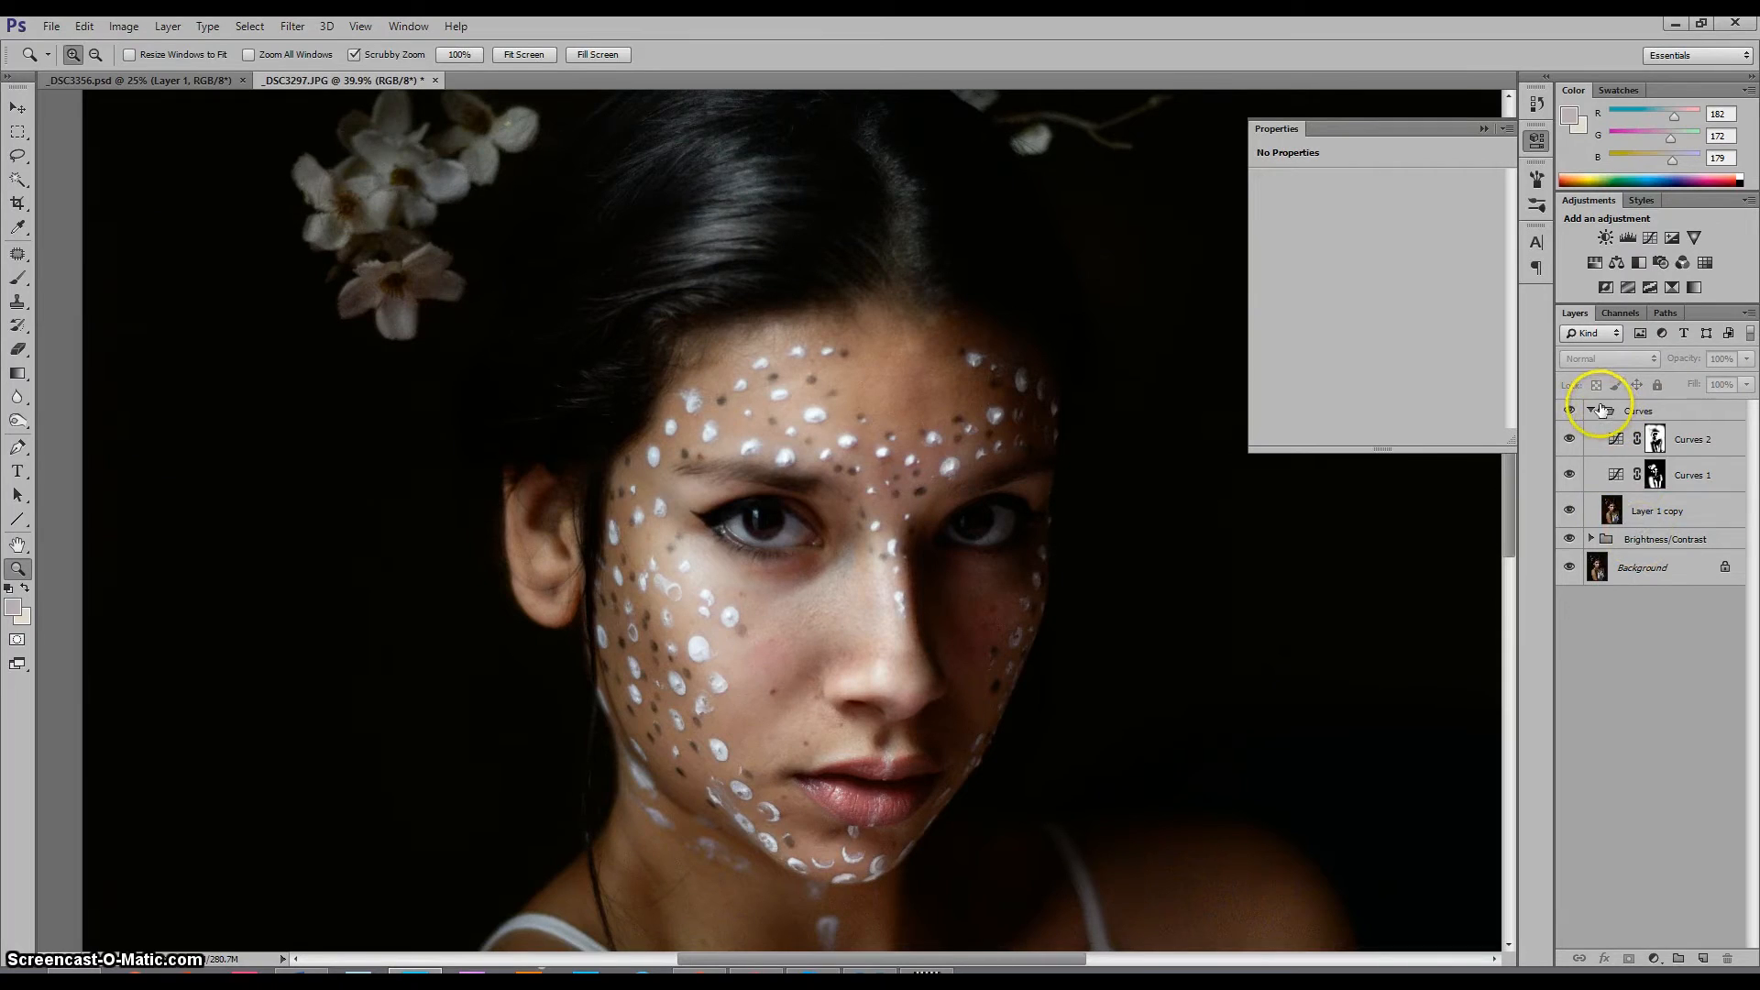
{"action": "left_click", "coordinate": [16, 421]}
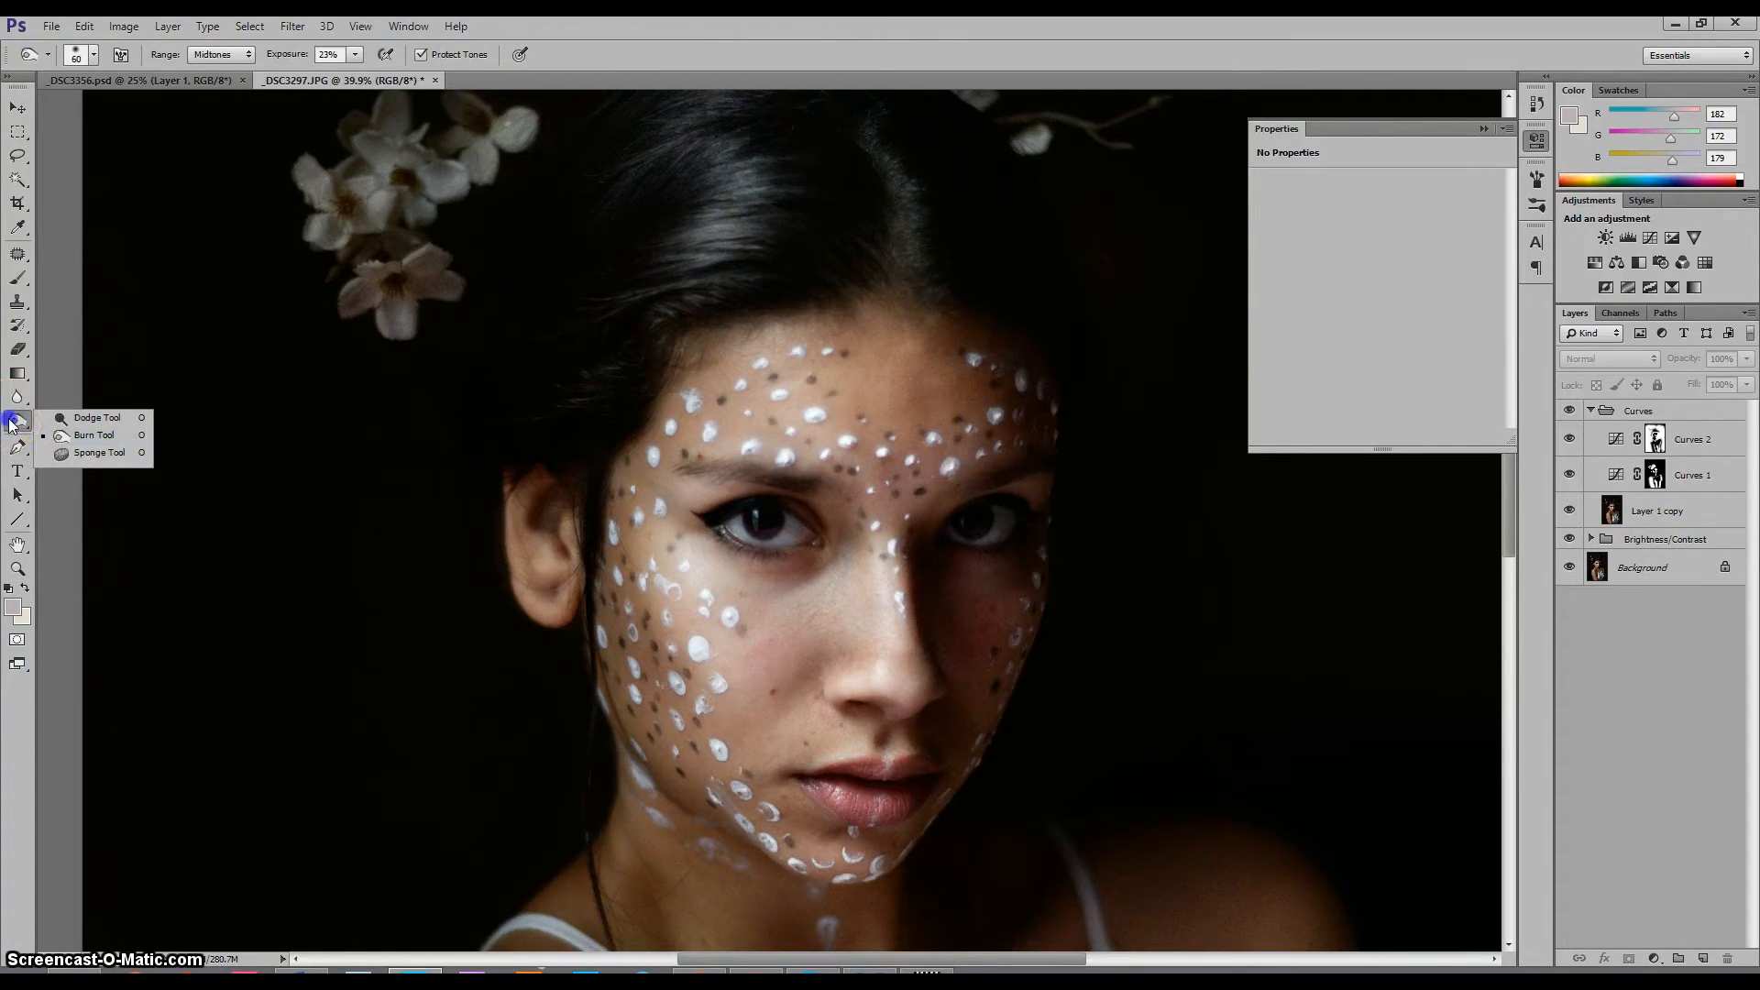
{"action": "left_click", "coordinate": [1625, 513]}
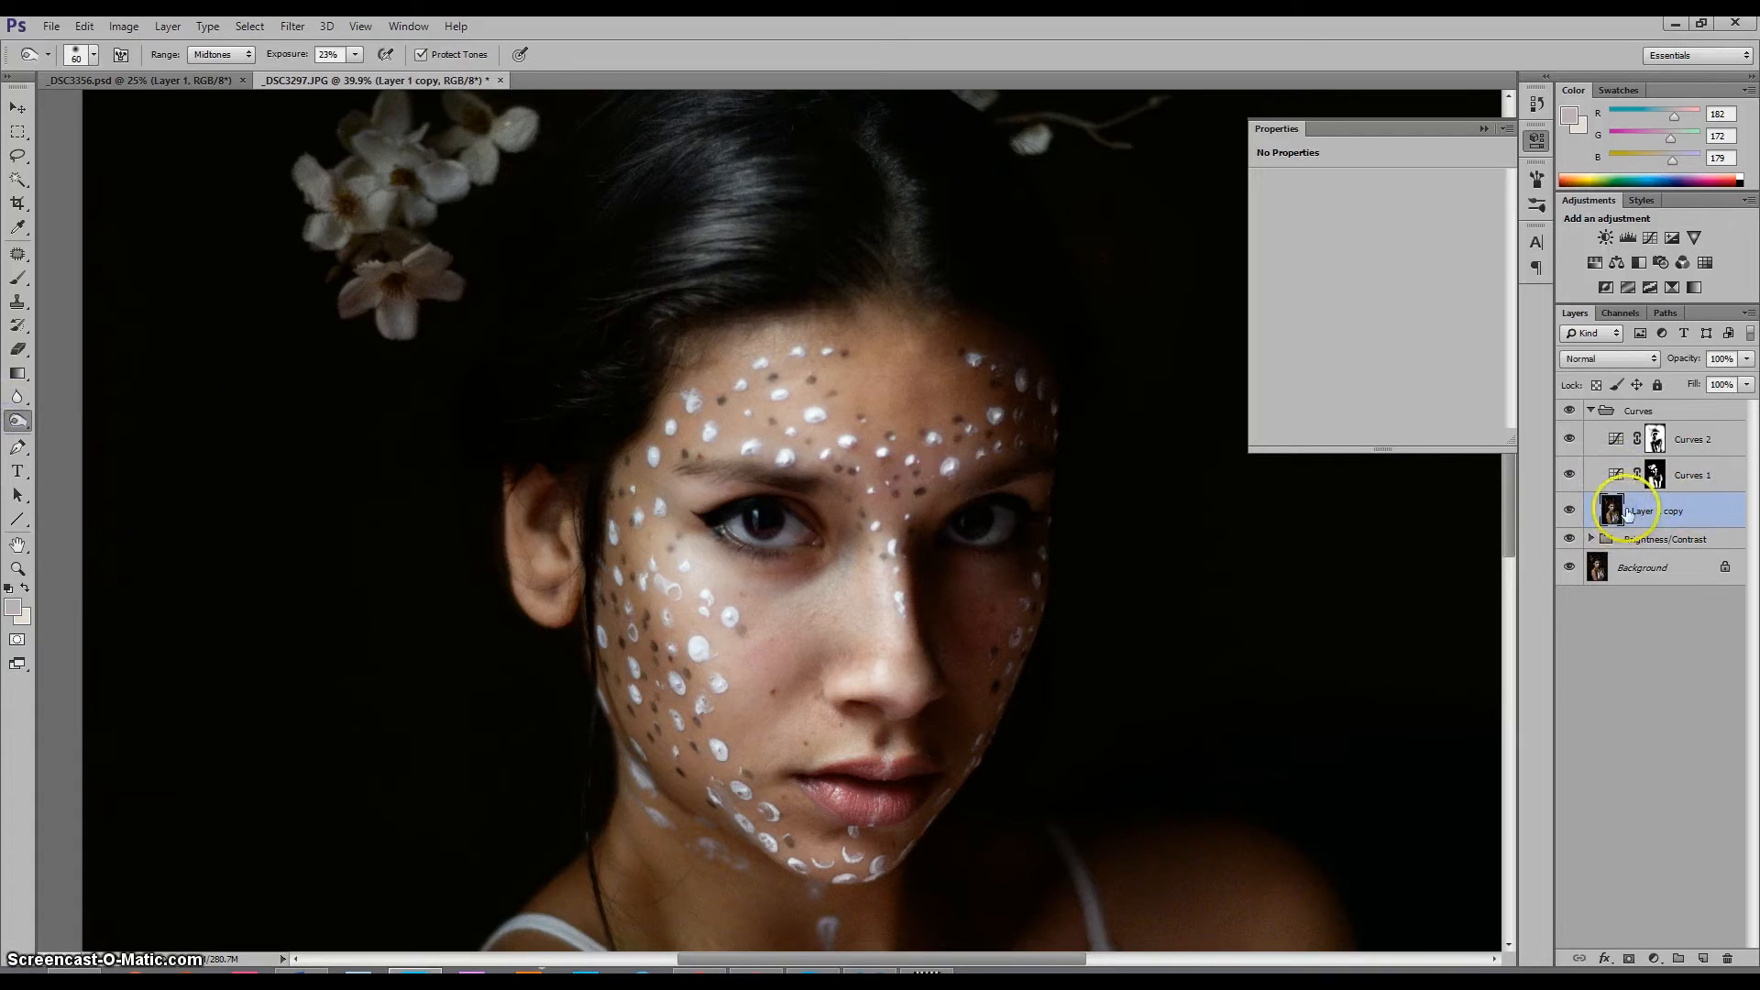
{"action": "left_click", "coordinate": [1590, 411]}
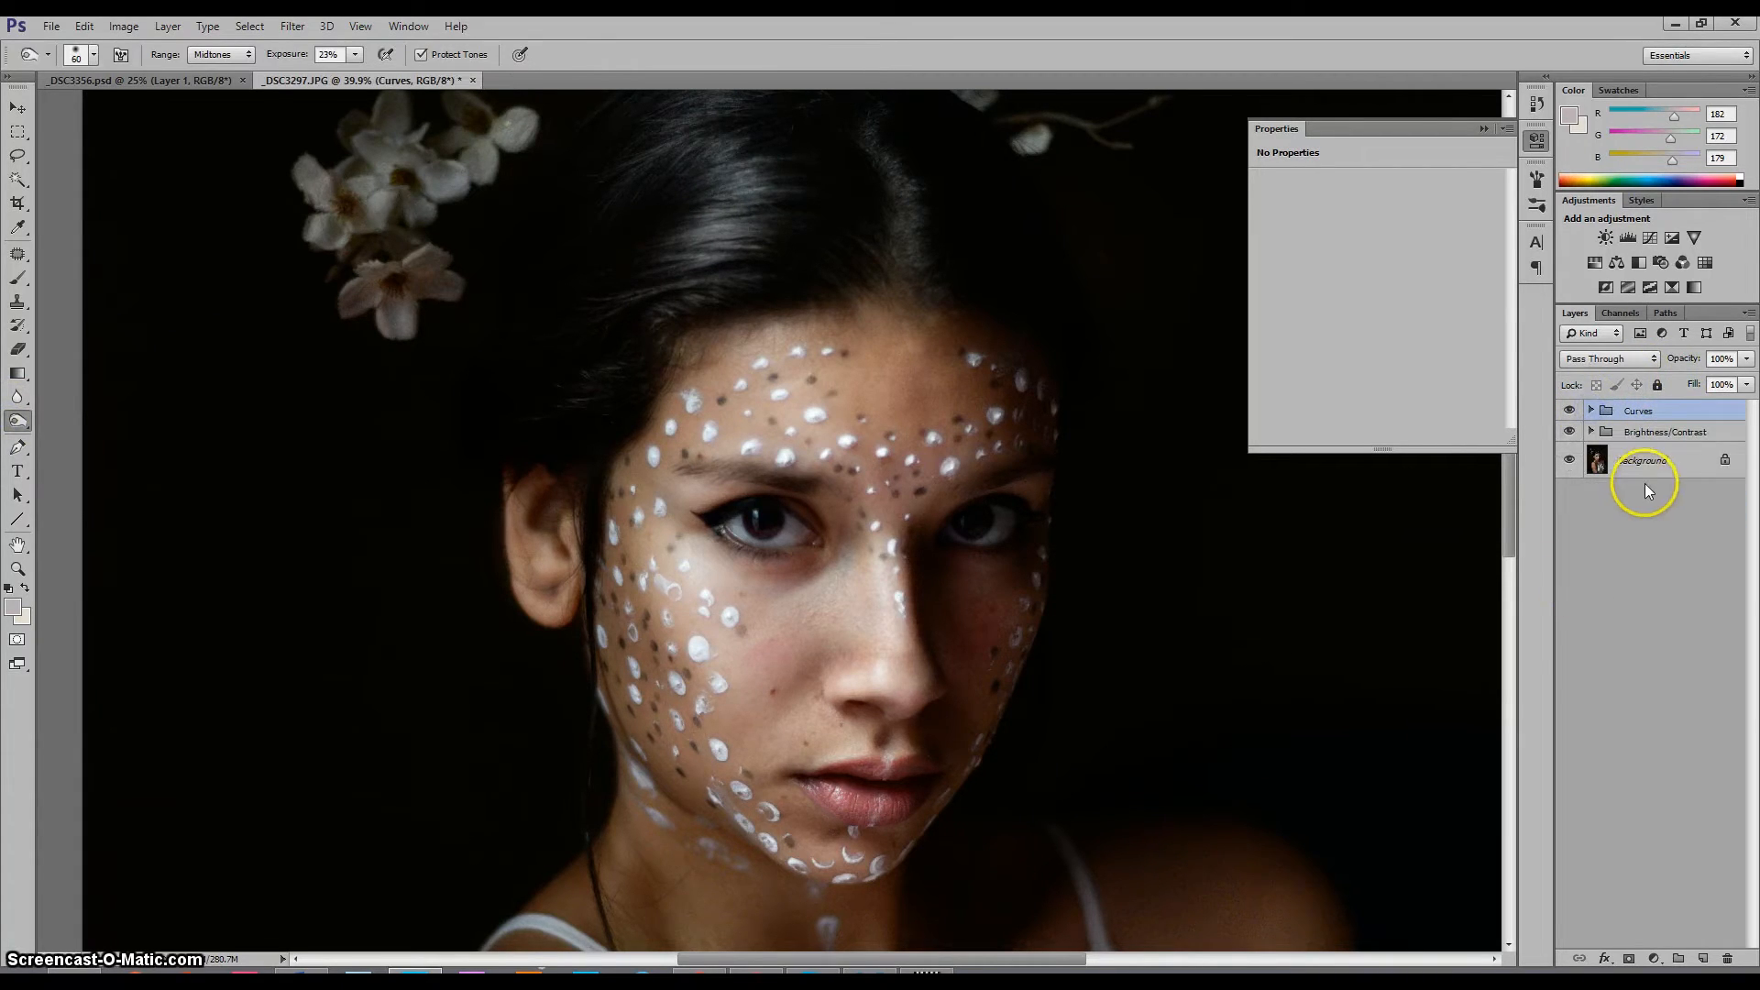
Duplicate the Background layer twice and rename the upper copy as Dodge
{"action": "left_click", "coordinate": [1644, 482]}
{"action": "key", "text": "ctrl+j"}
{"action": "left_click", "coordinate": [1647, 464]}
{"action": "key", "text": "ctrl+j"}
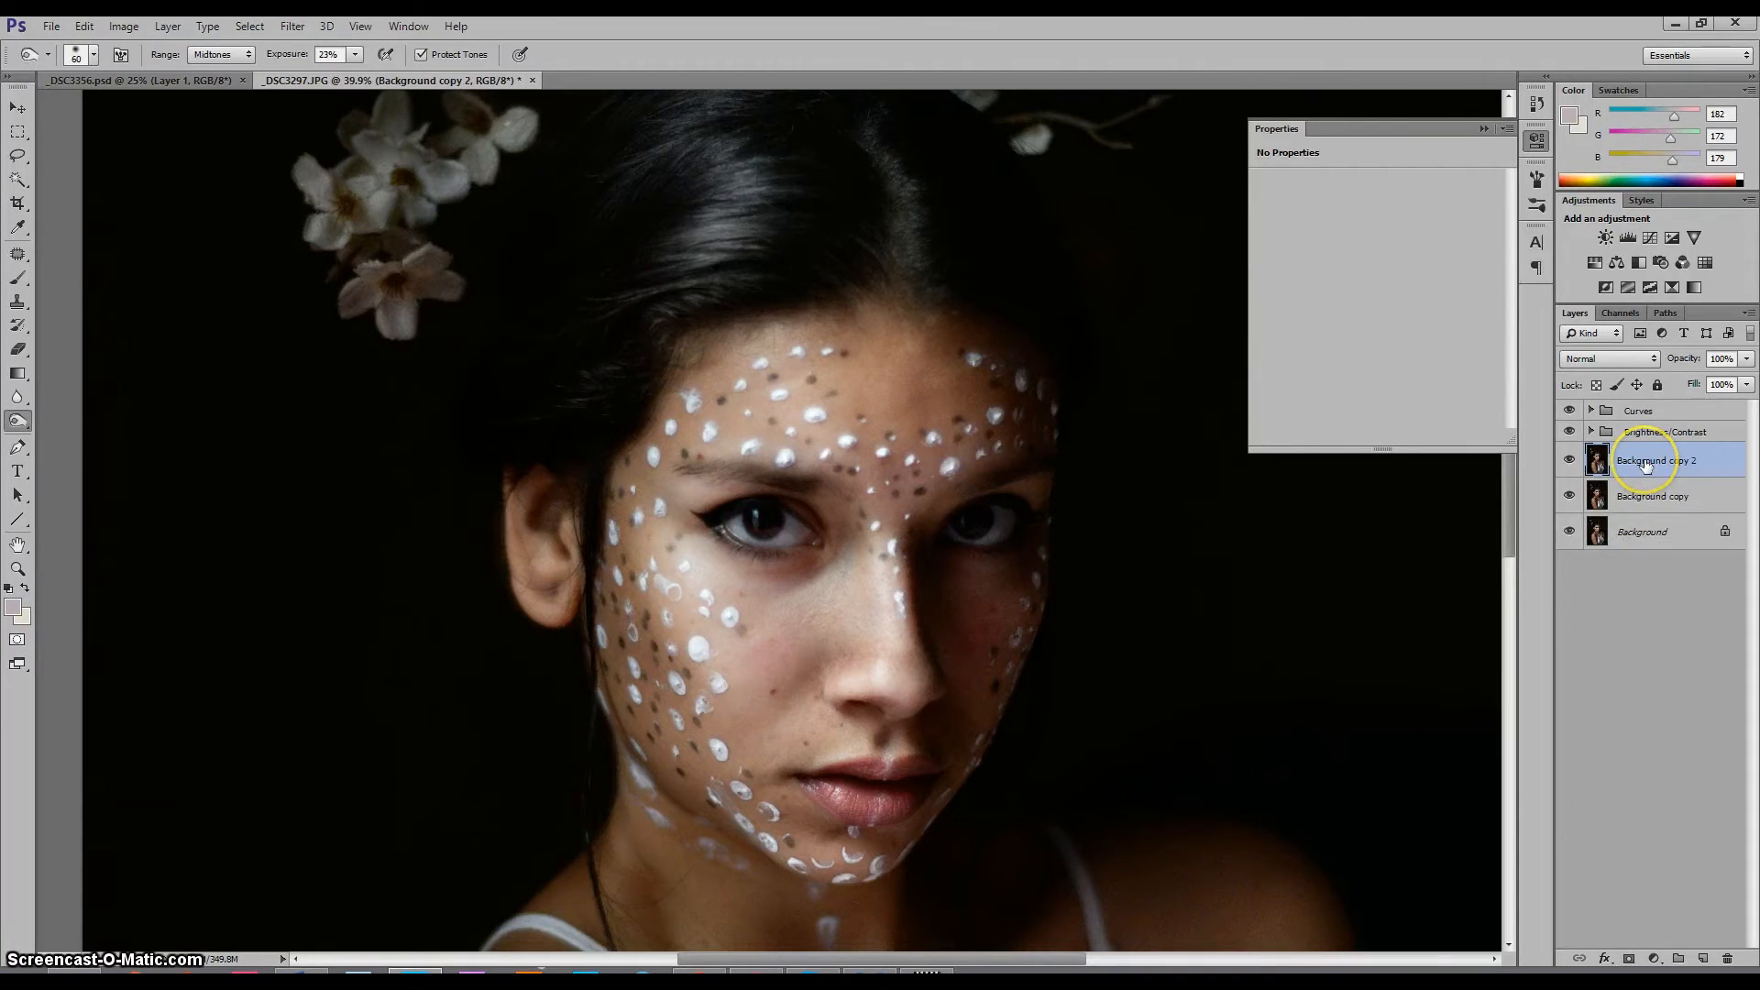
{"action": "double_click", "coordinate": [1661, 459]}
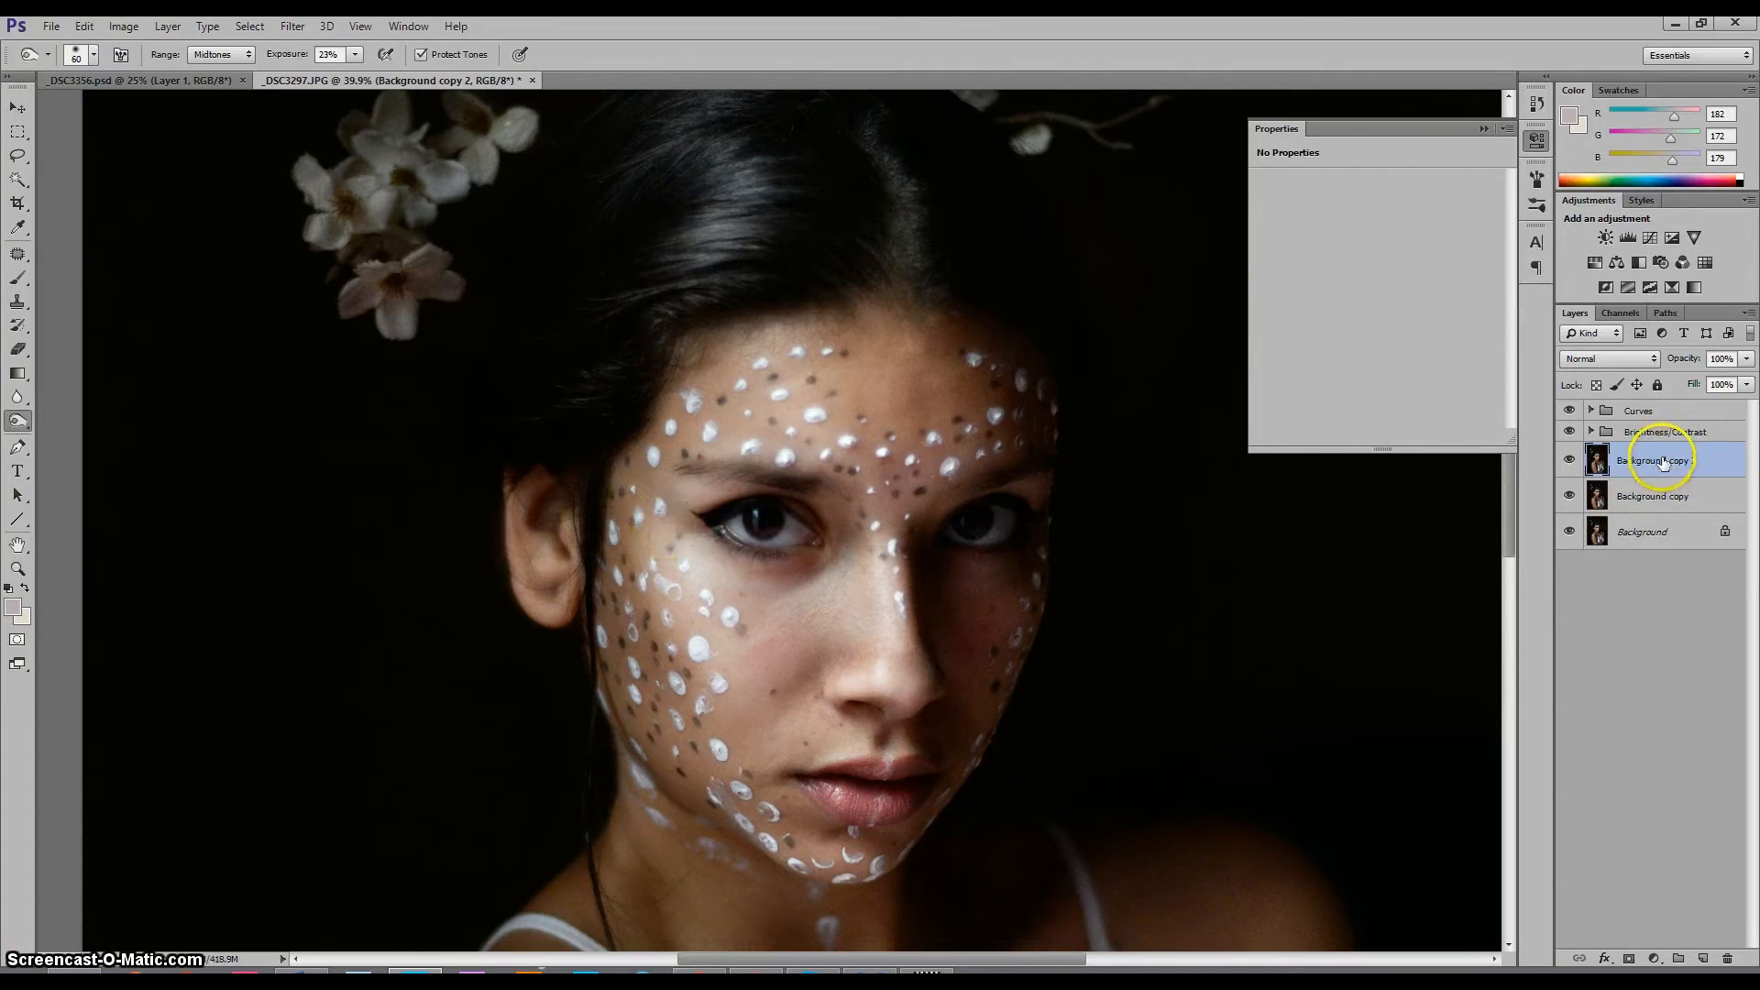
{"action": "type", "text": "Do"}
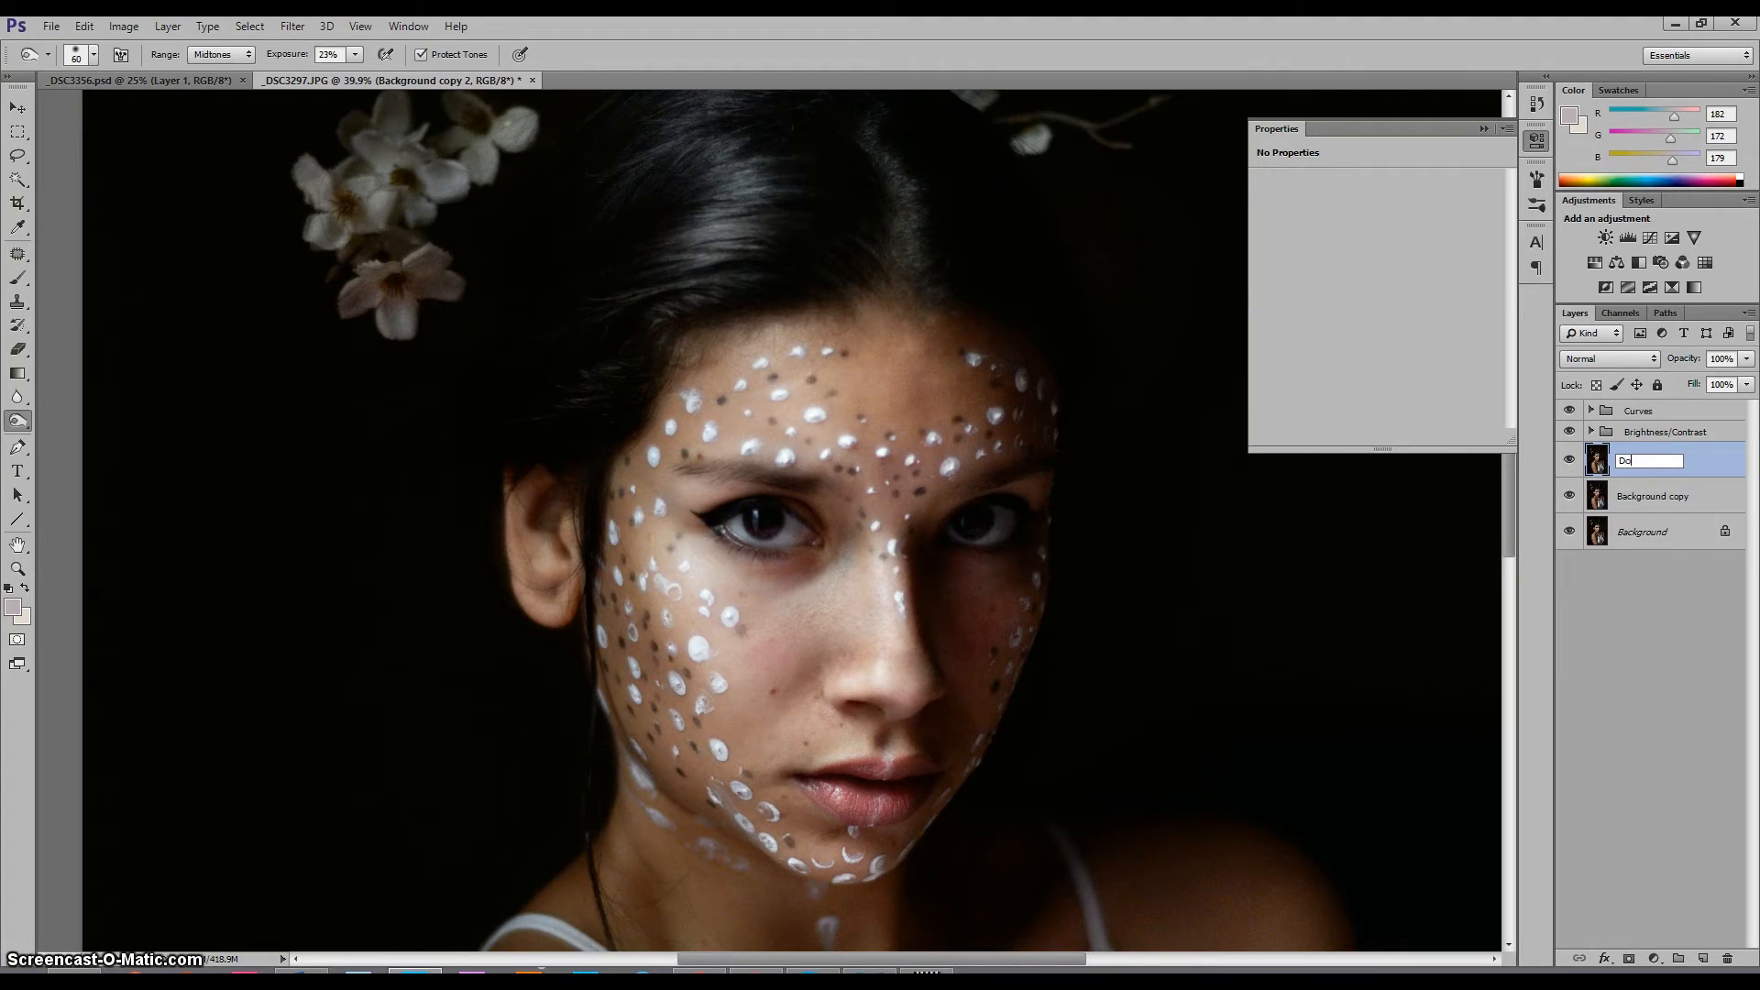
{"action": "type", "text": "dge"}
{"action": "key", "text": "Return"}
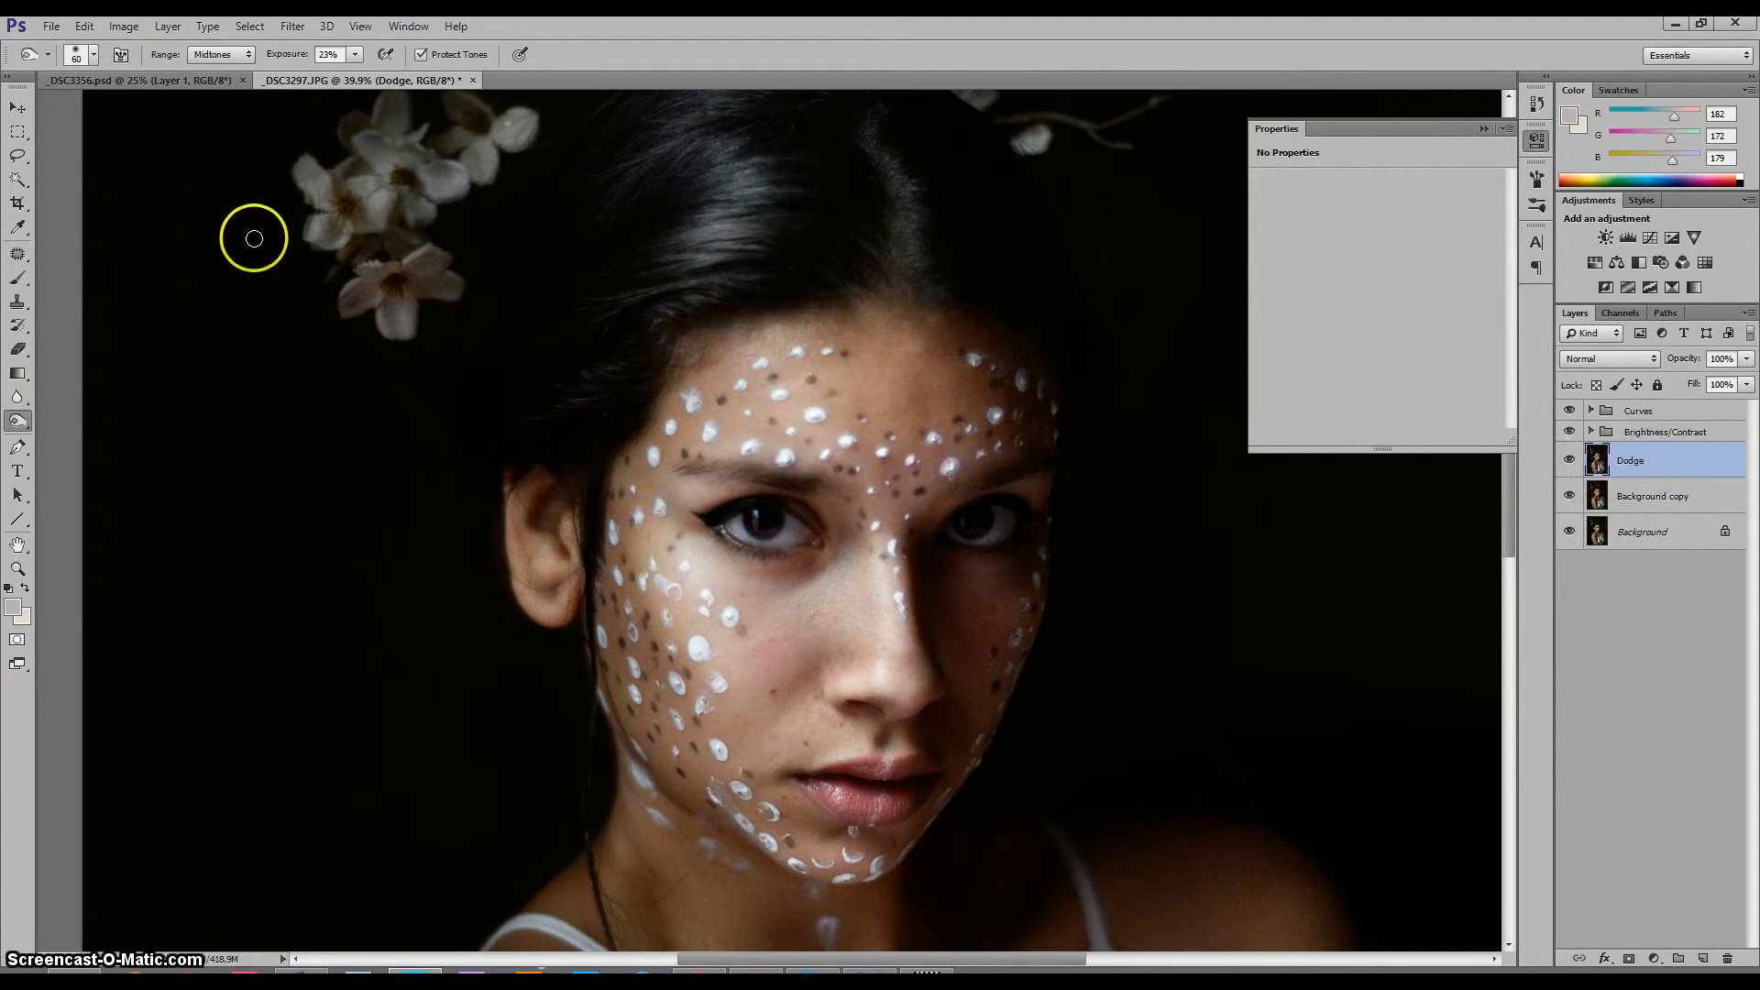
Activate the Dodge tool and enlarge its brush to size 175
{"action": "left_click", "coordinate": [16, 418]}
{"action": "left_click", "coordinate": [90, 411]}
{"action": "left_click_drag", "start_coordinate": [25, 424], "coordinate": [90, 432]}
{"action": "left_click", "coordinate": [511, 522]}
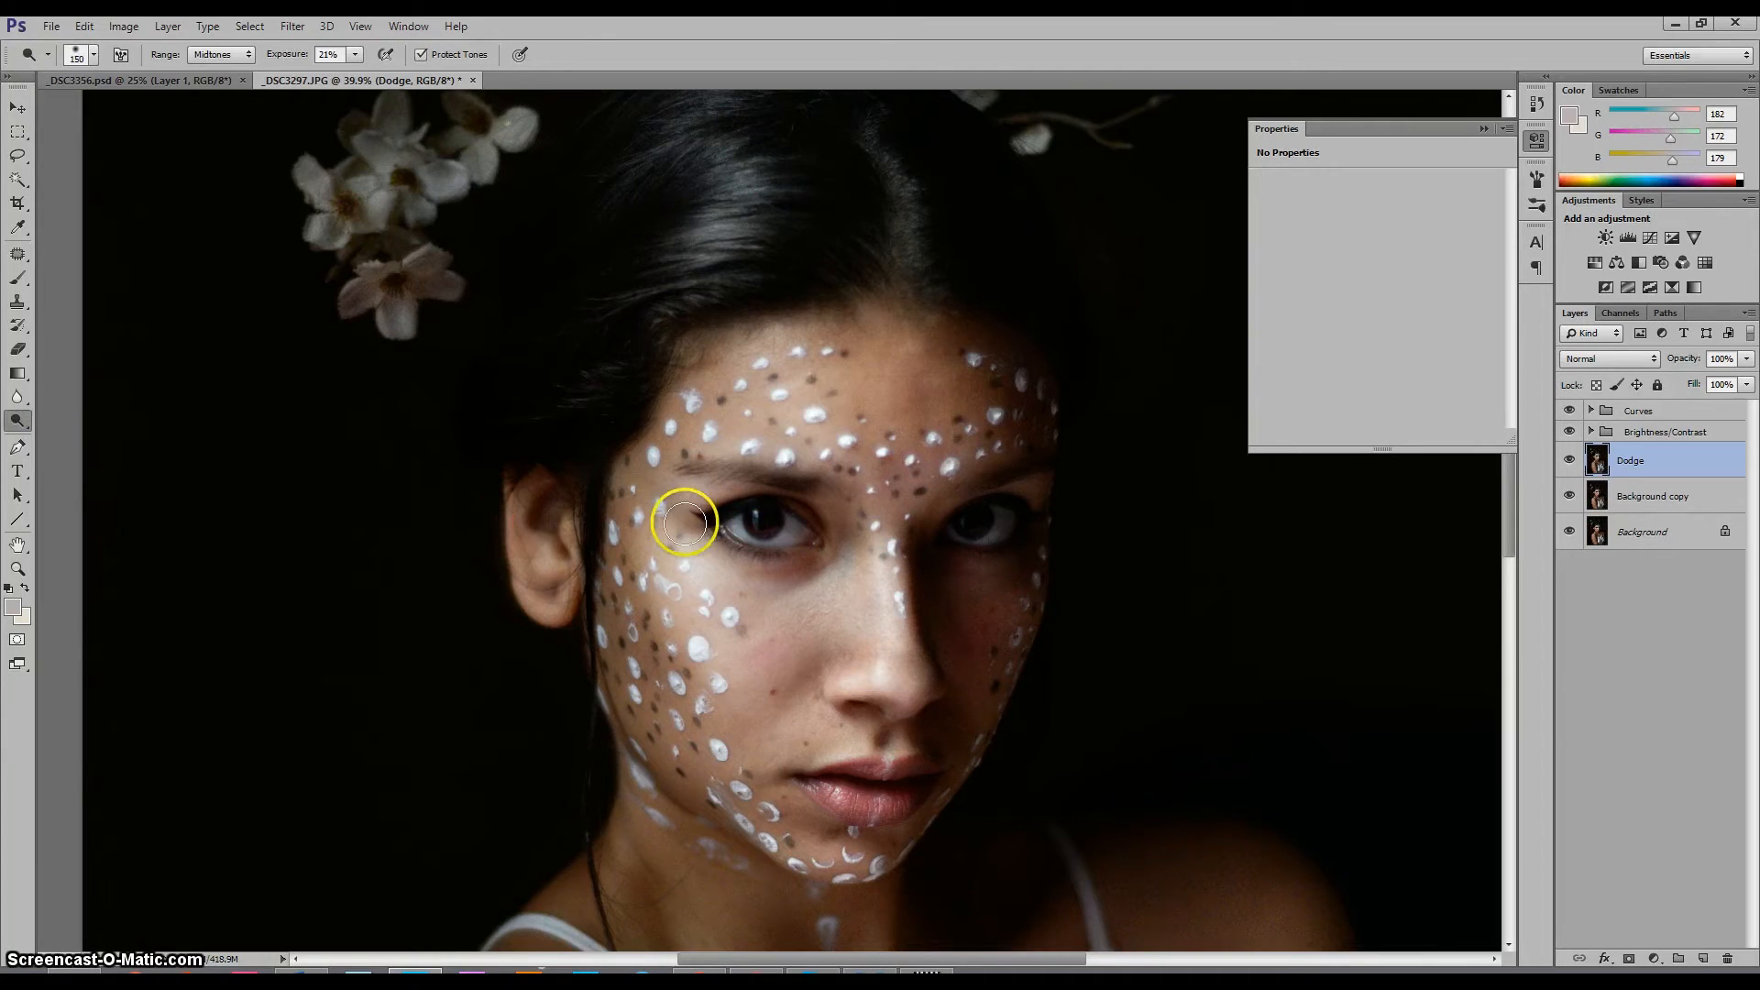
{"action": "key", "text": "bracketright"}
Hide the Curves and Brightness/Contrast groups and set the Dodge tool's exposure to 100%
{"action": "left_click", "coordinate": [1570, 410]}
{"action": "left_click", "coordinate": [1570, 430]}
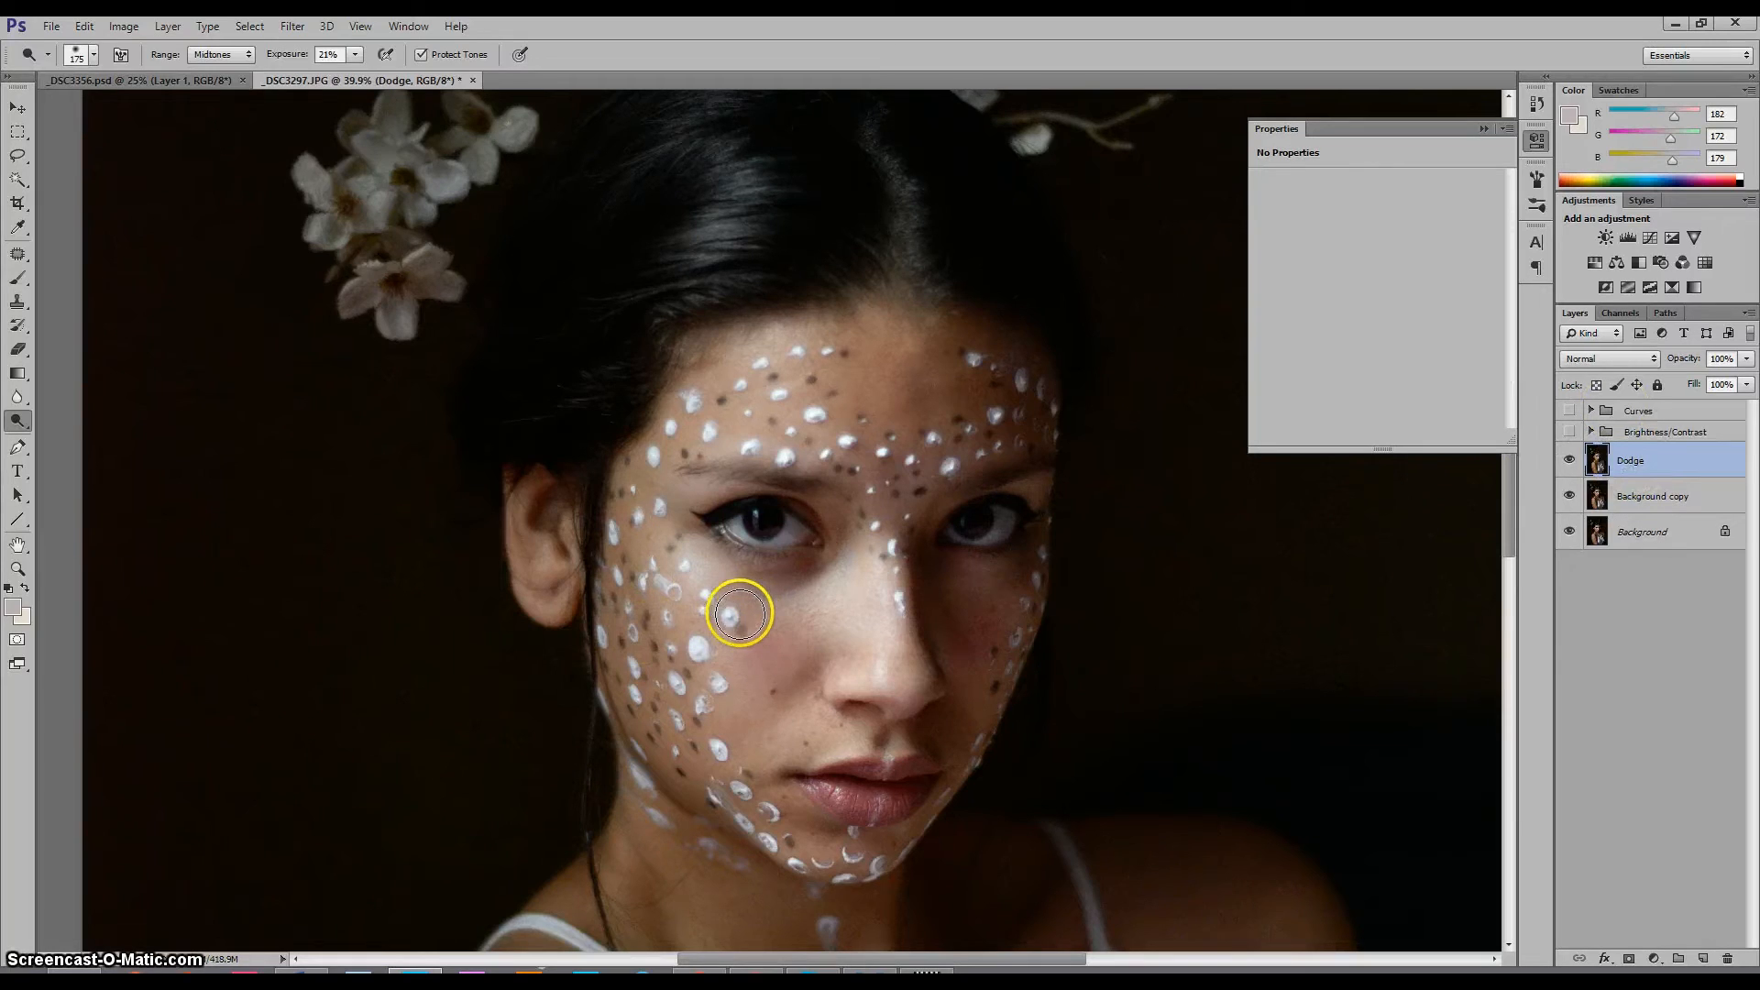
{"action": "left_click", "coordinate": [354, 55]}
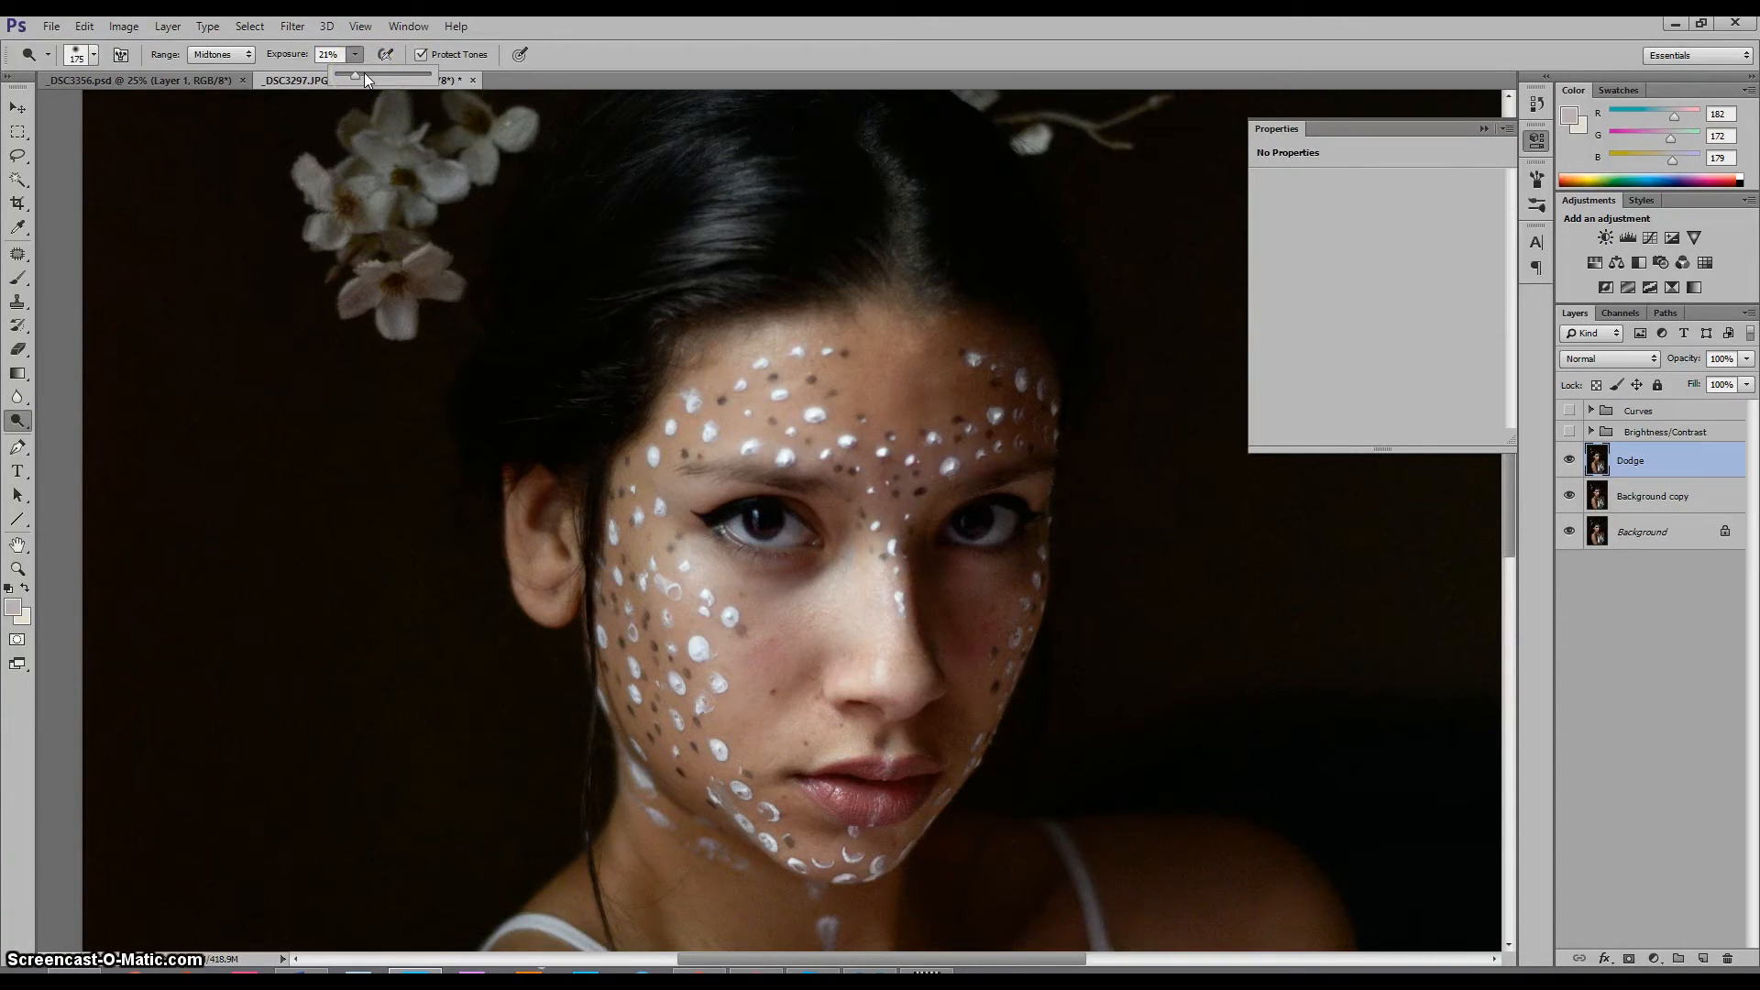
{"action": "left_click", "coordinate": [428, 75]}
Try a dodge stroke on the cheek, undo it, and enlarge the brush to size 400
{"action": "mouse_move", "coordinate": [732, 655]}
{"action": "left_mouse_down"}
{"action": "mouse_move", "coordinate": [682, 548]}
{"action": "mouse_move", "coordinate": [697, 612]}
{"action": "left_mouse_up"}
{"action": "key", "text": "ctrl+z"}
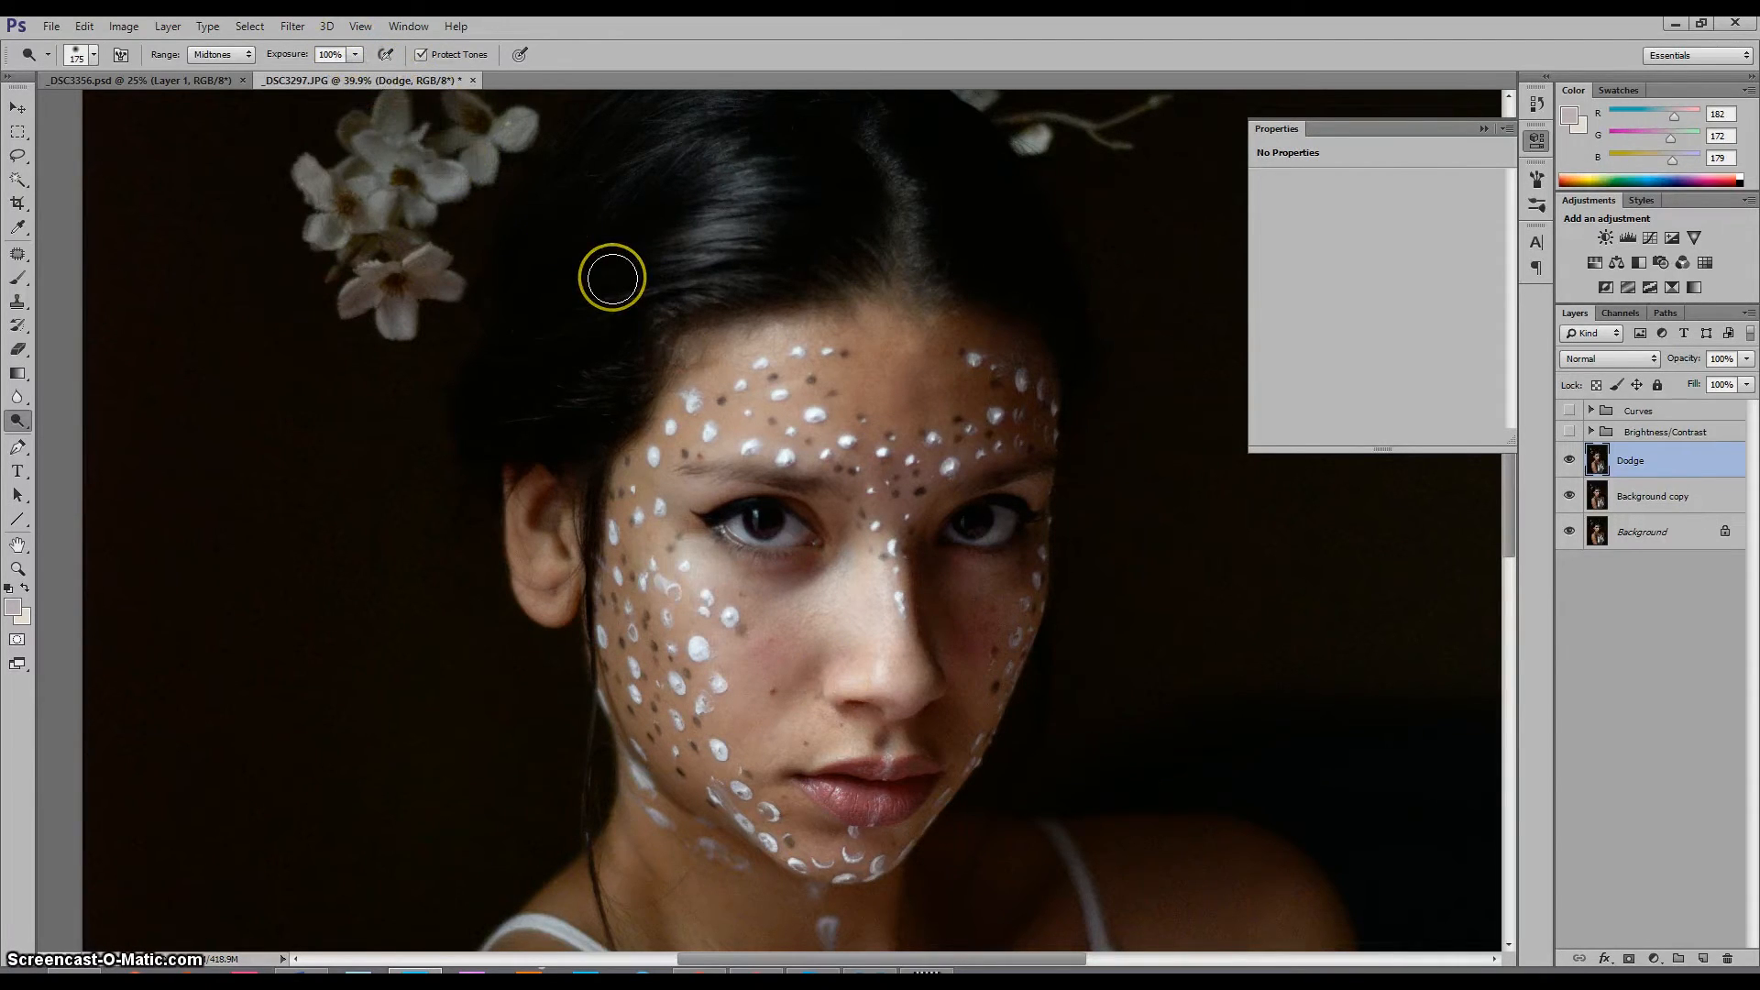
{"action": "key", "text": "bracketright"}
{"action": "key", "text": "bracketright"}
{"action": "key", "text": "bracketright"}
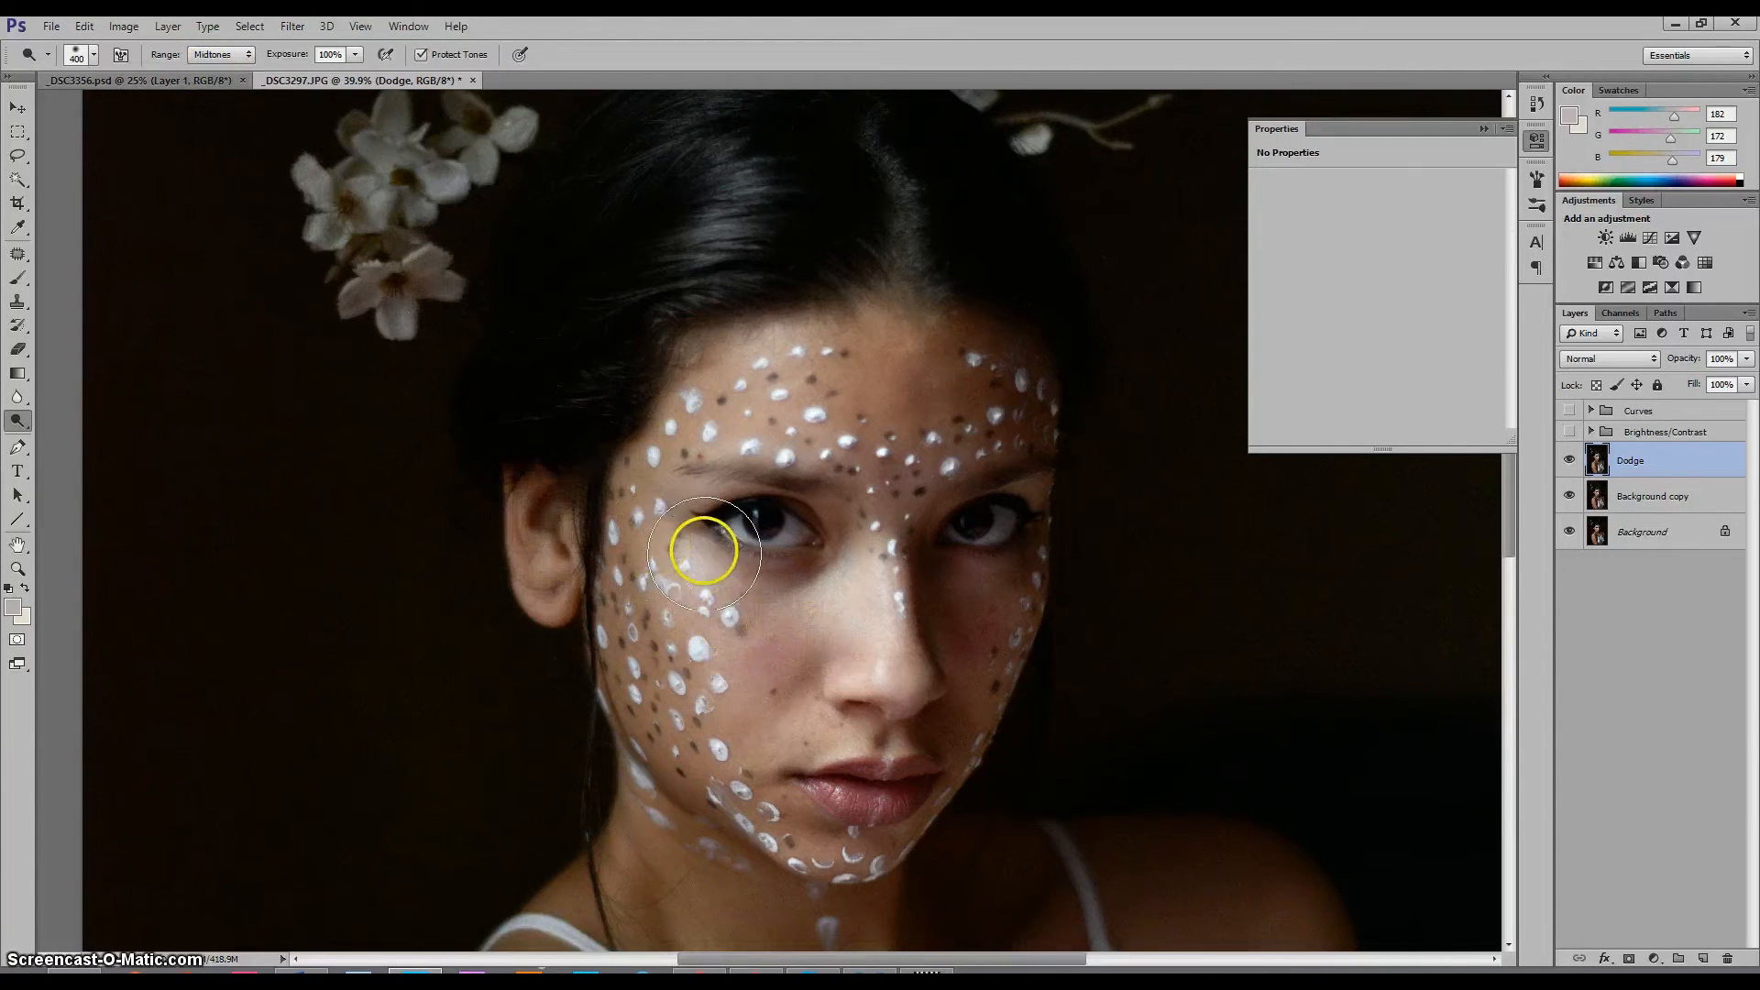
{"action": "key", "text": "bracketright"}
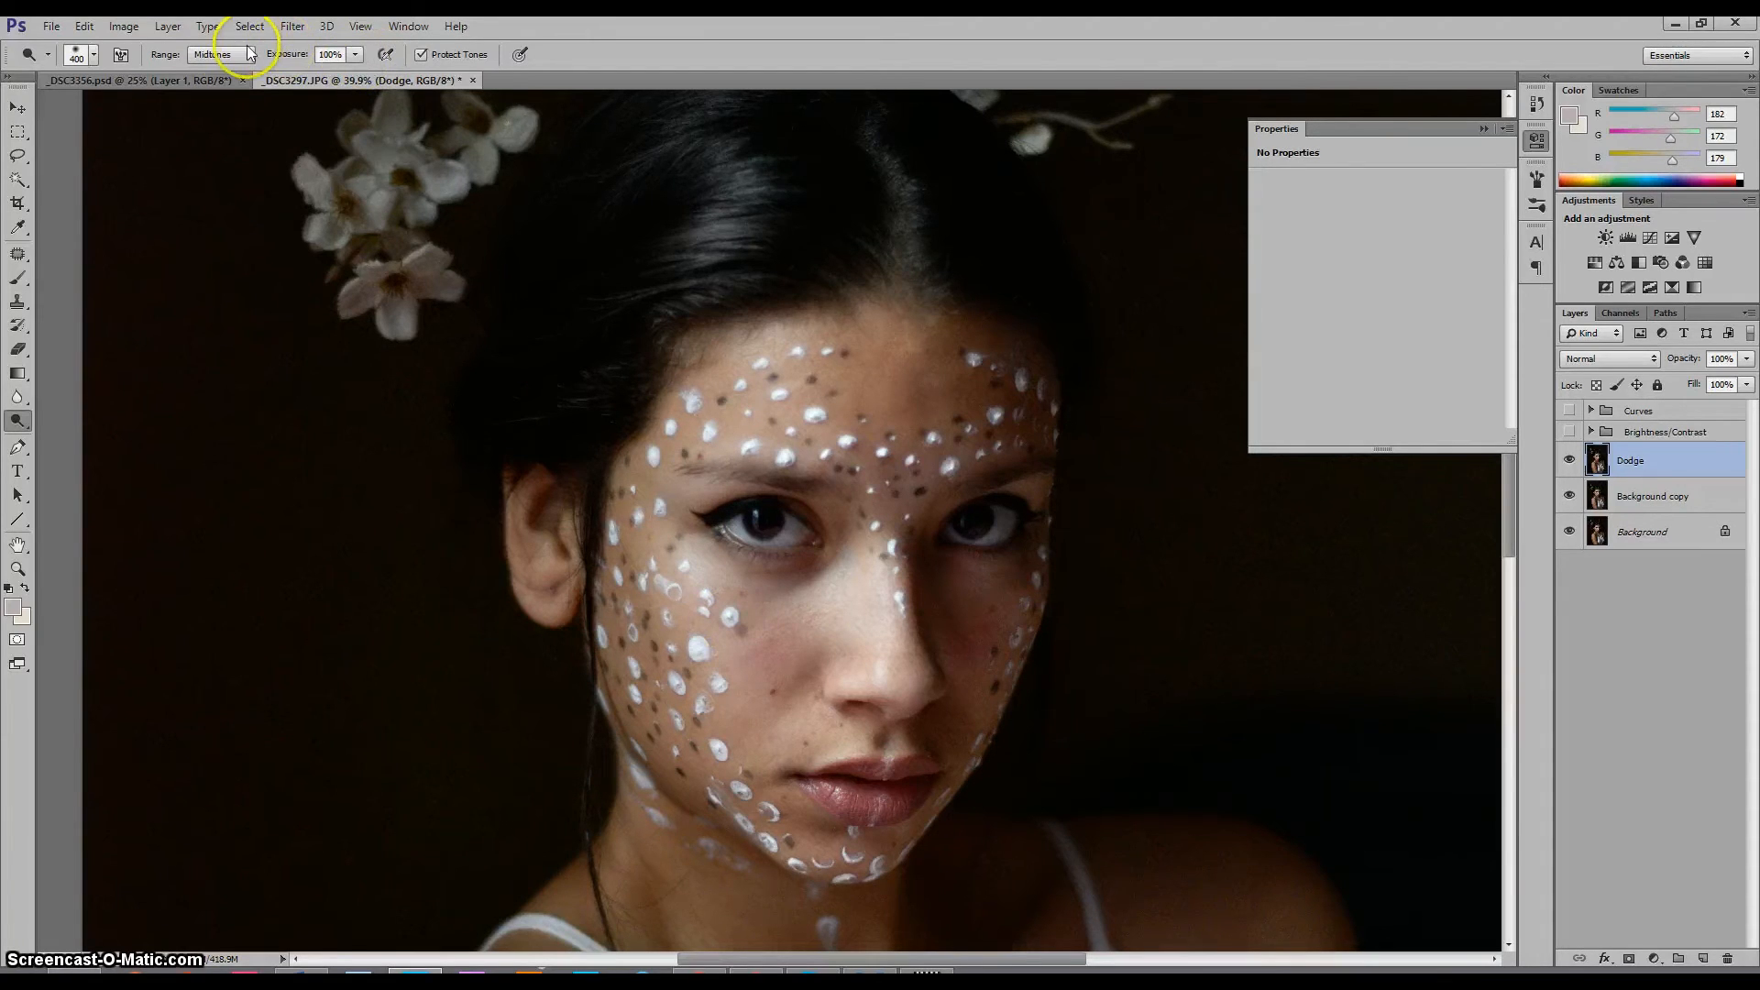
Try dodging the cheek at 100% exposure with the range set to Highlights, using brush sizes 400 and 200
{"action": "left_click", "coordinate": [220, 54]}
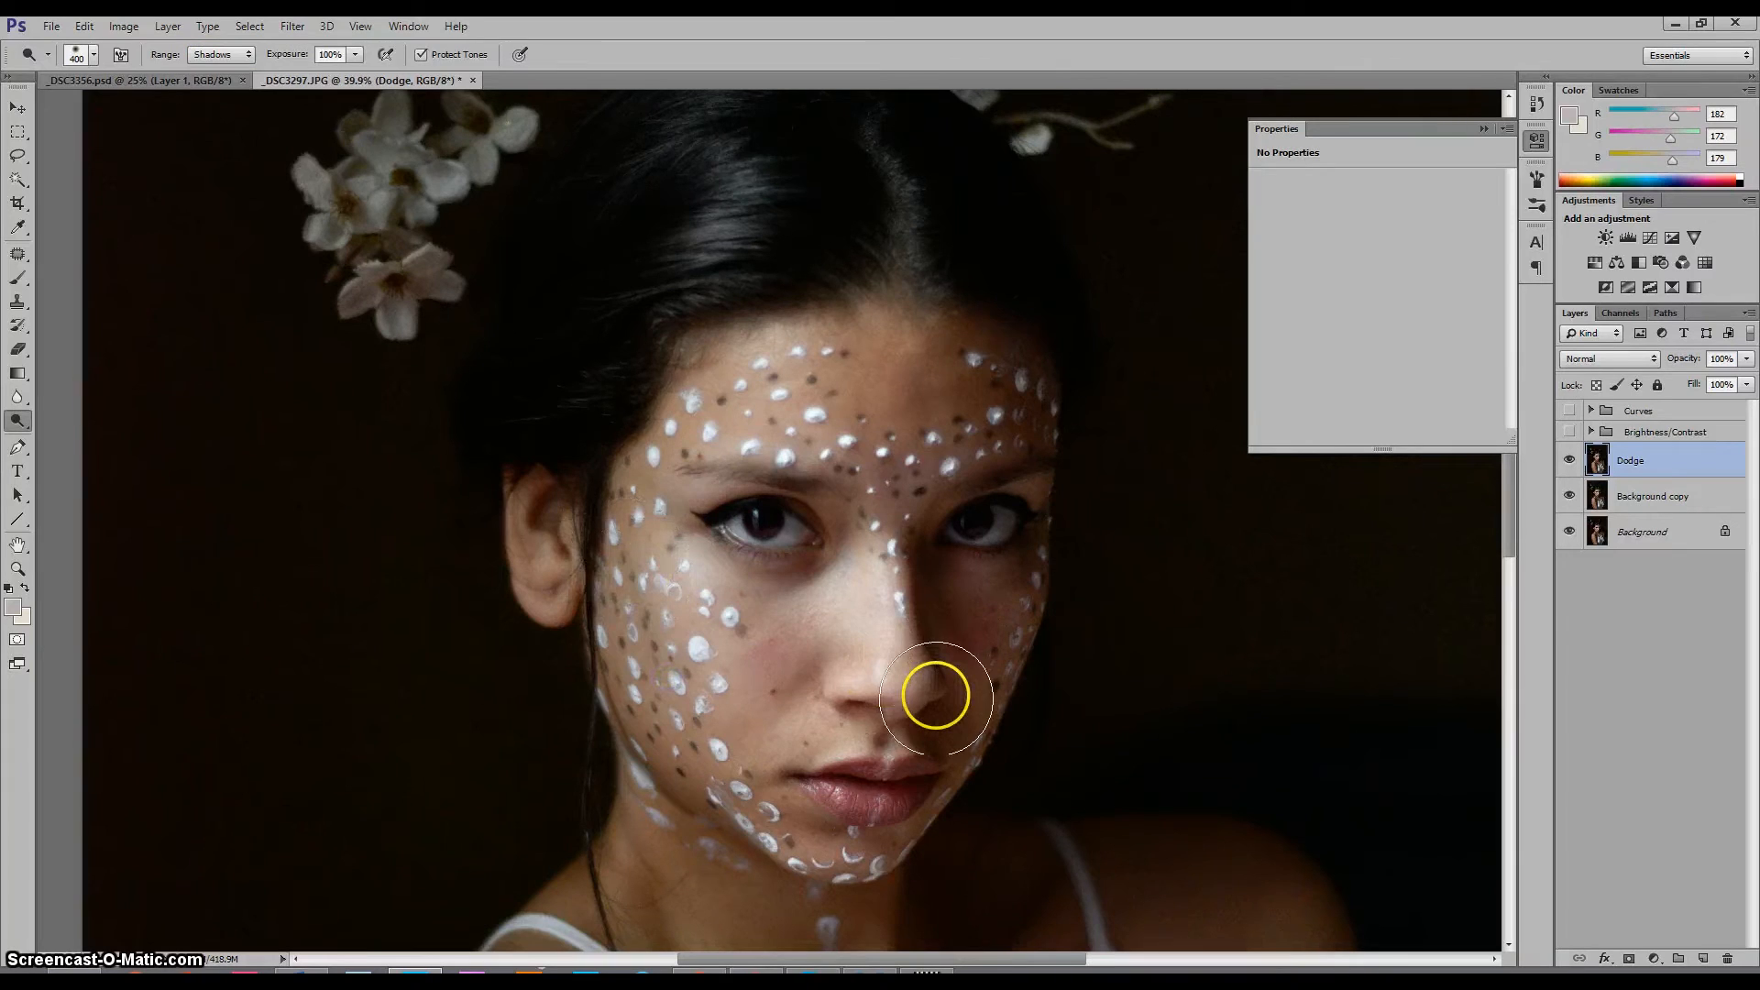
{"action": "left_click", "coordinate": [229, 55]}
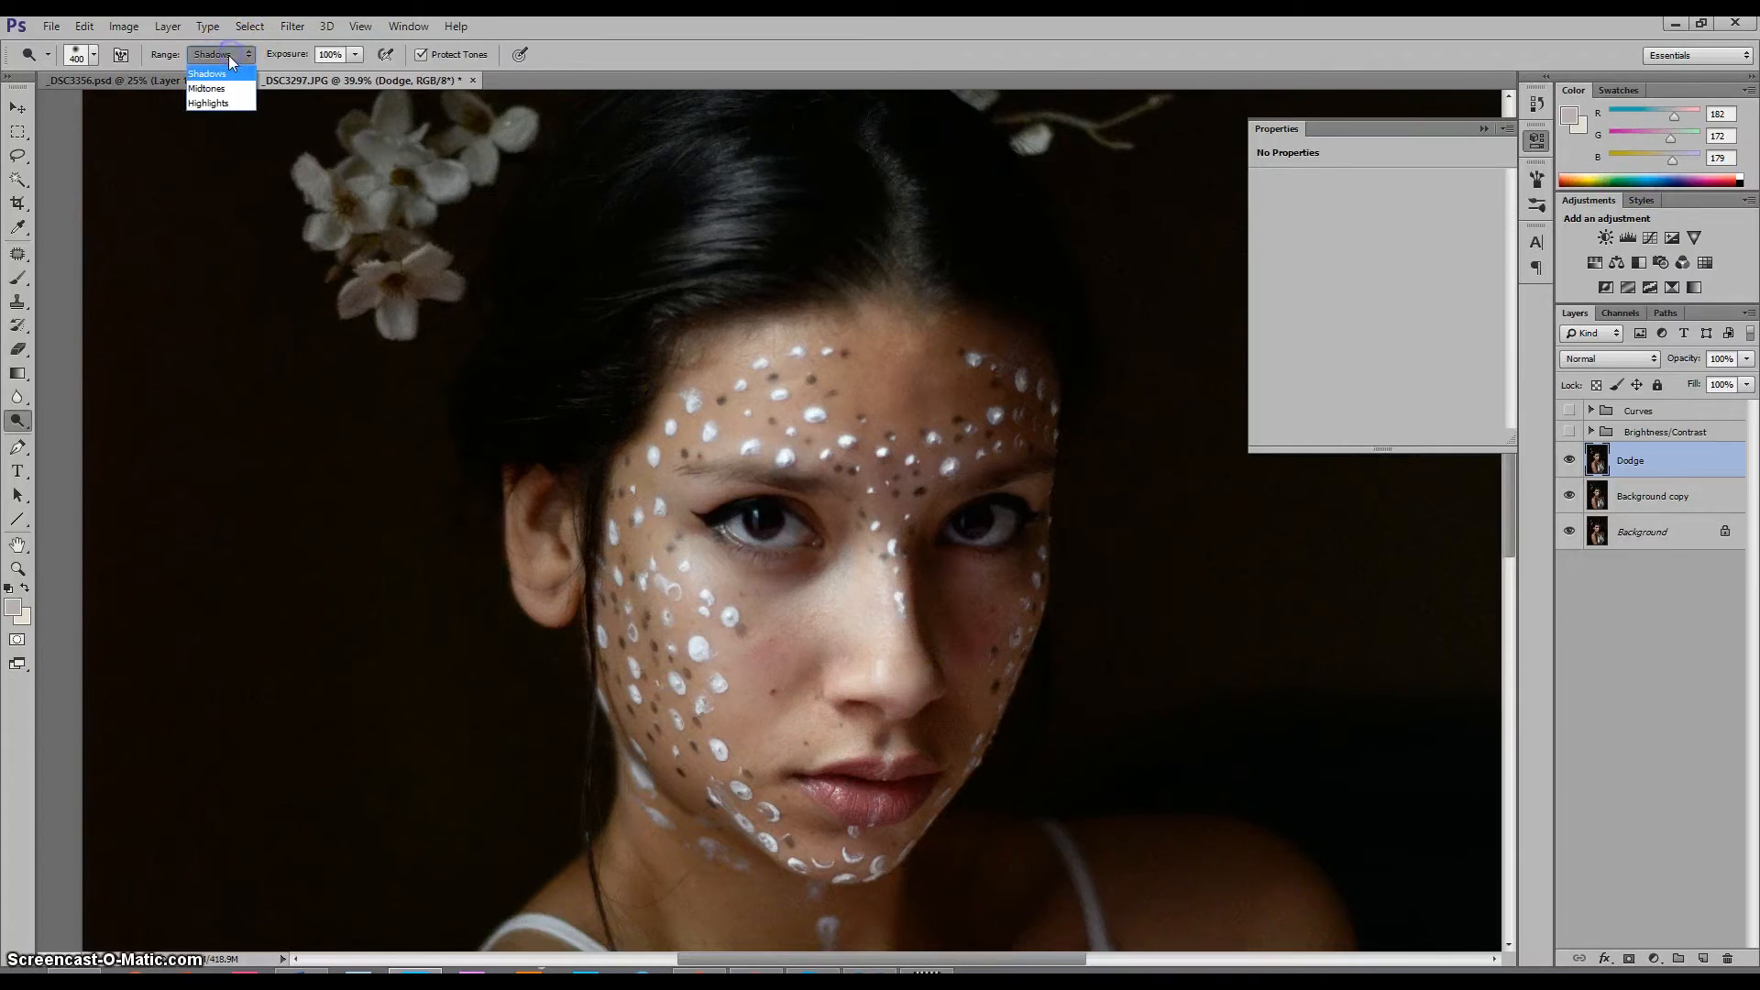
{"action": "left_click", "coordinate": [219, 102]}
{"action": "left_click", "coordinate": [719, 614]}
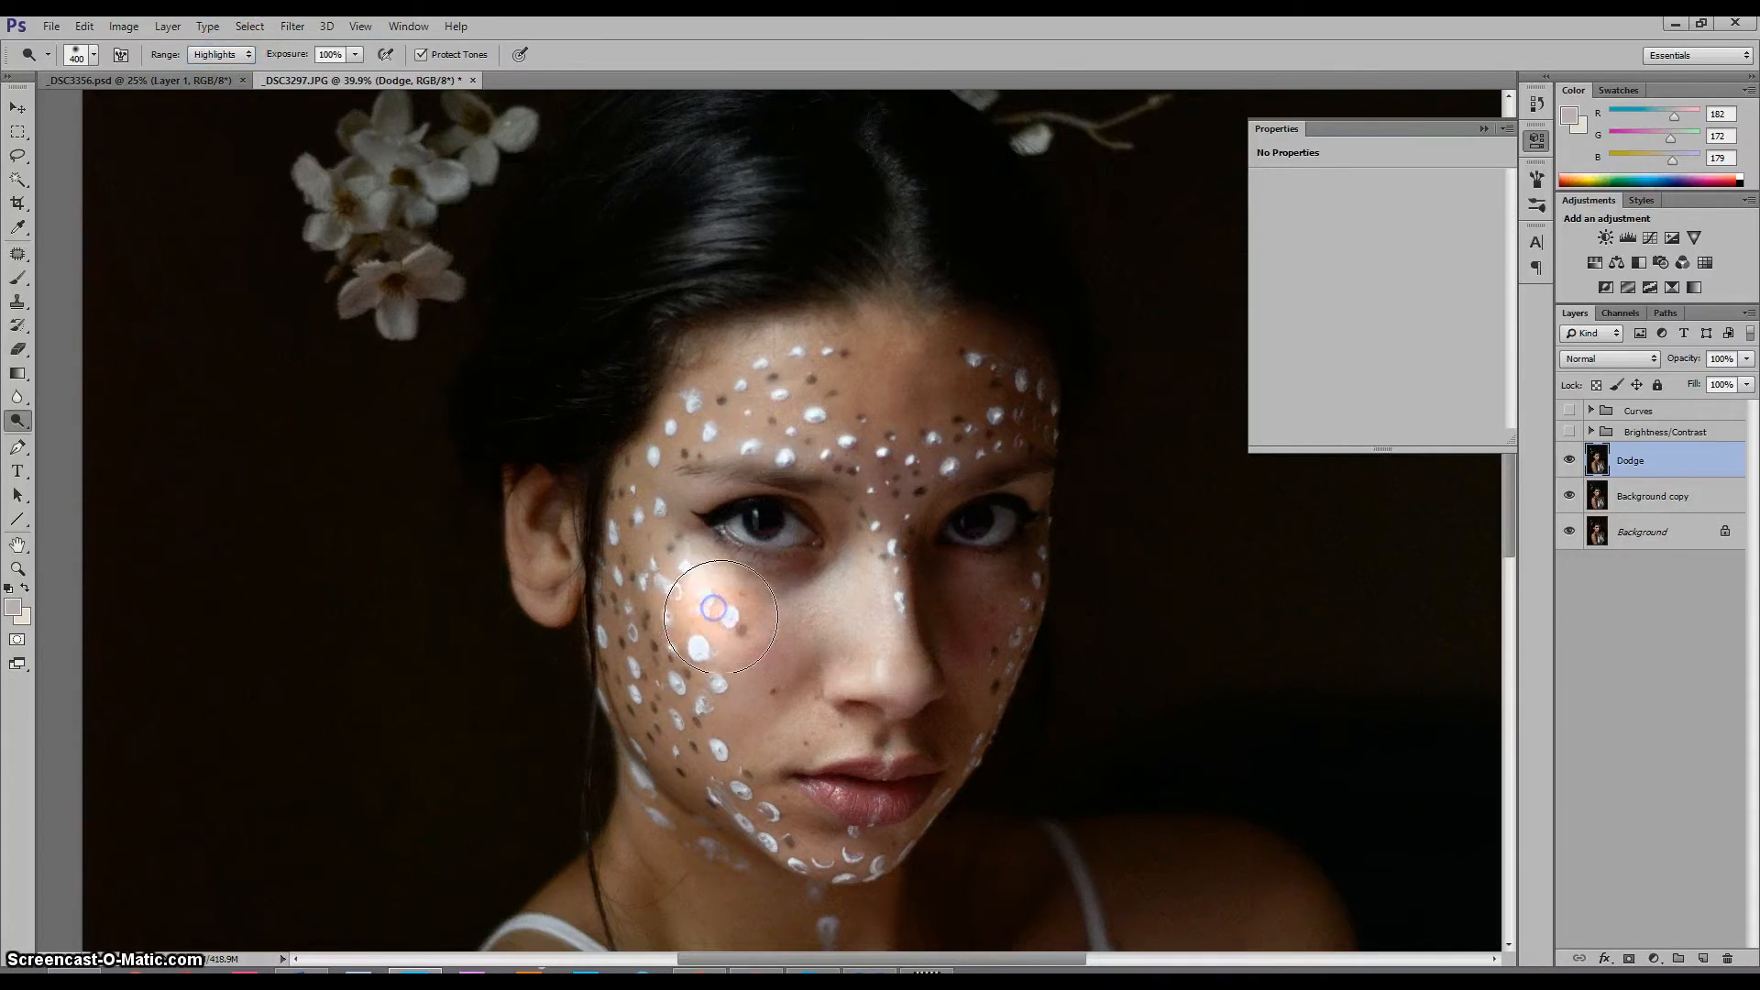
{"action": "left_click", "coordinate": [717, 606]}
{"action": "left_click", "coordinate": [714, 601]}
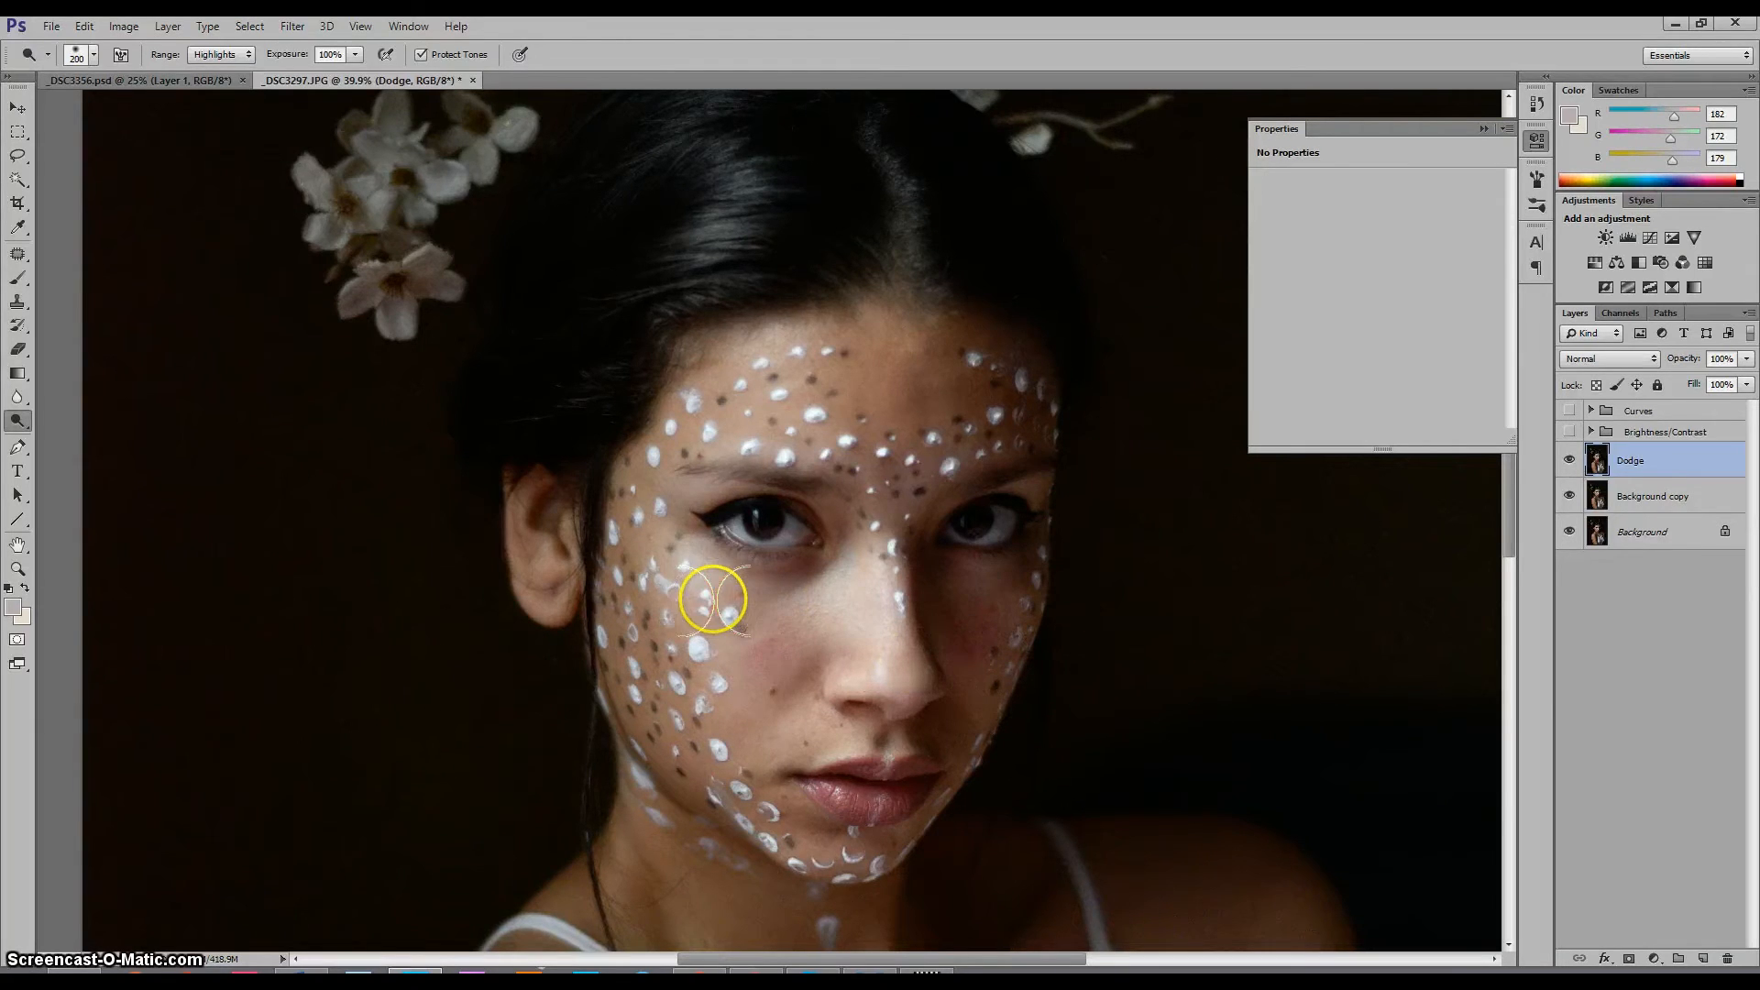
{"action": "left_click", "coordinate": [665, 576]}
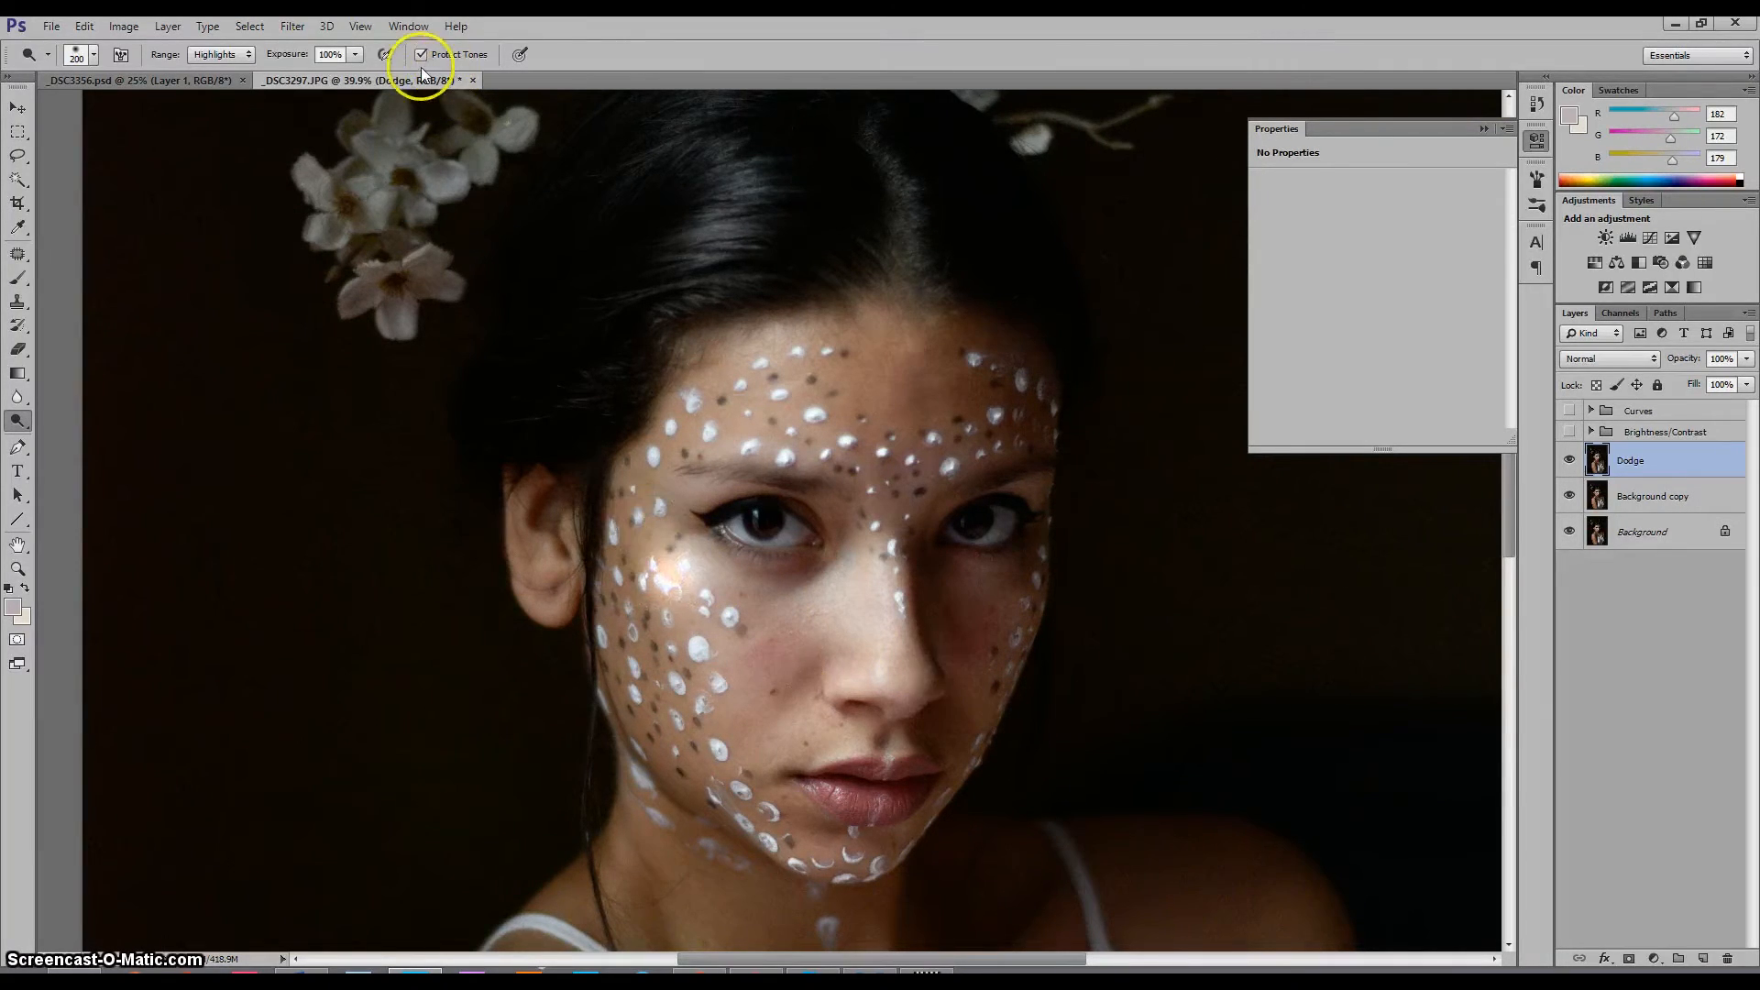
Try dodging the cheek with the range set to Midtones and to Shadows
{"action": "left_click", "coordinate": [220, 55]}
{"action": "left_click", "coordinate": [216, 79]}
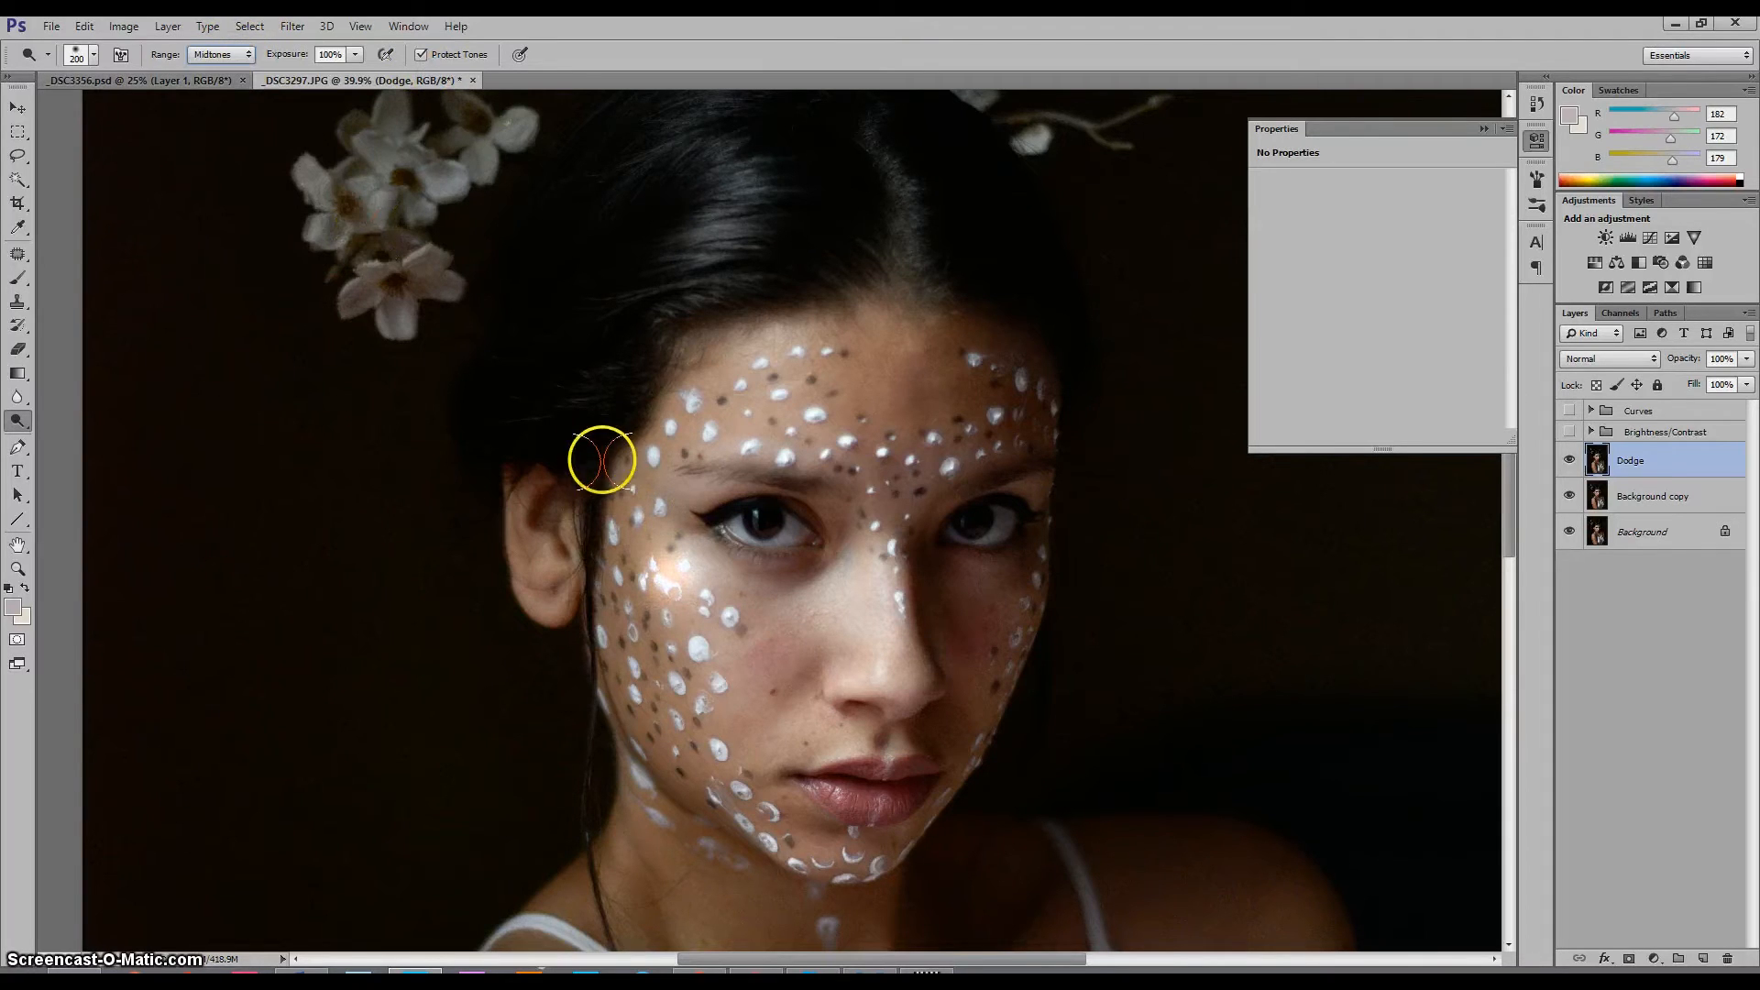
{"action": "left_click", "coordinate": [705, 610]}
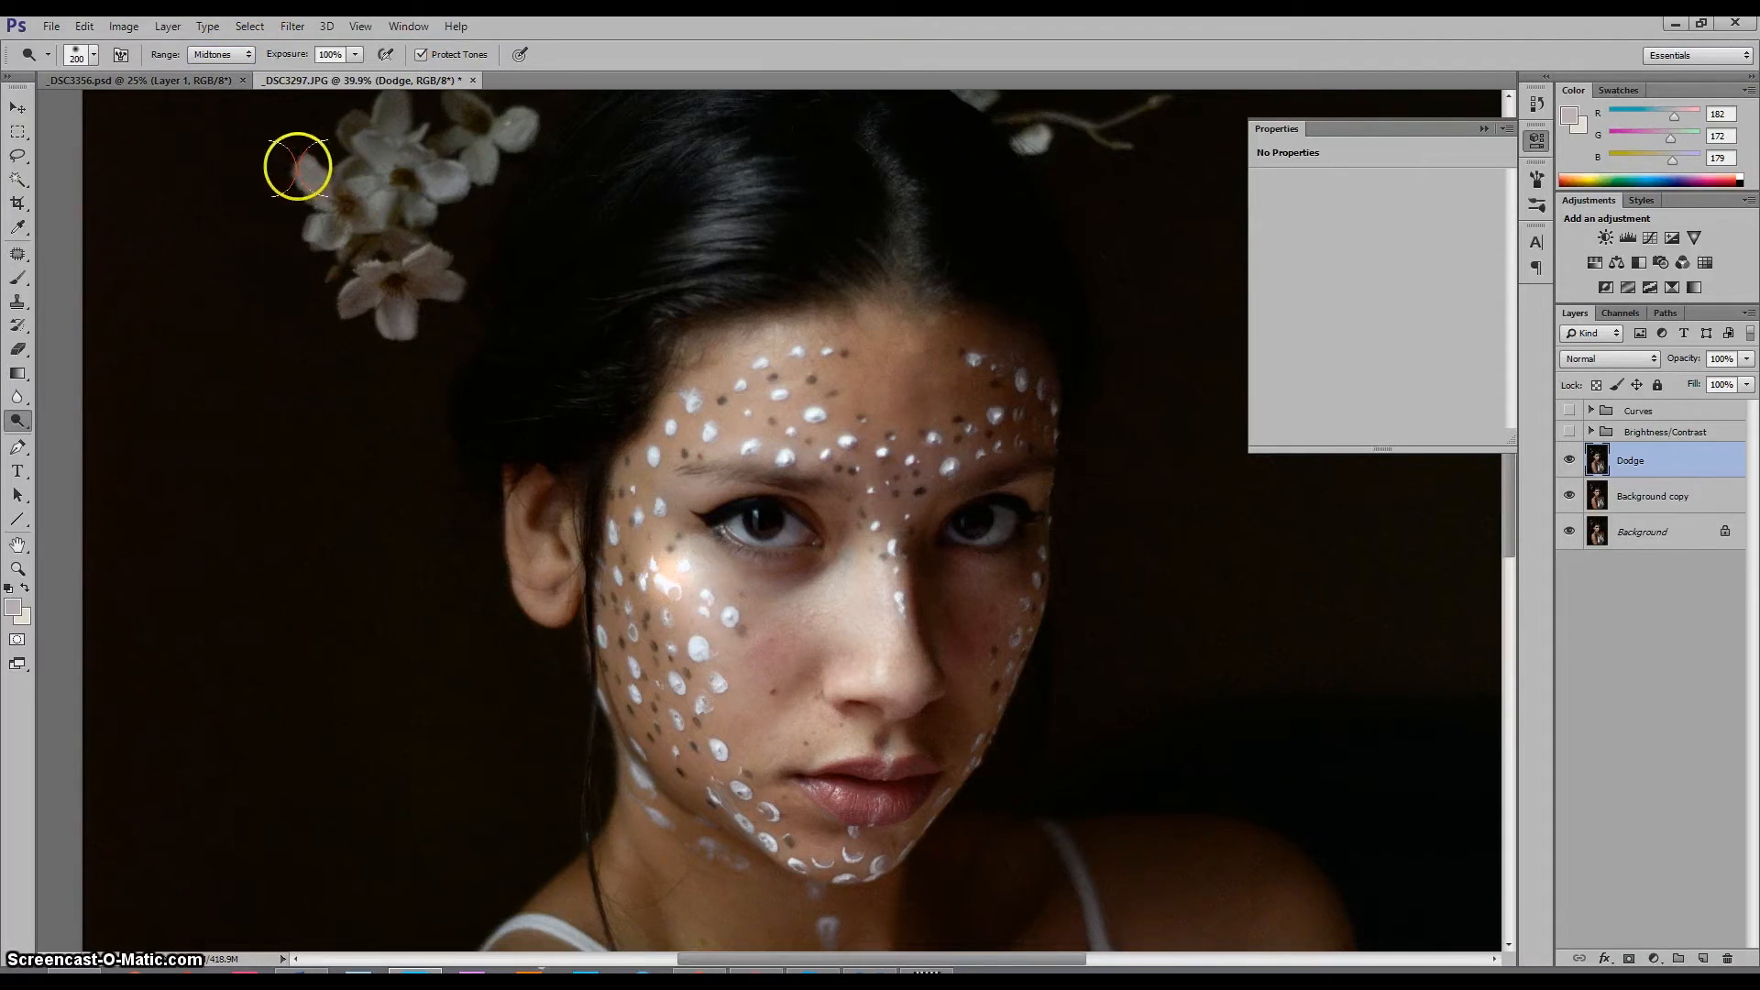
{"action": "left_click", "coordinate": [237, 54]}
{"action": "left_click", "coordinate": [209, 73]}
{"action": "left_click_drag", "start_coordinate": [757, 642], "coordinate": [778, 642]}
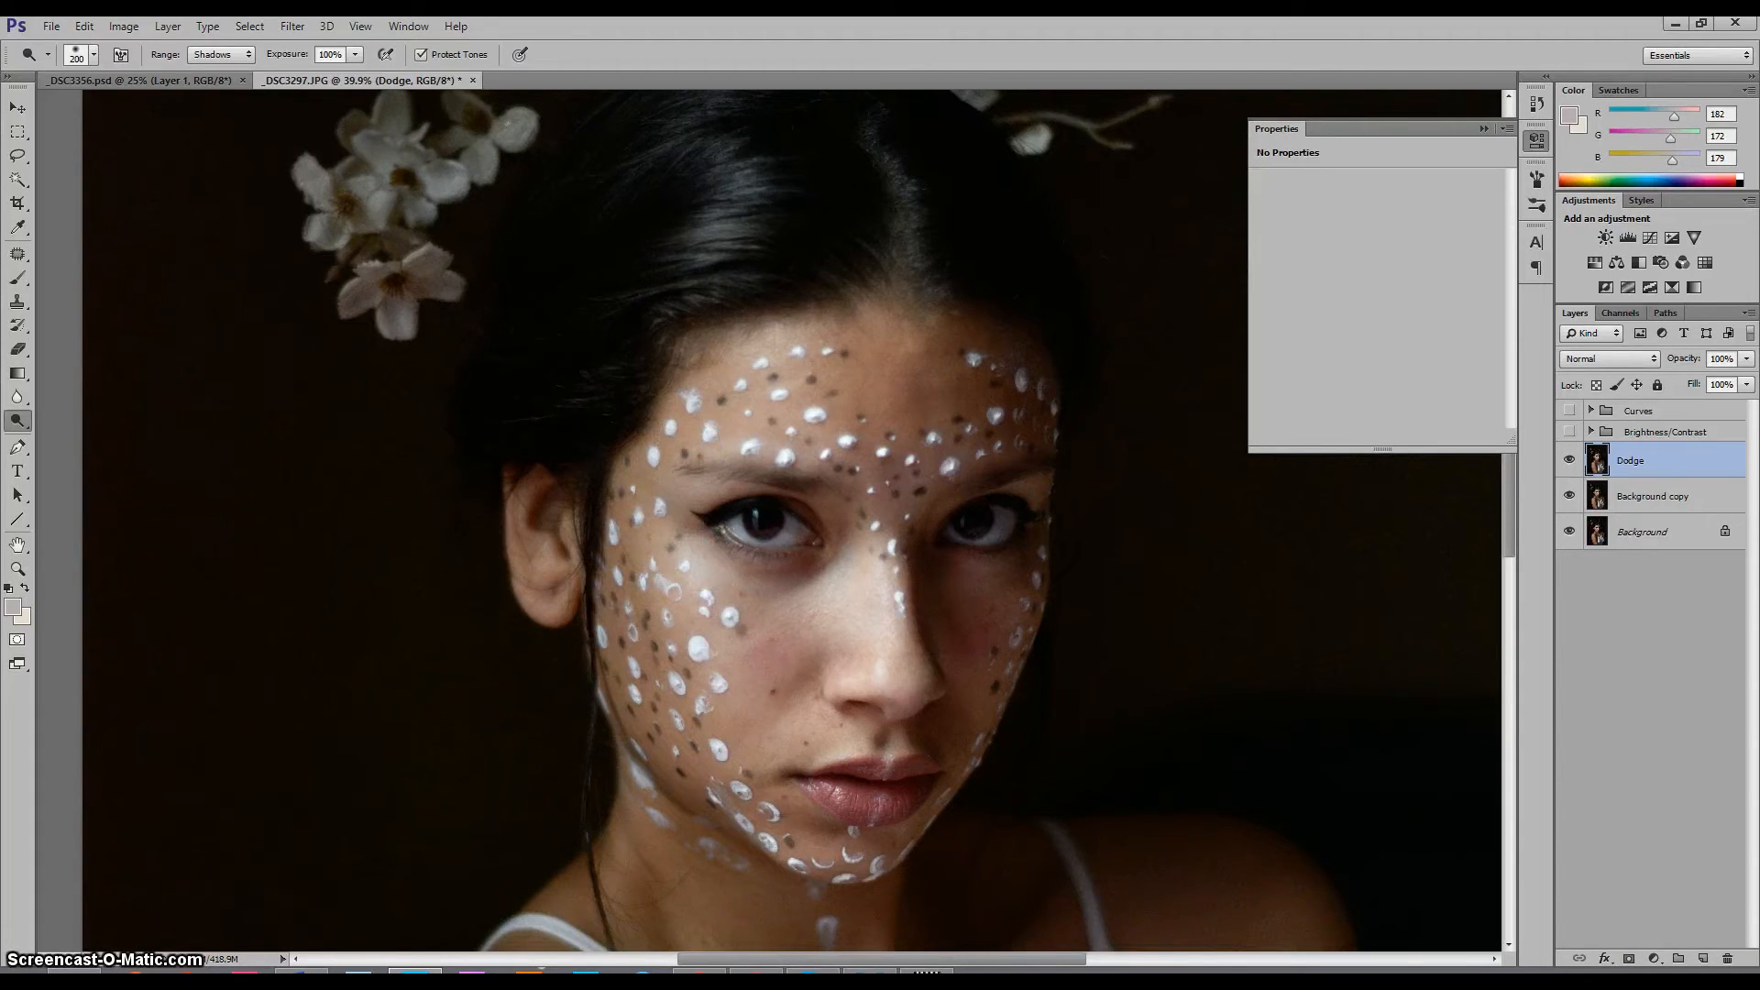
Set the Dodge range to Midtones and exposure to 63%, lighten both cheeks, and enlarge the brush to size 400
{"action": "left_click", "coordinate": [199, 61]}
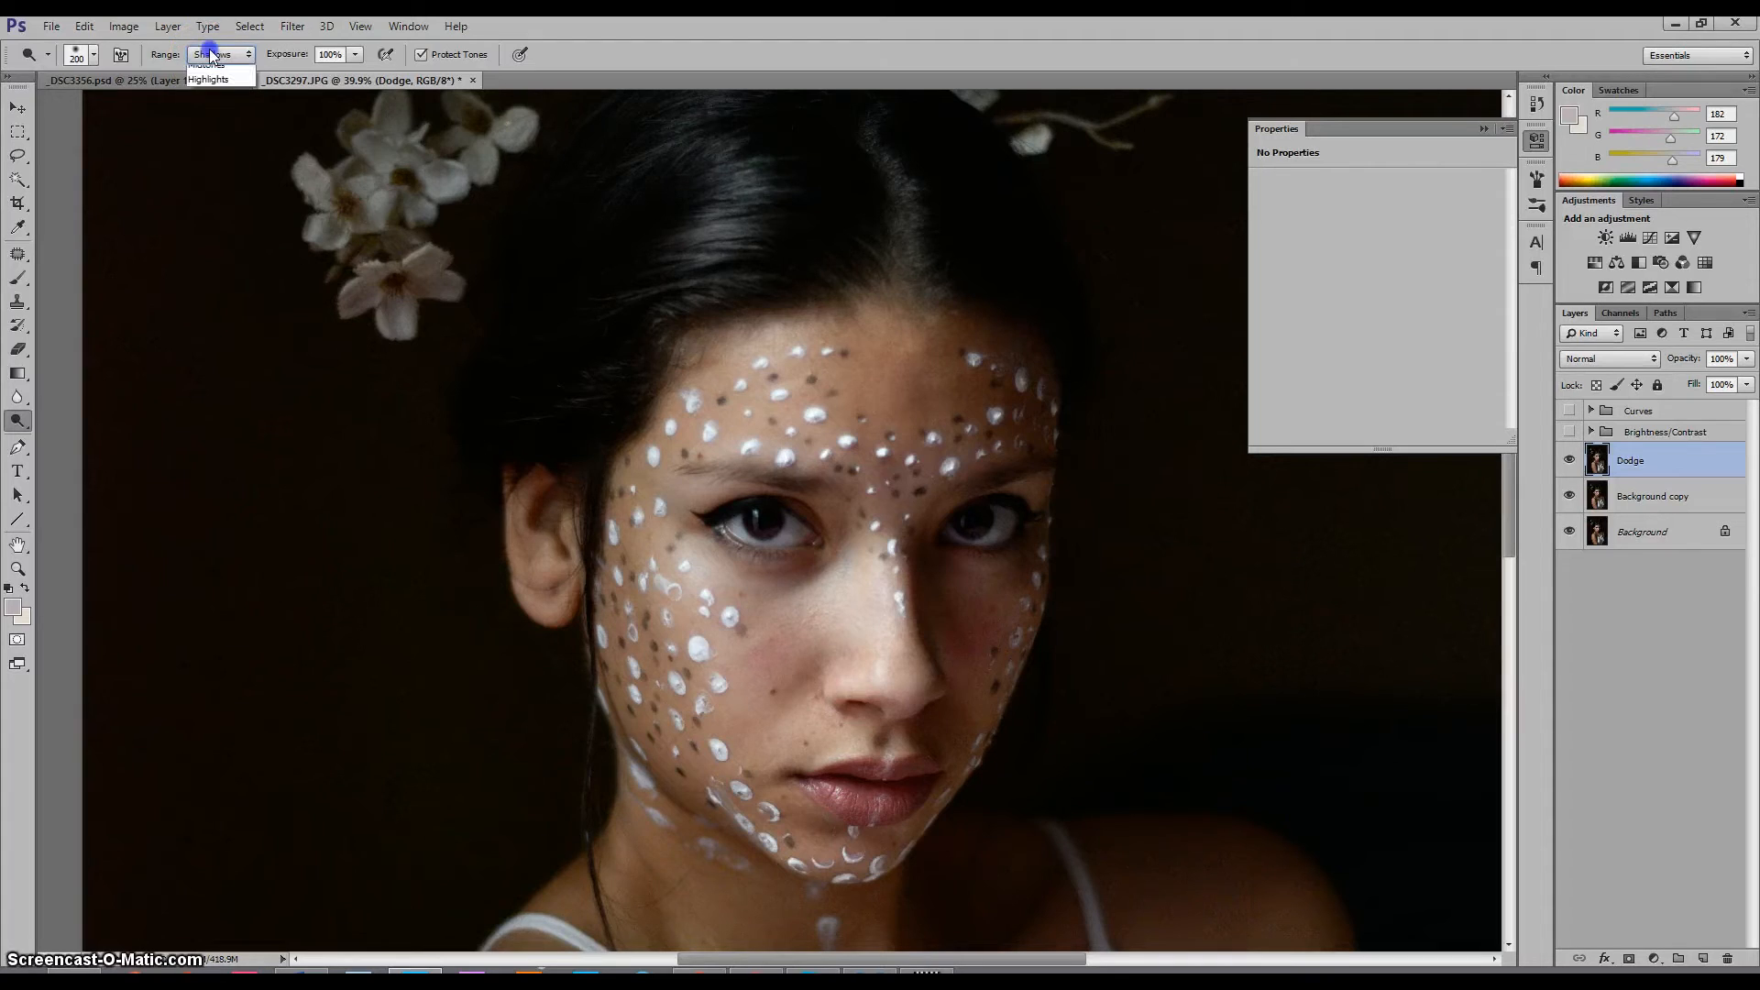
{"action": "left_click", "coordinate": [206, 88]}
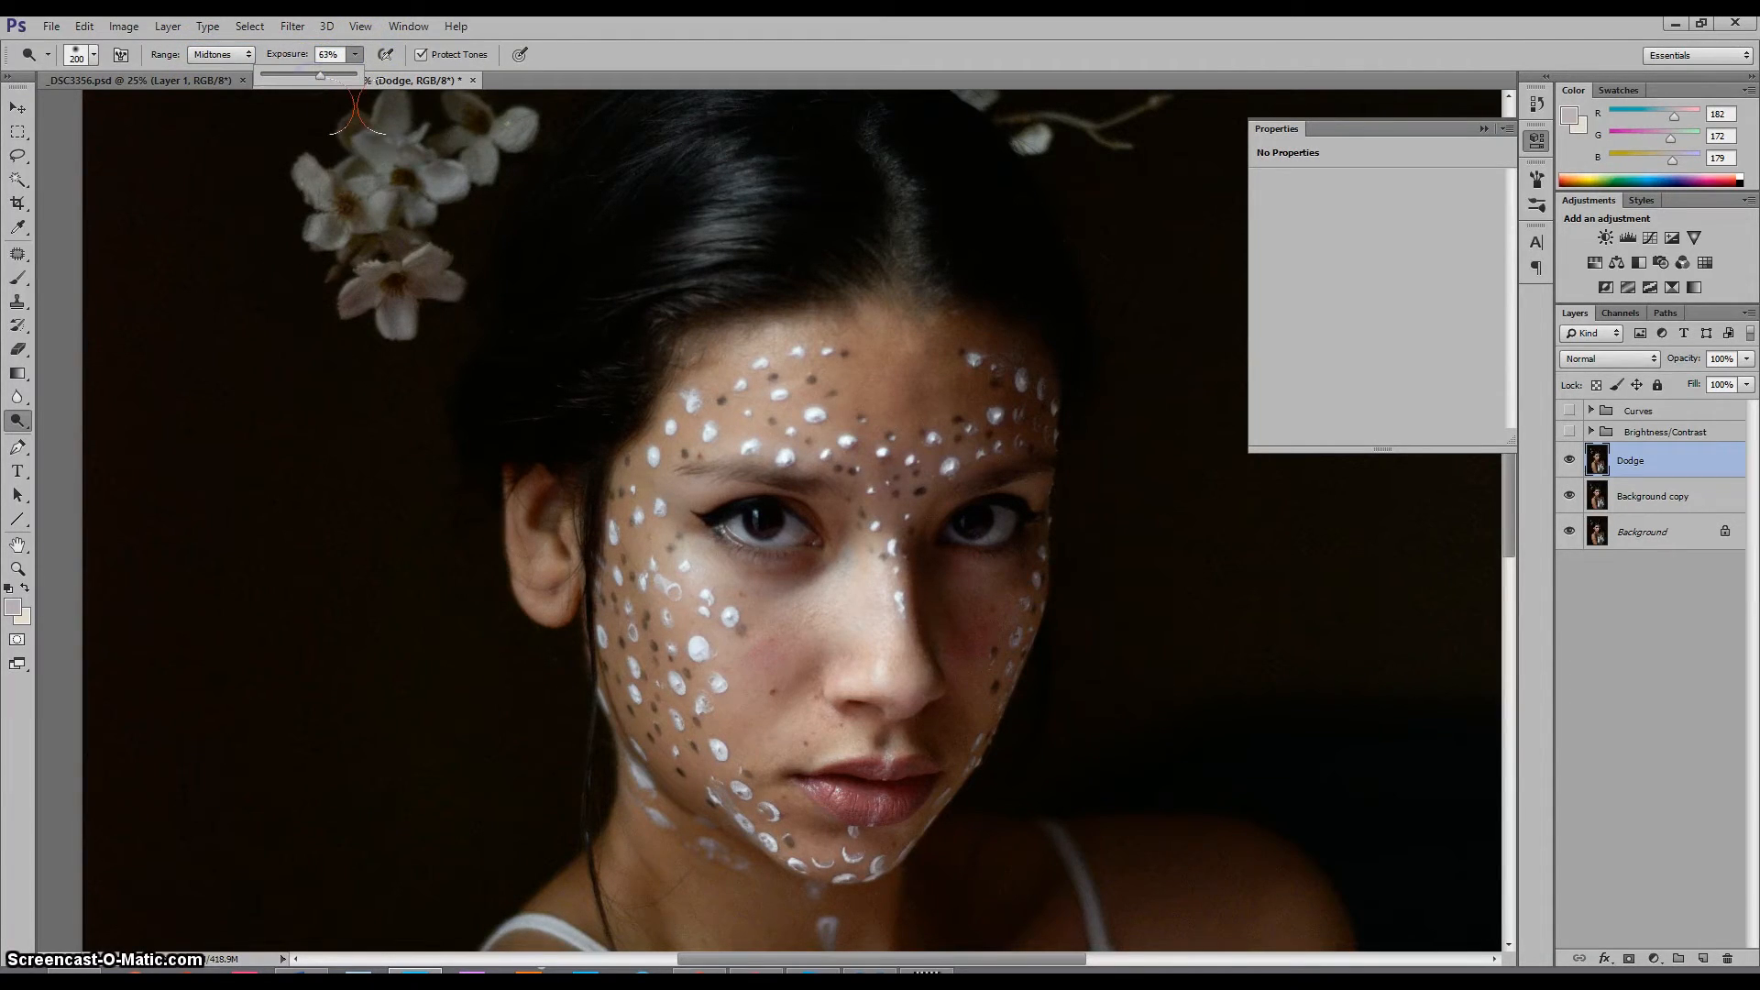
{"action": "left_click", "coordinate": [752, 628]}
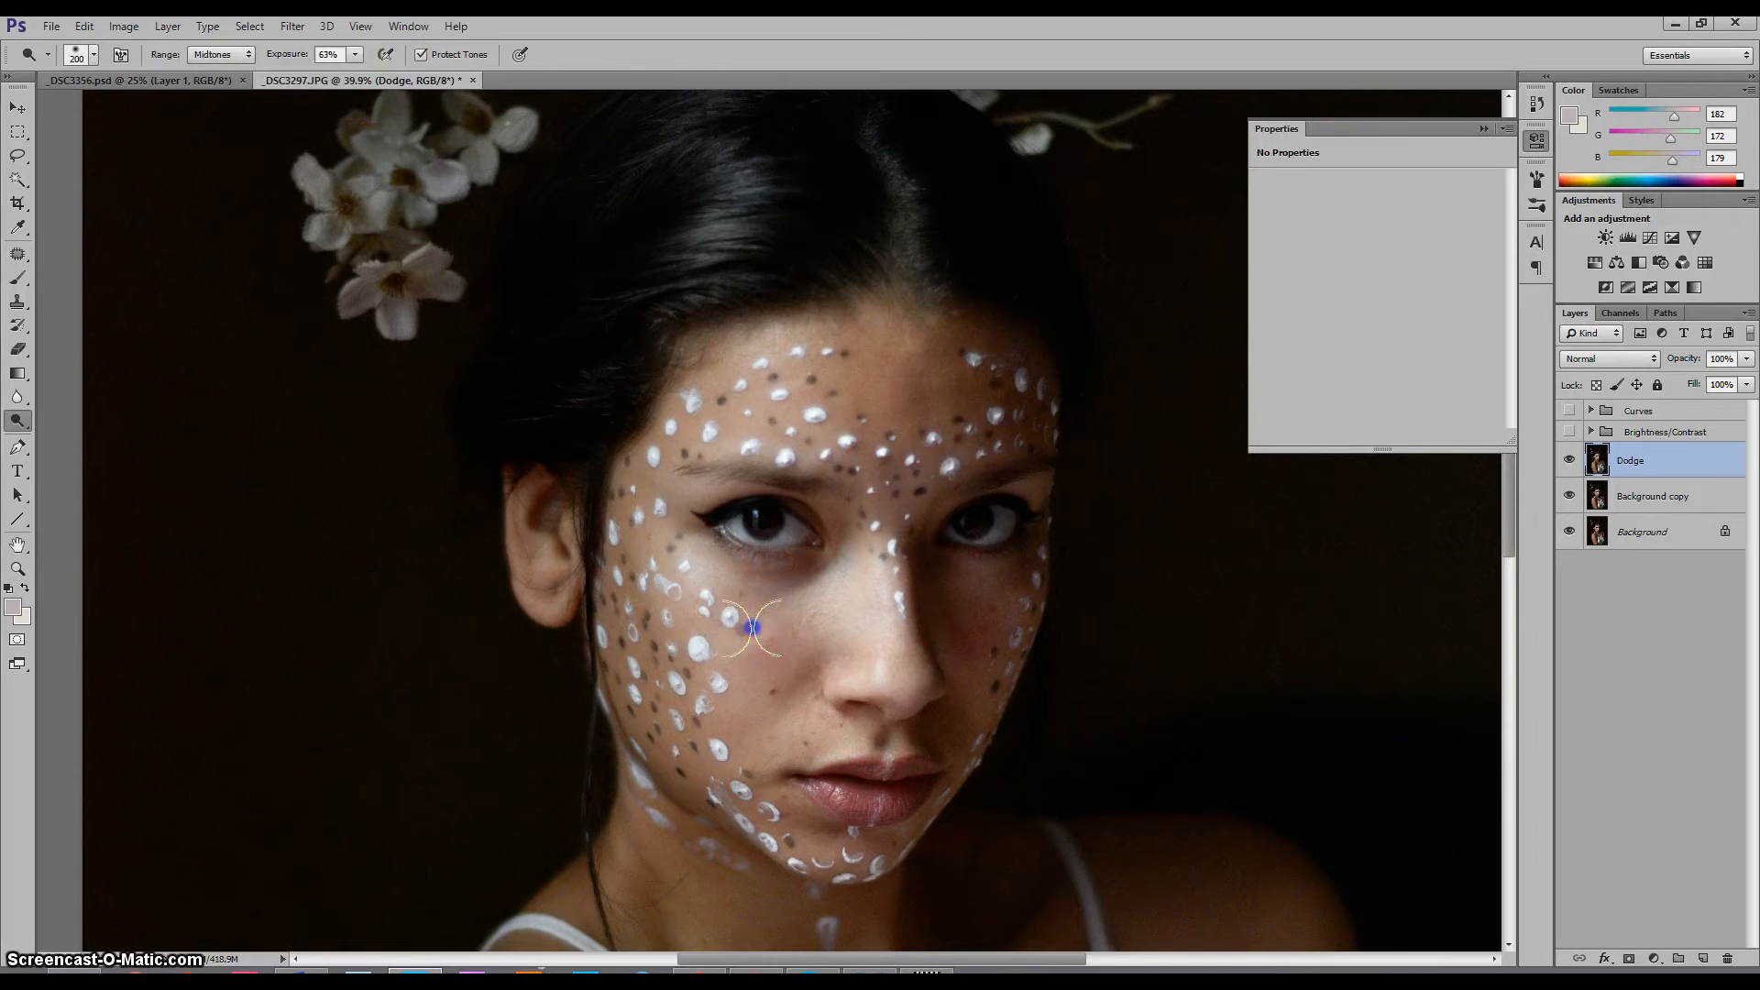
{"action": "left_click", "coordinate": [994, 629]}
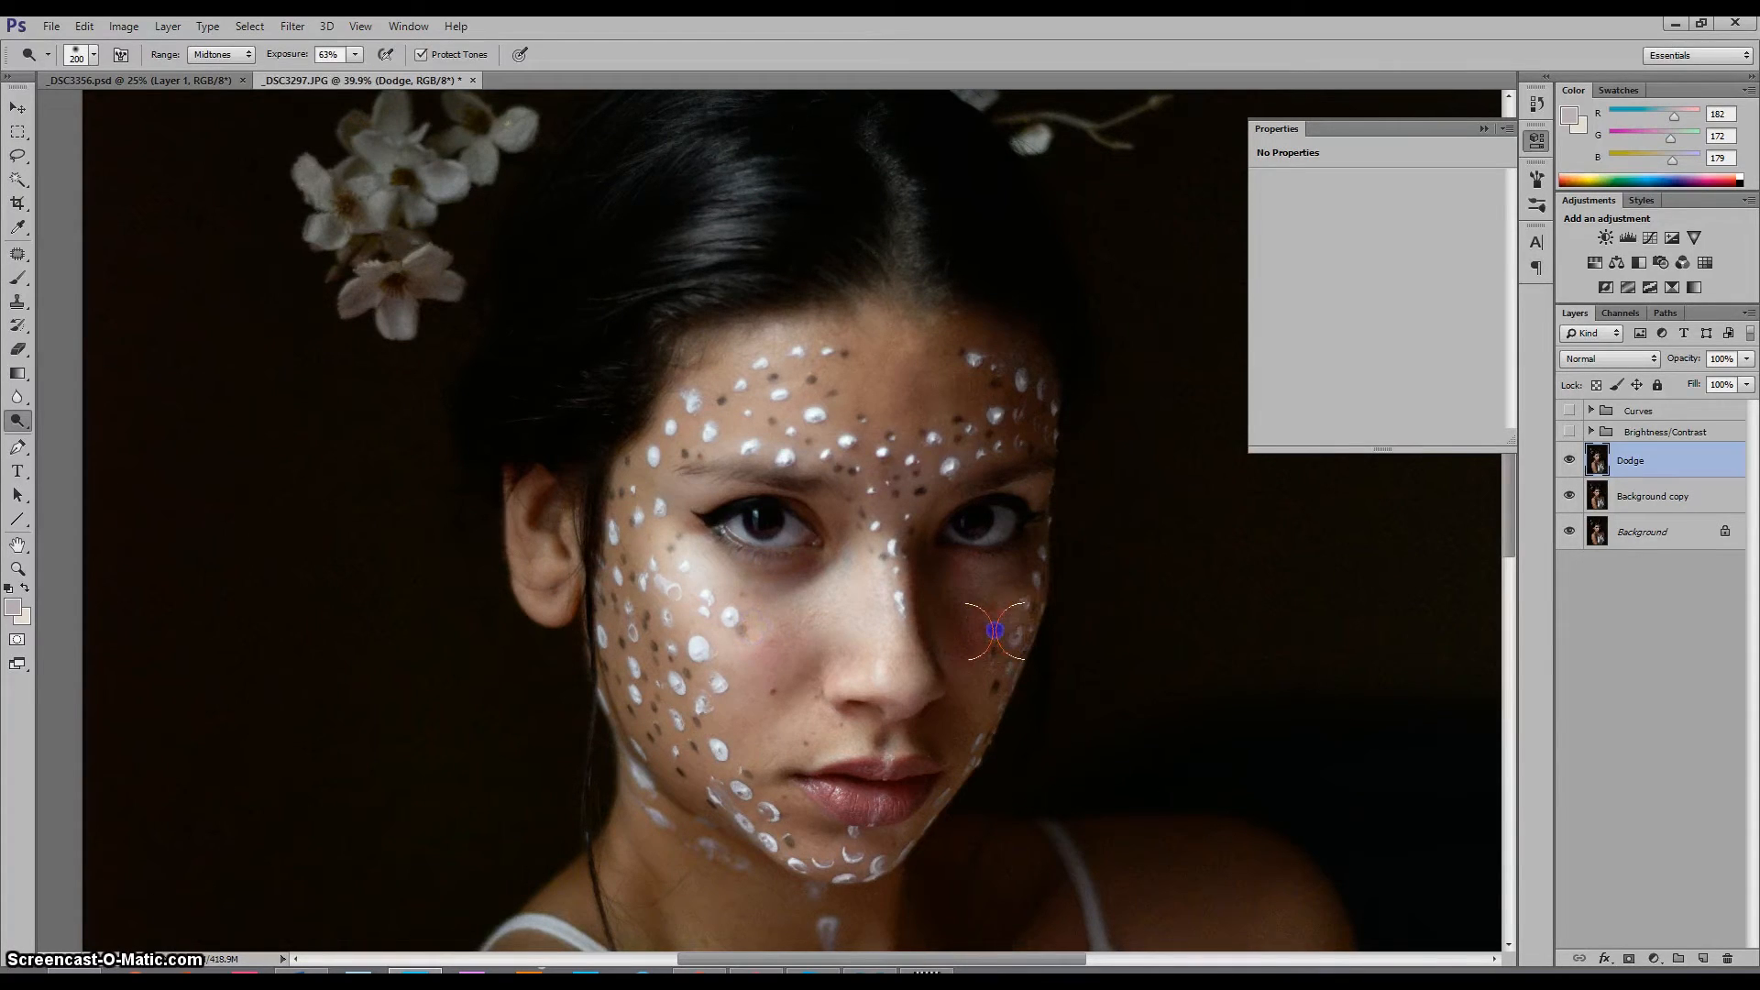
{"action": "key", "text": "]"}
{"action": "key", "text": "]"}
{"action": "key", "text": "]"}
{"action": "key", "text": "]"}
{"action": "key", "text": "]"}
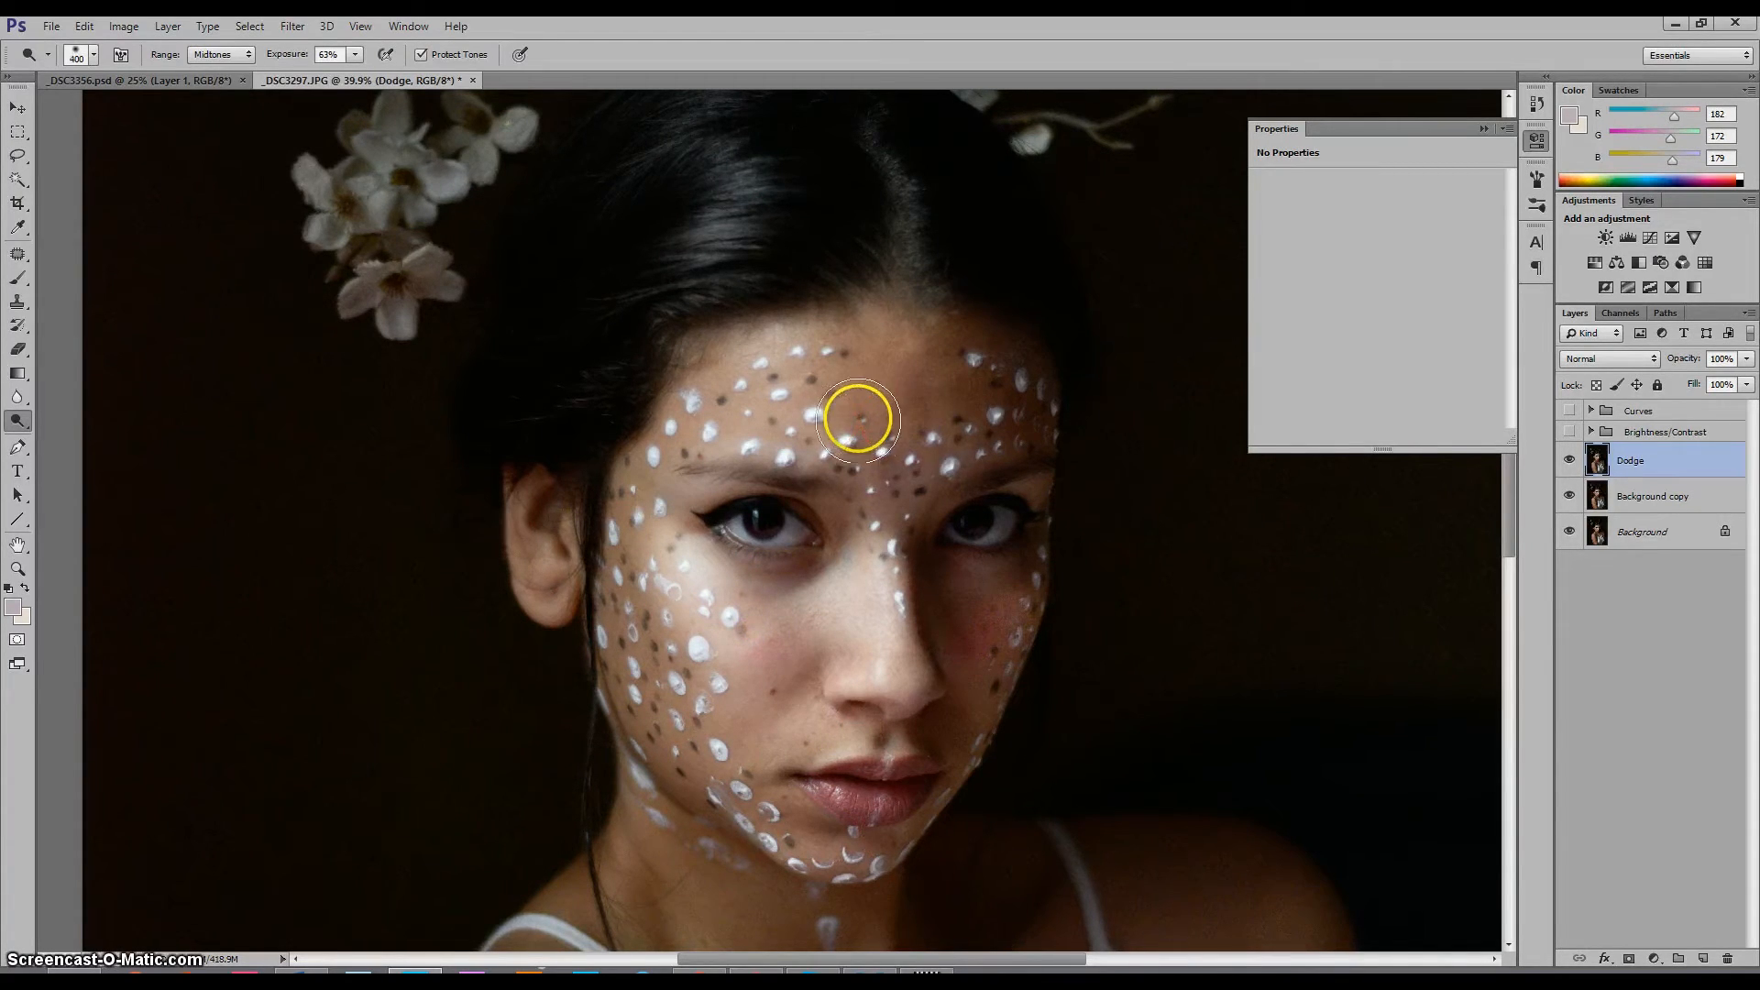
Reduce the brush to size 100 and dodge the bridge and tip of the nose and the area above the upper lip
{"action": "key", "text": "bracketleft"}
{"action": "key", "text": "bracketleft"}
{"action": "key", "text": "bracketleft"}
{"action": "key", "text": "bracketleft"}
{"action": "key", "text": "bracketleft"}
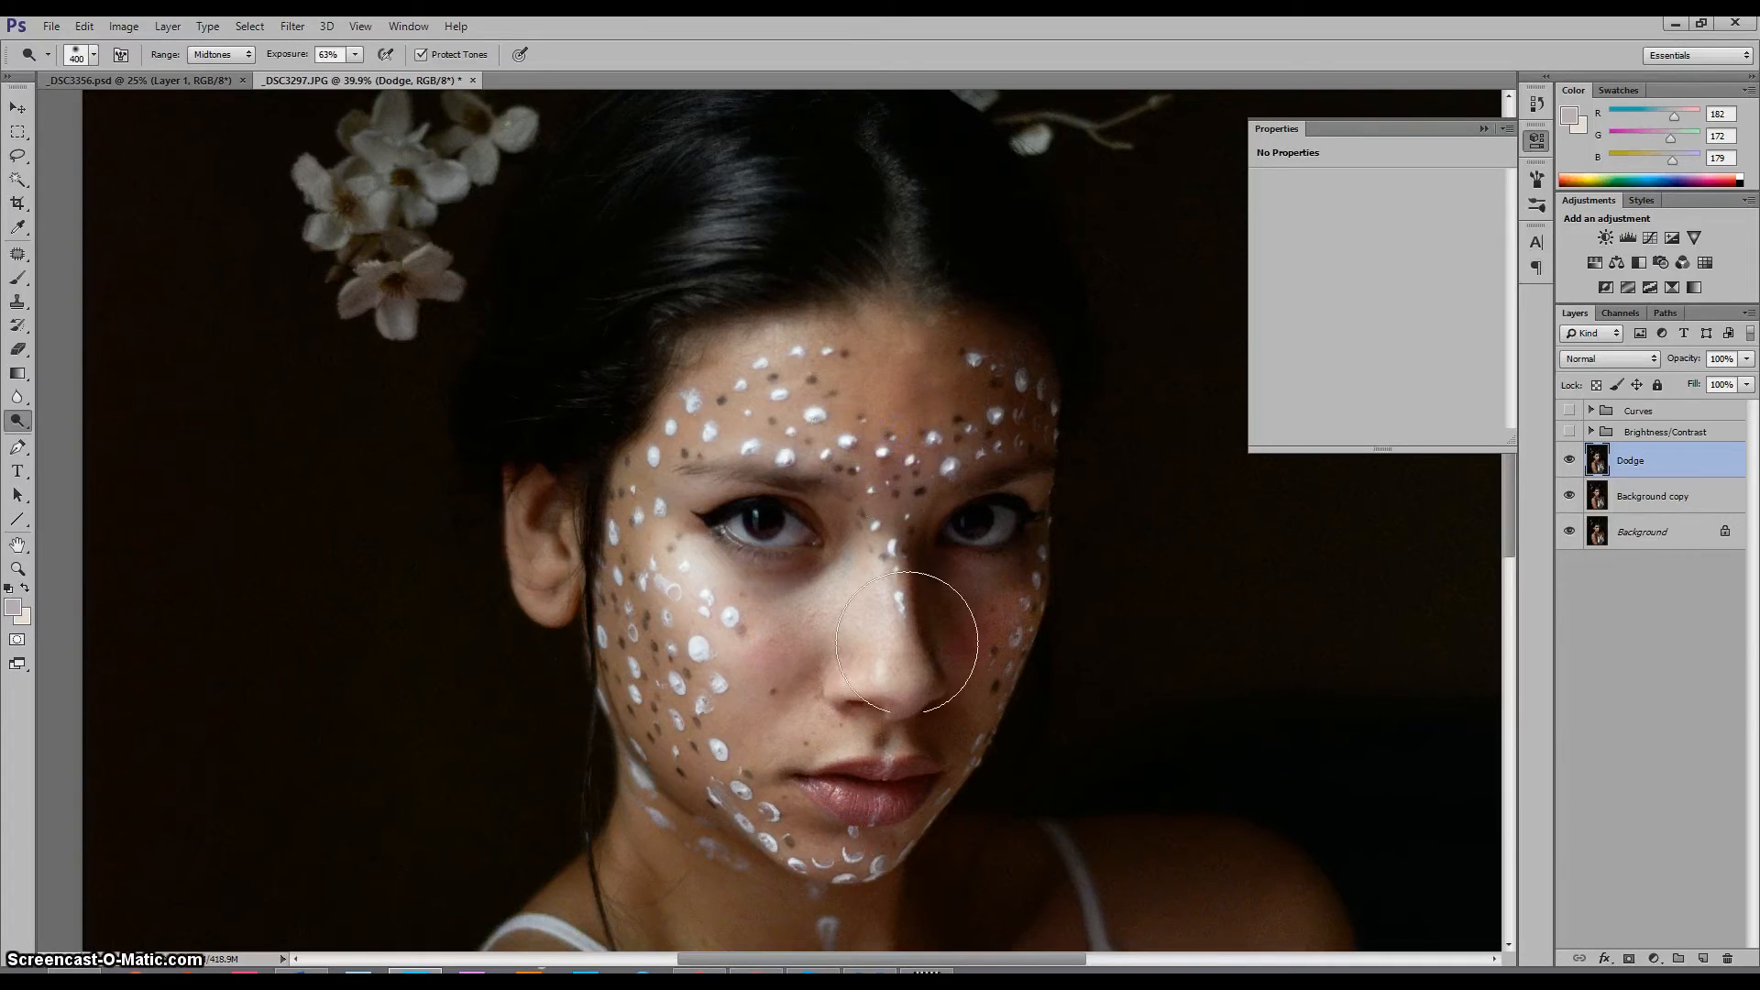
{"action": "key", "text": "bracketleft"}
{"action": "key", "text": "bracketleft"}
{"action": "key", "text": "bracketleft"}
{"action": "mouse_move", "coordinate": [876, 675]}
{"action": "left_mouse_down"}
{"action": "mouse_move", "coordinate": [837, 681]}
{"action": "mouse_move", "coordinate": [908, 659]}
{"action": "mouse_move", "coordinate": [883, 494]}
{"action": "left_mouse_up"}
{"action": "left_click_drag", "start_coordinate": [908, 653], "coordinate": [917, 612]}
{"action": "left_click_drag", "start_coordinate": [913, 696], "coordinate": [892, 712]}
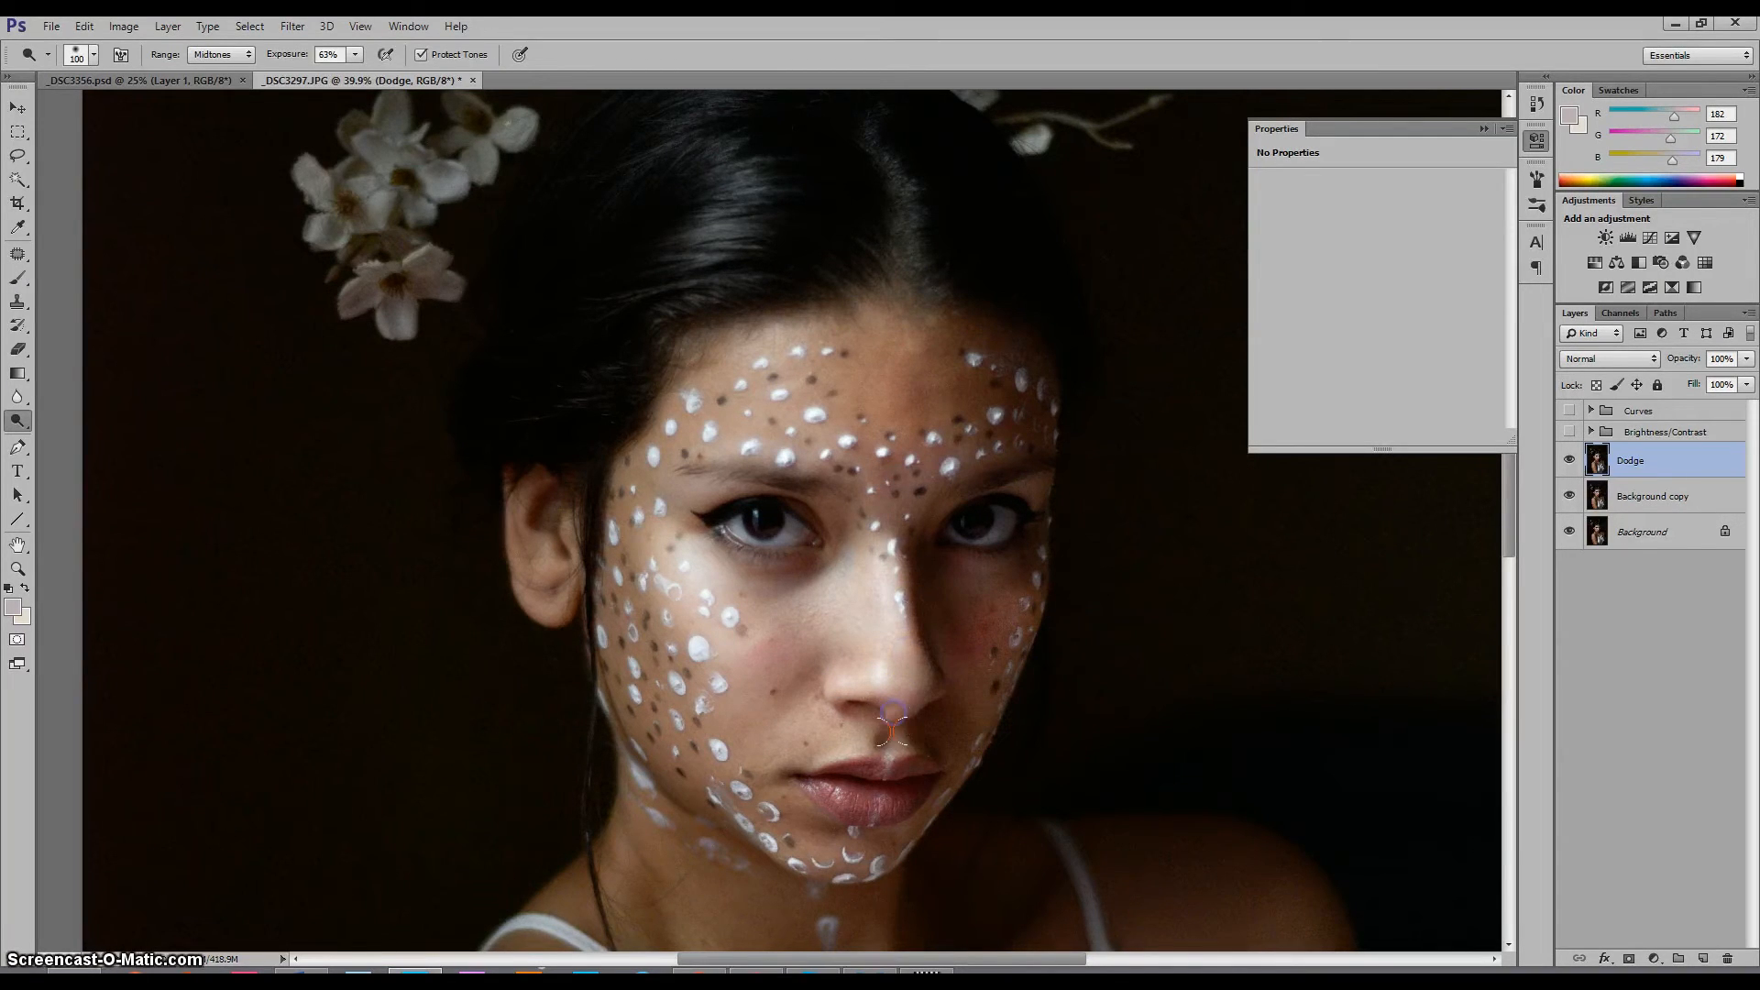
{"action": "mouse_move", "coordinate": [871, 746]}
{"action": "left_mouse_down"}
{"action": "mouse_move", "coordinate": [908, 759]}
{"action": "mouse_move", "coordinate": [878, 675]}
{"action": "left_mouse_up"}
{"action": "left_click", "coordinate": [898, 707]}
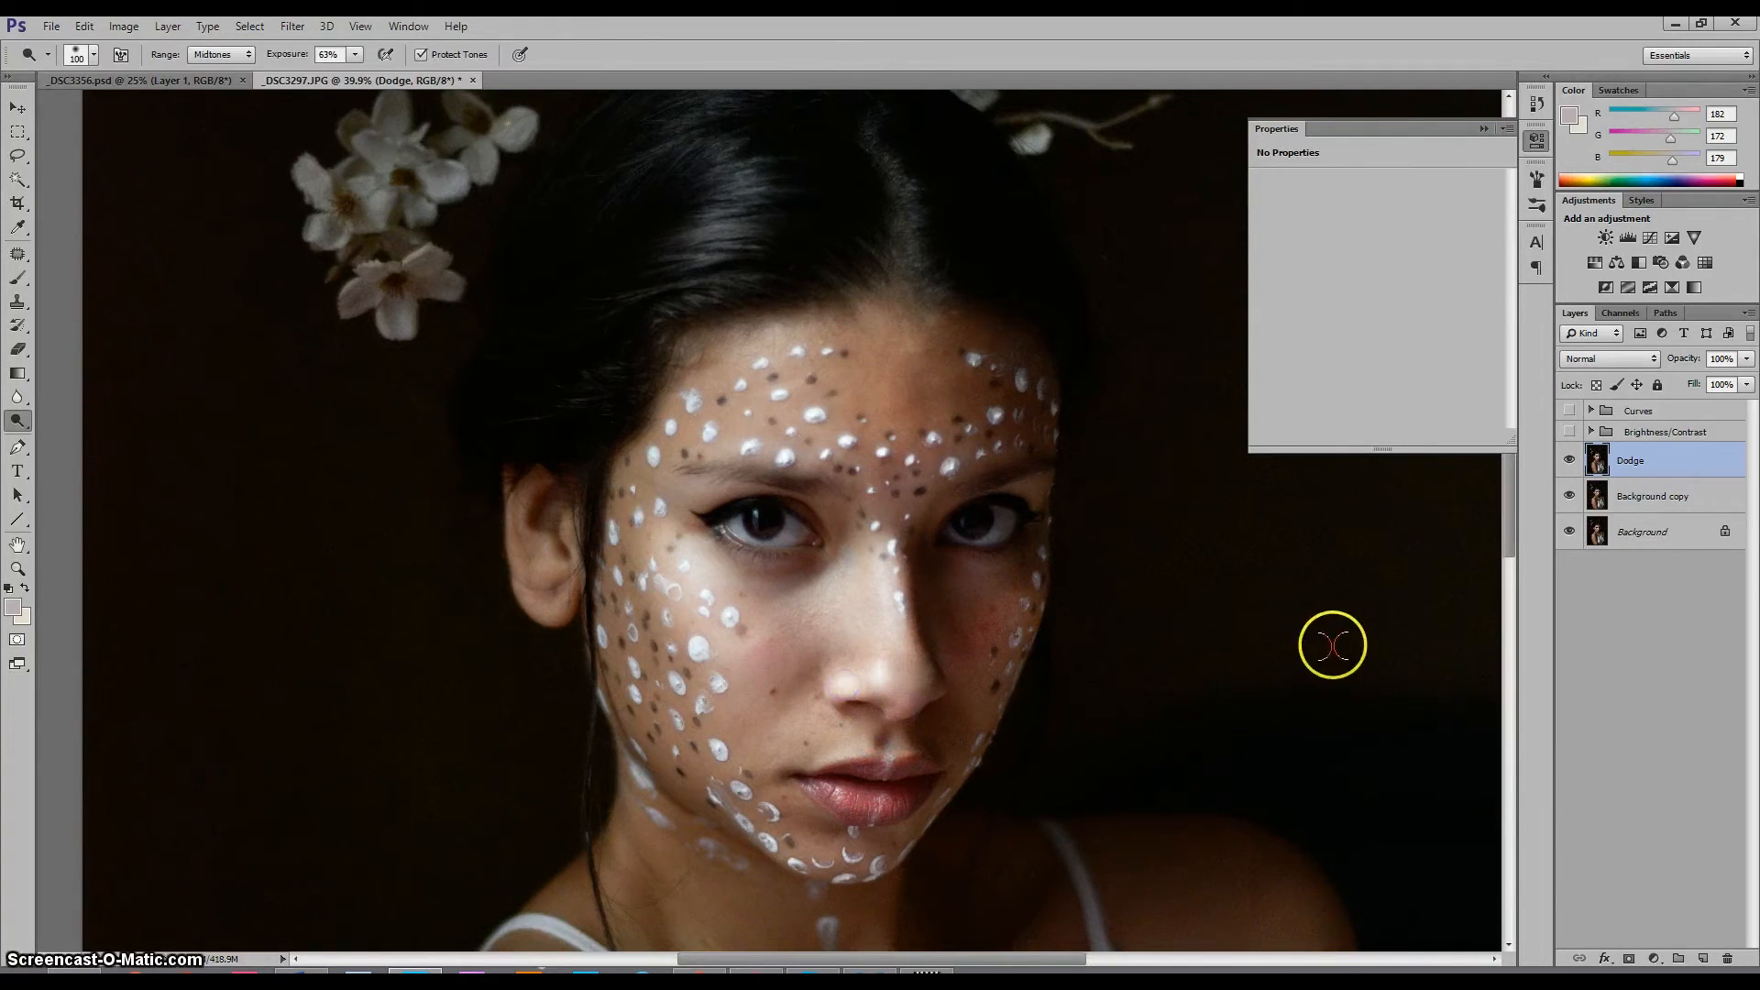
Dodge the upper eyelids of both eyes with the size 100 brush
{"action": "left_click_drag", "start_coordinate": [1508, 507], "coordinate": [1509, 539]}
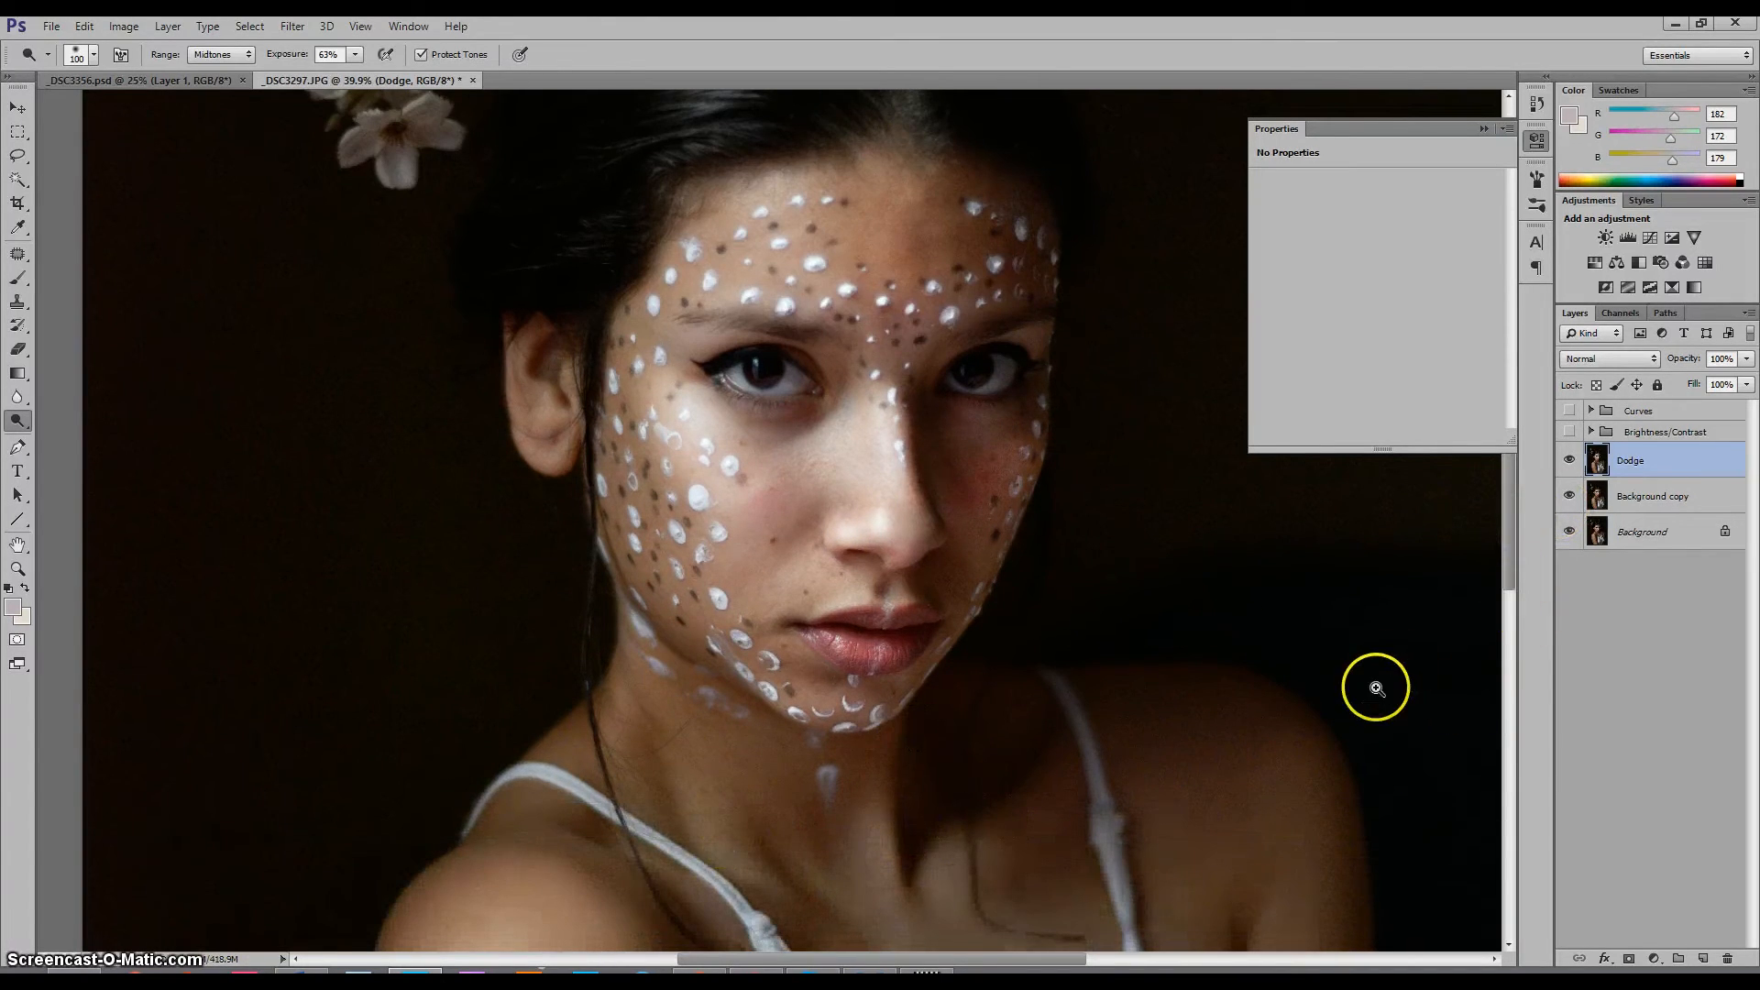
{"action": "key", "text": "z"}
{"action": "left_click_drag", "start_coordinate": [1052, 676], "coordinate": [1026, 696]}
{"action": "left_click", "coordinate": [888, 500]}
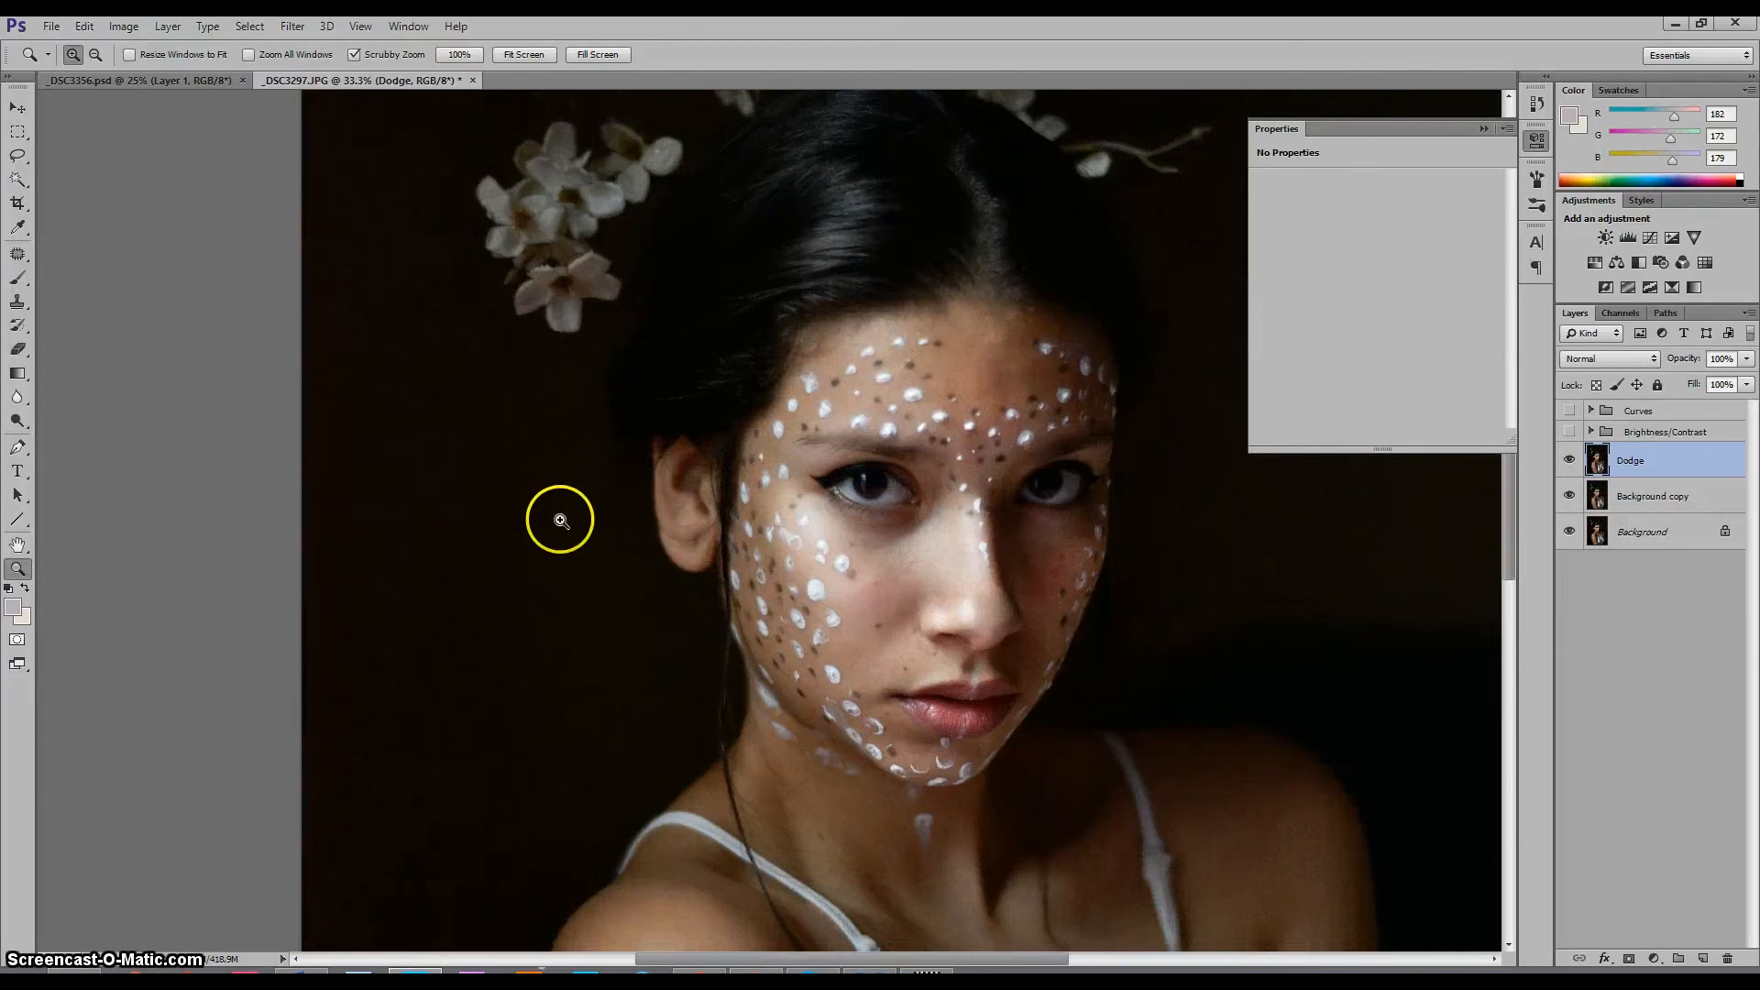
{"action": "key", "text": "o"}
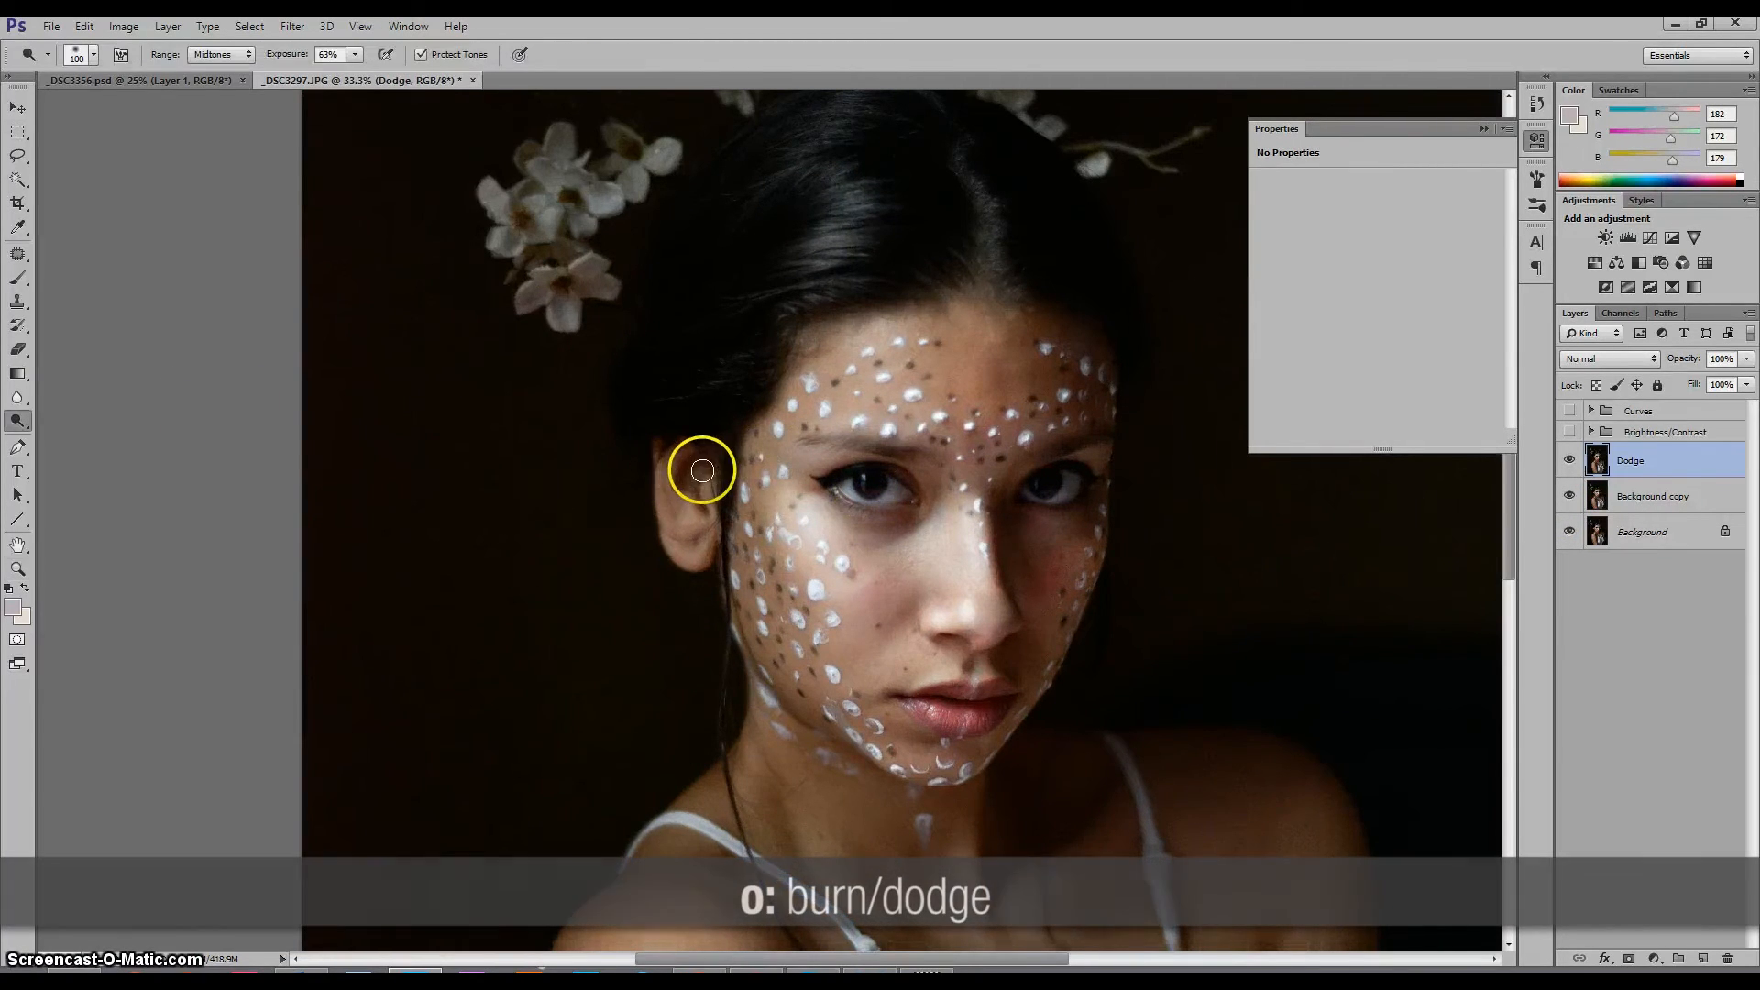
{"action": "mouse_move", "coordinate": [849, 442]}
{"action": "left_mouse_down"}
{"action": "mouse_move", "coordinate": [773, 472]}
{"action": "mouse_move", "coordinate": [857, 456]}
{"action": "left_mouse_up"}
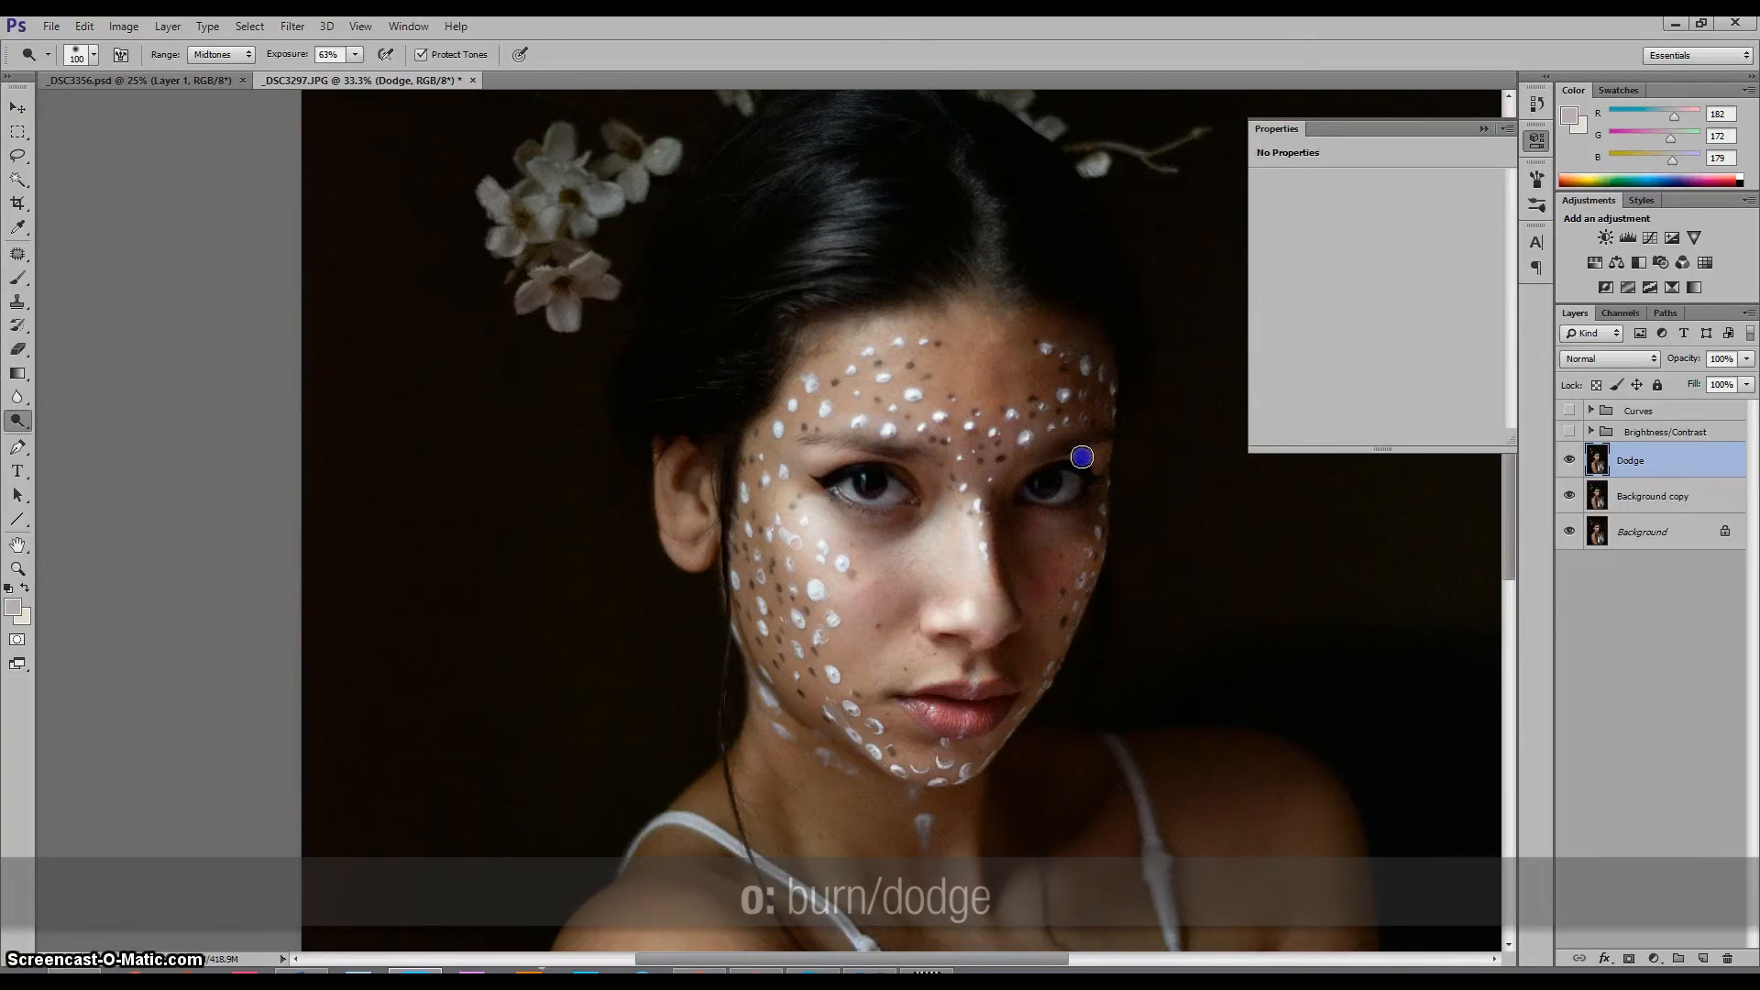
Dodge the near shoulder, neck and hair with the brush enlarged to size 400
{"action": "left_click_drag", "start_coordinate": [1506, 541], "coordinate": [1520, 691]}
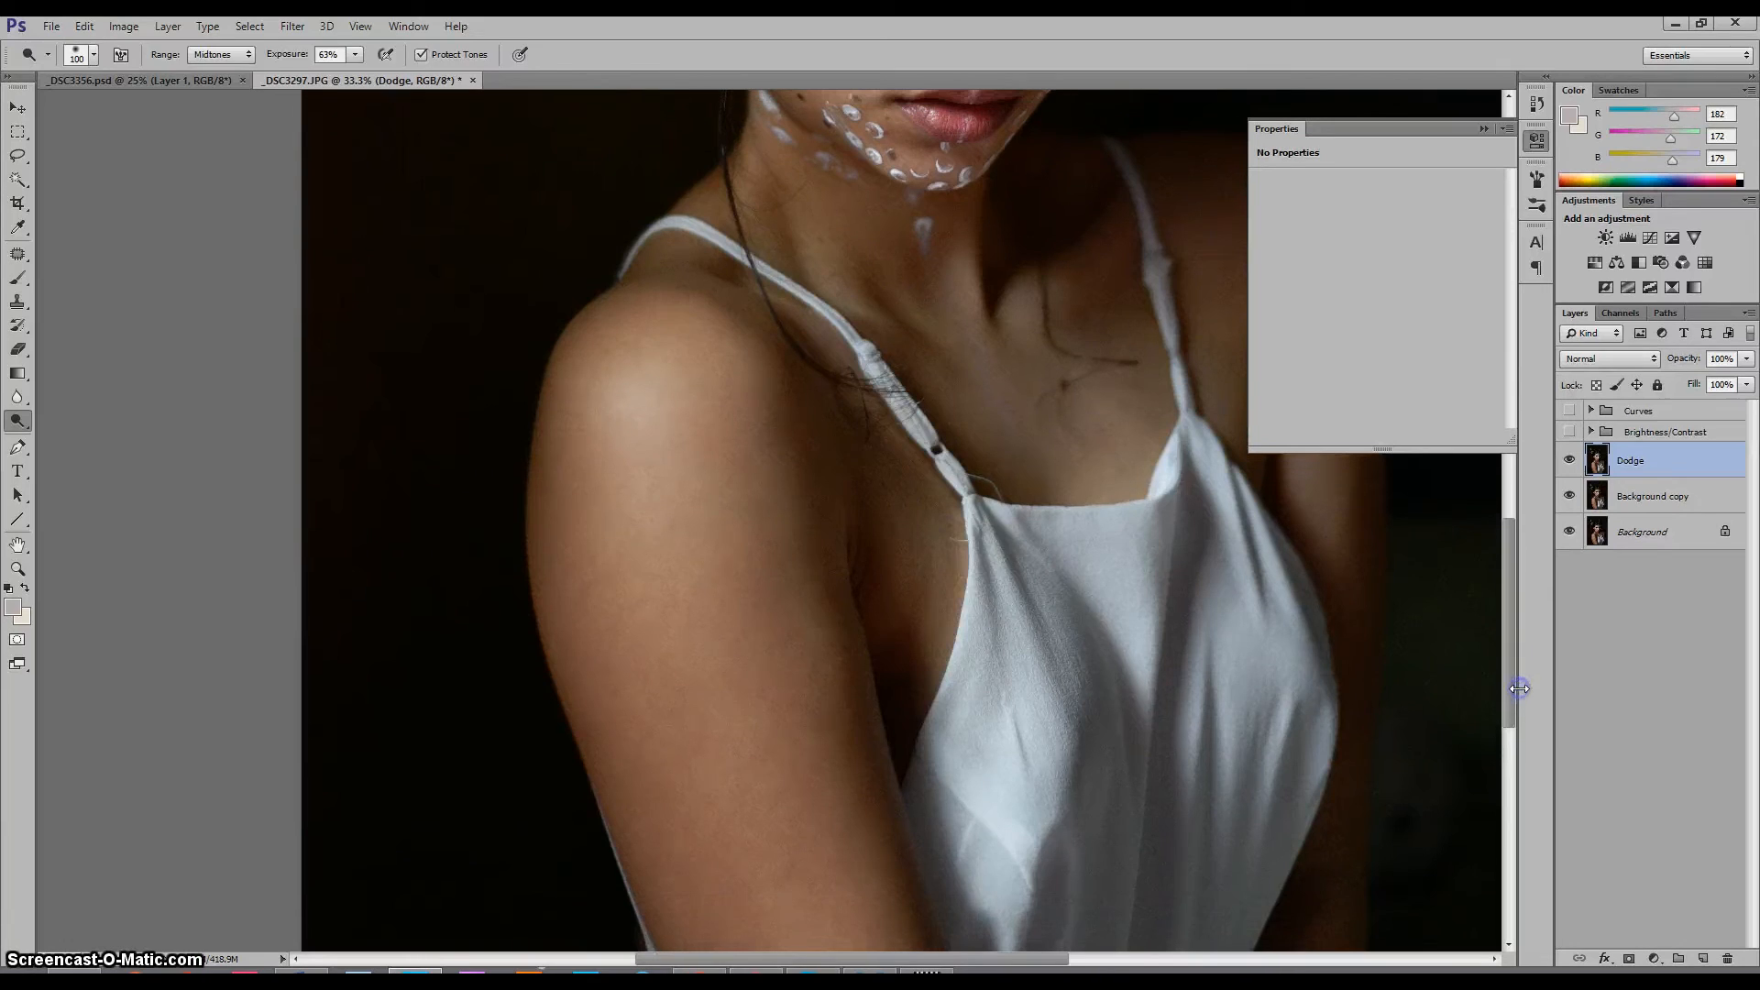
{"action": "key", "text": "z"}
{"action": "left_click", "coordinate": [1245, 642], "text": "alt"}
{"action": "left_click", "coordinate": [1247, 643], "text": "alt"}
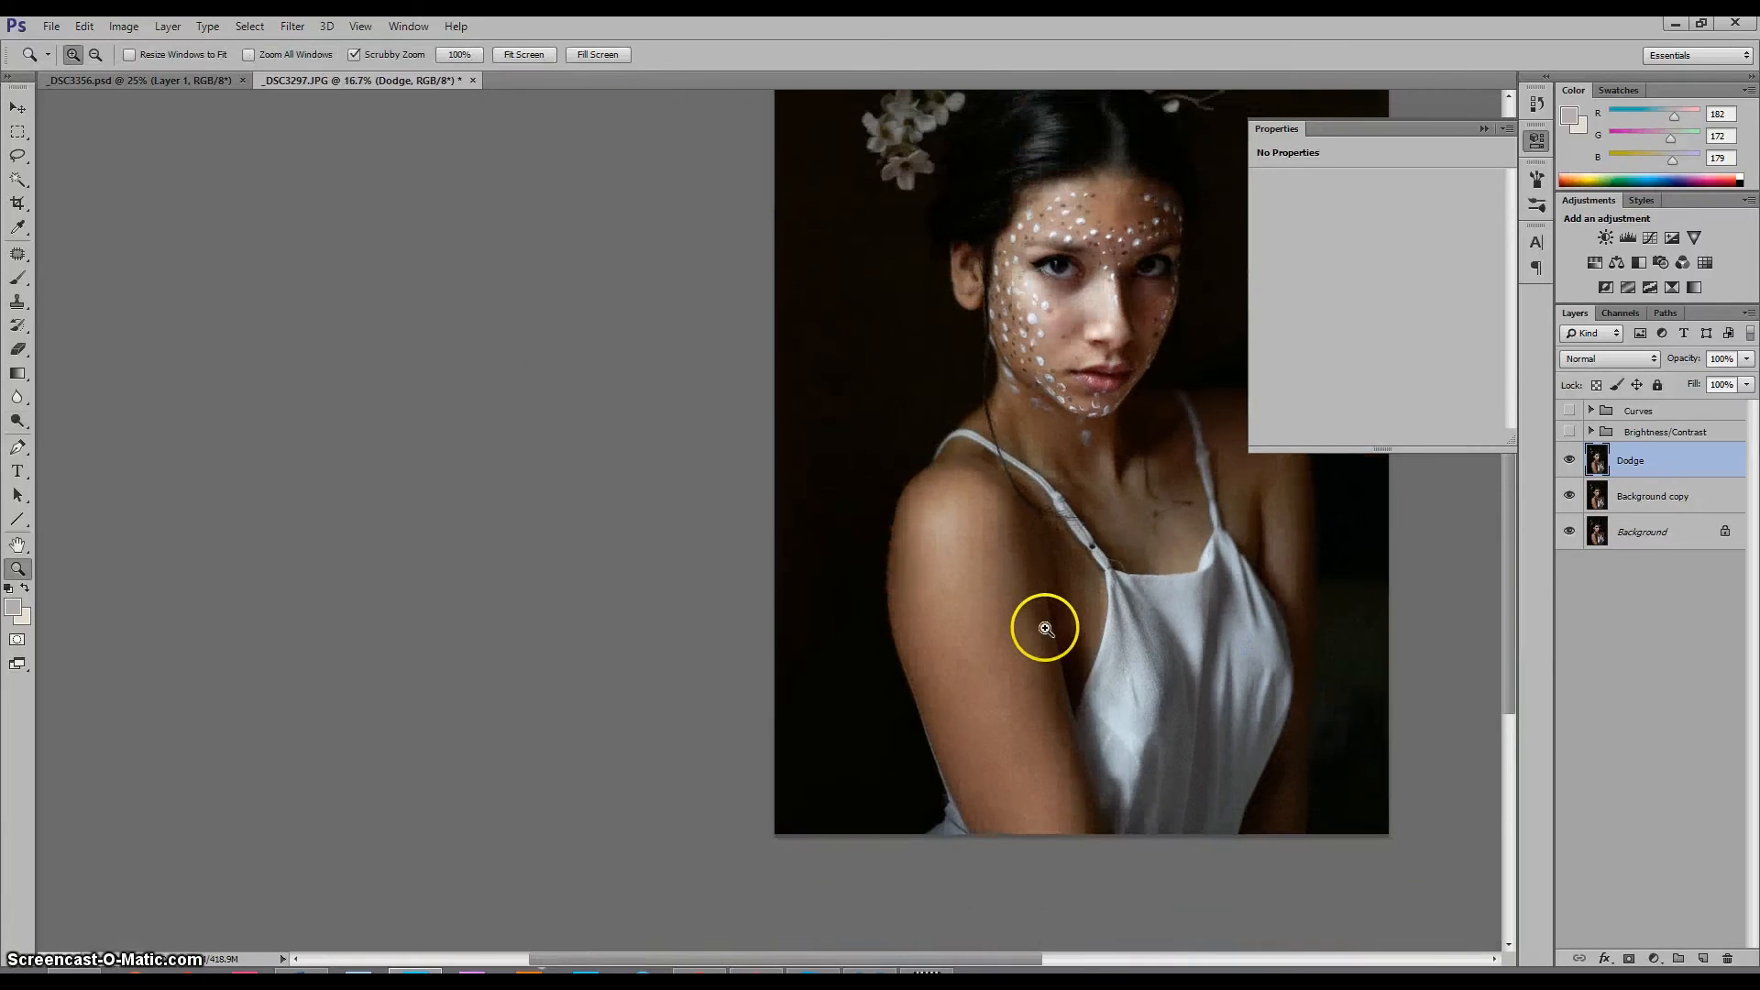
{"action": "key", "text": "o"}
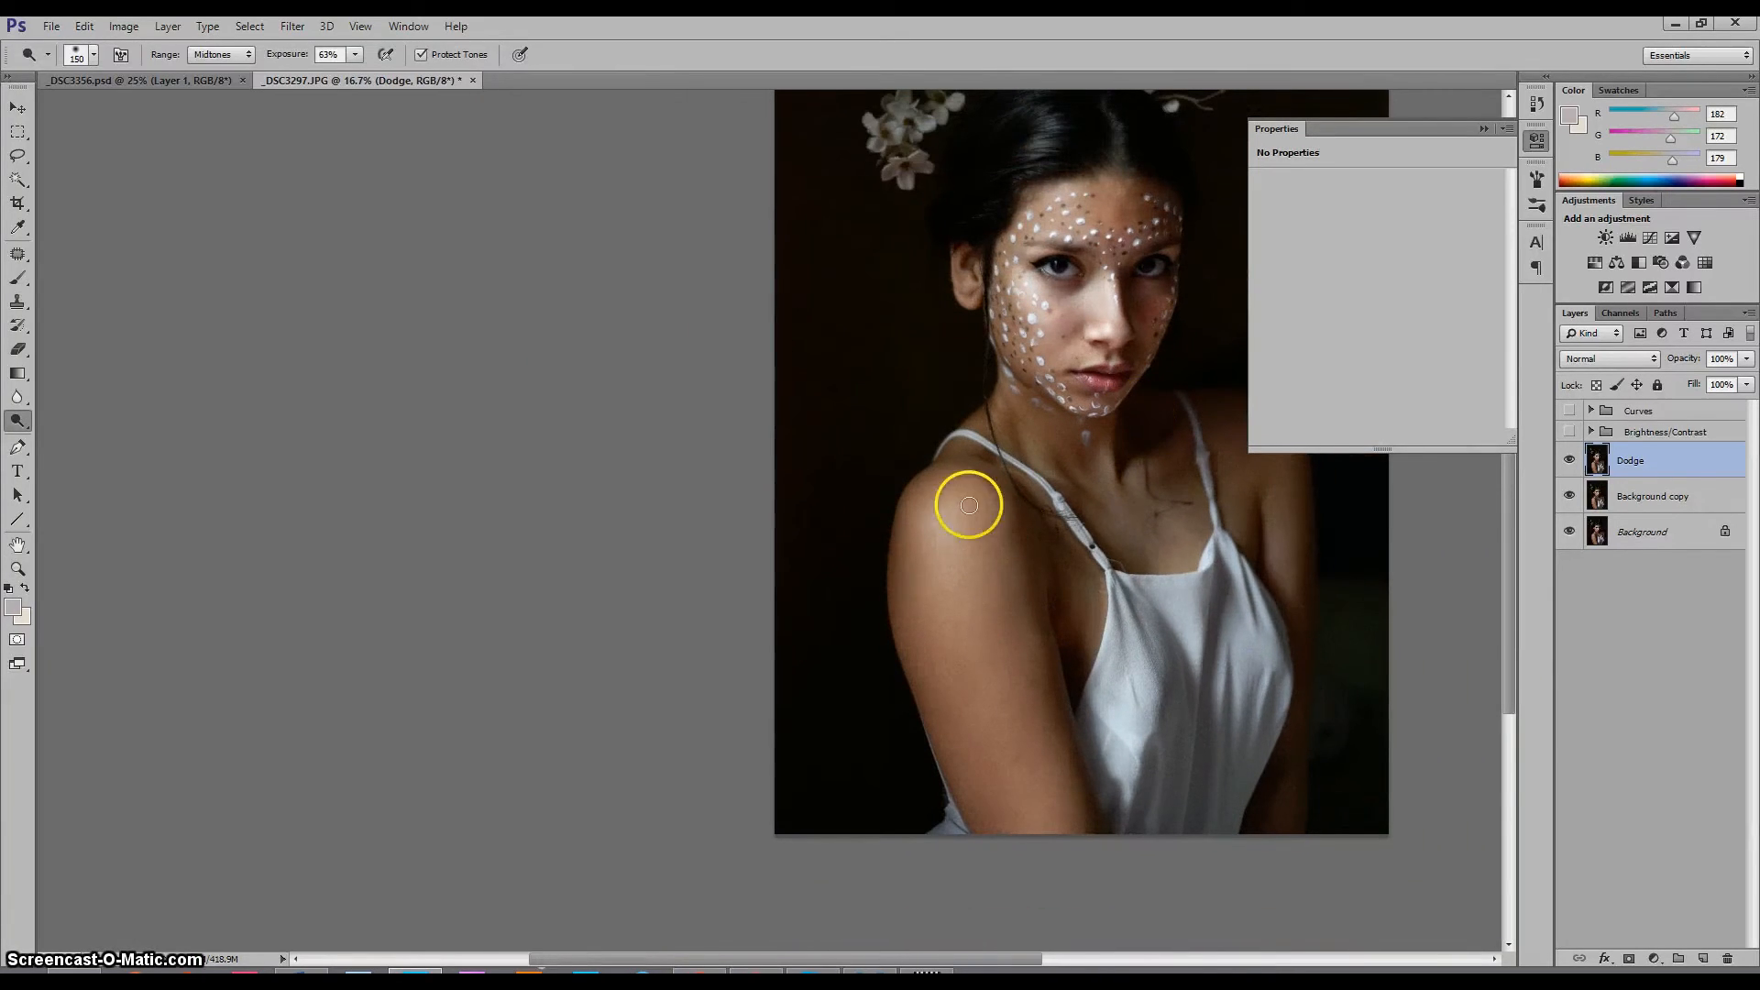
{"action": "left_click_drag", "start_coordinate": [954, 528], "coordinate": [954, 511]}
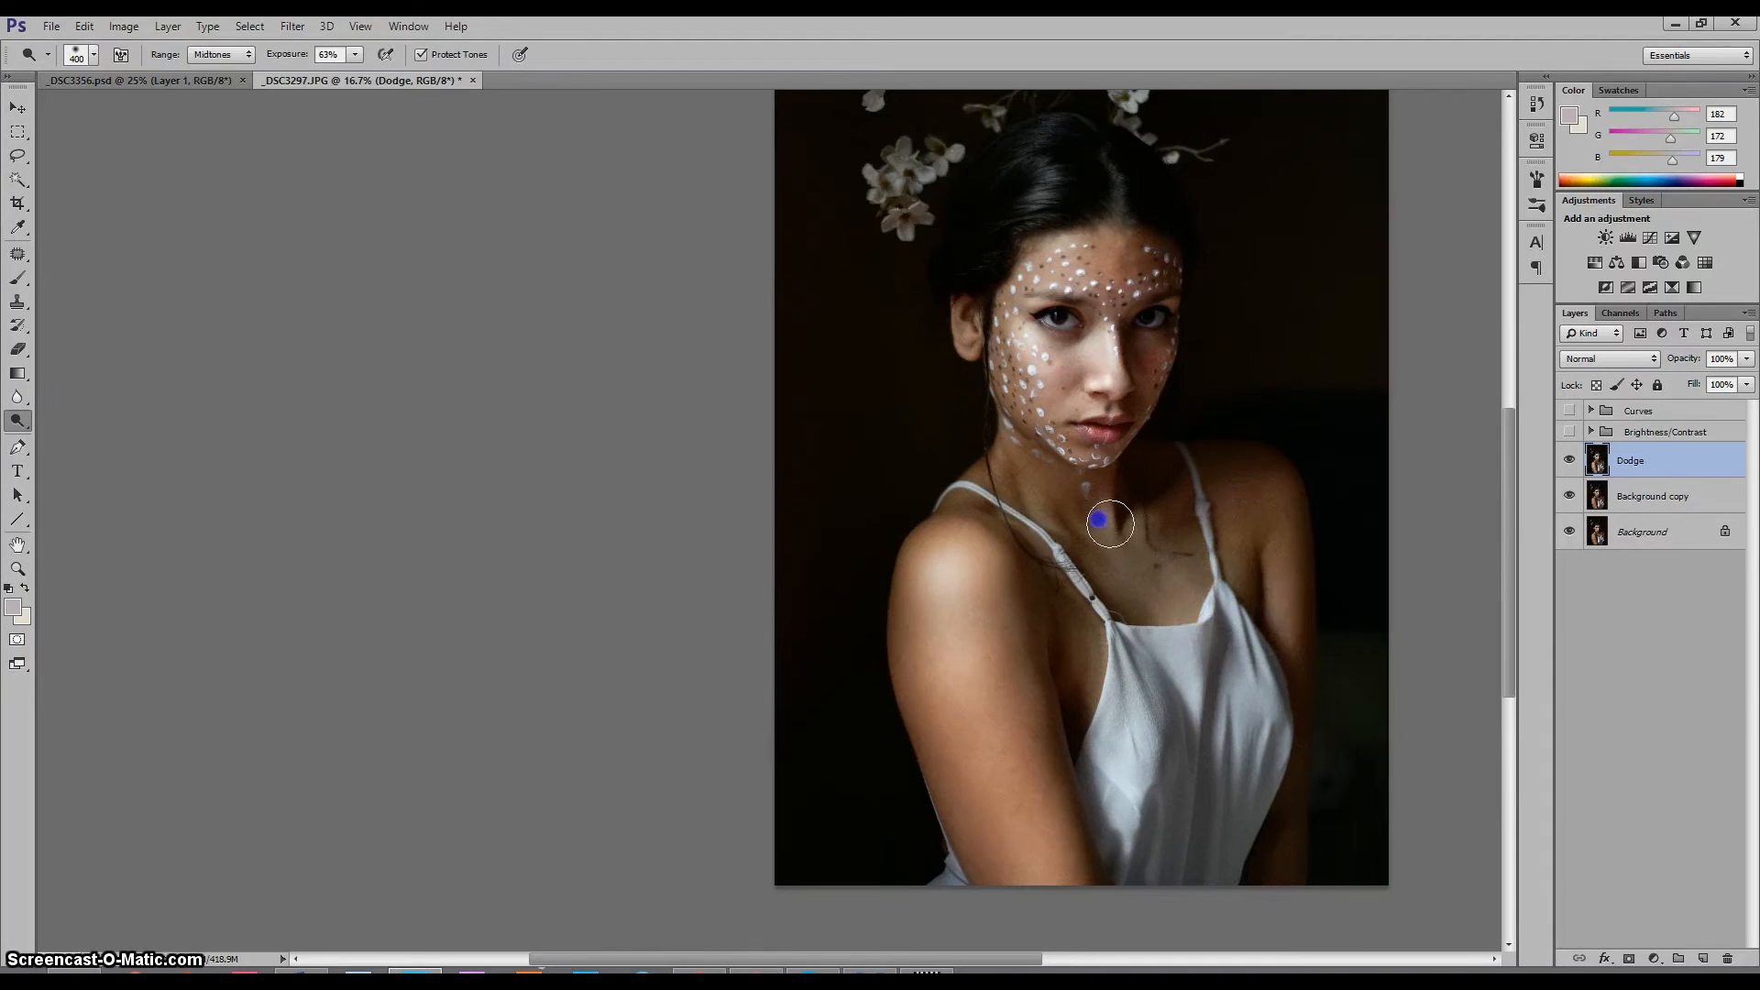
{"action": "mouse_move", "coordinate": [1143, 503]}
{"action": "left_mouse_down"}
{"action": "mouse_move", "coordinate": [1056, 507]}
{"action": "mouse_move", "coordinate": [1136, 499]}
{"action": "mouse_move", "coordinate": [1075, 478]}
{"action": "mouse_move", "coordinate": [1097, 454]}
{"action": "mouse_move", "coordinate": [1117, 284]}
{"action": "mouse_move", "coordinate": [998, 139]}
{"action": "mouse_move", "coordinate": [1025, 206]}
{"action": "left_mouse_up"}
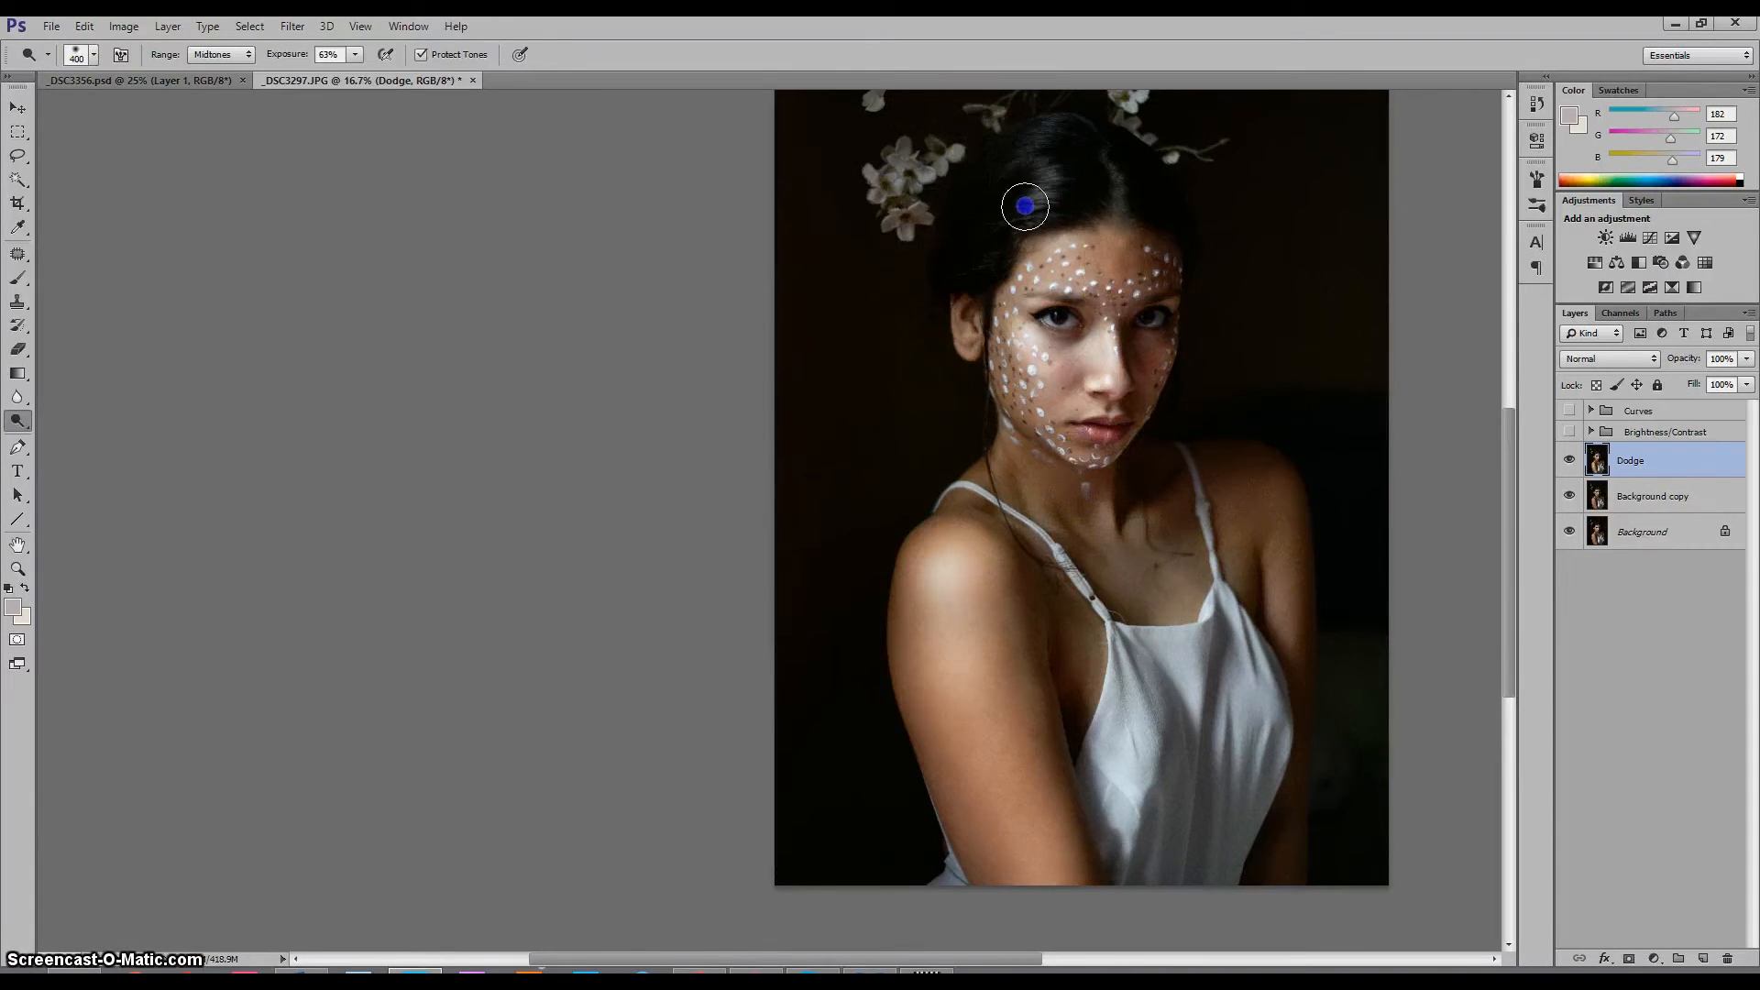
Dodge along the near arm, enlarging the brush to size 700
{"action": "left_click_drag", "start_coordinate": [977, 720], "coordinate": [982, 672]}
{"action": "key", "text": "bracketright"}
{"action": "key", "text": "bracketright"}
{"action": "key", "text": "bracketright"}
{"action": "mouse_move", "coordinate": [990, 770]}
{"action": "left_mouse_down"}
{"action": "mouse_move", "coordinate": [982, 805]}
{"action": "mouse_move", "coordinate": [952, 665]}
{"action": "mouse_move", "coordinate": [1024, 850]}
{"action": "mouse_move", "coordinate": [985, 745]}
{"action": "left_mouse_up"}
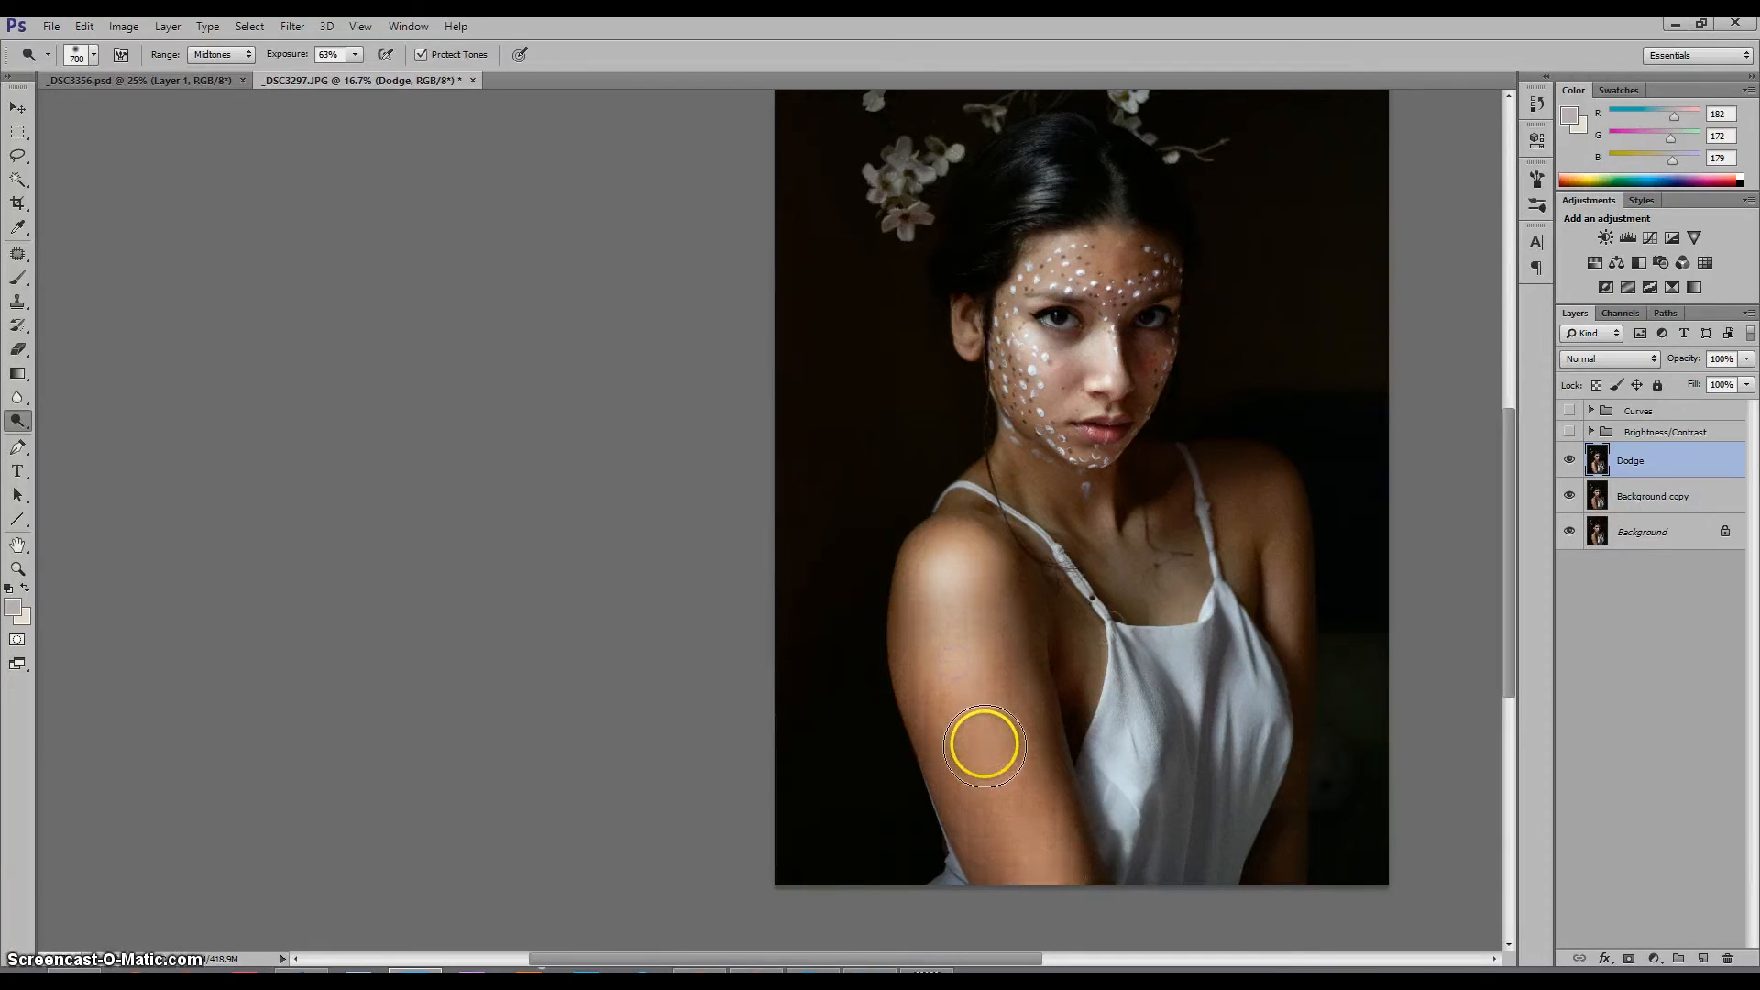
Compare the whole portrait with the Dodge layer hidden and shown
{"action": "left_click", "coordinate": [1510, 640]}
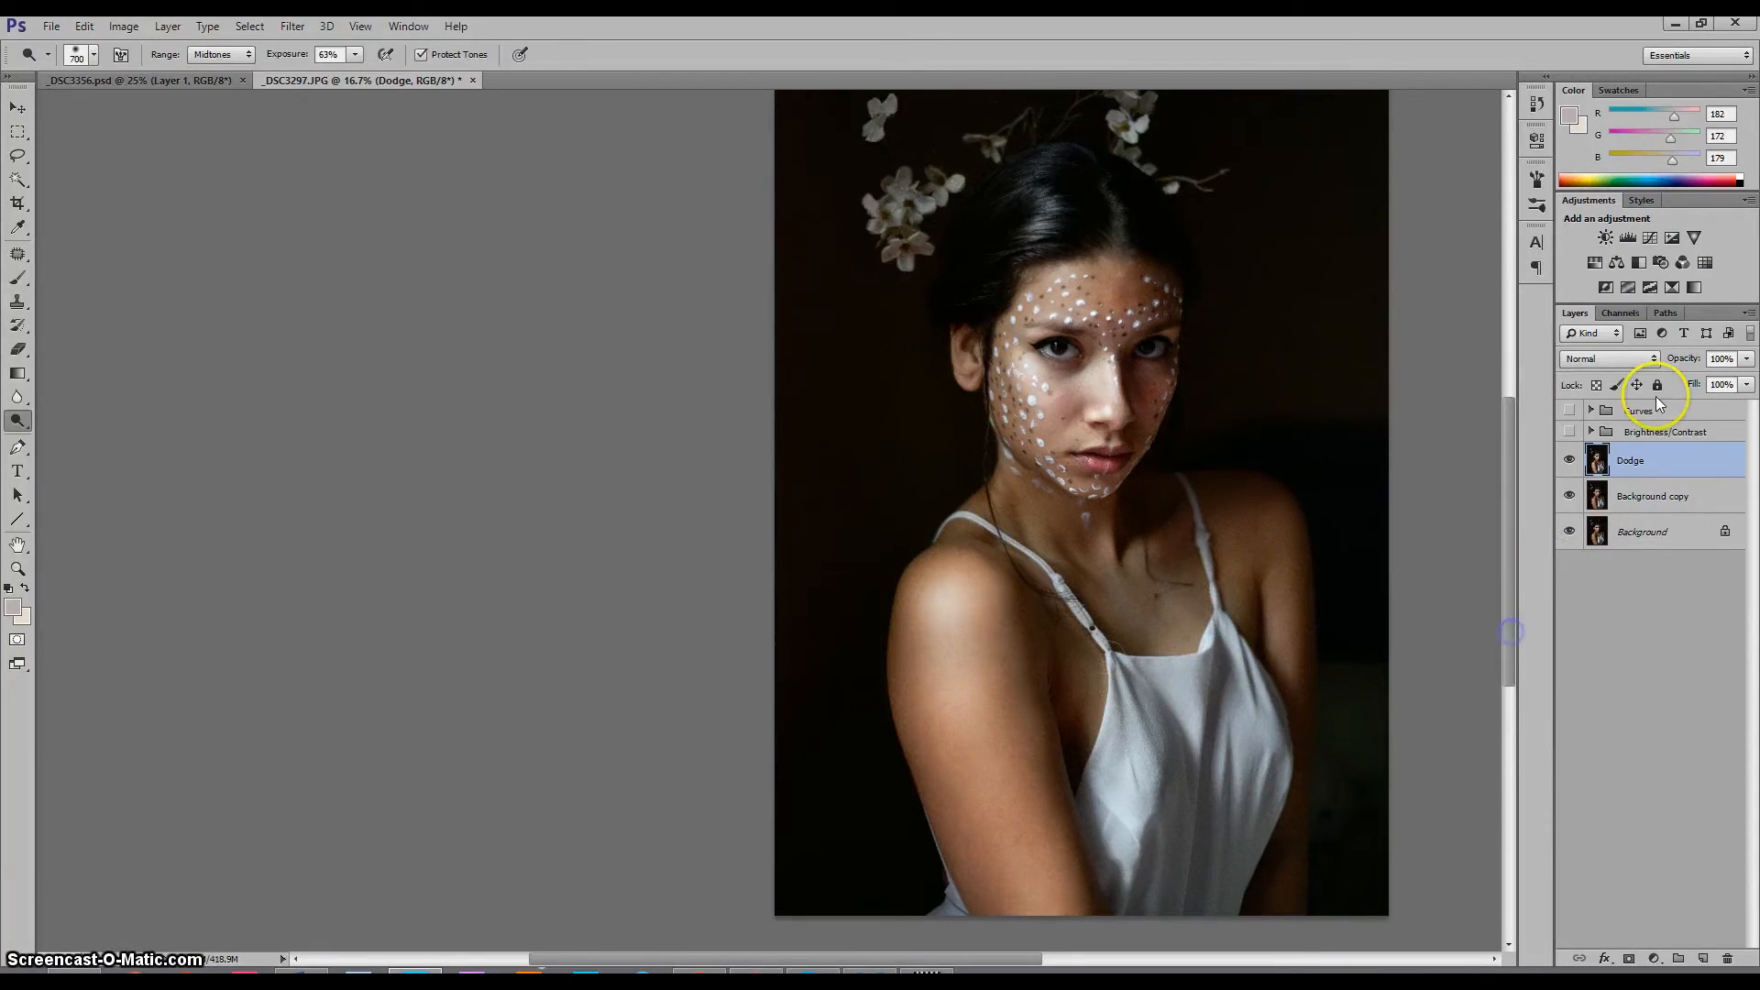
{"action": "left_click", "coordinate": [1571, 460]}
{"action": "left_click", "coordinate": [1571, 460]}
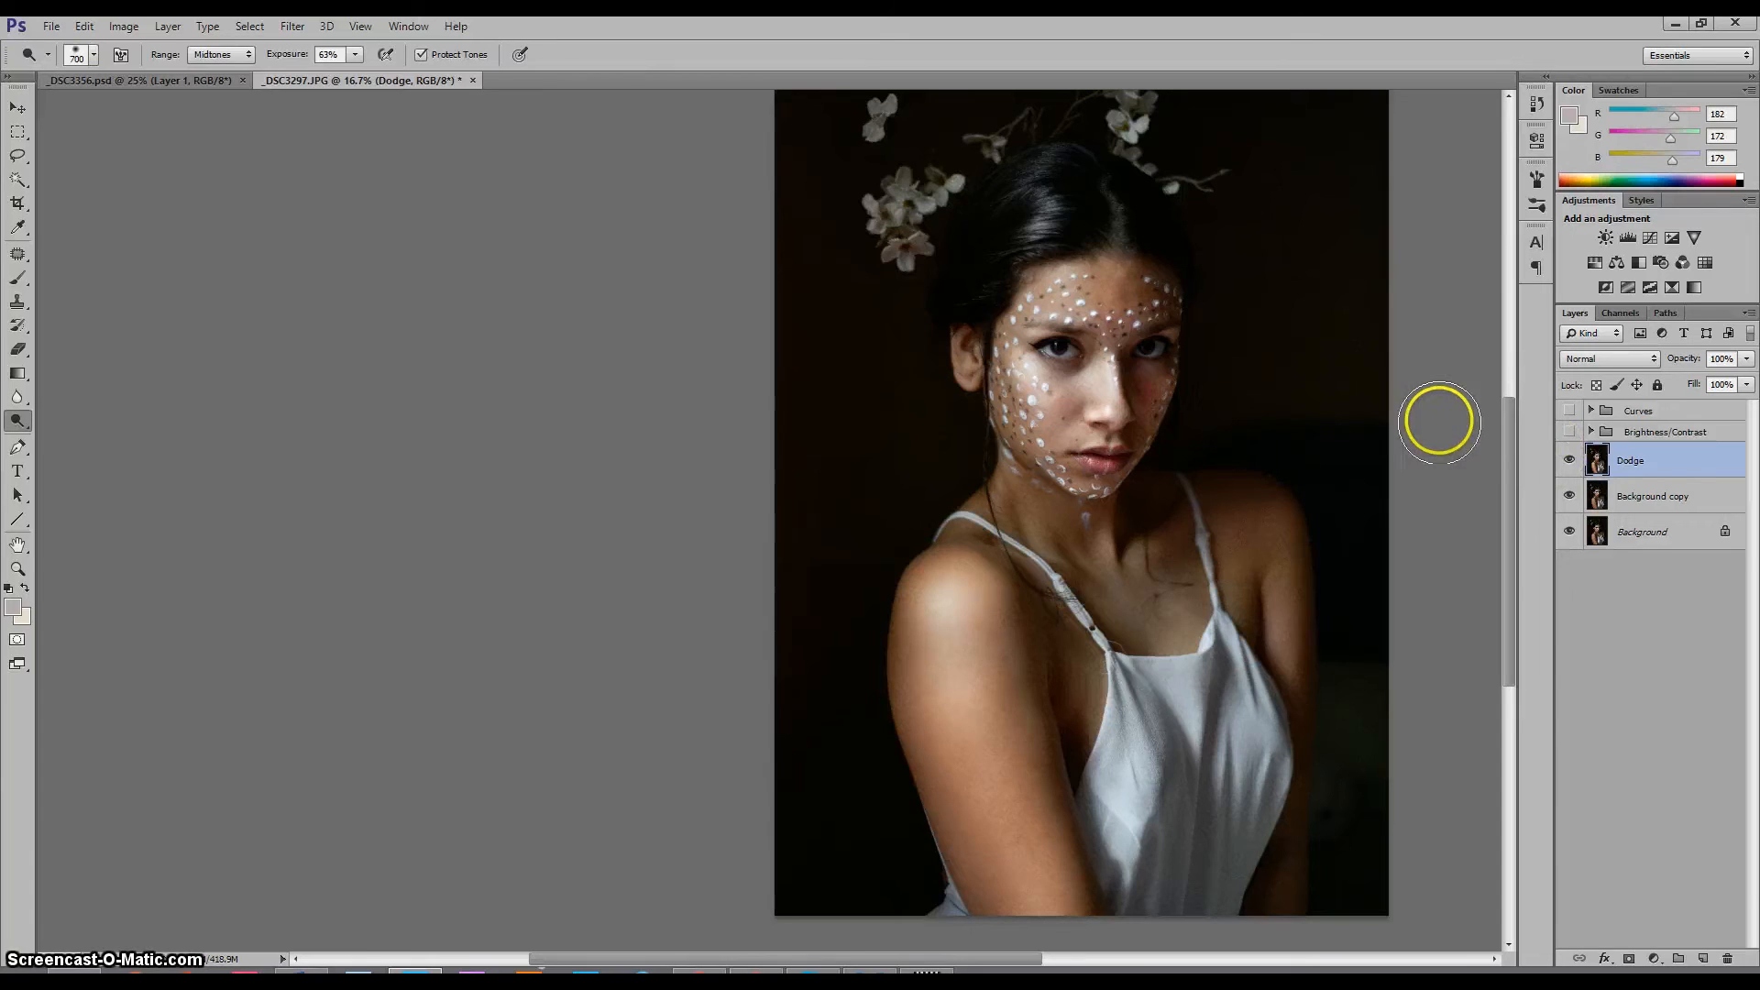
Add a white layer mask to the Dodge layer
{"action": "left_click", "coordinate": [1628, 959]}
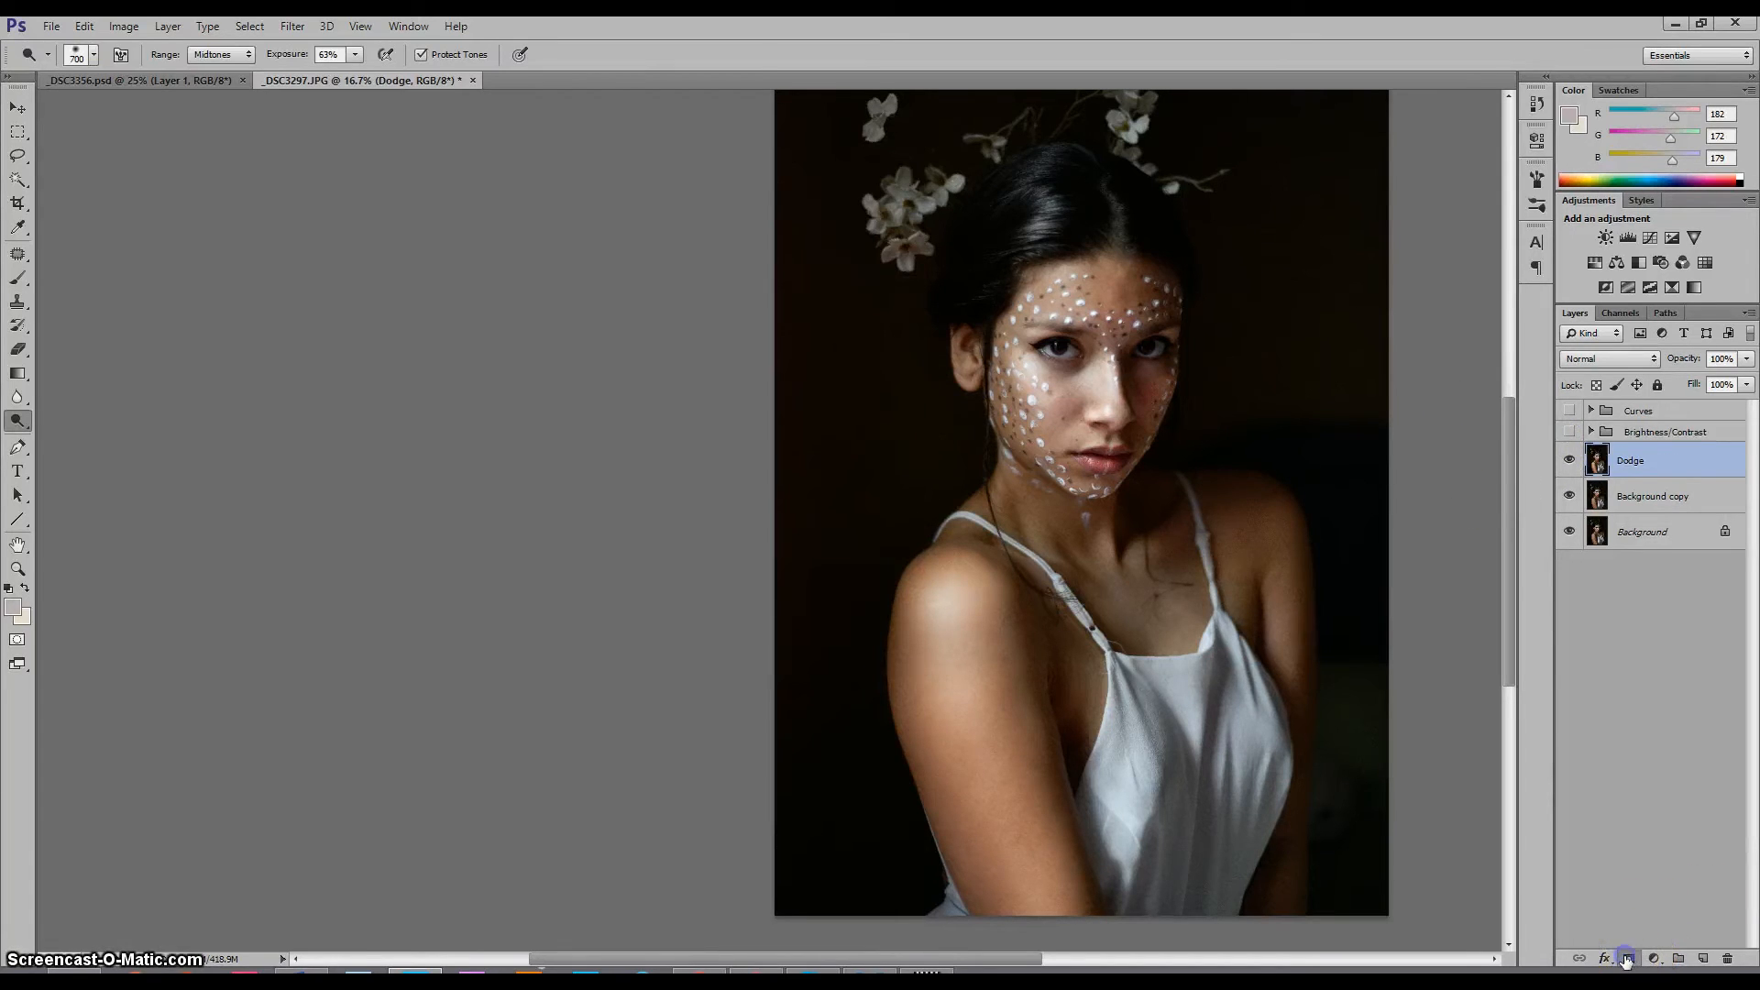
{"action": "left_click", "coordinate": [1247, 444]}
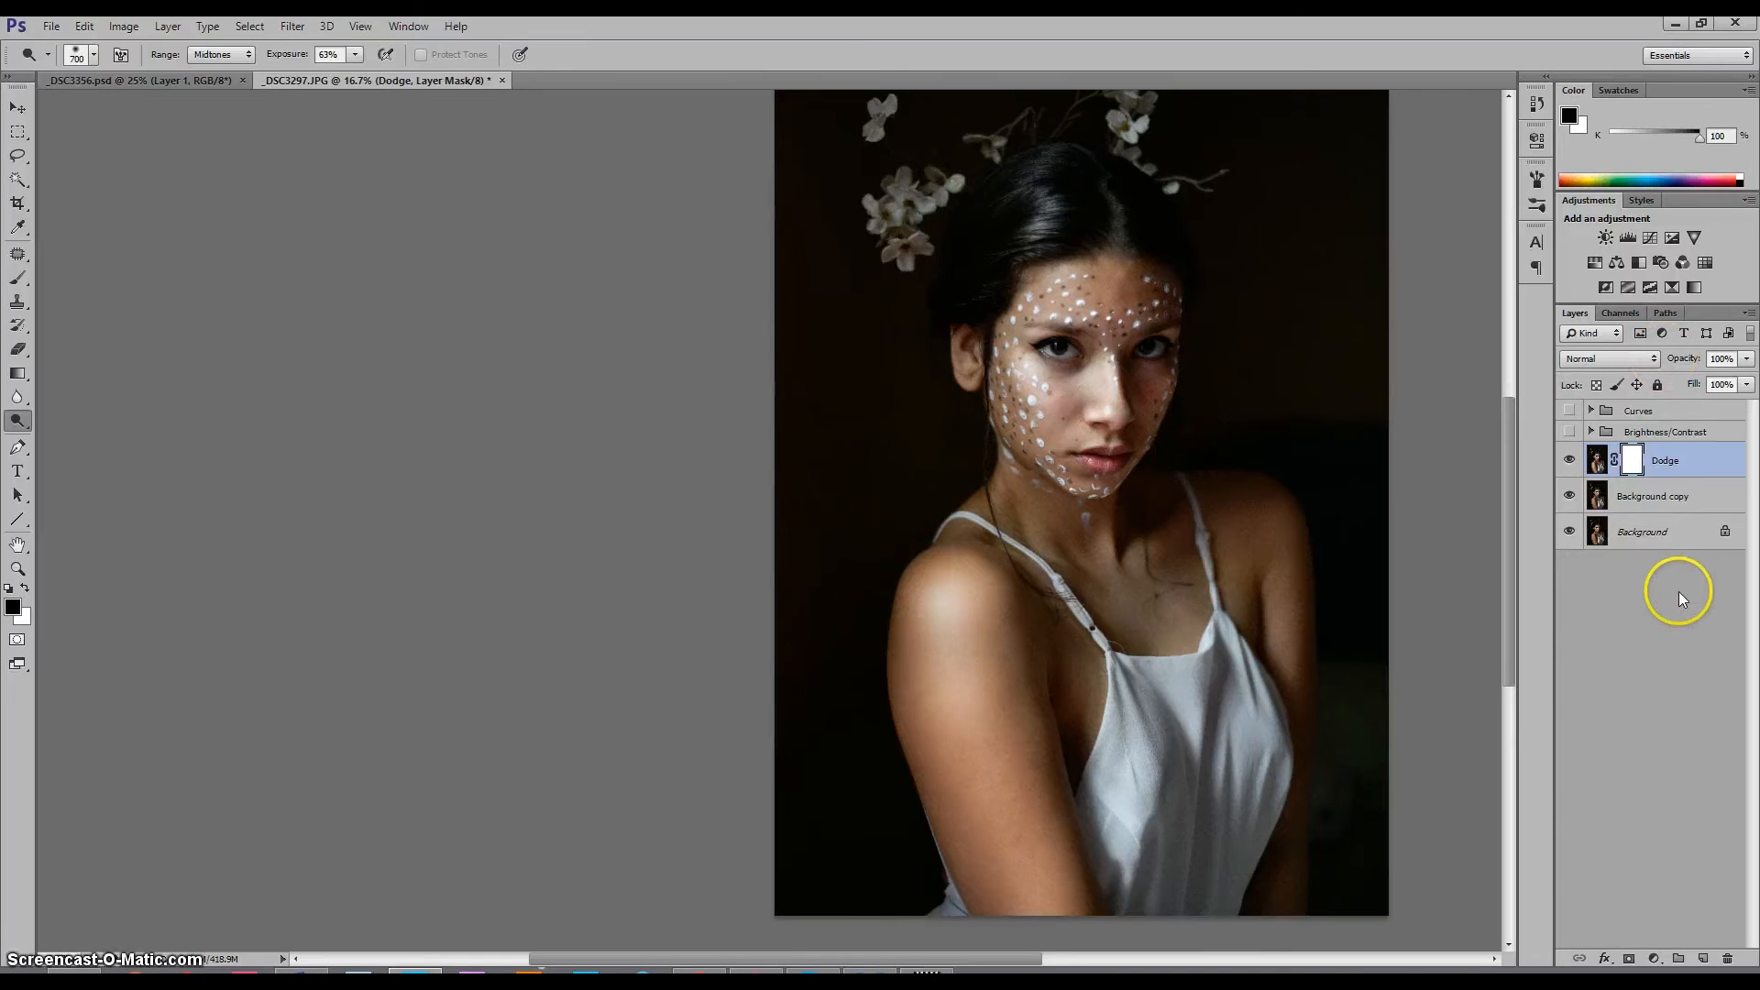
Duplicate the masked Dodge layer and name the copy Burn
{"action": "left_click", "coordinate": [1567, 461]}
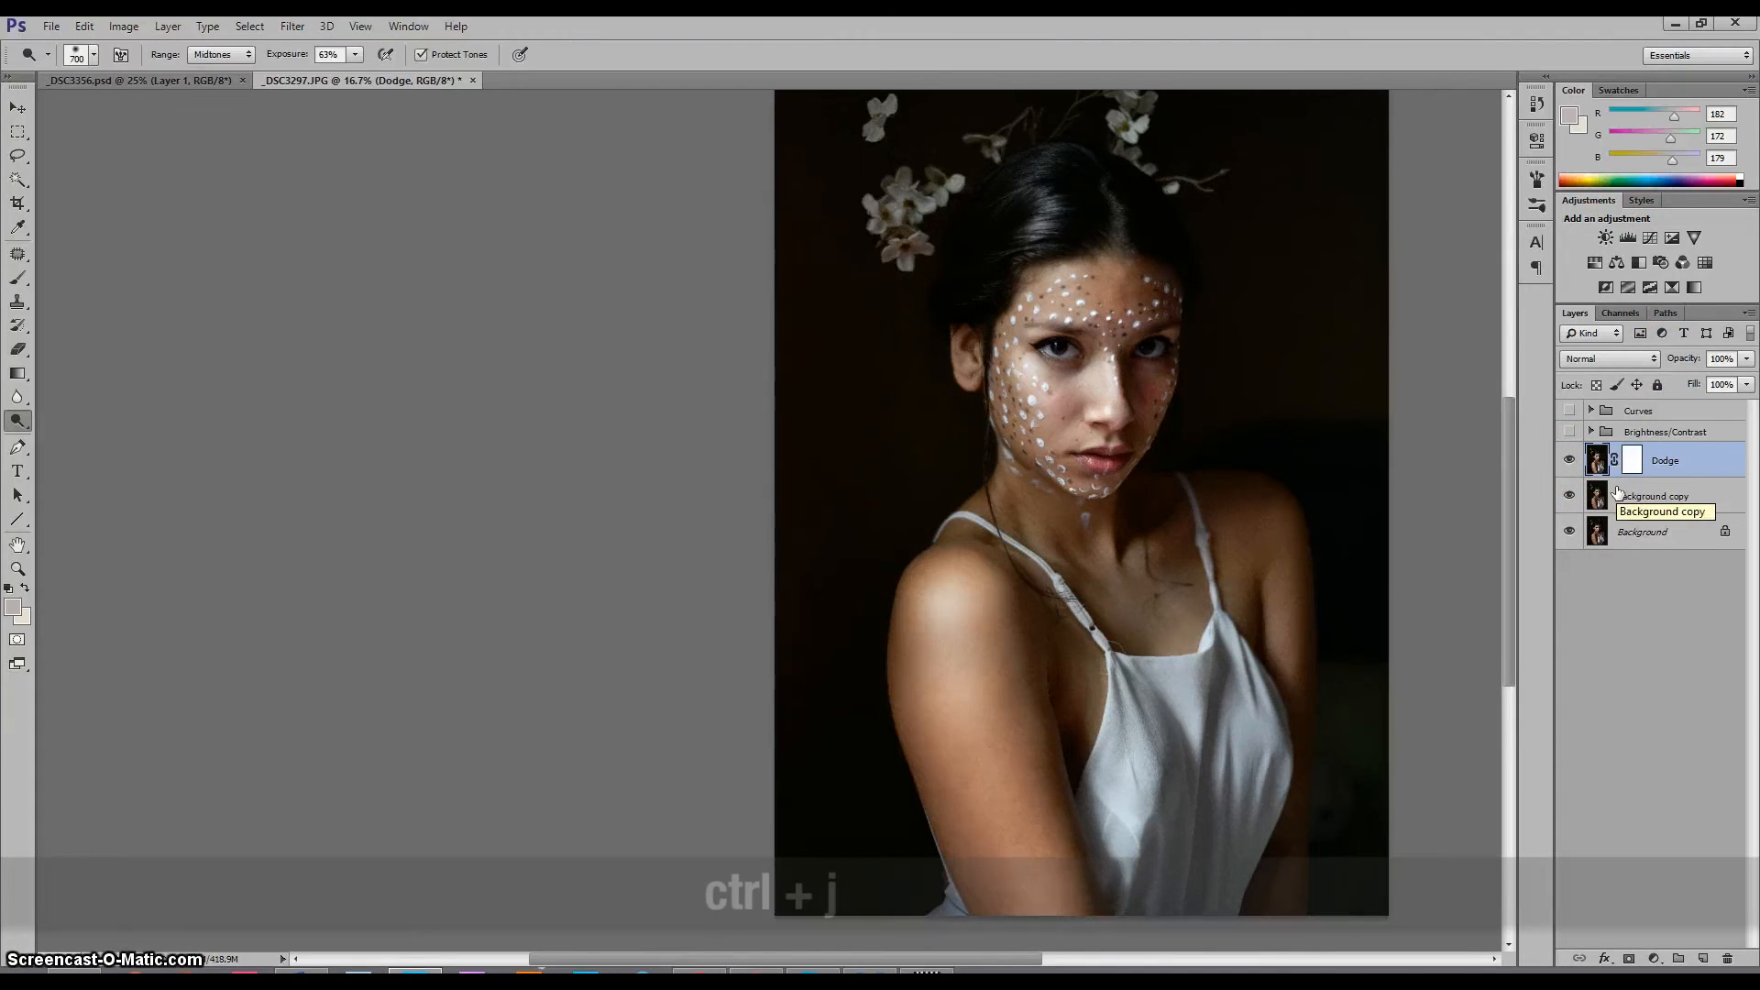
{"action": "left_click", "coordinate": [1665, 452]}
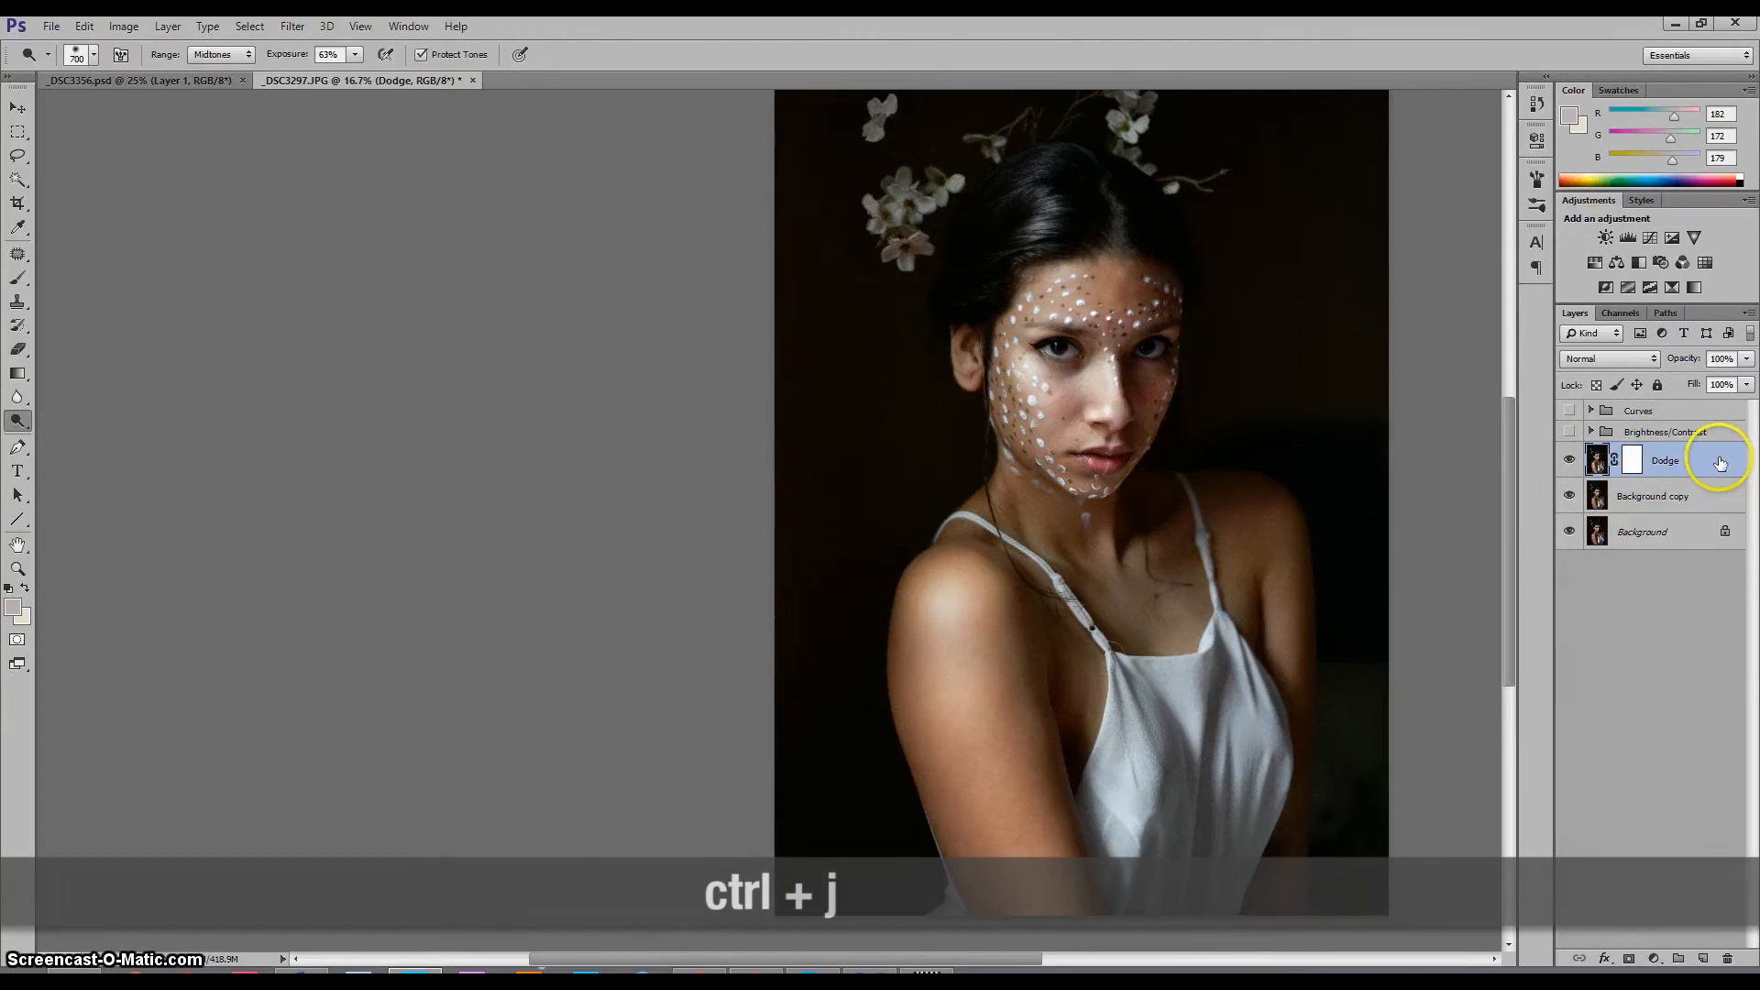
{"action": "key", "text": "ctrl+j"}
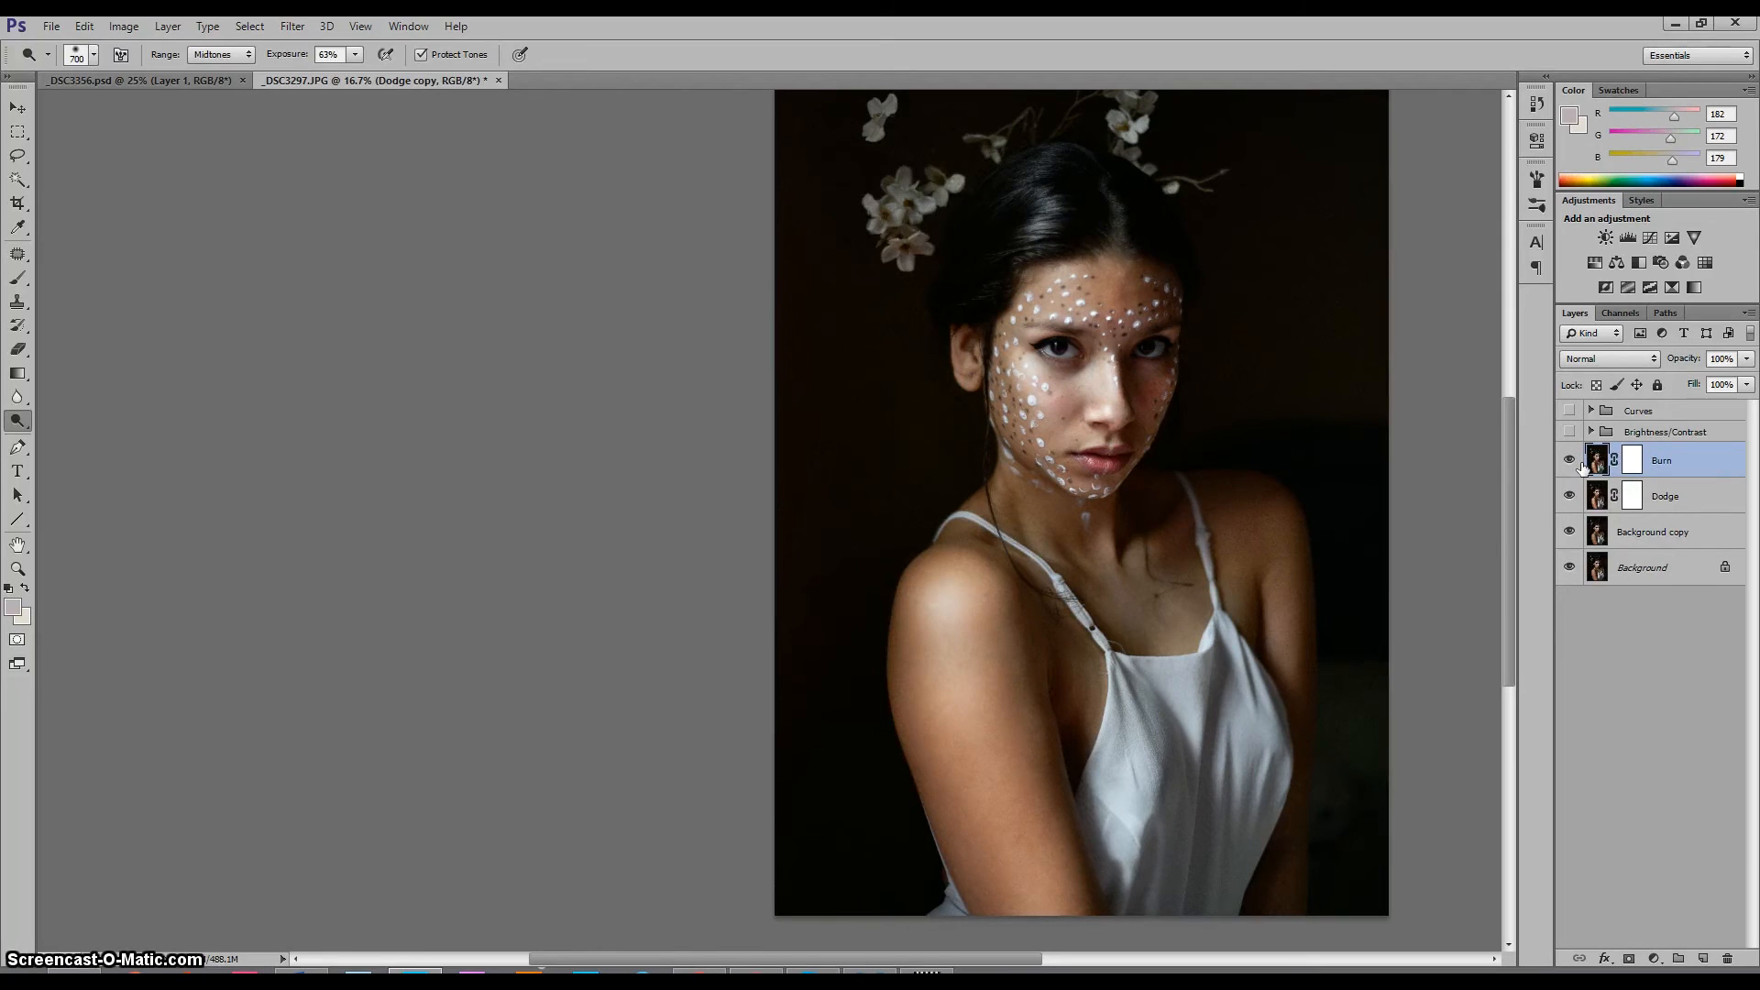
Switch from the Dodge tool to the Burn tool for working on the face in the Burn layer
{"action": "key", "text": "z"}
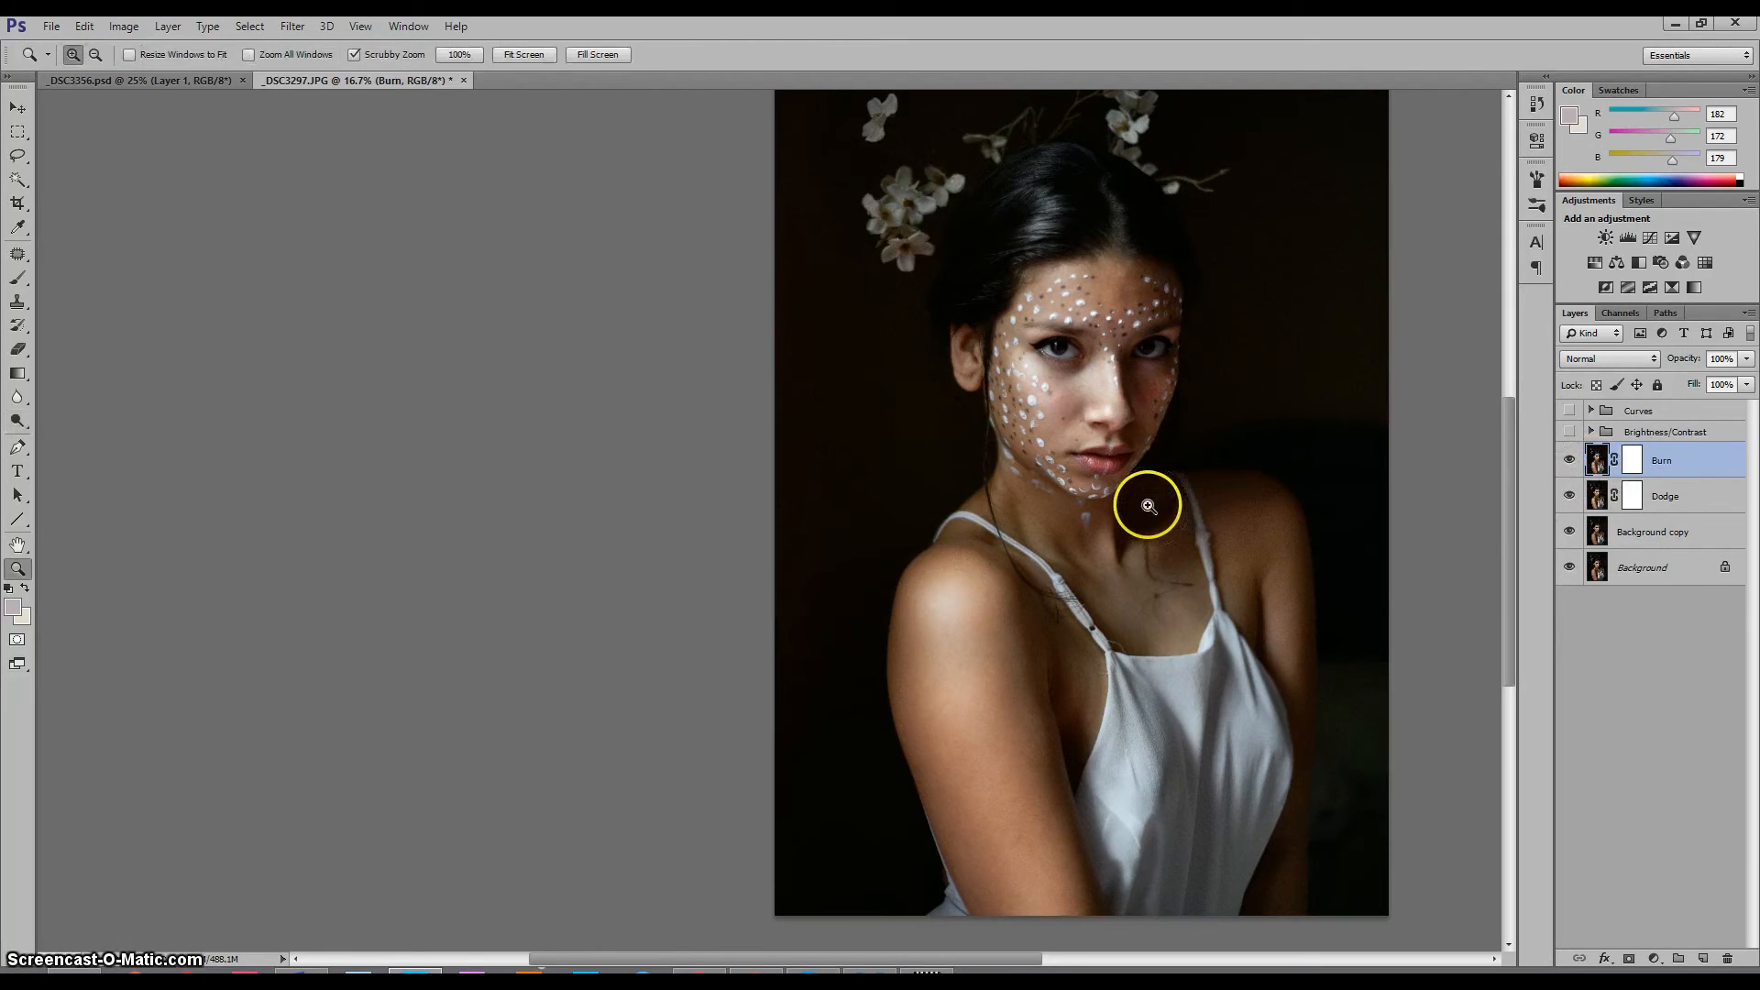
{"action": "left_click", "coordinate": [1071, 384]}
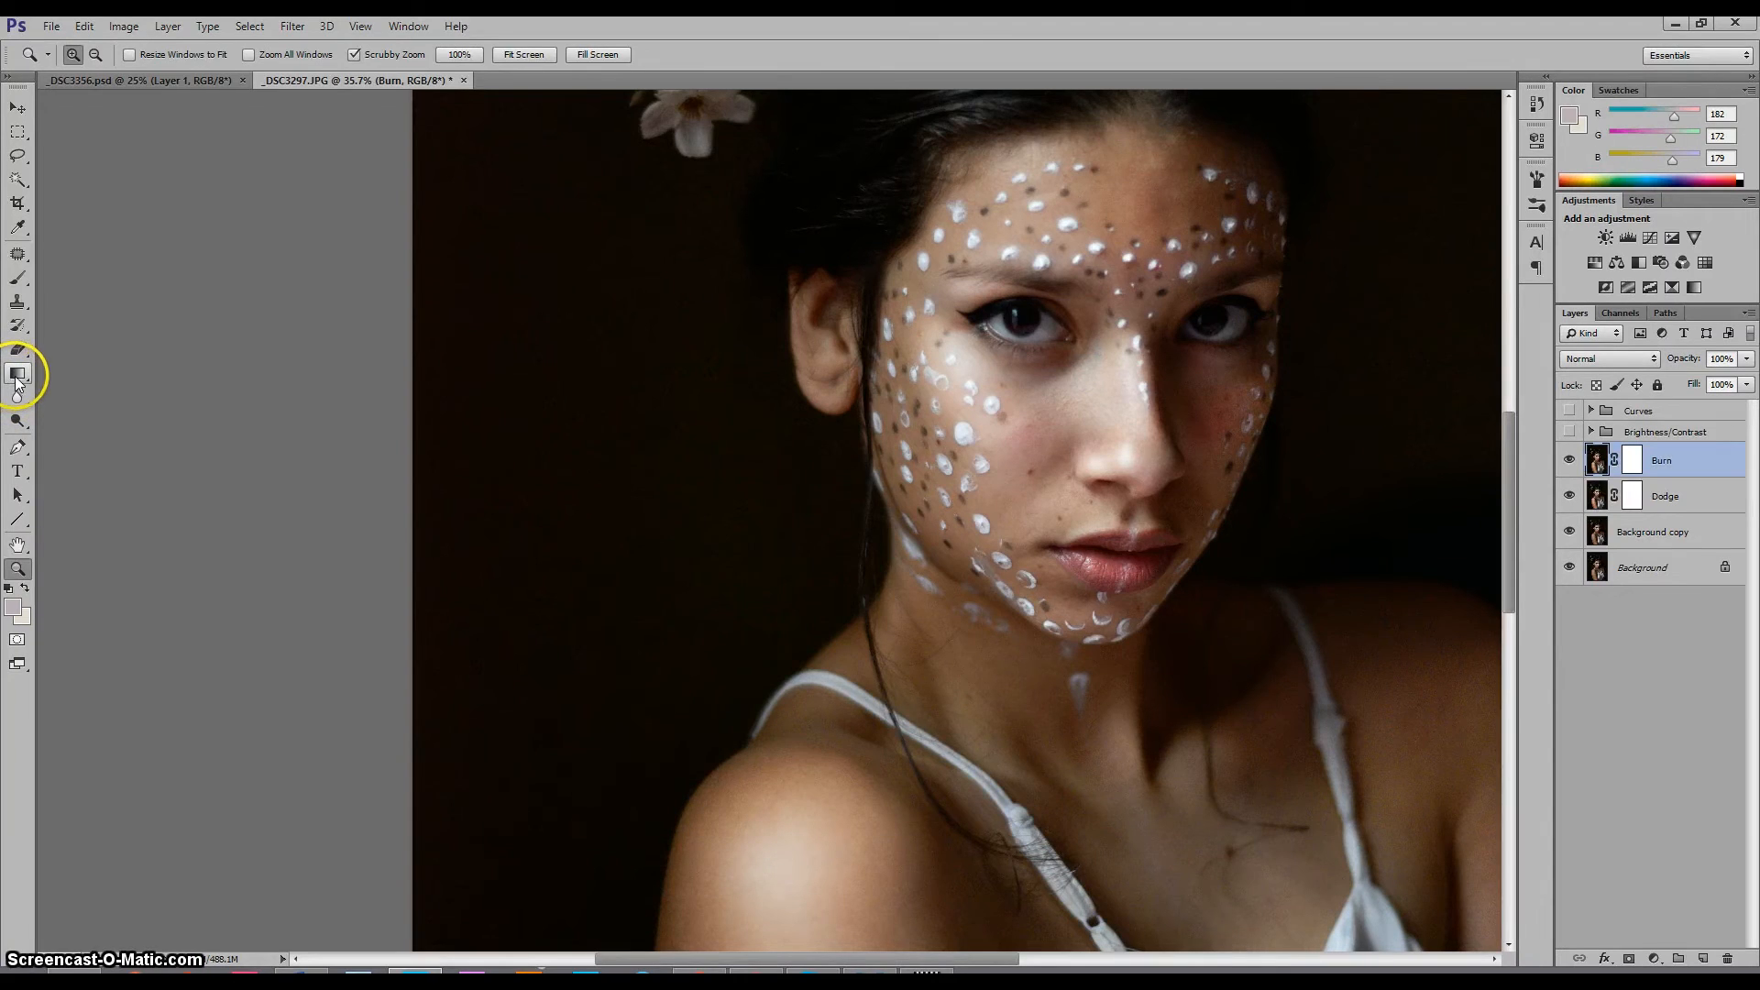
{"action": "left_click_drag", "start_coordinate": [18, 420], "coordinate": [78, 442]}
{"action": "left_click", "coordinate": [11, 419]}
{"action": "left_click", "coordinate": [67, 439]}
{"action": "key", "text": "shift+o"}
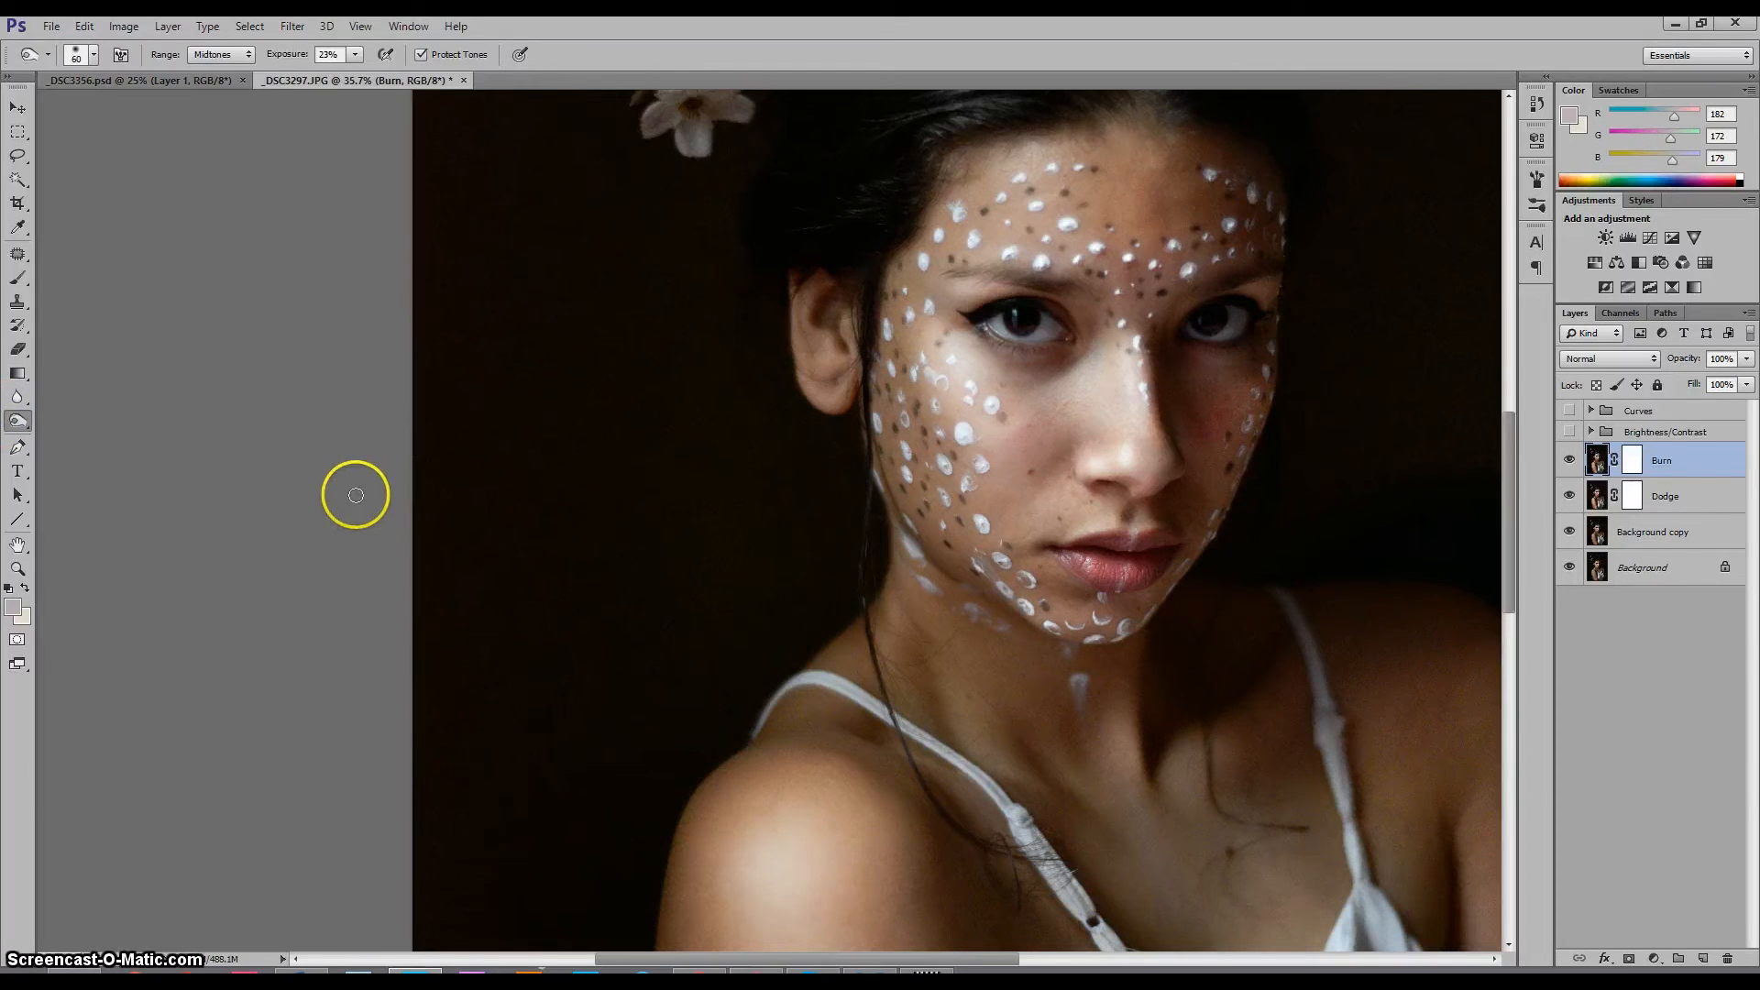
{"action": "key", "text": "shift+o"}
{"action": "key", "text": "shift+o"}
{"action": "left_click", "coordinate": [15, 421]}
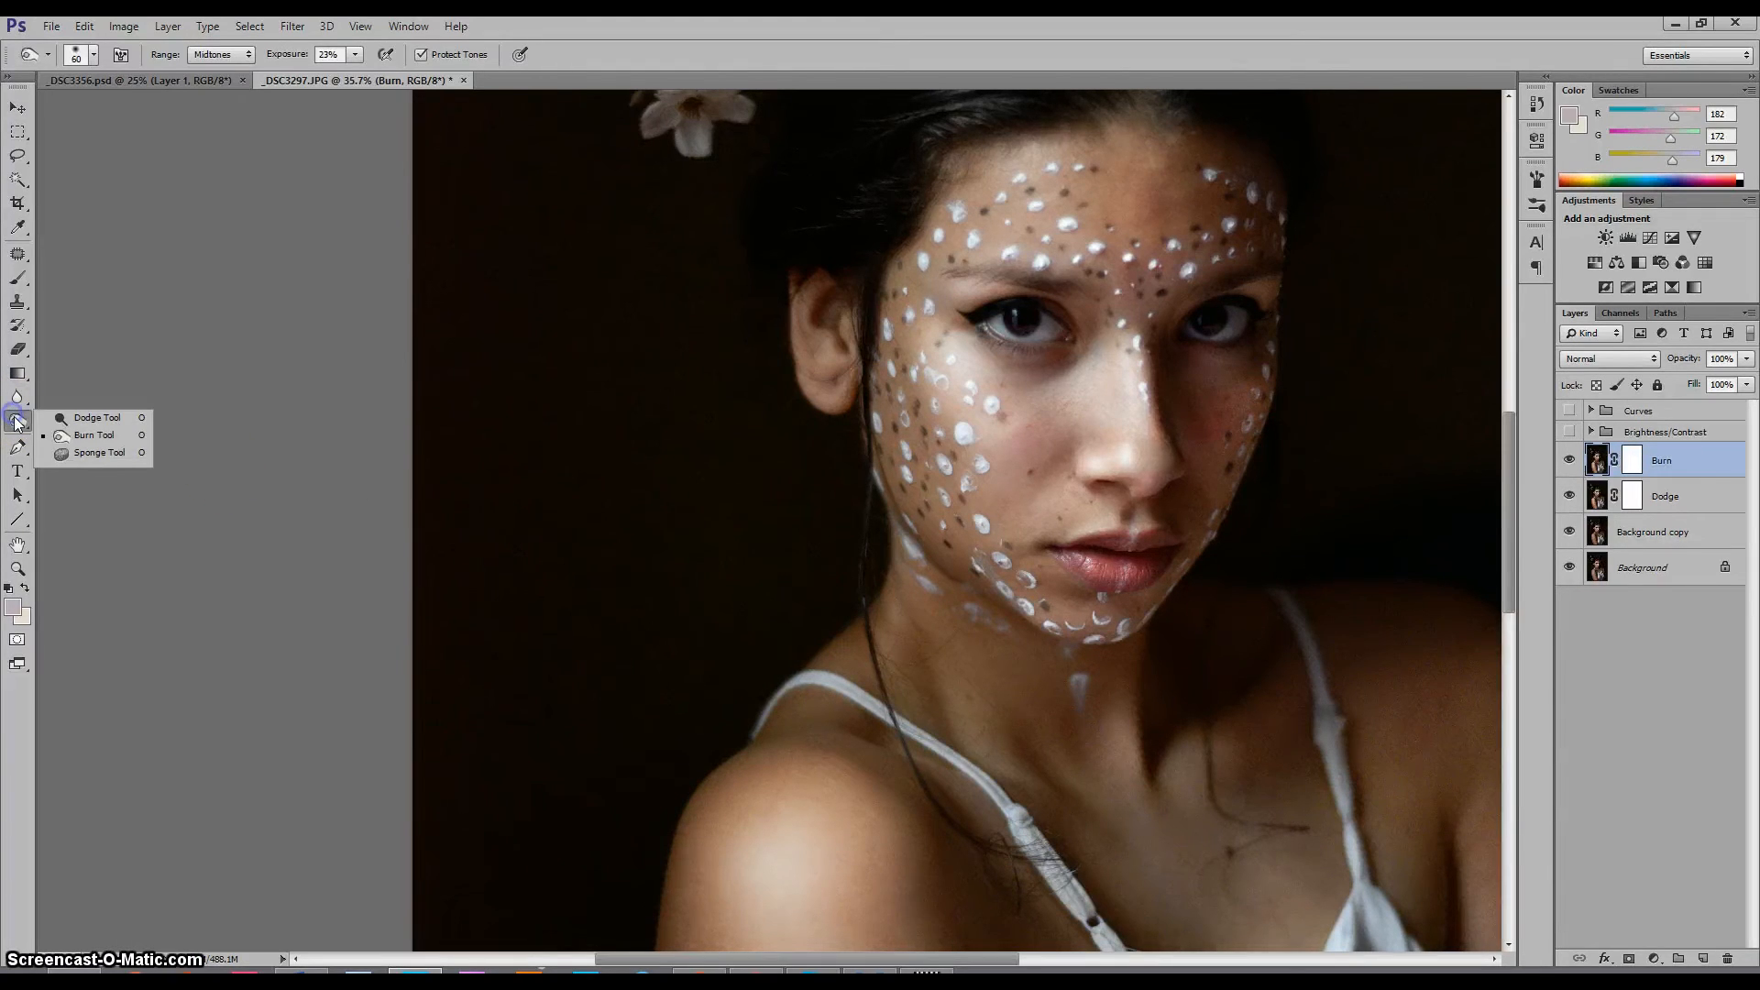
{"action": "left_click", "coordinate": [70, 436]}
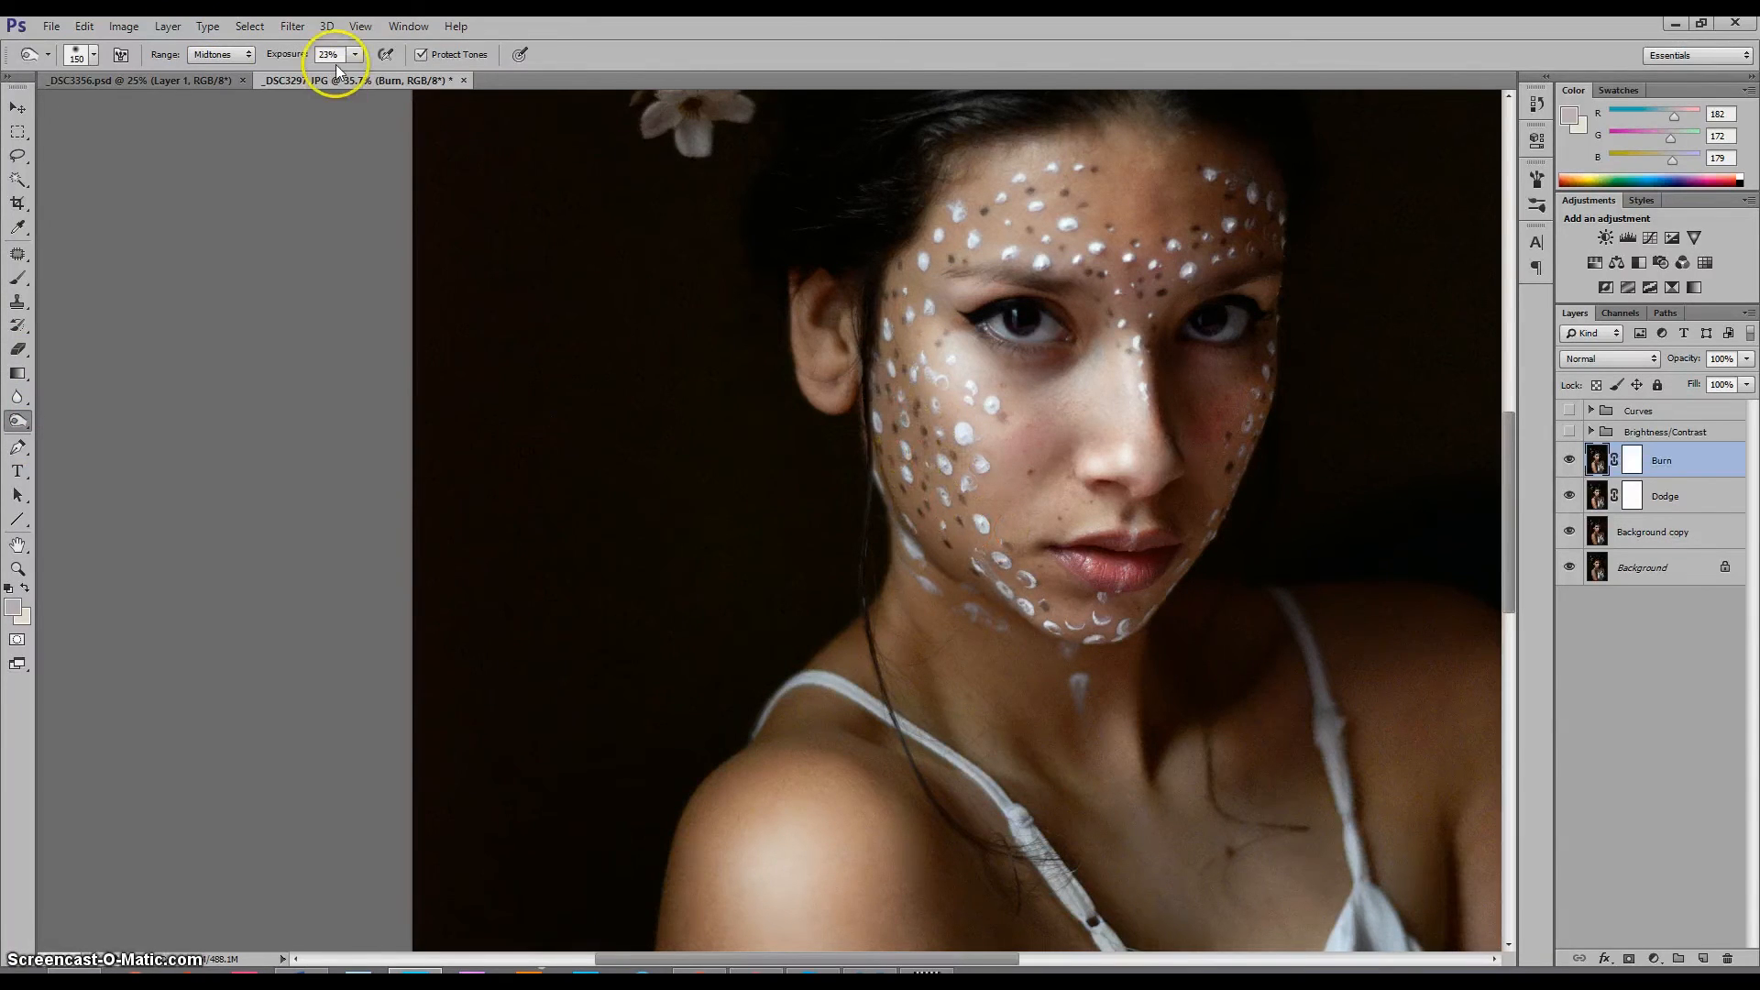
Set the Burn tool's range to Shadows and burn the near side of the face with a size 150 brush
{"action": "left_click", "coordinate": [237, 57]}
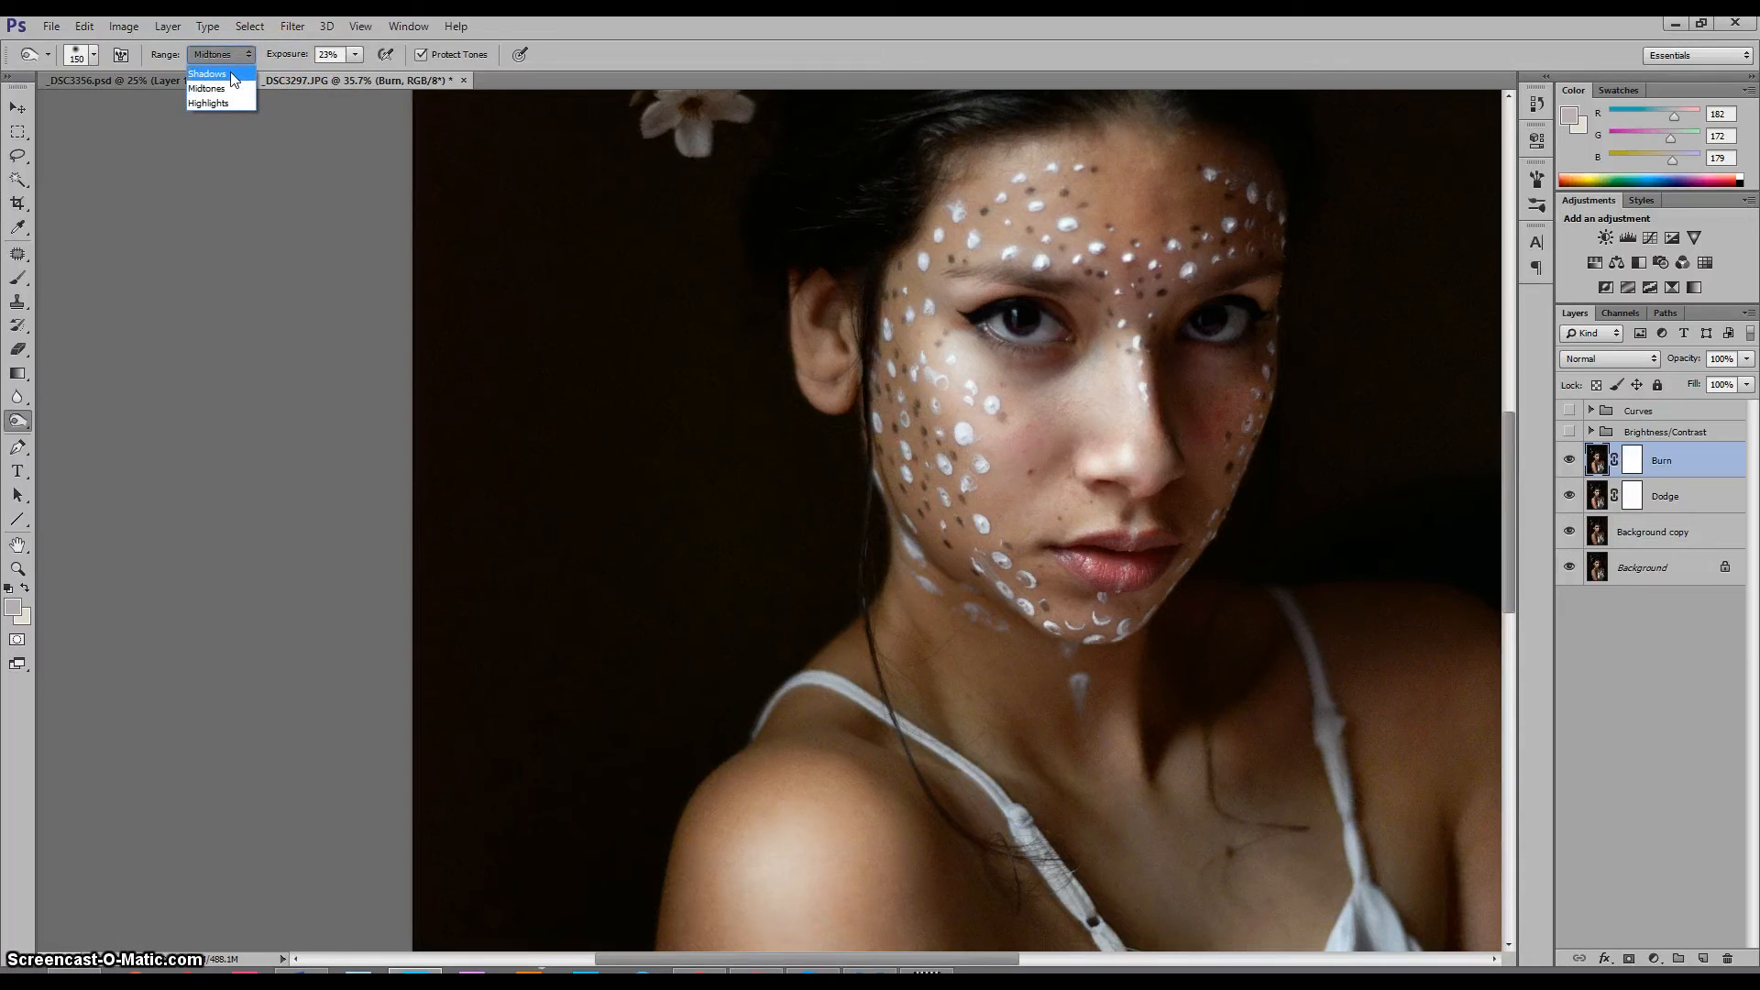
{"action": "left_click", "coordinate": [231, 74]}
{"action": "left_click_drag", "start_coordinate": [916, 463], "coordinate": [932, 474]}
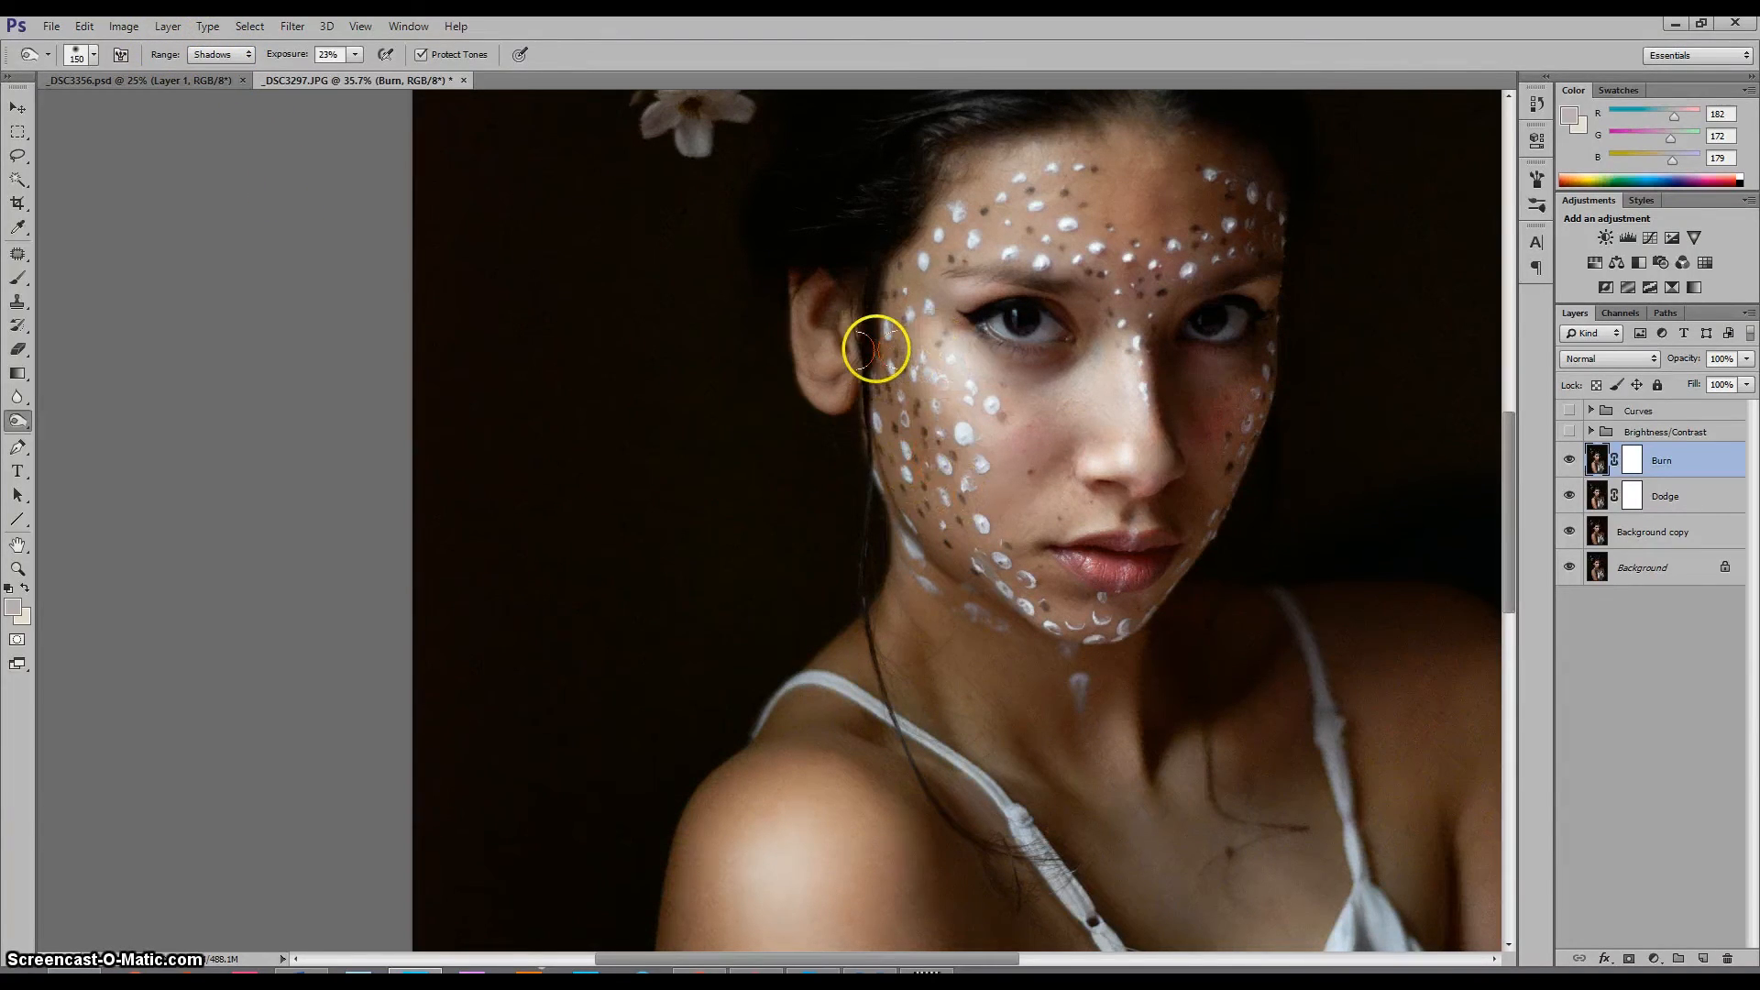
{"action": "left_click", "coordinate": [914, 425]}
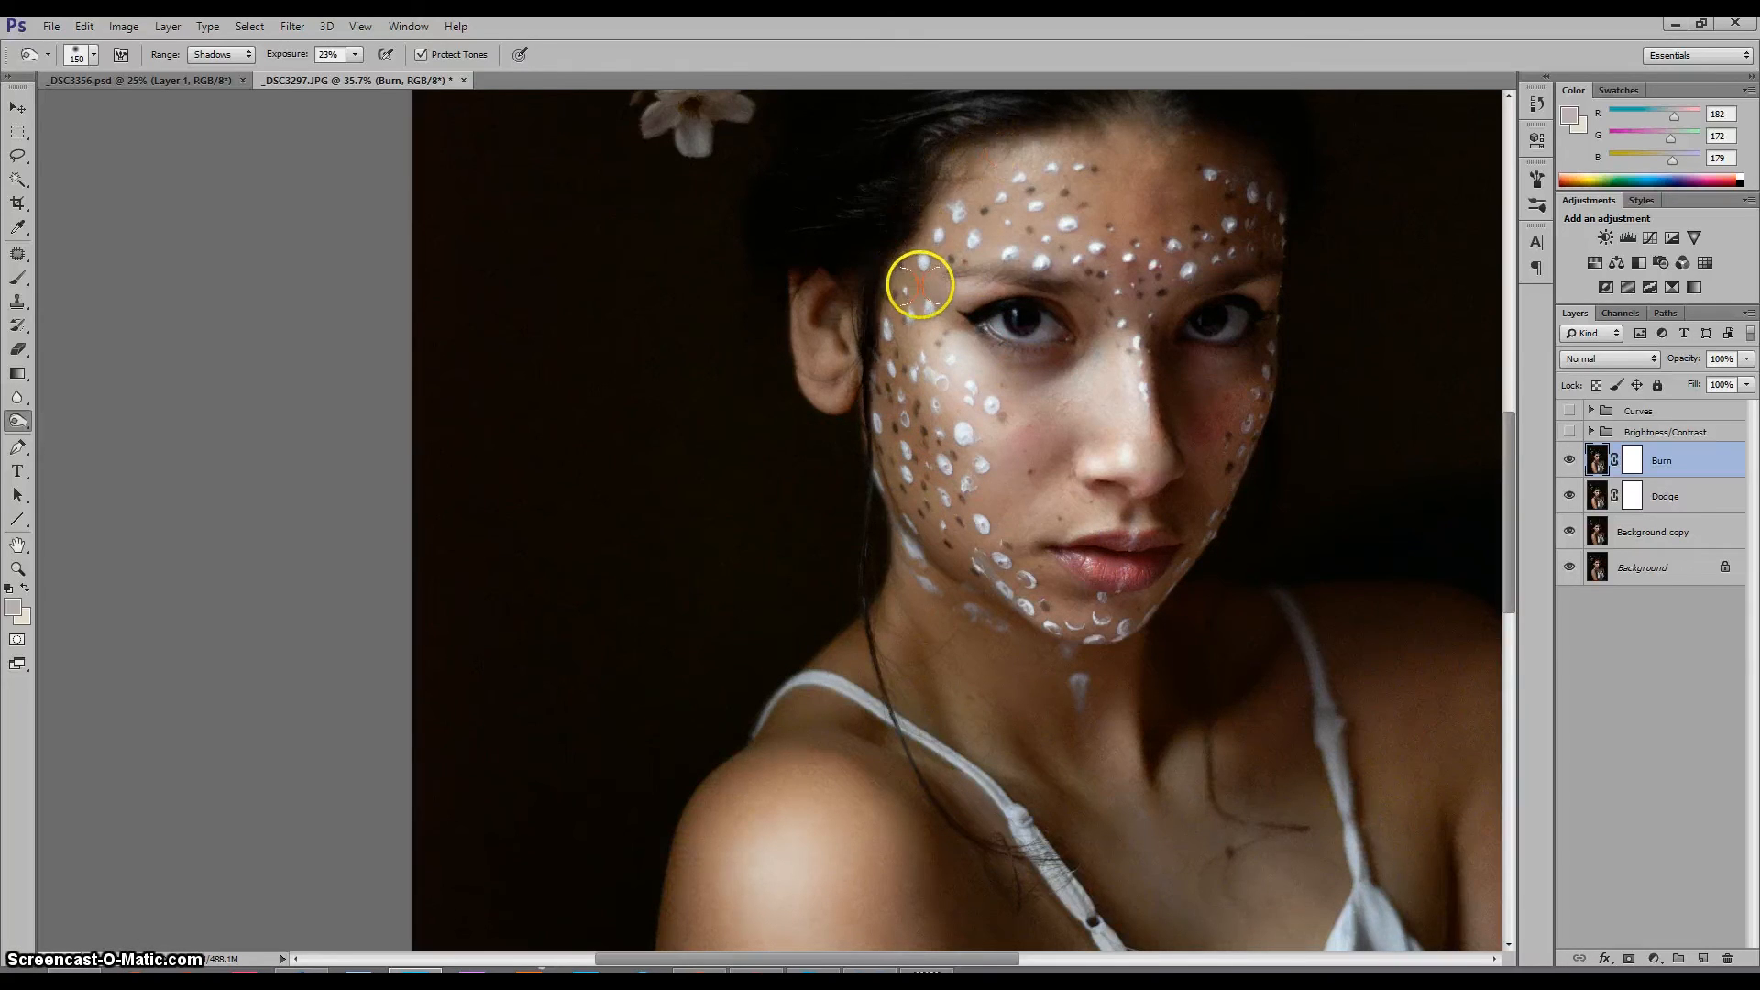
Burn the inner end of the near eyebrow with the brush reduced to size 70
{"action": "key", "text": "bracketleft"}
{"action": "key", "text": "bracketleft"}
{"action": "key", "text": "bracketleft"}
{"action": "key", "text": "bracketleft"}
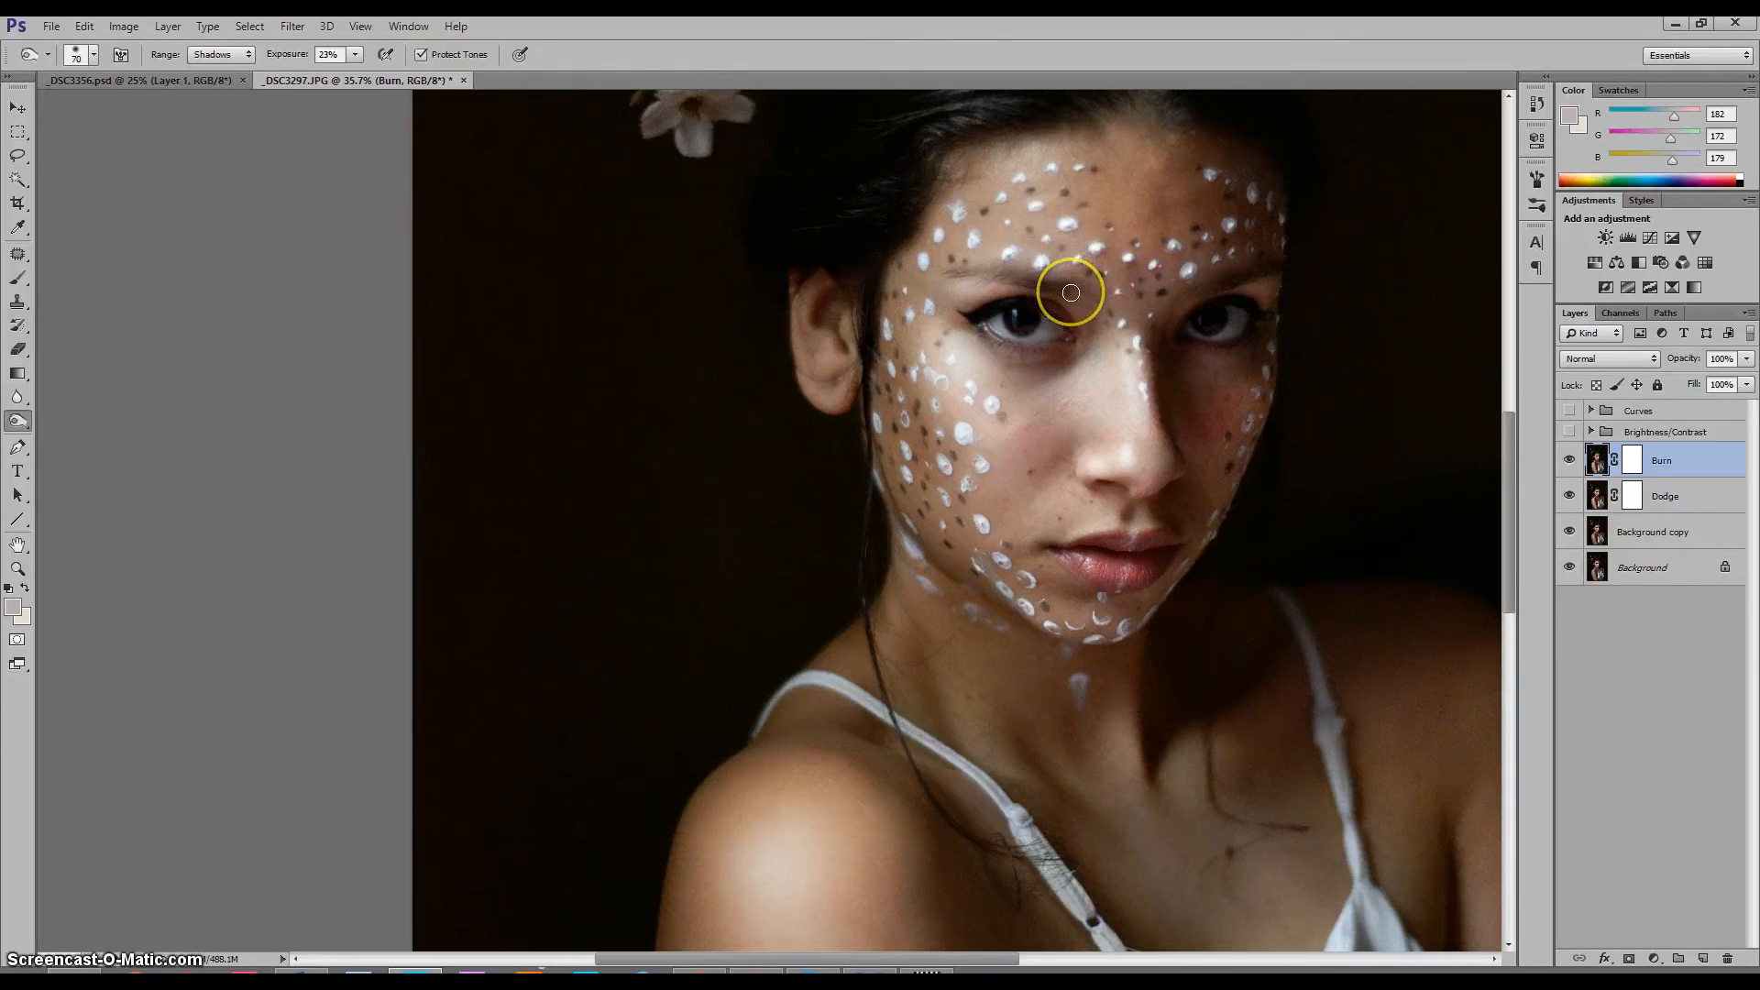
{"action": "left_click_drag", "start_coordinate": [1078, 292], "coordinate": [1083, 290]}
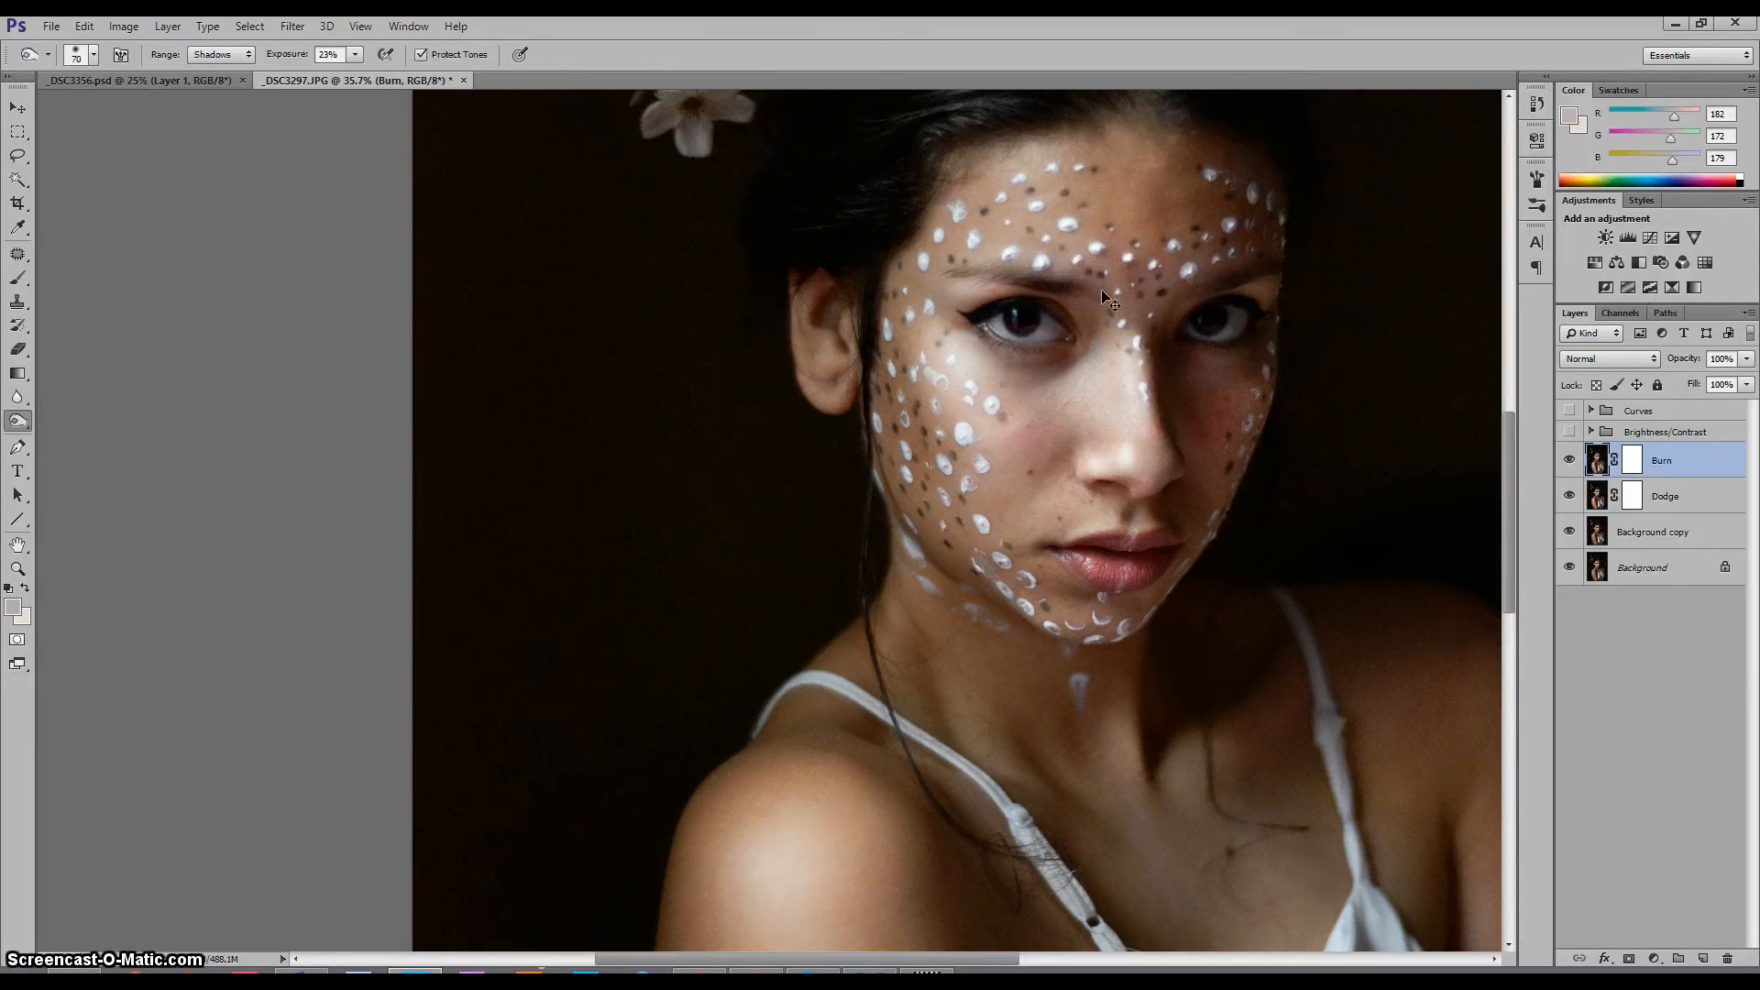
{"action": "left_click_drag", "start_coordinate": [1053, 277], "coordinate": [1056, 283]}
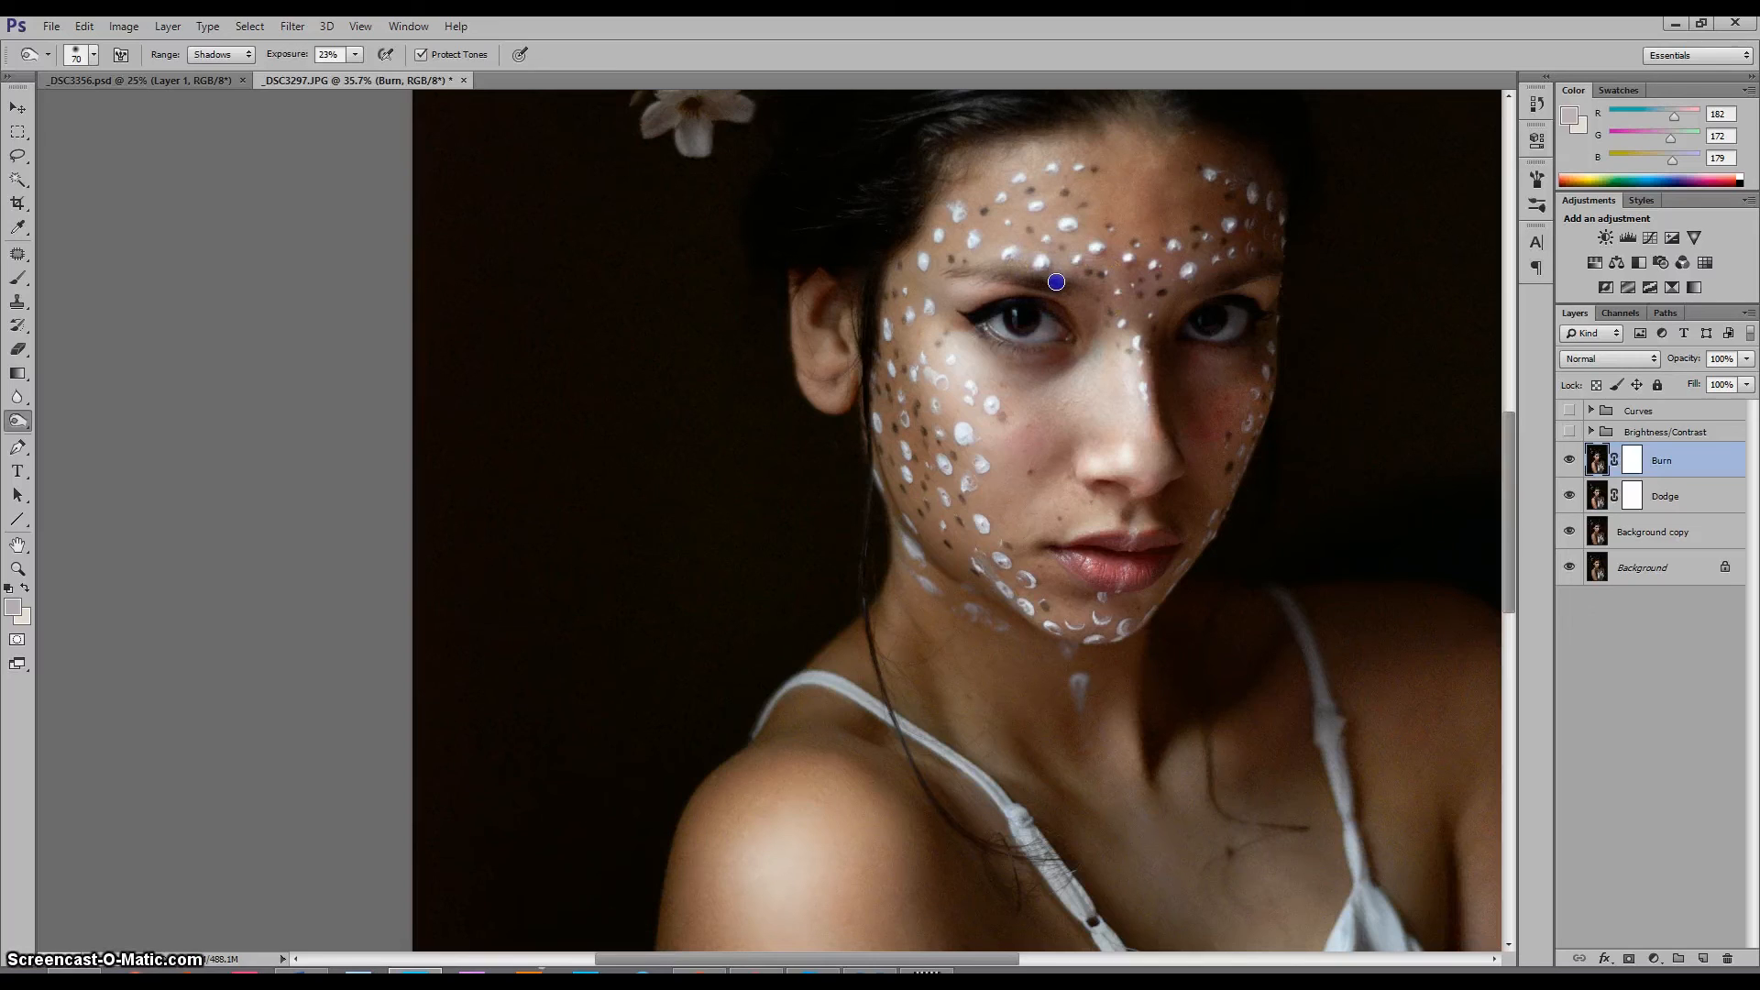
Burn around the near eye and beside the nose, reducing the brush to size 45
{"action": "left_click", "coordinate": [1052, 353]}
{"action": "key", "text": "bracketleft"}
{"action": "key", "text": "bracketleft"}
{"action": "key", "text": "bracketleft"}
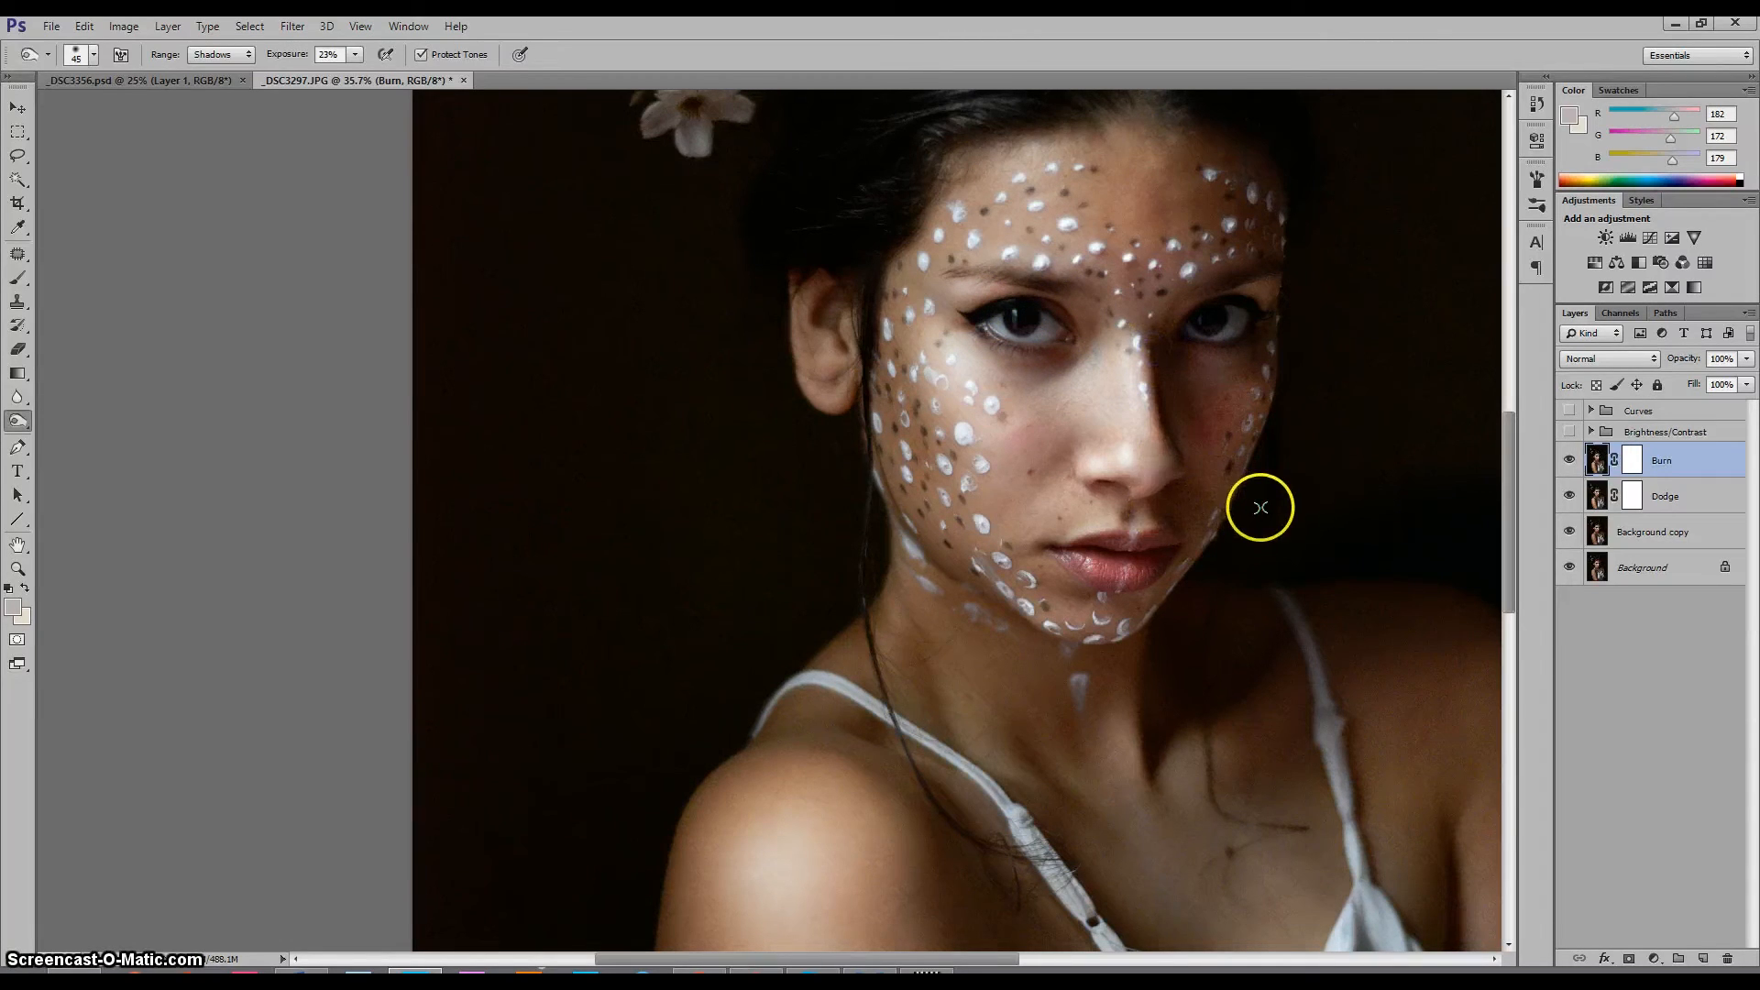
{"action": "left_click", "coordinate": [1081, 456]}
Burn the dark areas beside the face, neck and far shoulder with the brush enlarged to size 900
{"action": "key", "text": "bracketright"}
{"action": "key", "text": "bracketright"}
{"action": "key", "text": "bracketright"}
{"action": "key", "text": "bracketright"}
{"action": "key", "text": "bracketright"}
{"action": "key", "text": "bracketright"}
{"action": "key", "text": "bracketright"}
{"action": "key", "text": "bracketright"}
{"action": "key", "text": "bracketright"}
{"action": "key", "text": "bracketright"}
{"action": "key", "text": "bracketright"}
{"action": "key", "text": "bracketright"}
{"action": "key", "text": "bracketright"}
{"action": "key", "text": "bracketright"}
{"action": "key", "text": "bracketright"}
{"action": "key", "text": "bracketright"}
{"action": "key", "text": "bracketright"}
{"action": "key", "text": "bracketright"}
{"action": "left_click", "coordinate": [1238, 193]}
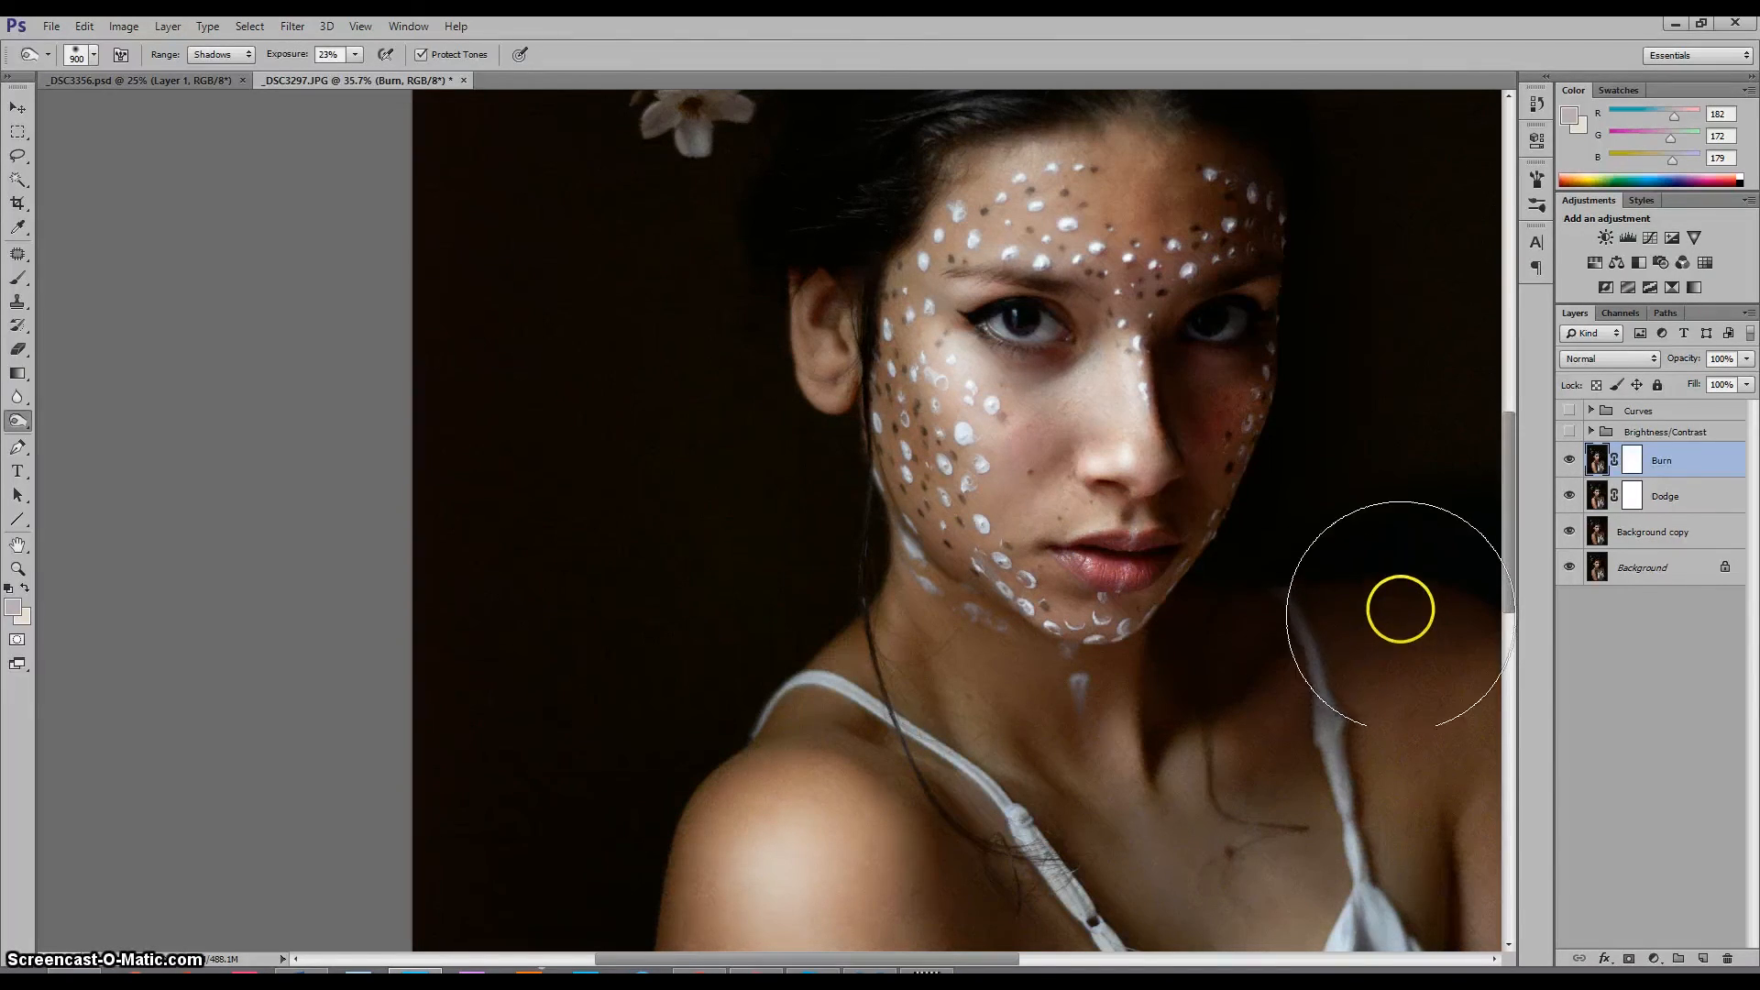
{"action": "key", "text": "ctrl+z"}
{"action": "left_click", "coordinate": [1261, 584]}
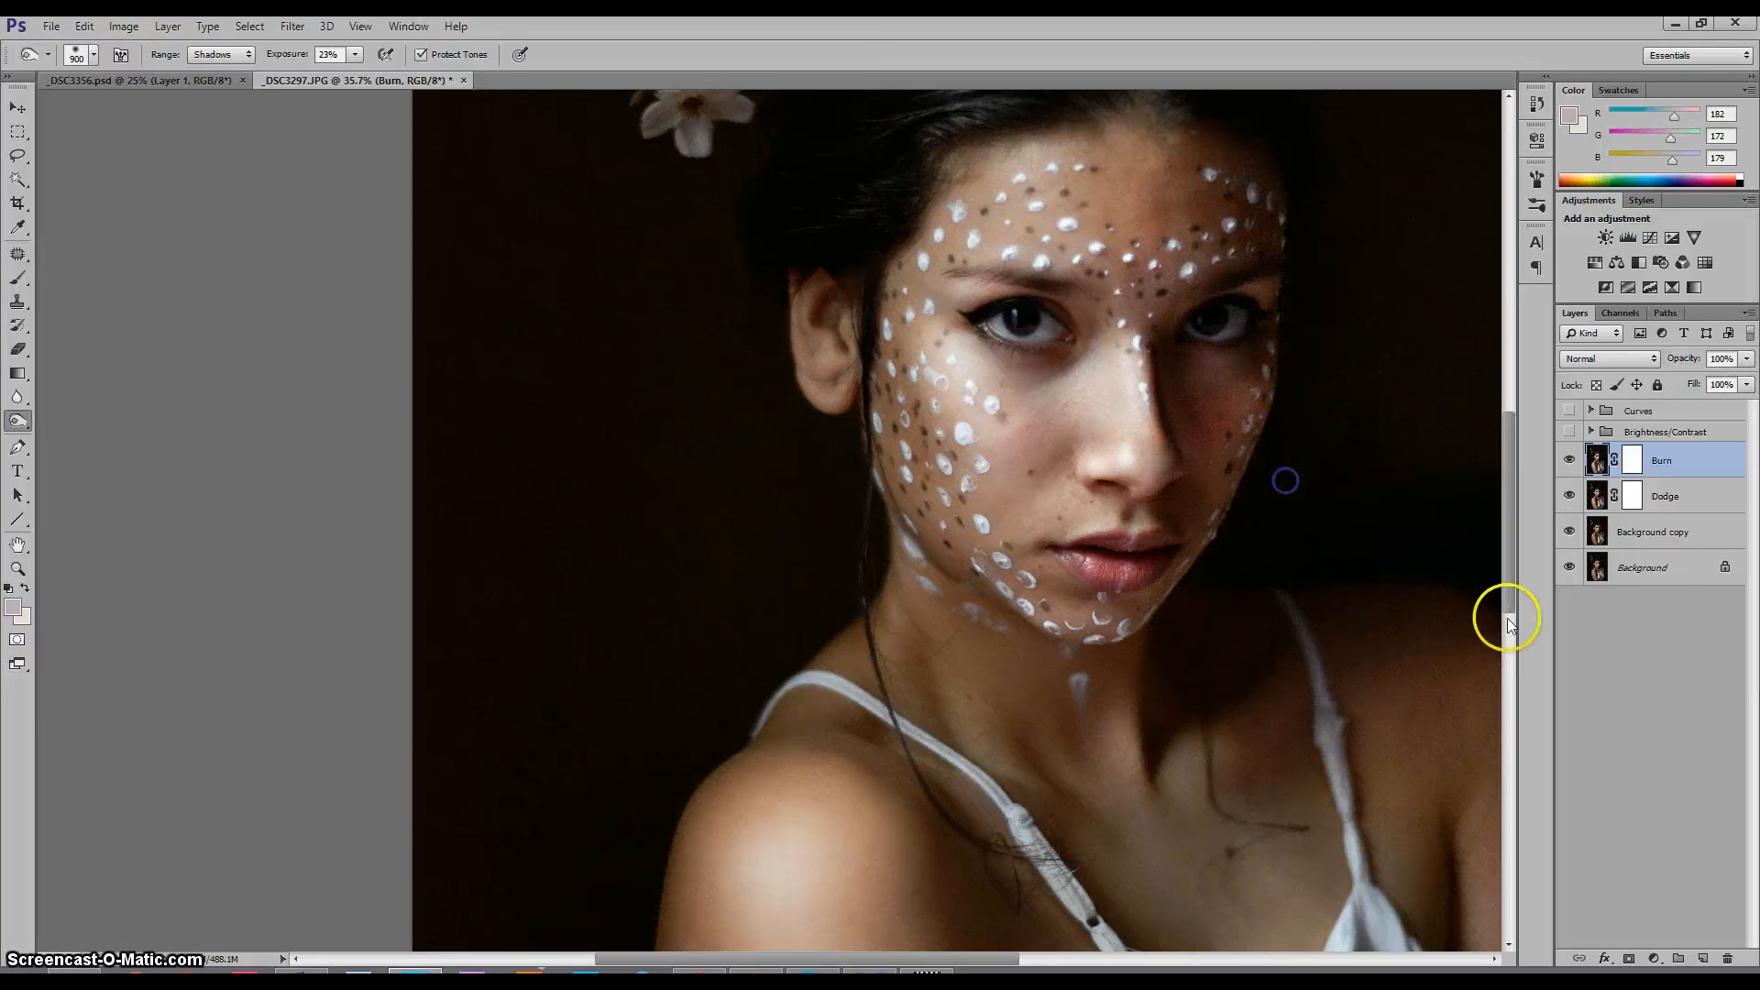
{"action": "left_click", "coordinate": [873, 683]}
Burn along both edges of the near arm with the brush reduced to size 400
{"action": "left_click_drag", "start_coordinate": [1509, 510], "coordinate": [1515, 659]}
{"action": "key", "text": "bracketleft"}
{"action": "key", "text": "bracketleft"}
{"action": "key", "text": "bracketleft"}
{"action": "key", "text": "bracketleft"}
{"action": "key", "text": "bracketleft"}
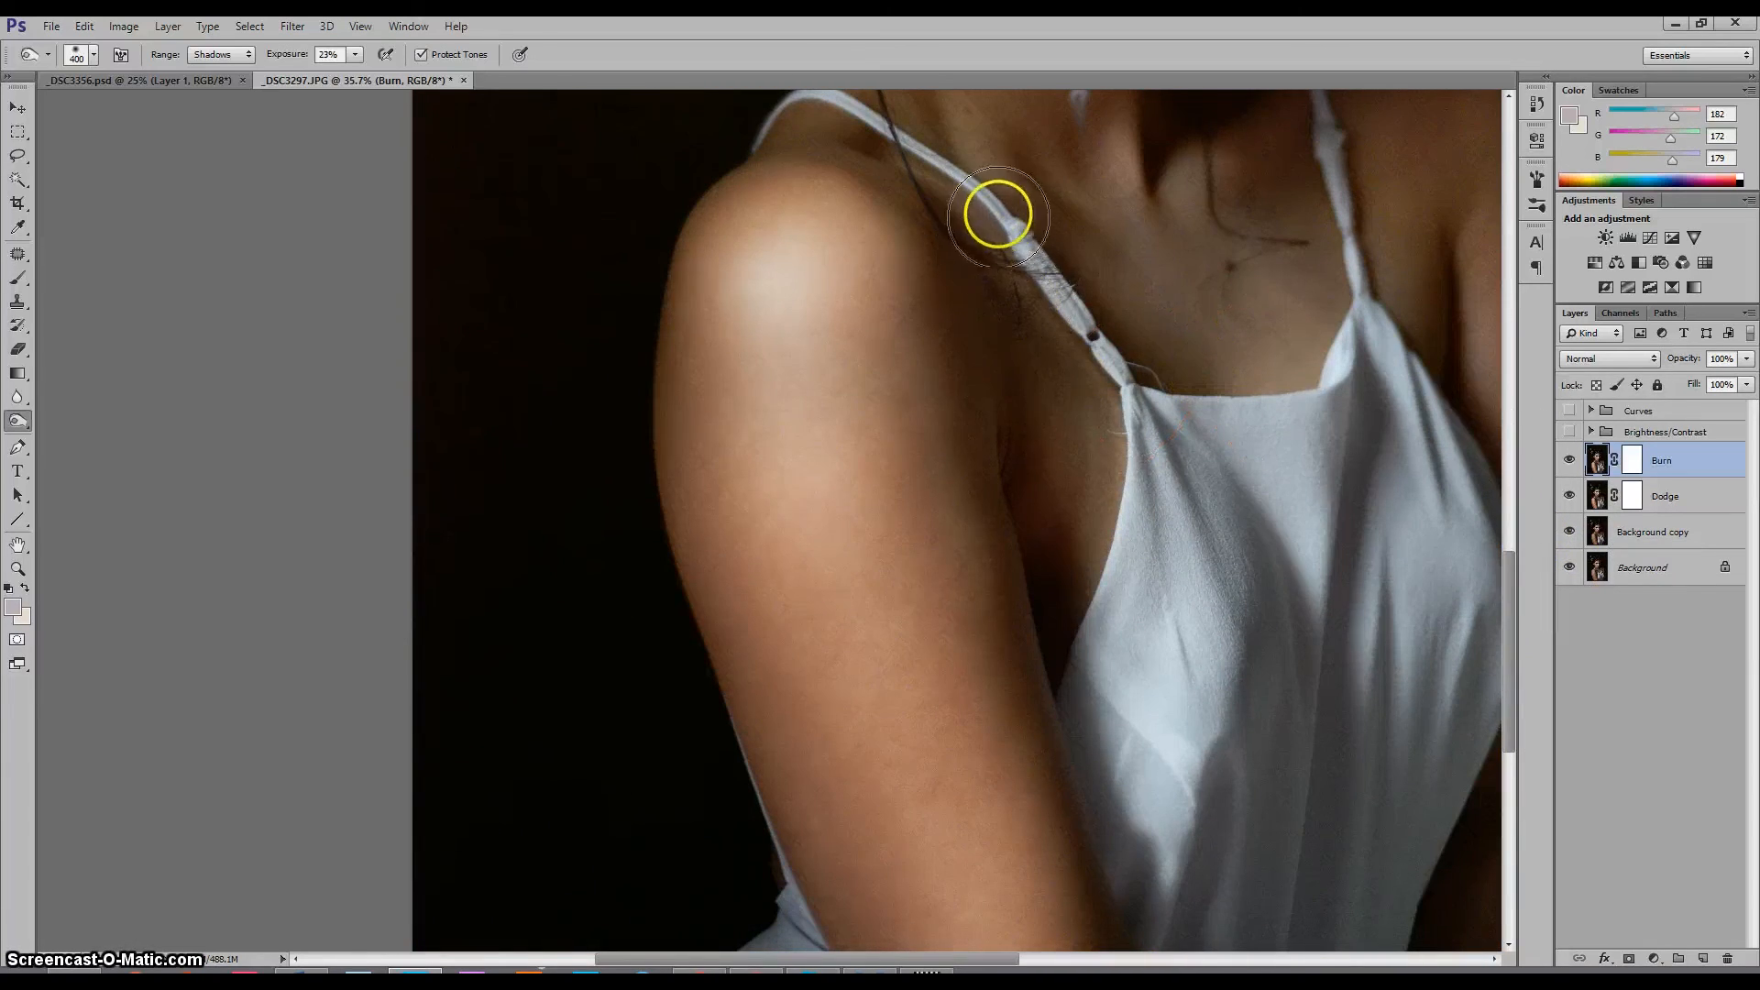
{"action": "left_click", "coordinate": [999, 260]}
{"action": "left_click_drag", "start_coordinate": [998, 260], "coordinate": [1140, 936]}
{"action": "mouse_move", "coordinate": [856, 170]}
{"action": "left_mouse_down"}
{"action": "mouse_move", "coordinate": [715, 276]}
{"action": "mouse_move", "coordinate": [695, 366]}
{"action": "mouse_move", "coordinate": [798, 930]}
{"action": "left_mouse_up"}
{"action": "scroll", "coordinate": [1029, 958], "scroll_direction": "right", "scroll_amount": 3}
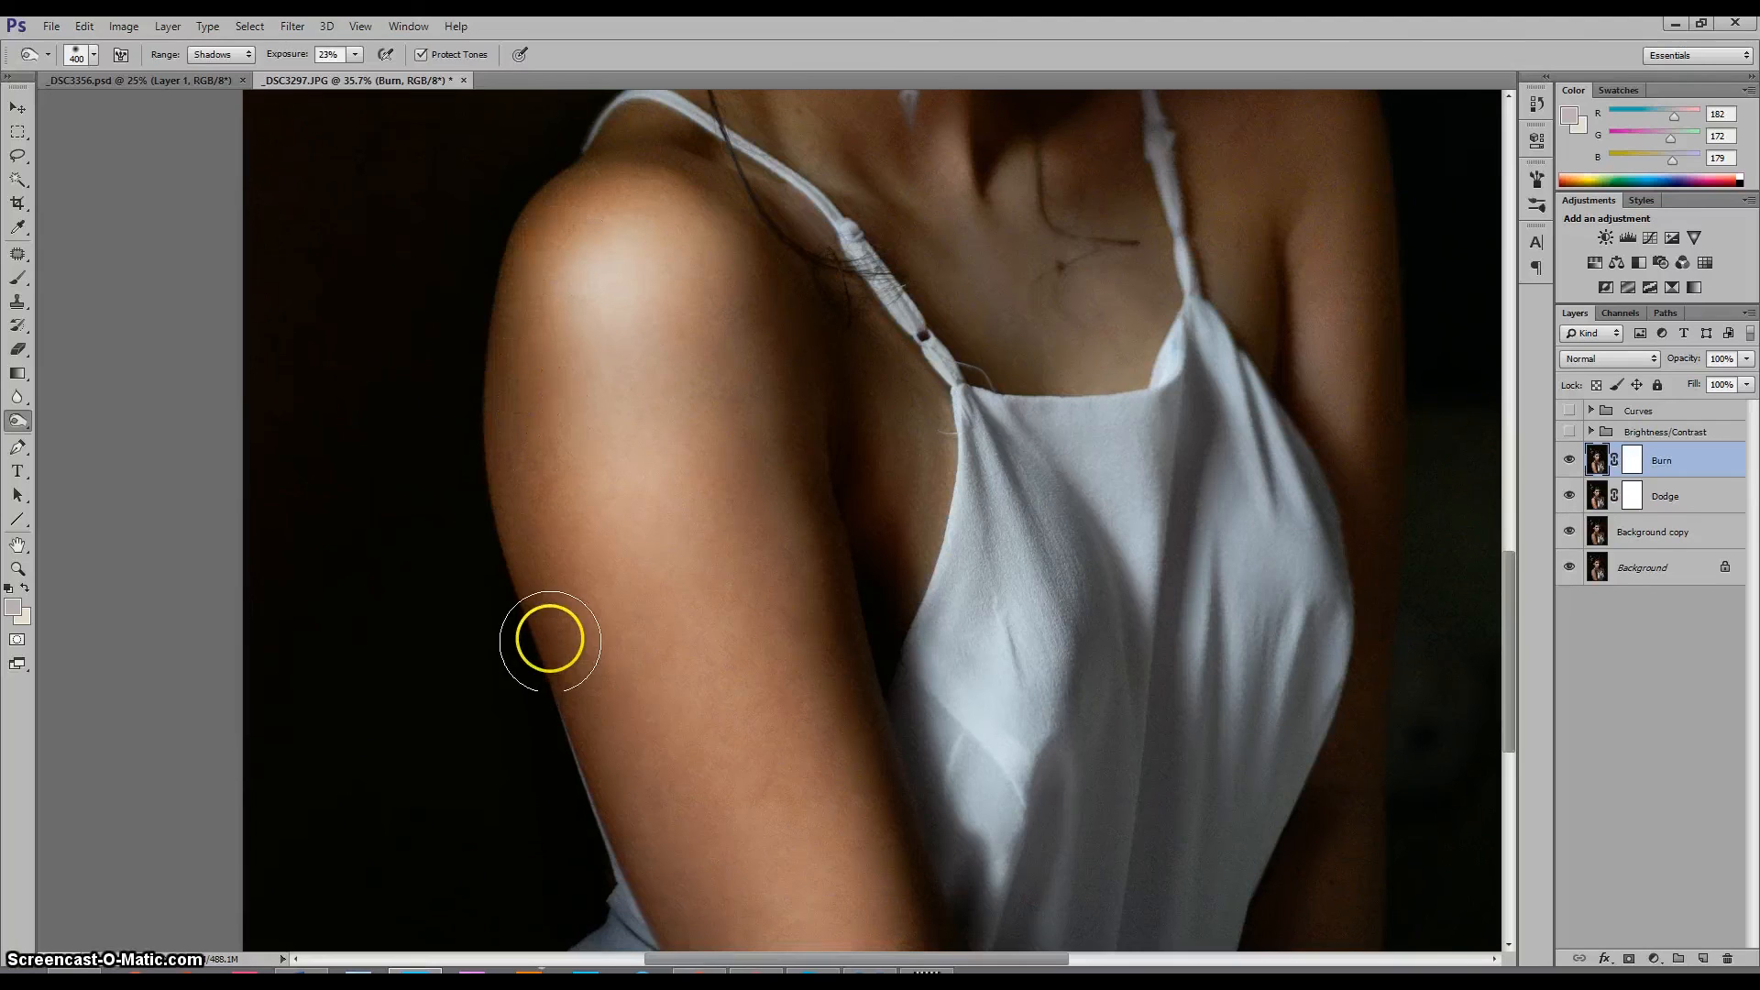
{"action": "left_click", "coordinate": [577, 737]}
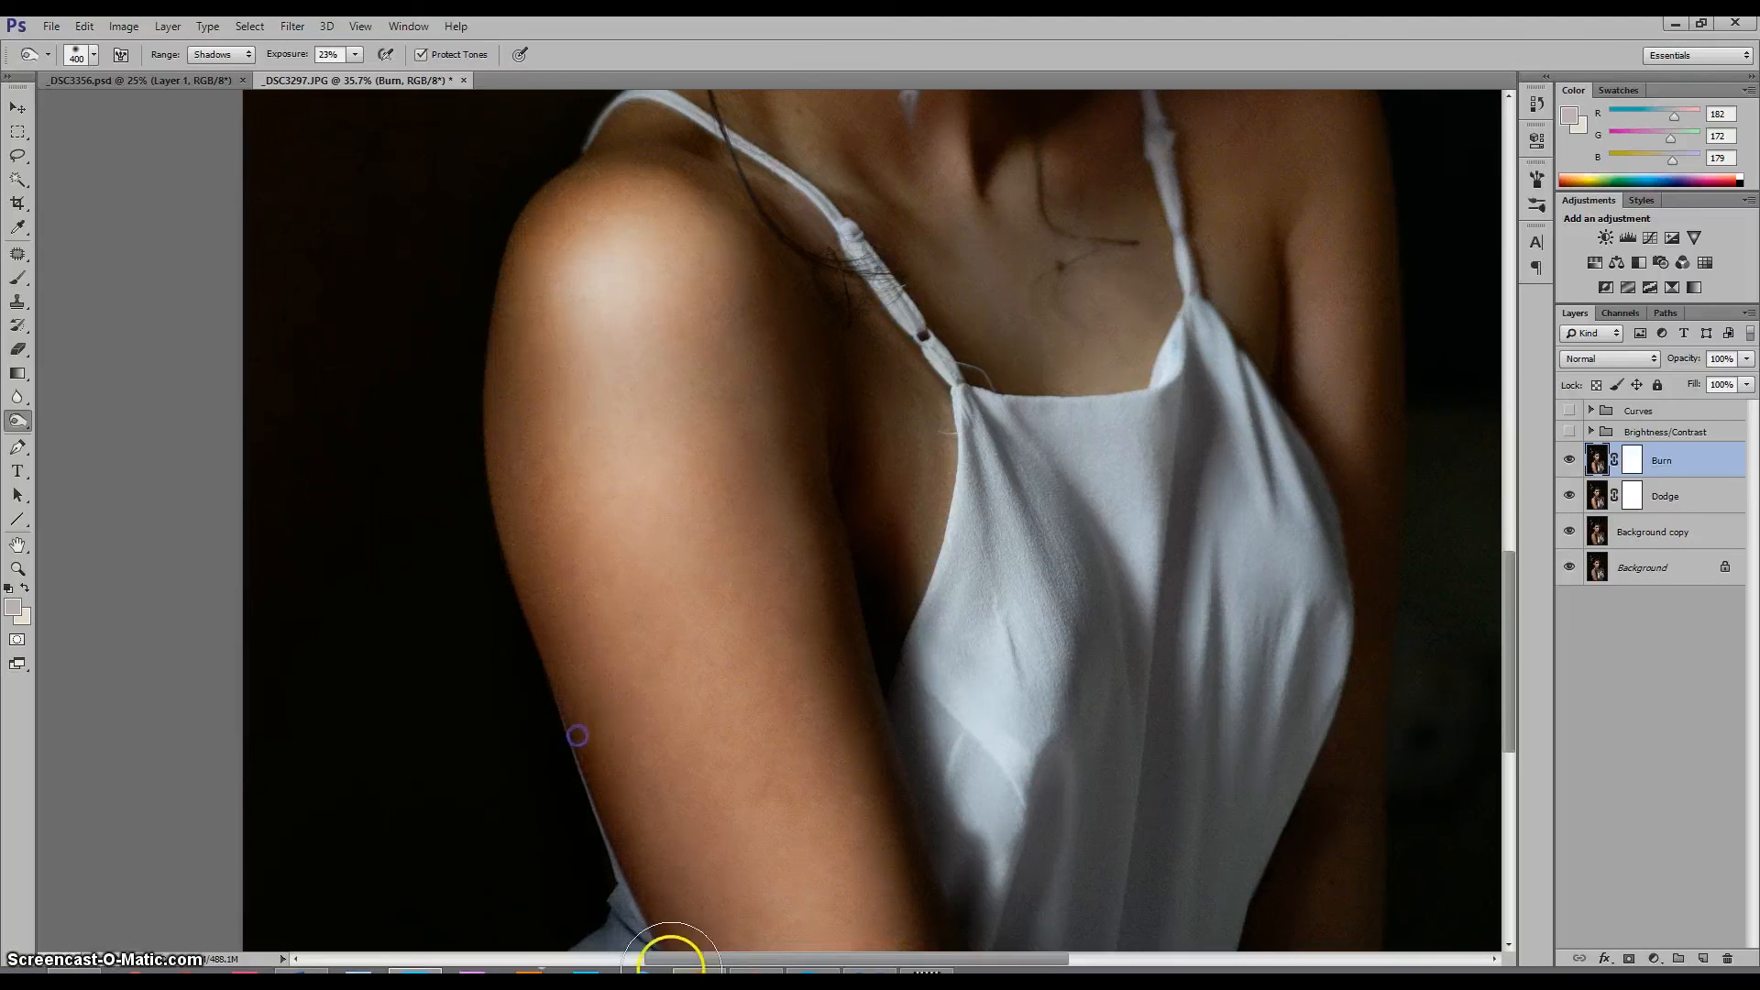
Set the burn range to Midtones and burn the outer edge of the near shoulder
{"action": "left_click", "coordinate": [238, 54]}
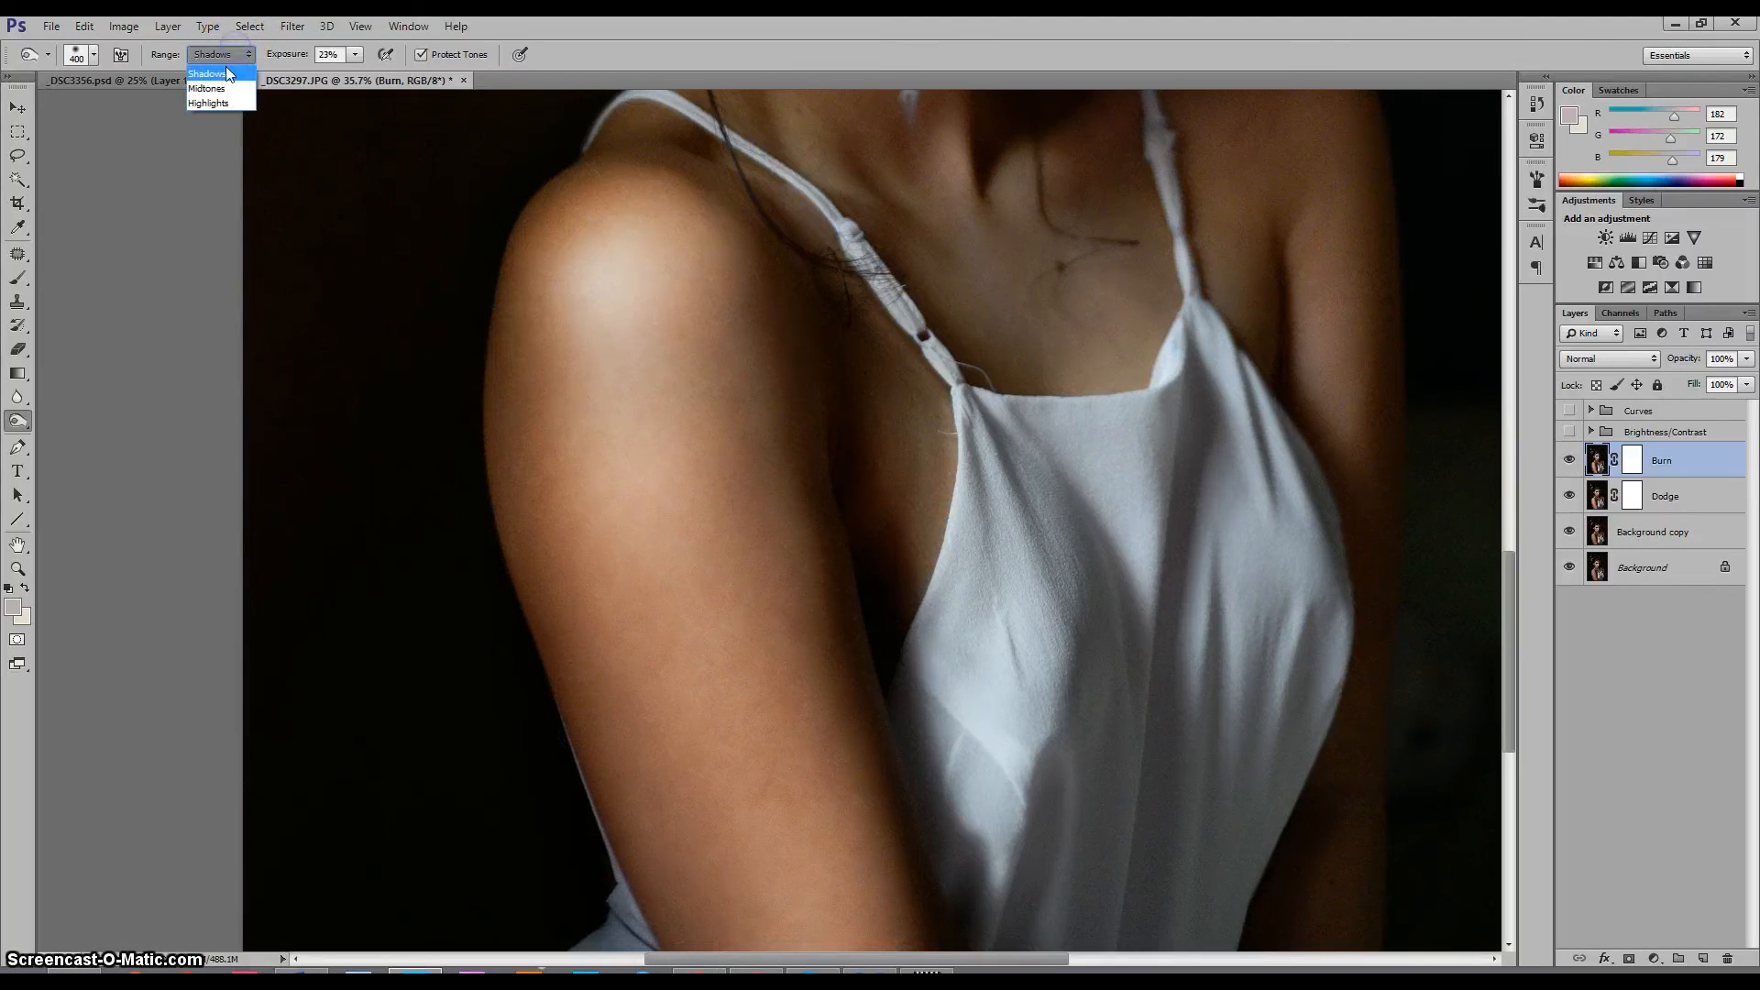
{"action": "left_click", "coordinate": [213, 87]}
{"action": "left_click", "coordinate": [569, 185]}
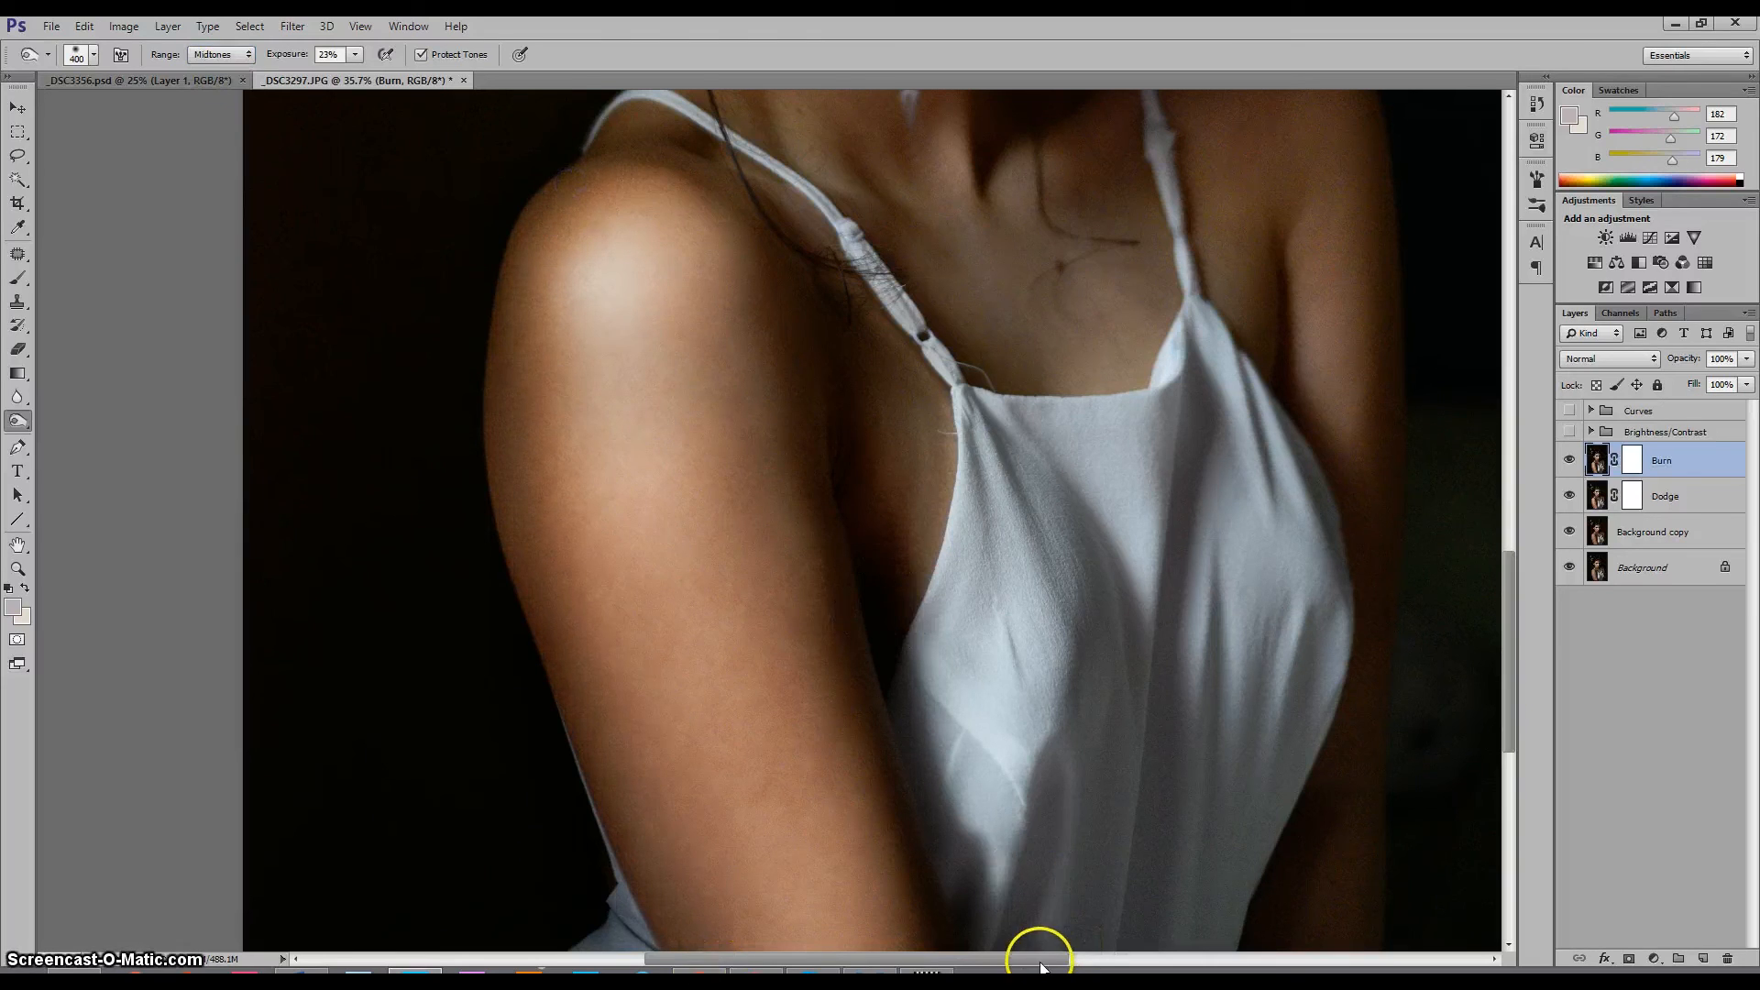
Return the burn range to Shadows and burn the far shoulder and the background beside it
{"action": "left_click_drag", "start_coordinate": [1041, 958], "coordinate": [1142, 944]}
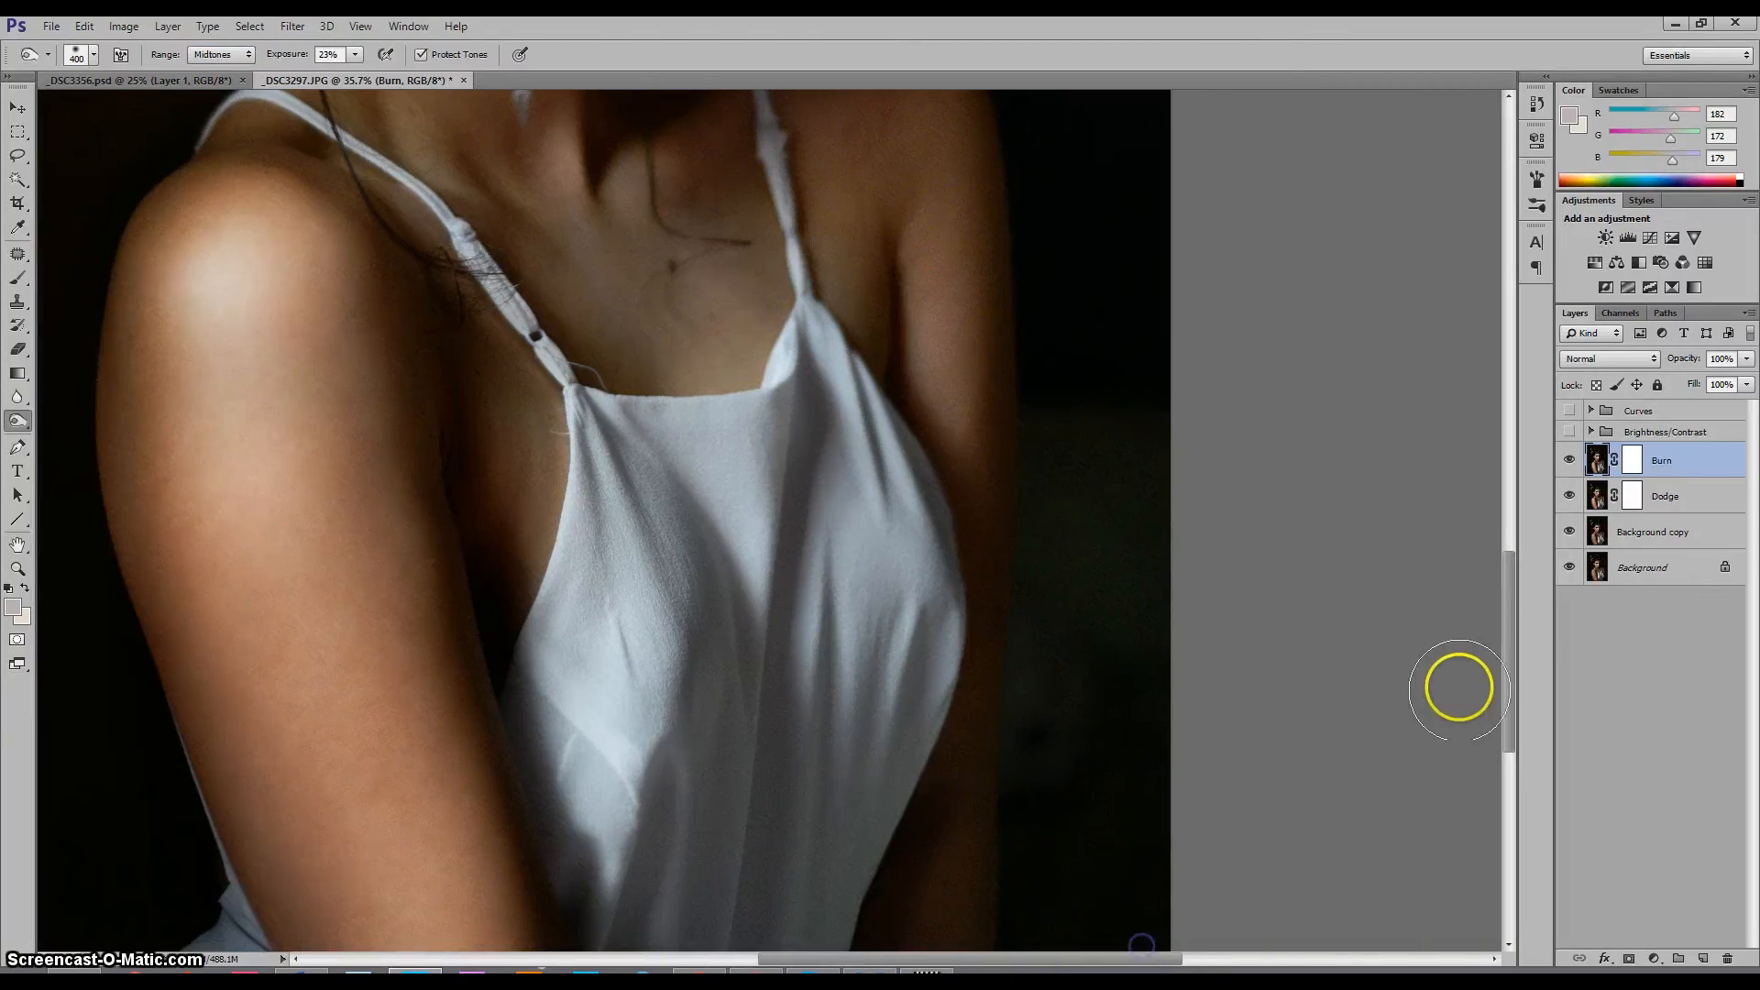
{"action": "left_click_drag", "start_coordinate": [1509, 655], "coordinate": [1511, 582]}
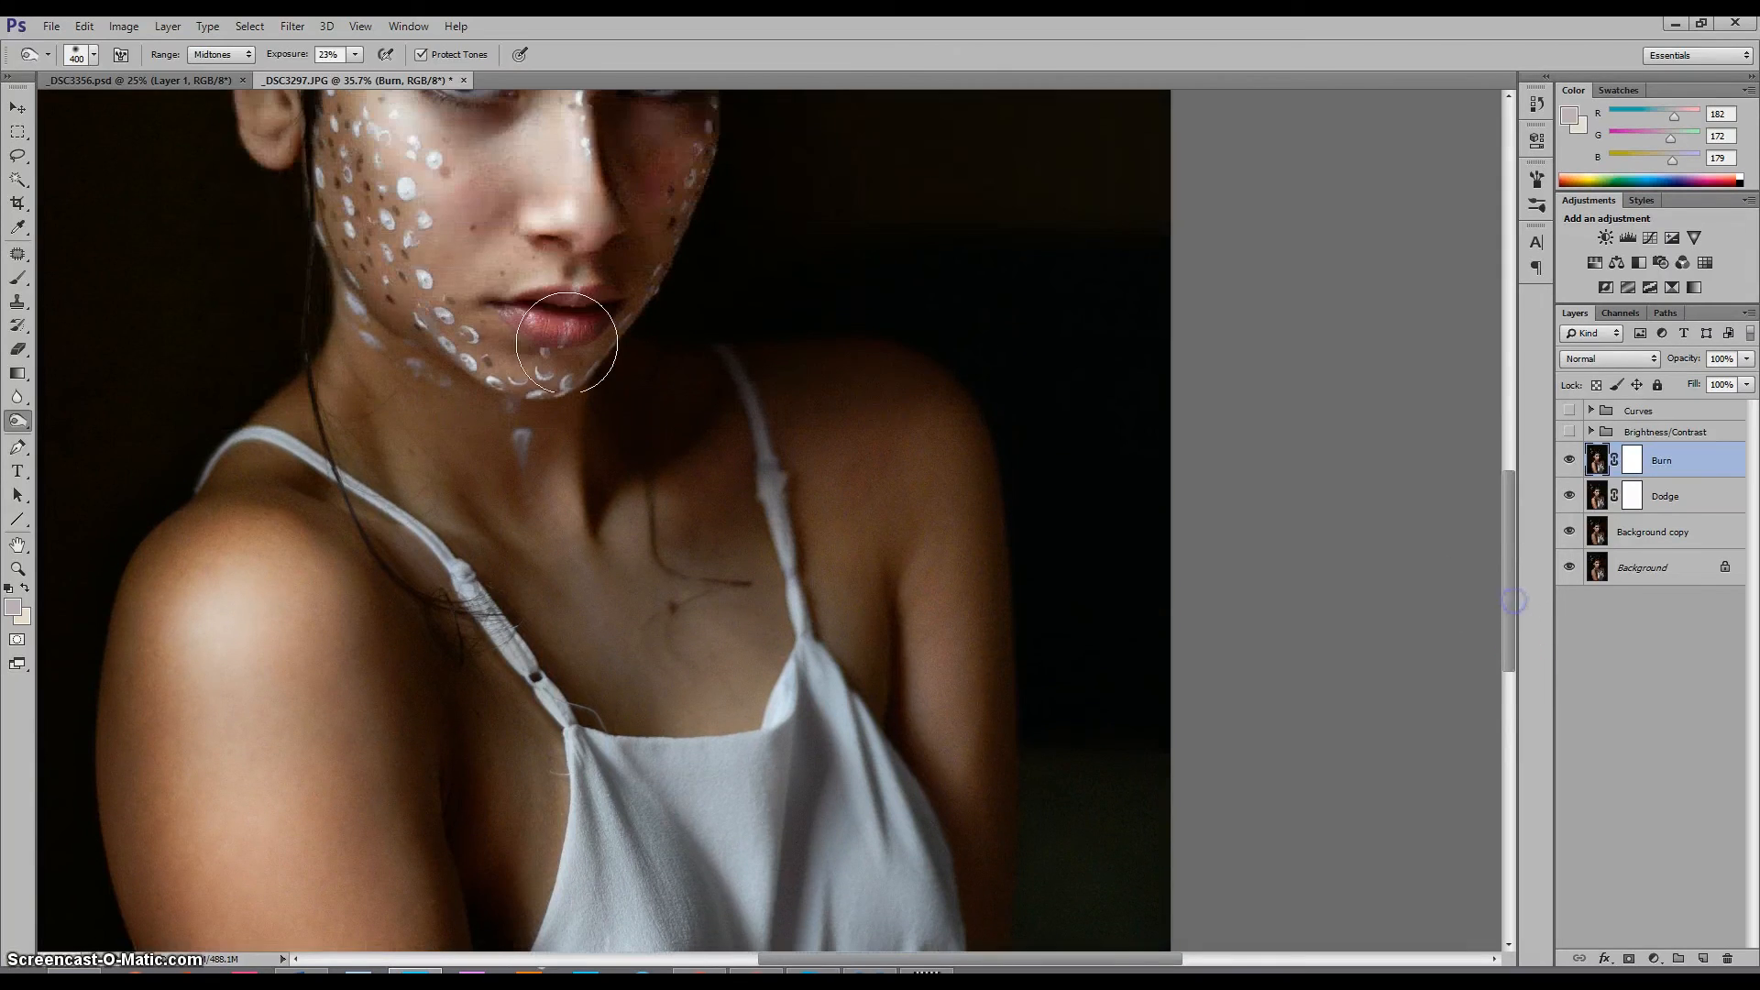
{"action": "left_click", "coordinate": [207, 55]}
{"action": "left_click", "coordinate": [207, 70]}
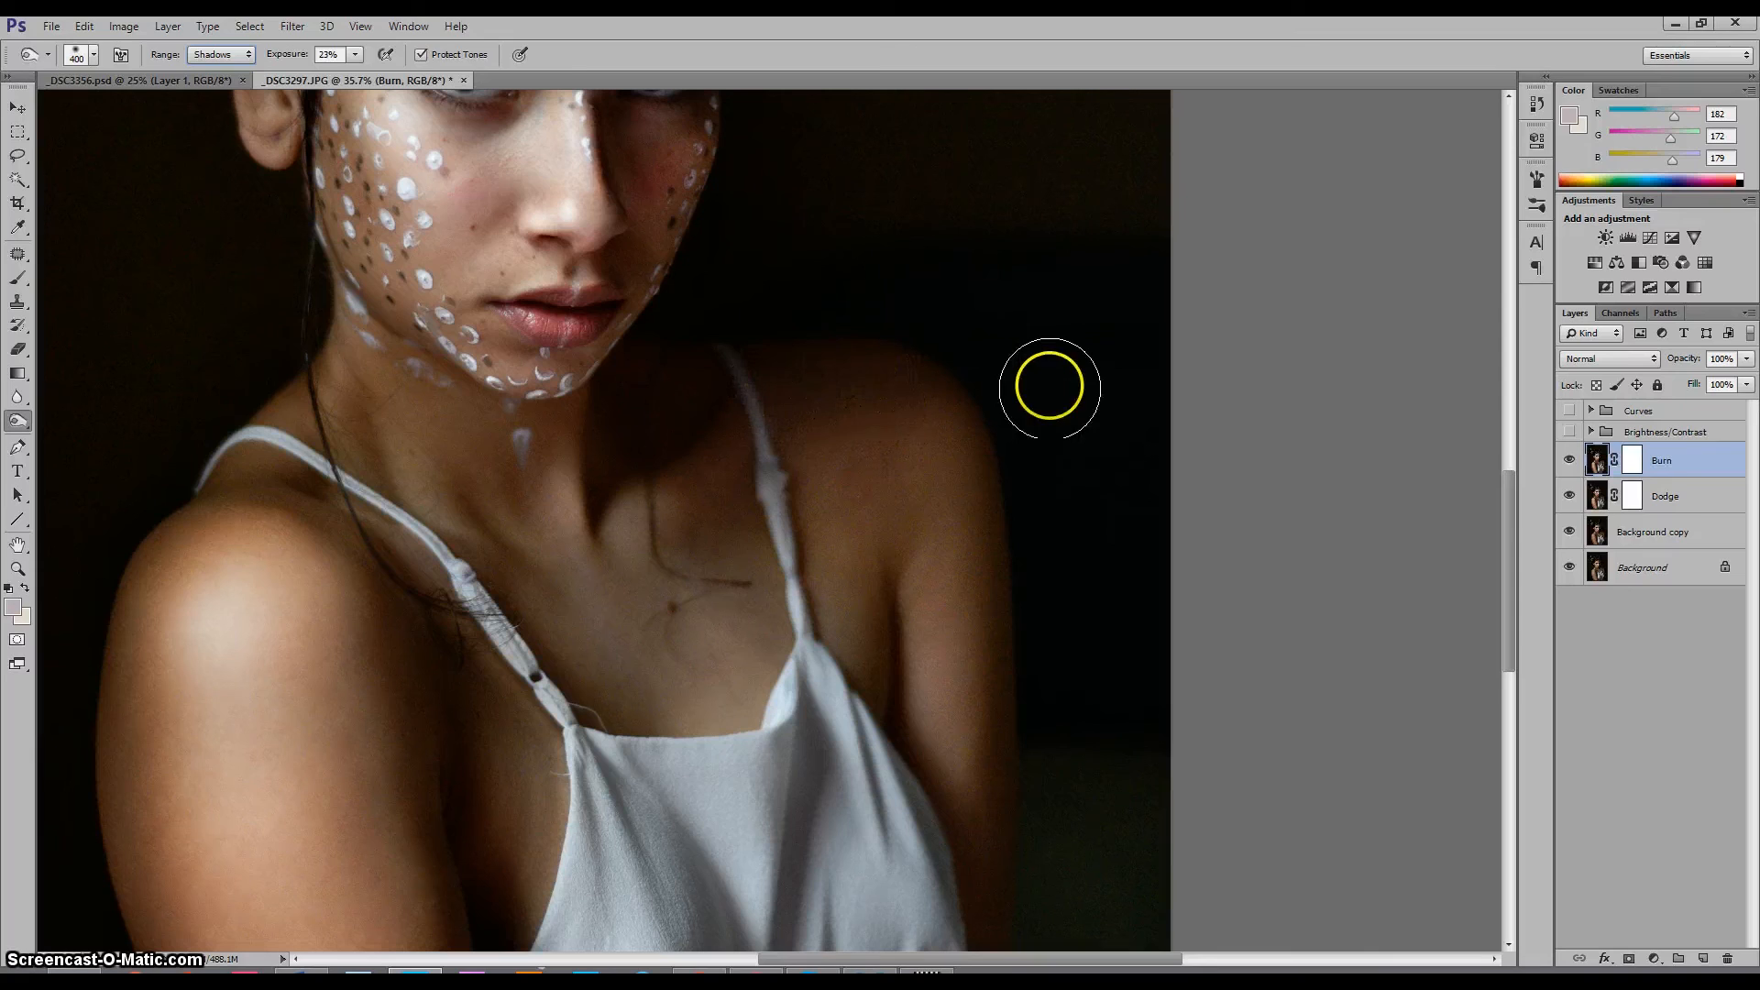
{"action": "mouse_move", "coordinate": [1340, 431]}
{"action": "left_mouse_down"}
{"action": "mouse_move", "coordinate": [1118, 478]}
{"action": "mouse_move", "coordinate": [840, 309]}
{"action": "mouse_move", "coordinate": [703, 403]}
{"action": "mouse_move", "coordinate": [786, 389]}
{"action": "mouse_move", "coordinate": [640, 449]}
{"action": "mouse_move", "coordinate": [761, 417]}
{"action": "mouse_move", "coordinate": [714, 479]}
{"action": "mouse_move", "coordinate": [622, 474]}
{"action": "mouse_move", "coordinate": [919, 422]}
{"action": "mouse_move", "coordinate": [861, 378]}
{"action": "mouse_move", "coordinate": [636, 374]}
{"action": "left_mouse_up"}
{"action": "left_click_drag", "start_coordinate": [945, 458], "coordinate": [739, 348]}
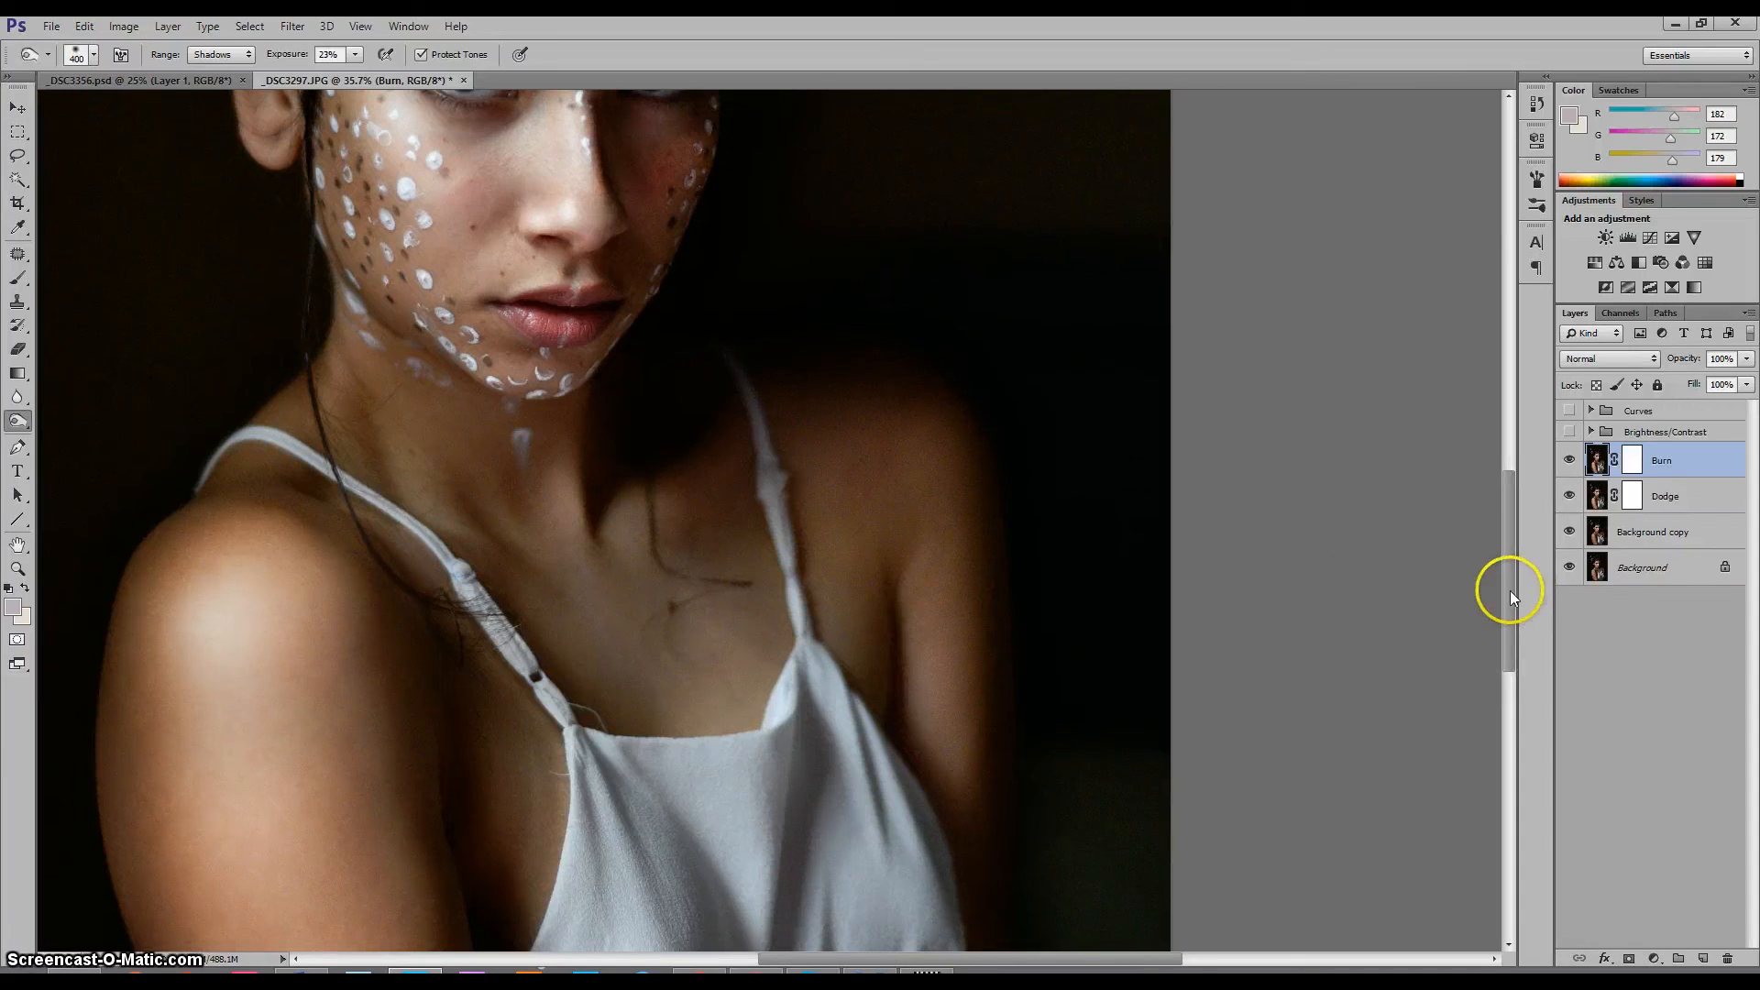
Burn down the outer edge of the far arm and the adjoining background
{"action": "left_click_drag", "start_coordinate": [1510, 590], "coordinate": [1504, 729]}
{"action": "mouse_move", "coordinate": [962, 459]}
{"action": "left_mouse_down"}
{"action": "mouse_move", "coordinate": [993, 521]}
{"action": "mouse_move", "coordinate": [1117, 476]}
{"action": "mouse_move", "coordinate": [1087, 672]}
{"action": "left_mouse_up"}
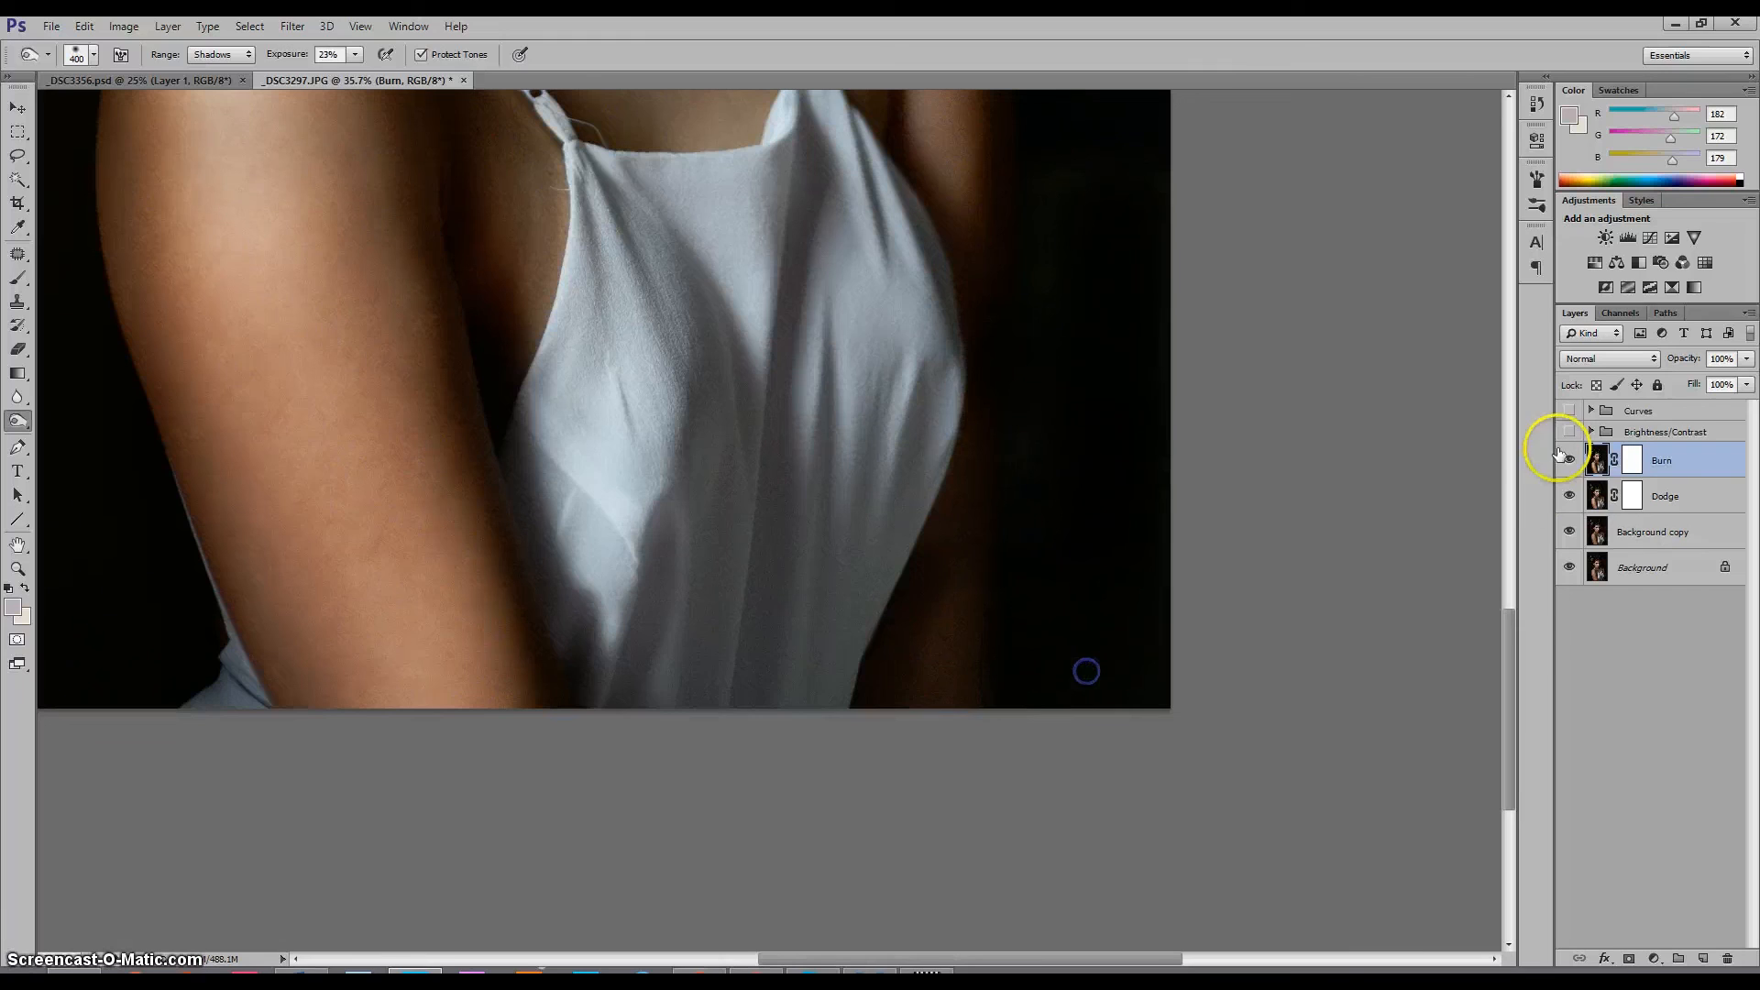
{"action": "left_click_drag", "start_coordinate": [1515, 634], "coordinate": [1516, 506]}
{"action": "left_click", "coordinate": [1028, 796]}
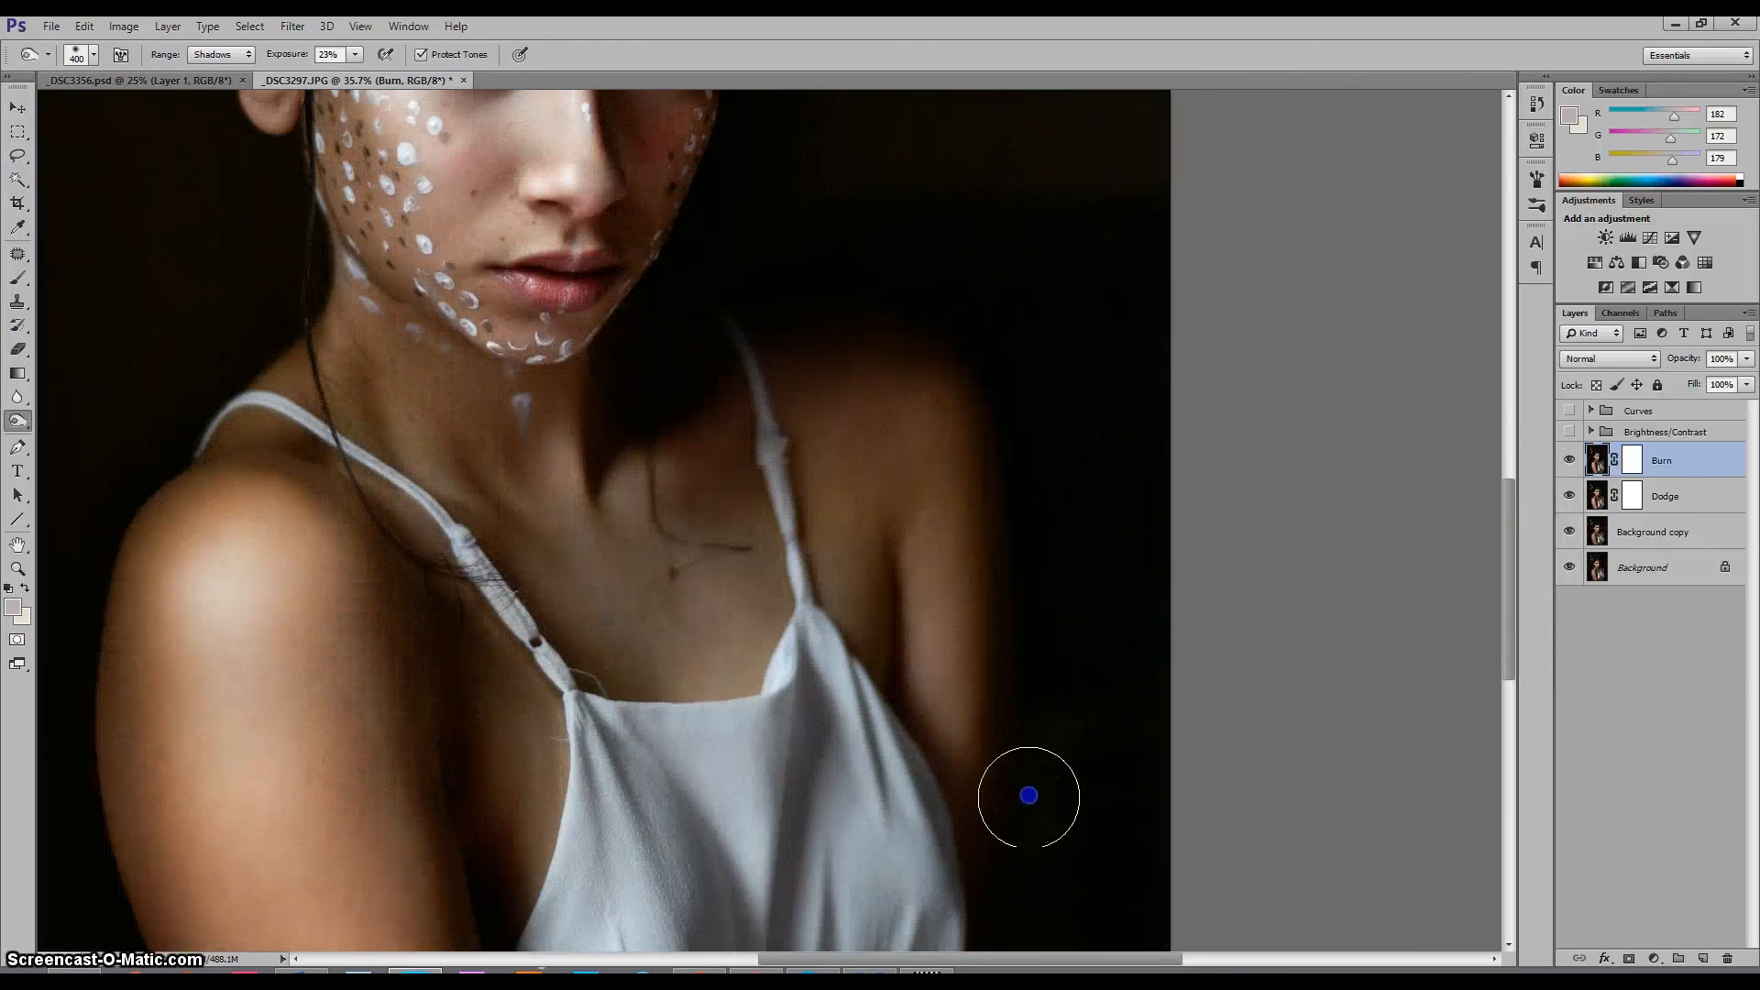
Burn the background around the woman with the brush enlarged to size 2400
{"action": "key", "text": "z"}
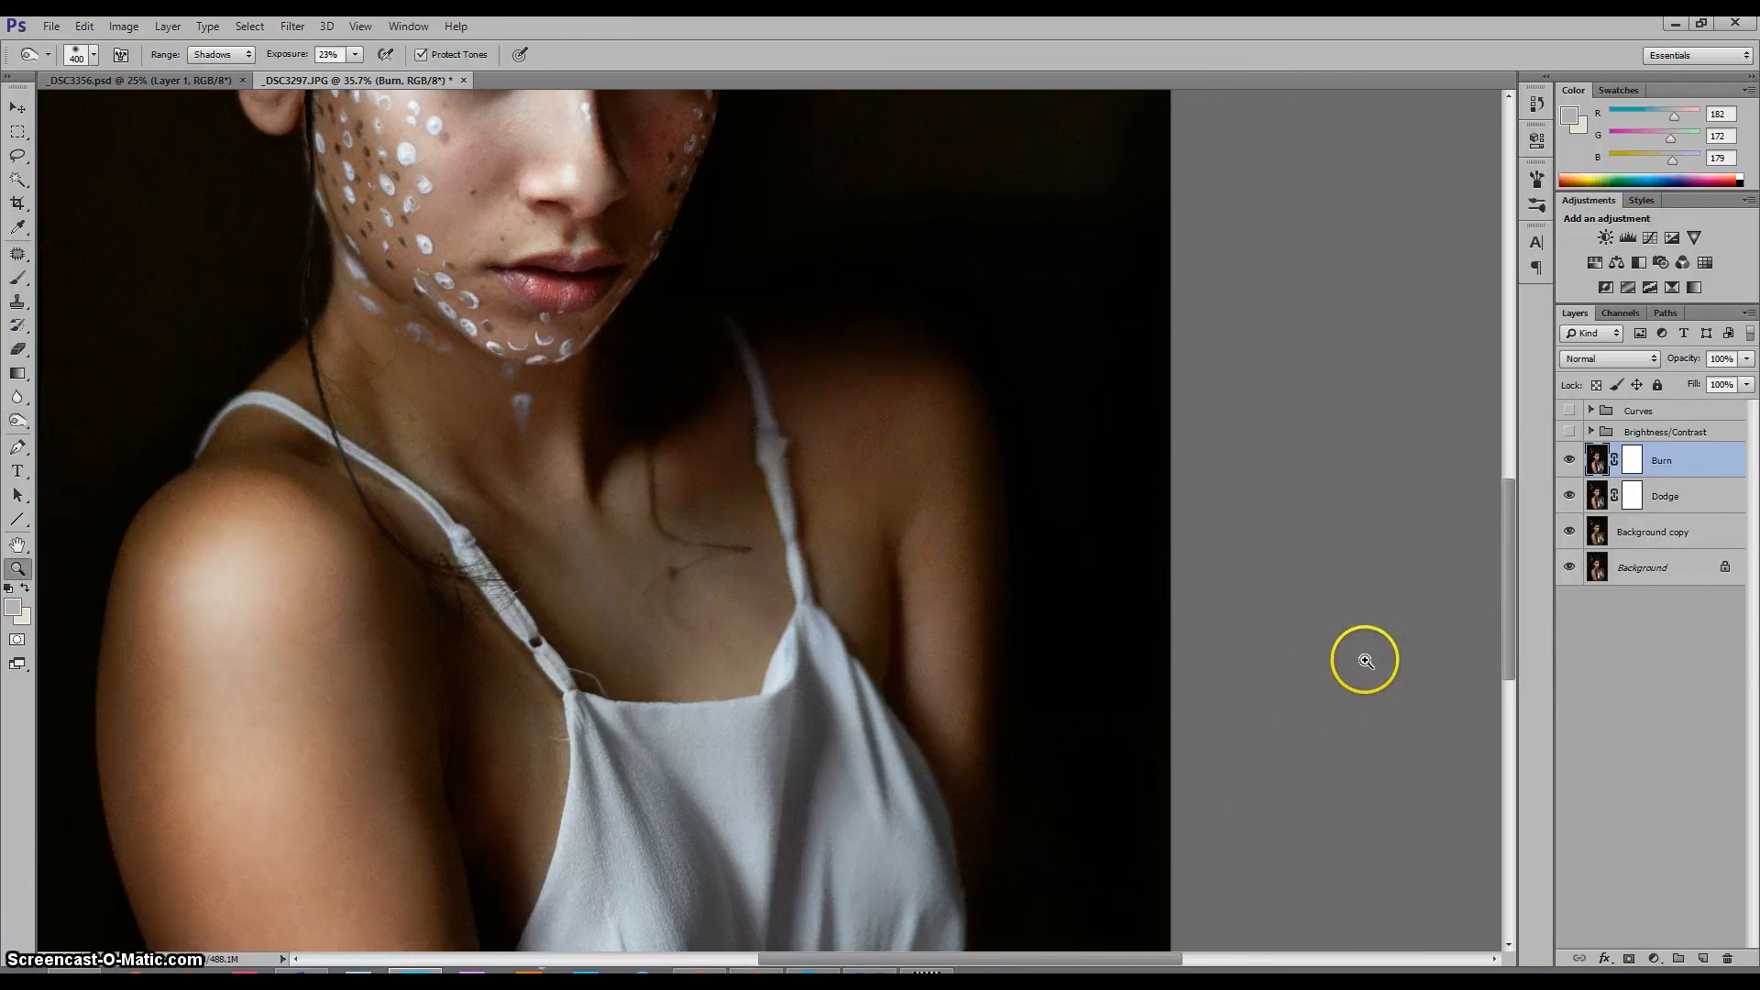
{"action": "left_click", "coordinate": [1316, 656], "text": "alt"}
{"action": "left_click", "coordinate": [1315, 654], "text": "alt"}
{"action": "left_click", "coordinate": [1316, 654], "text": "alt"}
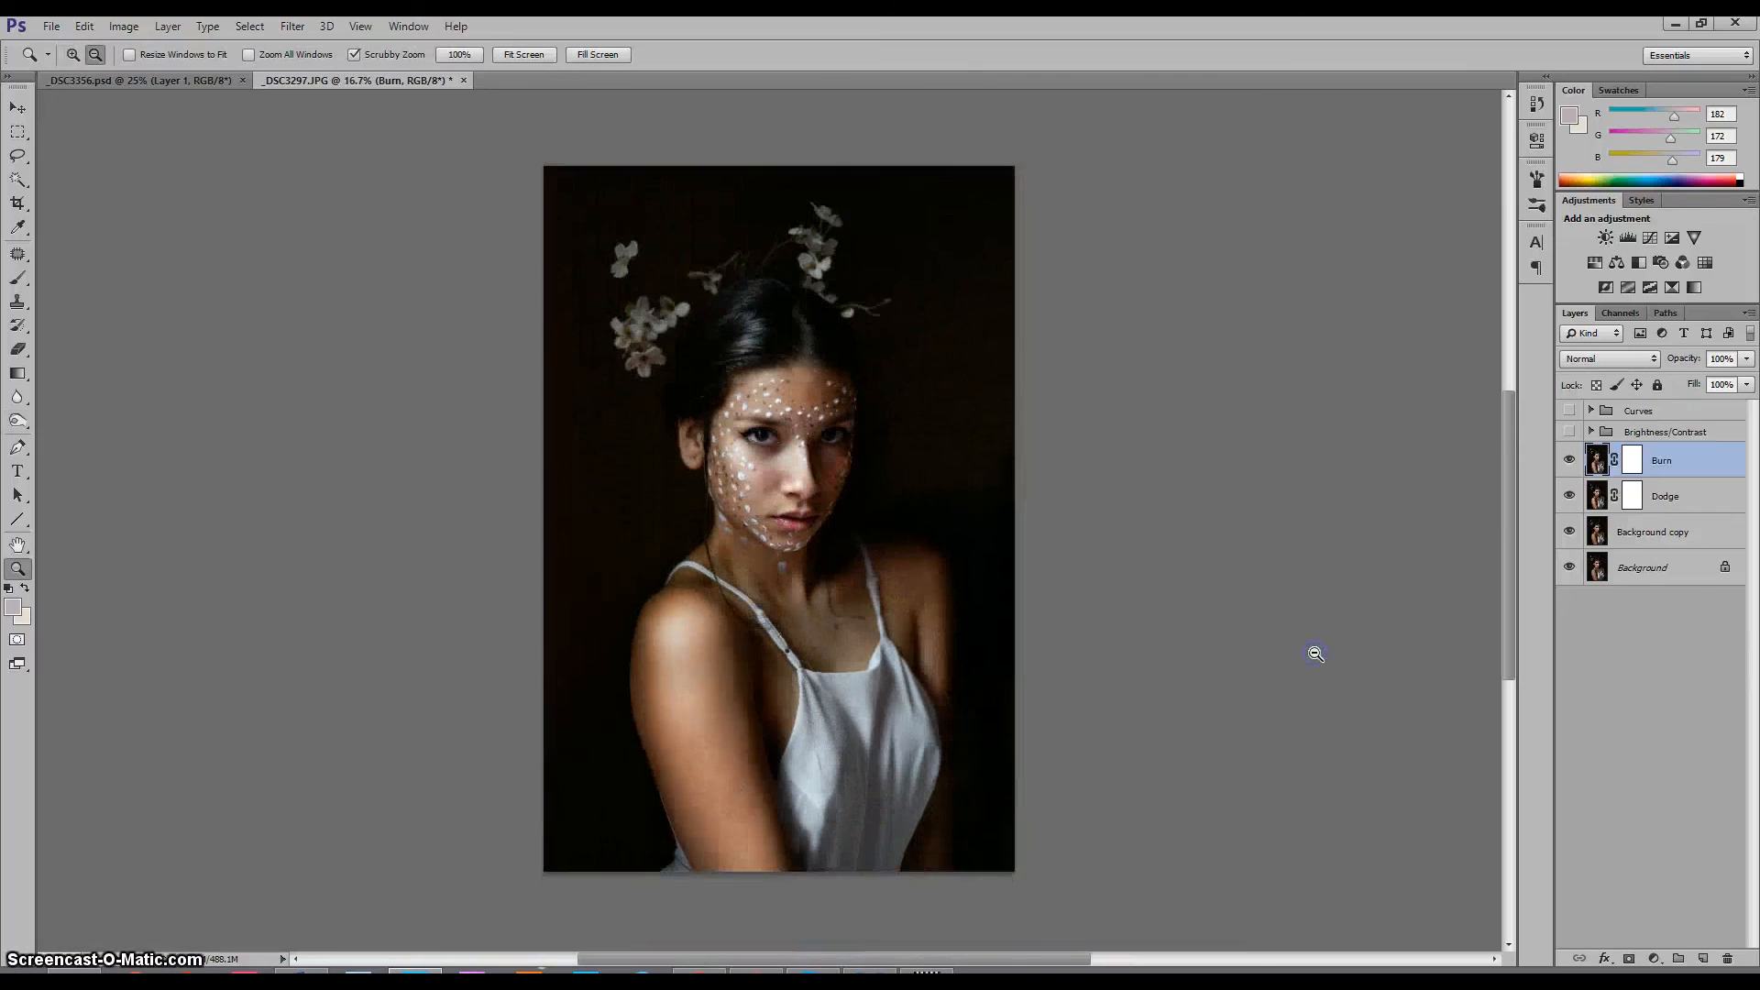
{"action": "key", "text": "o"}
{"action": "key", "text": "bracketright"}
{"action": "key", "text": "bracketright"}
{"action": "key", "text": "bracketright"}
{"action": "key", "text": "bracketright"}
{"action": "key", "text": "bracketright"}
{"action": "key", "text": "bracketright"}
{"action": "key", "text": "bracketright"}
{"action": "key", "text": "bracketright"}
{"action": "key", "text": "bracketright"}
{"action": "key", "text": "bracketright"}
{"action": "key", "text": "bracketright"}
{"action": "key", "text": "bracketright"}
{"action": "key", "text": "bracketright"}
{"action": "key", "text": "bracketright"}
{"action": "key", "text": "bracketright"}
{"action": "key", "text": "bracketright"}
{"action": "key", "text": "bracketright"}
{"action": "key", "text": "bracketright"}
{"action": "key", "text": "bracketright"}
{"action": "key", "text": "bracketright"}
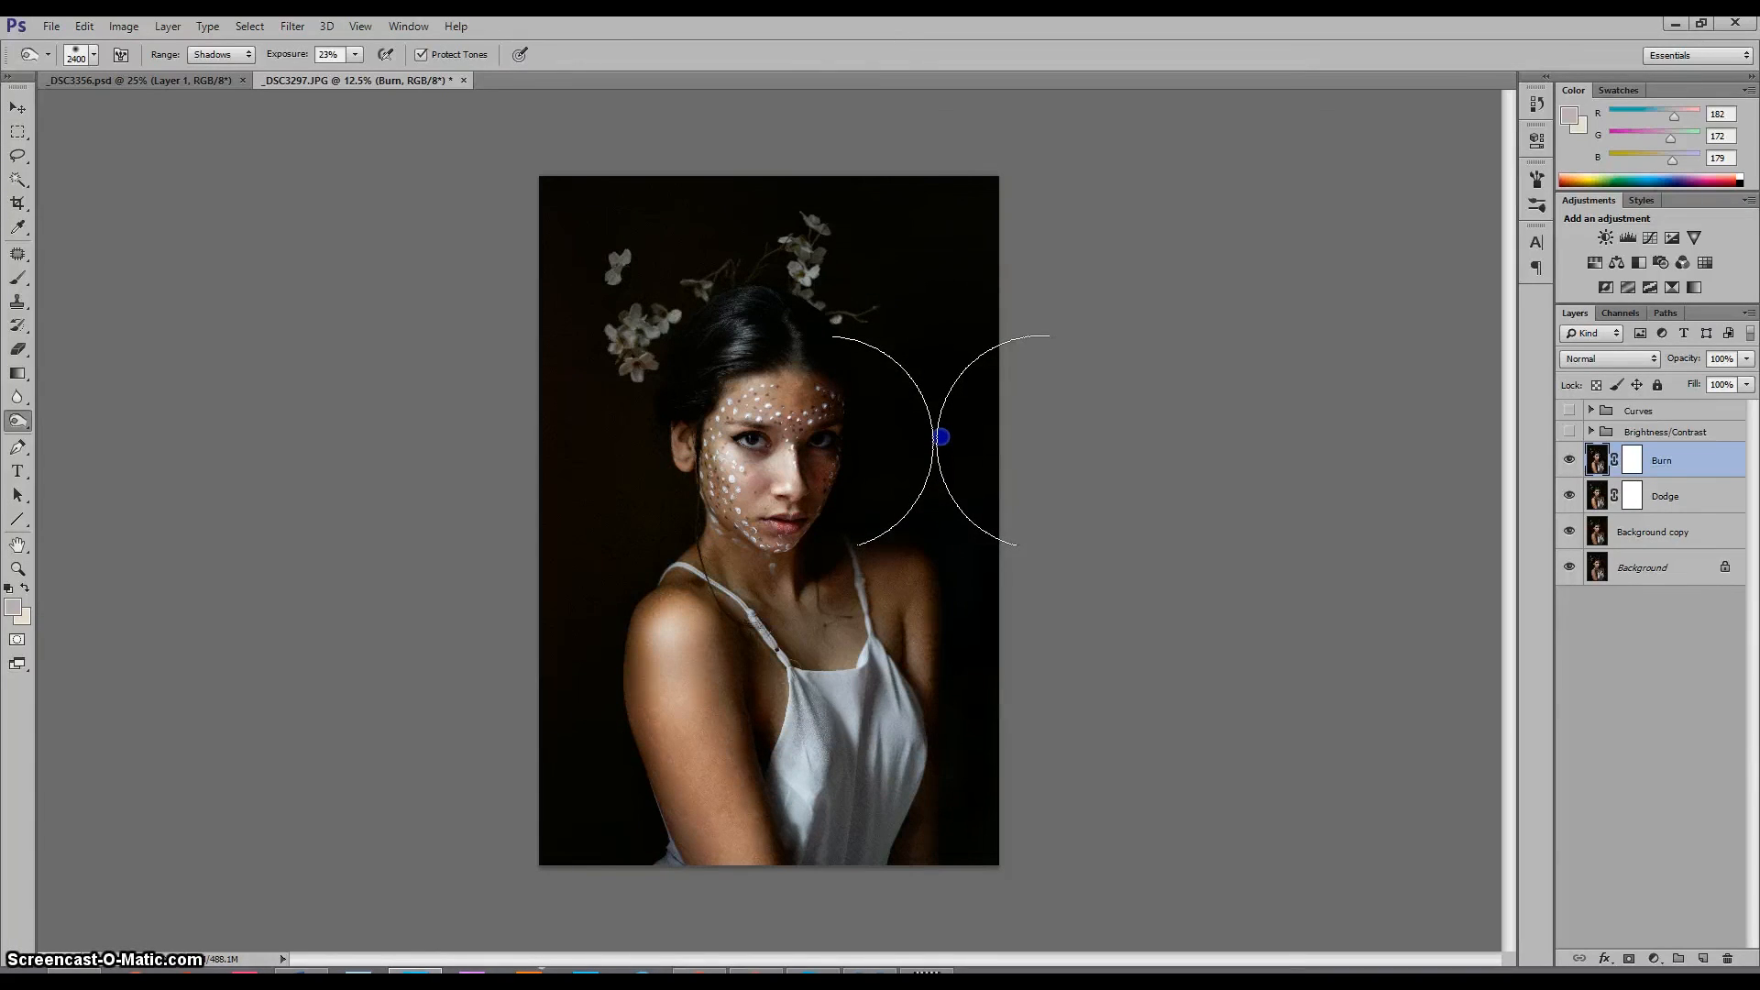
{"action": "left_click", "coordinate": [940, 437]}
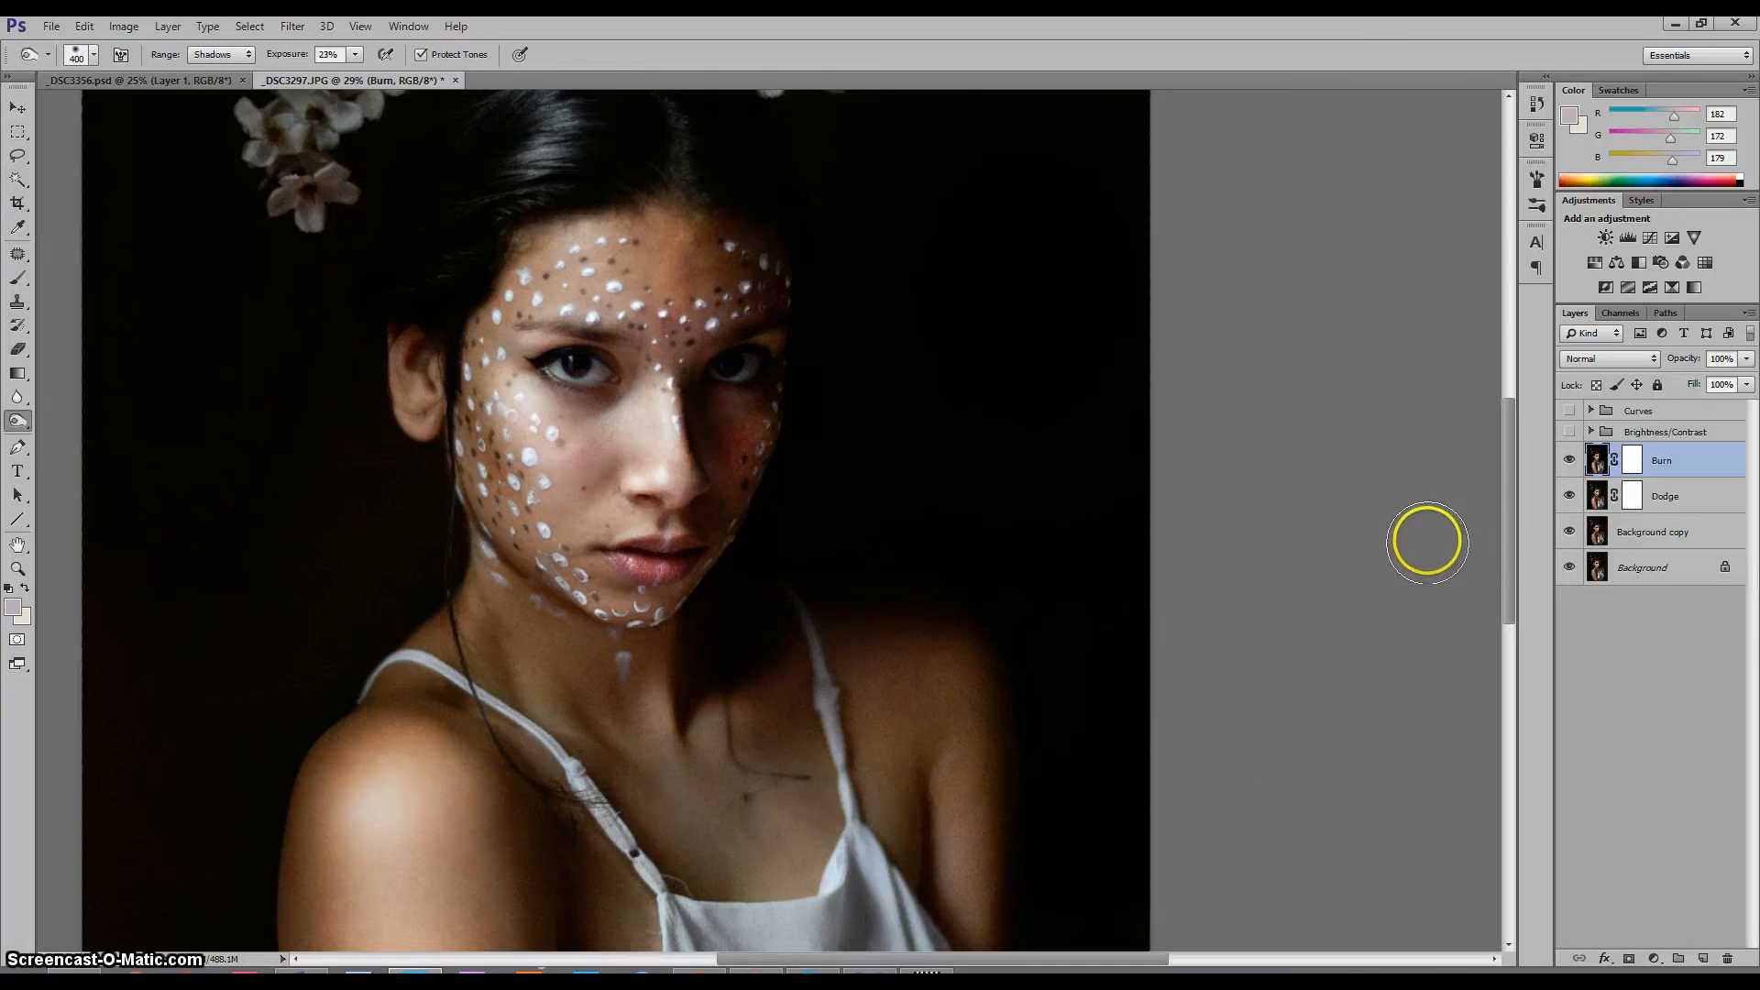
Burn down the far side of the dress with a size 400 brush and return to the whole portrait
{"action": "left_click_drag", "start_coordinate": [1504, 529], "coordinate": [1505, 623]}
{"action": "left_click_drag", "start_coordinate": [884, 494], "coordinate": [831, 935]}
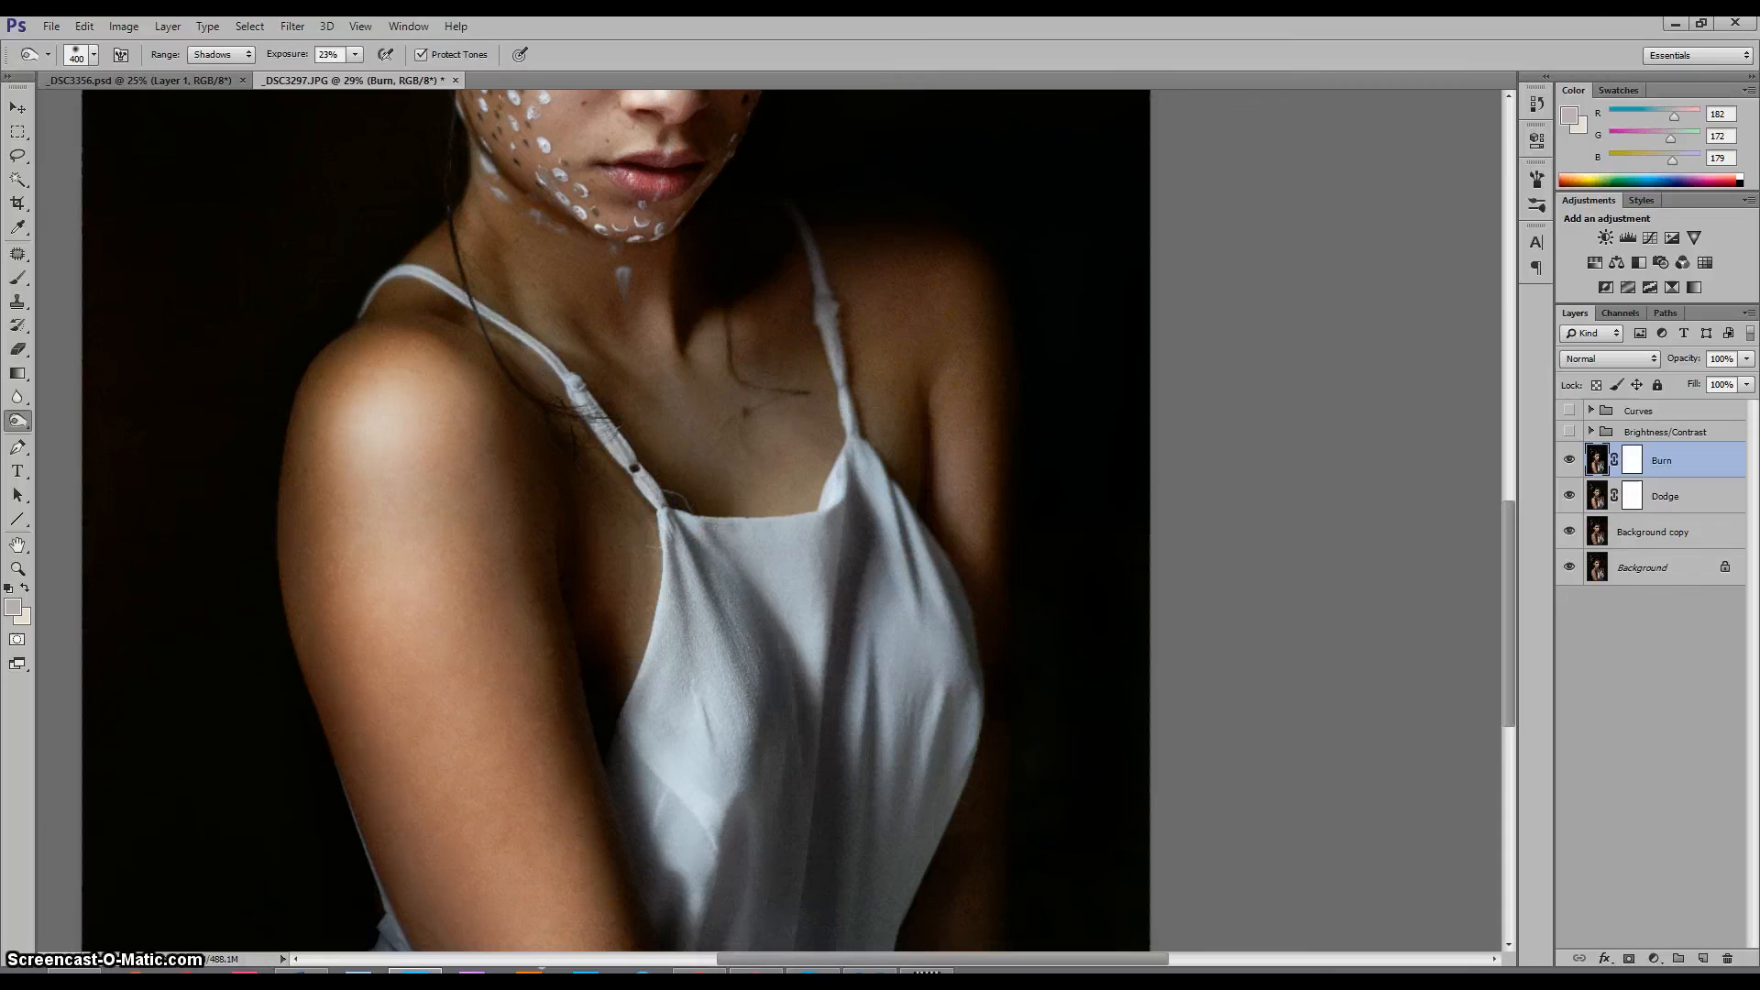
{"action": "key", "text": "z"}
{"action": "left_click_drag", "start_coordinate": [1065, 583], "coordinate": [994, 569]}
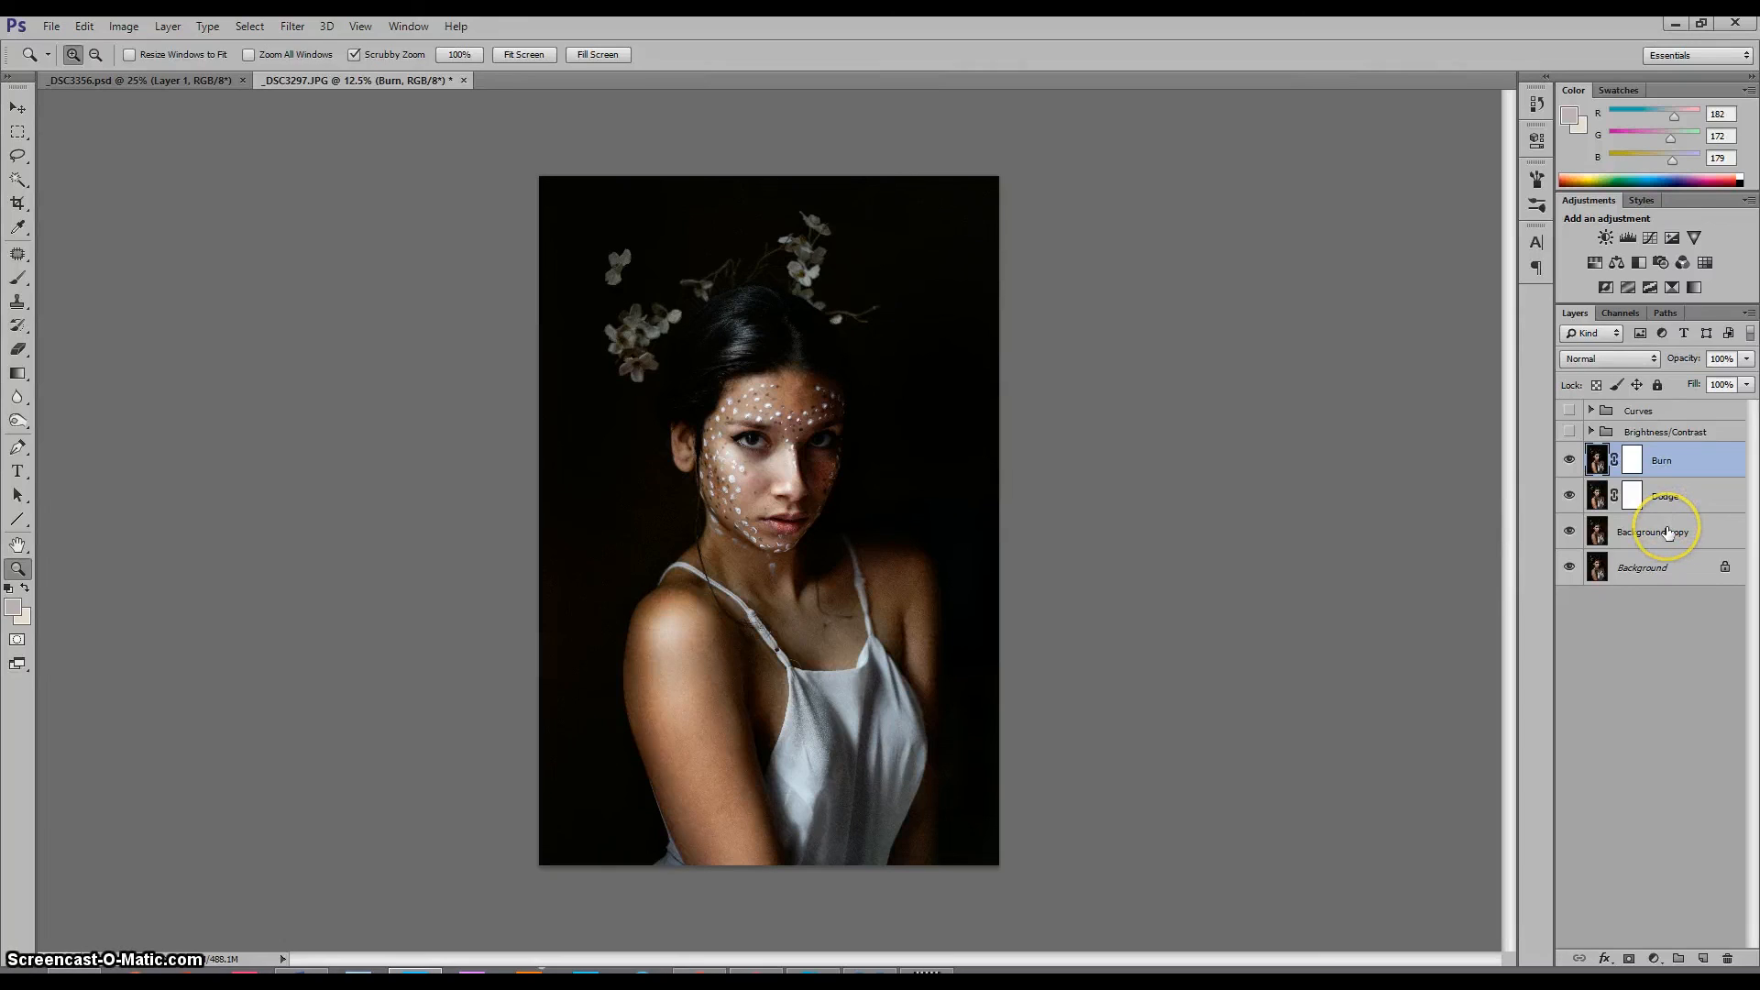
{"action": "left_click", "coordinate": [794, 555]}
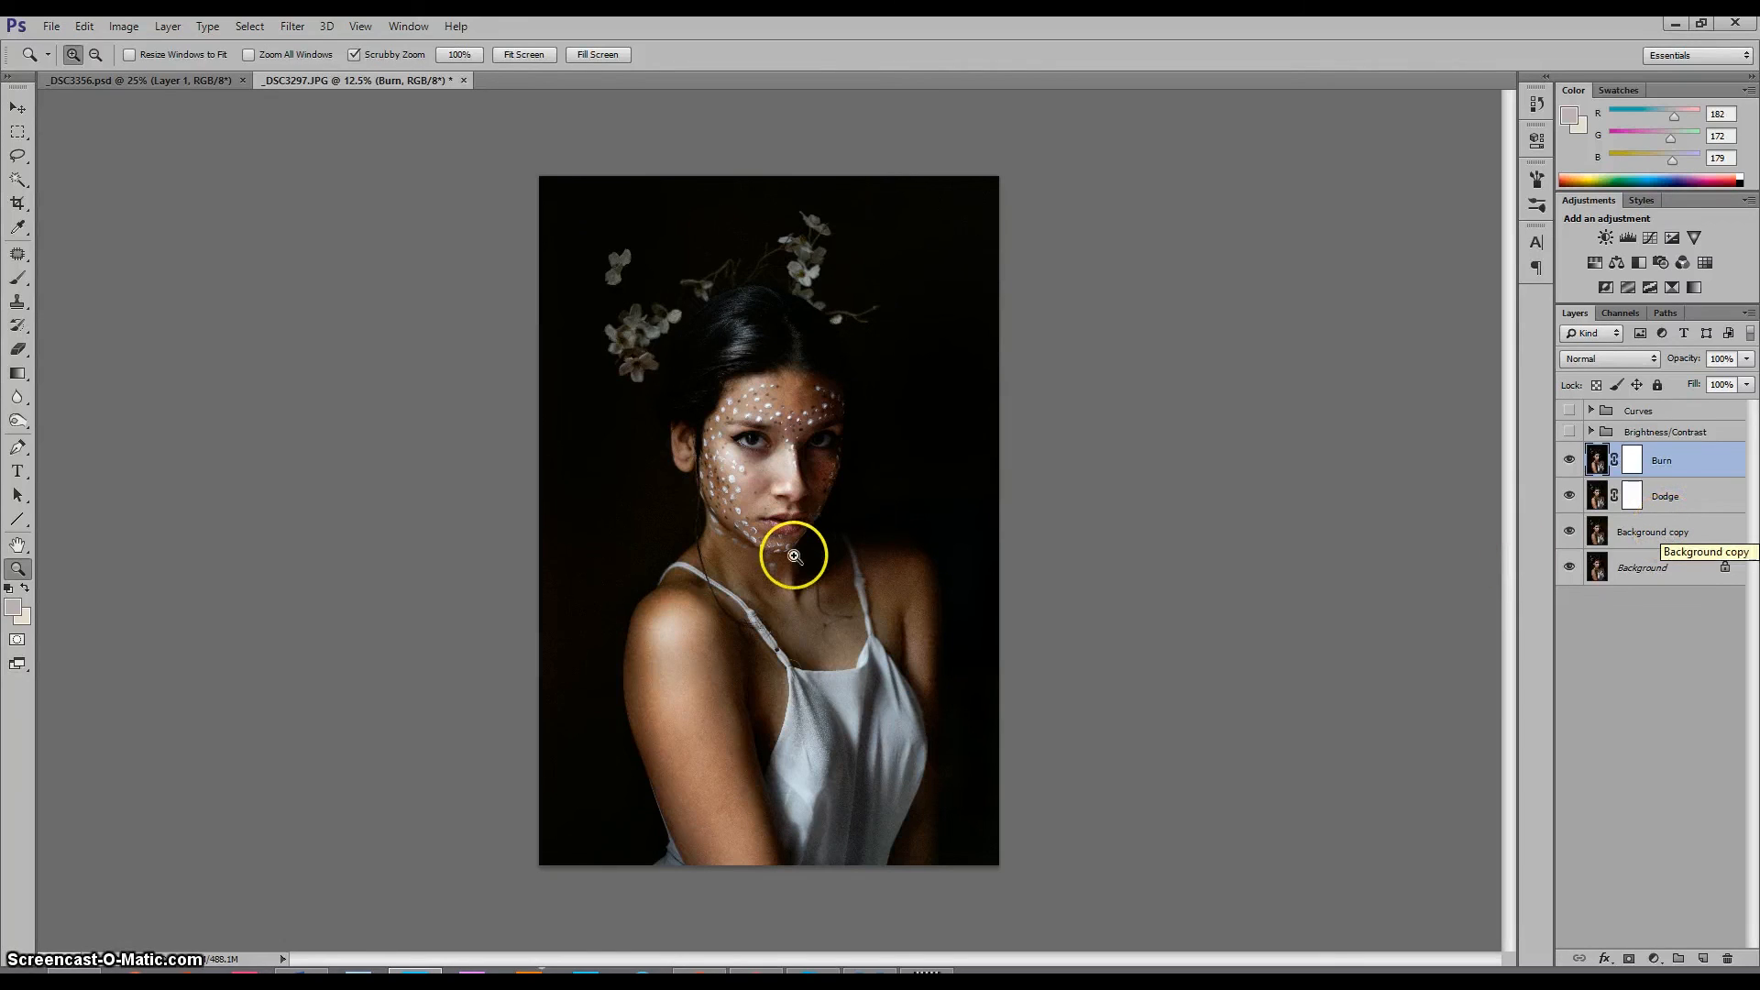
Group the Burn, Dodge and Background copy layers and place the group at the top of the layer stack, above Curves
{"action": "key", "text": "o"}
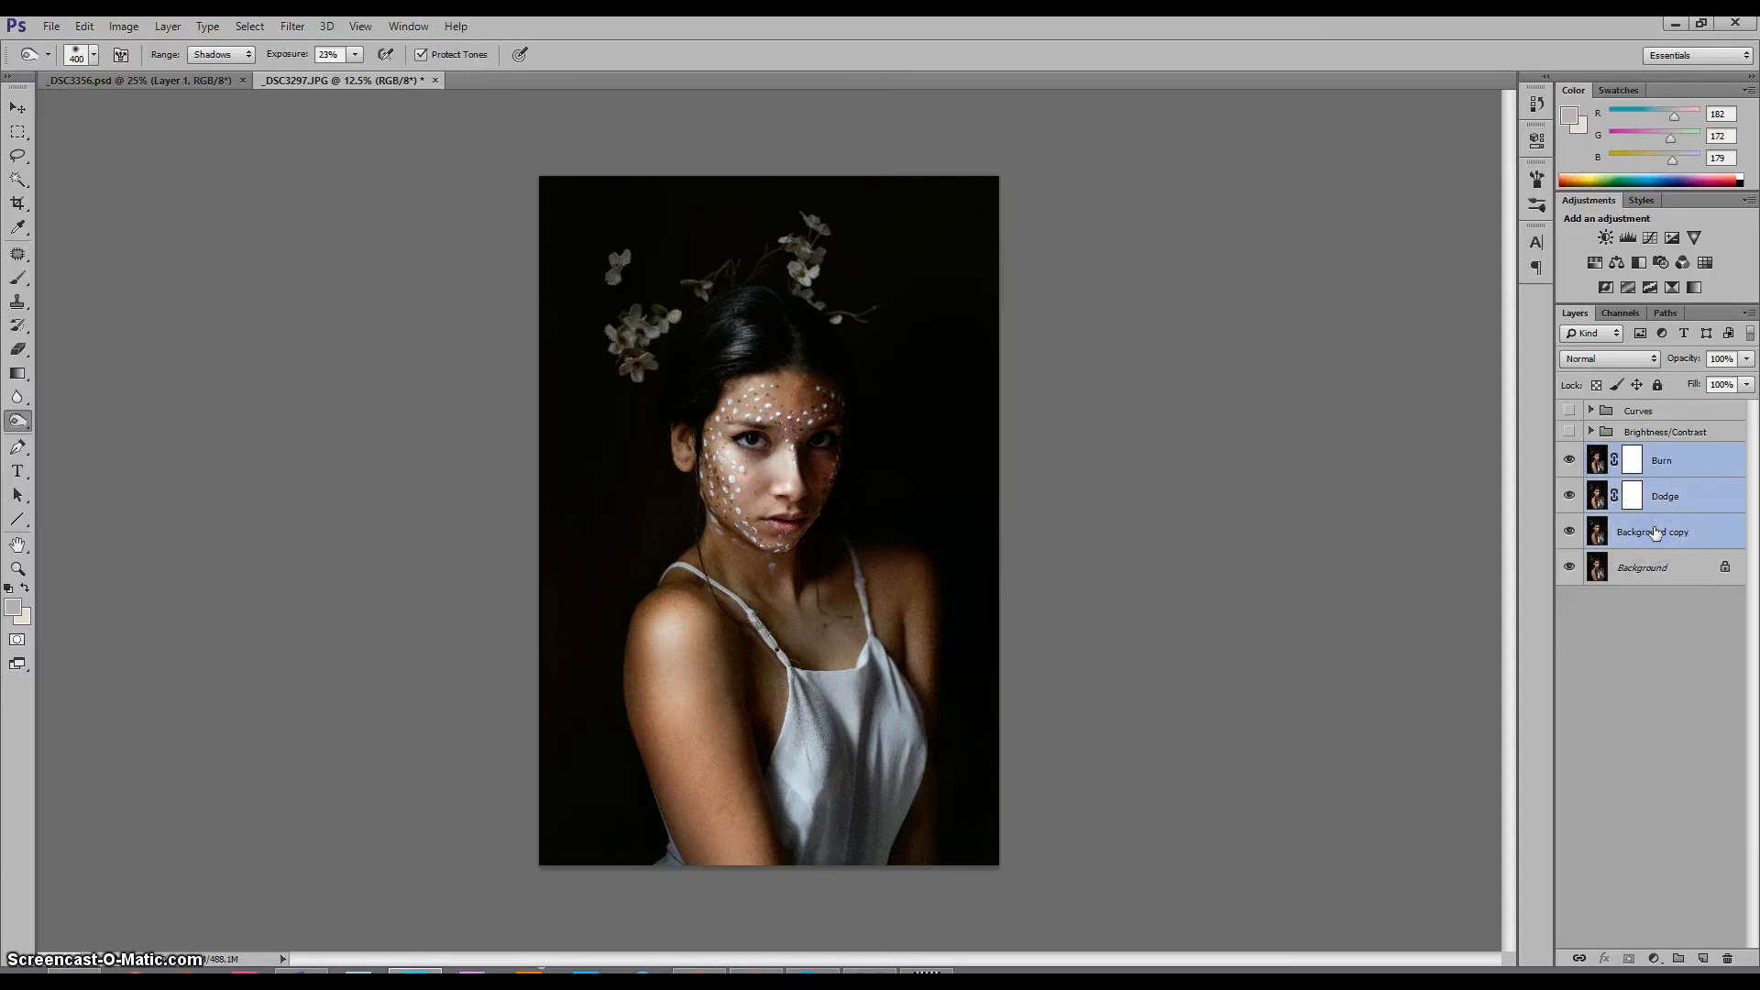
{"action": "key", "text": "ctrl+g"}
{"action": "left_click_drag", "start_coordinate": [1635, 456], "coordinate": [1637, 404]}
{"action": "key", "text": "ctrl+z"}
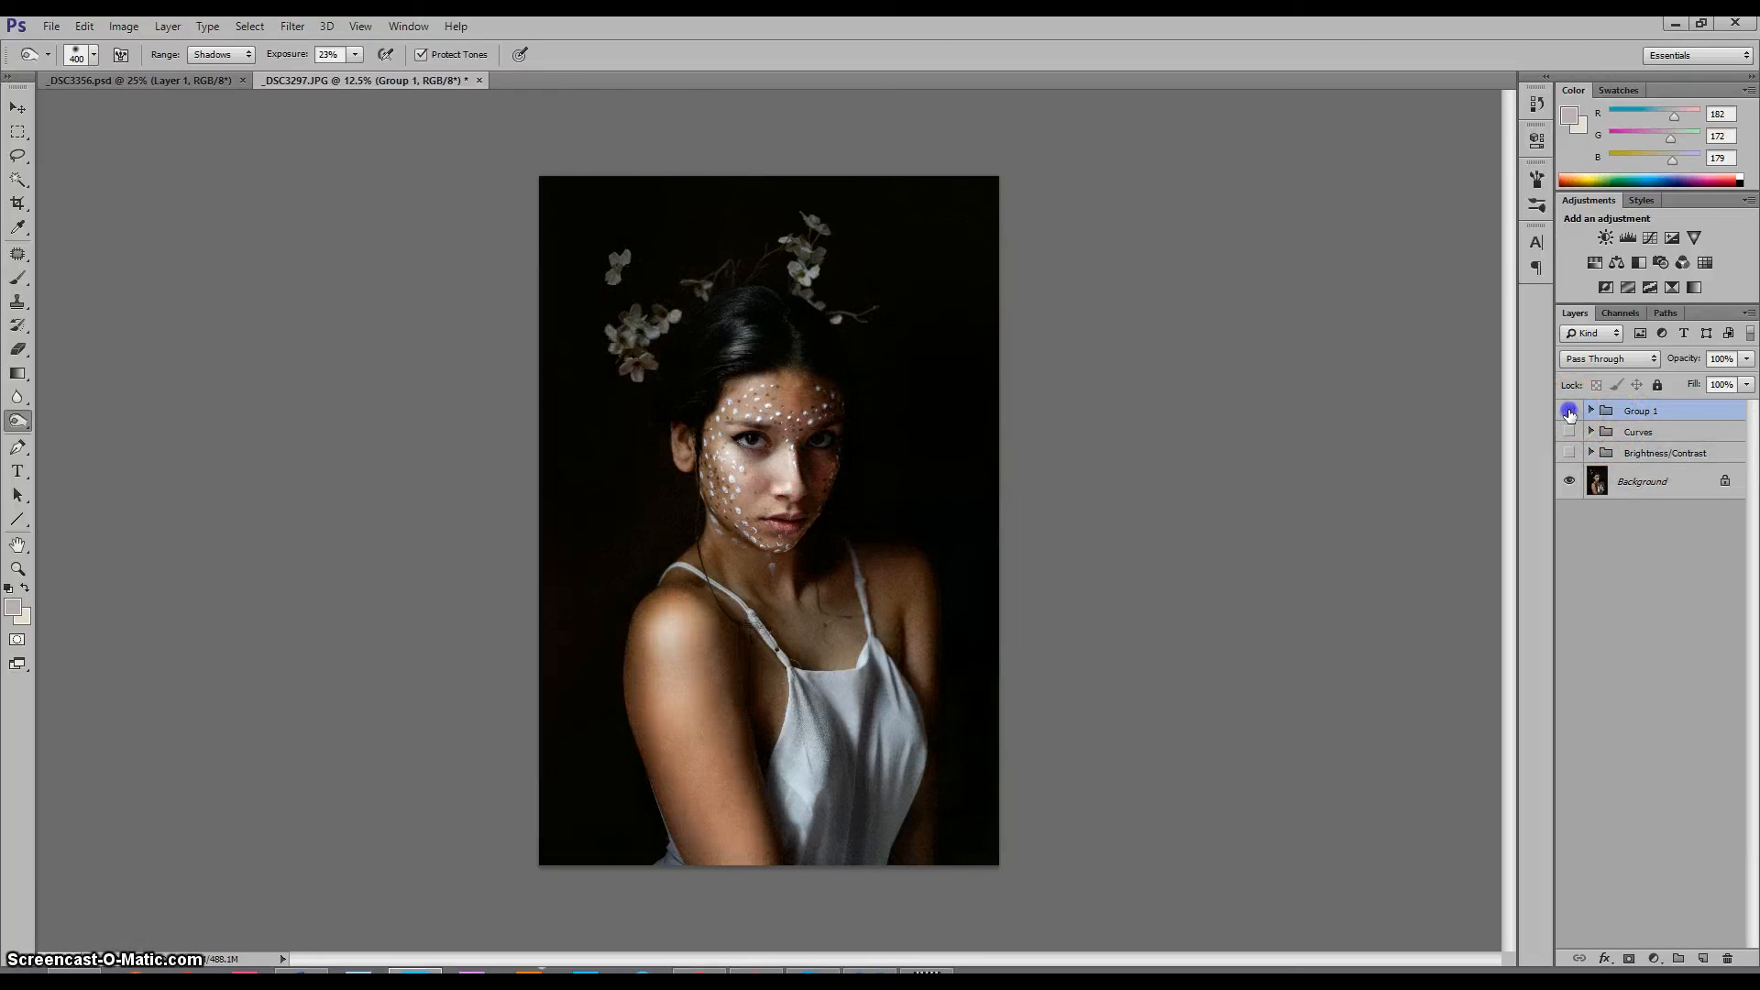
Turn on the visibility of the Curves and Brightness/Contrast groups and rename the new top group Burn/Dodge
{"action": "left_click", "coordinate": [1569, 412]}
{"action": "left_click", "coordinate": [1570, 412]}
{"action": "left_click", "coordinate": [1568, 428]}
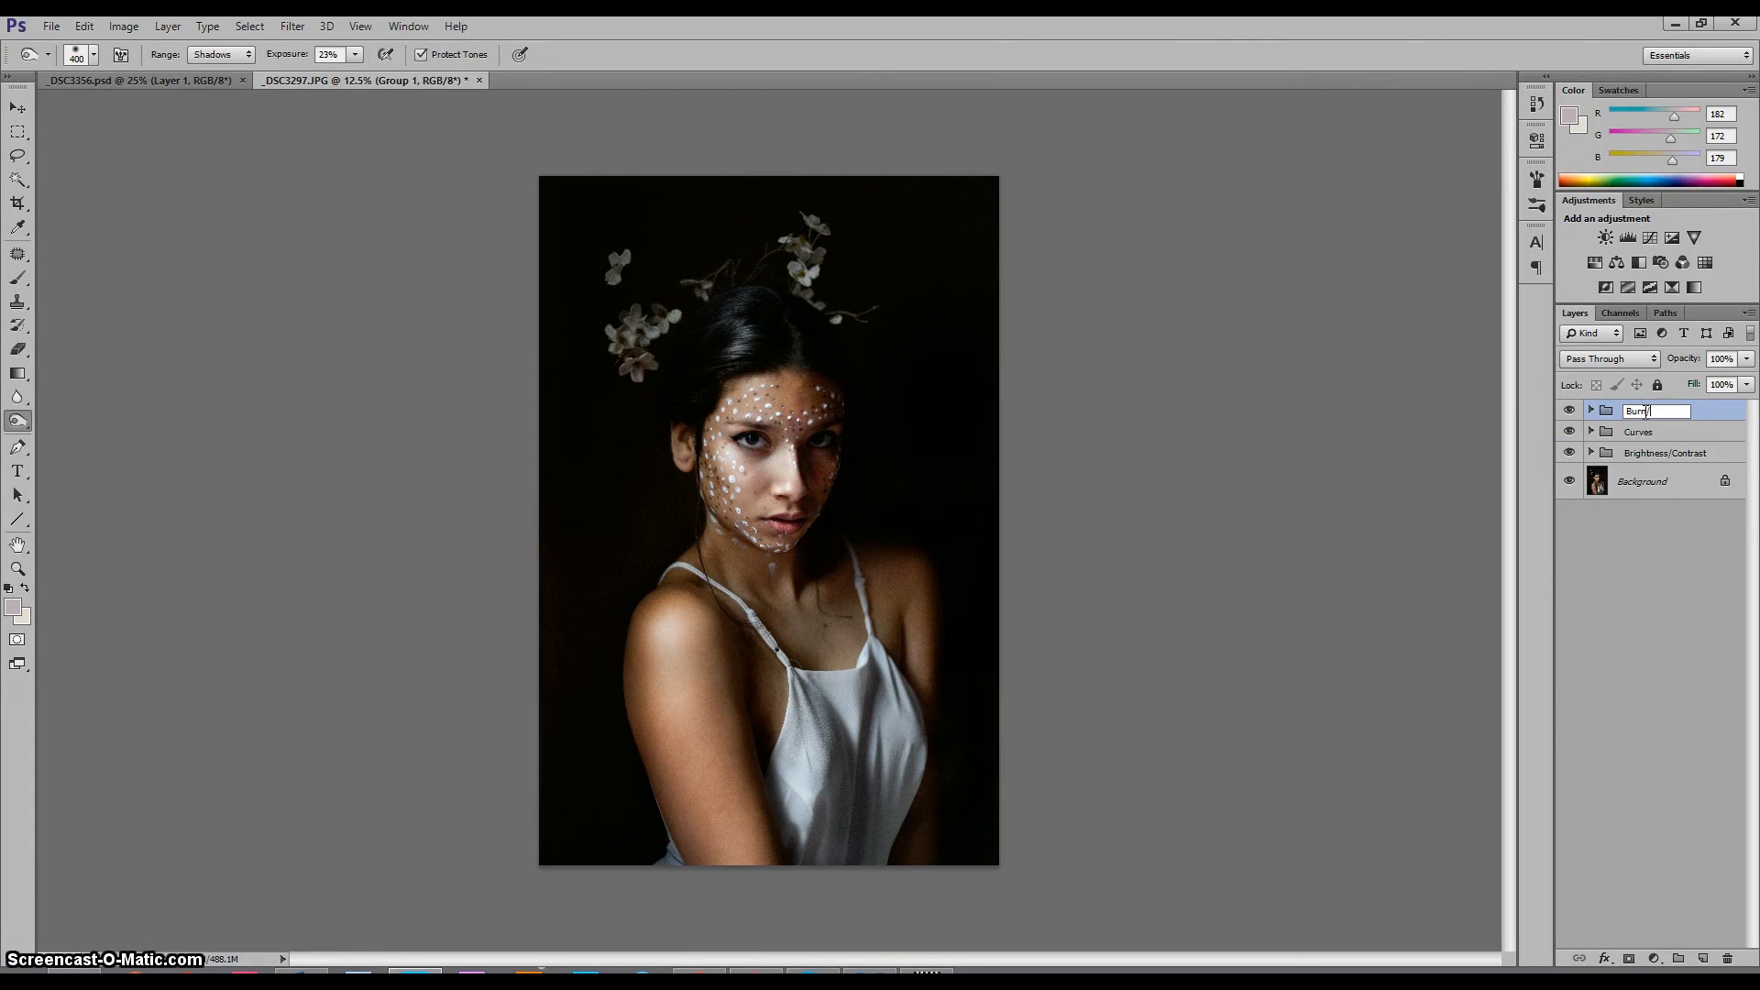
{"action": "type", "text": "/Dodge"}
{"action": "left_click", "coordinate": [1711, 415]}
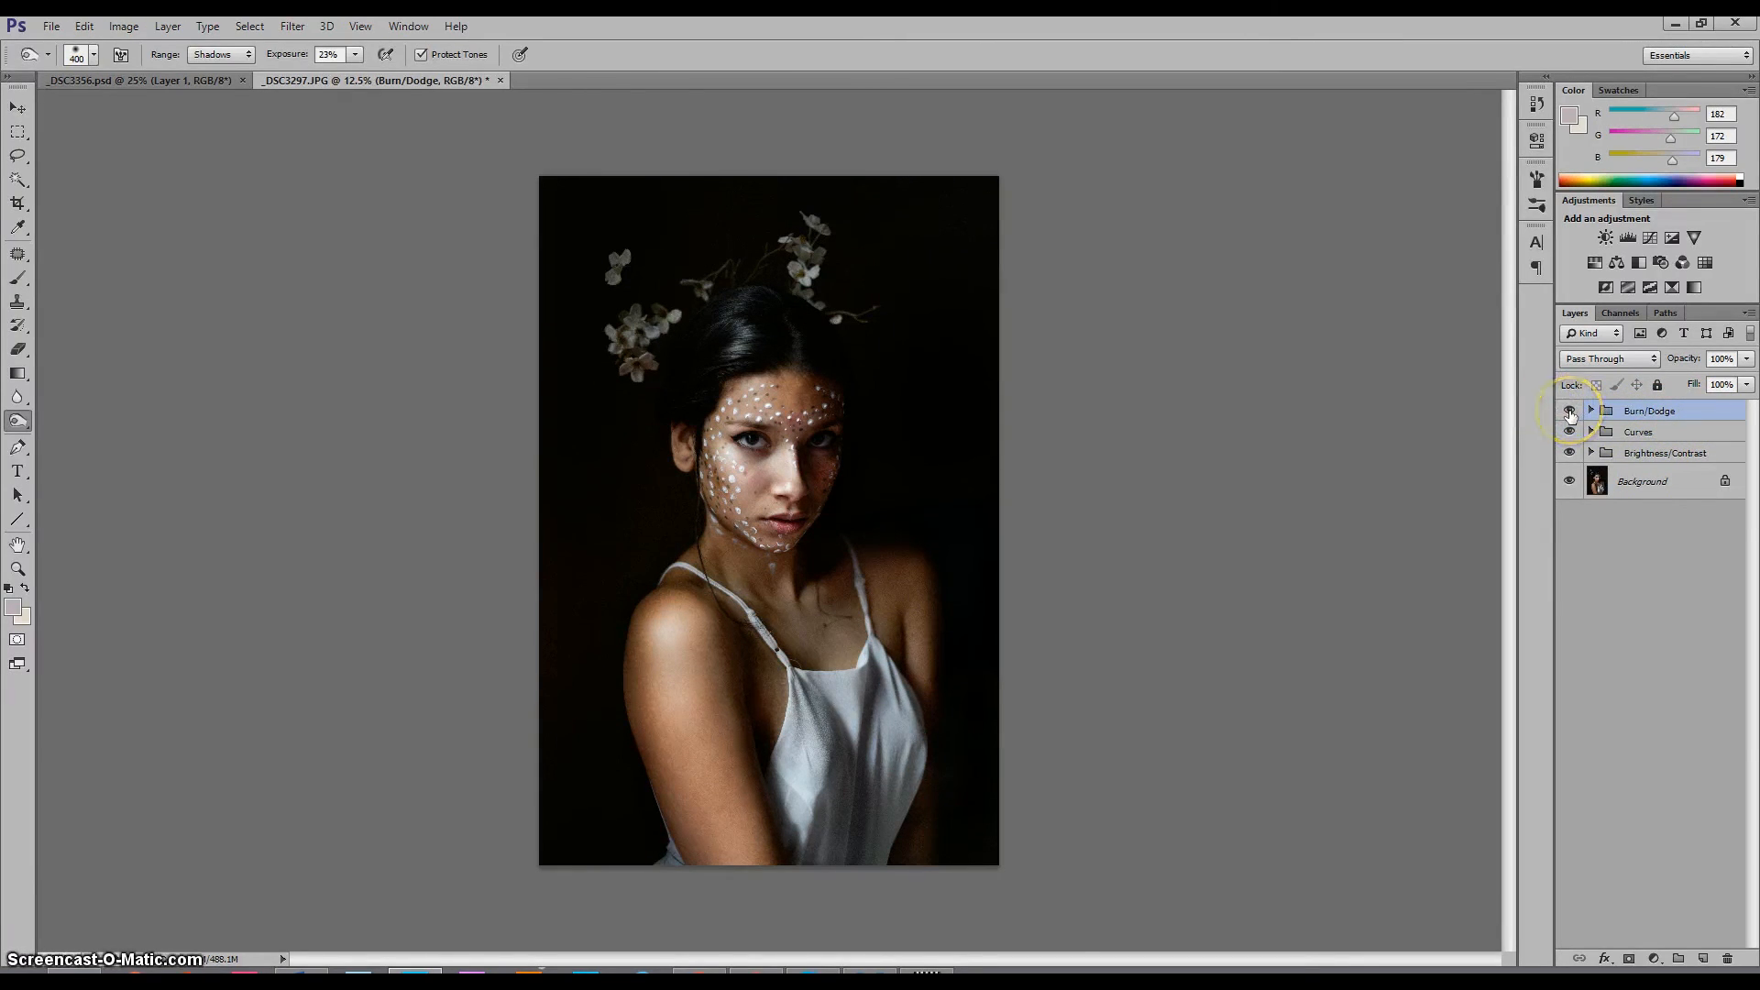
Compare the portrait's adjustments by toggling the visibility of the Burn/Dodge and Curves groups
{"action": "left_click", "coordinate": [1570, 413]}
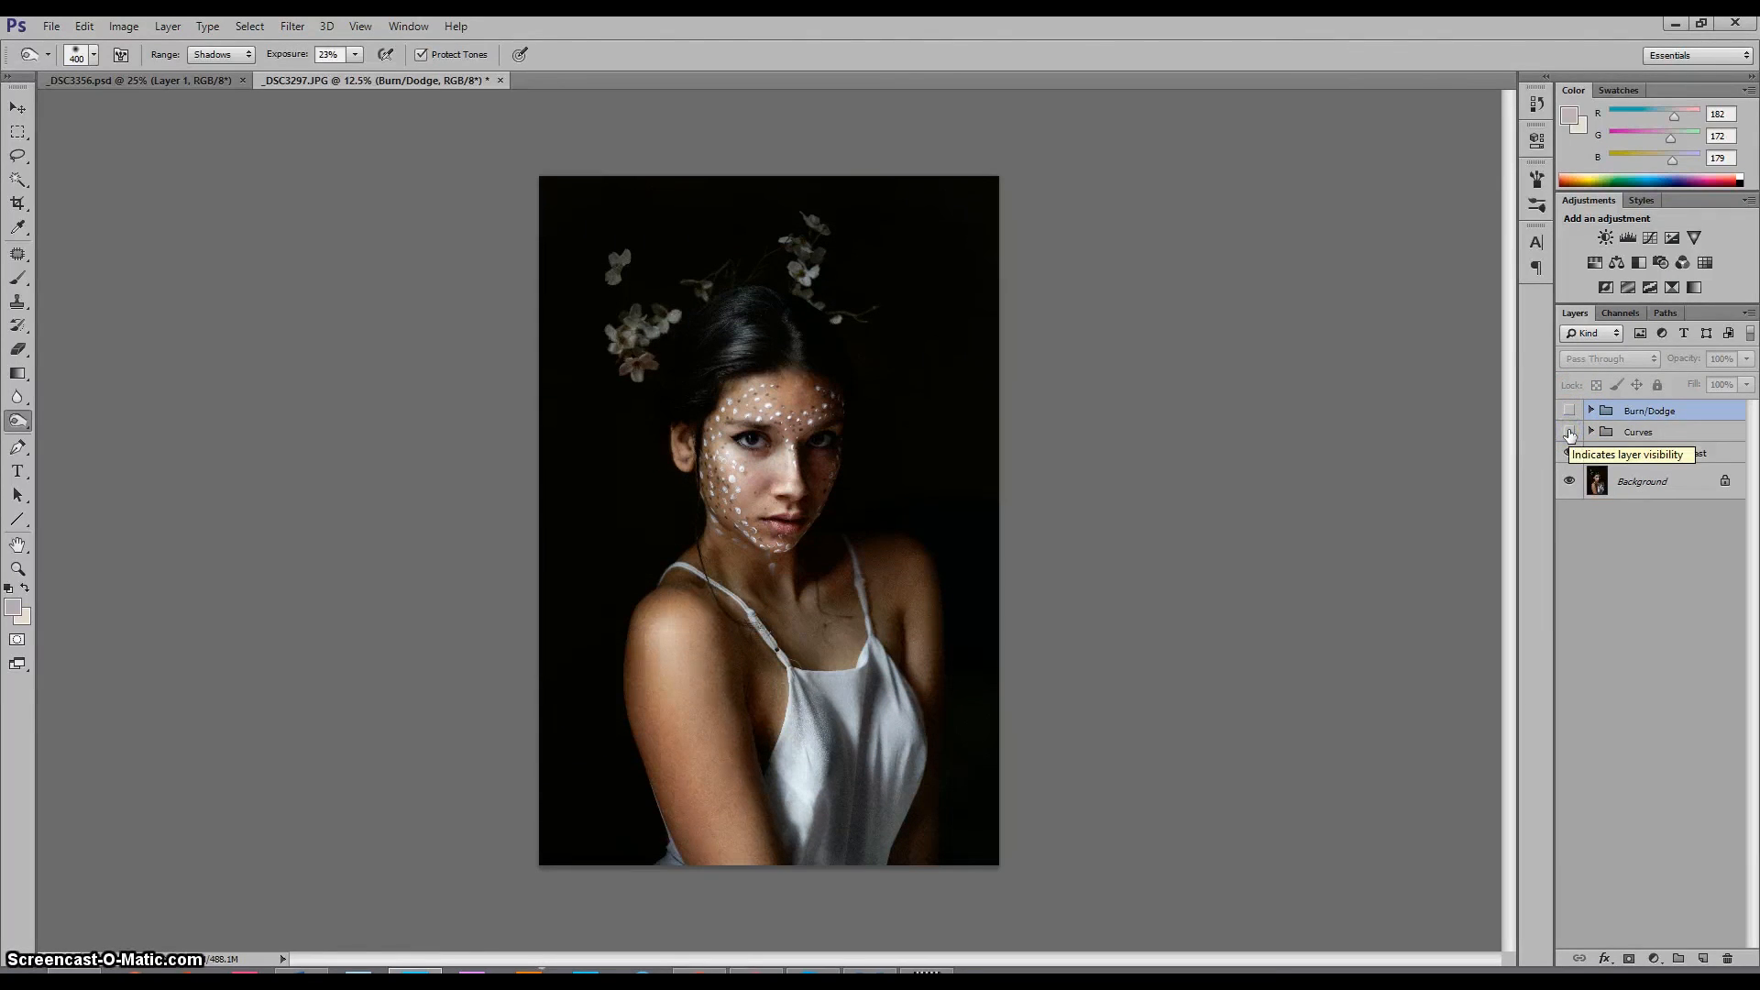
{"action": "left_click", "coordinate": [1570, 434]}
{"action": "left_click", "coordinate": [1571, 432]}
{"action": "left_click", "coordinate": [1570, 411]}
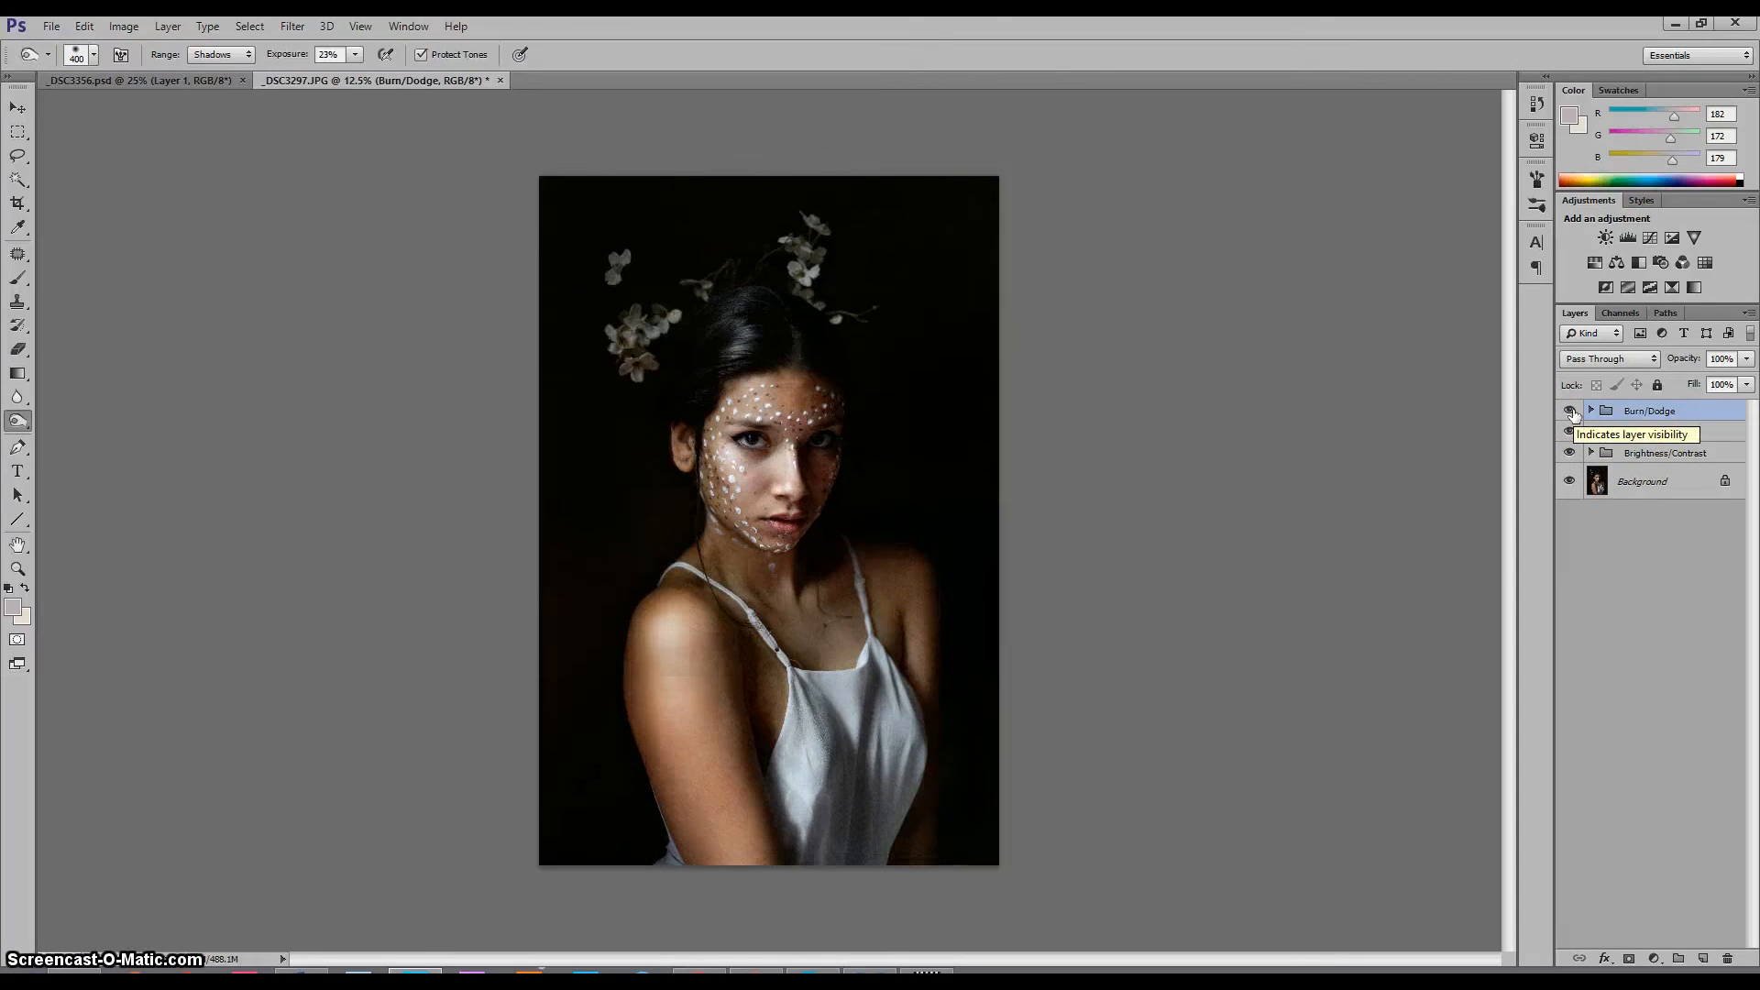
{"action": "left_click", "coordinate": [1571, 410]}
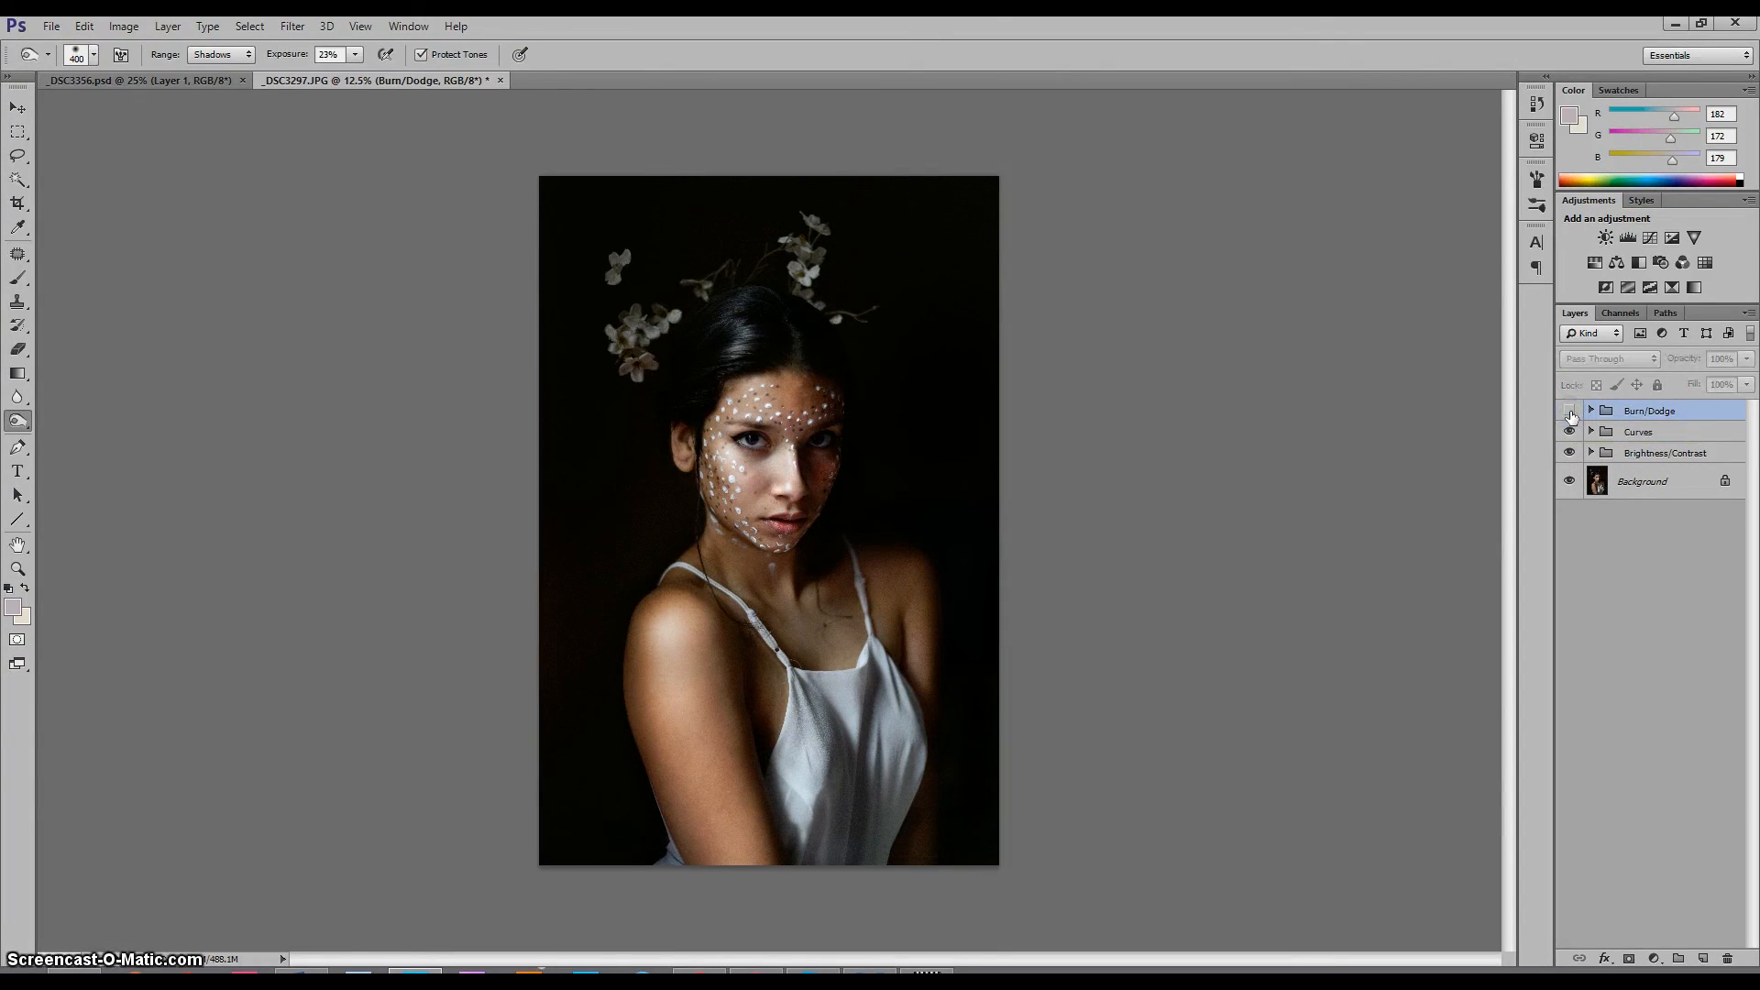
{"action": "left_click", "coordinate": [1571, 431]}
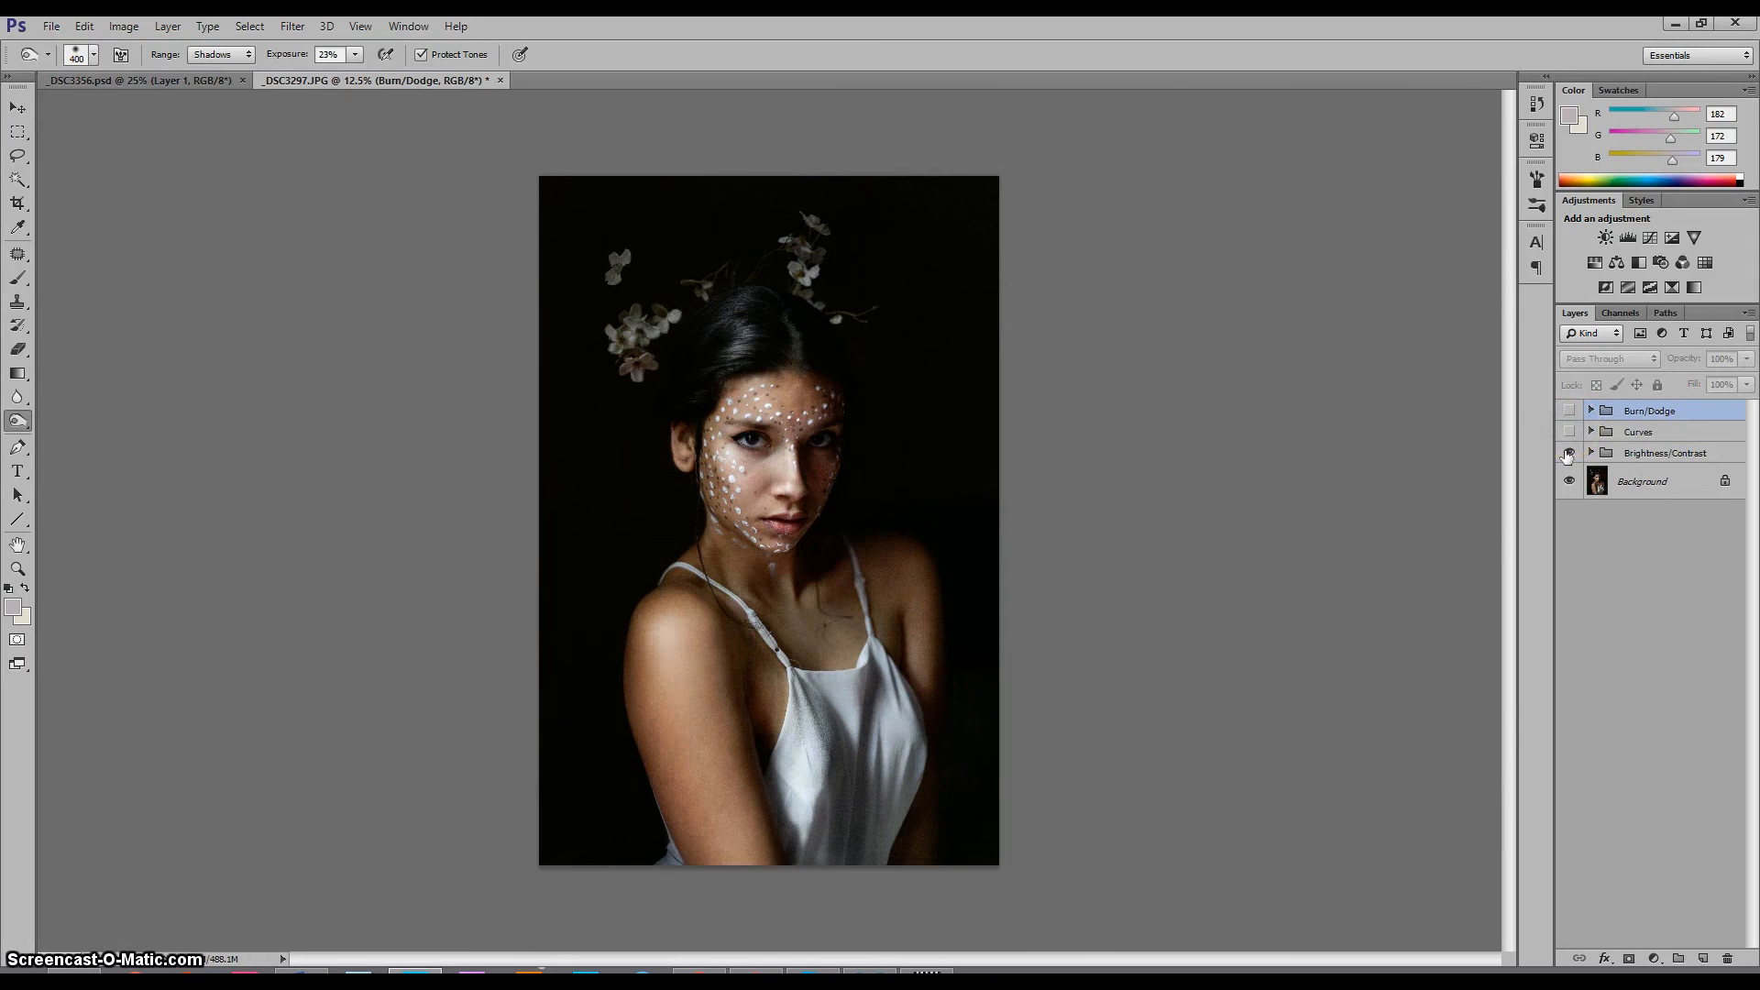